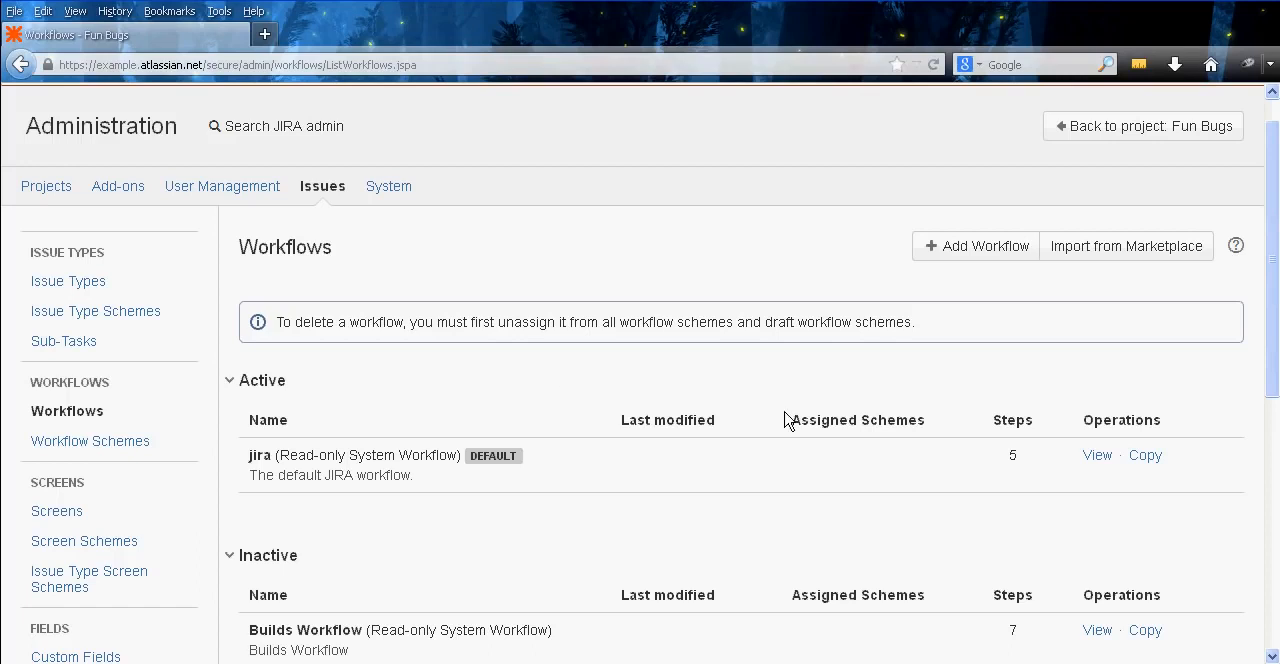
Open the default jira workflow in a separate browser tab, examine its diagram of statuses and transitions, and close that tab
{"action": "right_click", "coordinate": [1090, 461]}
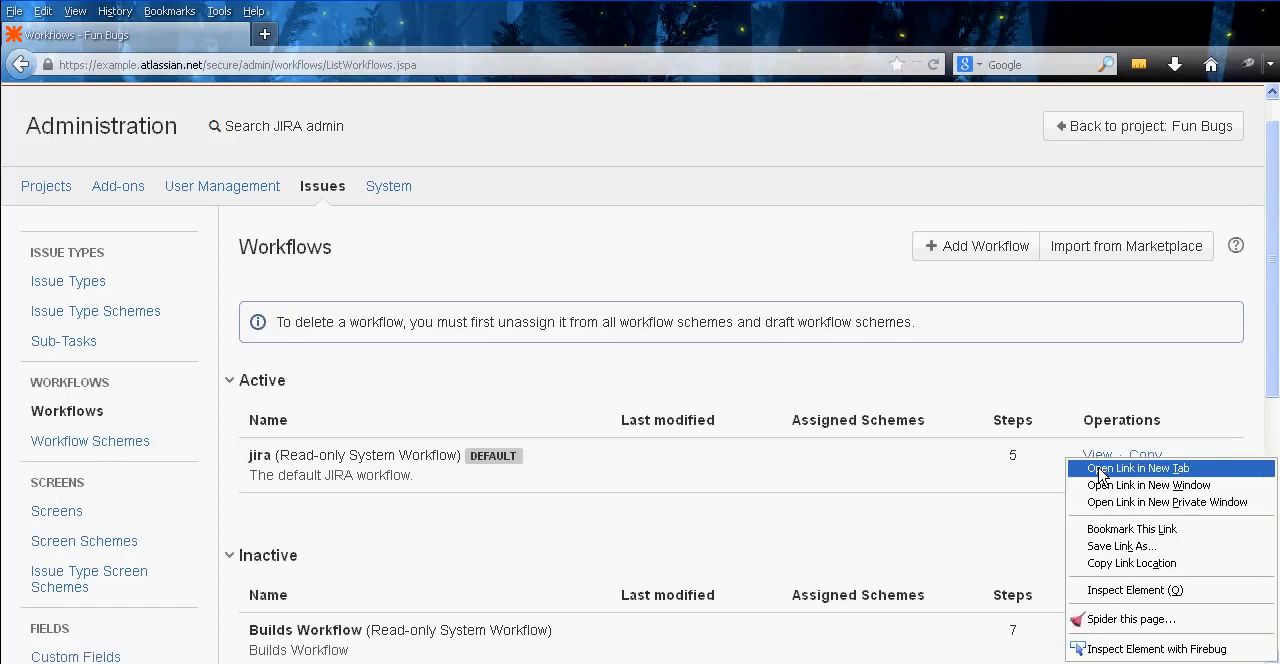
{"action": "left_click", "coordinate": [1100, 468]}
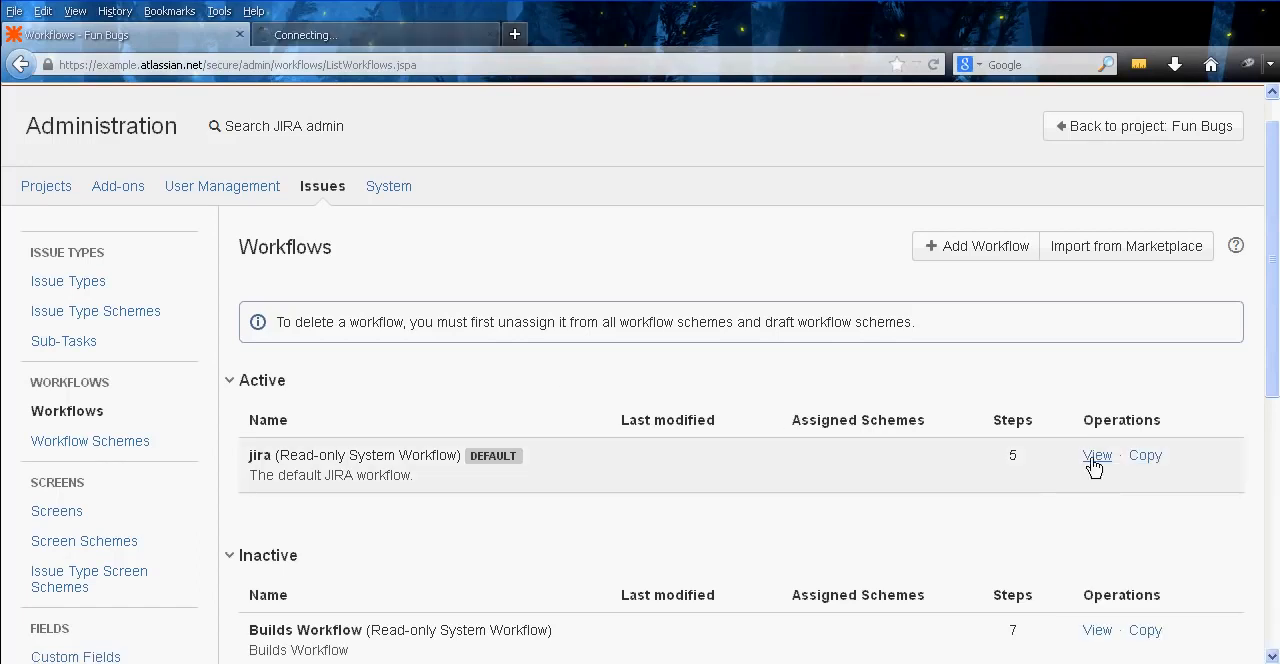
{"action": "left_click", "coordinate": [377, 38]}
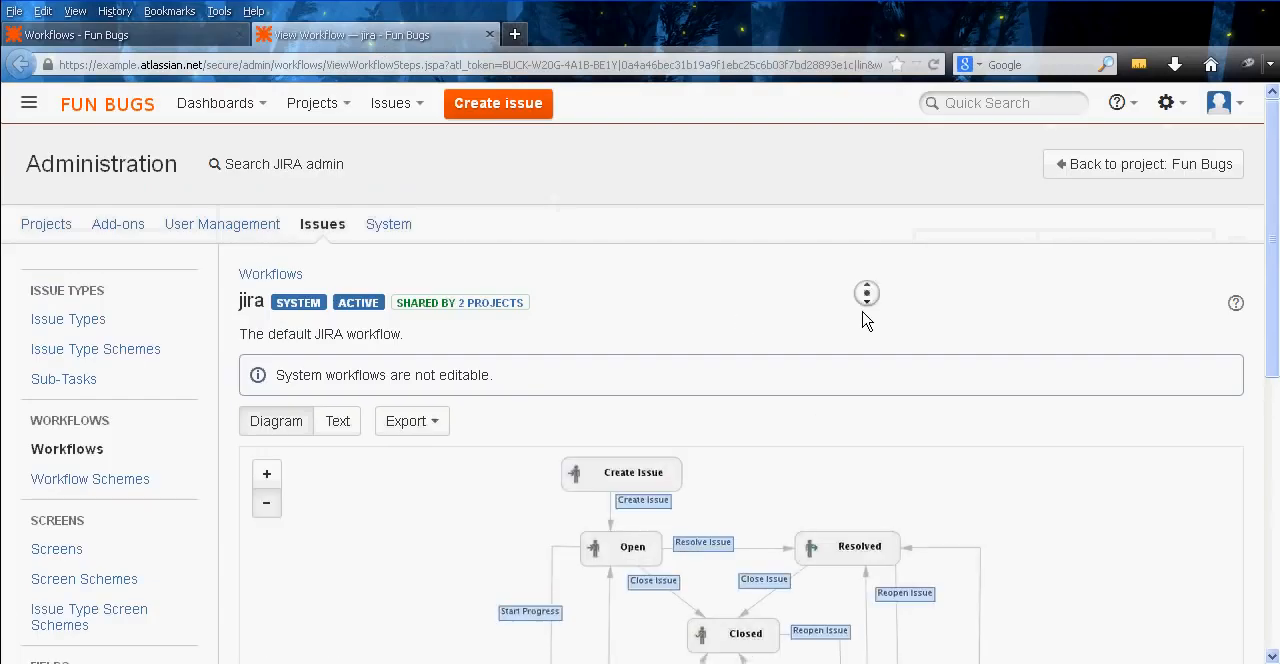
{"action": "scroll", "coordinate": [862, 314], "scroll_direction": "down", "scroll_amount": 3}
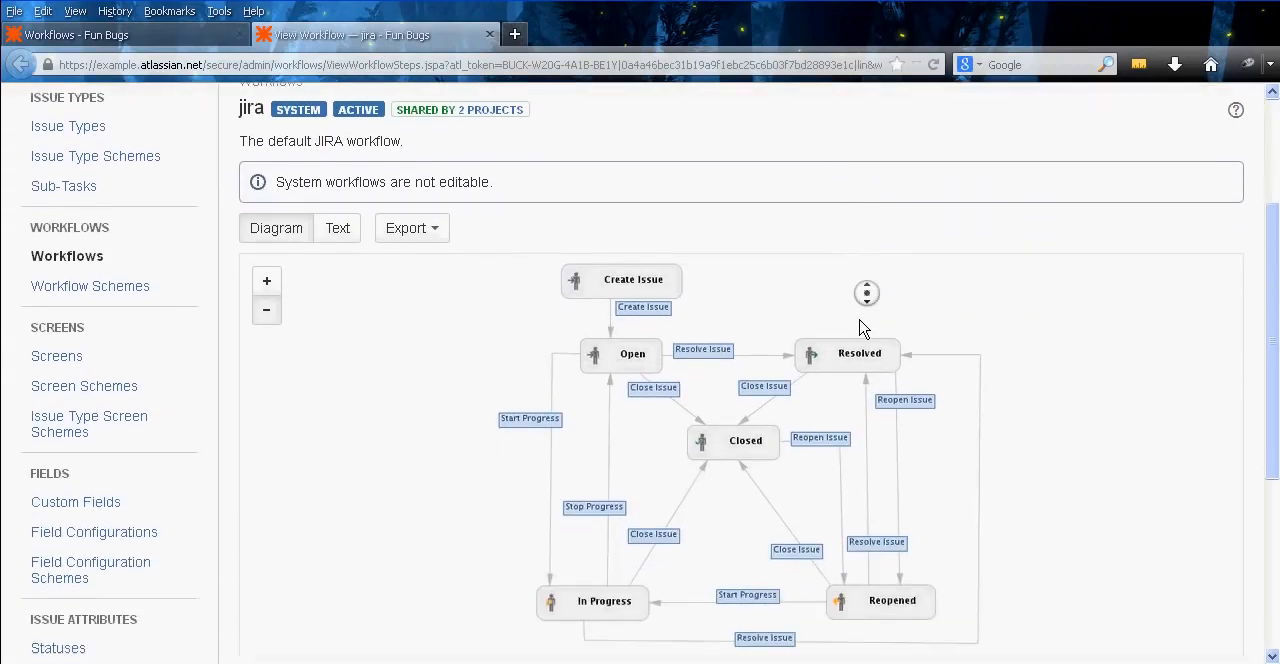
{"action": "scroll", "coordinate": [862, 330], "scroll_direction": "down", "scroll_amount": 1}
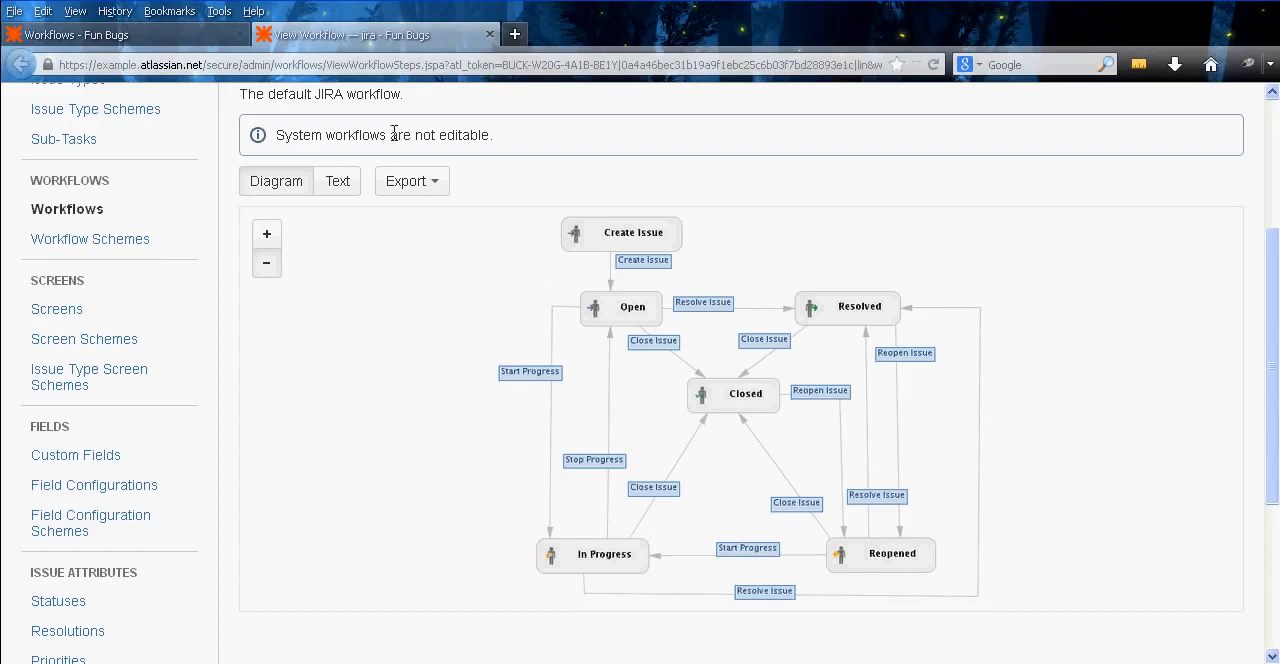
{"action": "middle_click", "coordinate": [371, 45]}
Open the inactive Builds Workflow and examine its diagram of statuses and transitions
{"action": "scroll", "coordinate": [675, 300], "scroll_direction": "down", "scroll_amount": 5}
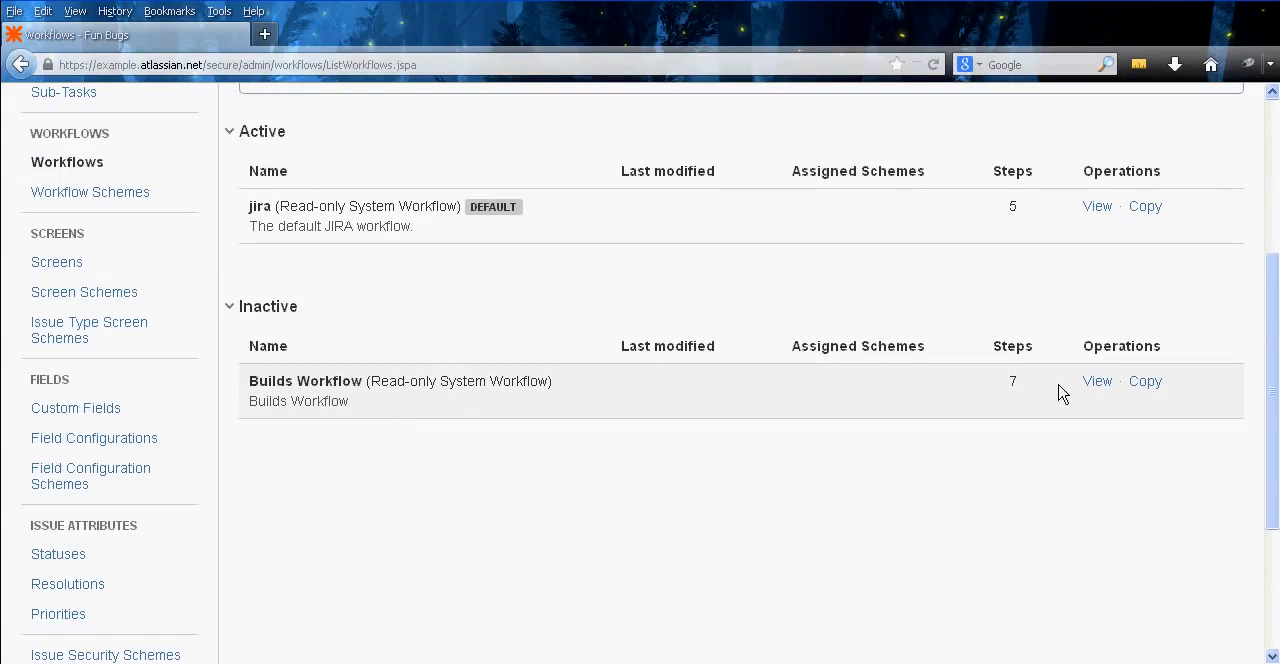
{"action": "left_click", "coordinate": [1095, 386]}
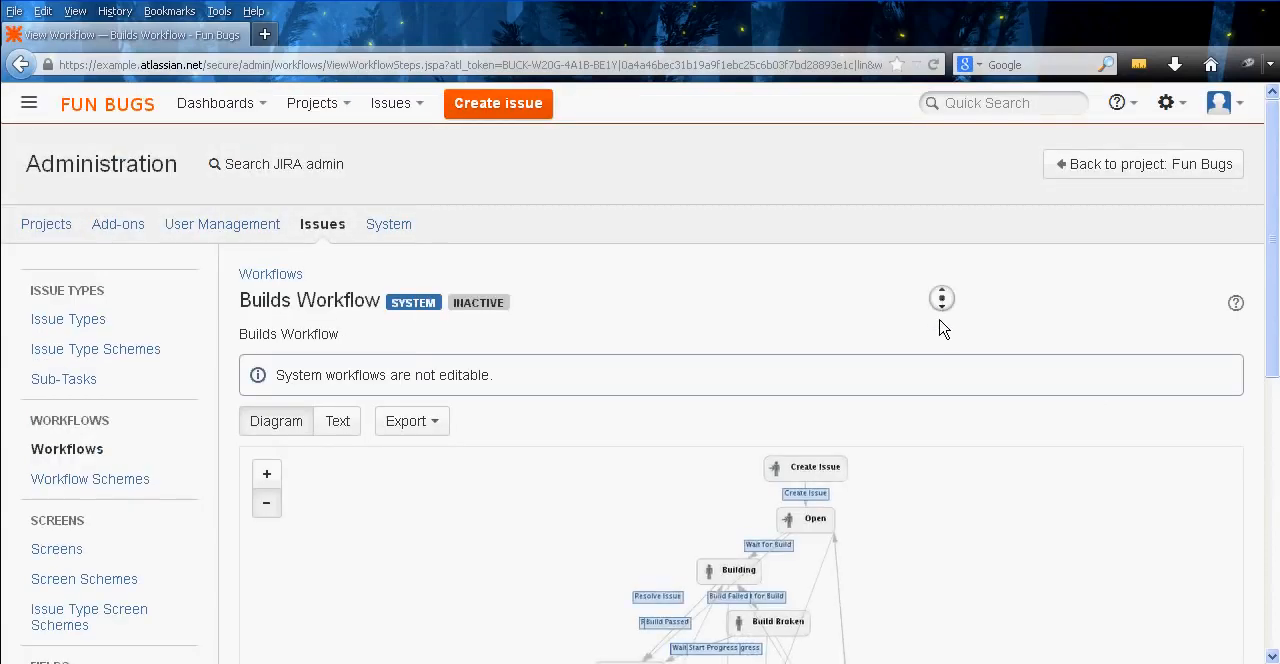
{"action": "scroll", "coordinate": [940, 327], "scroll_direction": "down", "scroll_amount": 5}
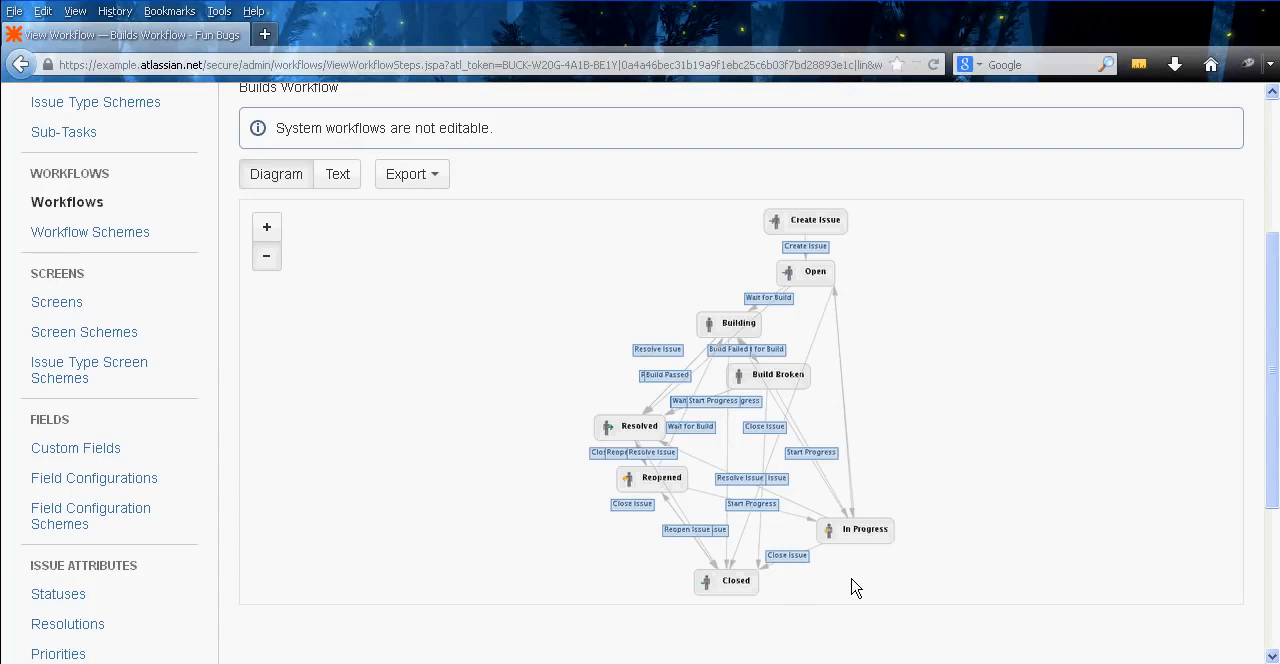
{"action": "scroll", "coordinate": [960, 563], "scroll_direction": "up", "scroll_amount": 3}
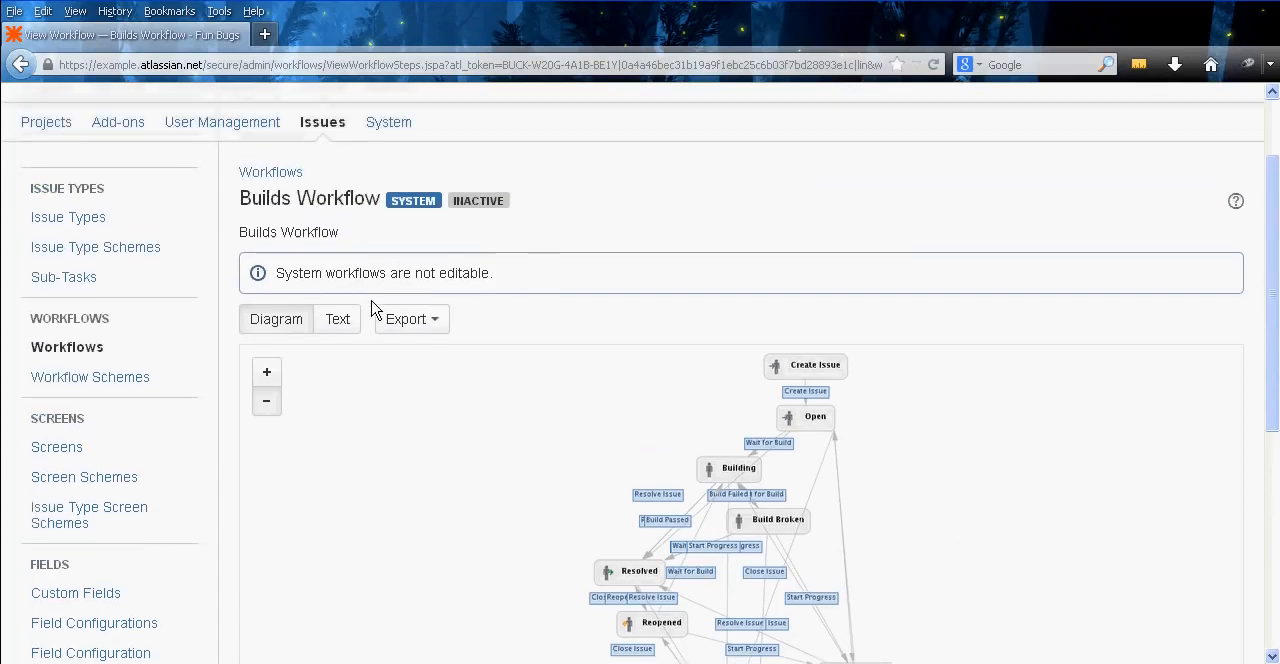
{"action": "middle_click", "coordinate": [569, 278]}
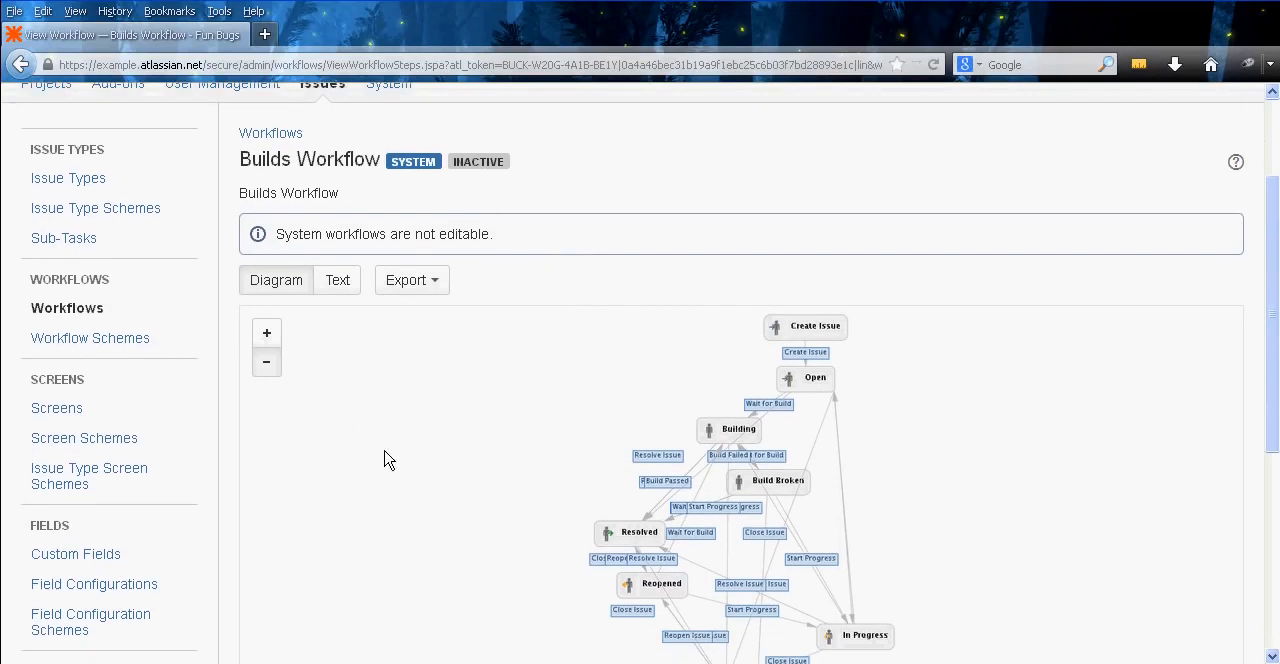
Show the Builds Workflow as text and review its steps, linked statuses and transitions
{"action": "left_click", "coordinate": [340, 283]}
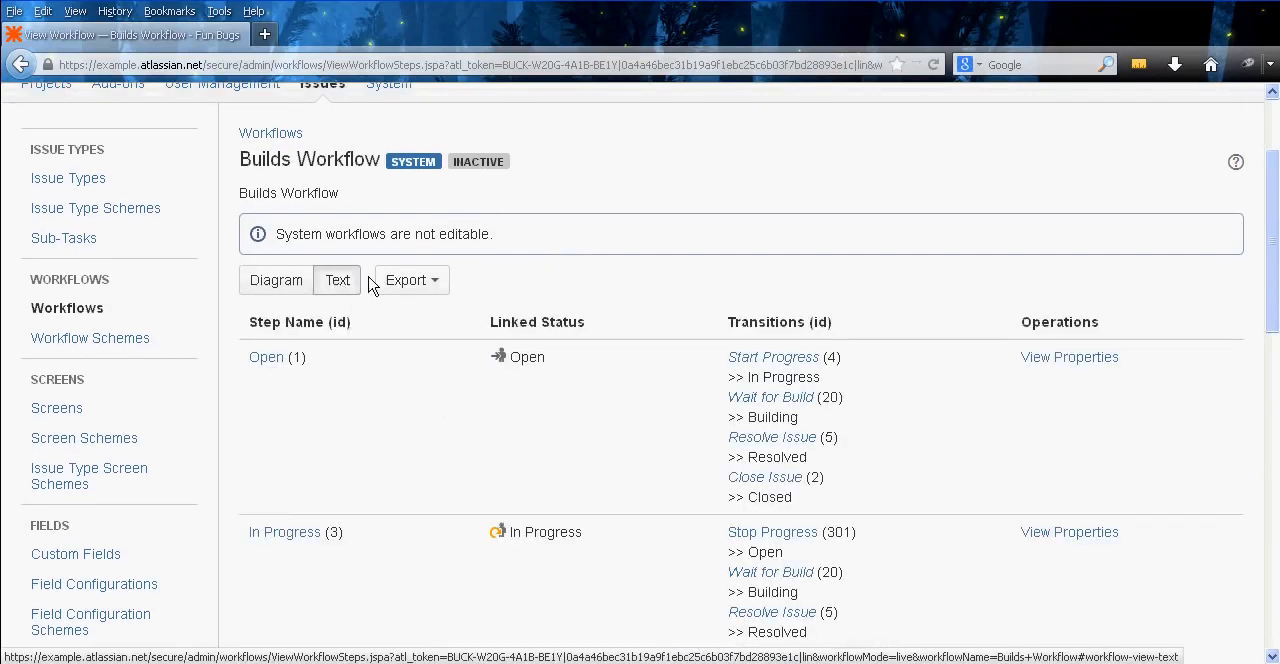
{"action": "middle_click", "coordinate": [603, 269]}
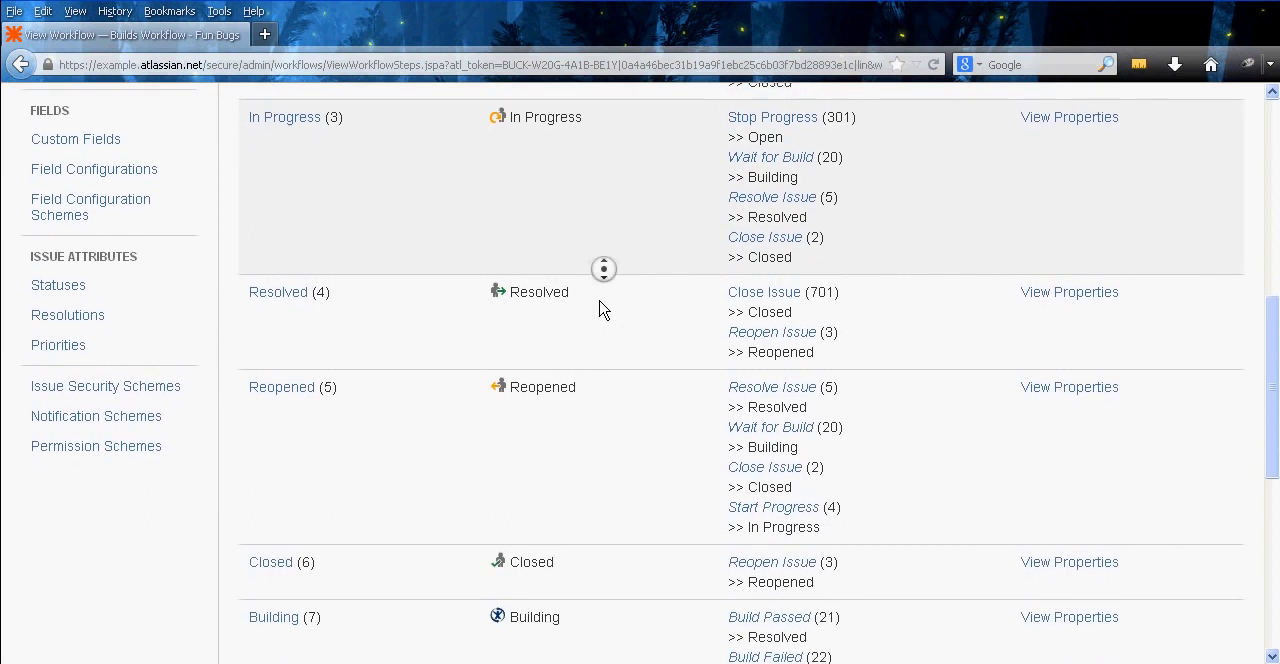
{"action": "middle_click", "coordinate": [599, 301]}
{"action": "middle_click", "coordinate": [643, 440]}
{"action": "middle_click", "coordinate": [605, 285]}
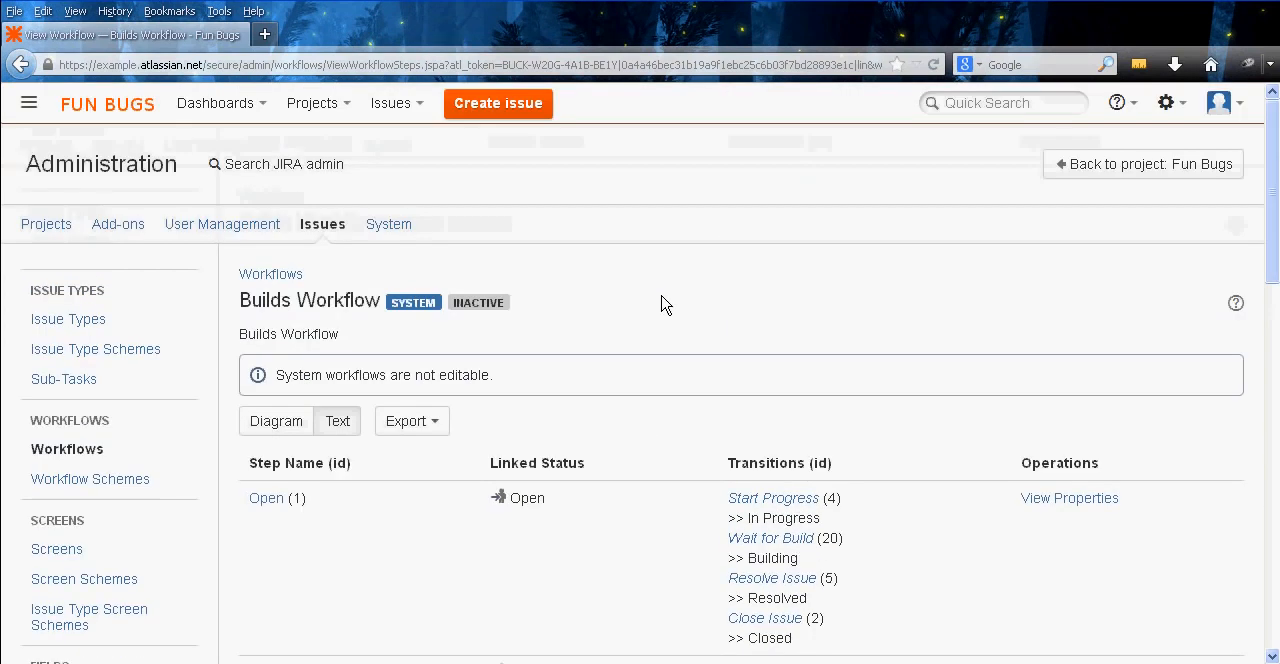
Return to the workflow list and add a new workflow named Fun Bugs without a description
{"action": "left_click", "coordinate": [123, 451]}
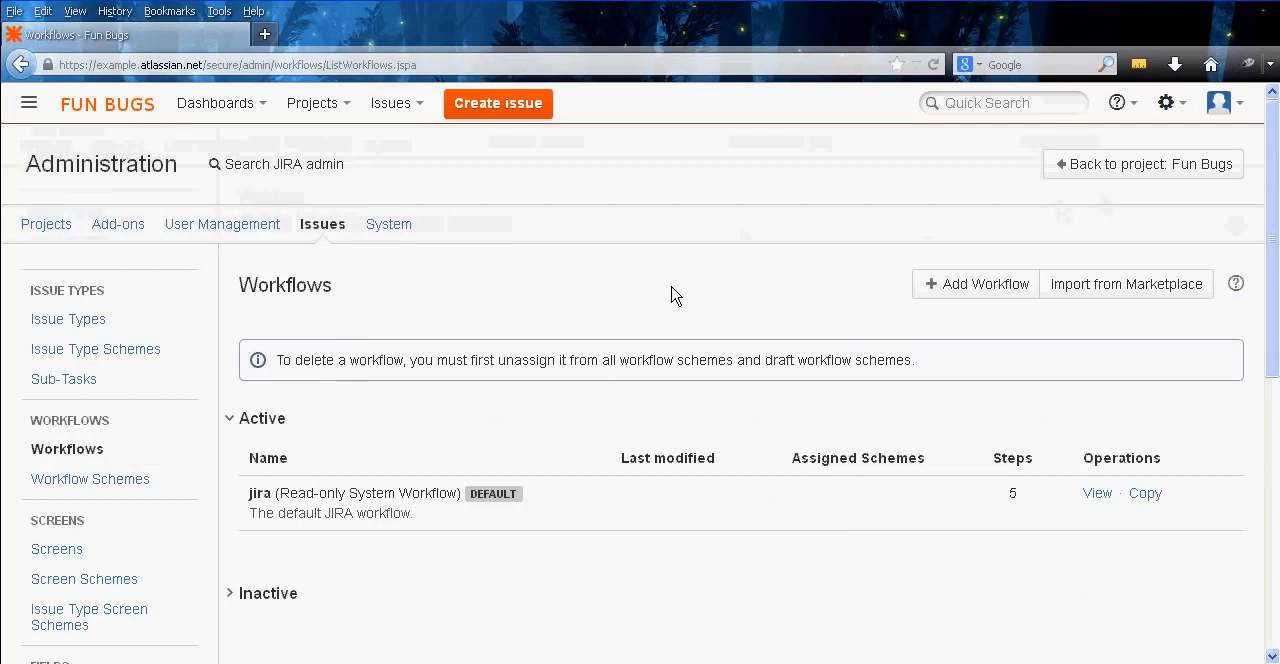
{"action": "left_click", "coordinate": [983, 287]}
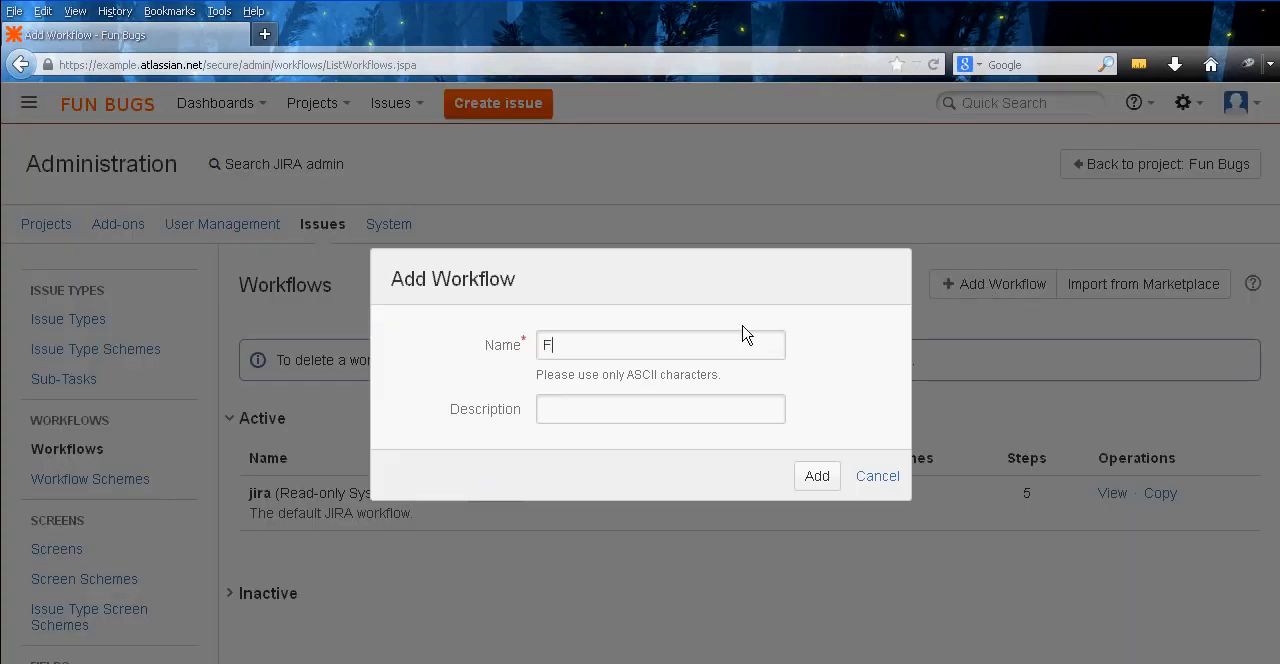
{"action": "left_click", "coordinate": [815, 477]}
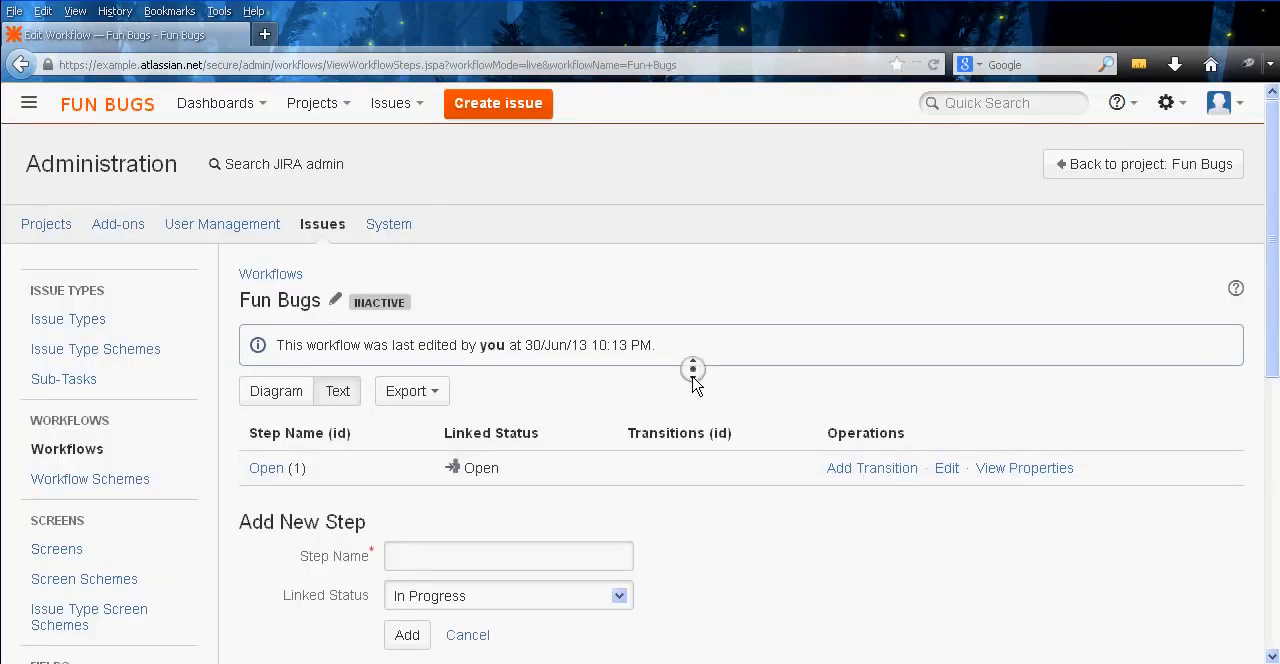
Show the Fun Bugs workflow as a diagram and place the In Progress, Resolved and Closed statuses on the canvas
{"action": "scroll", "coordinate": [692, 400], "scroll_direction": "down", "scroll_amount": 2}
{"action": "left_click", "coordinate": [266, 302]}
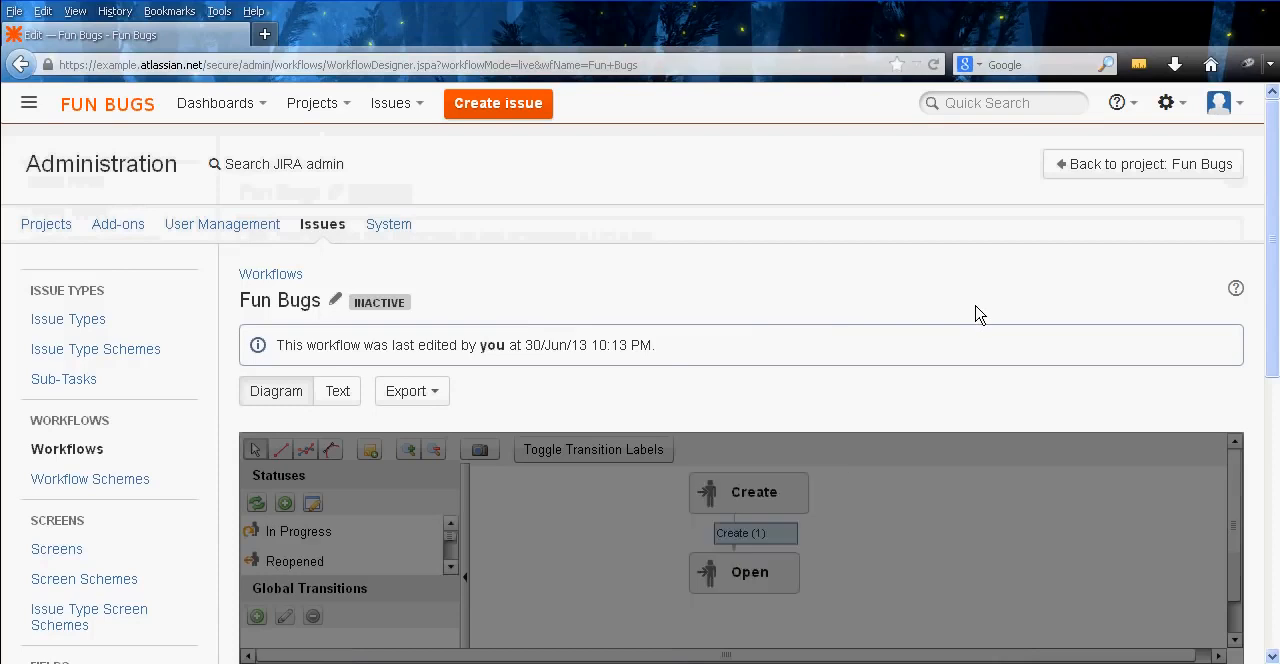
{"action": "middle_click", "coordinate": [974, 309]}
{"action": "middle_click", "coordinate": [974, 339]}
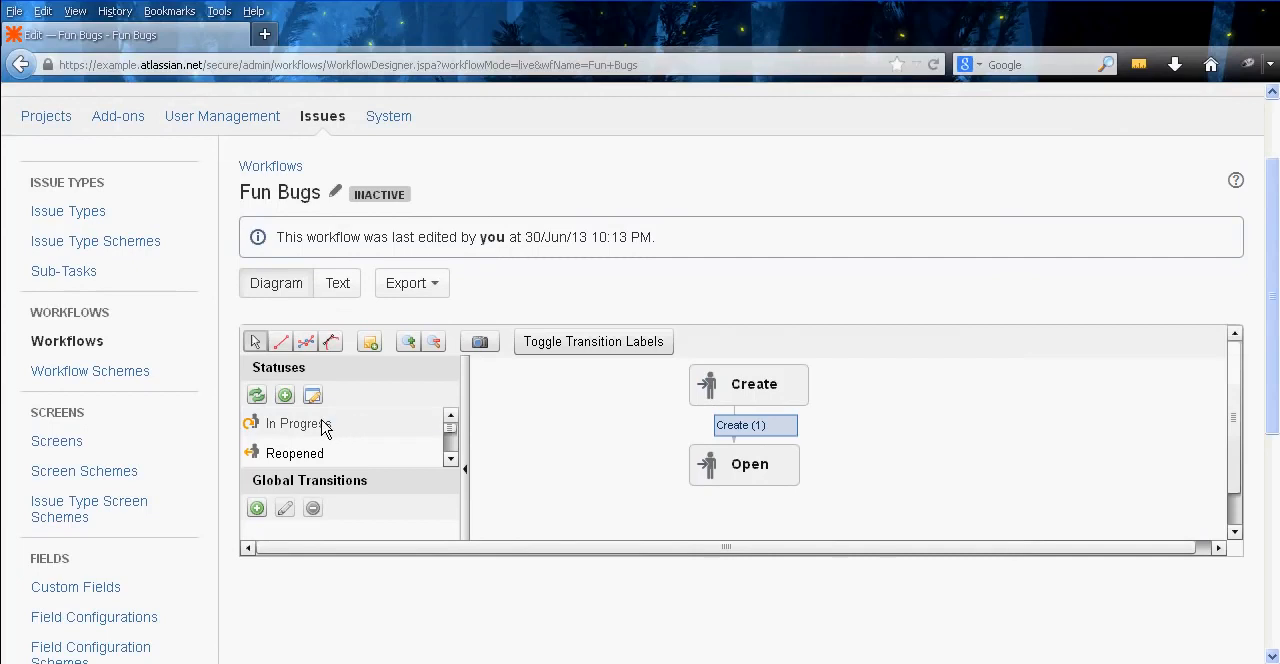
{"action": "left_click_drag", "start_coordinate": [274, 428], "coordinate": [851, 461]}
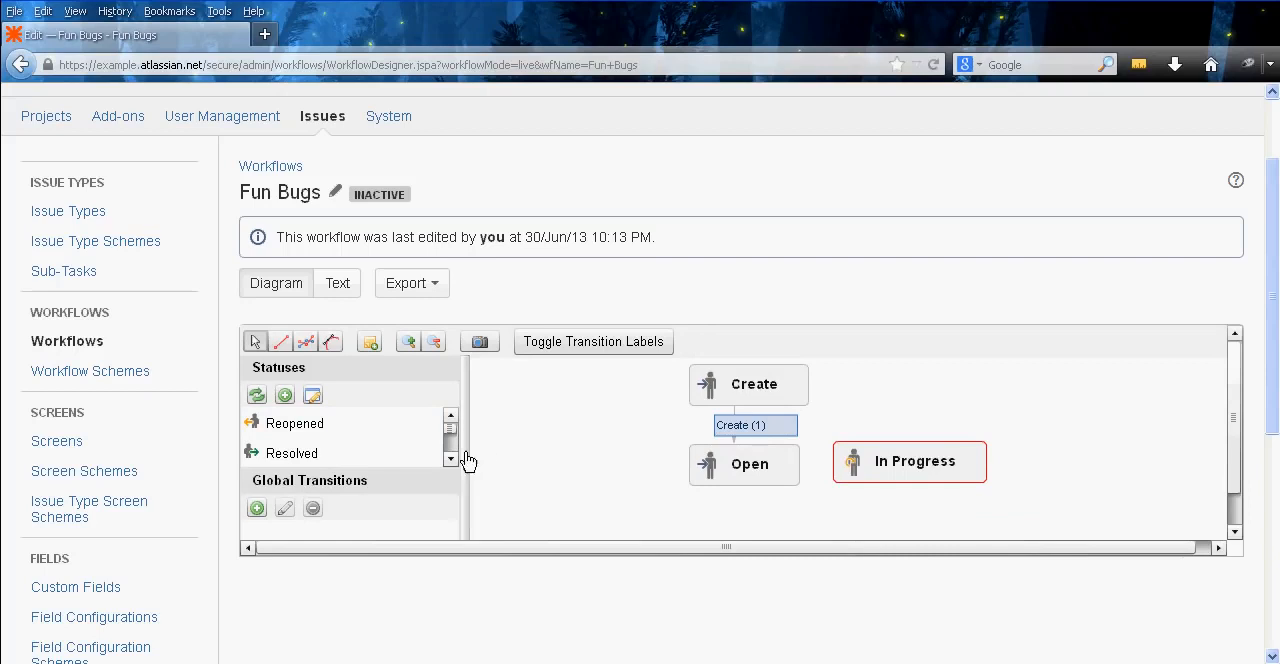
{"action": "left_click_drag", "start_coordinate": [296, 455], "coordinate": [1071, 458]}
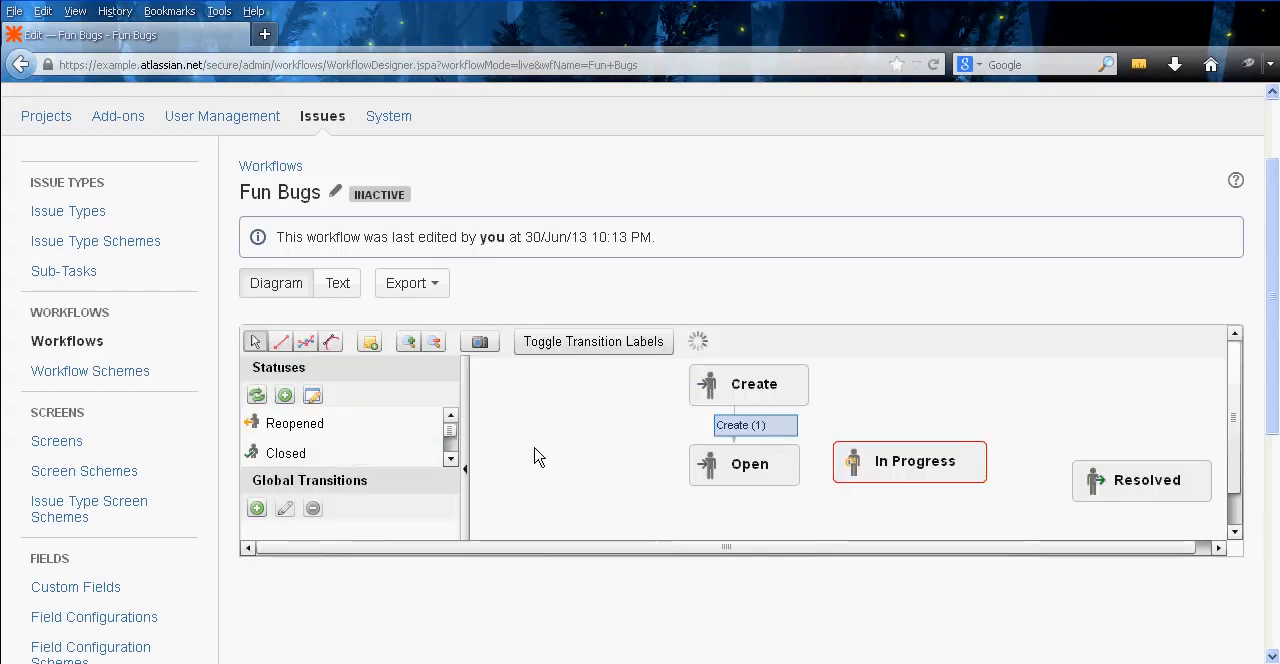
{"action": "left_click_drag", "start_coordinate": [335, 455], "coordinate": [911, 508]}
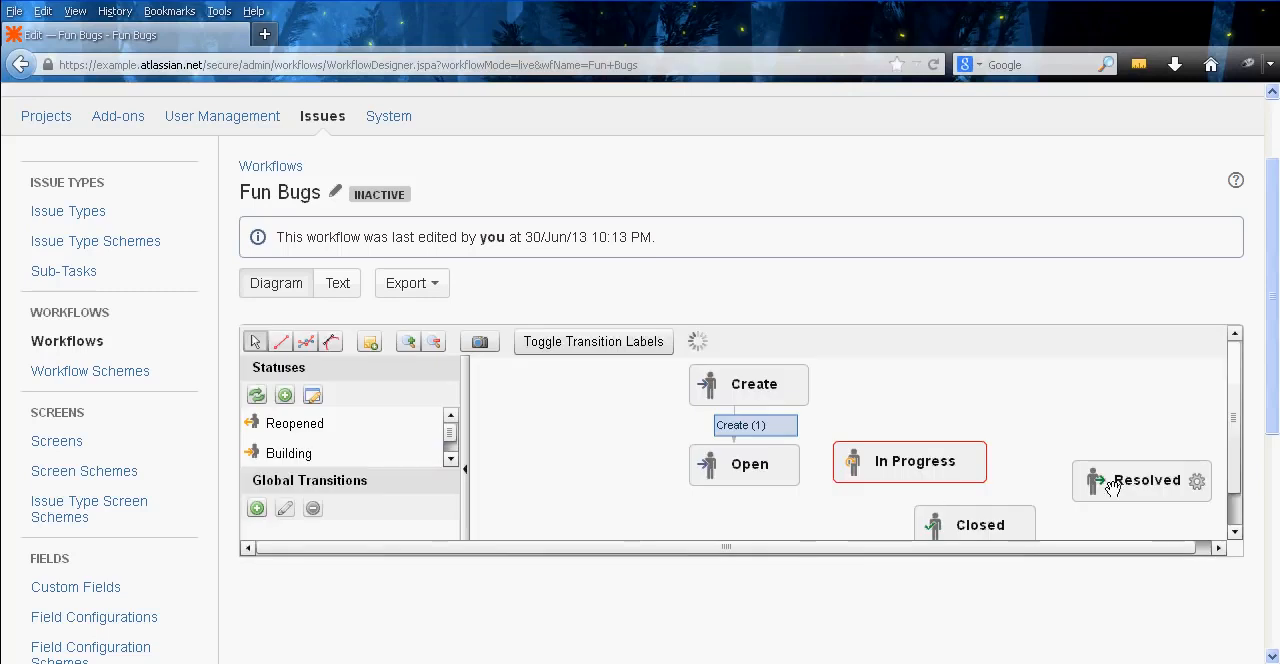
Arrange the diagram so Resolved sits level with In Progress and Closed sits directly below In Progress
{"action": "left_click_drag", "start_coordinate": [1112, 490], "coordinate": [1065, 474]}
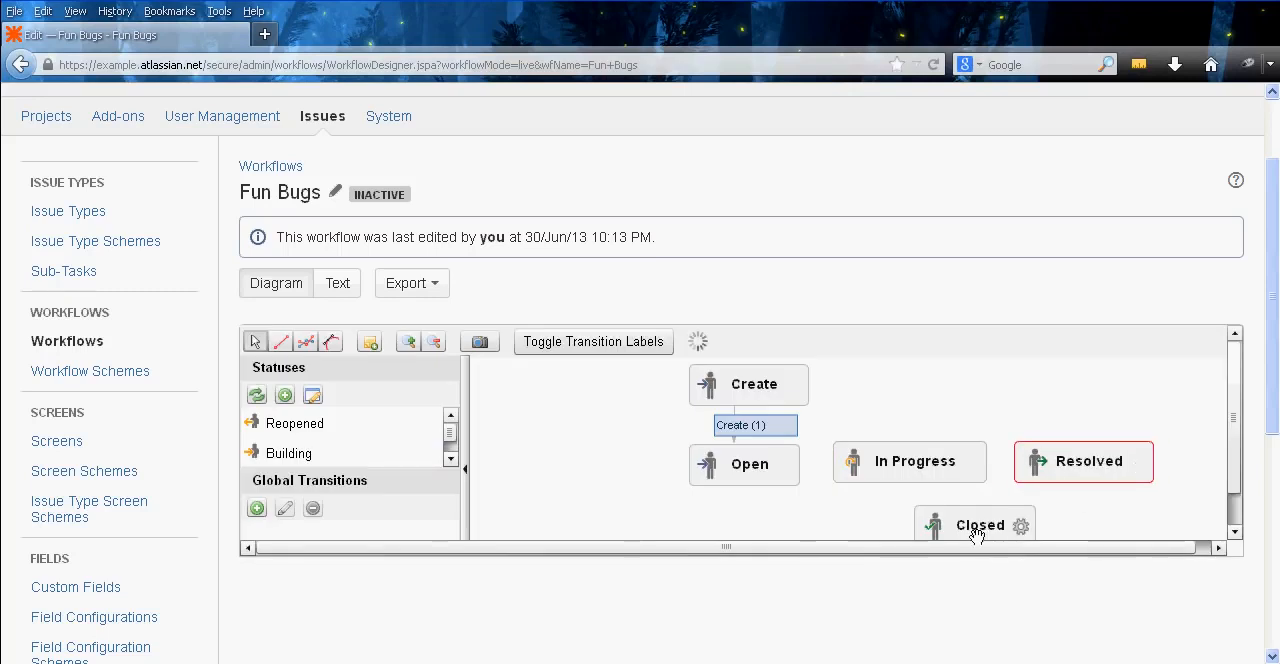
{"action": "left_click_drag", "start_coordinate": [972, 529], "coordinate": [901, 440]}
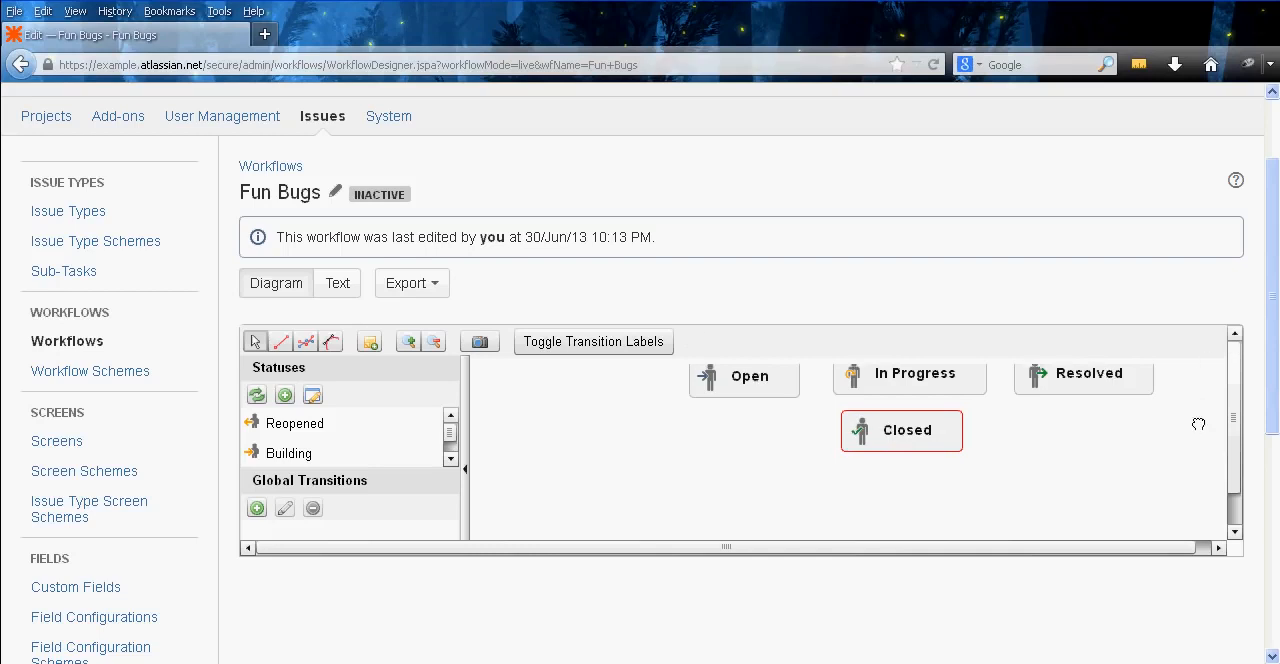
{"action": "mouse_move", "coordinate": [1197, 423]}
{"action": "left_mouse_down"}
{"action": "mouse_move", "coordinate": [1194, 492]}
{"action": "mouse_move", "coordinate": [1183, 436]}
{"action": "left_mouse_up"}
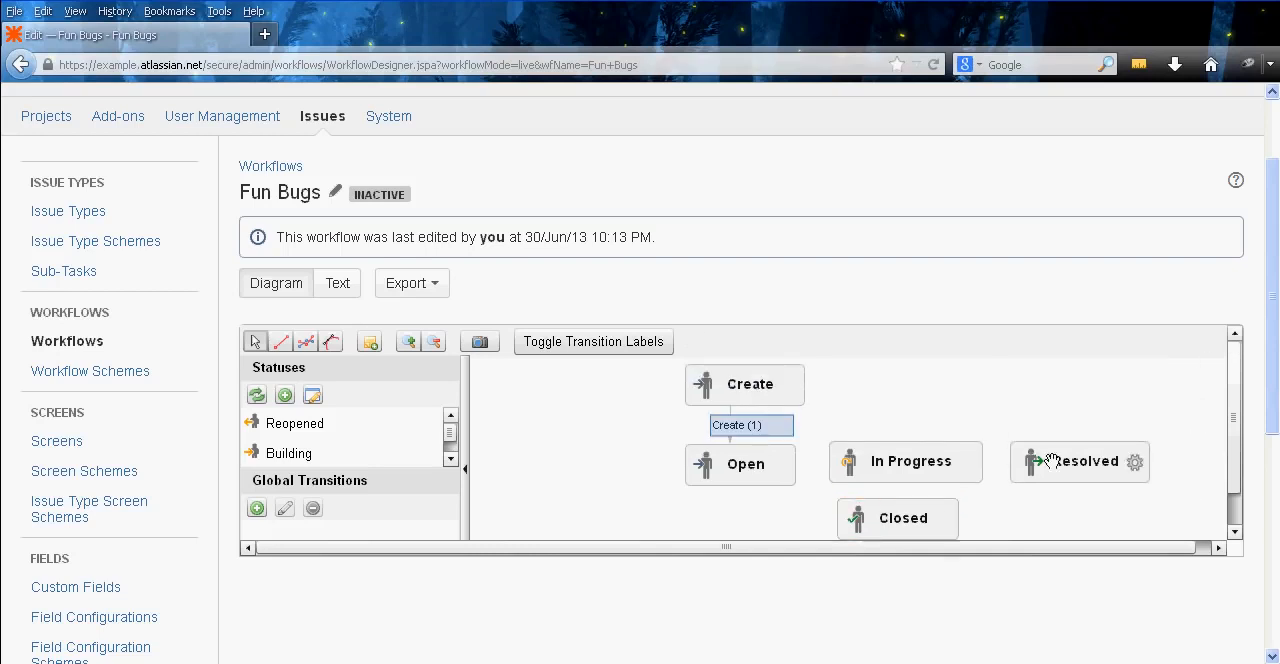
{"action": "left_click_drag", "start_coordinate": [882, 525], "coordinate": [890, 521]}
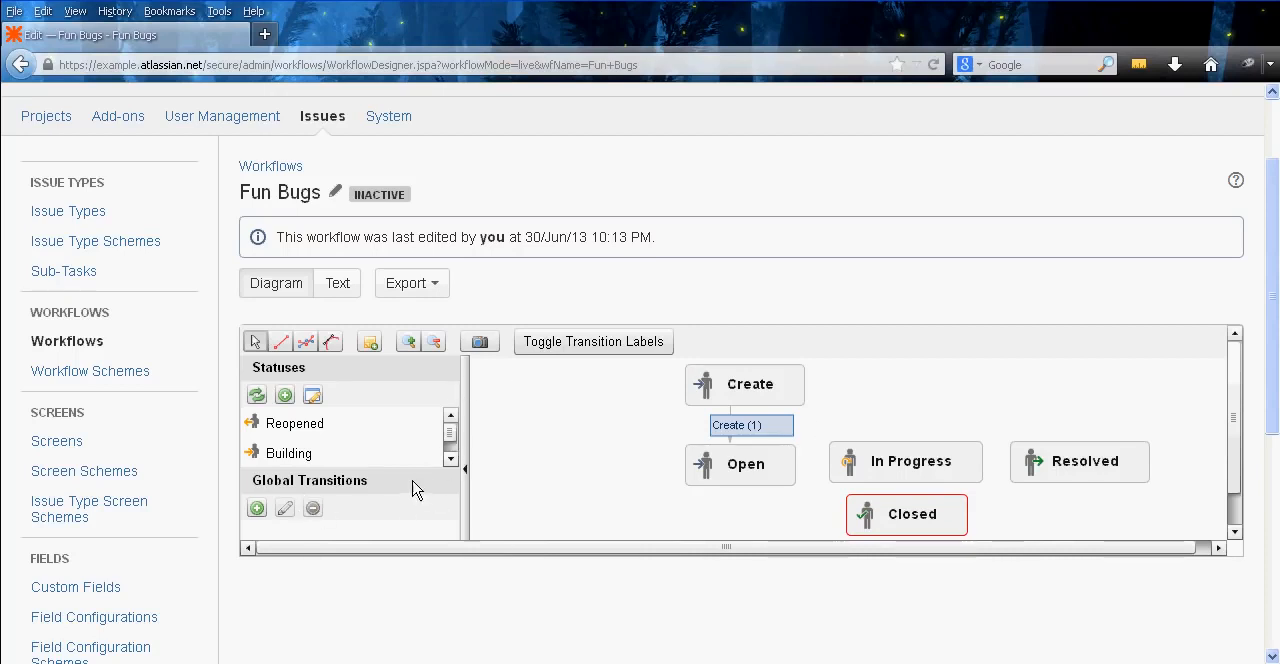
Try to add a straight-line transition from Open to In Progress in the workflow diagram
{"action": "left_click", "coordinate": [280, 344]}
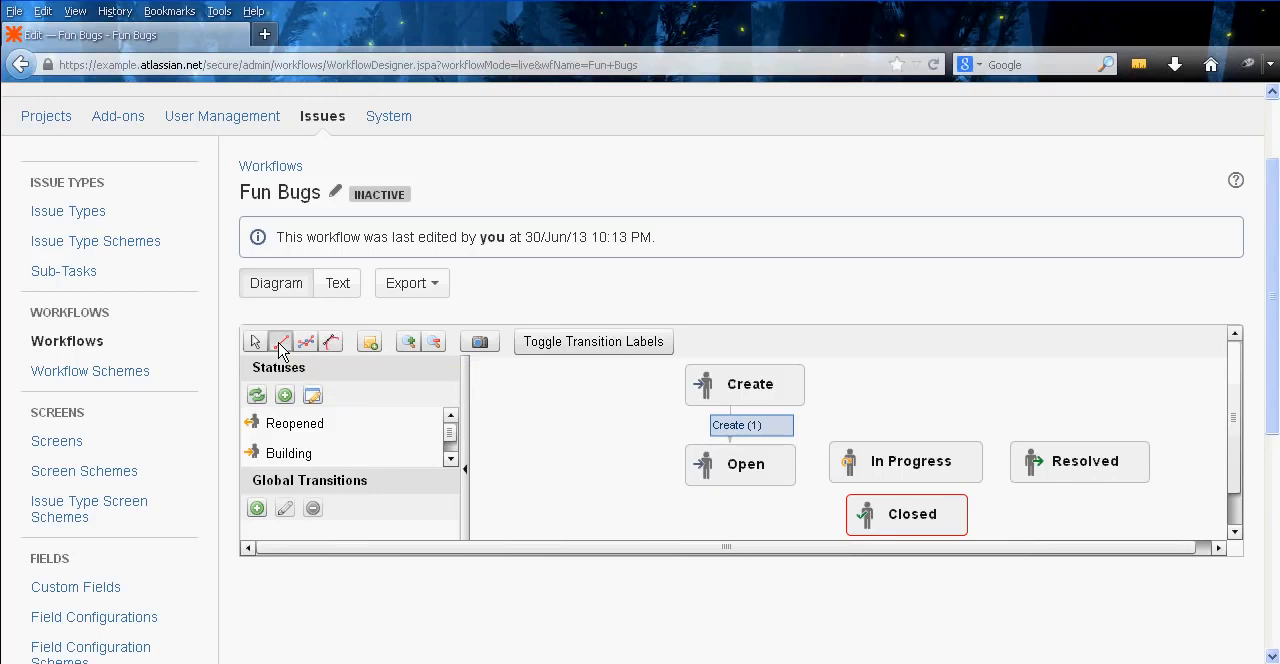
{"action": "left_click_drag", "start_coordinate": [714, 464], "coordinate": [893, 470]}
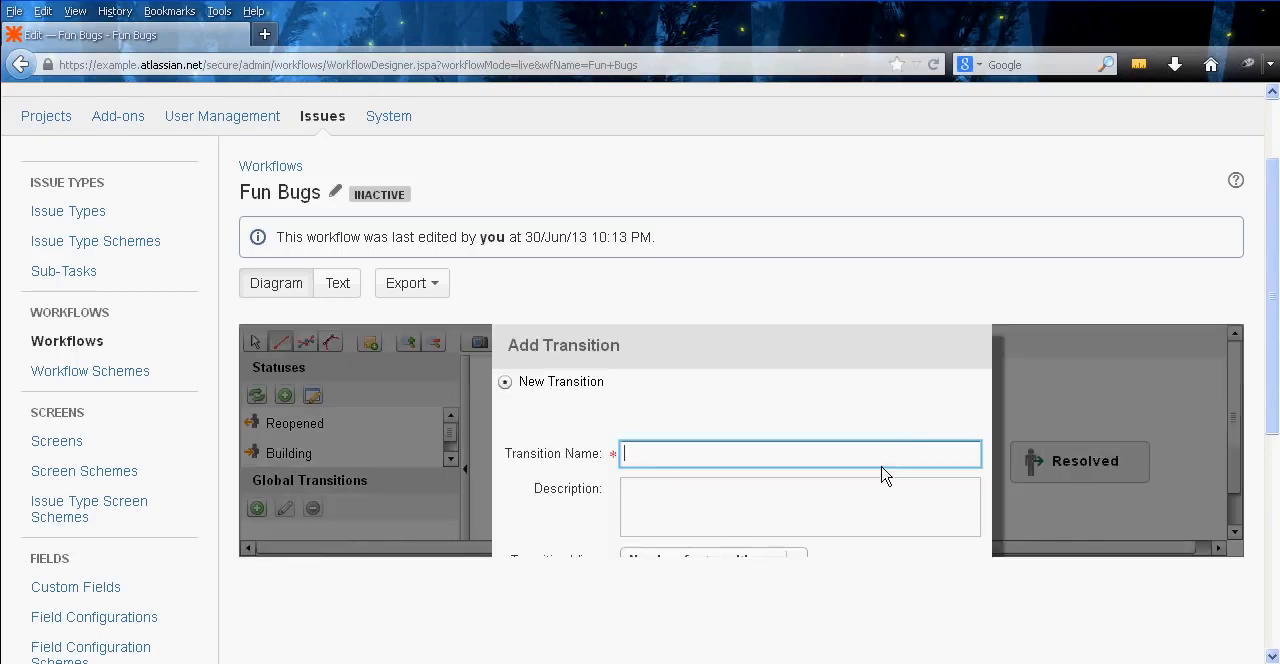
{"action": "scroll", "coordinate": [1273, 396], "scroll_direction": "down", "scroll_amount": 1}
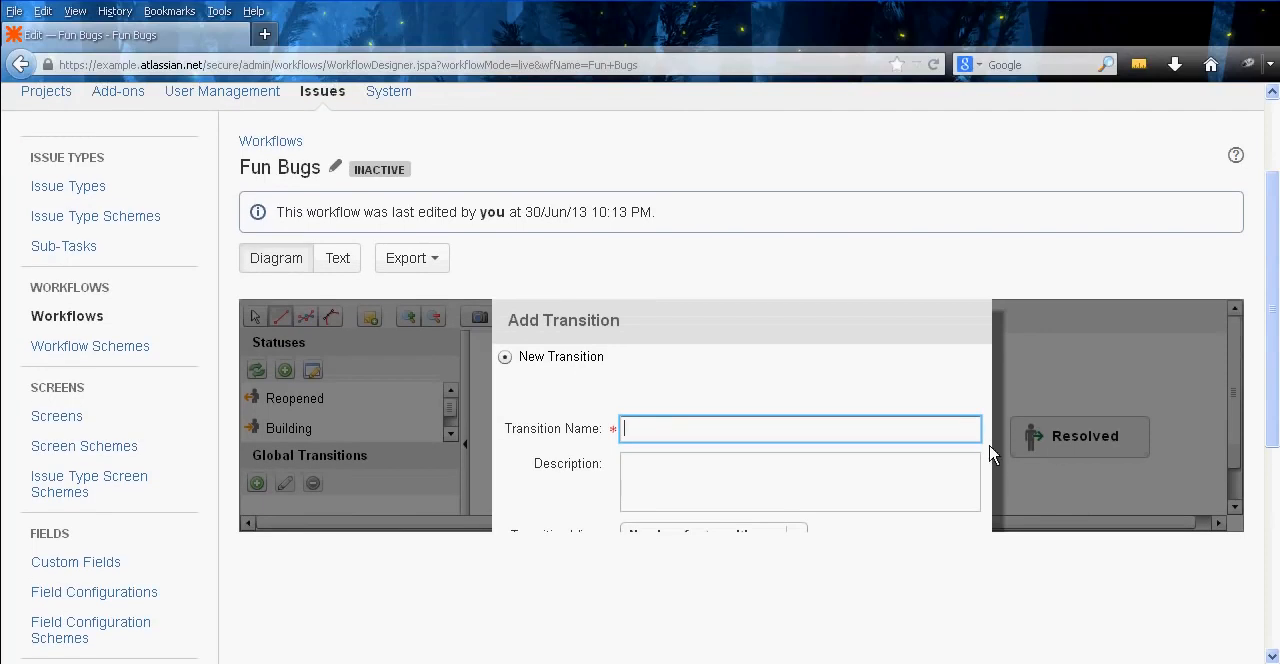
{"action": "middle_click", "coordinate": [1055, 397]}
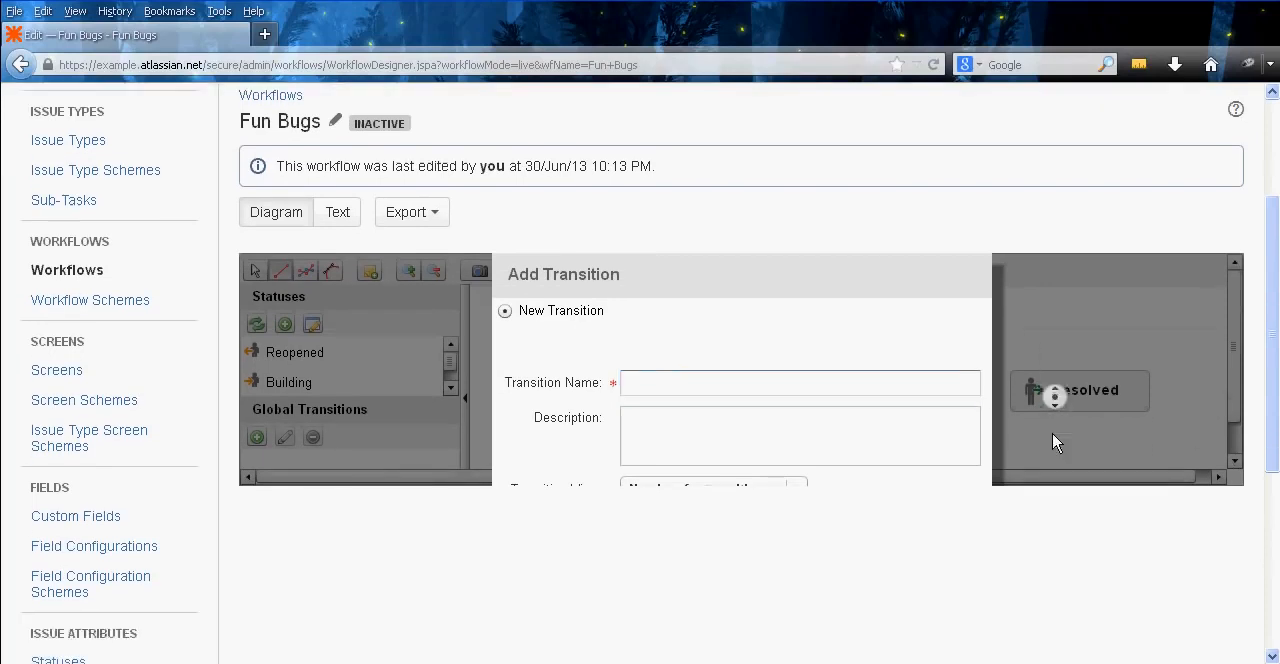
{"action": "middle_click", "coordinate": [974, 434]}
{"action": "middle_click", "coordinate": [977, 396]}
{"action": "middle_click", "coordinate": [1063, 471]}
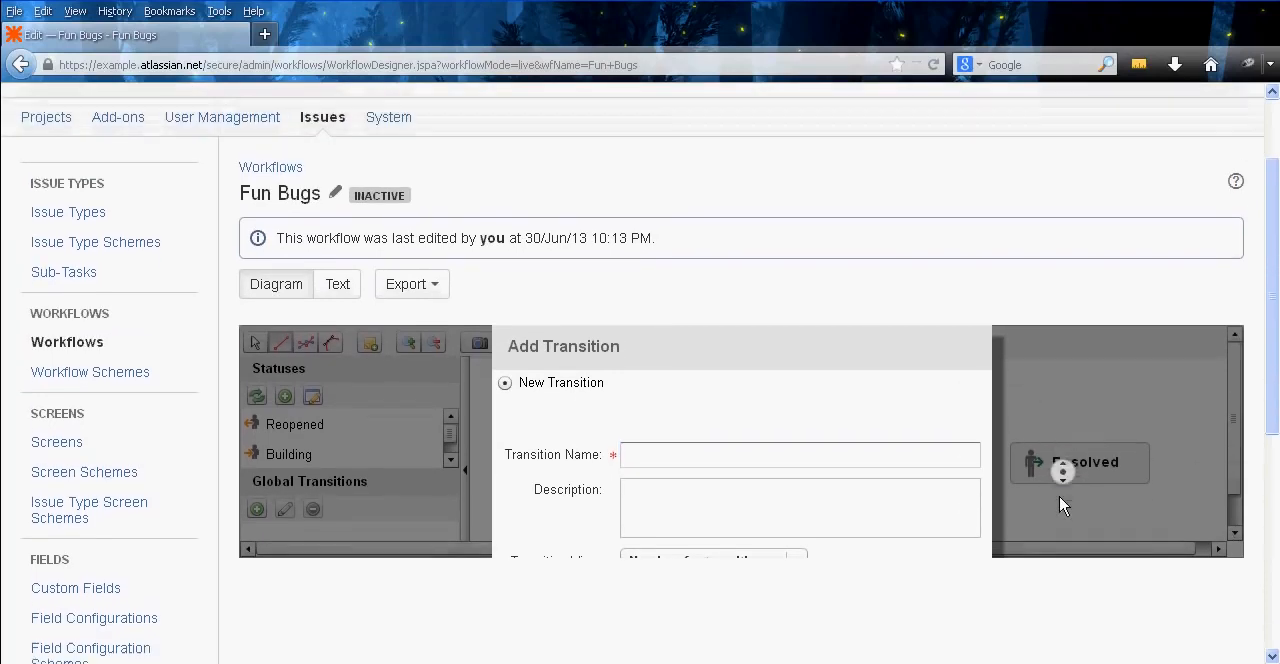
{"action": "middle_click", "coordinate": [1059, 496]}
Switch the Fun Bugs workflow to its text view and open the Add Transition form for the Open step in a separate tab
{"action": "left_click", "coordinate": [356, 255]}
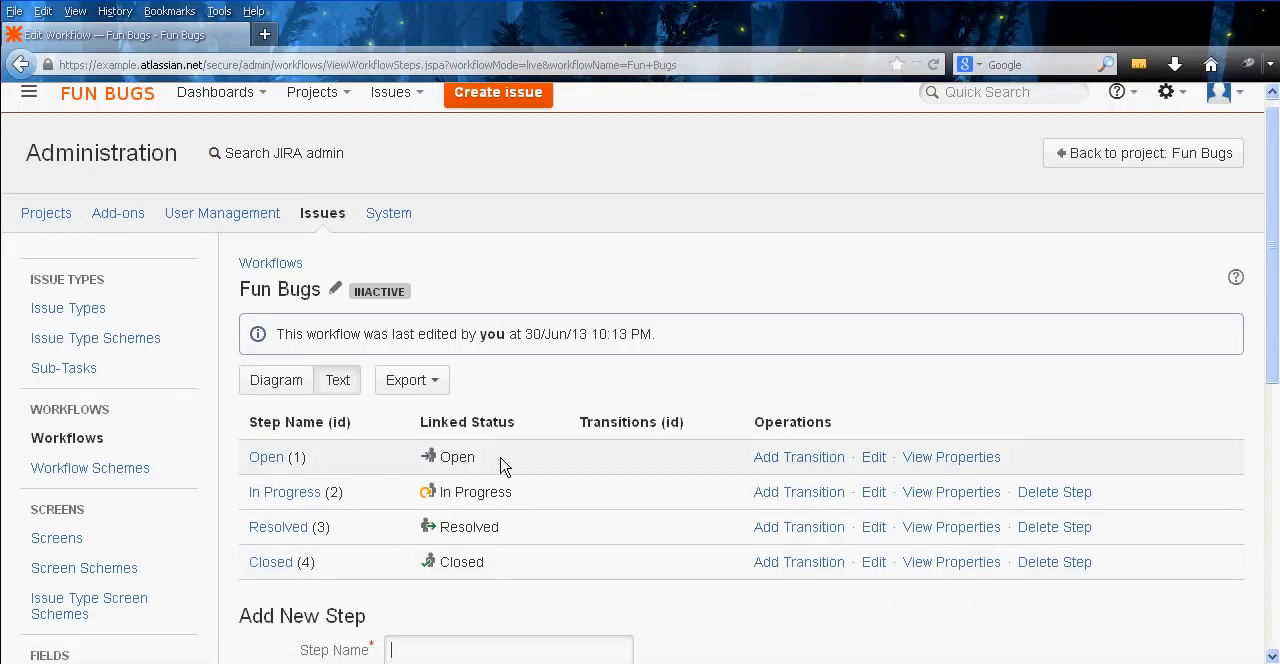
{"action": "right_click", "coordinate": [785, 460]}
{"action": "left_click", "coordinate": [810, 469]}
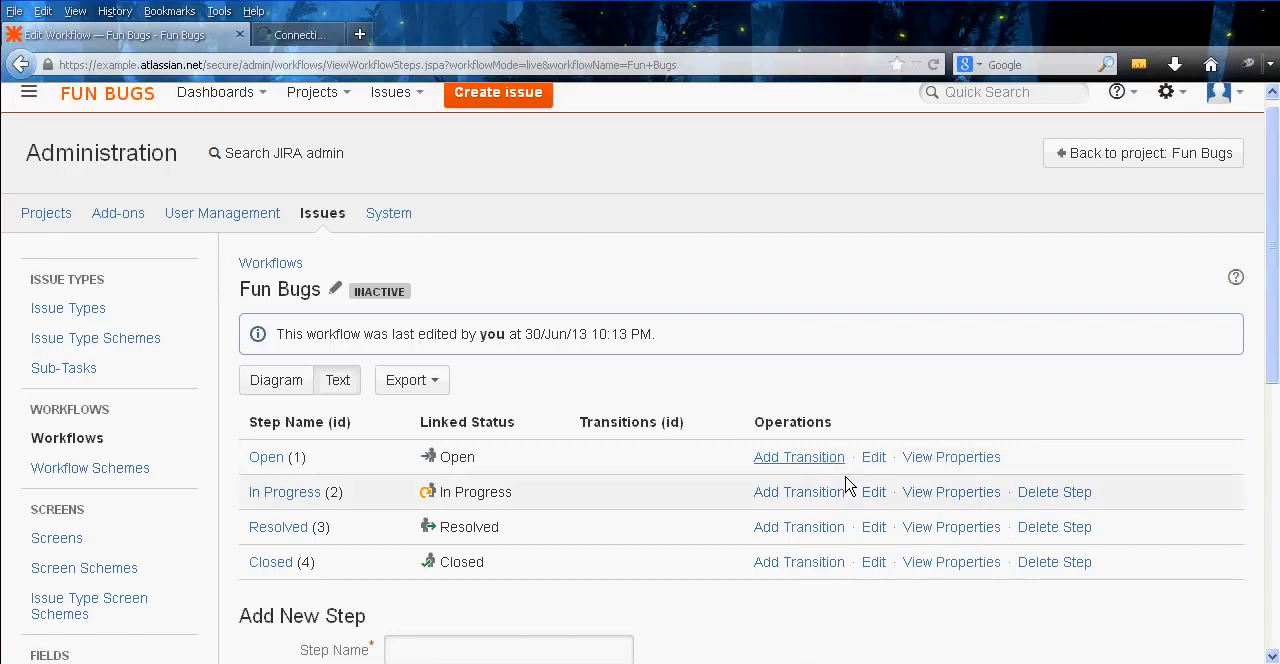
{"action": "left_click", "coordinate": [348, 37]}
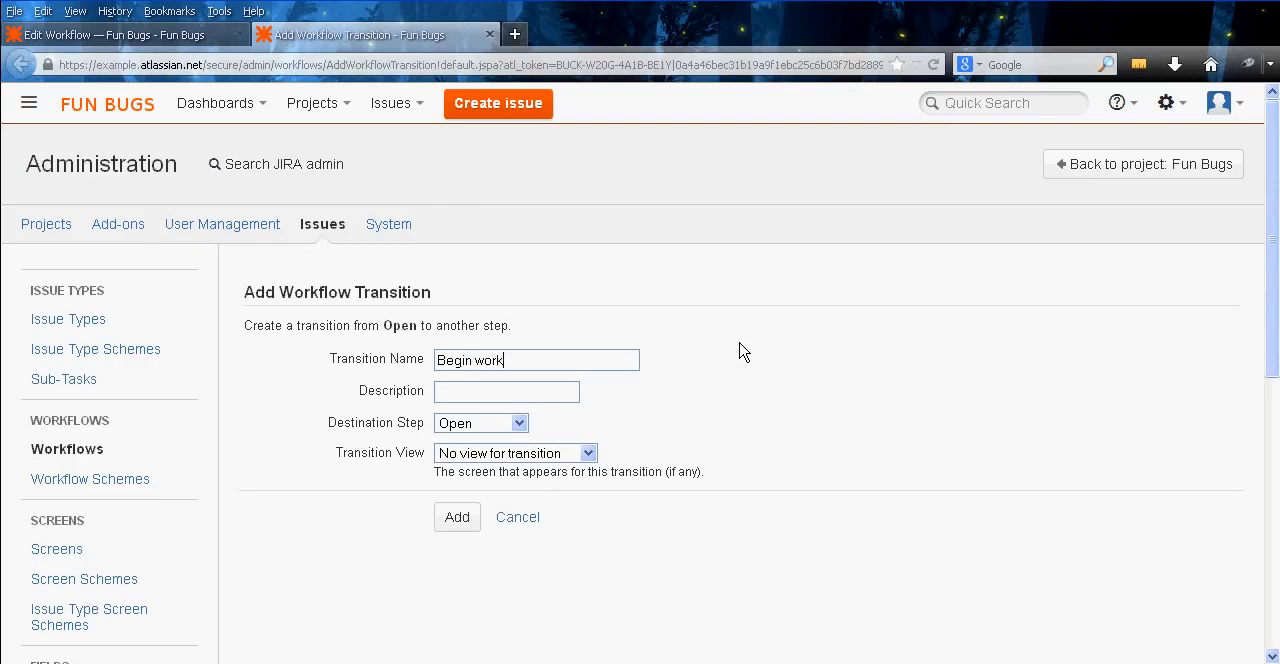
Fill in the Begin work transition from Open with In Progress as the destination step and no view for transition
{"action": "left_click", "coordinate": [488, 425]}
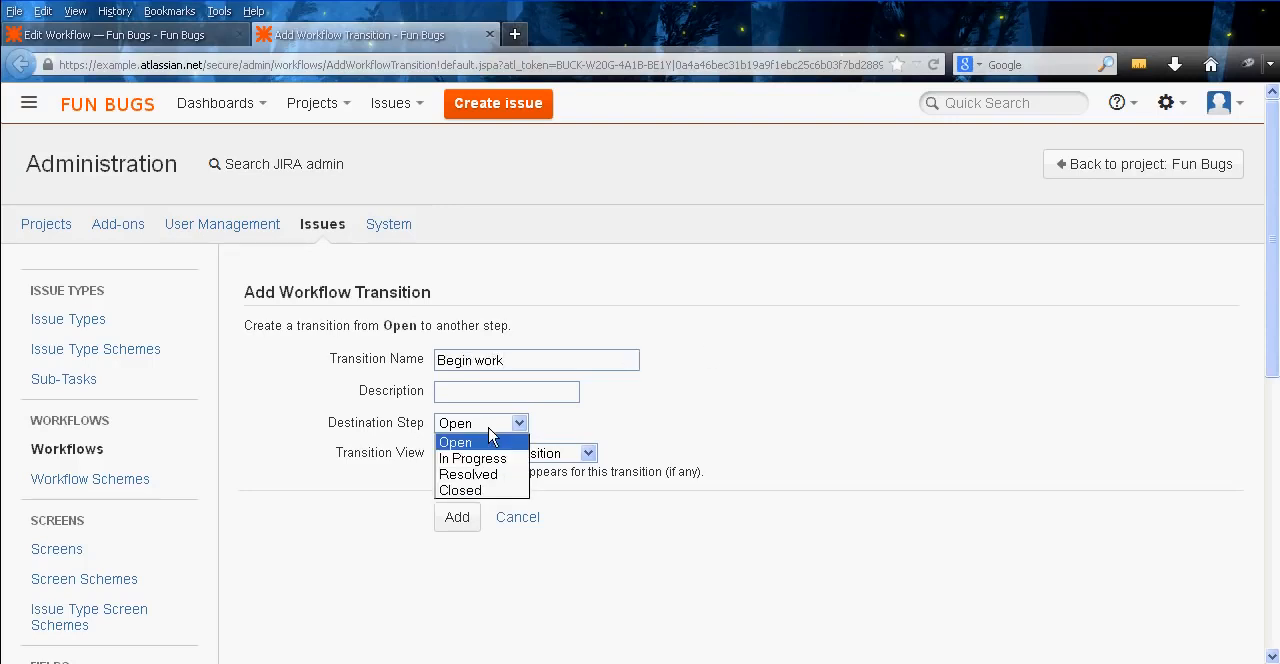
{"action": "left_click", "coordinate": [491, 459]}
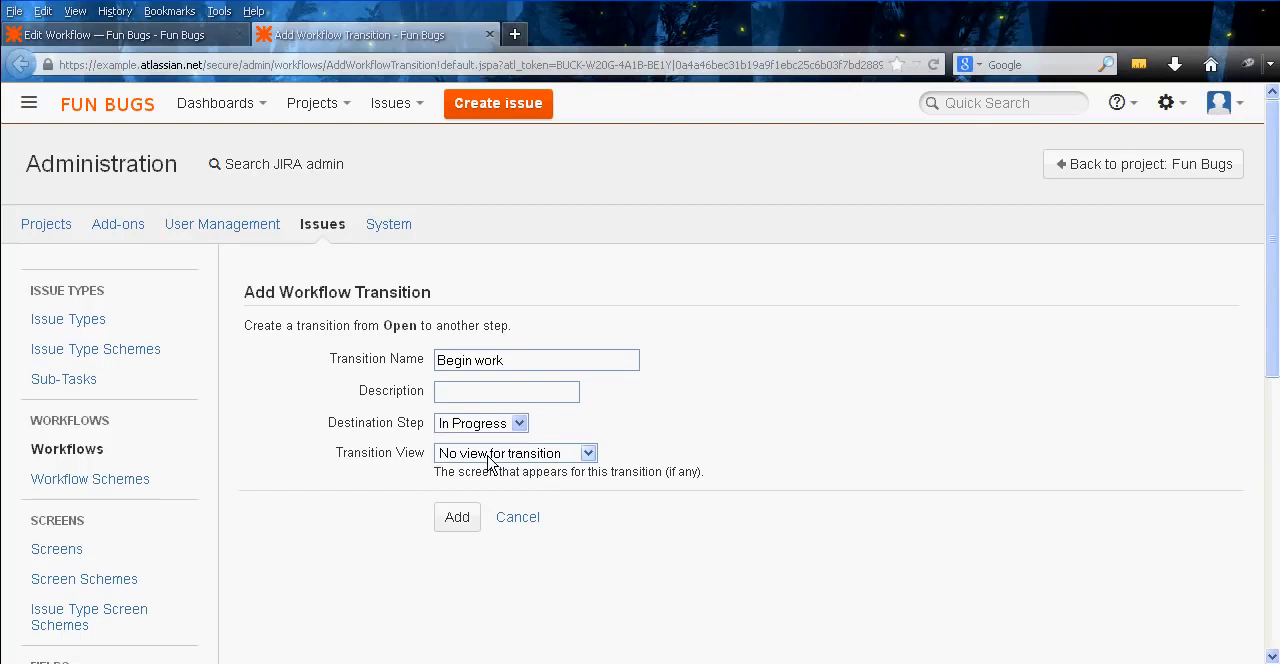
{"action": "left_click", "coordinate": [490, 455]}
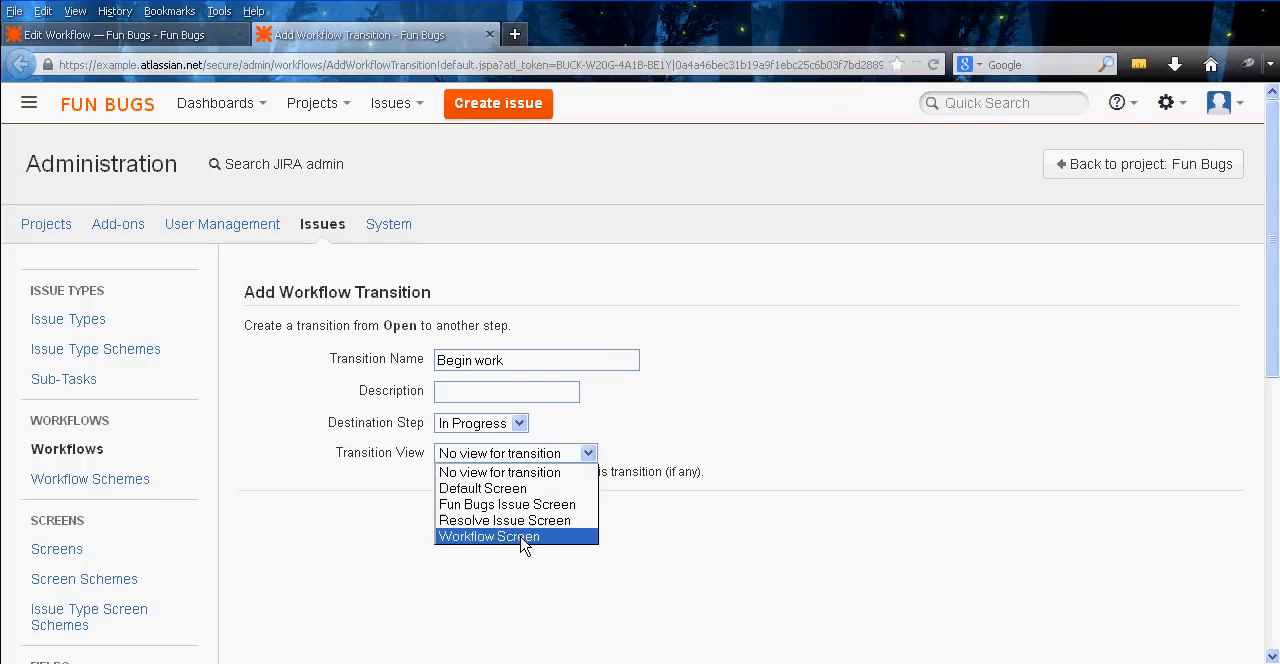
{"action": "left_click", "coordinate": [516, 474]}
Add a screen named Begin Work from the Screens page in a separate tab, and close that tab
{"action": "right_click", "coordinate": [46, 549]}
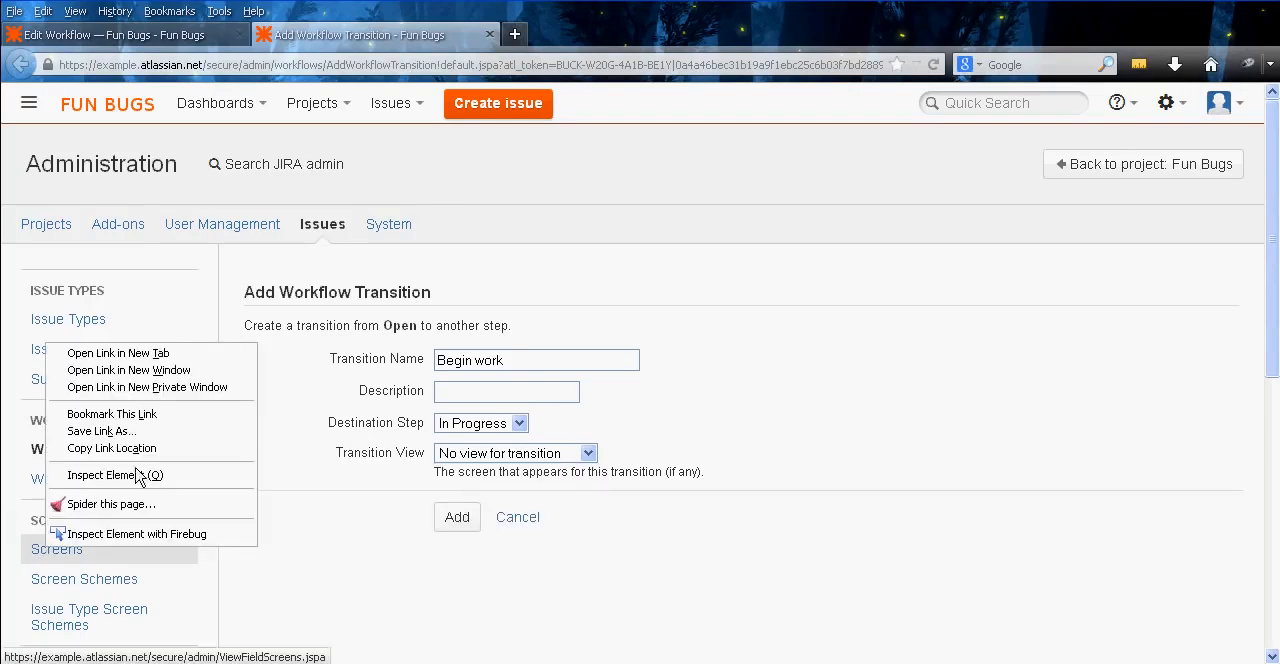
{"action": "left_click", "coordinate": [120, 354]}
{"action": "left_click", "coordinate": [630, 33]}
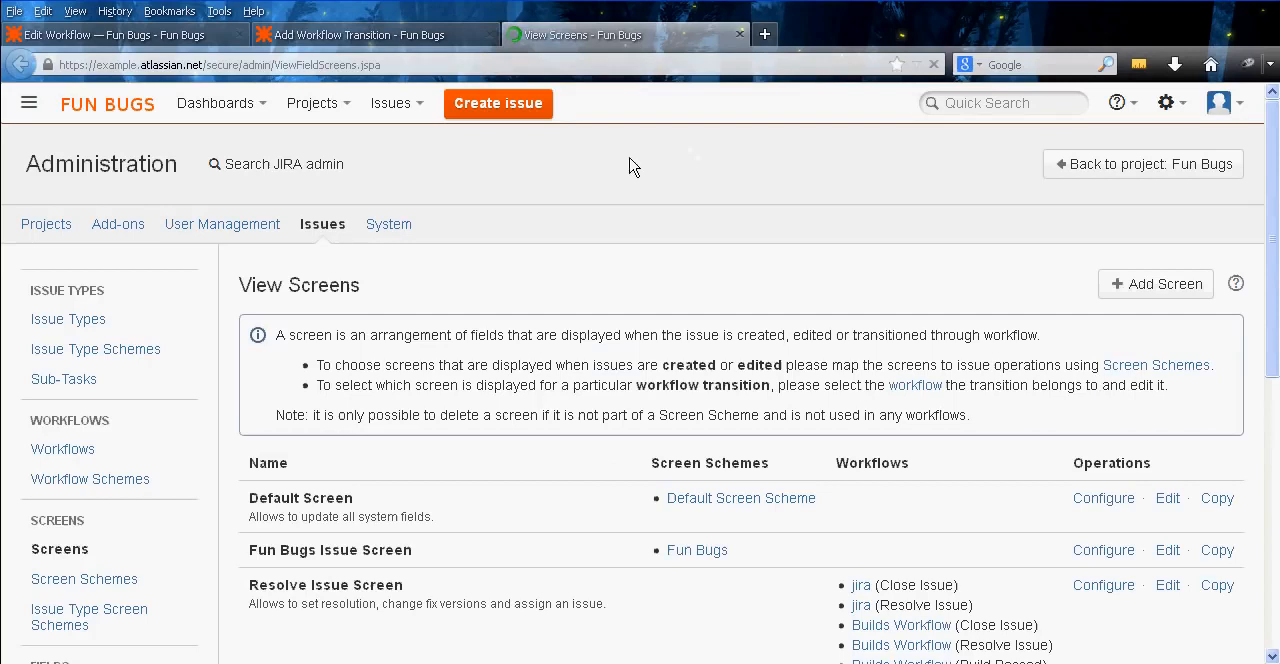
{"action": "left_click", "coordinate": [1156, 282]}
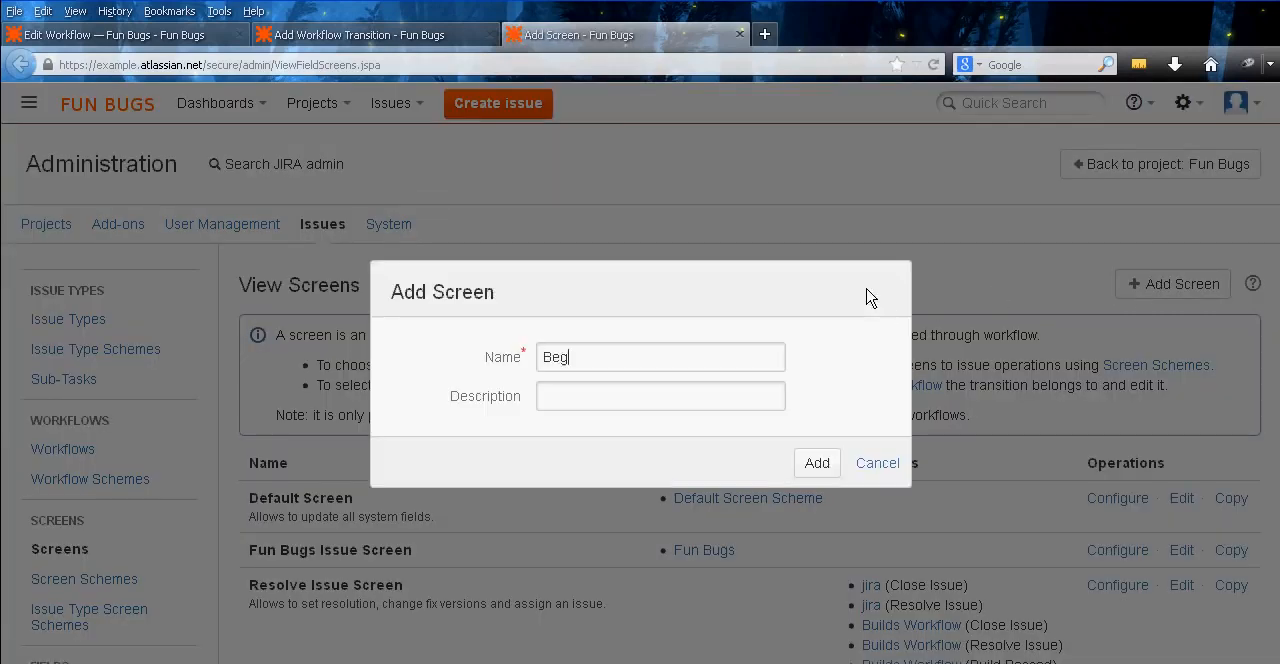
{"action": "left_click", "coordinate": [818, 464]}
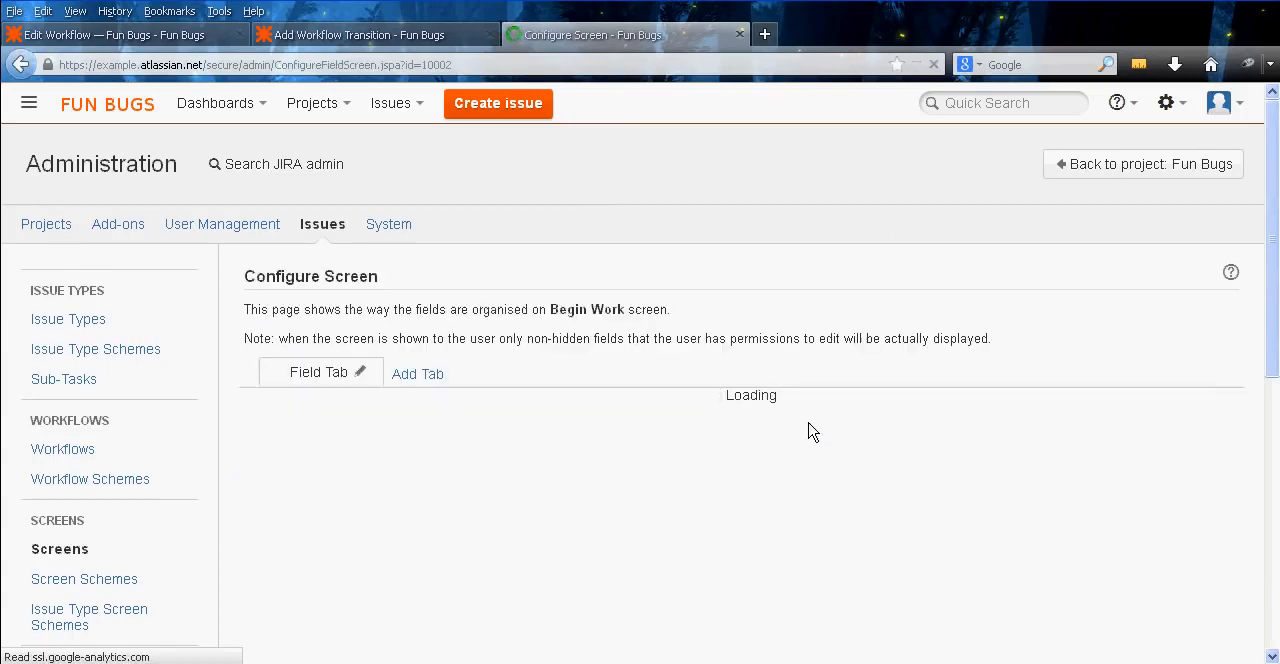
{"action": "middle_click", "coordinate": [589, 34]}
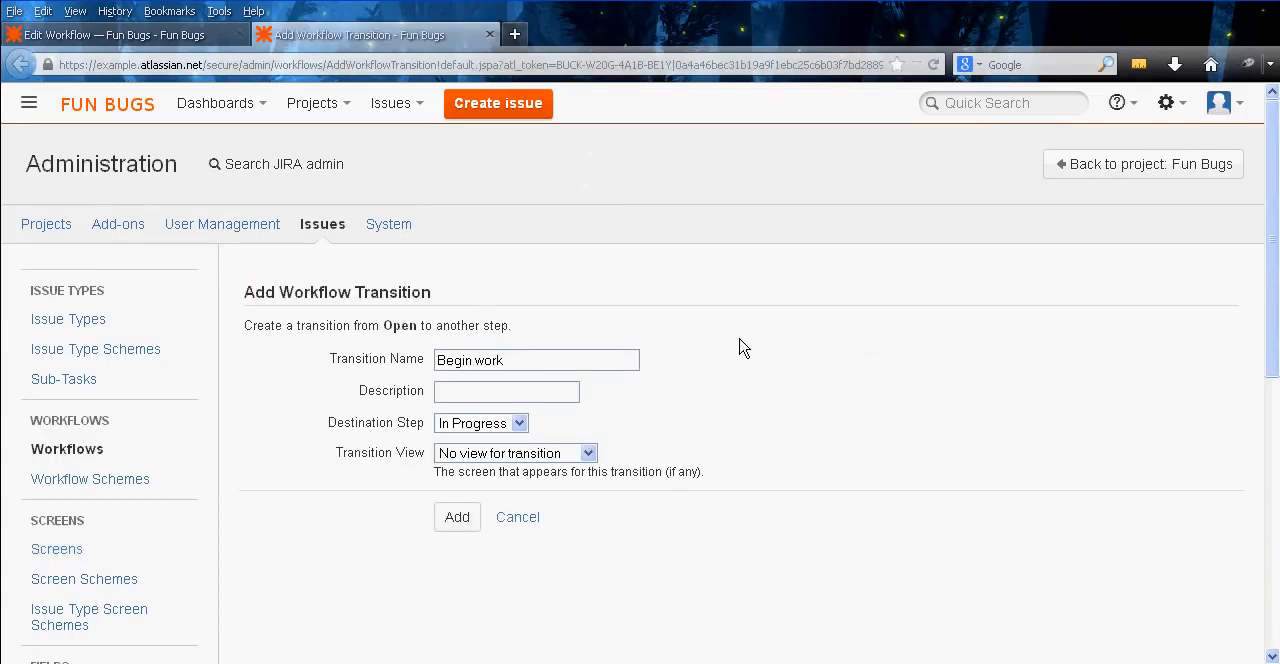
Reload the transition form and add a Begin Work transition from Open to In Progress using the Begin Work screen
{"action": "key", "text": "F5"}
{"action": "left_click", "coordinate": [594, 356]}
{"action": "left_click", "coordinate": [538, 356]}
{"action": "type", "text": "Begin W"}
{"action": "key", "text": "Tab"}
{"action": "key", "text": "Down"}
{"action": "key", "text": "Tab"}
{"action": "key", "text": "Down"}
{"action": "key", "text": "Down"}
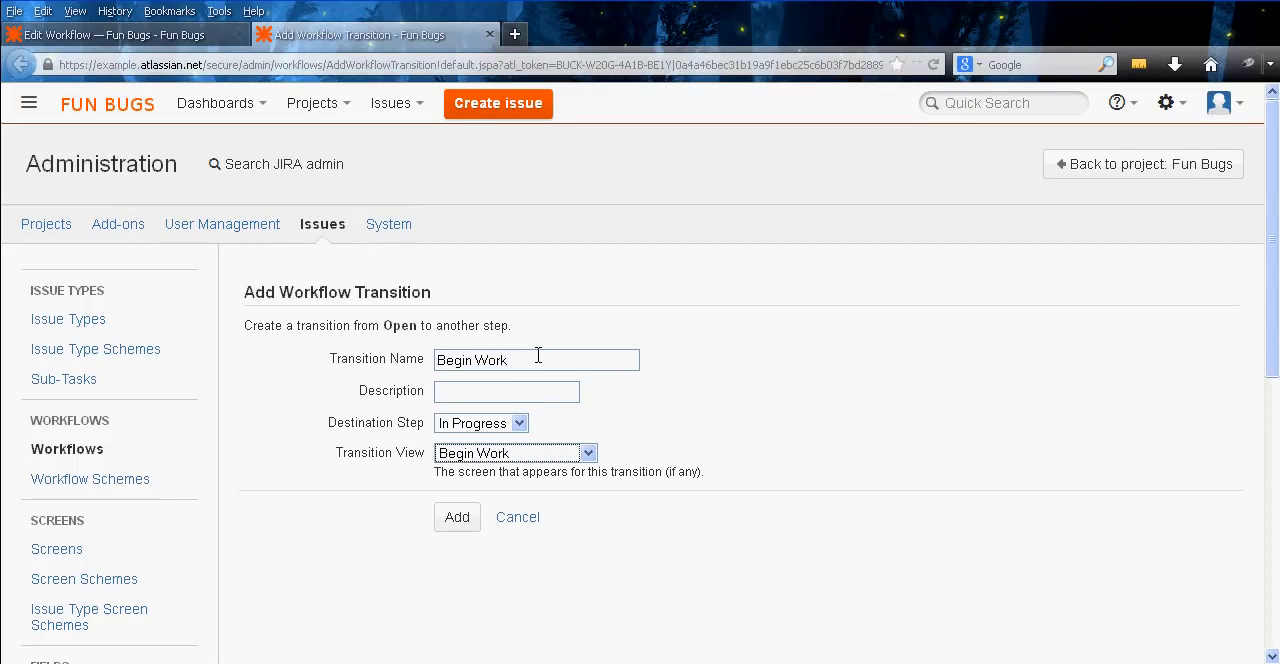
{"action": "left_click", "coordinate": [453, 522]}
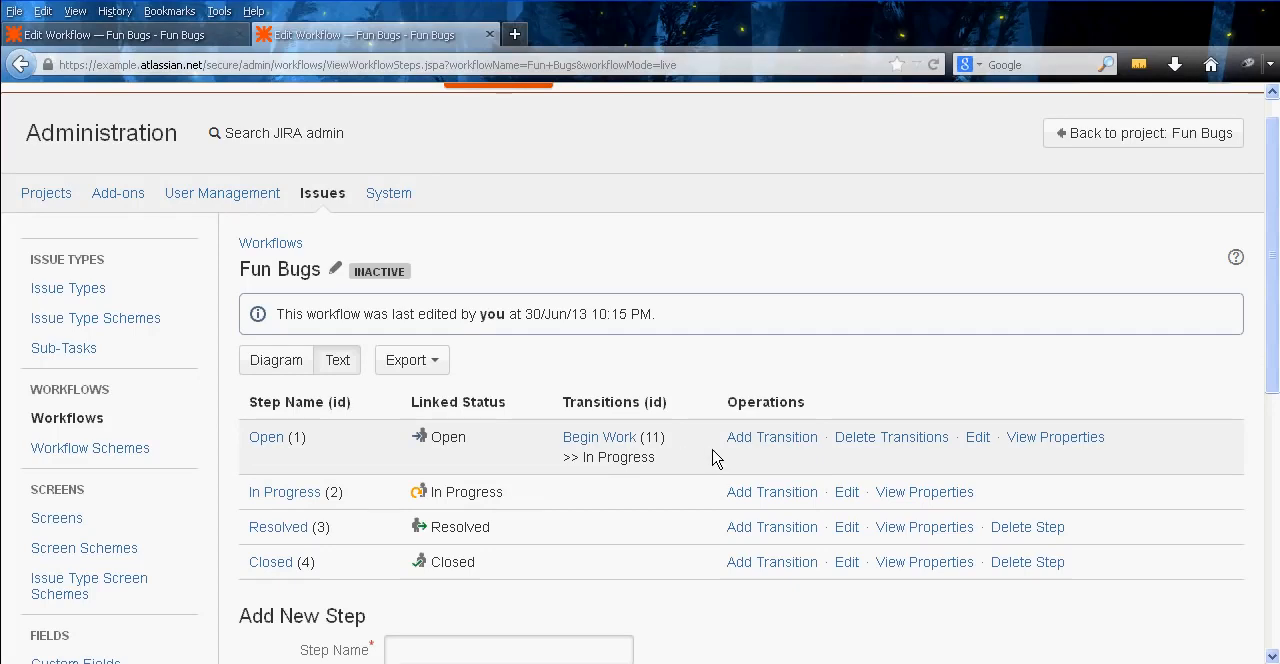
Fill in another transition from Open named Close Issue, with Closed as the destination step and Begin Work as the transition view
{"action": "left_click", "coordinate": [771, 444]}
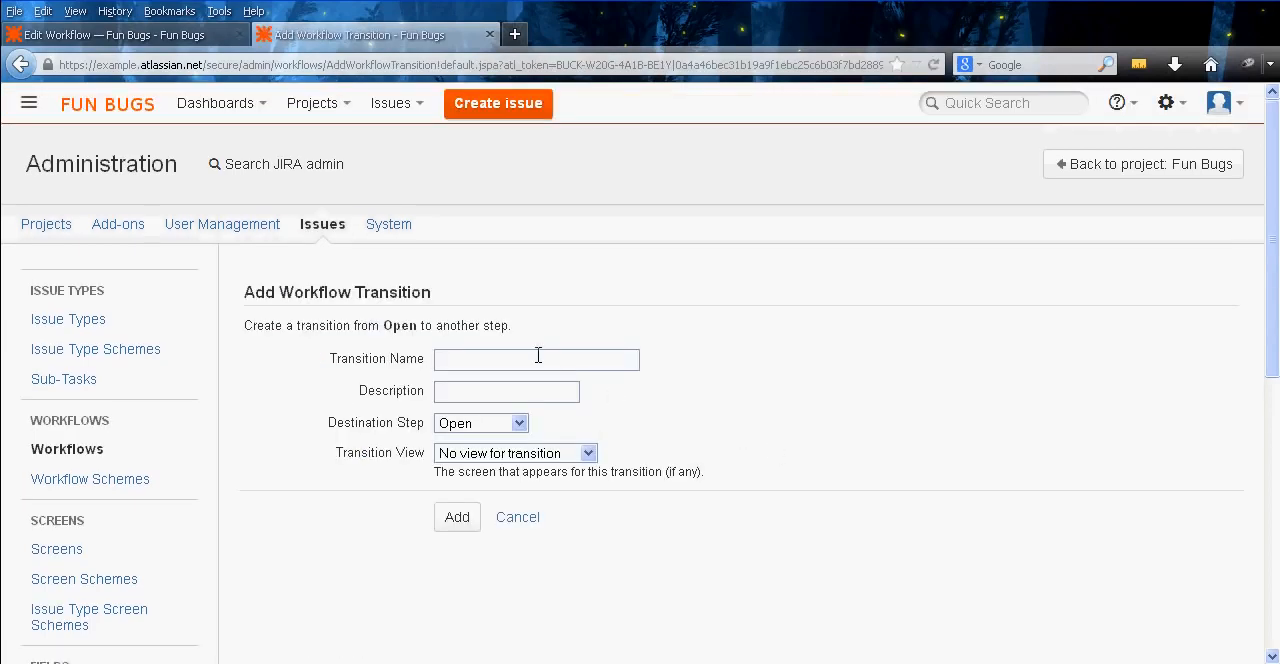
{"action": "type", "text": "Close IOs"}
{"action": "key", "text": "Tab"}
{"action": "key", "text": "Down"}
{"action": "key", "text": "Down"}
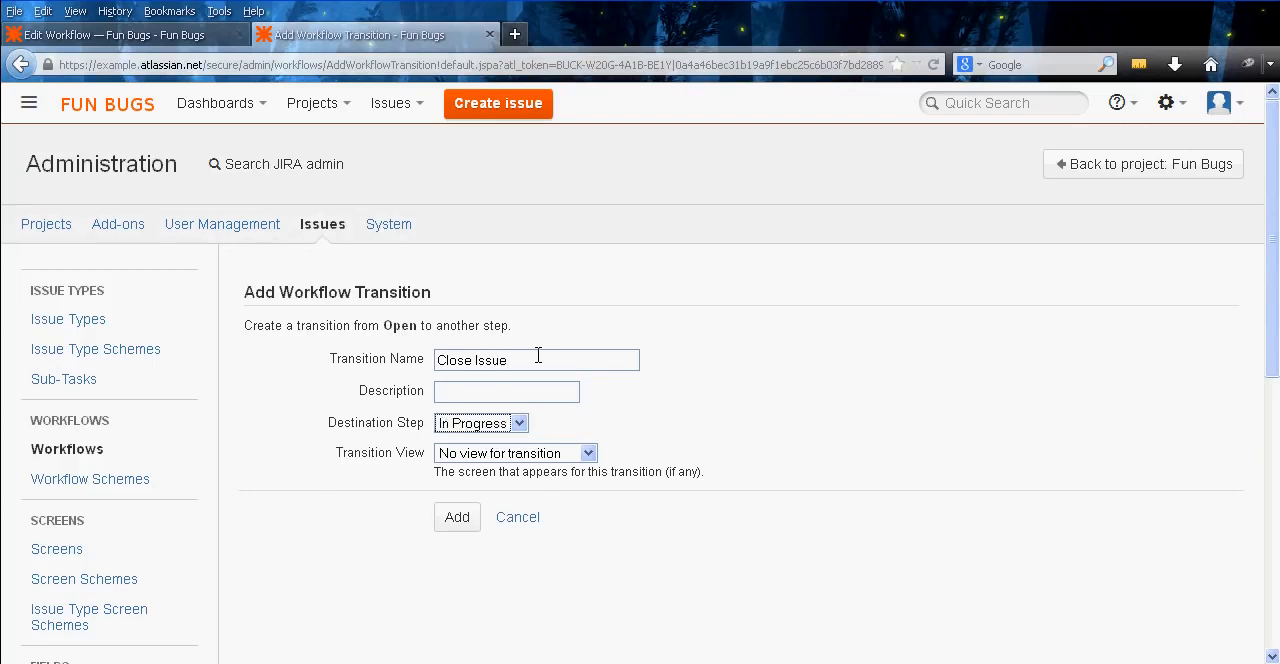
{"action": "key", "text": "Tab"}
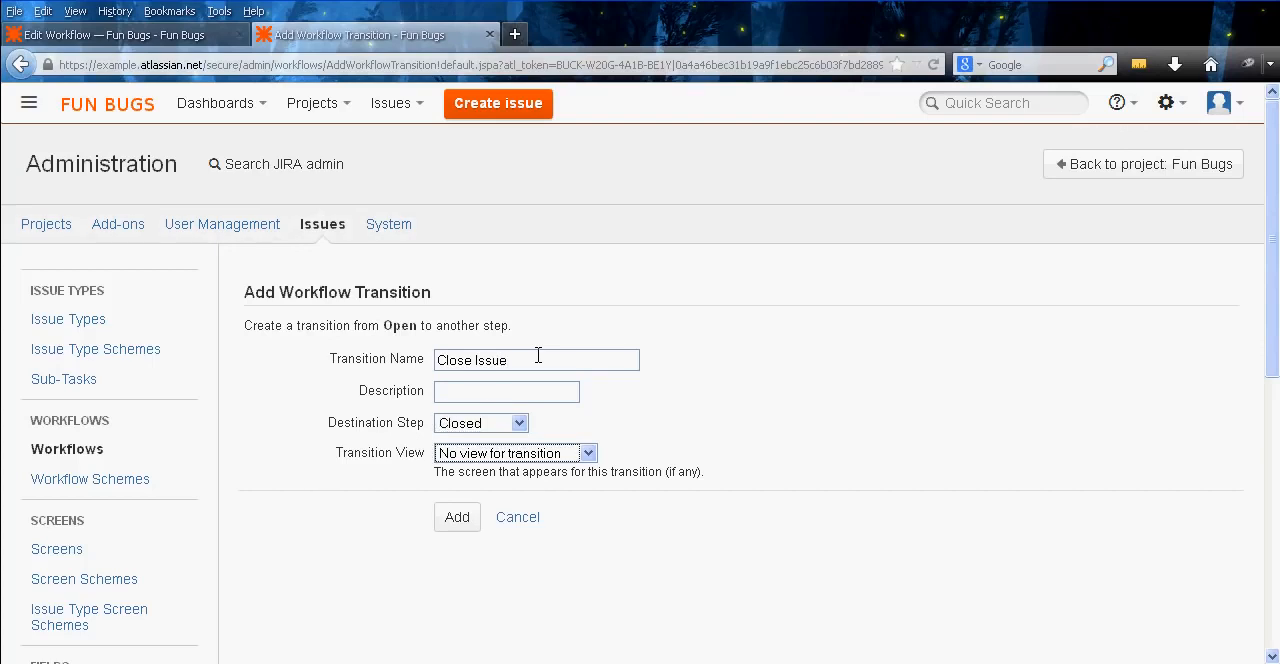
{"action": "left_click", "coordinate": [543, 451]}
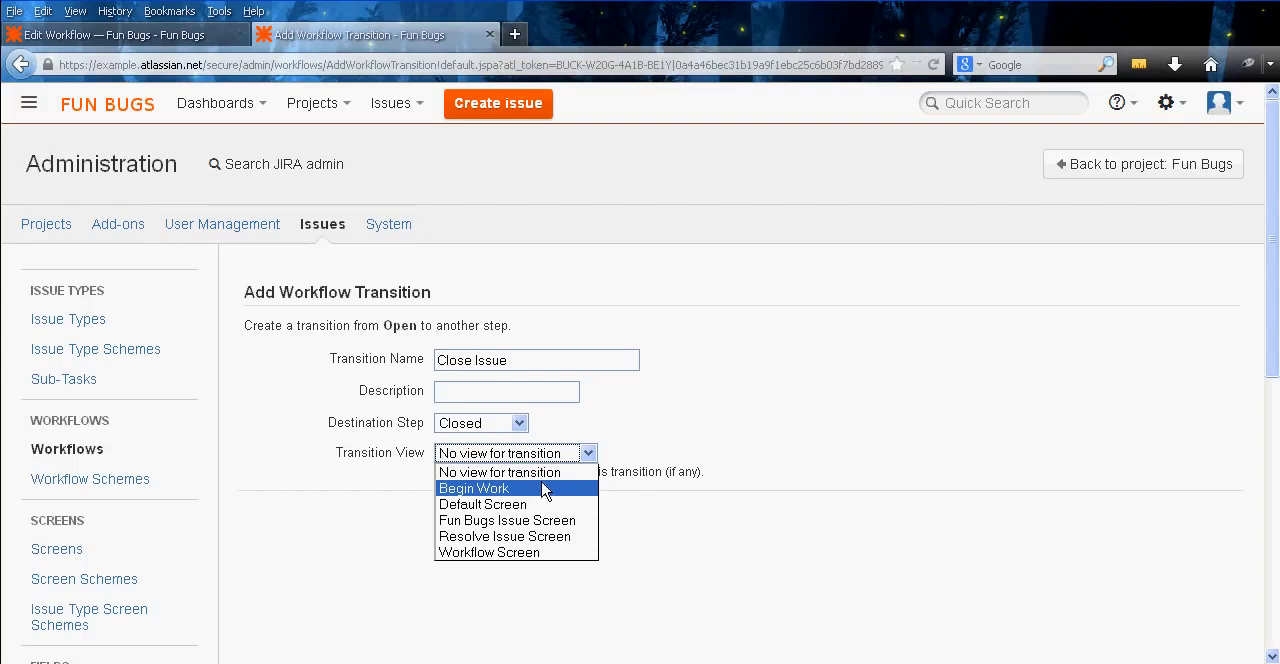
{"action": "left_click", "coordinate": [545, 490]}
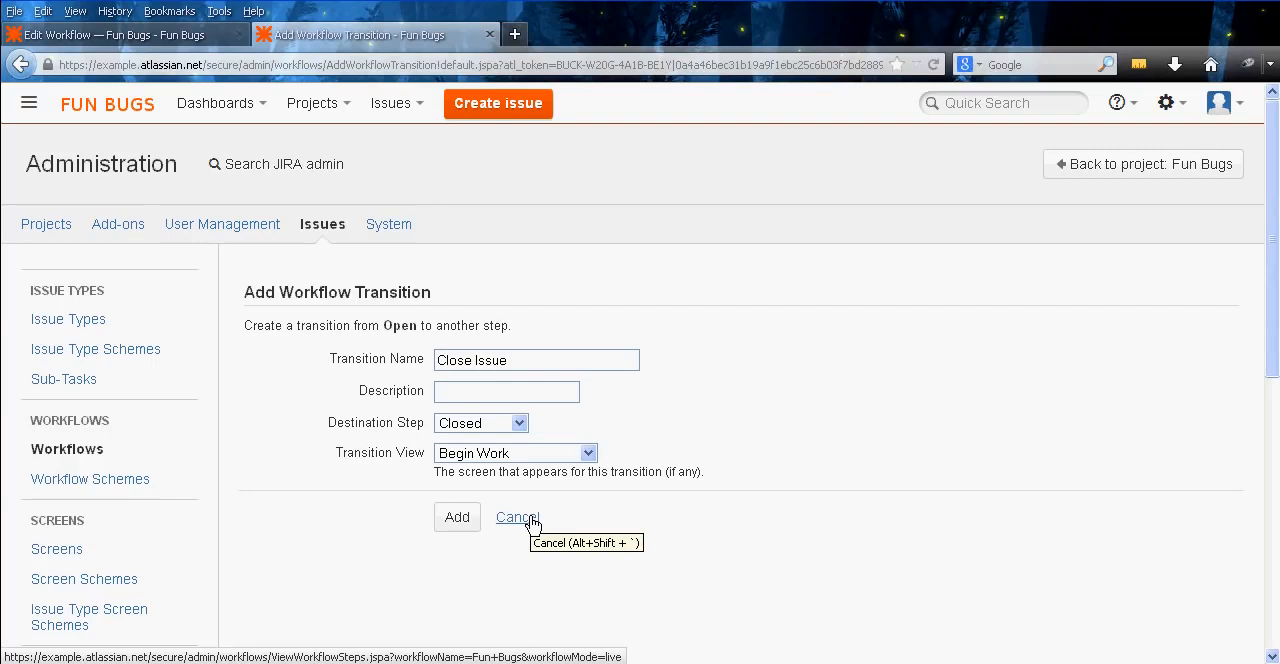
Open the Screens page in a separate tab and add a screen named Close Issue without a description
{"action": "middle_click", "coordinate": [277, 475]}
{"action": "right_click", "coordinate": [62, 462]}
{"action": "left_click", "coordinate": [175, 474]}
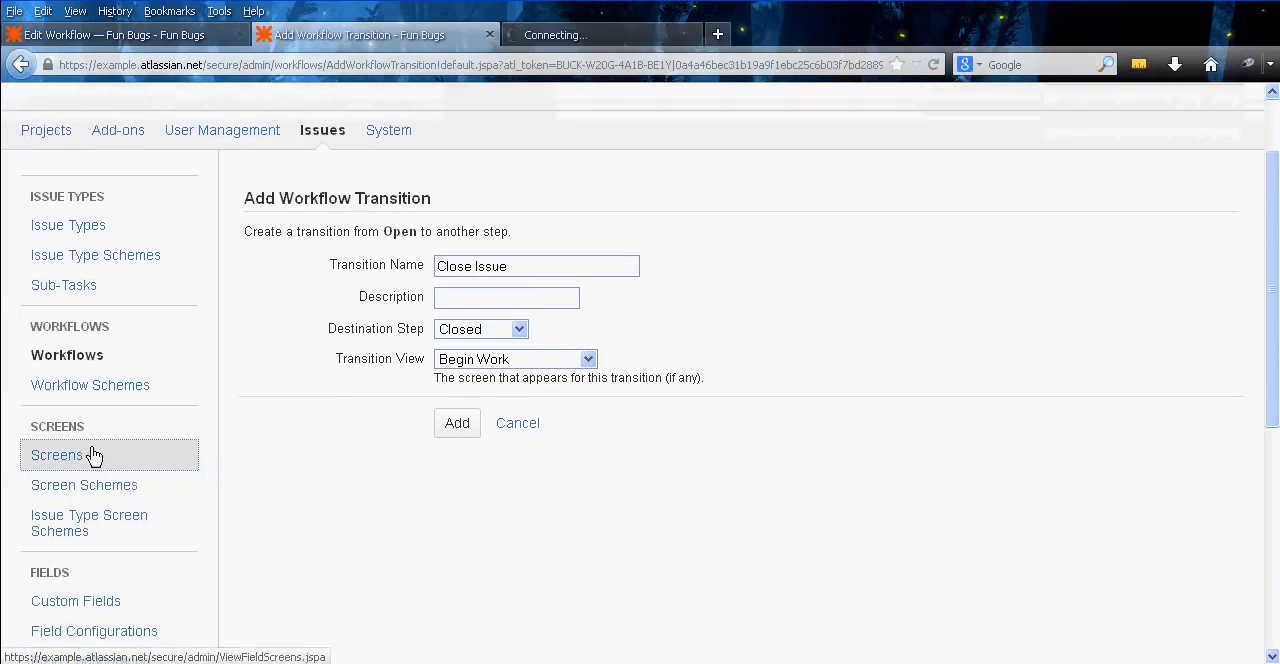
{"action": "left_click", "coordinate": [642, 38]}
{"action": "middle_click", "coordinate": [603, 308]}
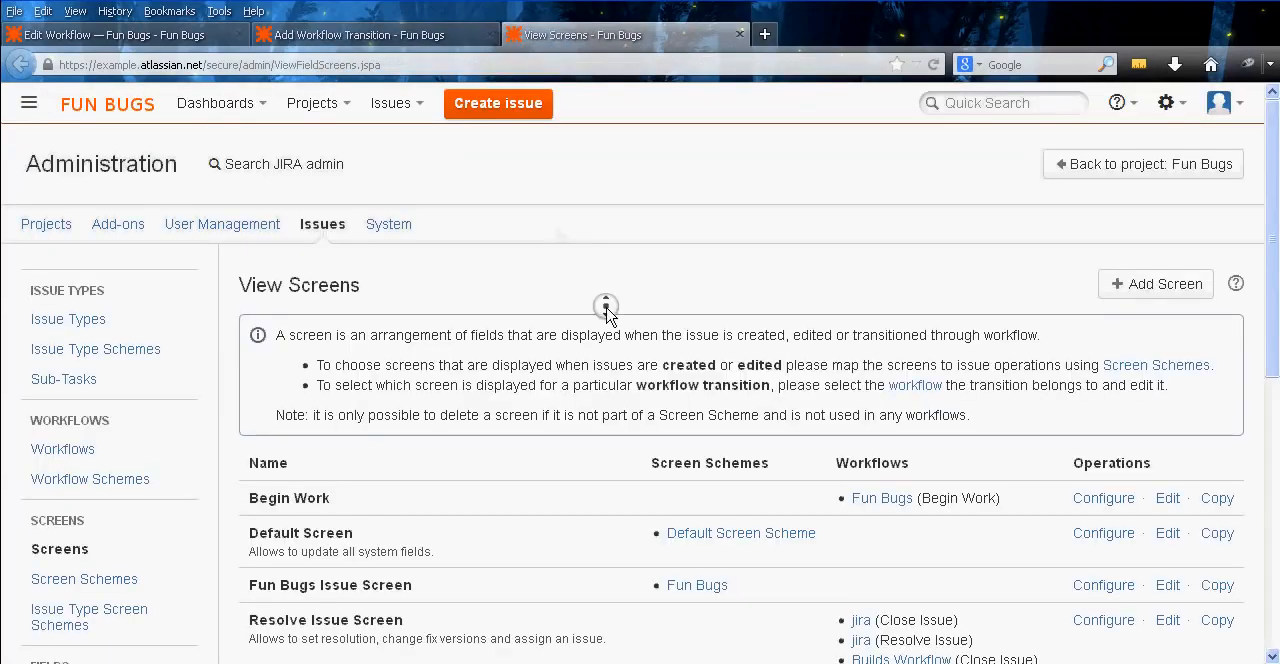
{"action": "scroll", "coordinate": [600, 345], "scroll_direction": "up", "scroll_amount": 1}
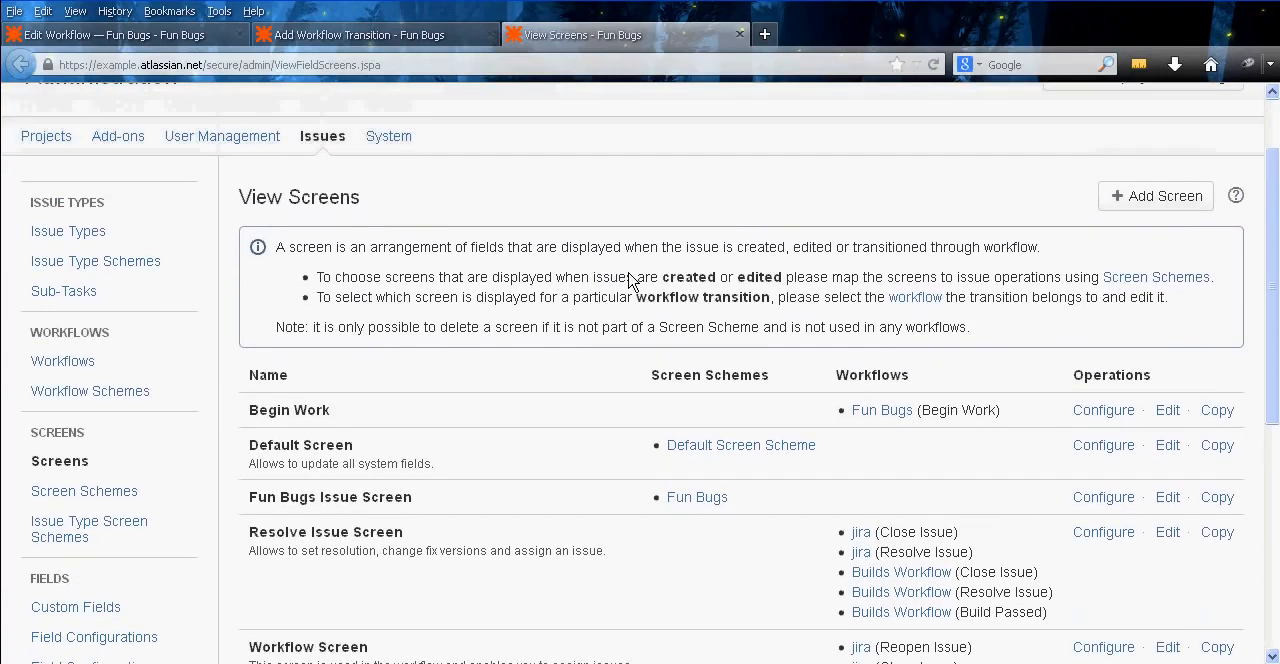
{"action": "left_click", "coordinate": [1150, 198]}
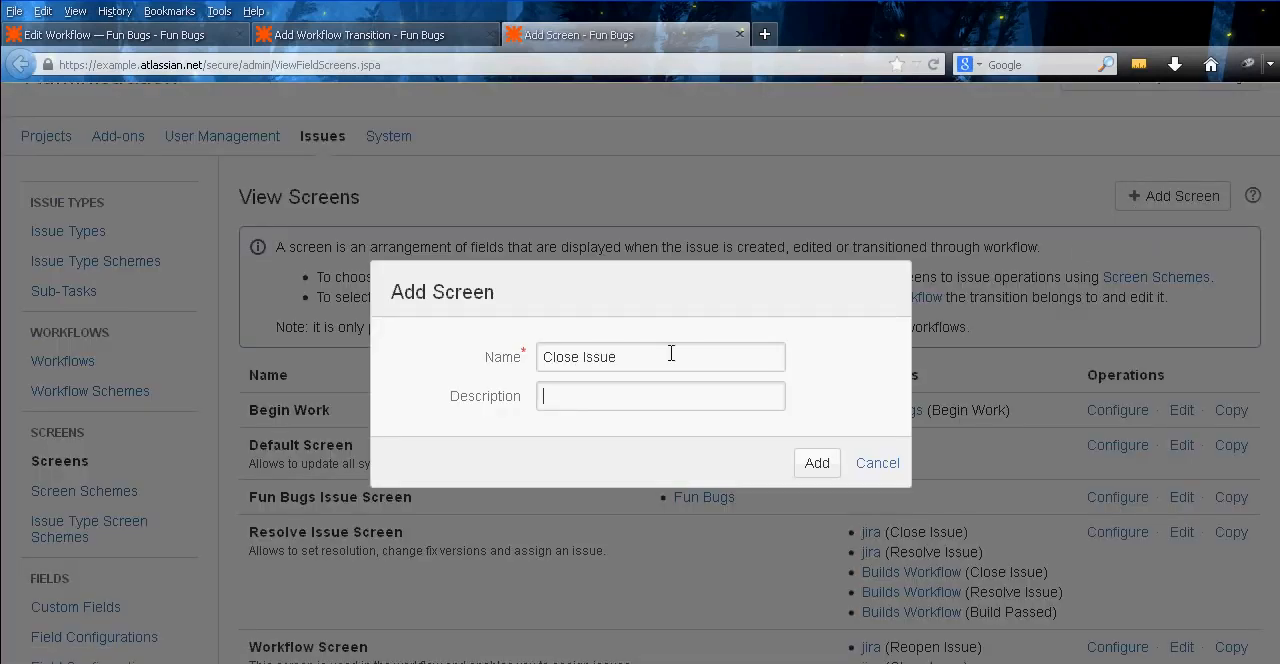
{"action": "left_click", "coordinate": [817, 463]}
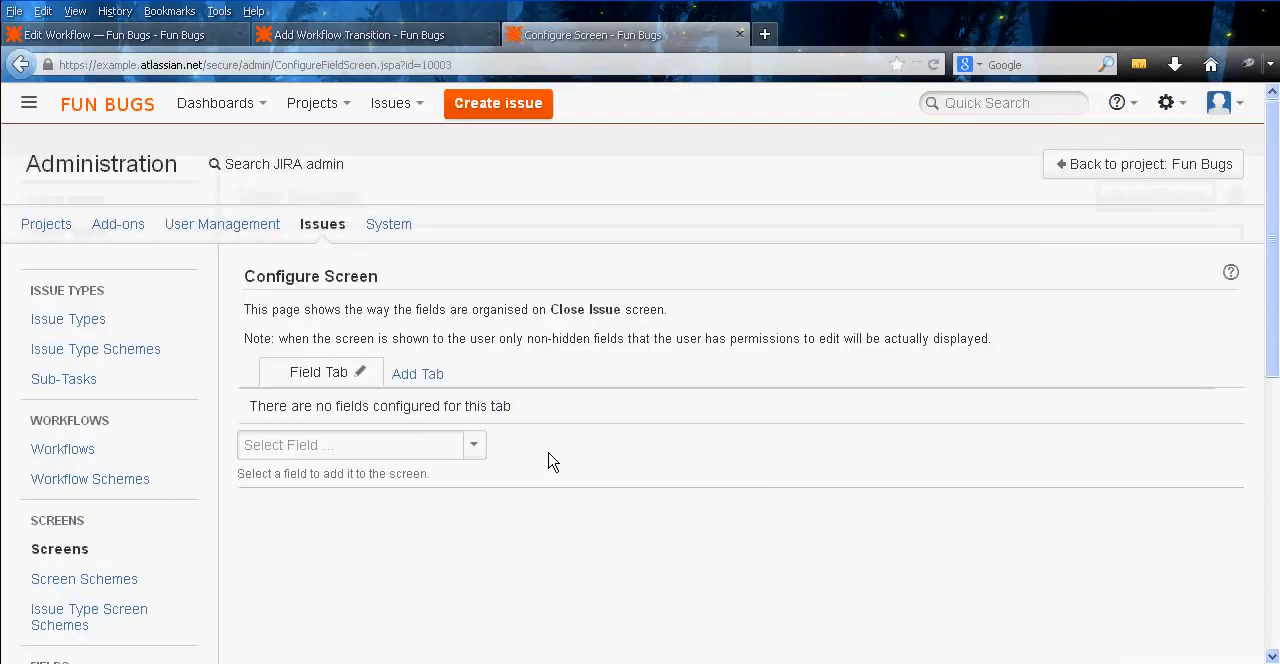
Add the Resolution field to the Close Issue screen
{"action": "left_click", "coordinate": [431, 449]}
{"action": "type", "text": "Reso"}
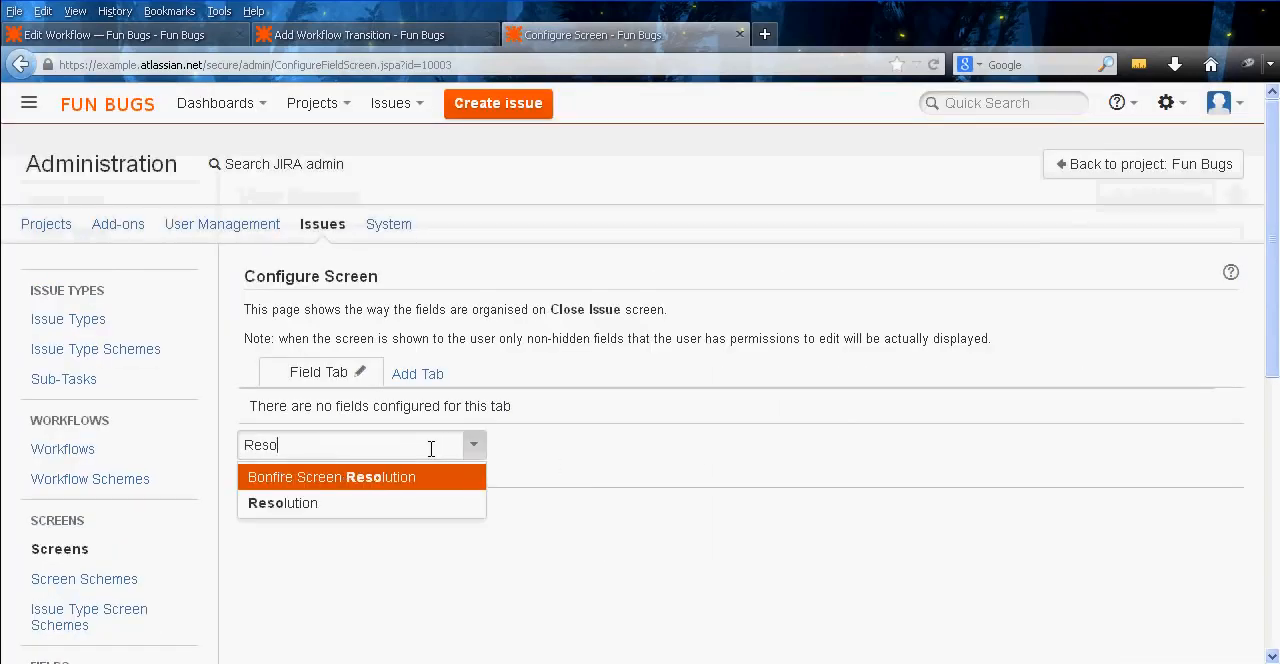
{"action": "left_click", "coordinate": [397, 502]}
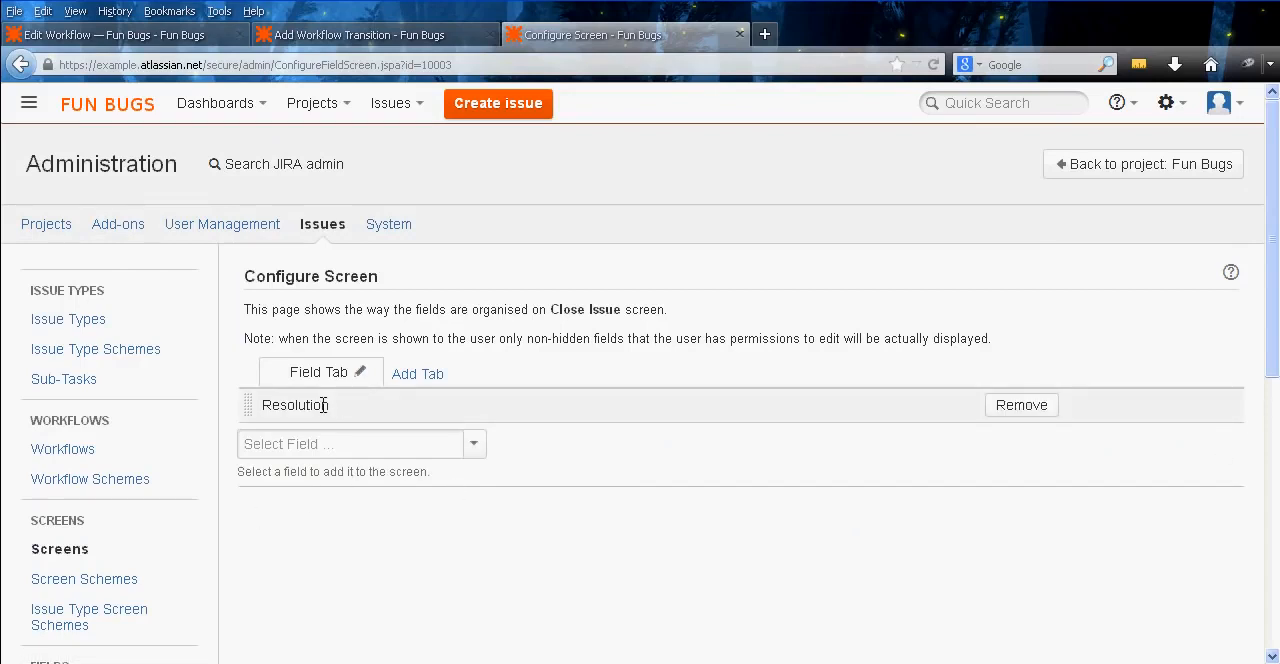
Go to the field configurations and open the Default Field Configuration
{"action": "middle_click", "coordinate": [540, 343]}
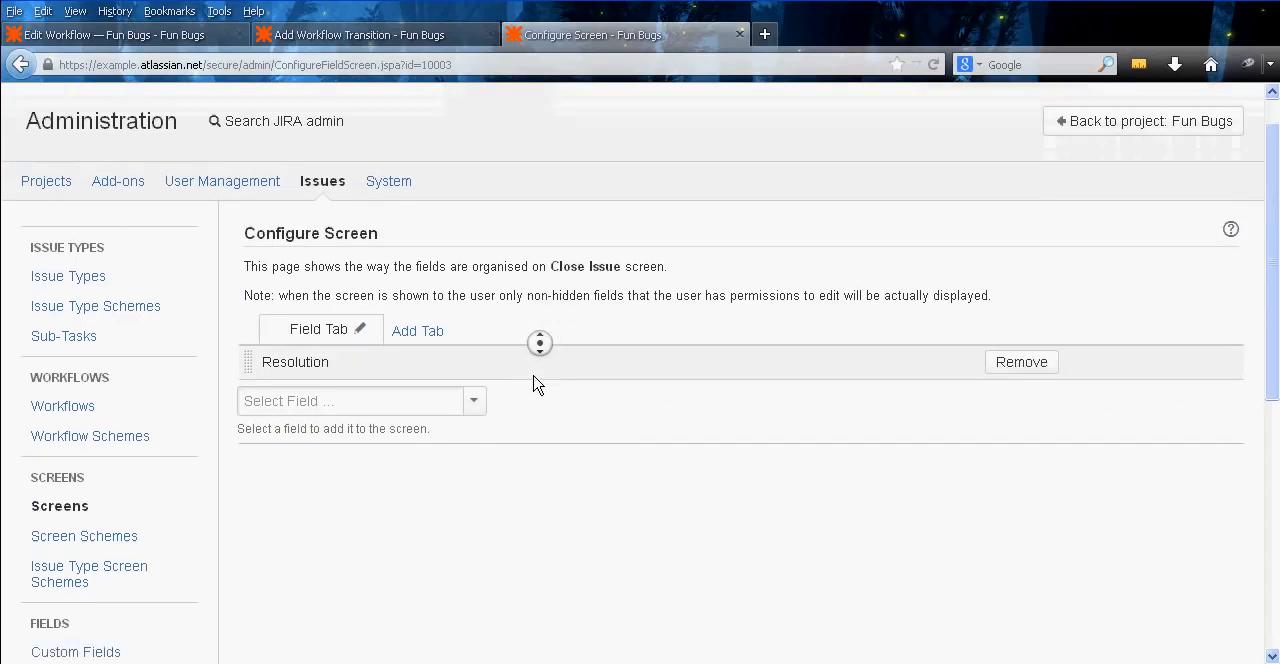
{"action": "middle_click", "coordinate": [533, 377]}
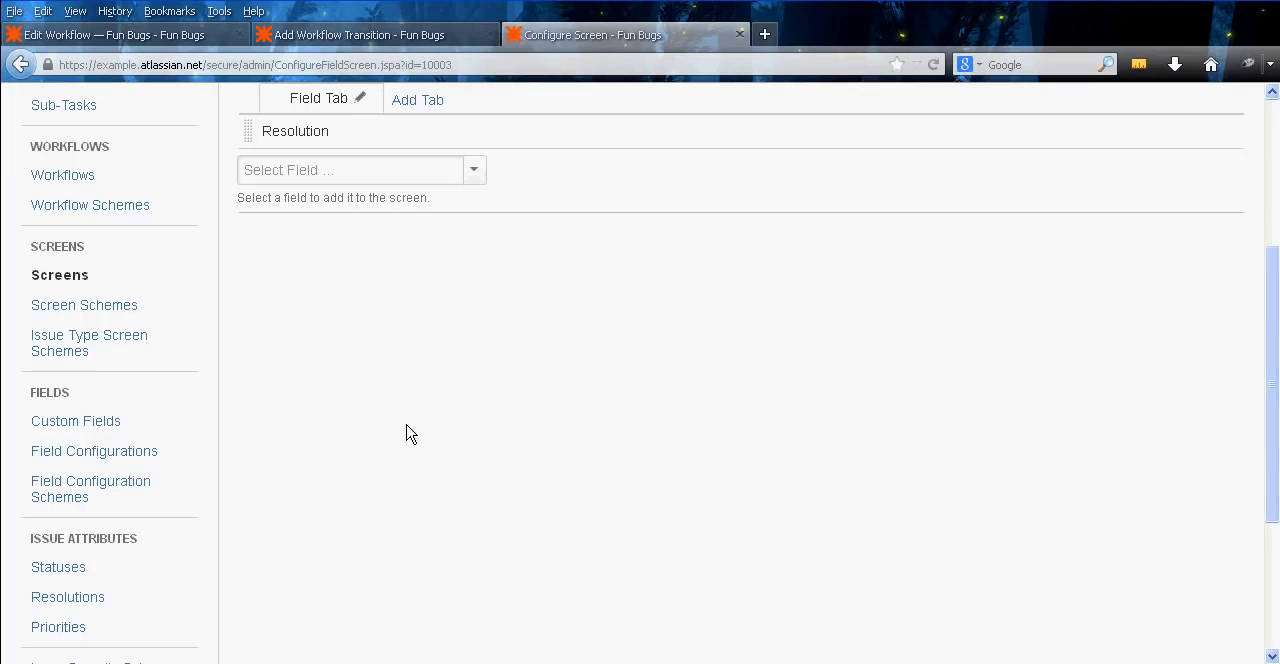
{"action": "left_click", "coordinate": [137, 459]}
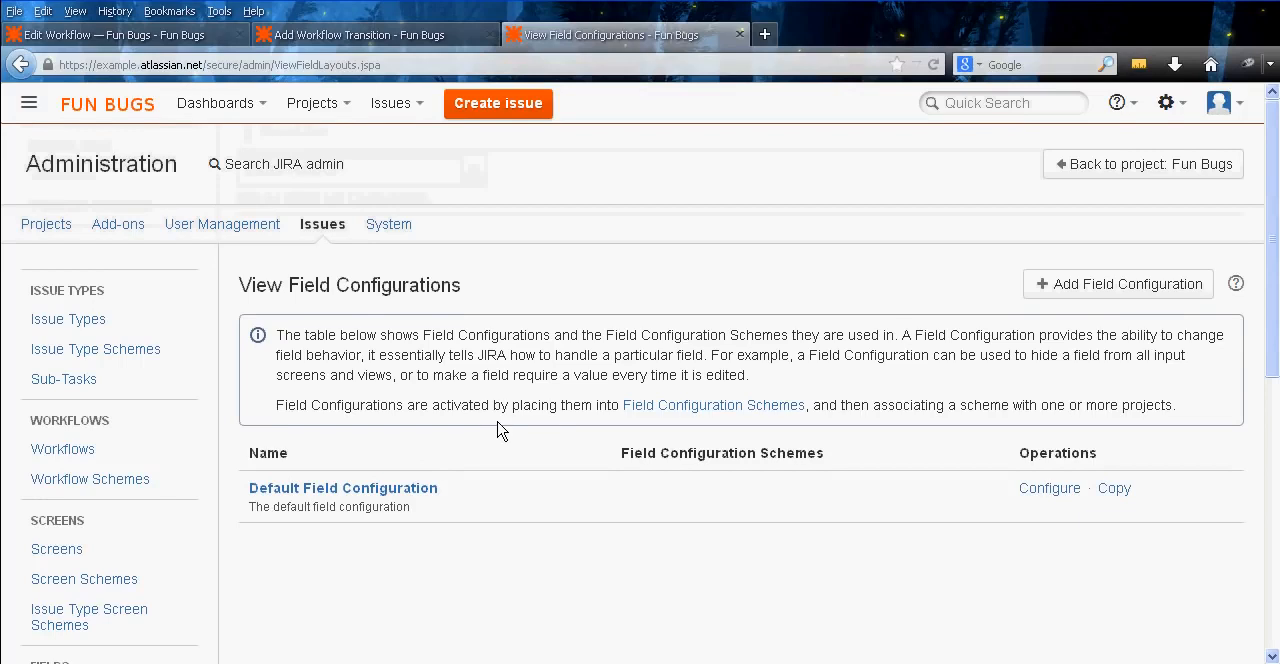
{"action": "middle_click", "coordinate": [500, 428]}
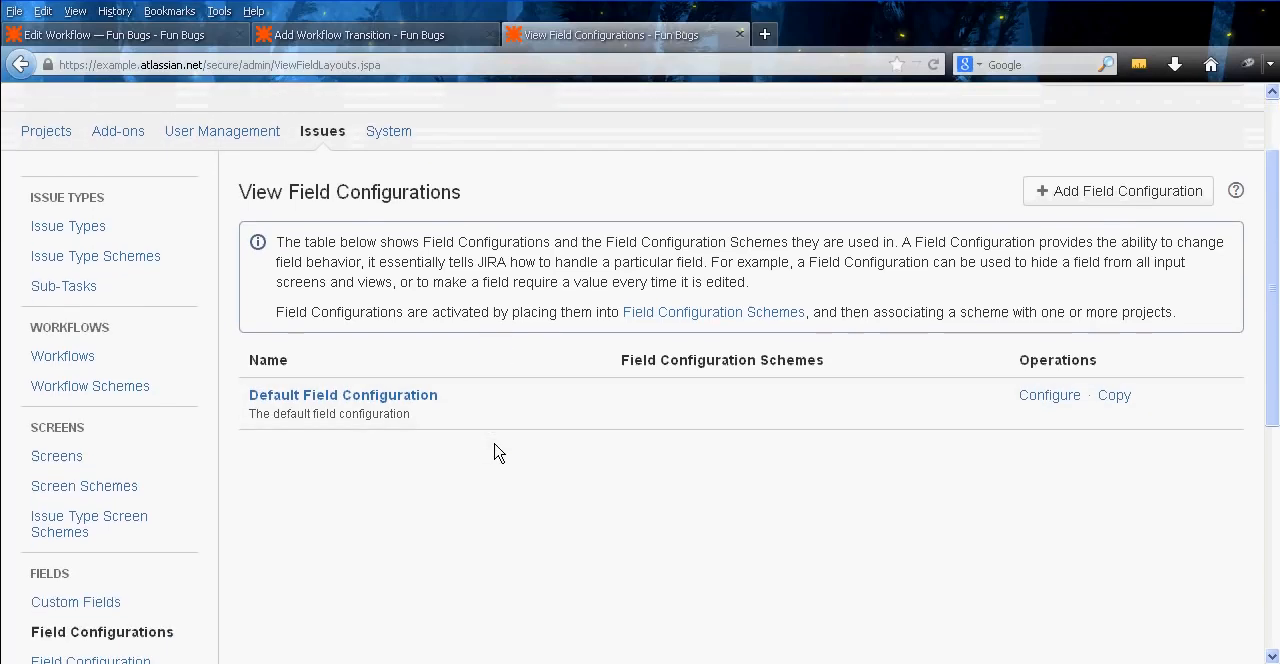
{"action": "left_click", "coordinate": [343, 398]}
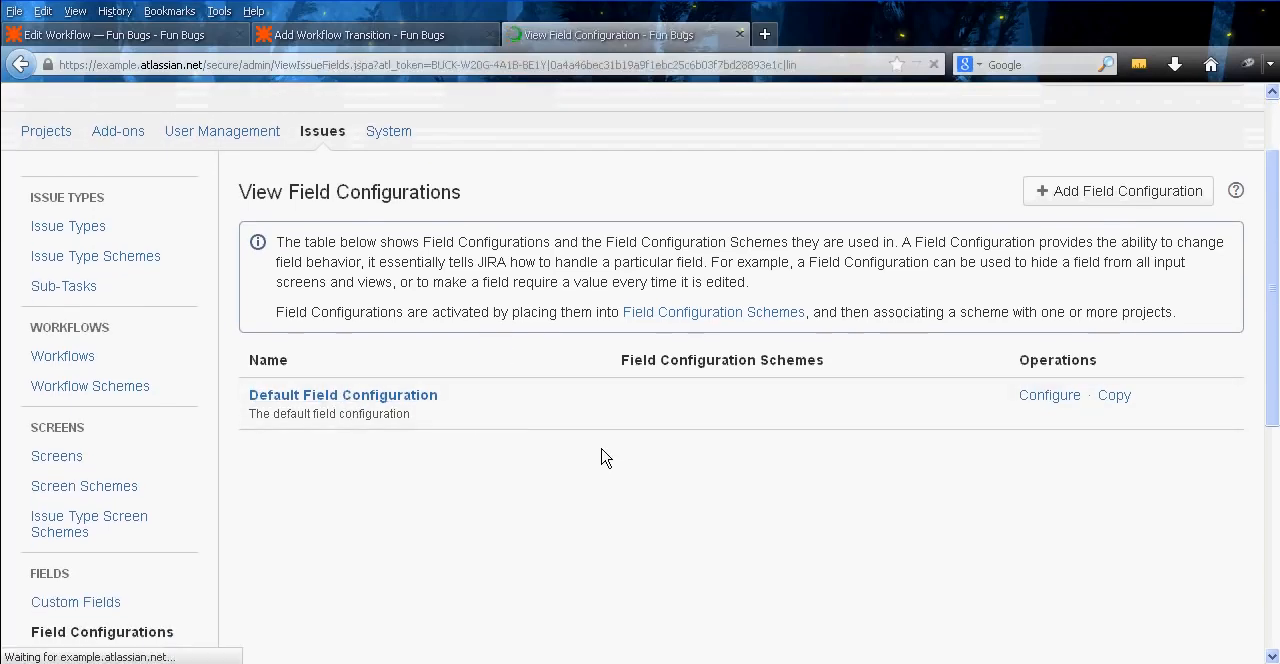
Search the Default Field Configuration page for "Resolution" and locate the Resolution field's entry
{"action": "middle_click", "coordinate": [586, 386]}
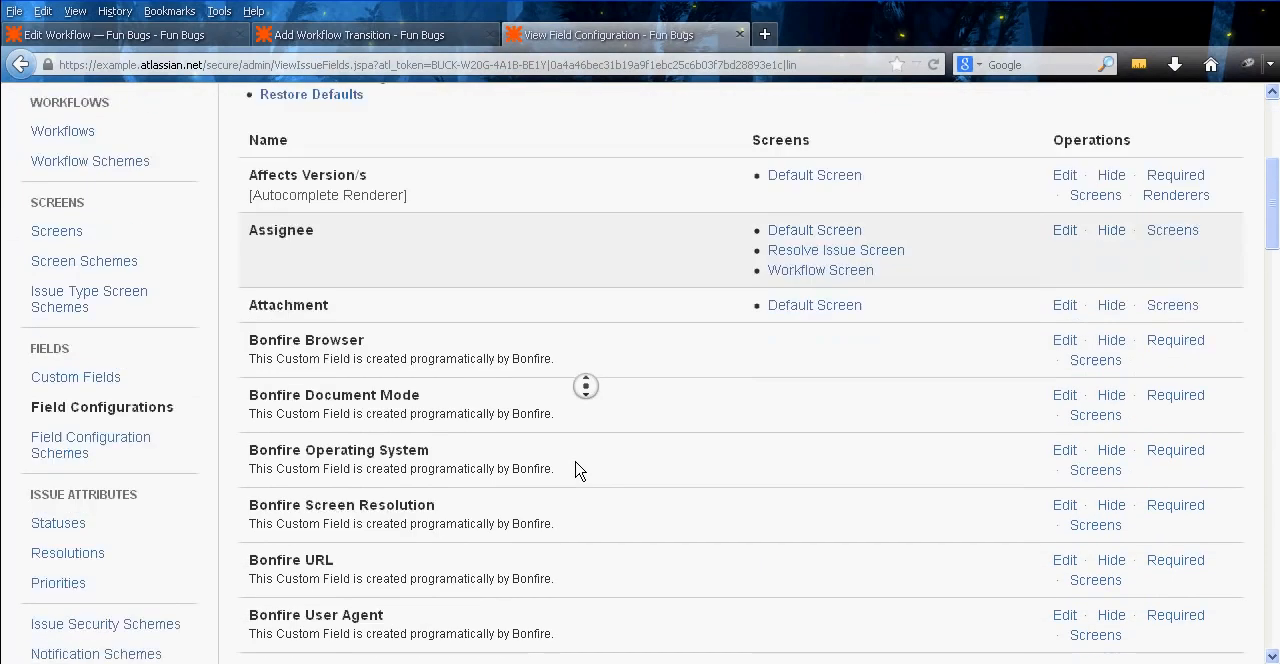
{"action": "middle_click", "coordinate": [637, 318]}
{"action": "middle_click", "coordinate": [629, 342]}
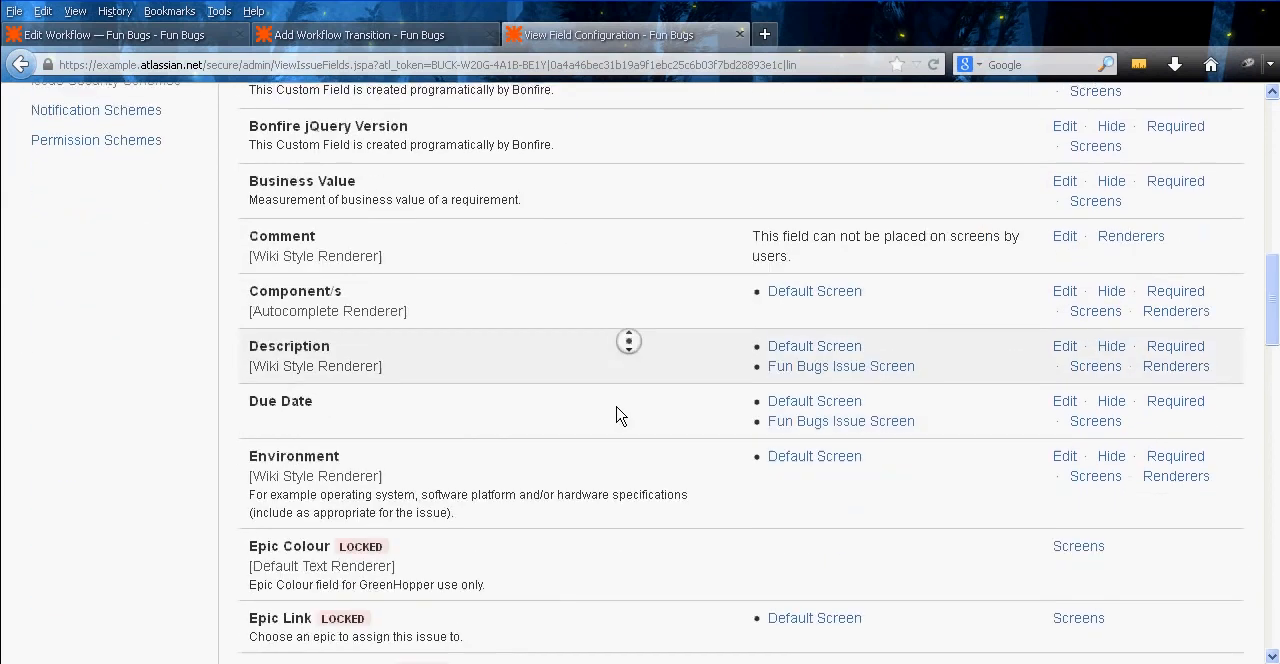
{"action": "middle_click", "coordinate": [606, 364]}
{"action": "key", "text": "ctrl+f"}
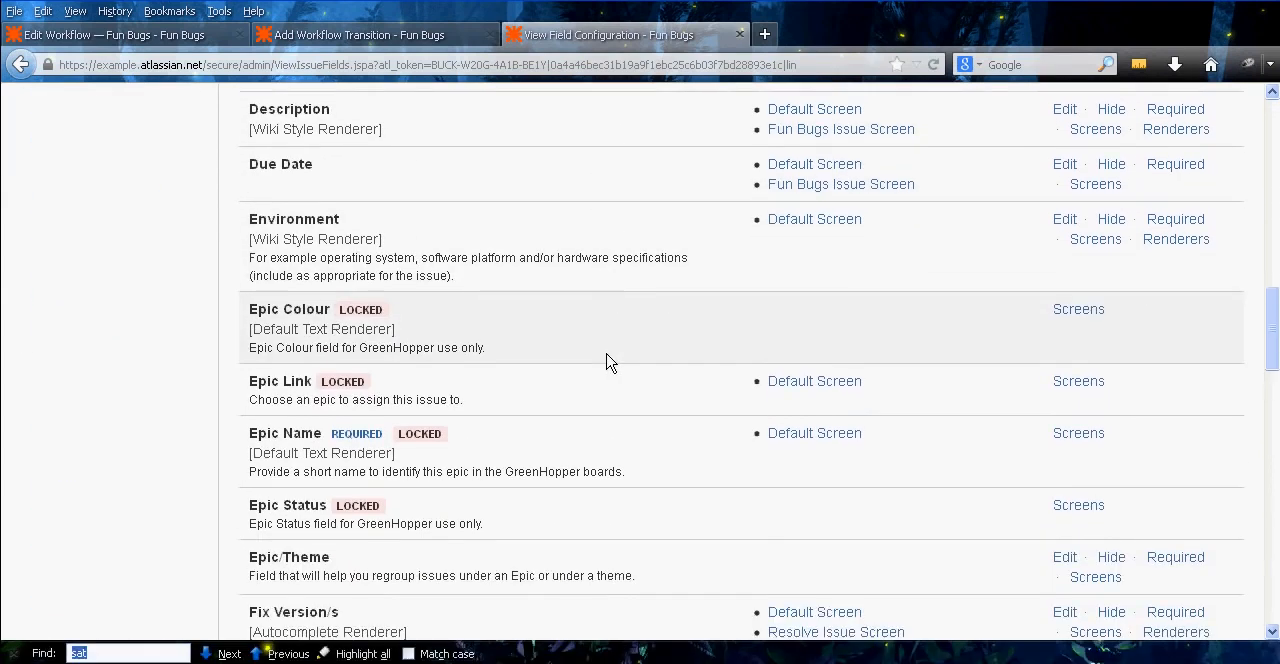
{"action": "type", "text": "Resolution"}
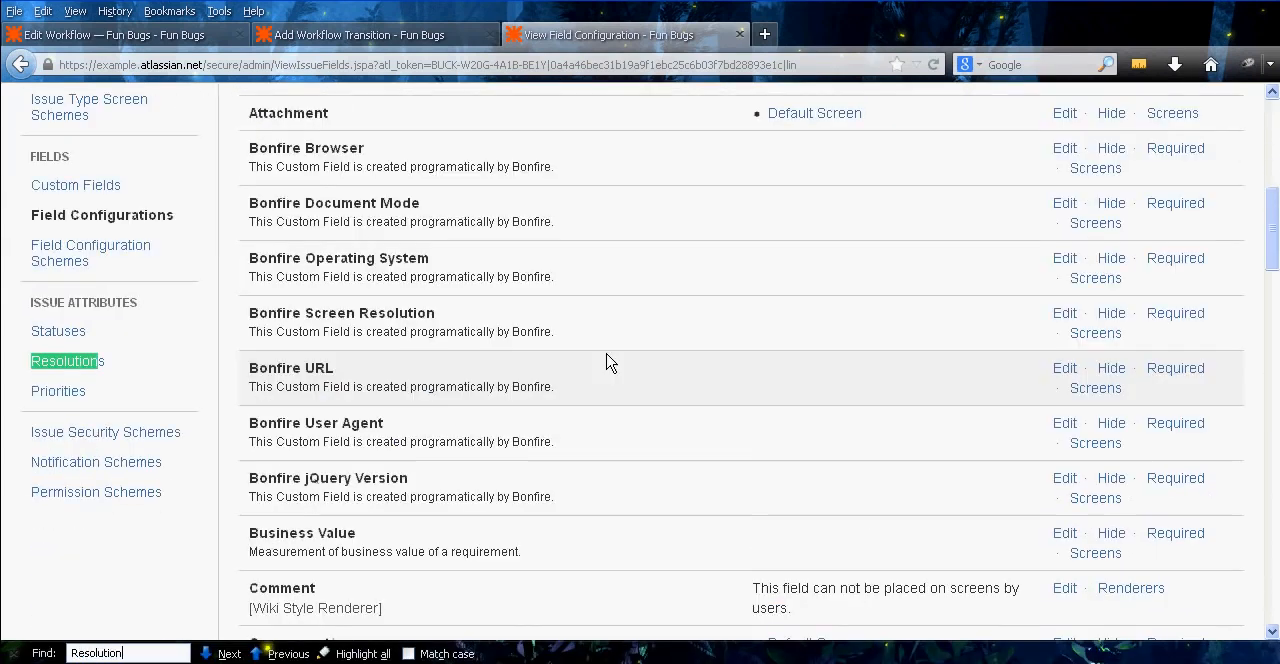
{"action": "left_click", "coordinate": [226, 654]}
{"action": "left_click", "coordinate": [228, 655]}
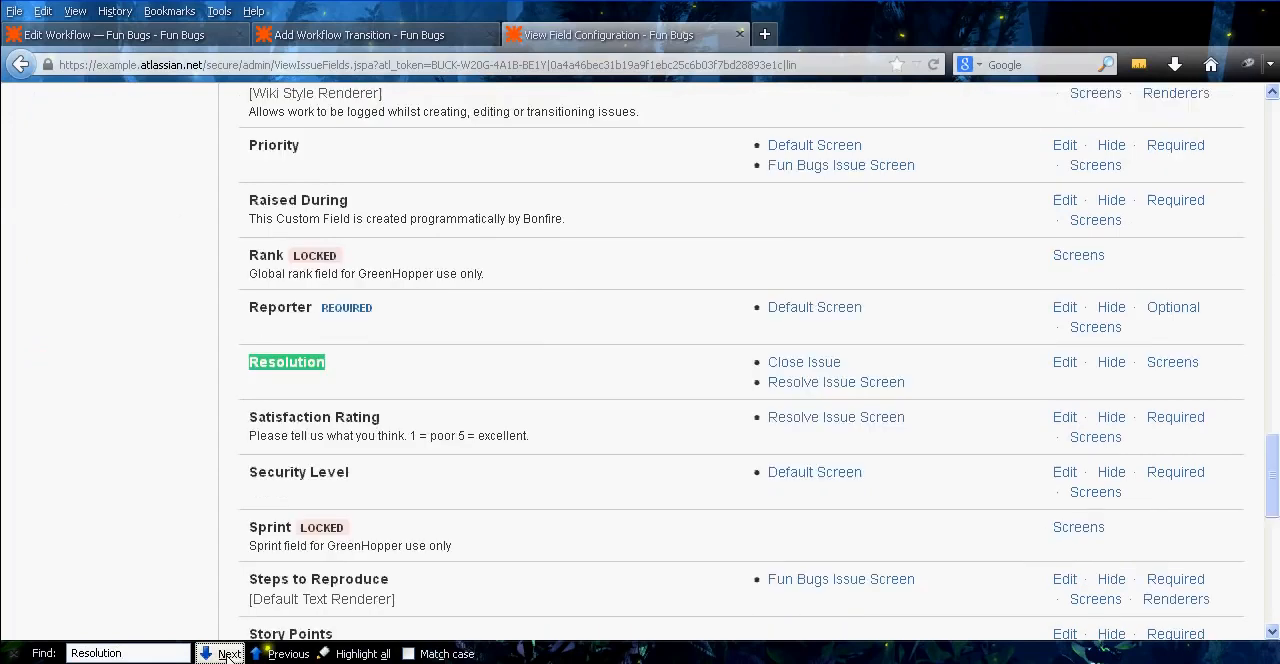
Return to the Add Workflow Transition form for the Open step and reload it to refresh its screen choices
{"action": "left_click", "coordinate": [592, 372]}
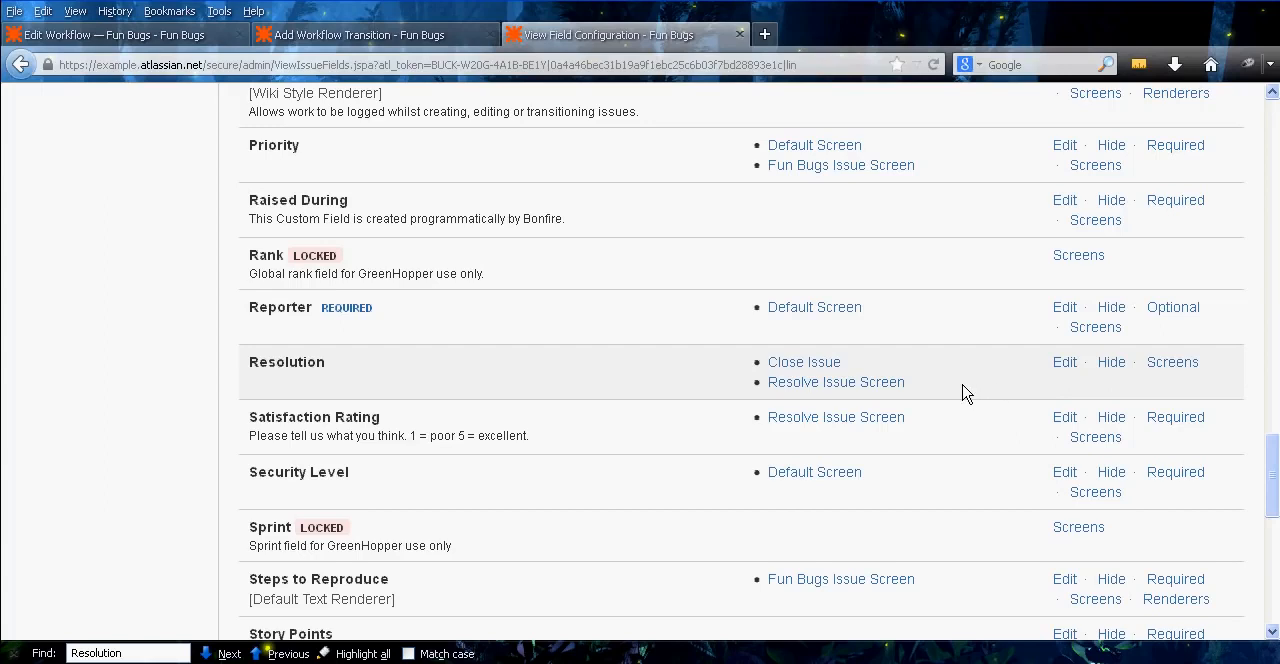
{"action": "middle_click", "coordinate": [1008, 399]}
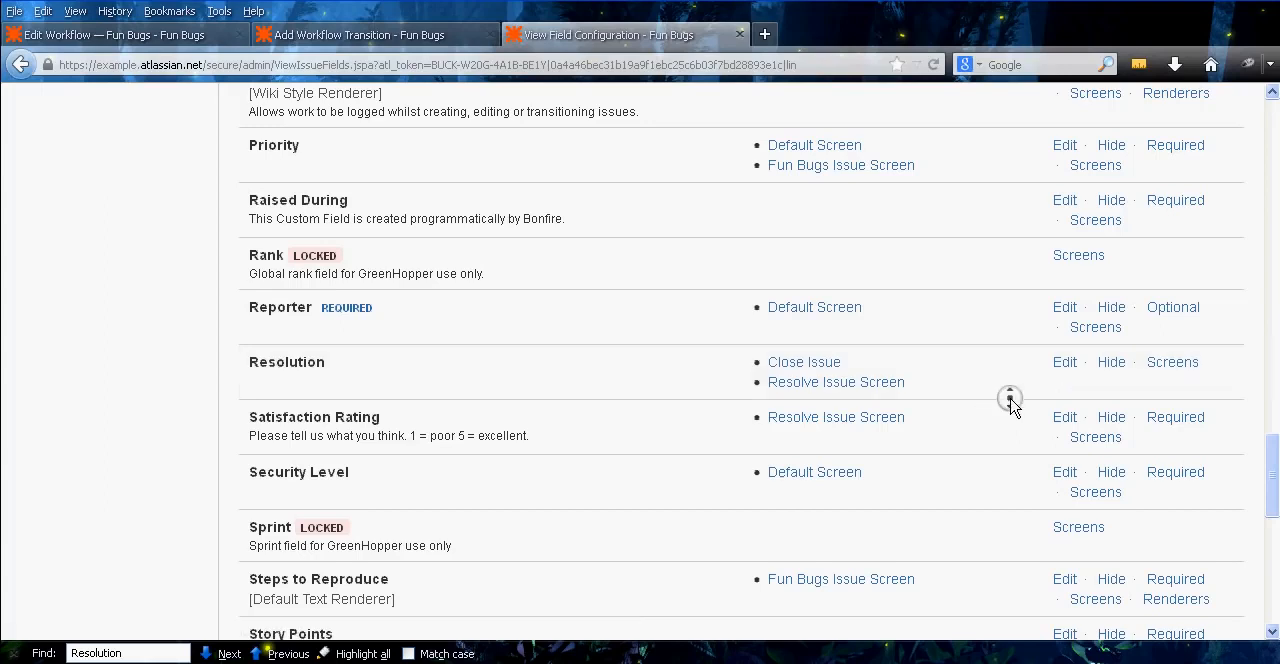
{"action": "left_click", "coordinate": [365, 34]}
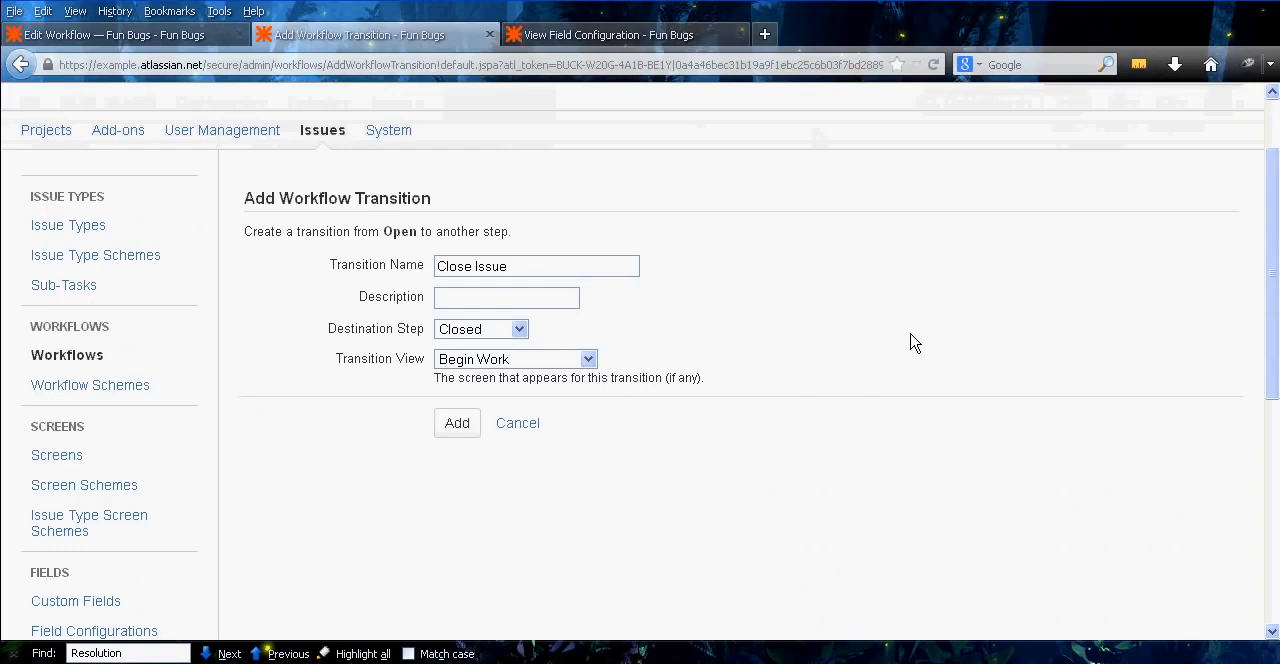
{"action": "key", "text": "F5"}
{"action": "left_click", "coordinate": [590, 355]}
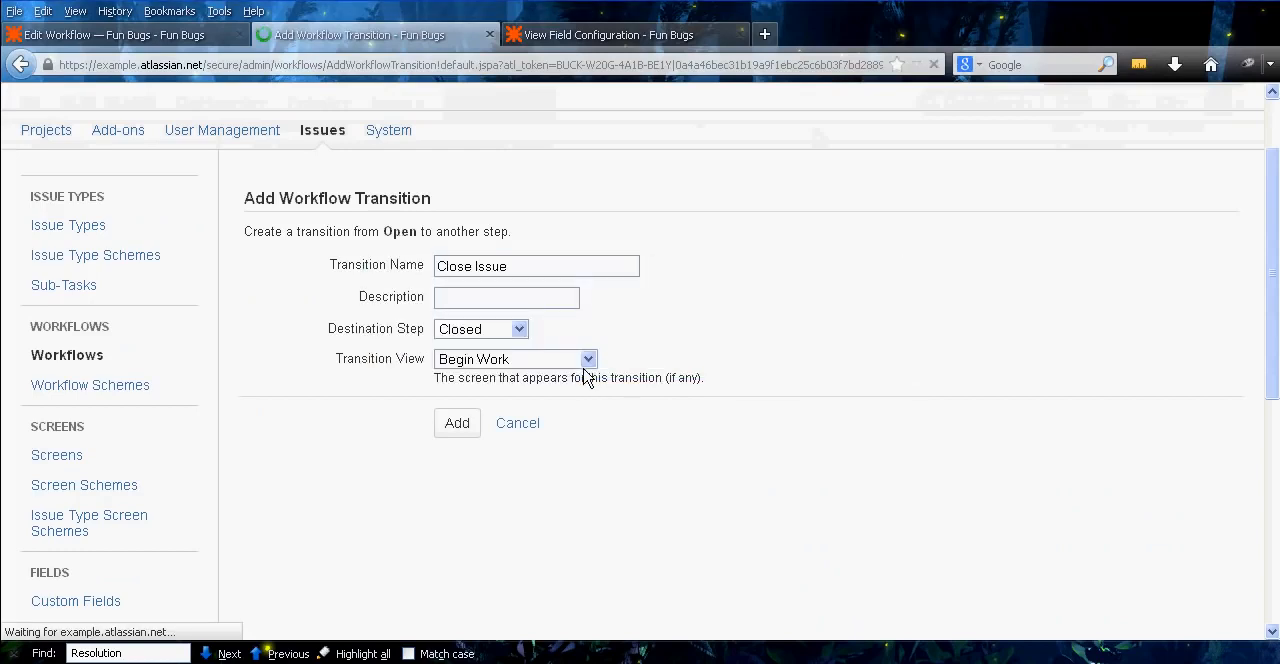
Add a transition named Close Issue from Open with destination step Closed and the Close Issue screen as transition view
{"action": "left_click", "coordinate": [483, 266]}
{"action": "type", "text": "Close I"}
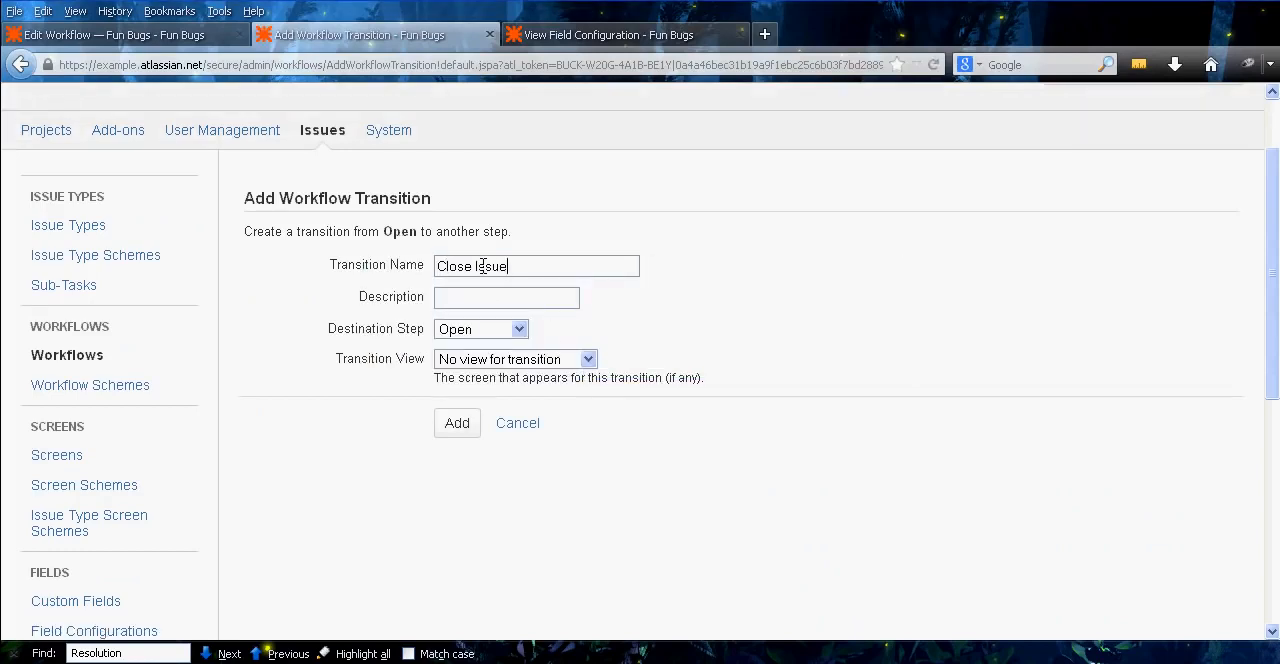
{"action": "type", "text": "ssue"}
{"action": "key", "text": "Tab"}
{"action": "key", "text": "Tab"}
{"action": "key", "text": "Down"}
{"action": "key", "text": "Down"}
{"action": "key", "text": "Tab"}
{"action": "key", "text": "Down"}
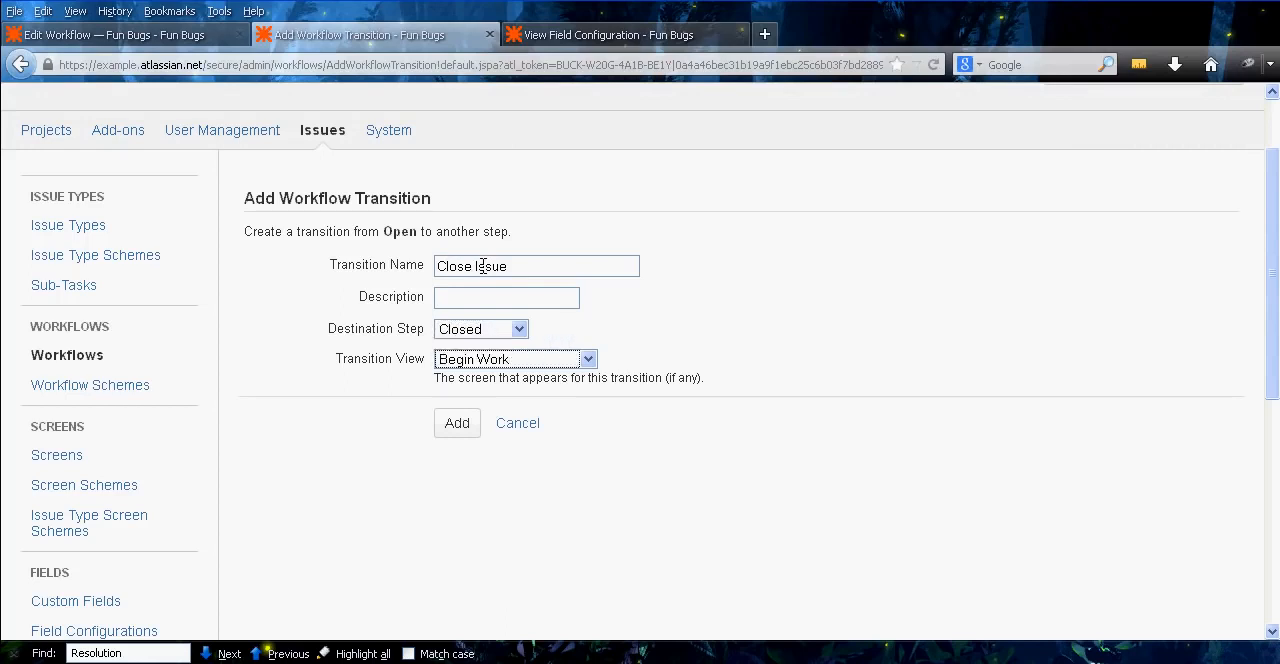
{"action": "key", "text": "Down"}
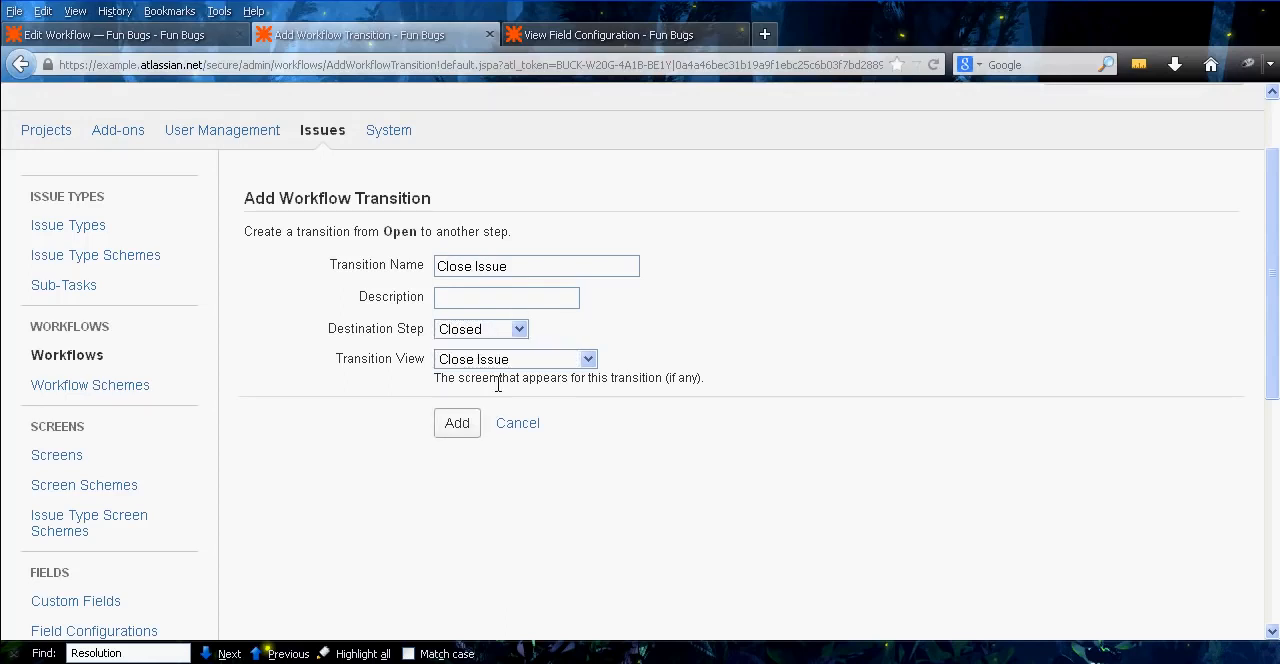
{"action": "left_click", "coordinate": [457, 428]}
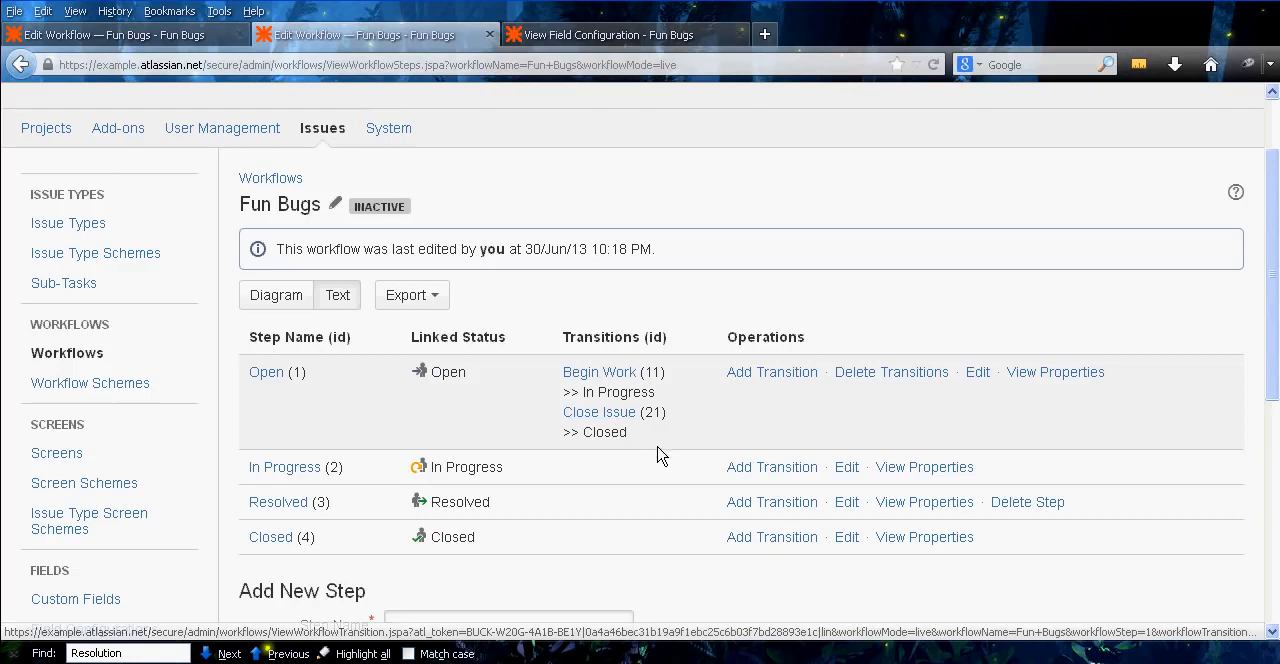
Open the details of the Open step's Close Issue transition and review its conditions section
{"action": "left_click", "coordinate": [592, 414]}
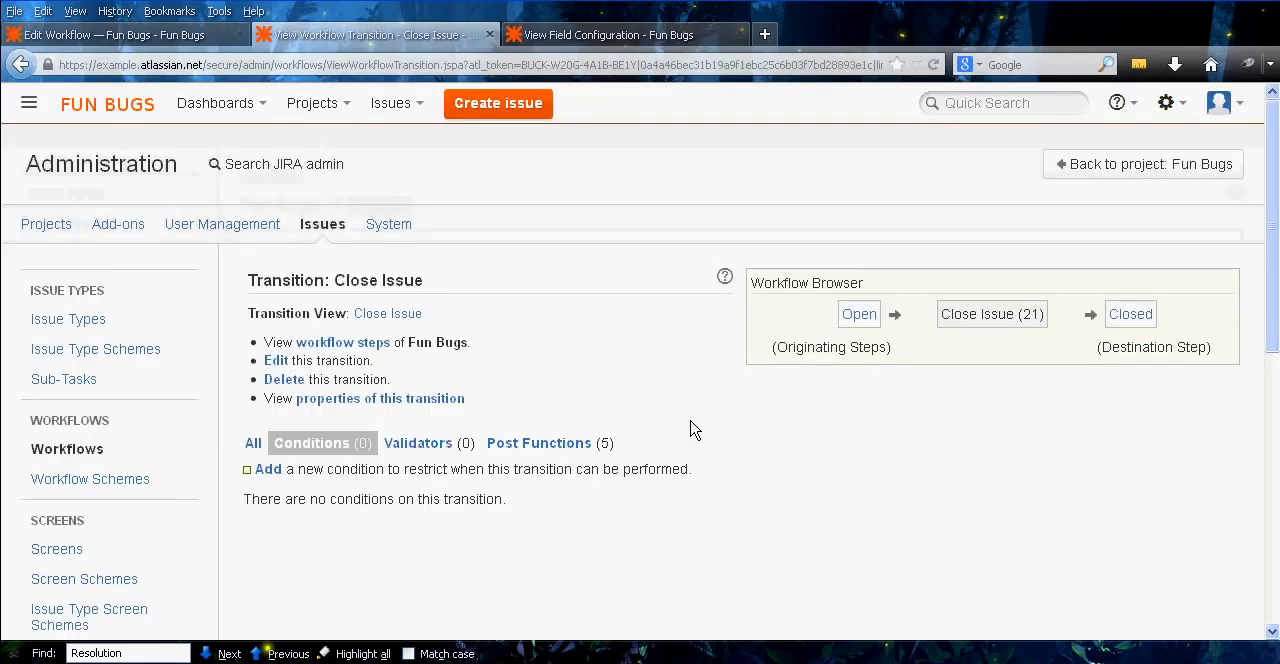
{"action": "middle_click", "coordinate": [647, 379]}
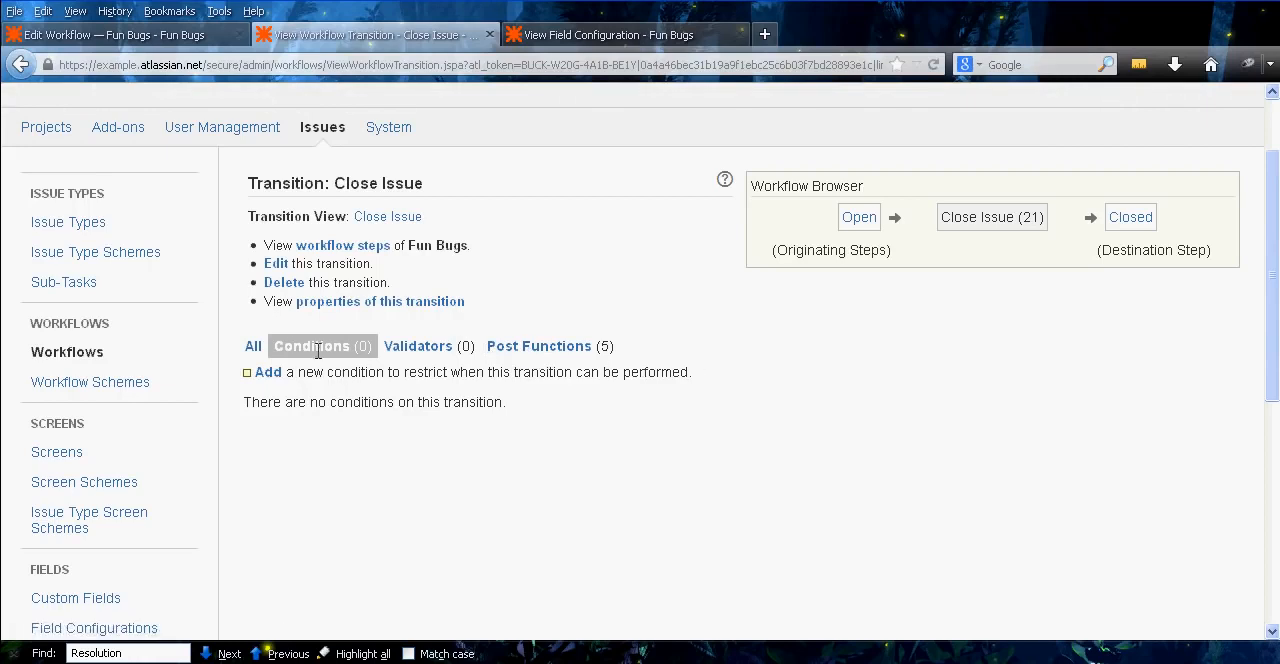
{"action": "left_click_drag", "start_coordinate": [276, 347], "coordinate": [341, 349]}
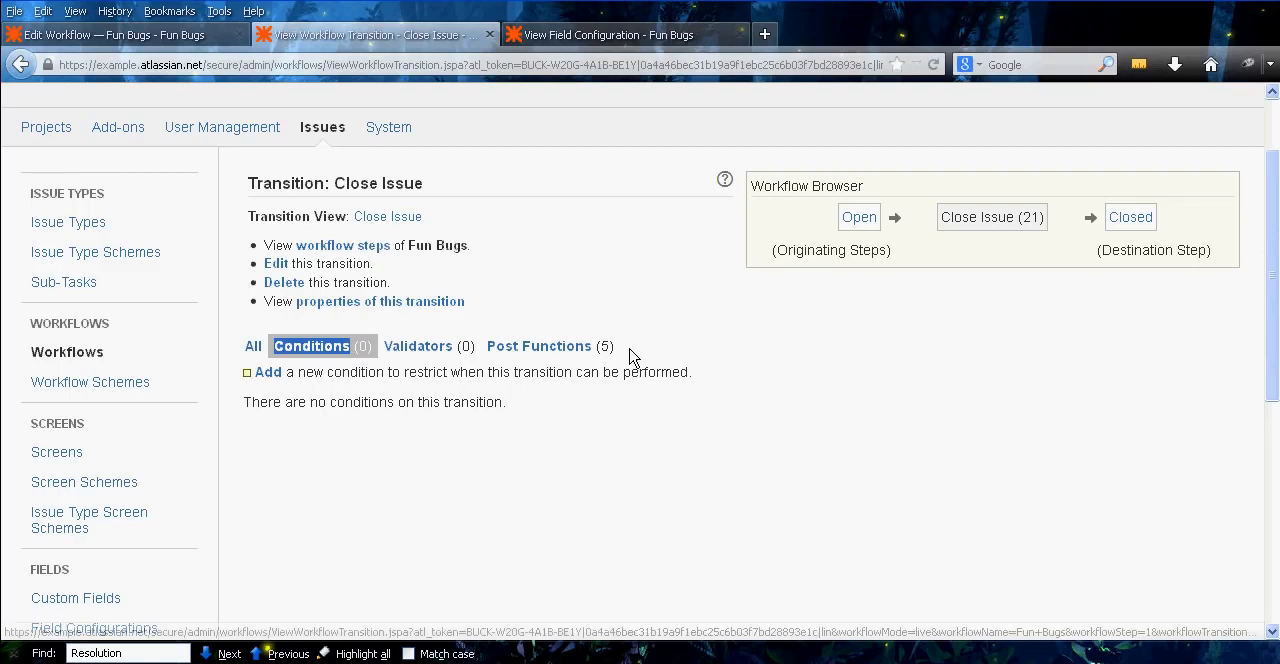
{"action": "left_click", "coordinate": [508, 398]}
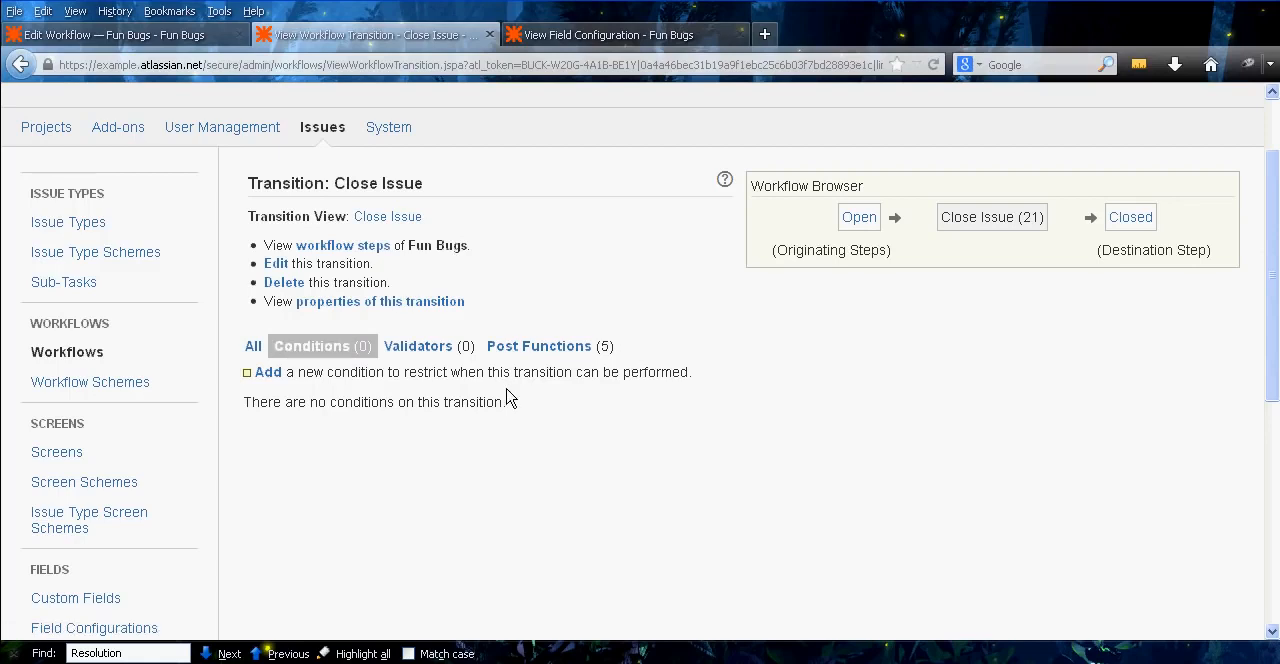
Add the Only Reporter Condition to the Close Issue transition
{"action": "left_click", "coordinate": [266, 373]}
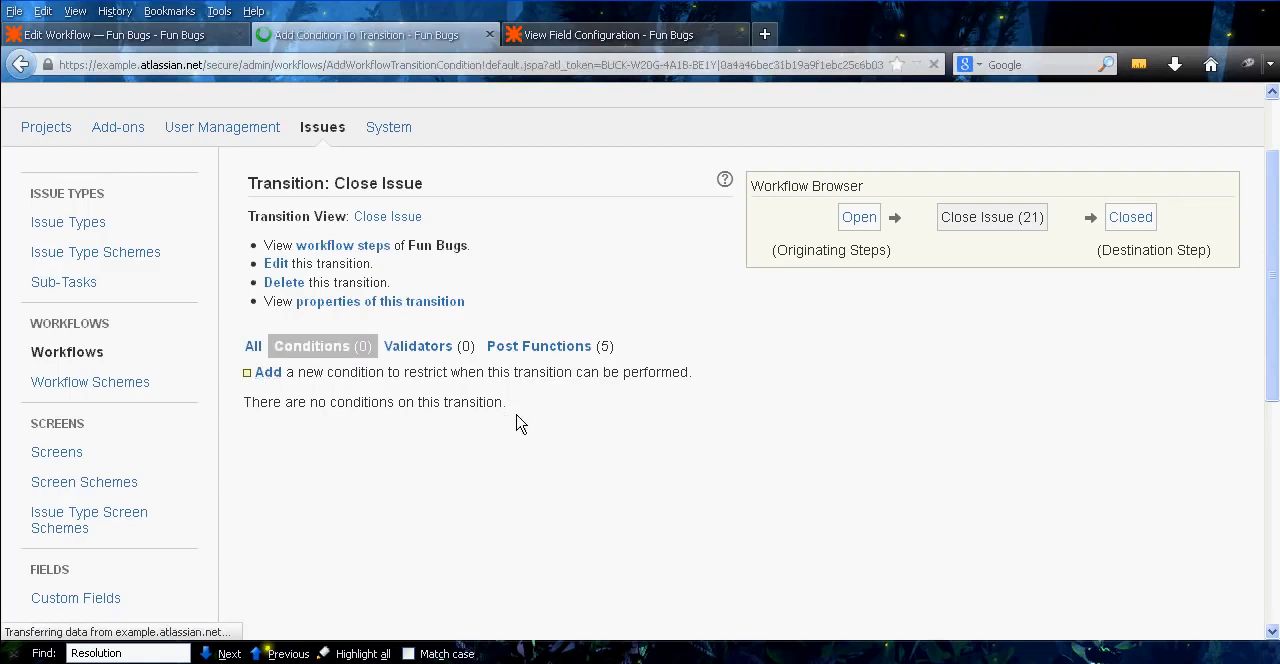
{"action": "scroll", "coordinate": [592, 312], "scroll_direction": "down", "scroll_amount": 5}
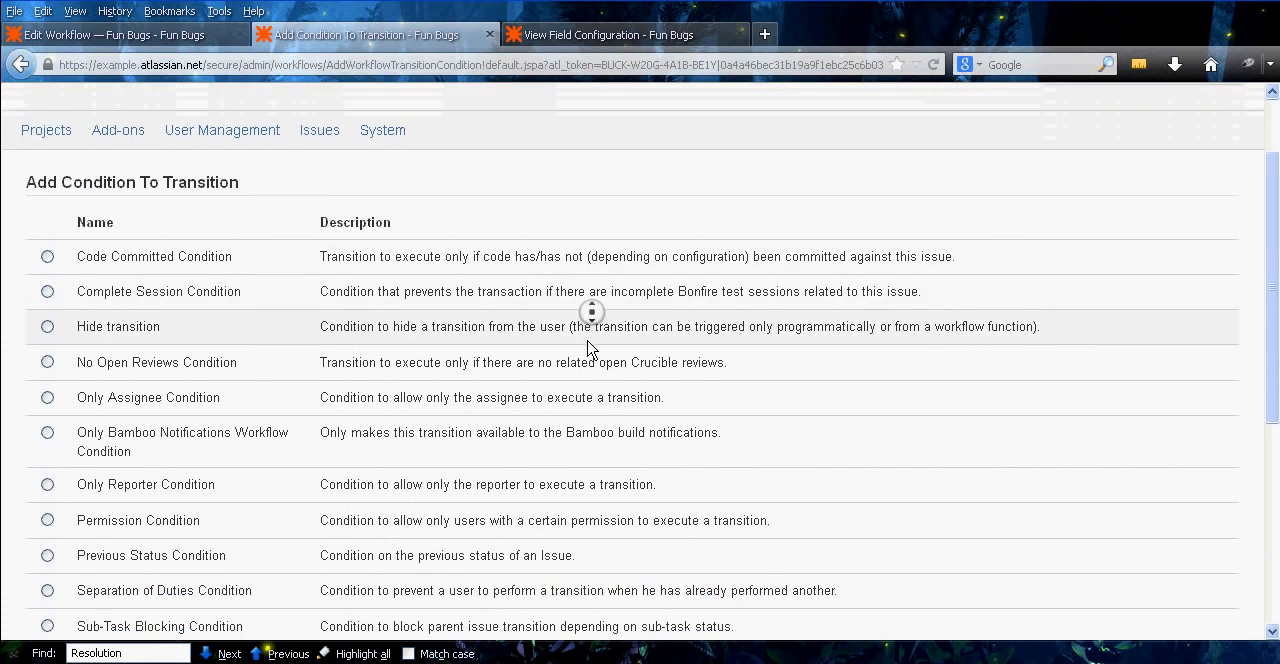
{"action": "scroll", "coordinate": [592, 312], "scroll_direction": "down", "scroll_amount": 1}
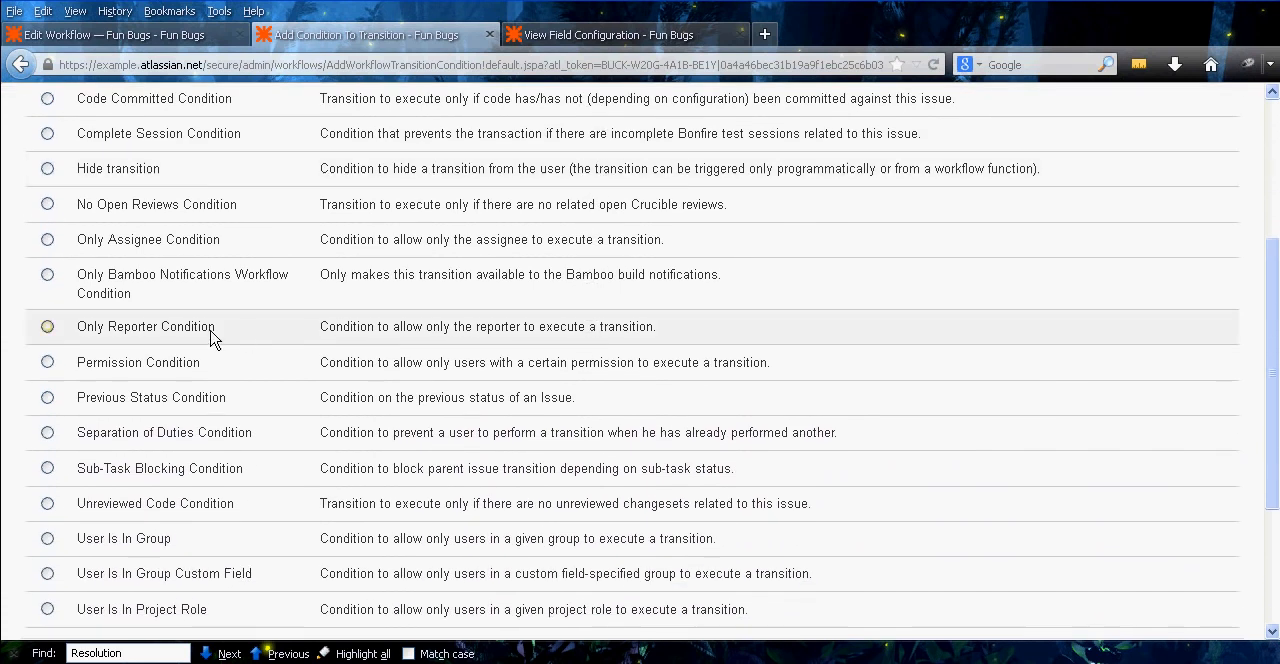
{"action": "left_click", "coordinate": [85, 330]}
{"action": "middle_click", "coordinate": [14, 312]}
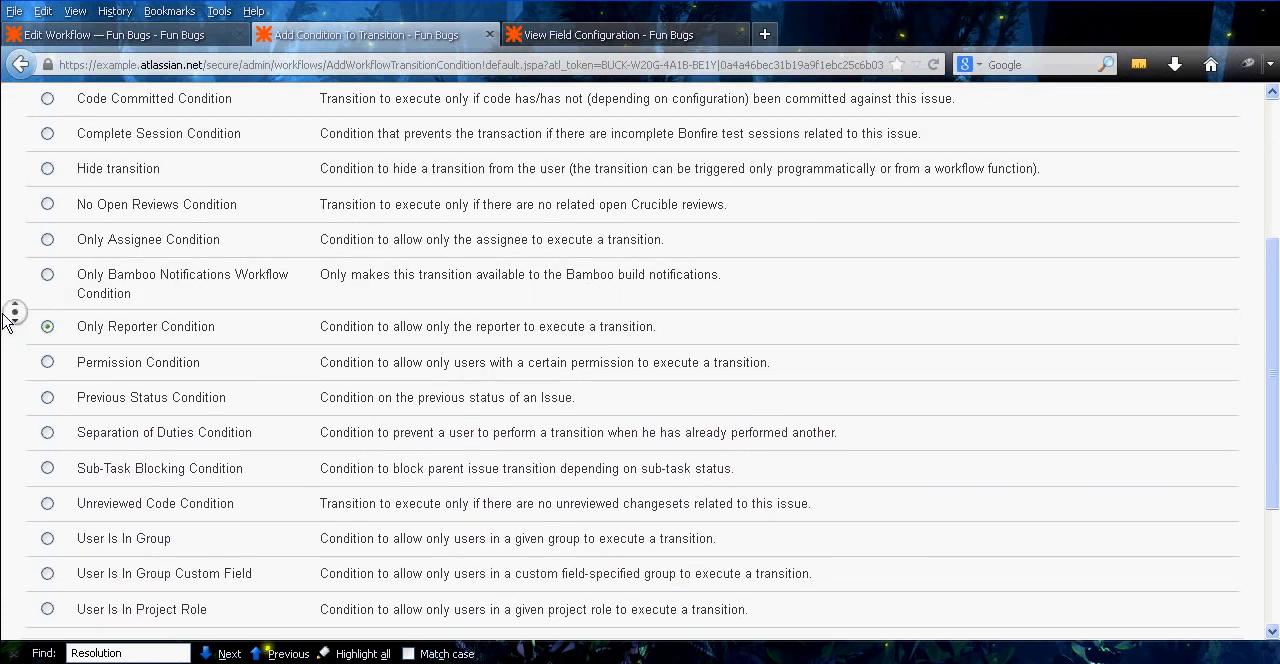
{"action": "scroll", "coordinate": [592, 312], "scroll_direction": "down", "scroll_amount": 2}
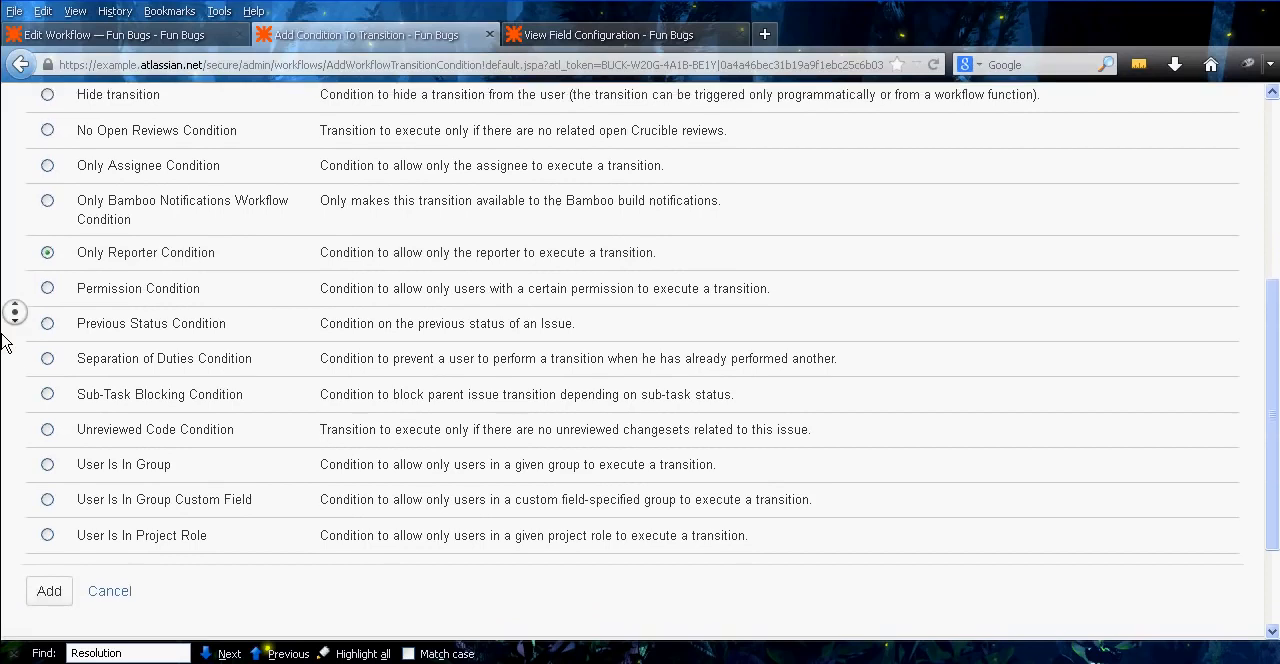
{"action": "scroll", "coordinate": [6, 340], "scroll_direction": "down", "scroll_amount": 1}
{"action": "left_click", "coordinate": [62, 577]}
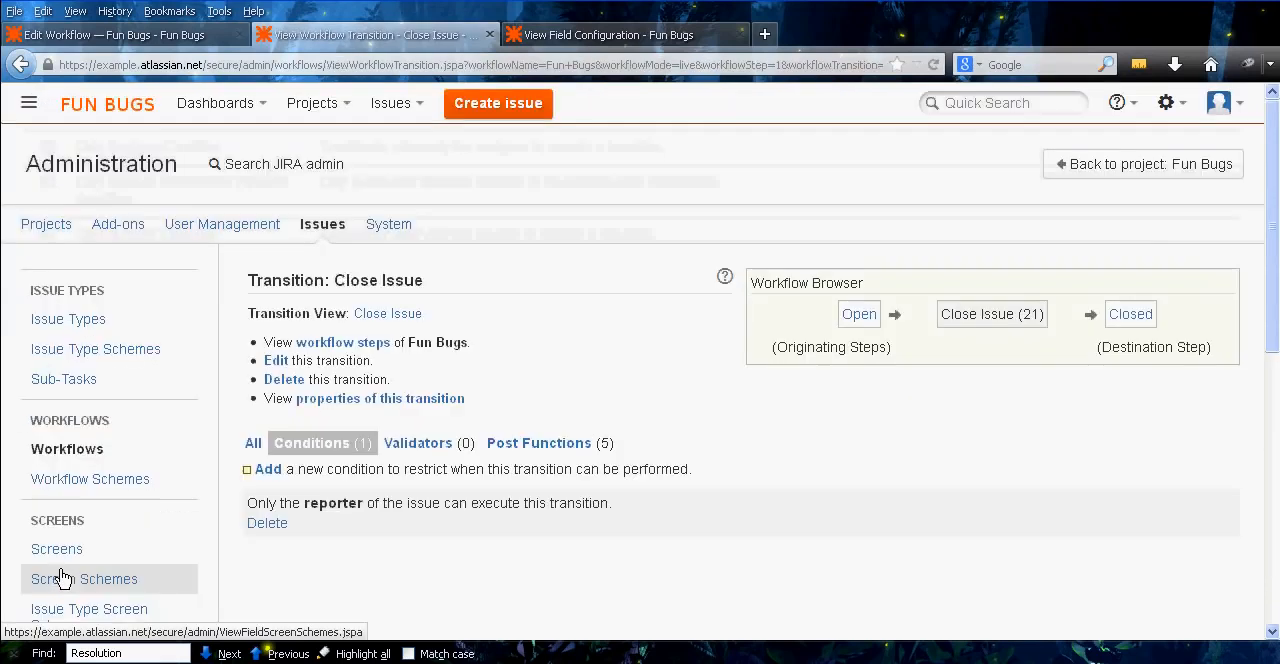
Add a User Is In Project Role condition with the Administrators role to the Close Issue transition
{"action": "middle_click", "coordinate": [455, 515]}
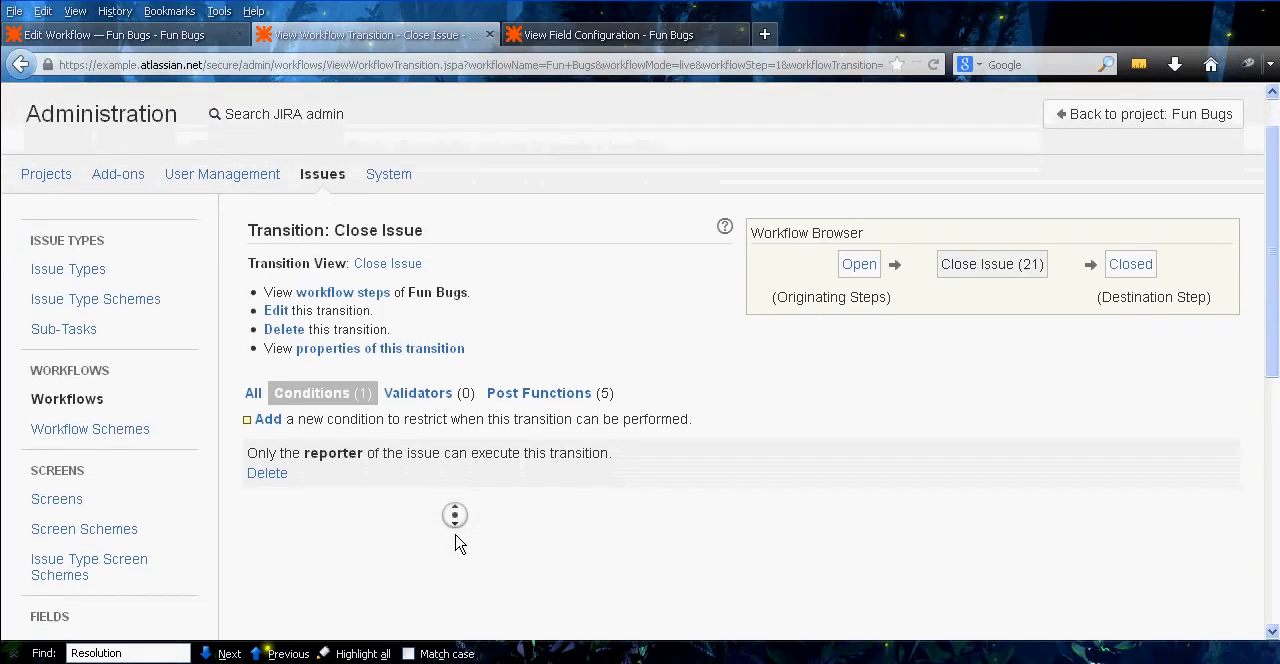
{"action": "middle_click", "coordinate": [455, 535]}
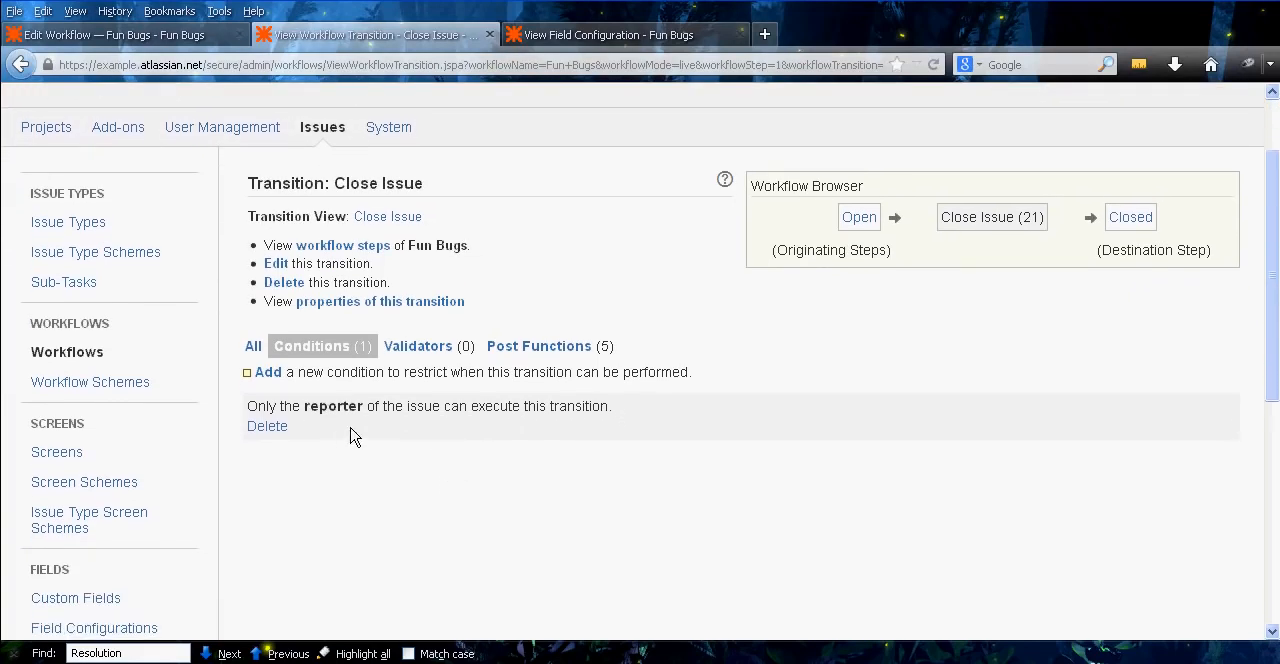
{"action": "left_click", "coordinate": [269, 374]}
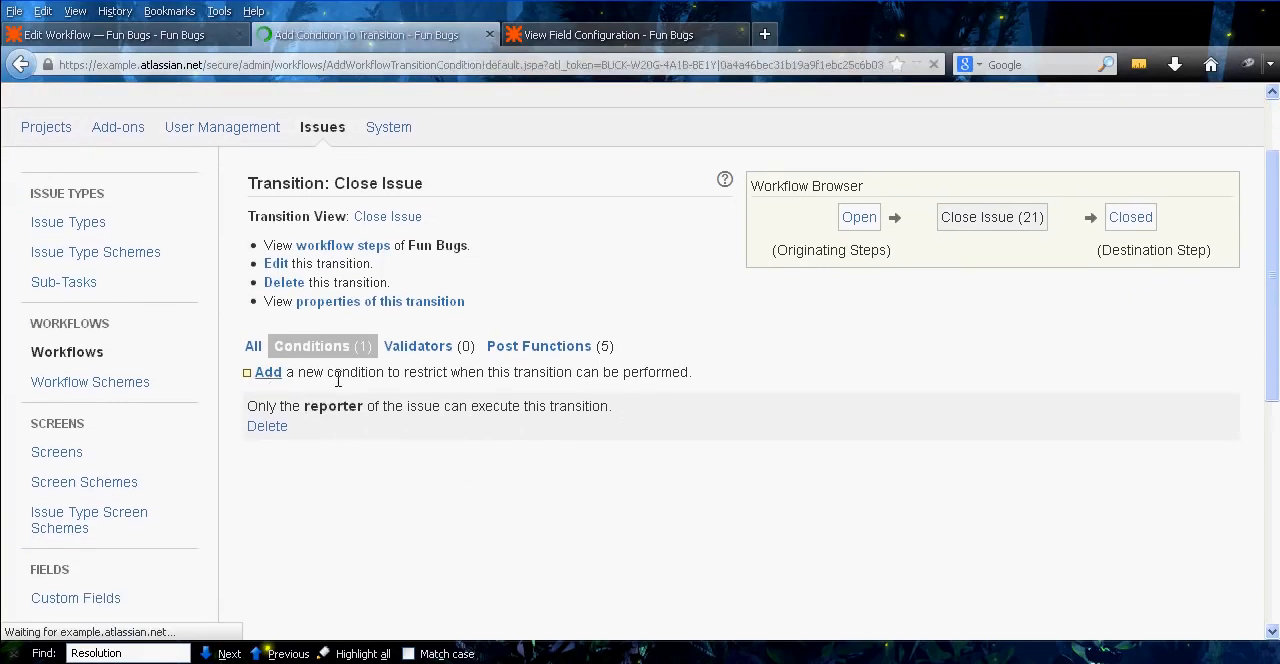
{"action": "middle_click", "coordinate": [427, 305]}
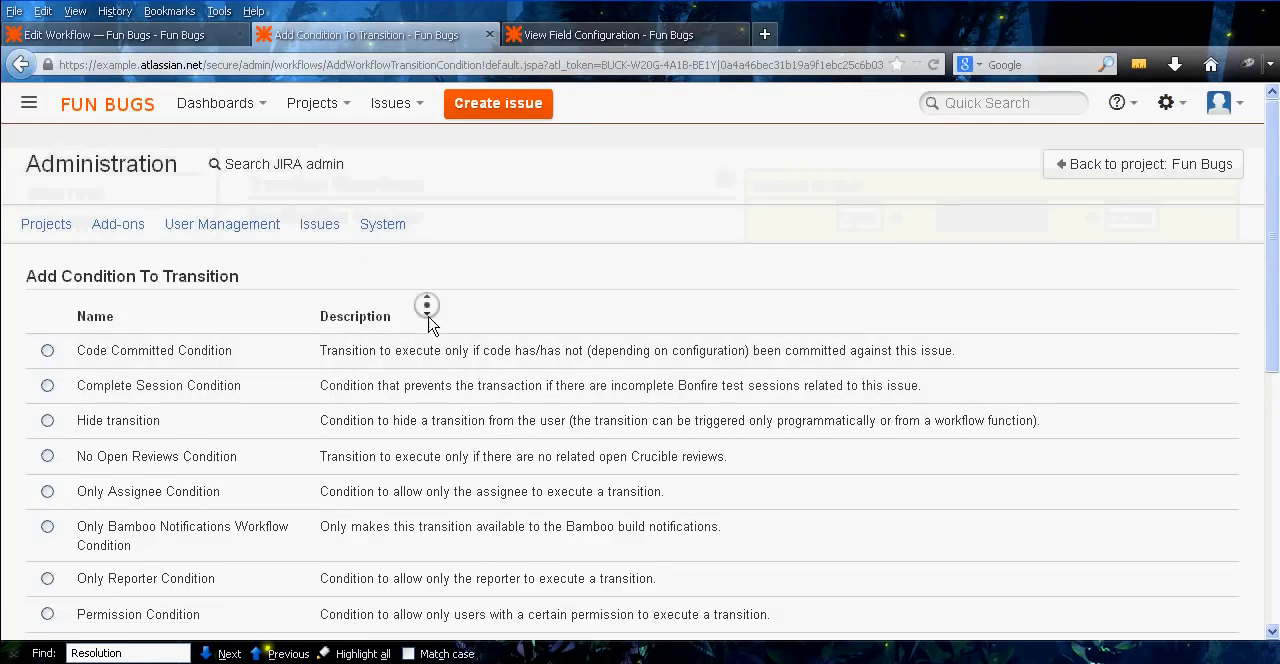
{"action": "middle_click", "coordinate": [421, 361]}
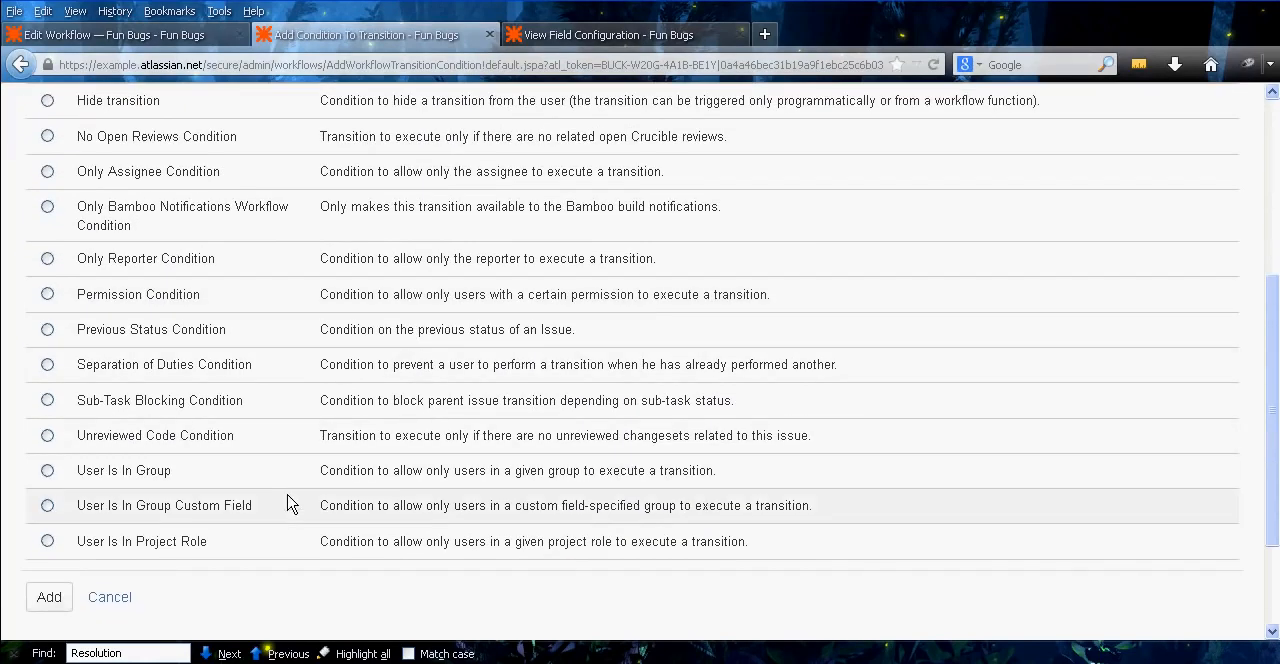
{"action": "left_click", "coordinate": [138, 476]}
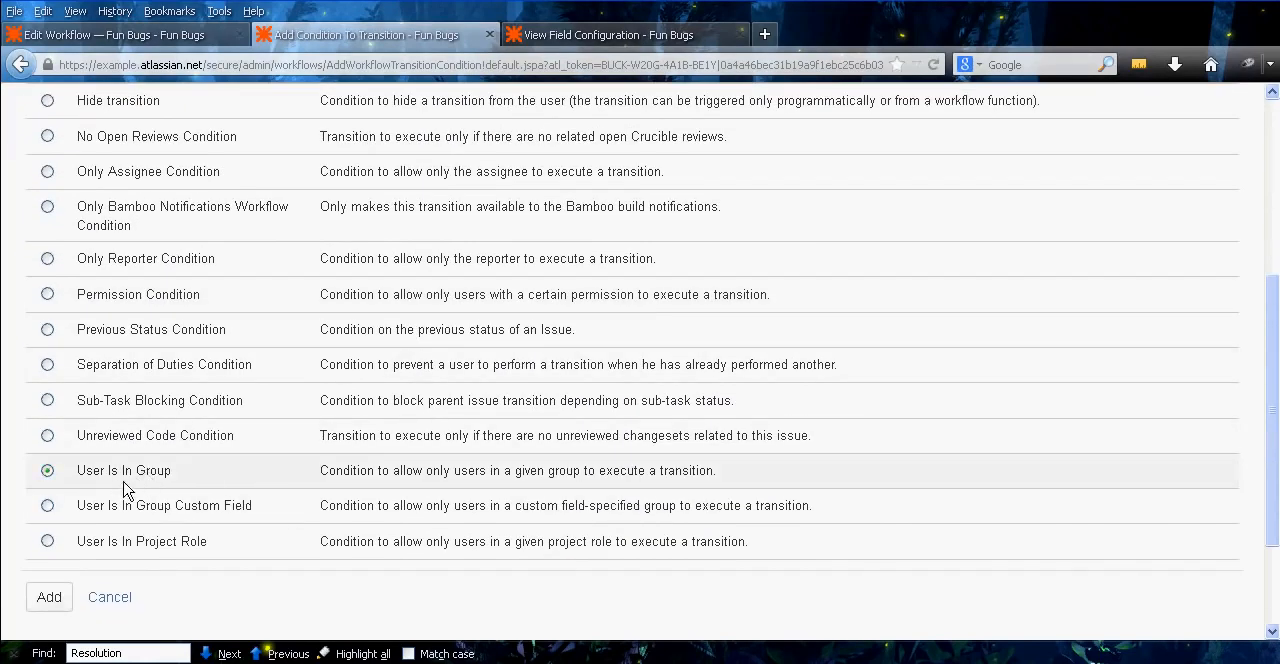
{"action": "left_click", "coordinate": [114, 543]}
{"action": "left_click", "coordinate": [48, 596]}
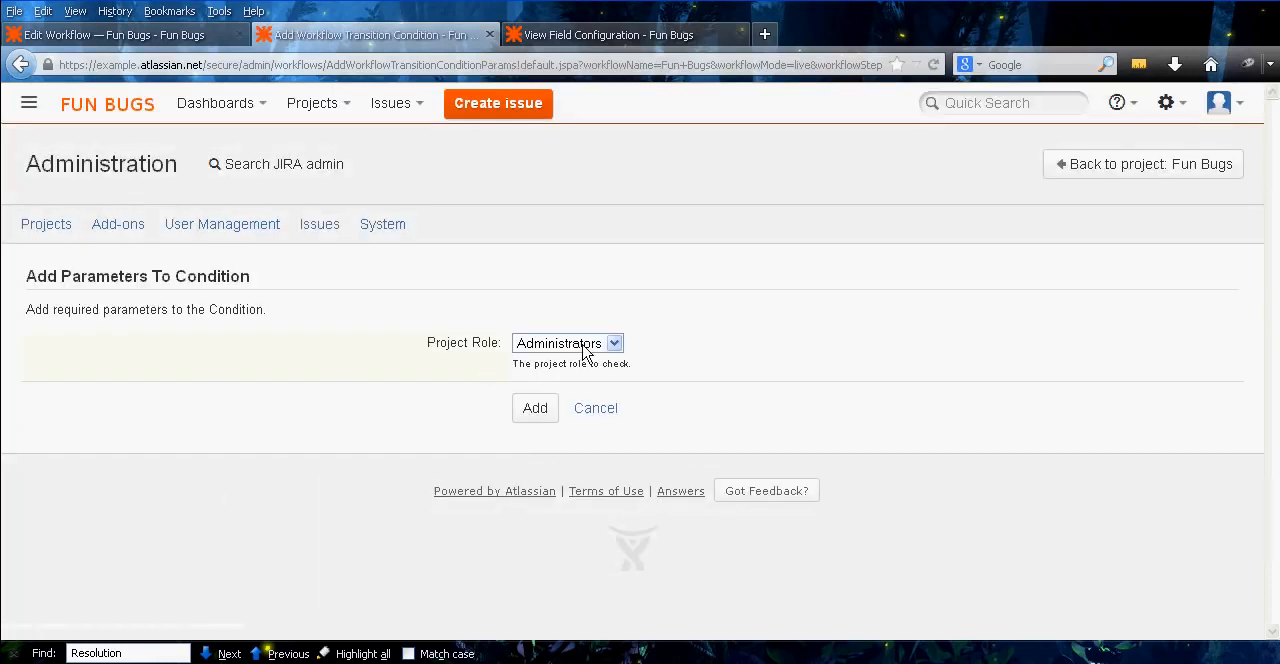
{"action": "left_click", "coordinate": [535, 408]}
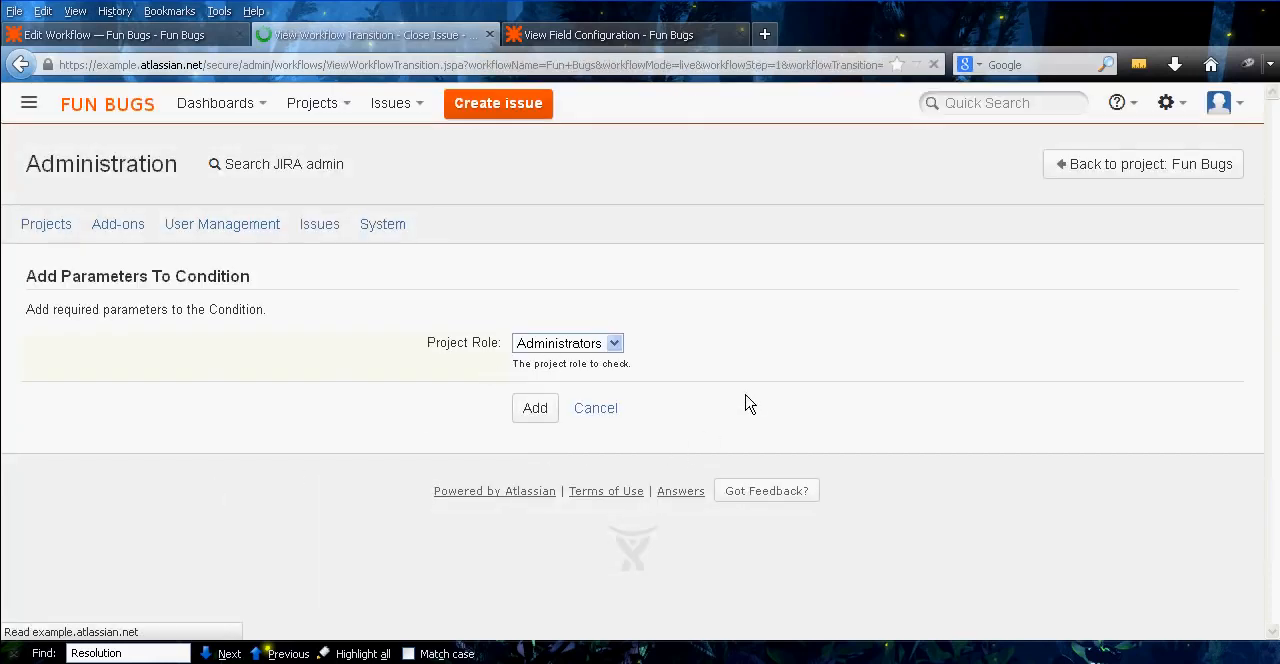
Switch the logic between the reporter and Administrators conditions of the Close Issue transition to OR
{"action": "middle_click", "coordinate": [810, 420]}
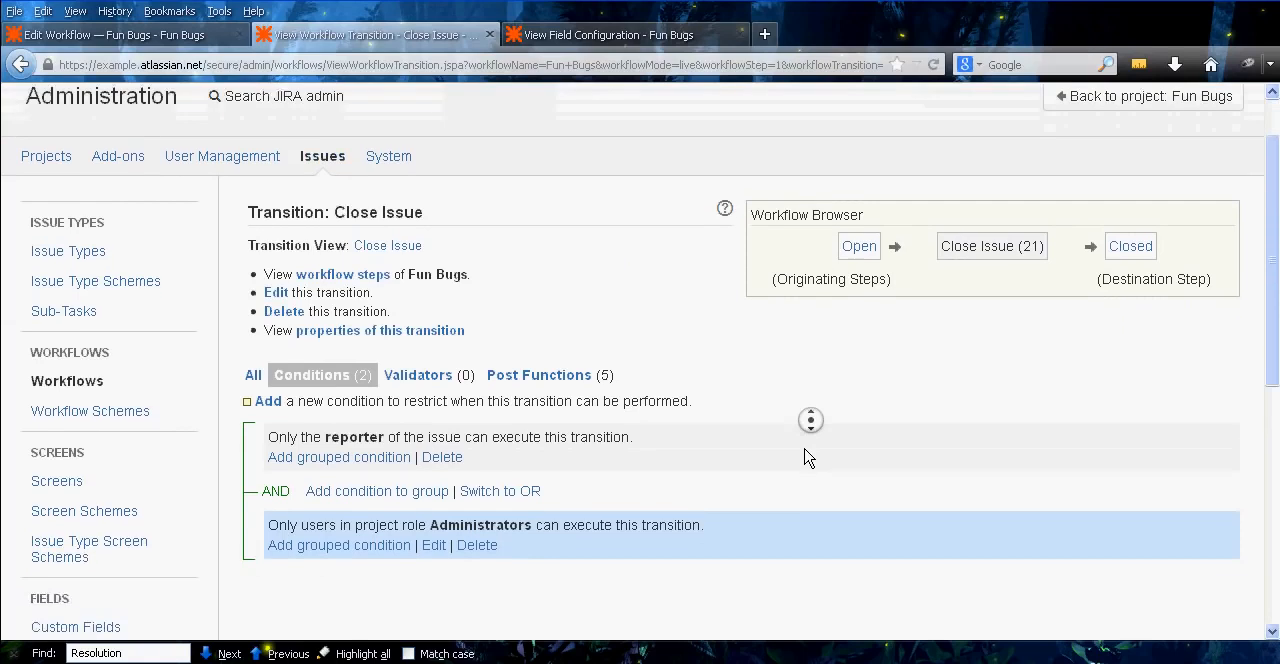
{"action": "middle_click", "coordinate": [805, 450]}
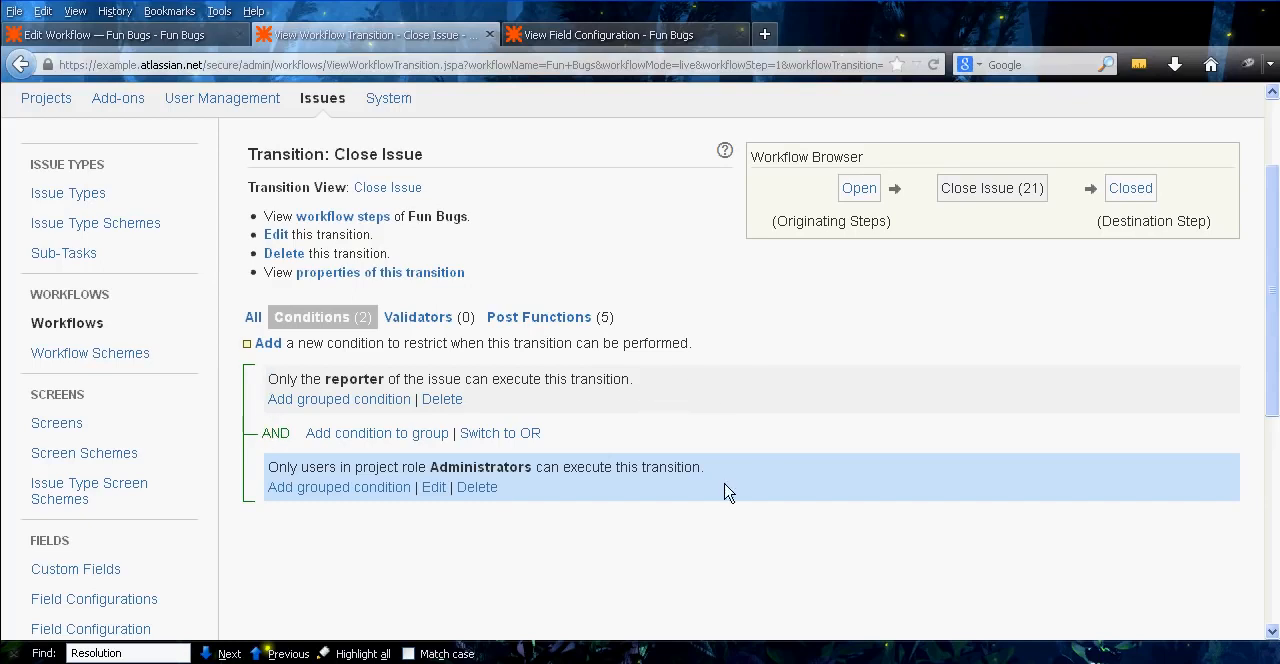
{"action": "left_click", "coordinate": [515, 440]}
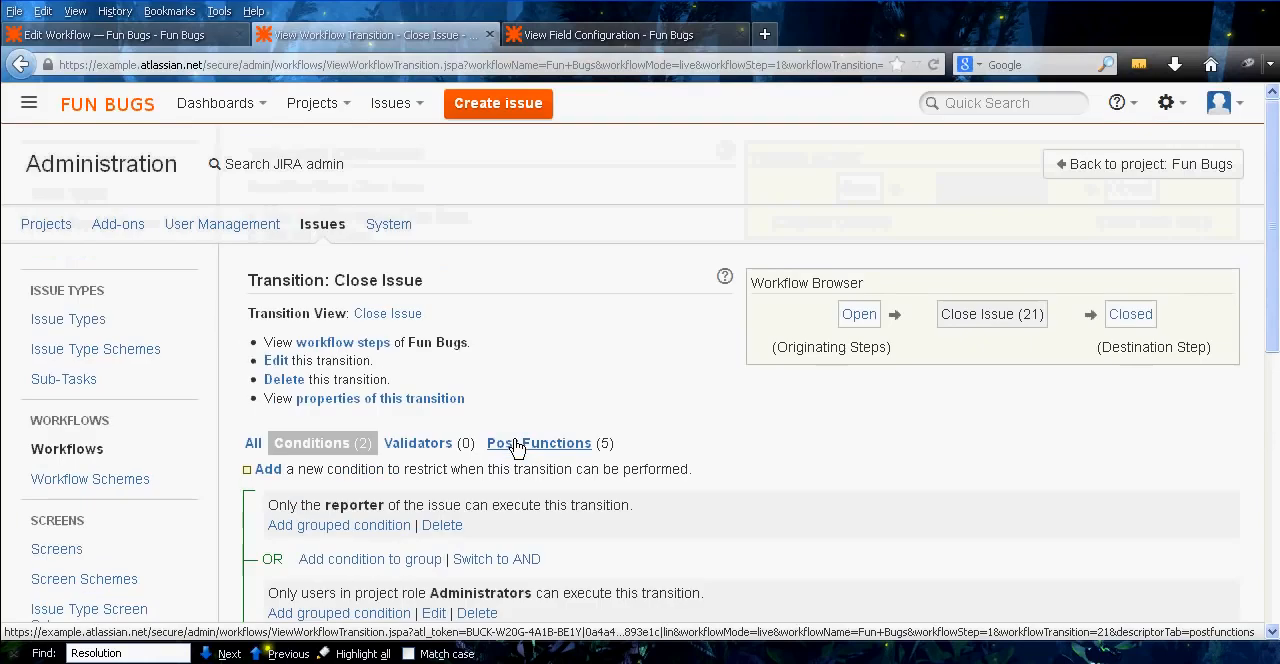
{"action": "scroll", "coordinate": [586, 340], "scroll_direction": "down", "scroll_amount": 2}
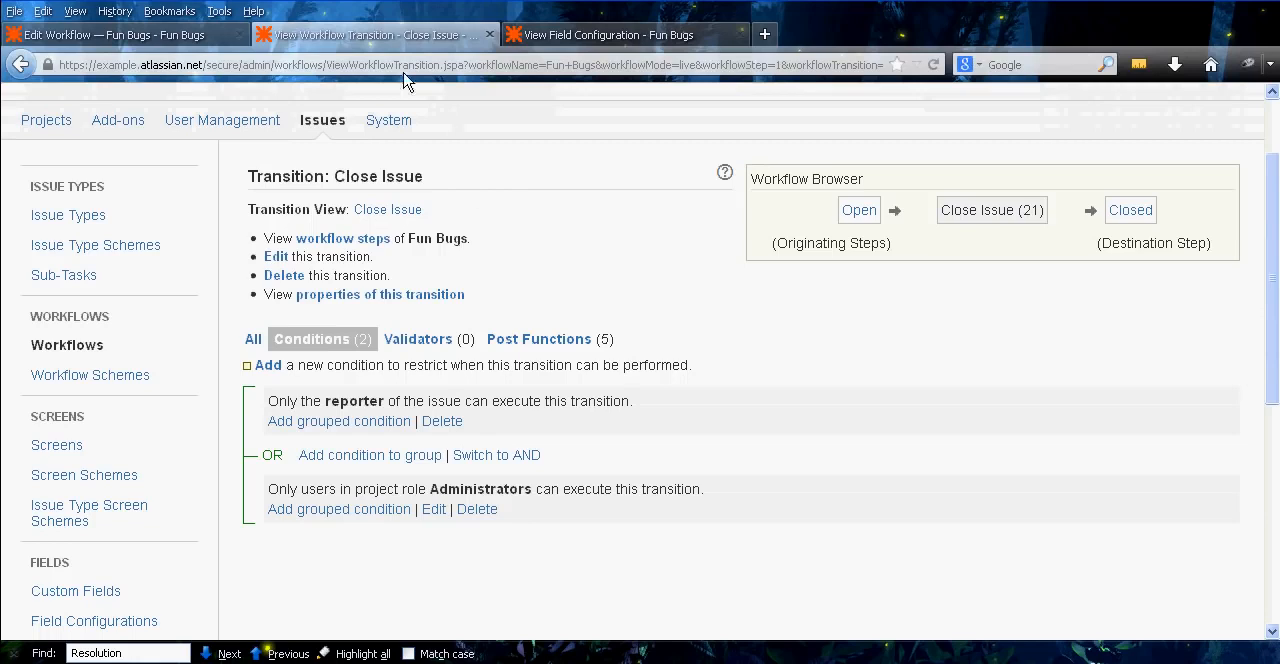
Close the transition's tab, go back to the refreshed Fun Bugs workflow steps page and show the workflow as a diagram
{"action": "middle_click", "coordinate": [365, 37]}
{"action": "left_click", "coordinate": [172, 36]}
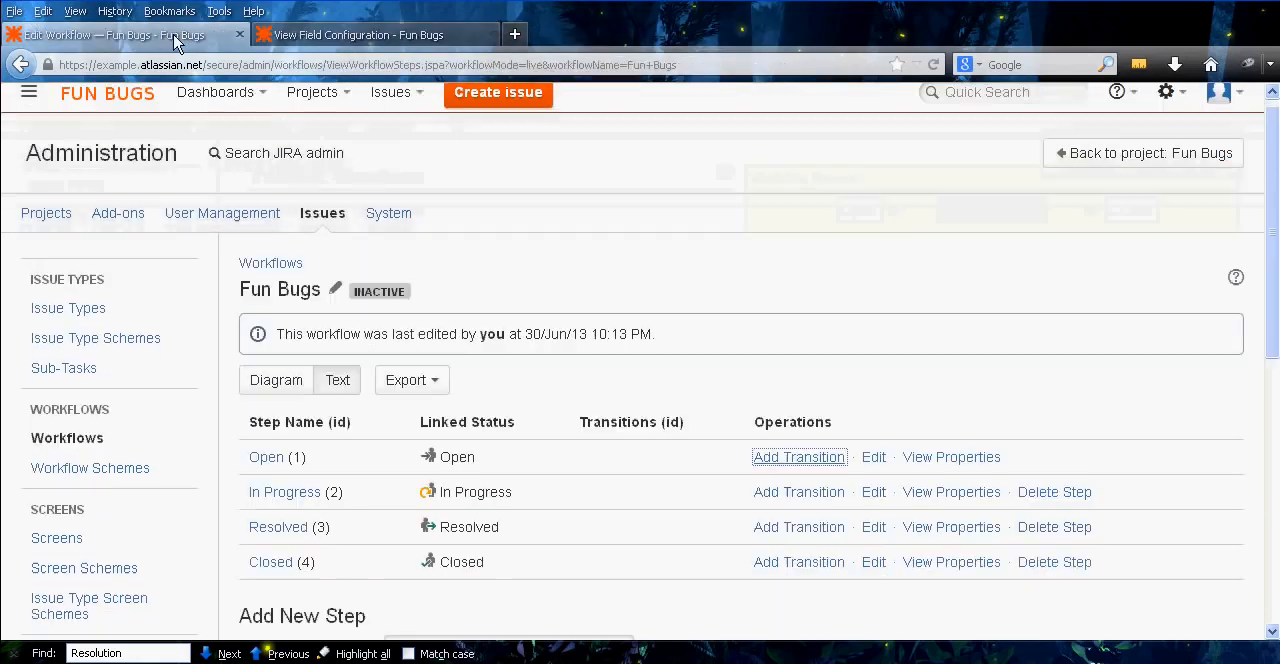
{"action": "middle_click", "coordinate": [683, 283]}
{"action": "middle_click", "coordinate": [677, 314]}
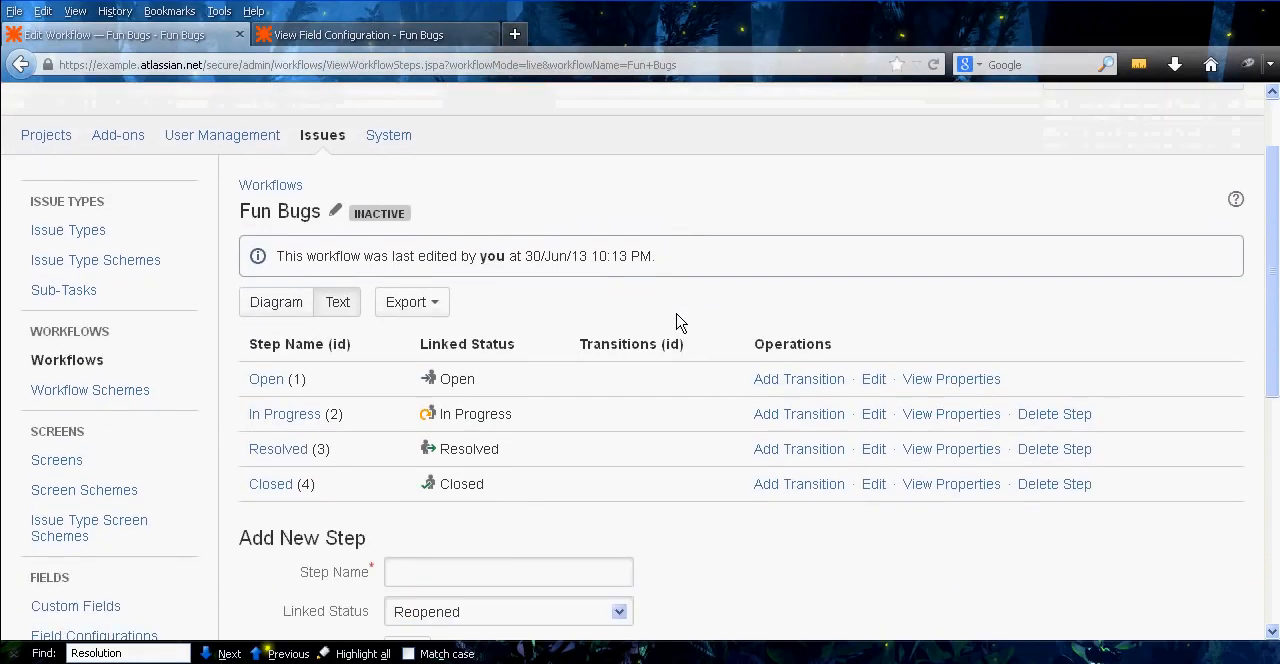
{"action": "key", "text": "F5"}
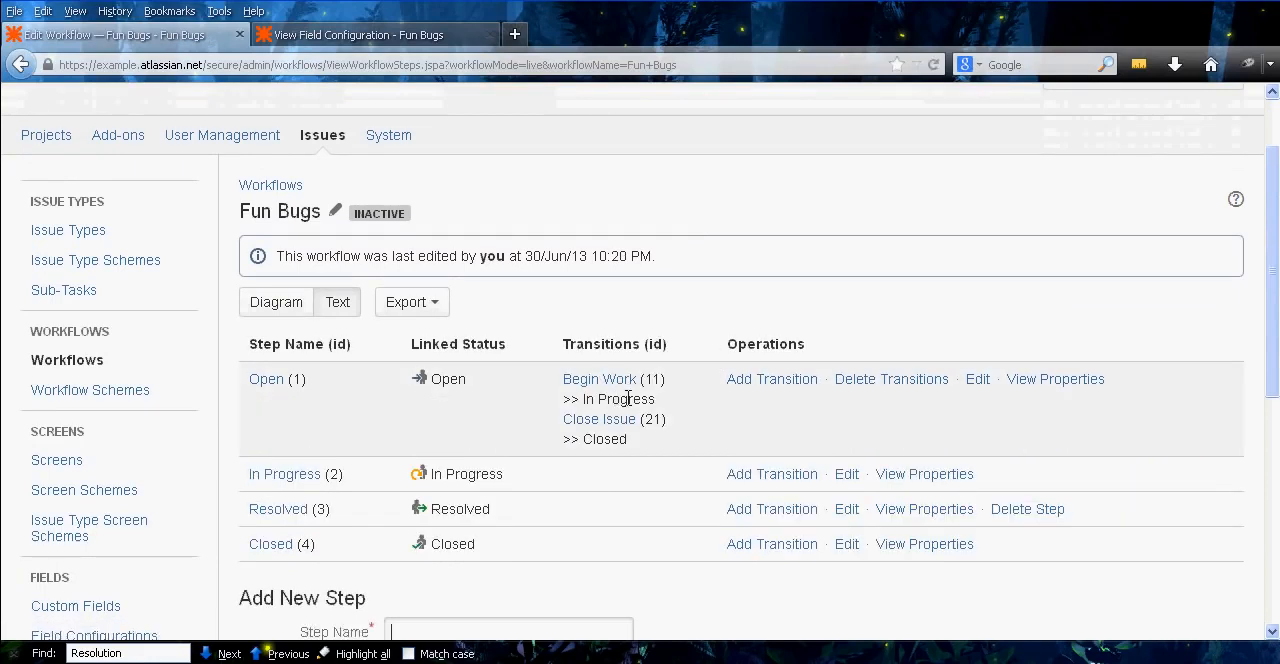
{"action": "middle_click", "coordinate": [696, 414]}
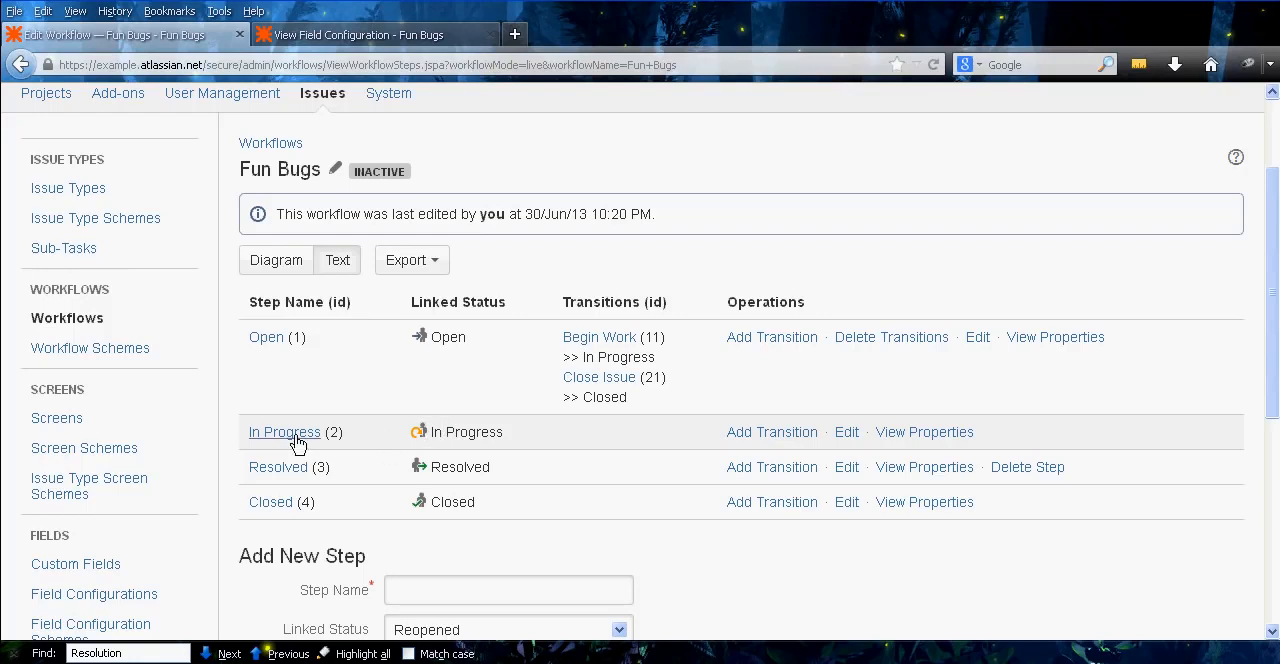
{"action": "left_click", "coordinate": [277, 262]}
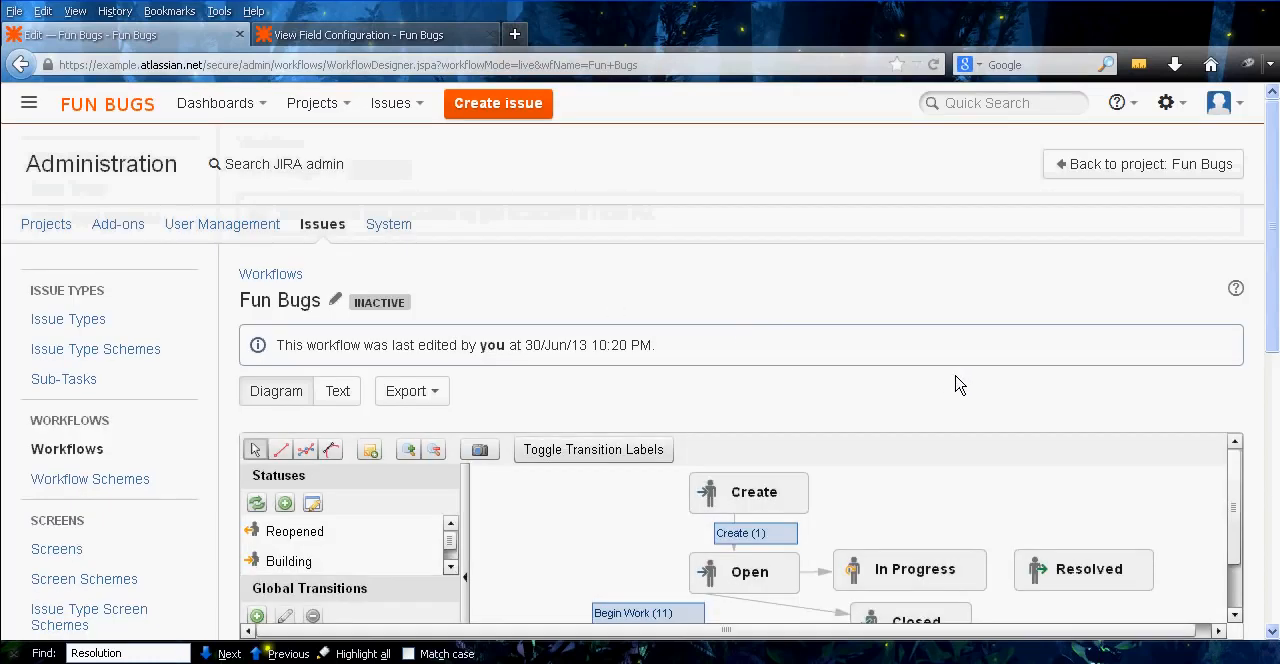
Rearrange the diagram by moving the Open status away from In Progress and placing the Close Issue and Begin Work labels along their transitions
{"action": "left_click_drag", "start_coordinate": [908, 503], "coordinate": [871, 491]}
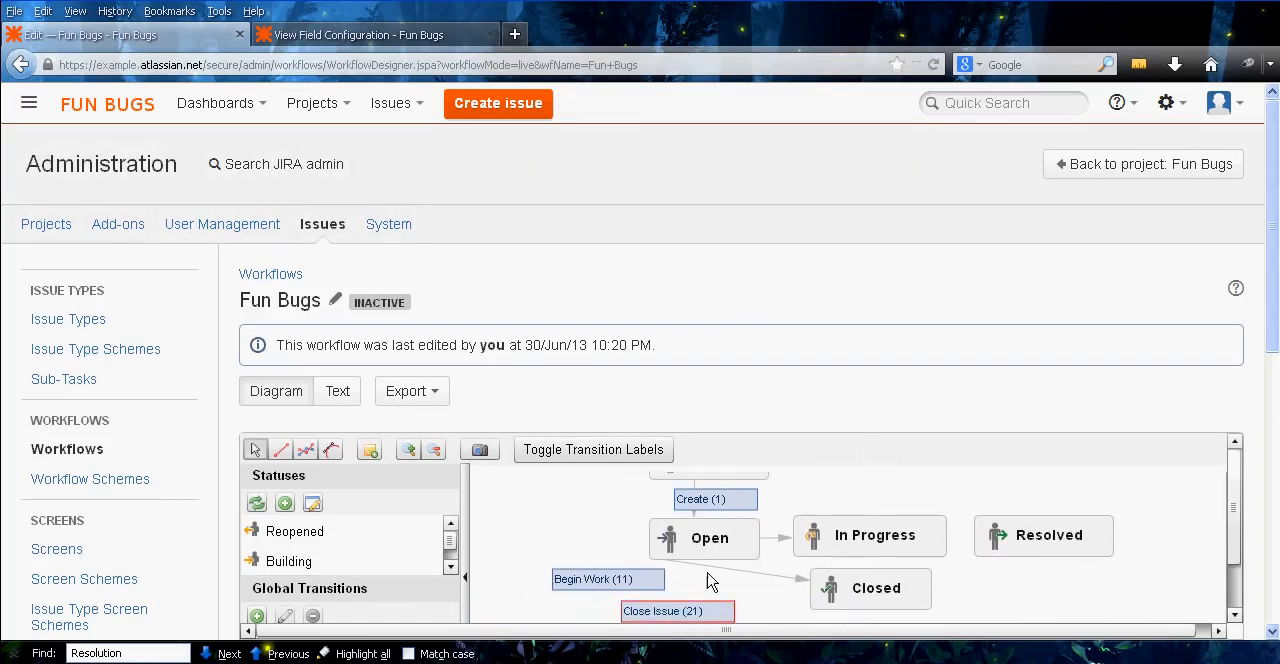
{"action": "left_click_drag", "start_coordinate": [710, 611], "coordinate": [760, 590]}
{"action": "left_click_drag", "start_coordinate": [624, 583], "coordinate": [754, 542]}
{"action": "left_click_drag", "start_coordinate": [666, 558], "coordinate": [511, 555]}
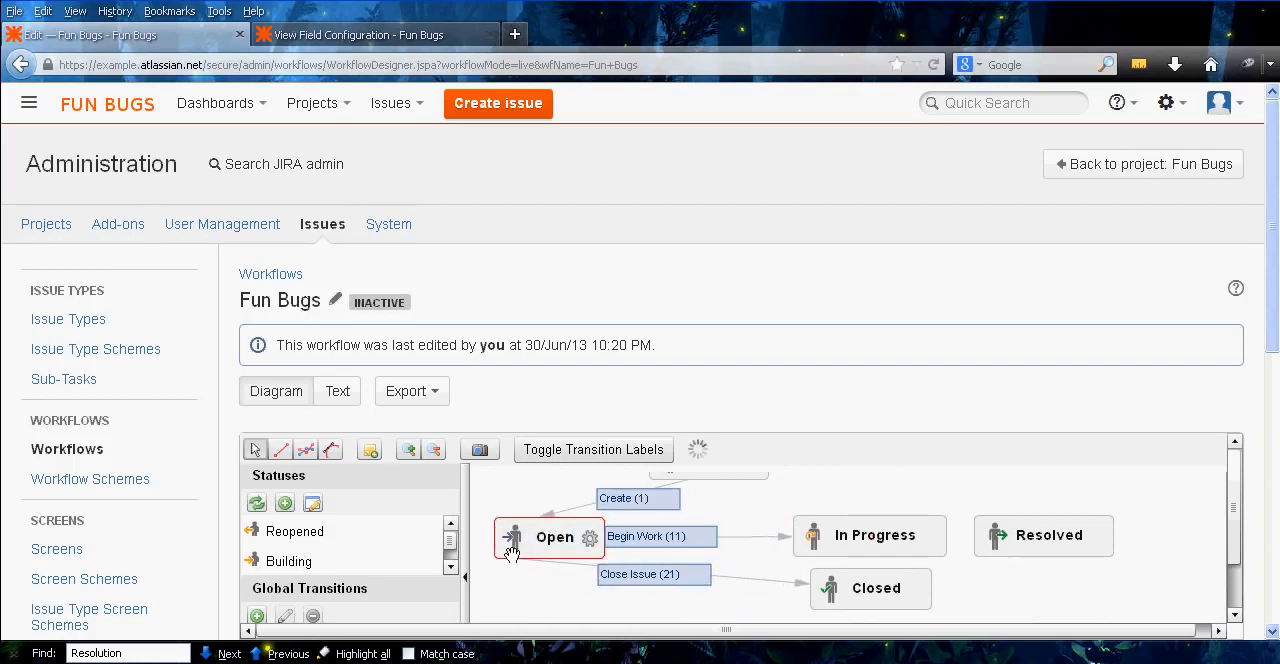
From the workflow's text view, add an Unassign transition from In Progress to Open with the Begin Work screen and close the find bar
{"action": "left_click", "coordinate": [337, 390]}
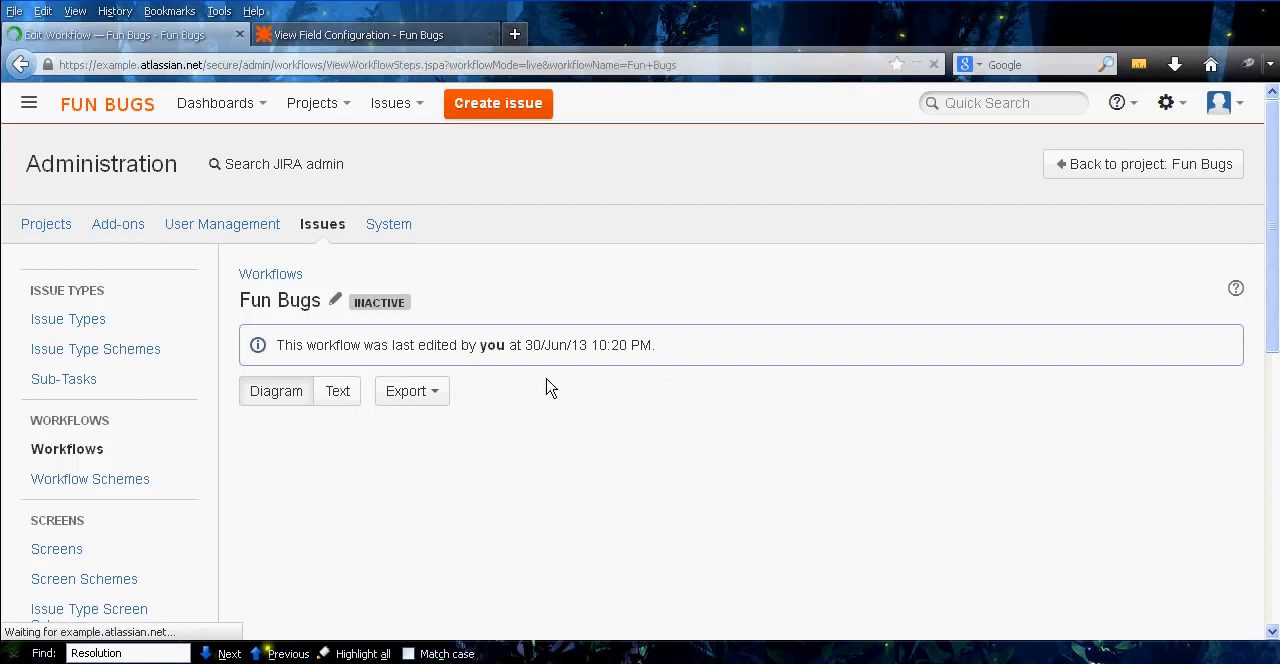
{"action": "middle_click", "coordinate": [846, 265]}
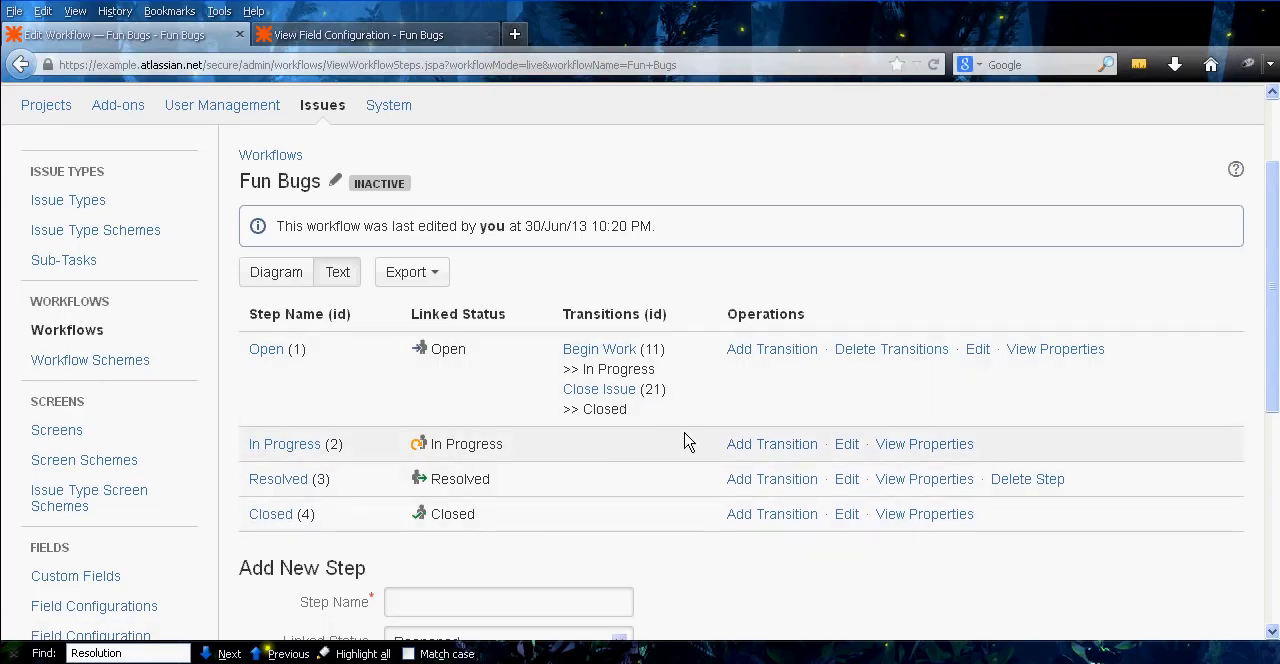
{"action": "left_click", "coordinate": [765, 446]}
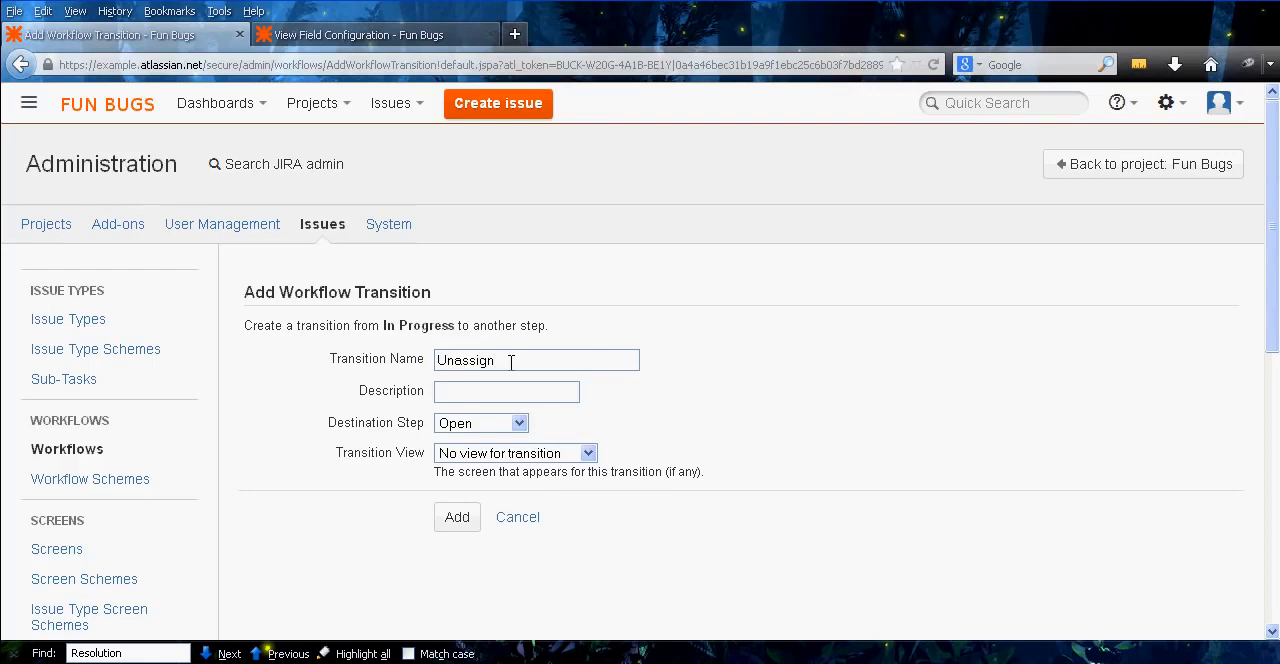
{"action": "left_click", "coordinate": [491, 424]}
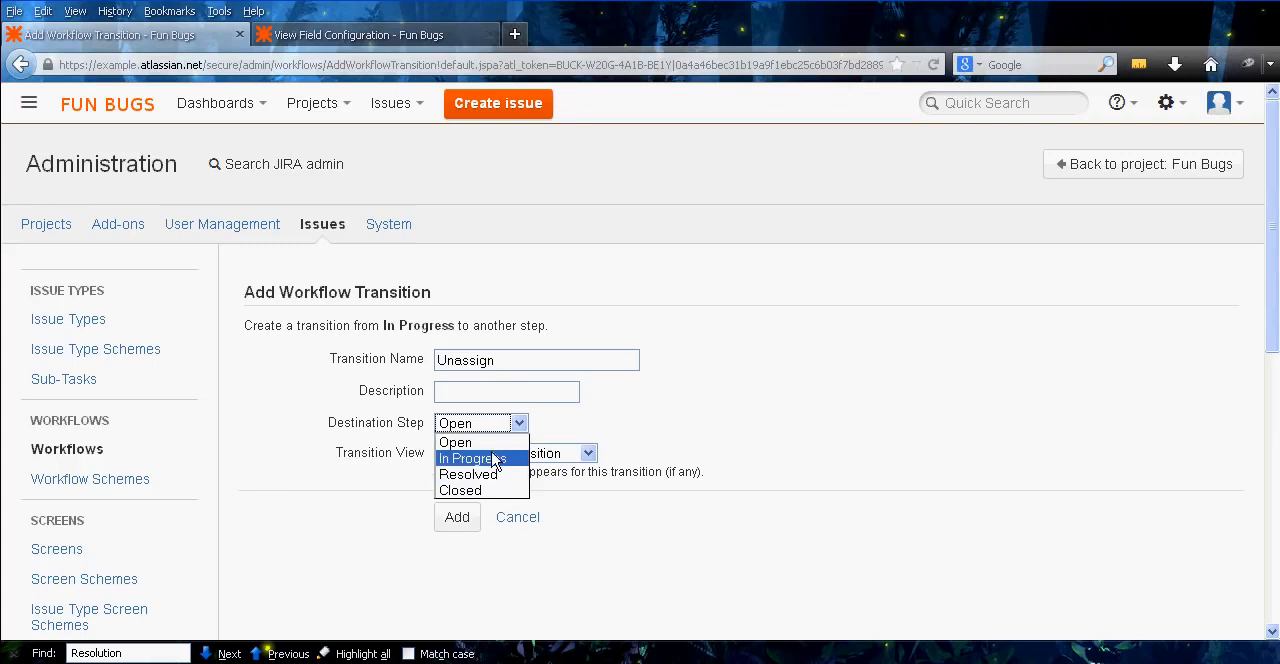
{"action": "key", "text": "Escape"}
{"action": "left_click", "coordinate": [514, 454]}
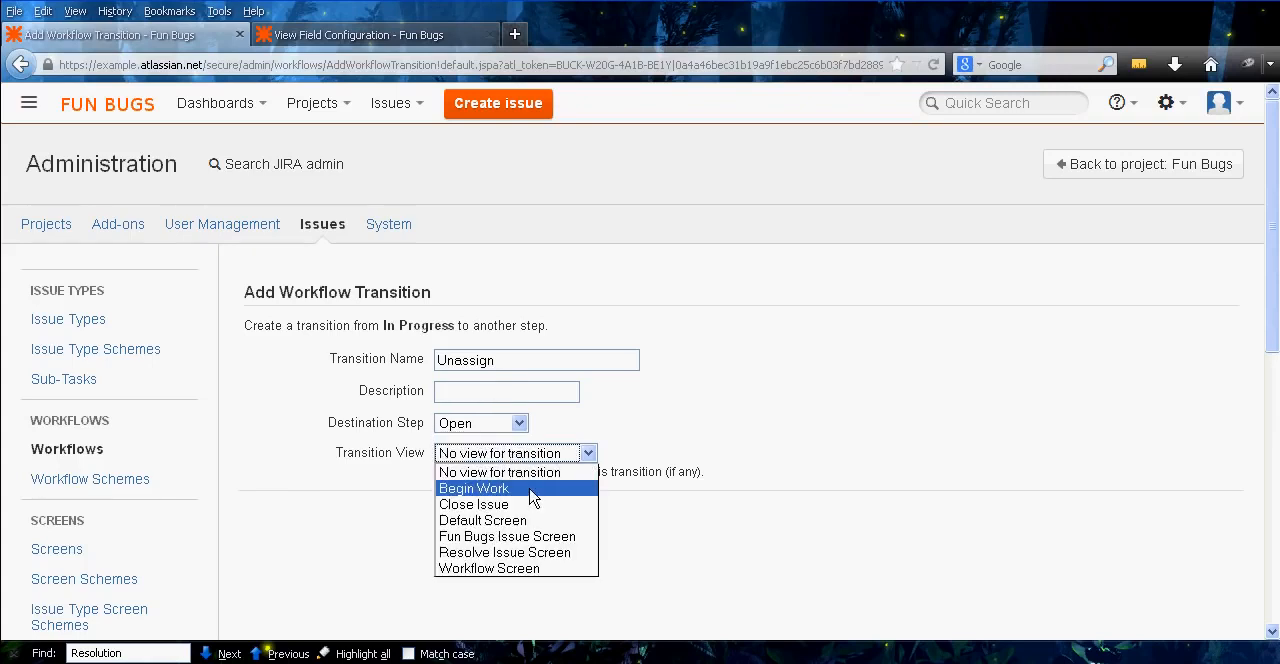
{"action": "left_click", "coordinate": [531, 489]}
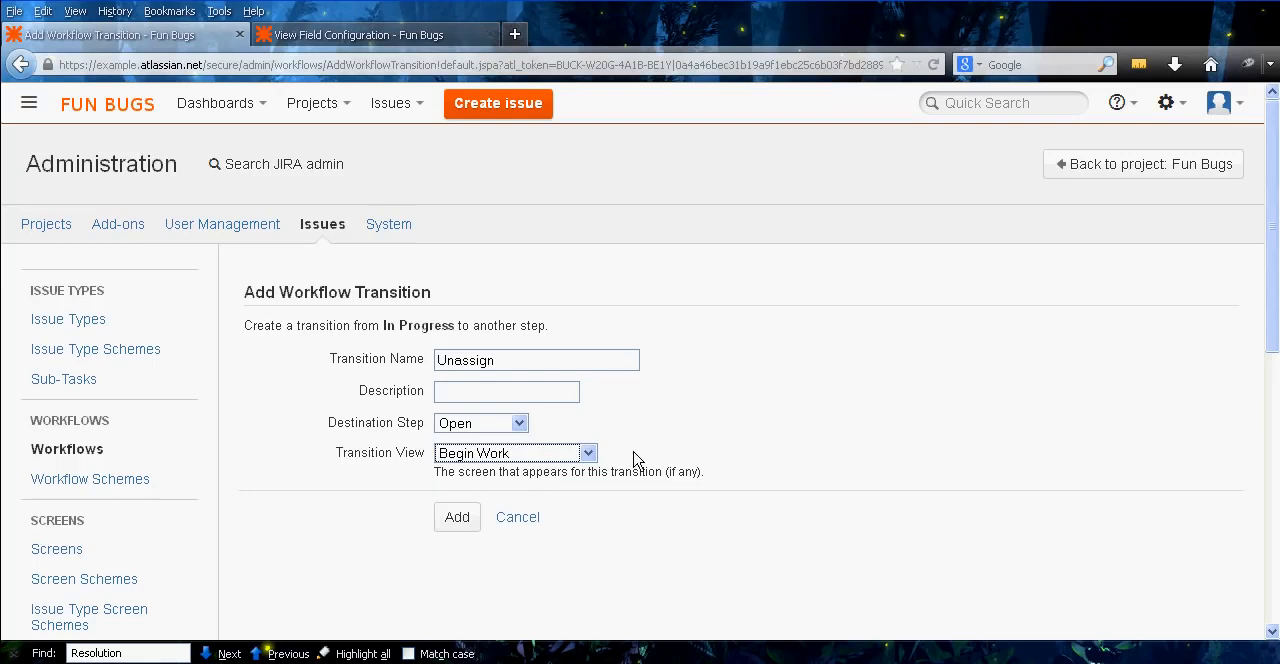
{"action": "left_click", "coordinate": [669, 469]}
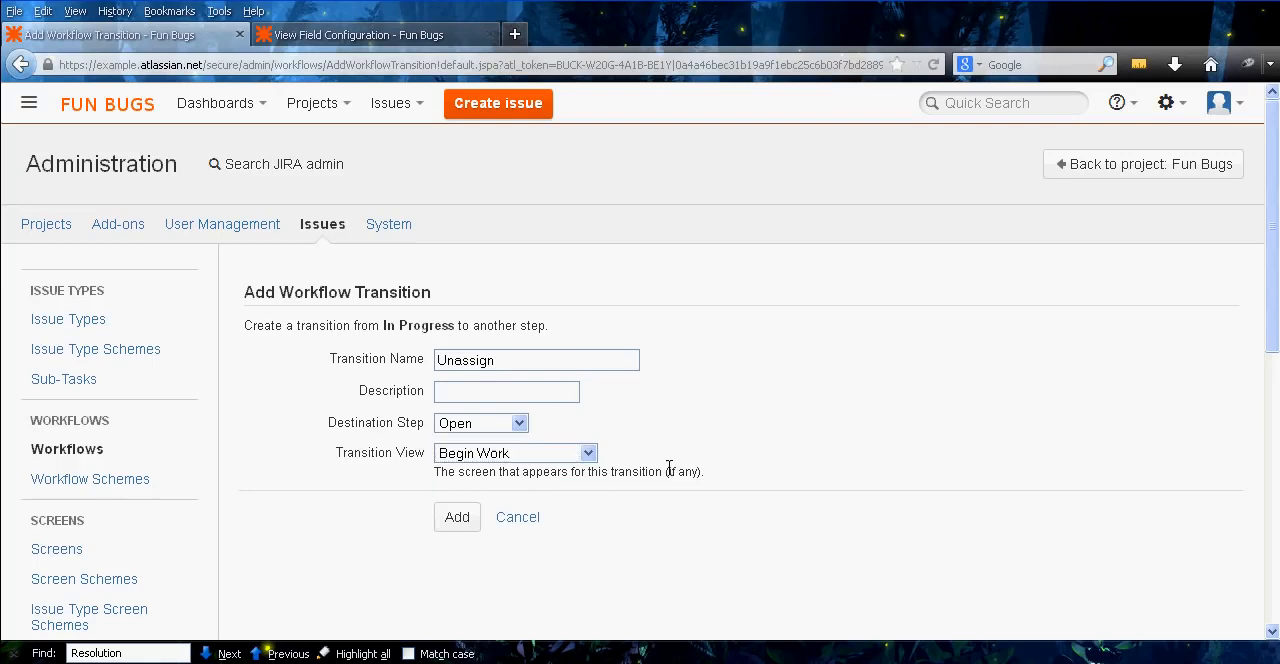
{"action": "left_click", "coordinate": [466, 532]}
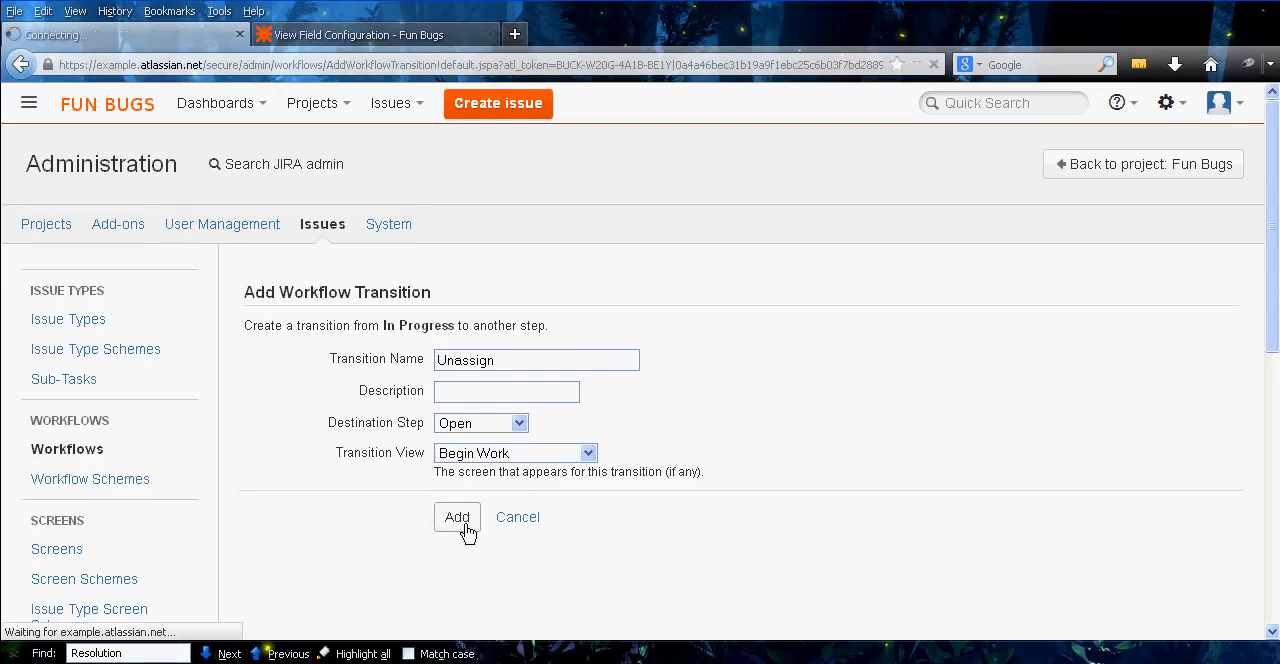
{"action": "left_click", "coordinate": [16, 653]}
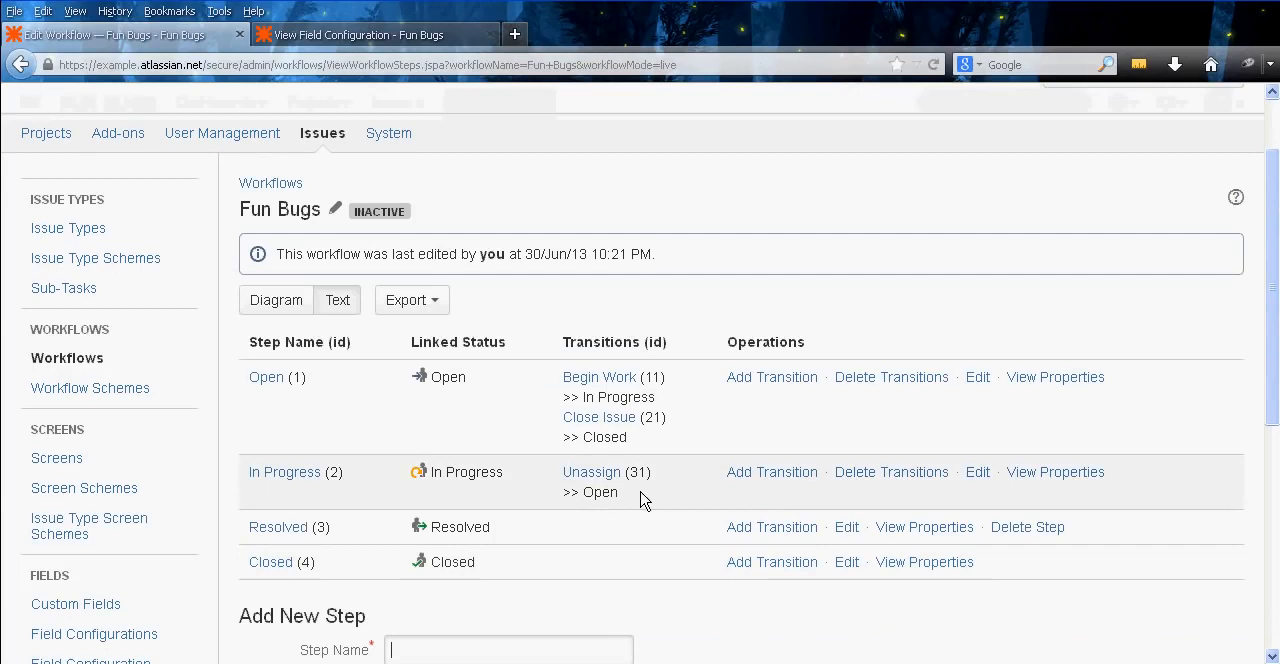
Add the Only Assignee Condition to the Unassign transition
{"action": "left_click", "coordinate": [591, 473]}
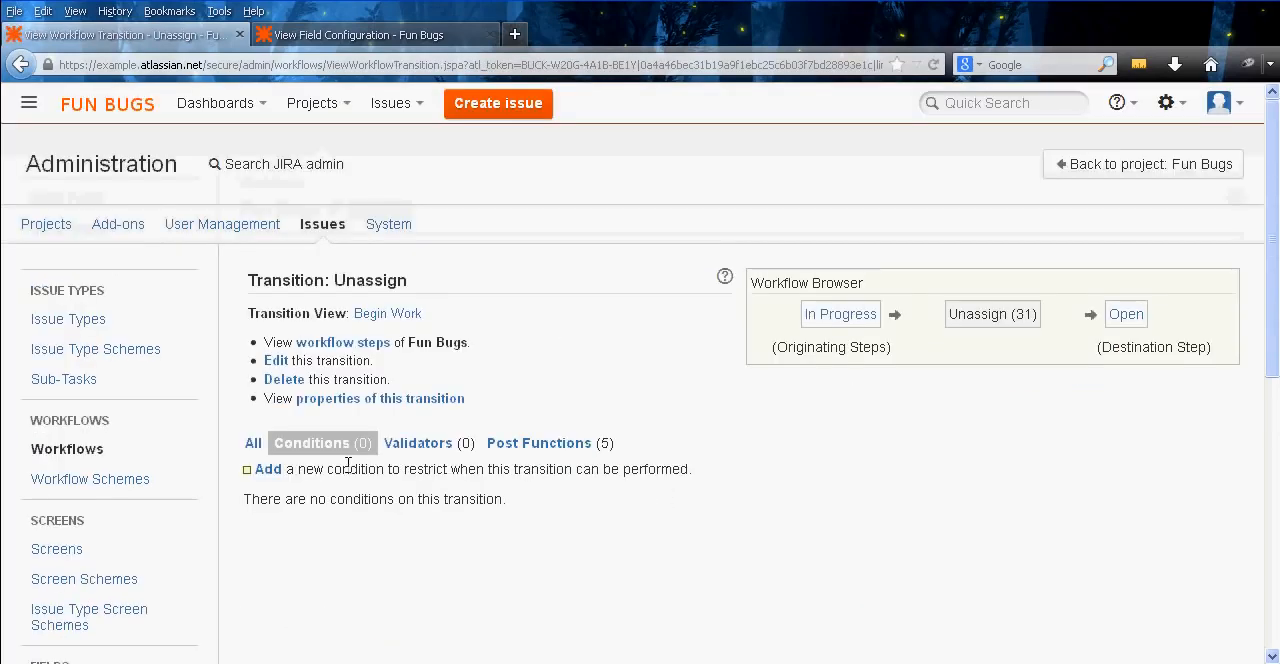
{"action": "left_click", "coordinate": [266, 469]}
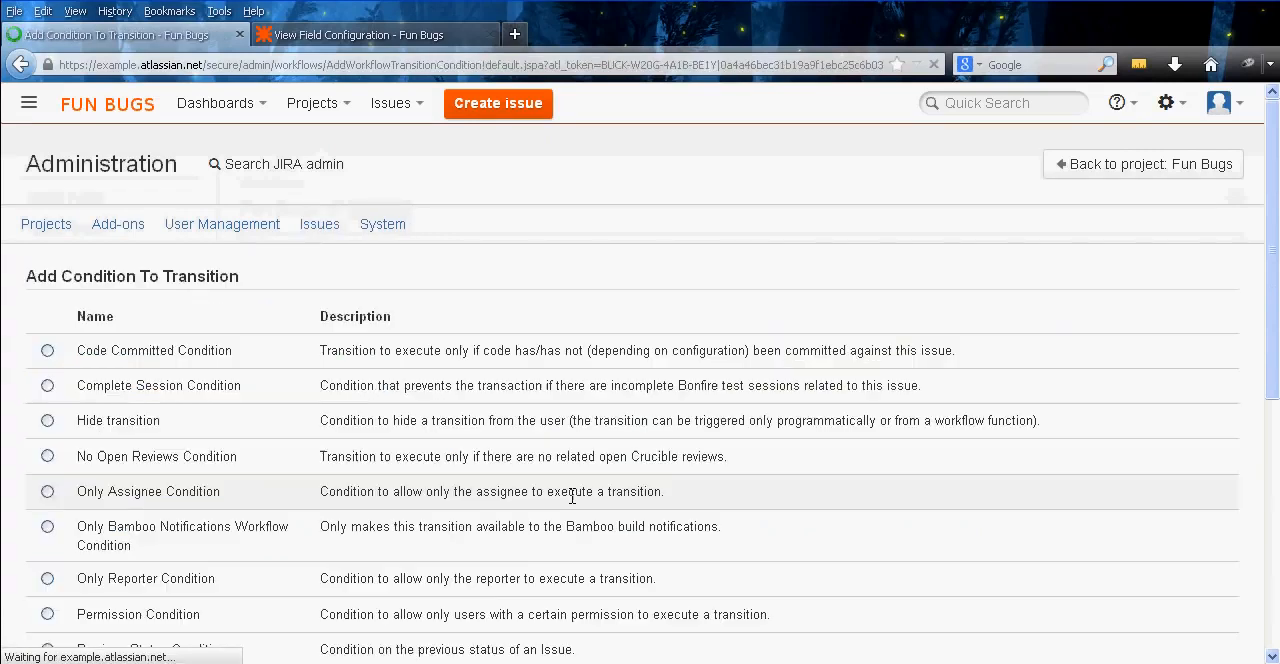
{"action": "middle_click", "coordinate": [428, 414]}
{"action": "middle_click", "coordinate": [429, 453]}
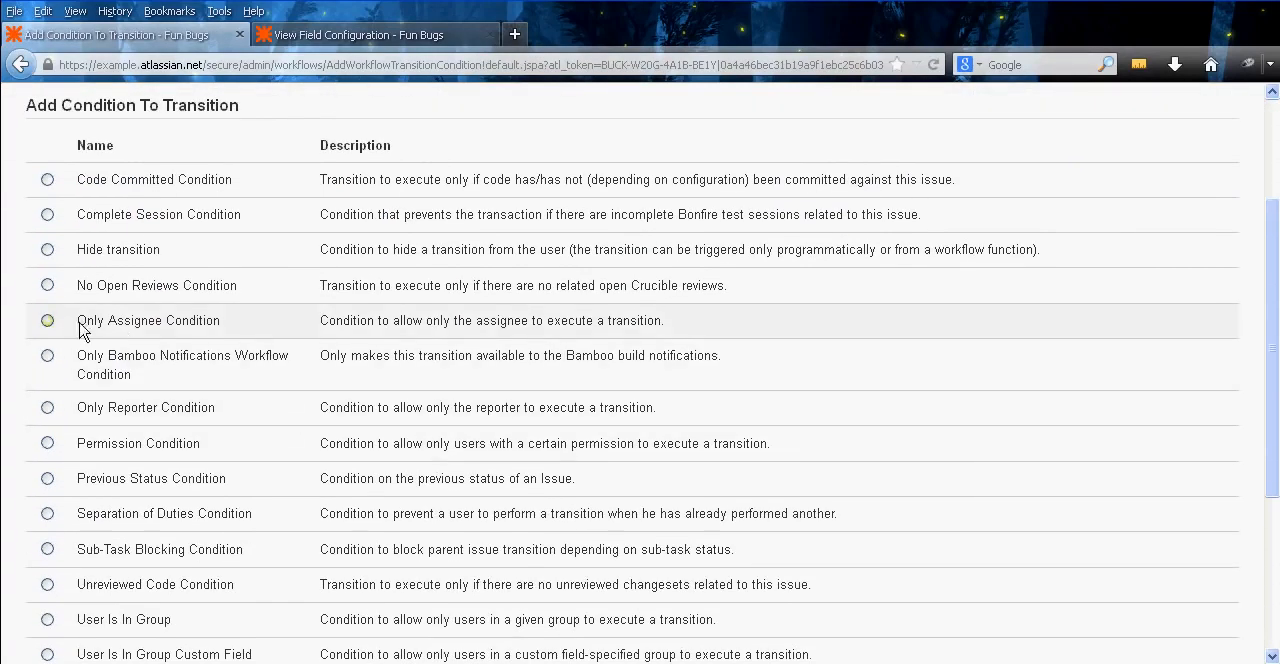
{"action": "middle_click", "coordinate": [265, 316]}
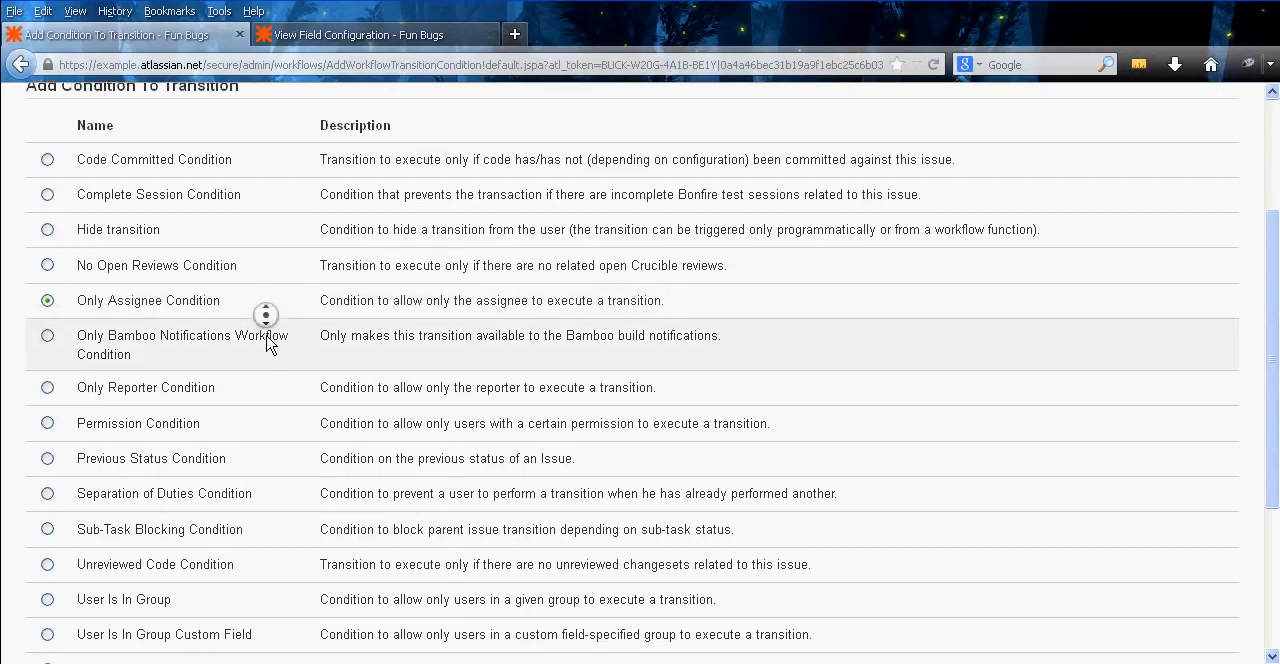
{"action": "left_click", "coordinate": [47, 484]}
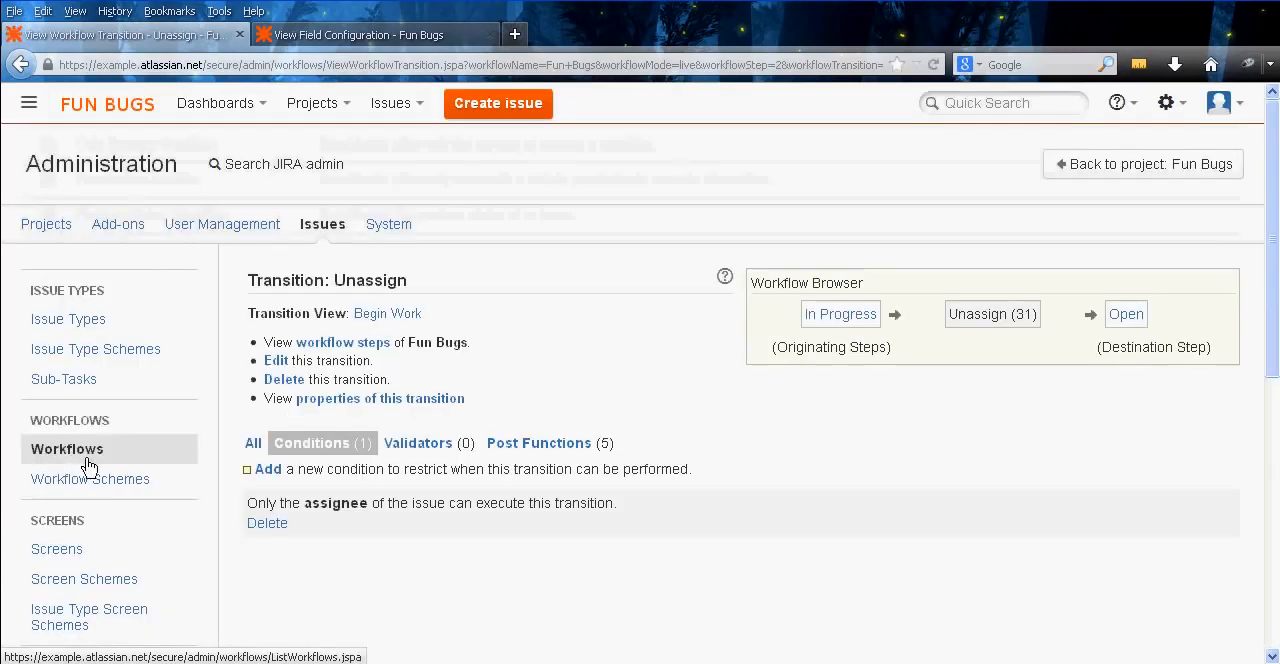
Add the Only Reporter Condition to the Unassign transition and switch the logic between its two conditions to OR
{"action": "left_click", "coordinate": [265, 472]}
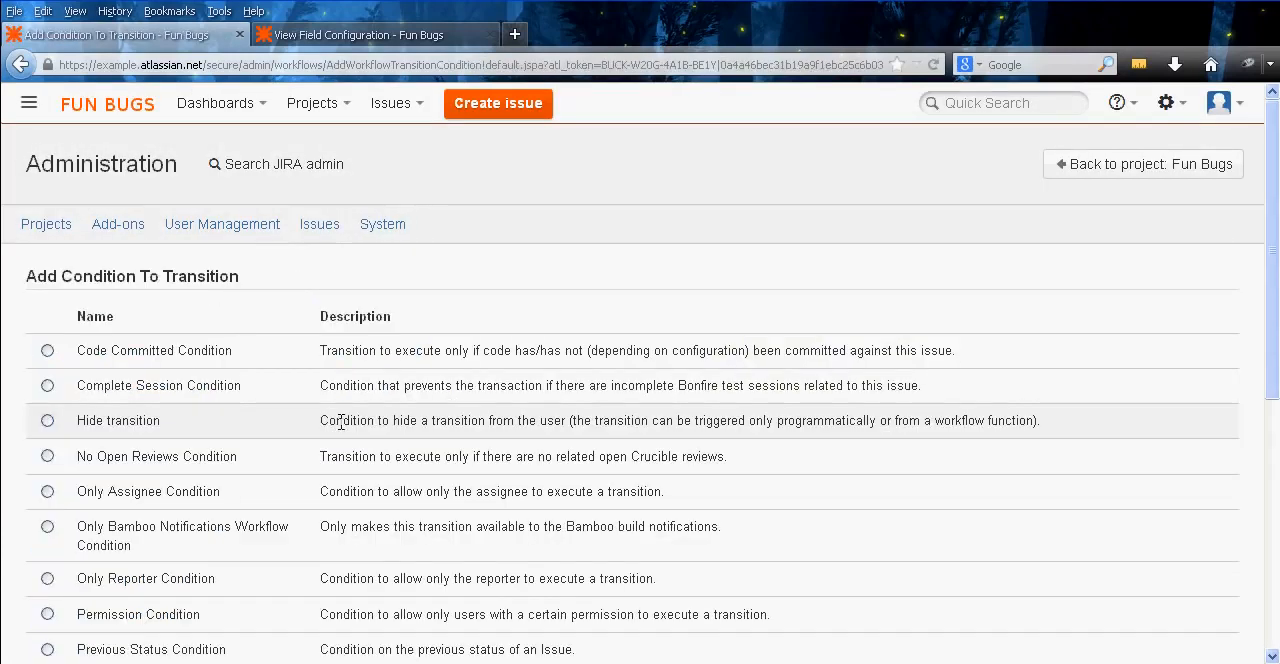
{"action": "scroll", "coordinate": [226, 414], "scroll_direction": "down", "scroll_amount": 3}
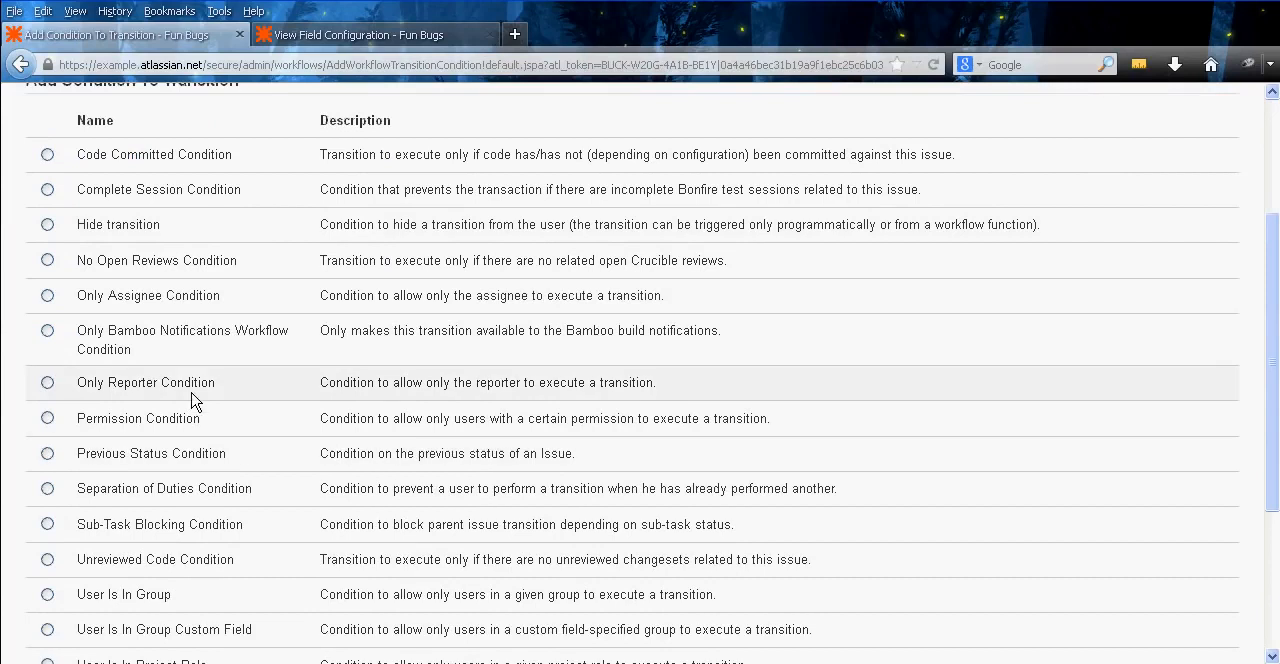
{"action": "left_click", "coordinate": [47, 383]}
{"action": "scroll", "coordinate": [265, 400], "scroll_direction": "down", "scroll_amount": 4}
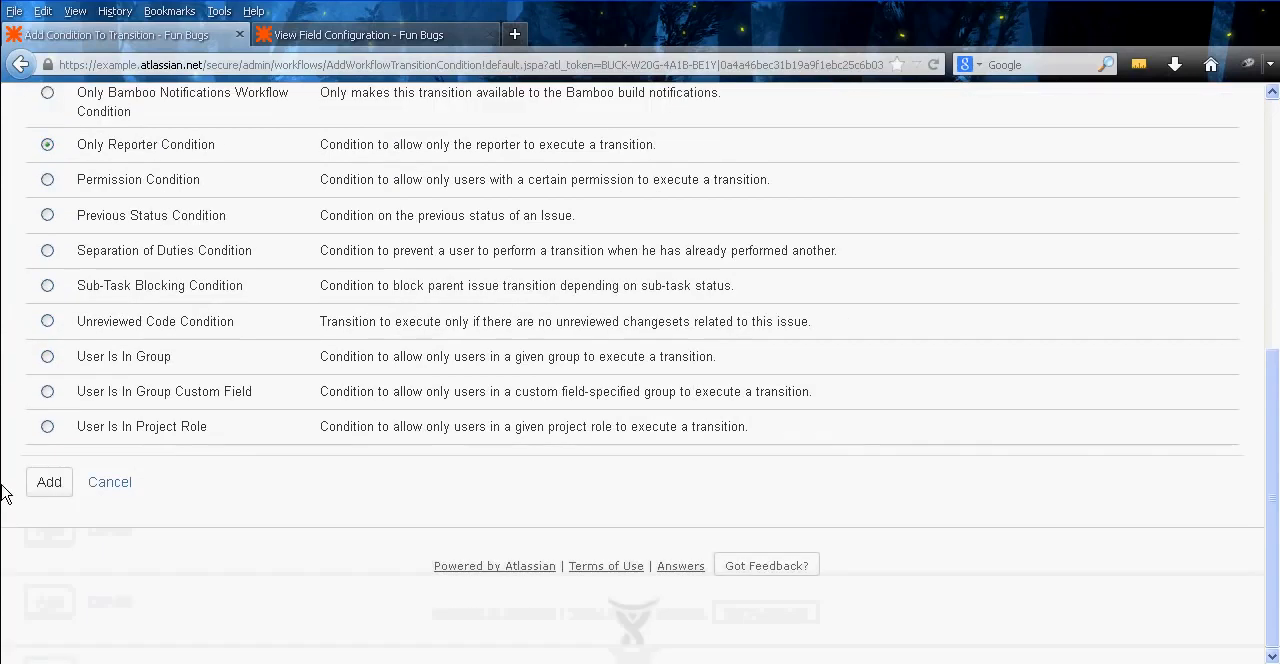
{"action": "left_click", "coordinate": [46, 486]}
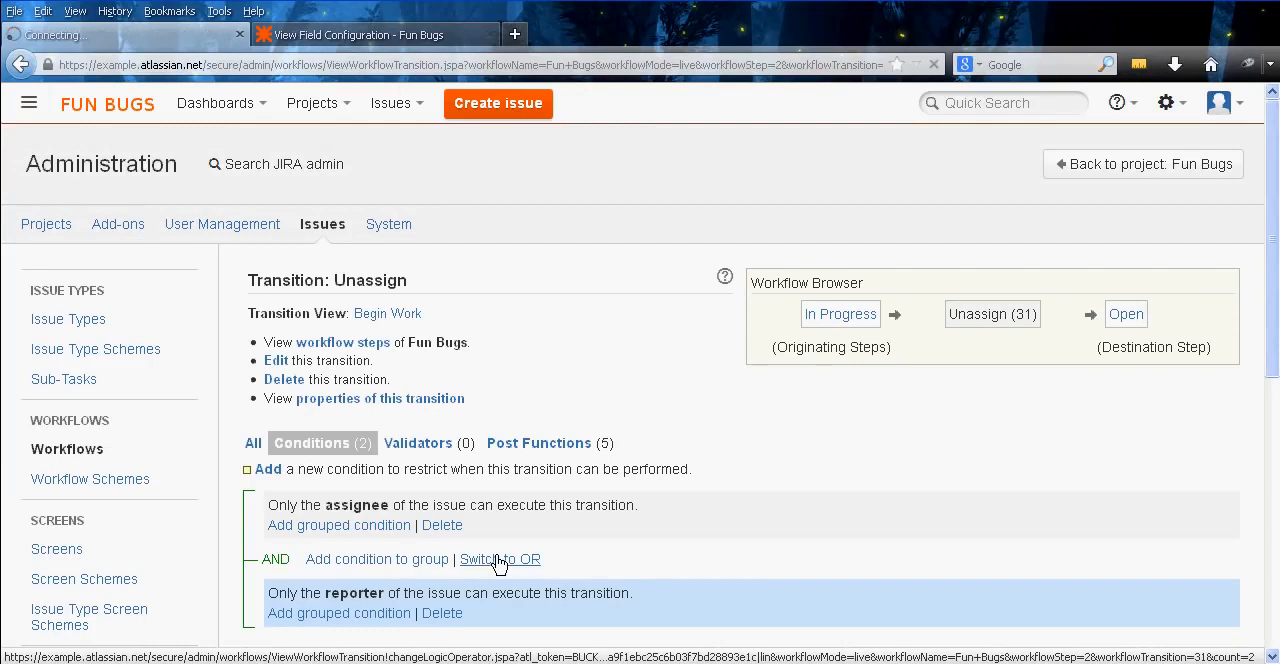
{"action": "left_click", "coordinate": [500, 559]}
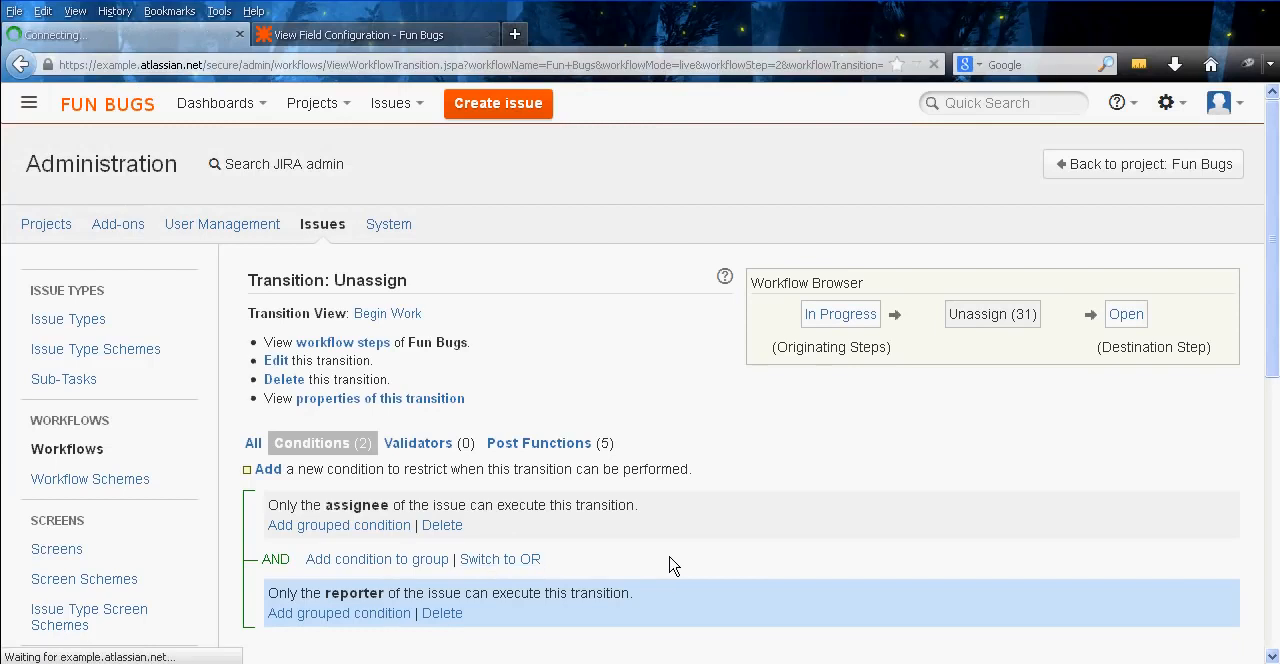
Add a User Is In Project Role condition with the Administrators role to the Unassign transition and review its conditions
{"action": "left_click", "coordinate": [276, 472]}
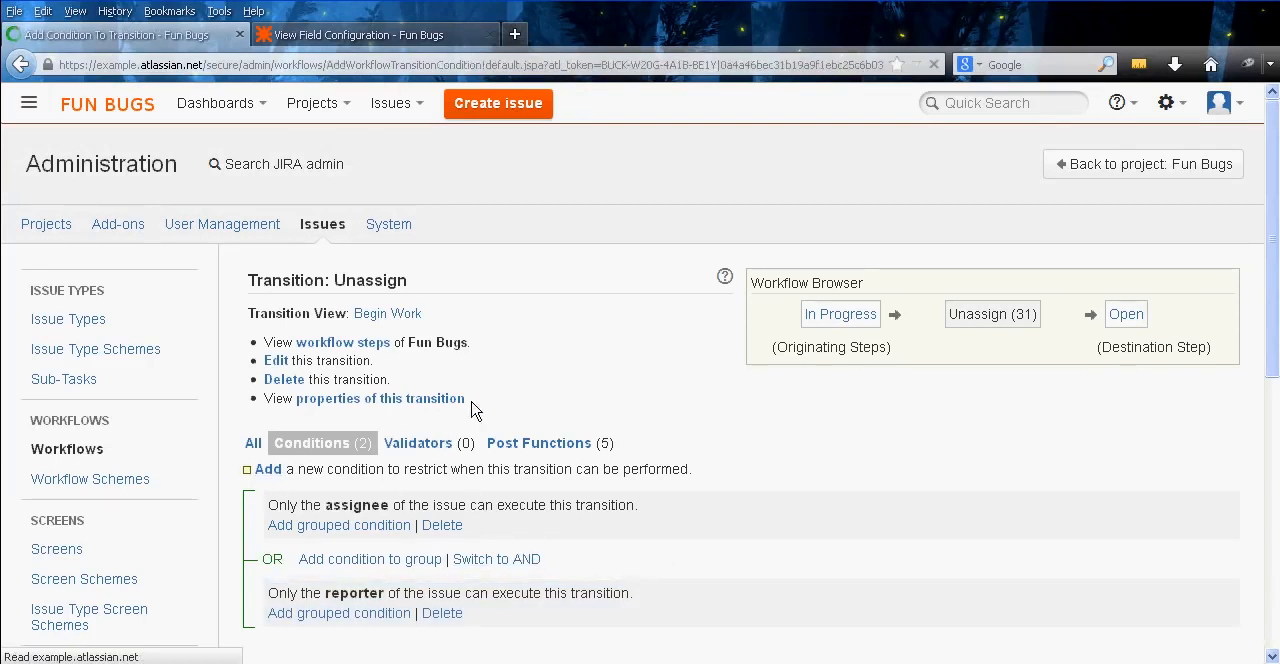
{"action": "scroll", "coordinate": [685, 319], "scroll_direction": "down", "scroll_amount": 3}
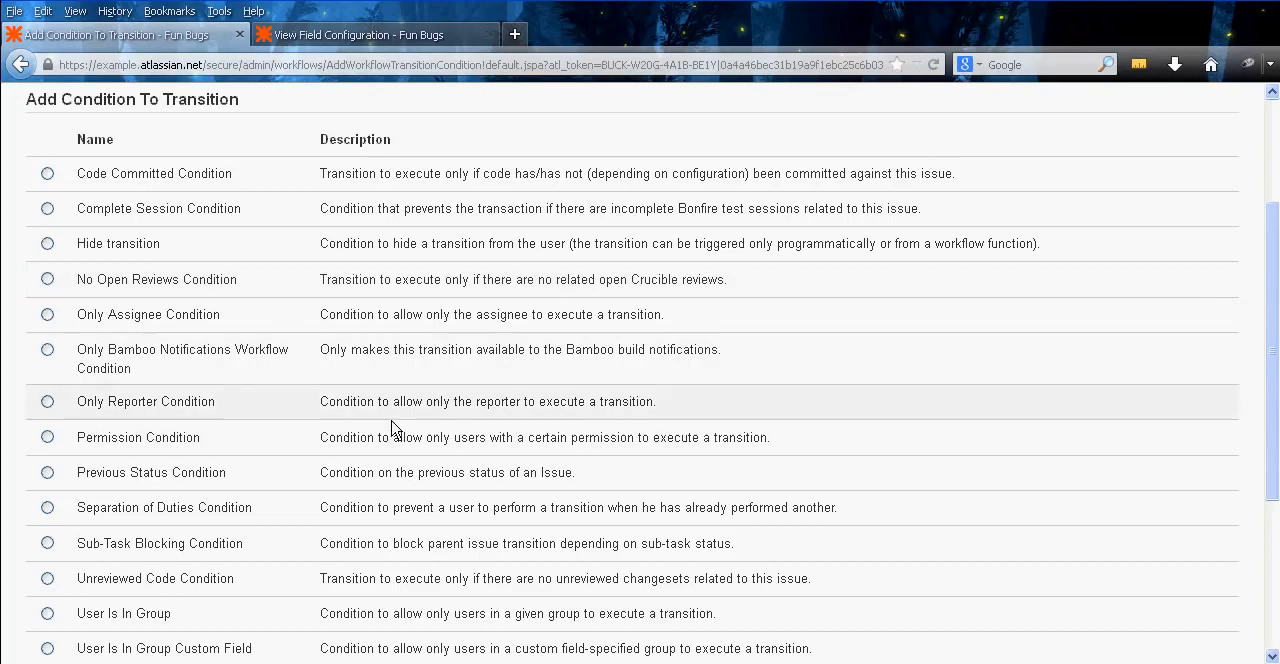
{"action": "middle_click", "coordinate": [265, 397]}
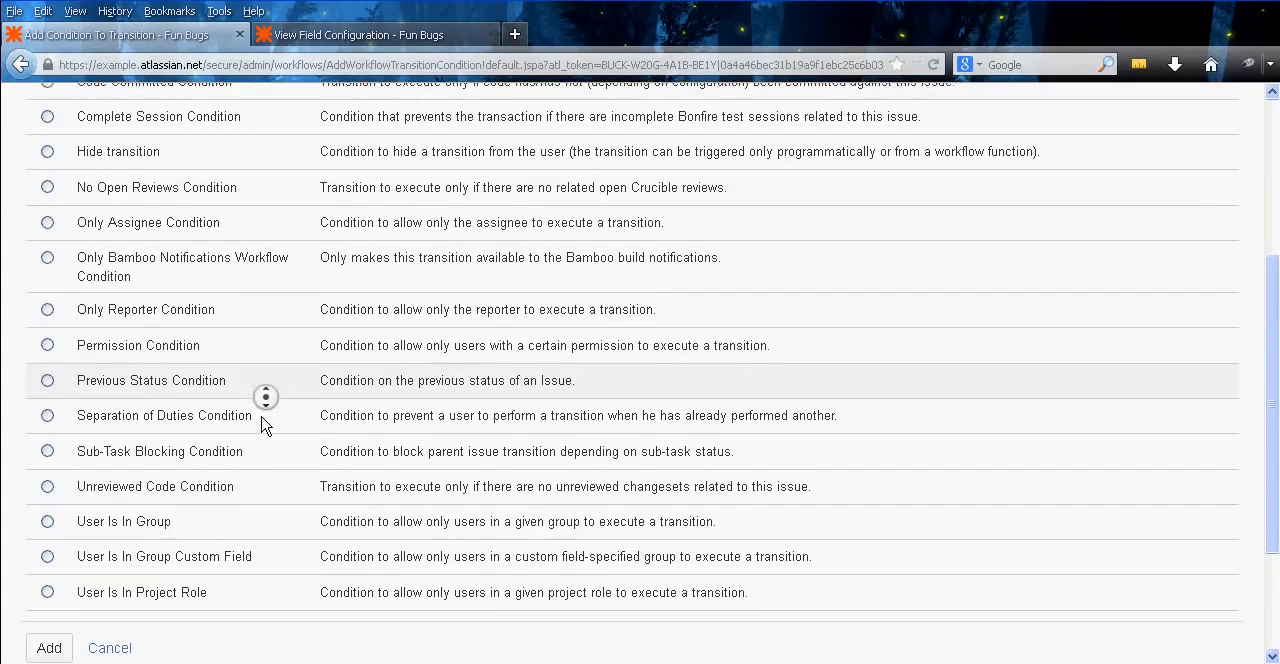
{"action": "left_click", "coordinate": [163, 430]}
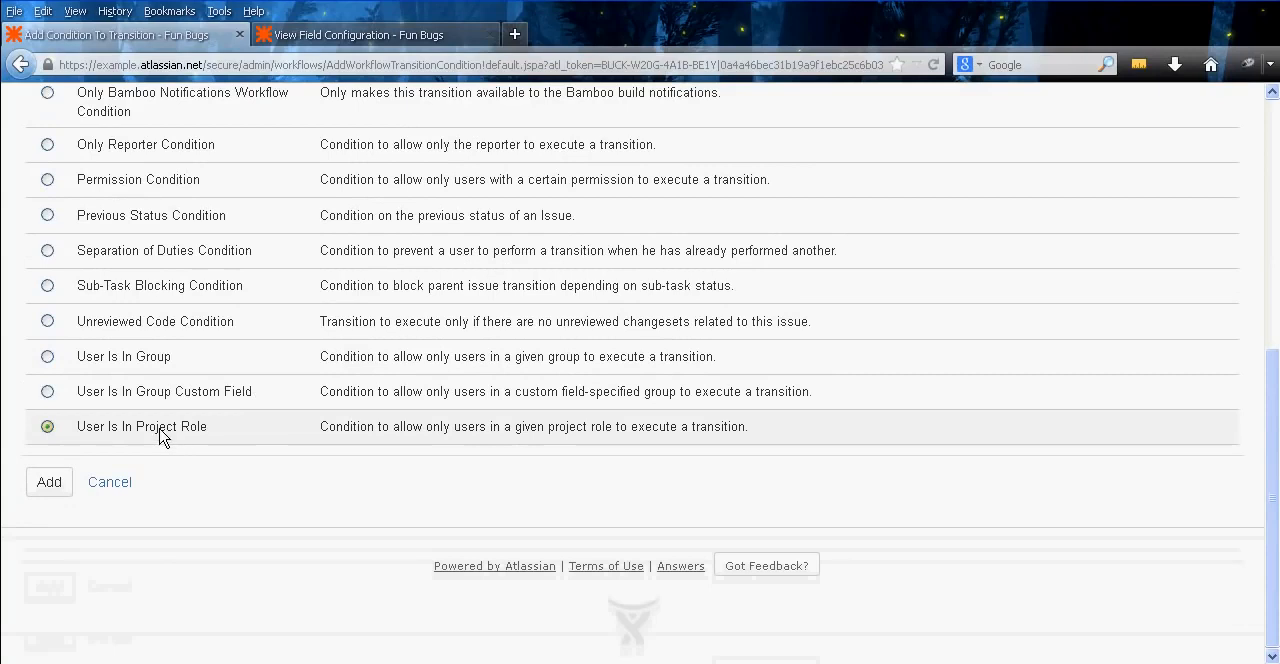
{"action": "left_click", "coordinate": [55, 486]}
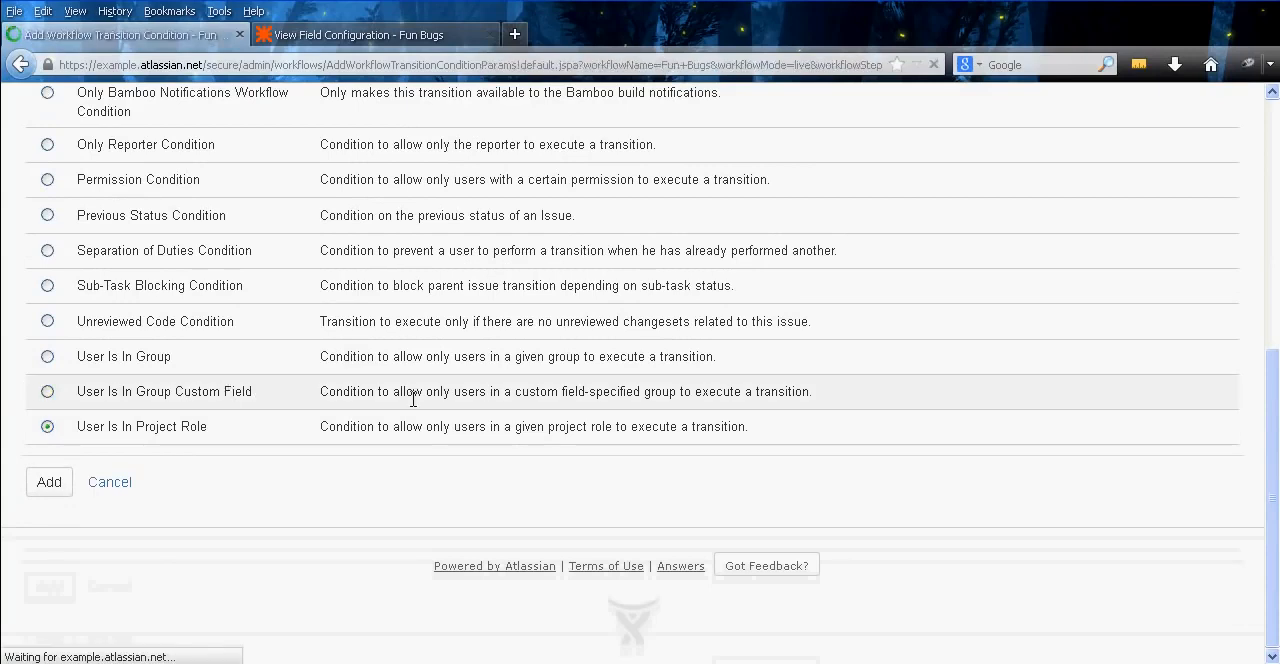
{"action": "left_click", "coordinate": [537, 409]}
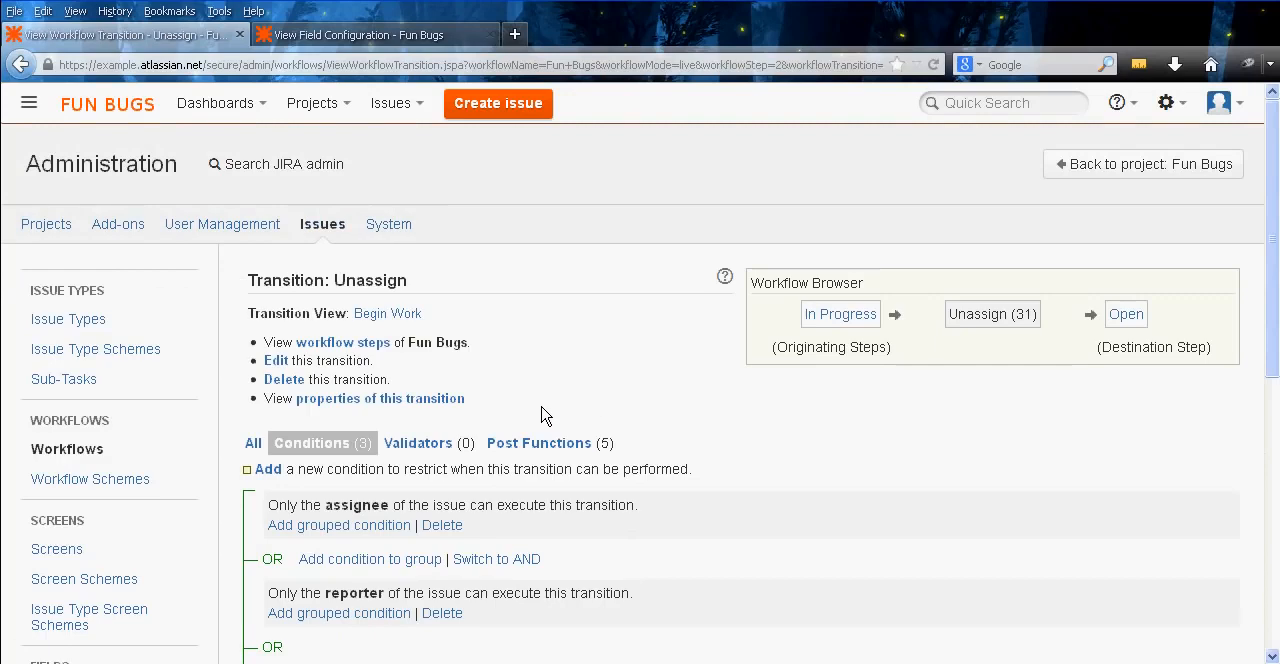
{"action": "middle_click", "coordinate": [686, 358]}
{"action": "middle_click", "coordinate": [674, 409]}
{"action": "middle_click", "coordinate": [728, 447]}
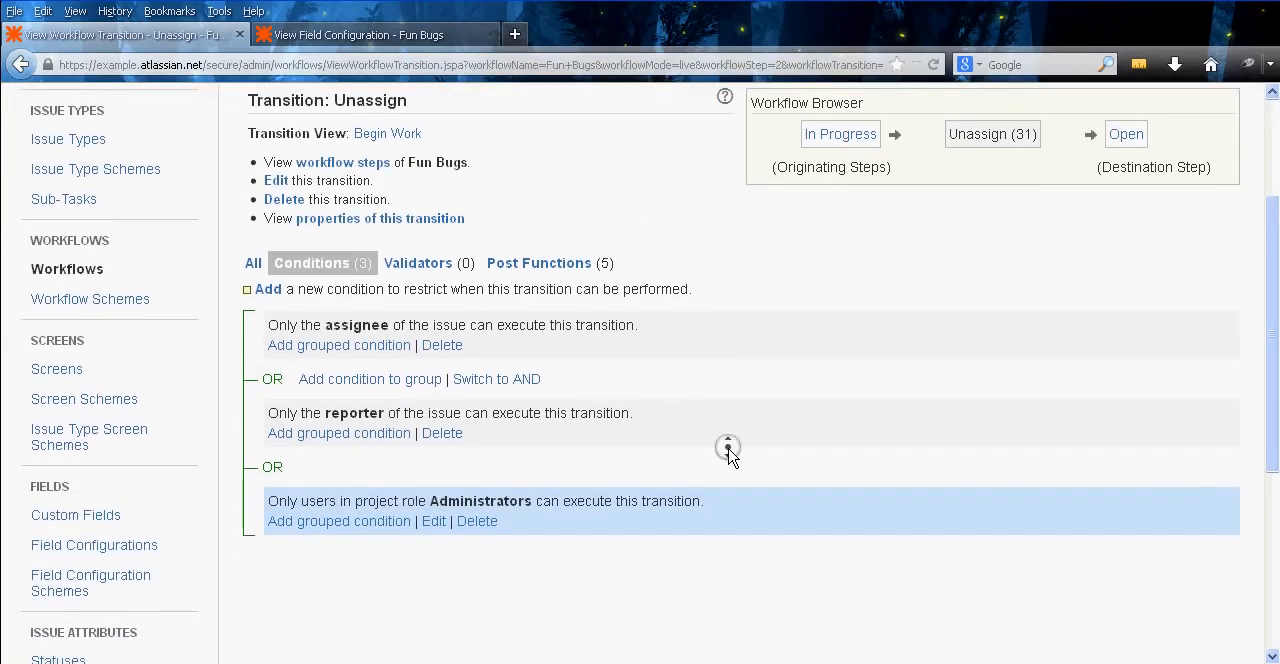
{"action": "middle_click", "coordinate": [720, 402]}
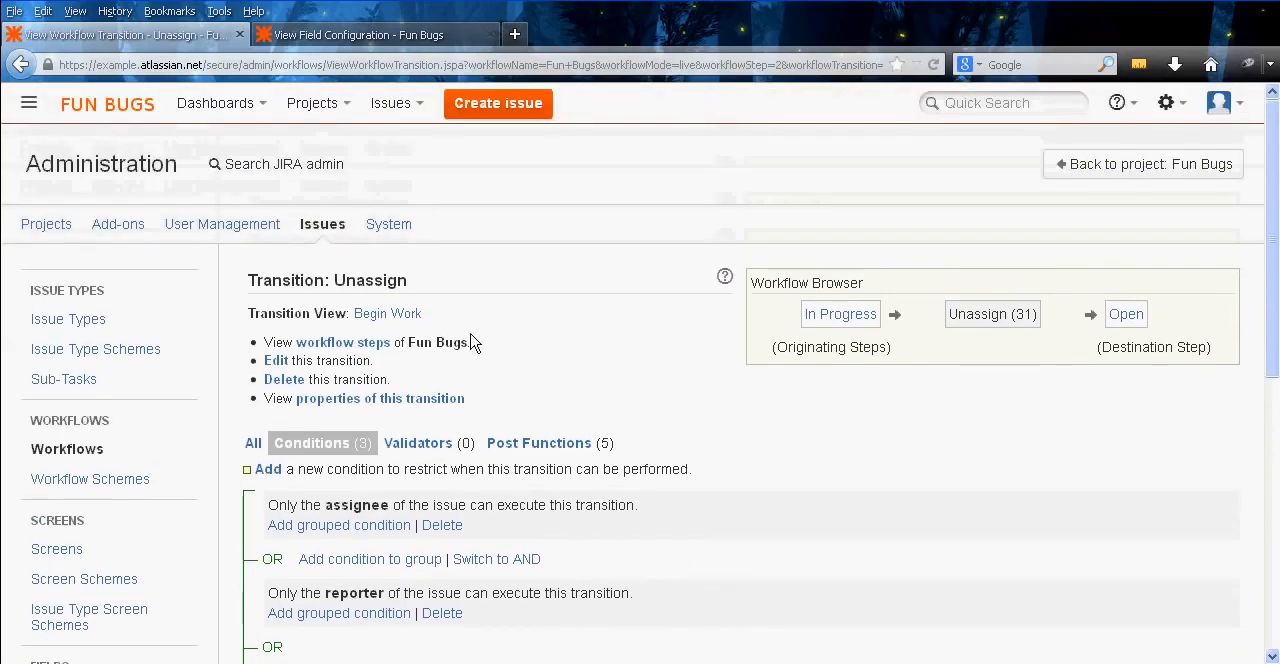
Close the View Field Configuration tab and open the inactive Fun Bugs workflow for editing from the workflows list
{"action": "left_click", "coordinate": [357, 38]}
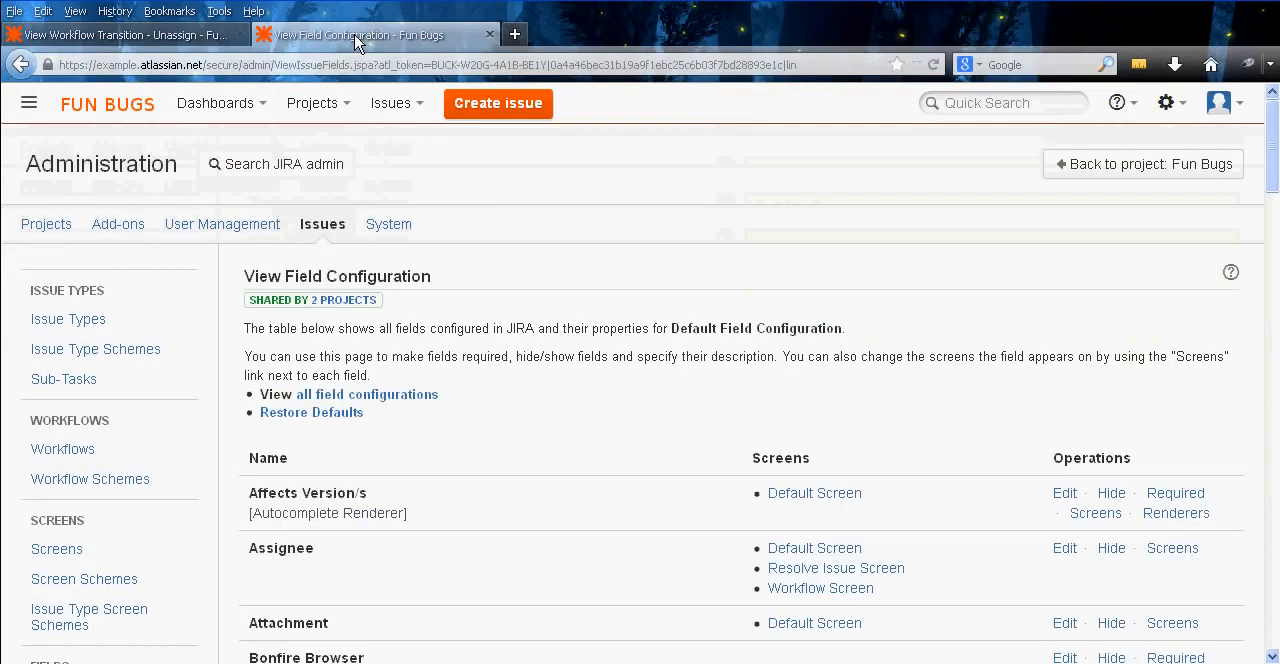
{"action": "middle_click", "coordinate": [357, 38]}
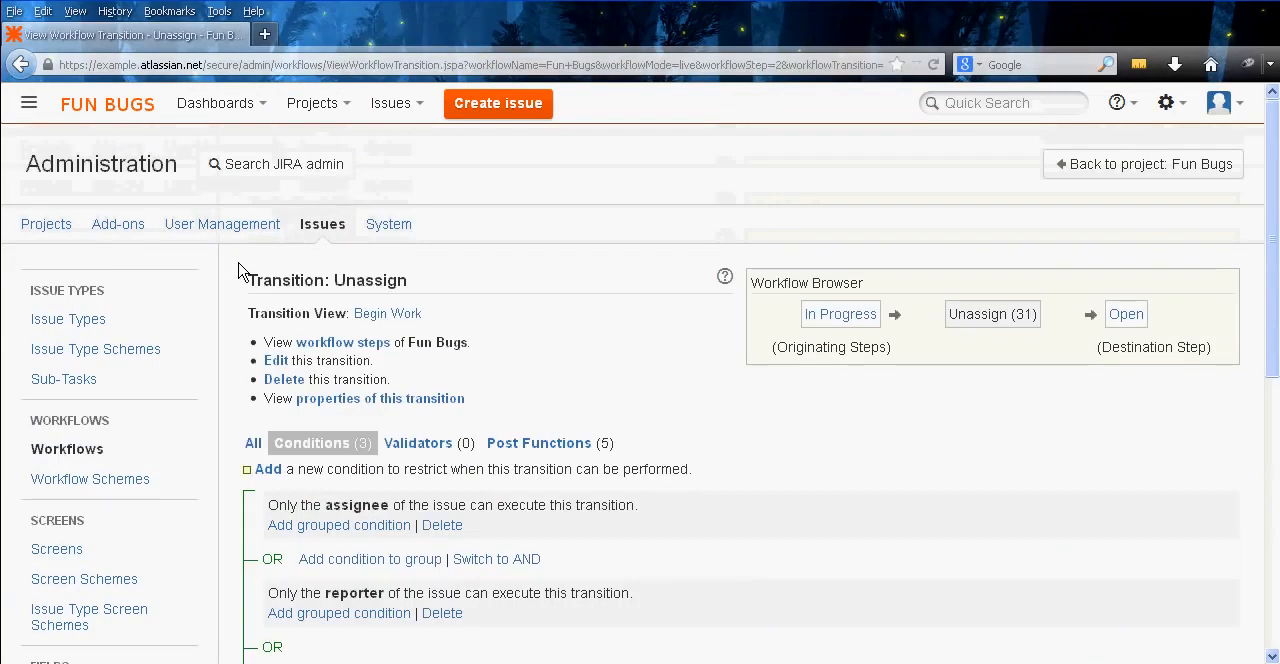
{"action": "left_click", "coordinate": [68, 450]}
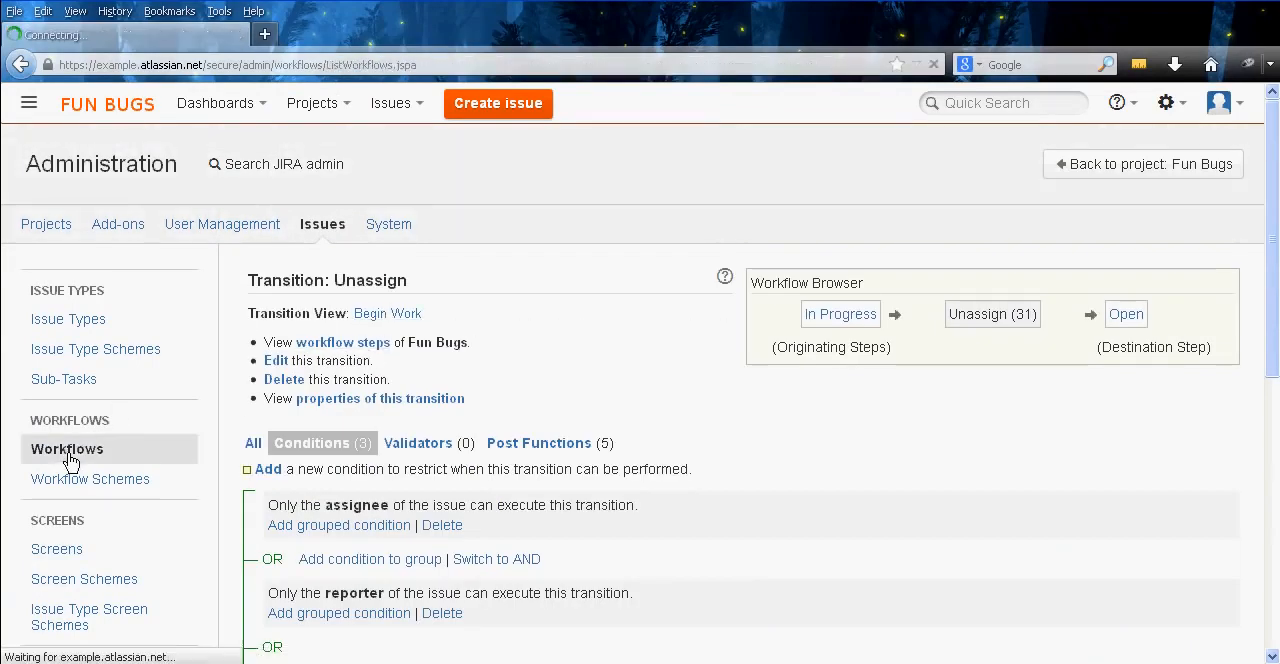
{"action": "scroll", "coordinate": [491, 443], "scroll_direction": "down", "scroll_amount": 3}
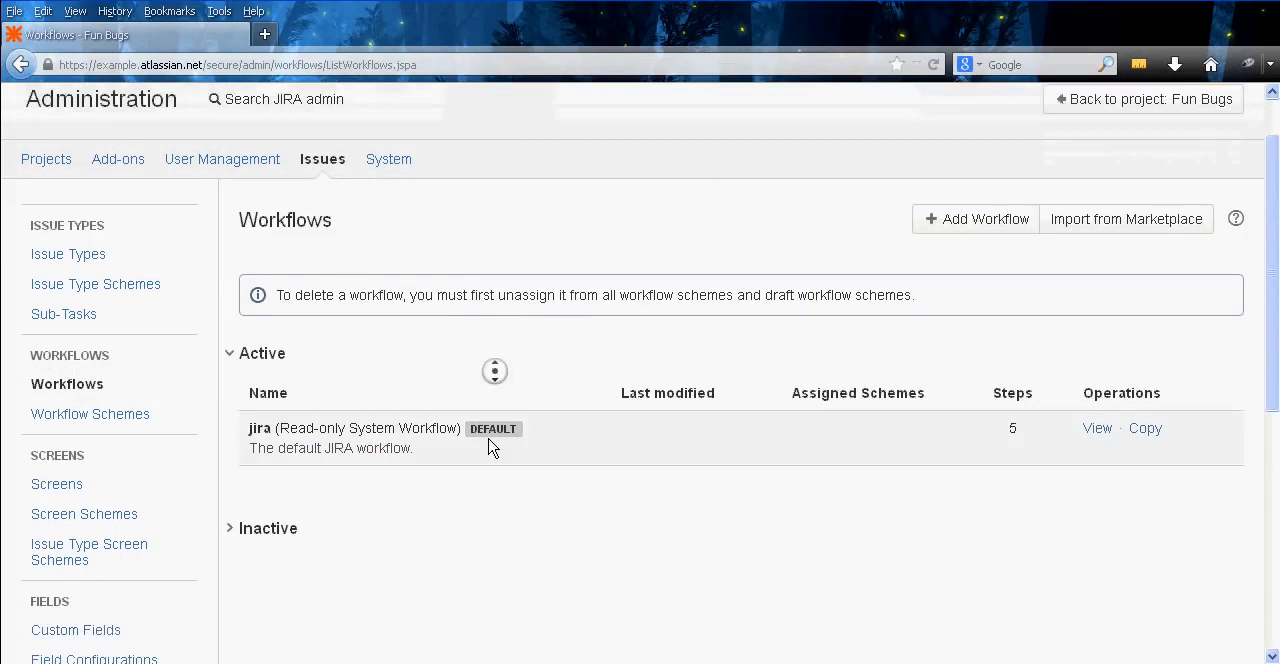
{"action": "left_click", "coordinate": [245, 378]}
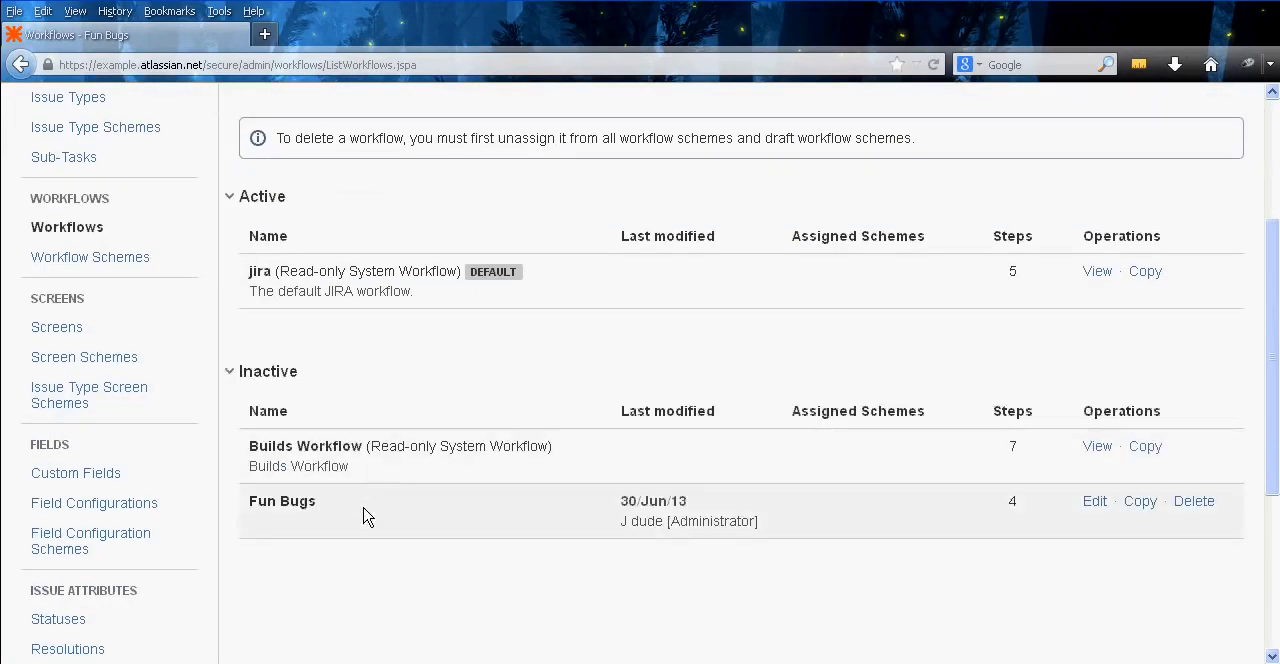
{"action": "left_click", "coordinate": [1106, 510]}
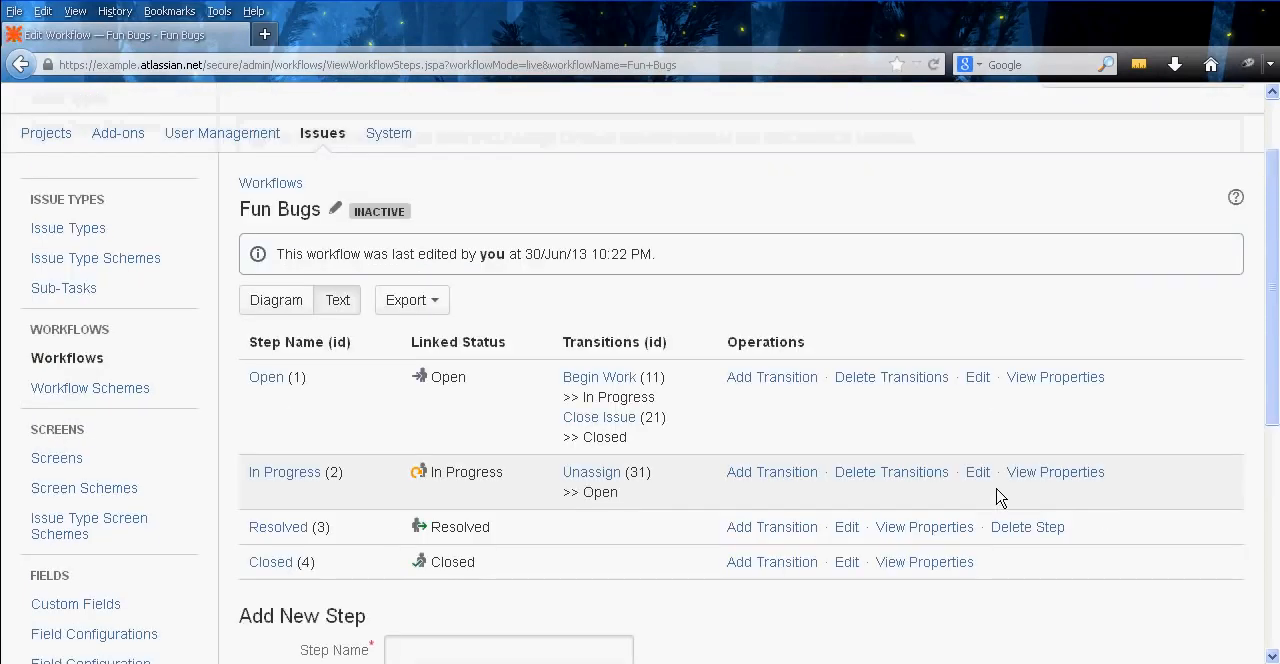
{"action": "middle_click", "coordinate": [698, 416]}
{"action": "middle_click", "coordinate": [691, 437]}
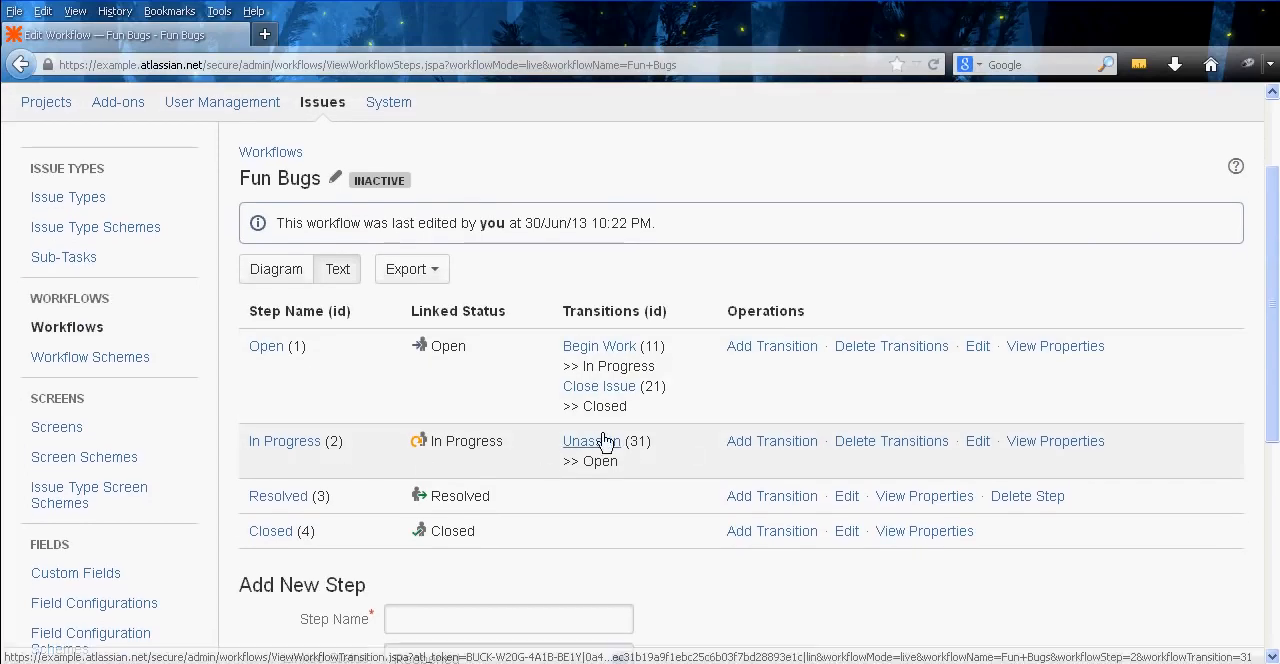
Fill in a new transition from In Progress named Resolve Issue, with Resolved as destination step and Resolve Issue Screen as transition view
{"action": "left_click", "coordinate": [772, 441]}
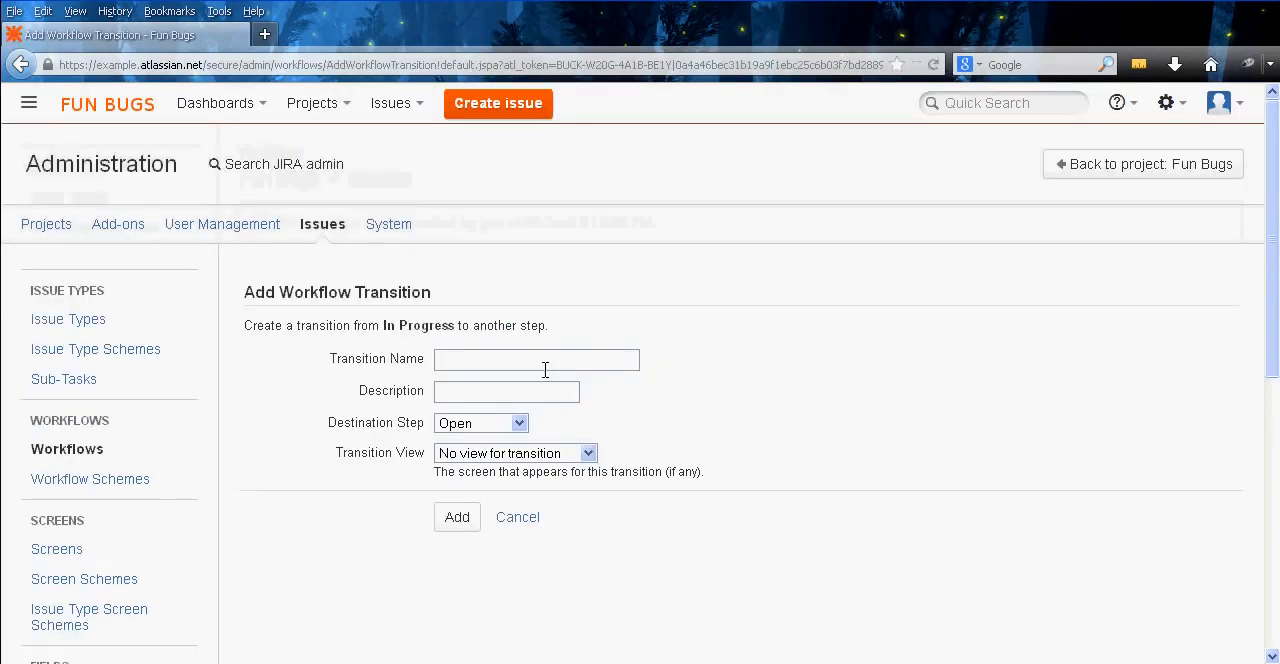
{"action": "type", "text": "Resolv"}
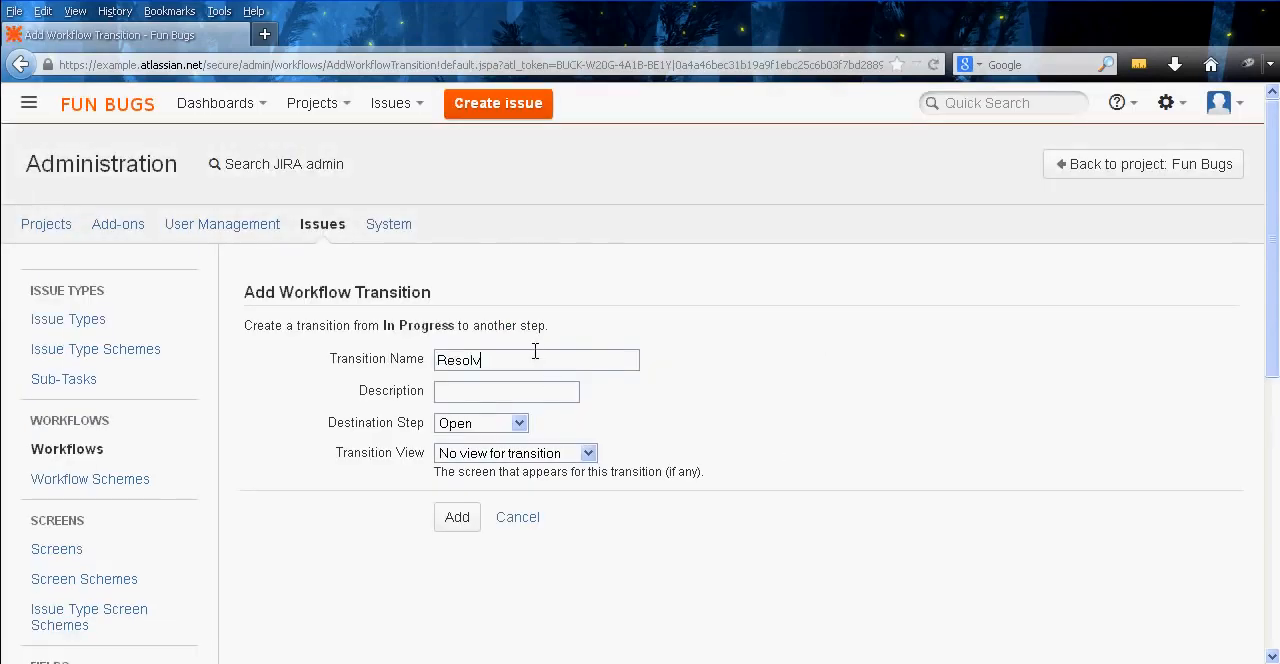
{"action": "key", "text": "Tab"}
{"action": "key", "text": "Tab"}
{"action": "key", "text": "Down"}
{"action": "key", "text": "Down"}
{"action": "key", "text": "Tab"}
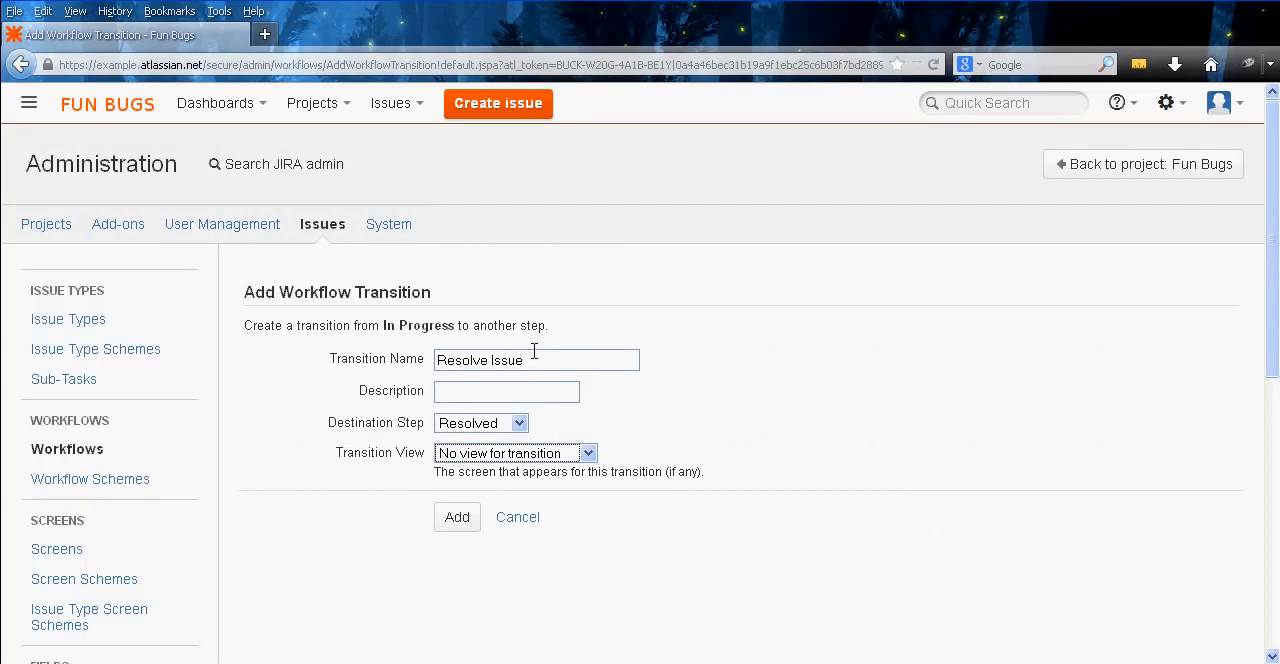
{"action": "left_click", "coordinate": [577, 457]}
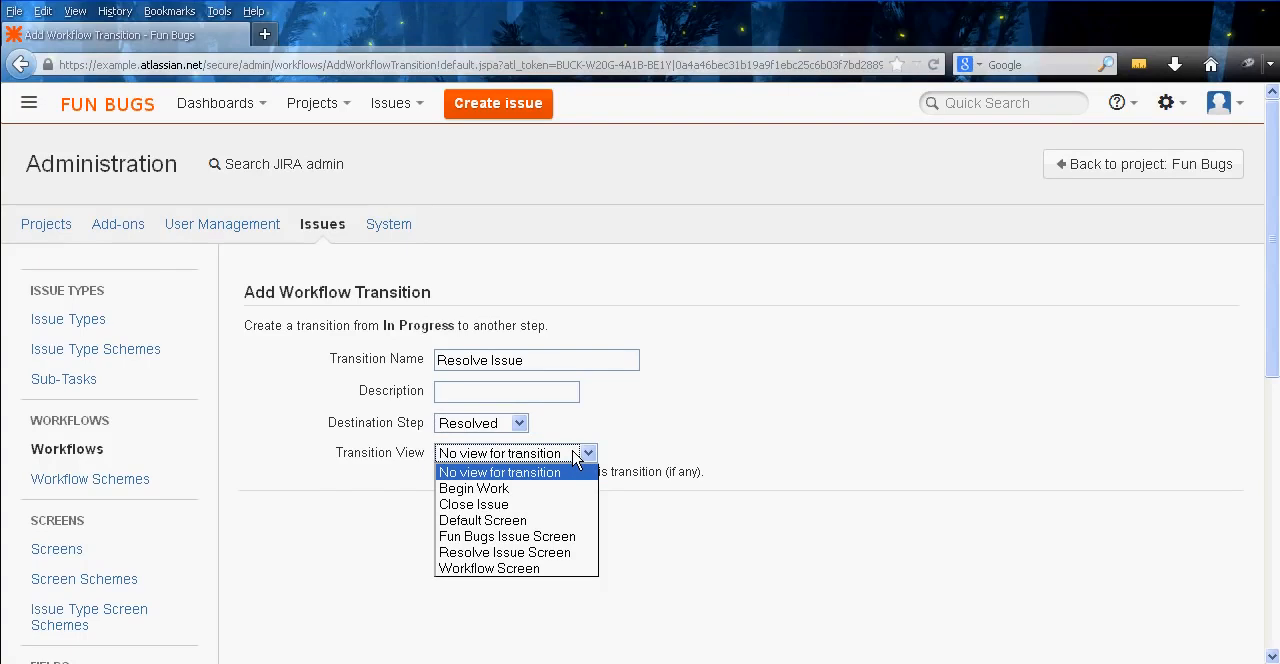
{"action": "left_click", "coordinate": [583, 553]}
Open the Screens page in a new tab and open the configuration of the Resolve Issue Screen
{"action": "scroll", "coordinate": [180, 495], "scroll_direction": "down", "scroll_amount": 1}
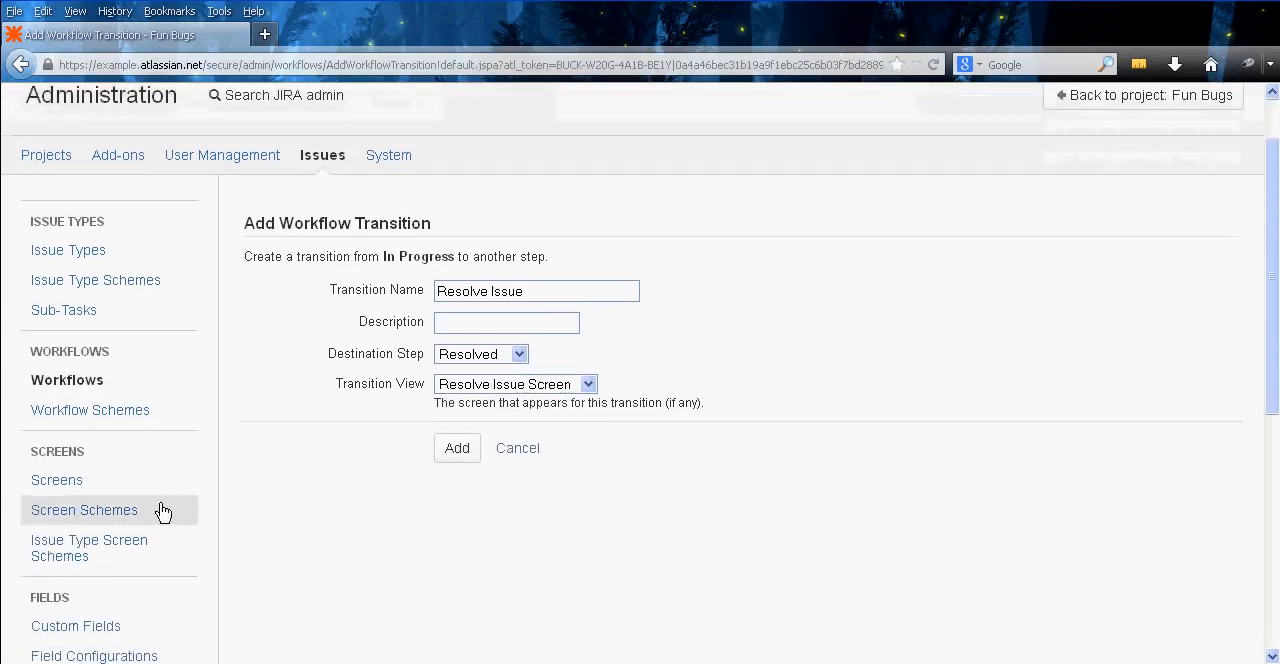
{"action": "right_click", "coordinate": [63, 525]}
{"action": "right_click", "coordinate": [78, 468]}
{"action": "left_click", "coordinate": [108, 490]}
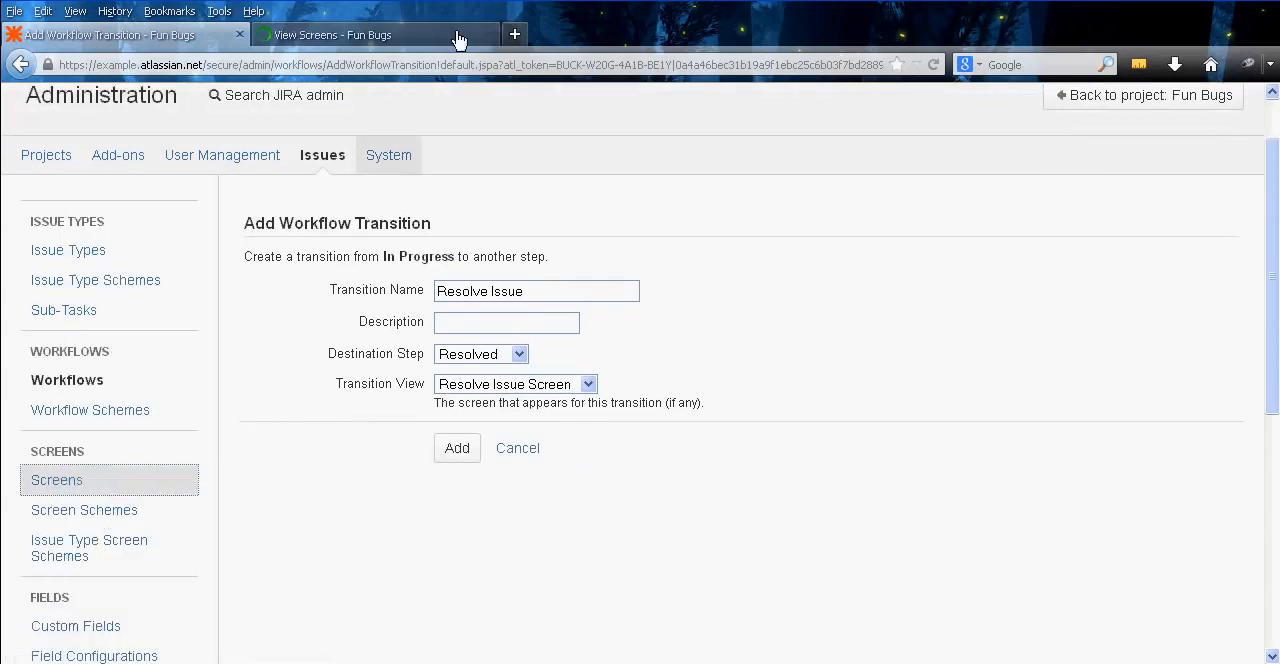
{"action": "left_click", "coordinate": [458, 38]}
{"action": "scroll", "coordinate": [491, 308], "scroll_direction": "down", "scroll_amount": 5}
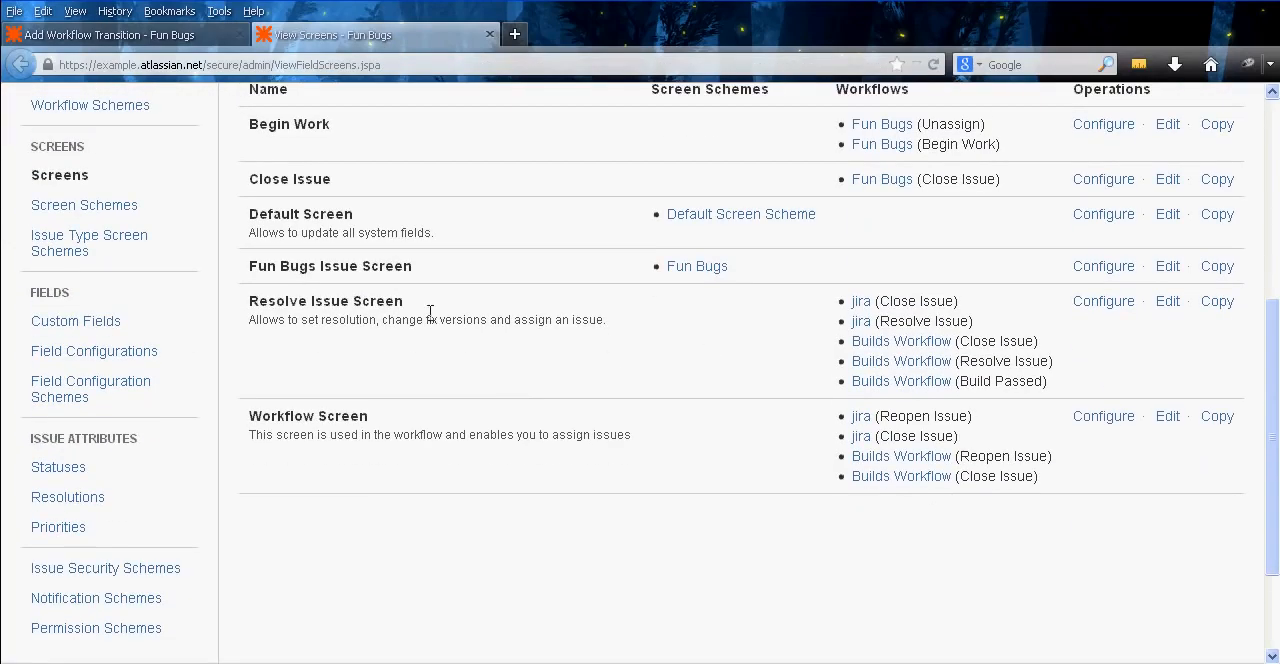
{"action": "left_click", "coordinate": [1112, 303]}
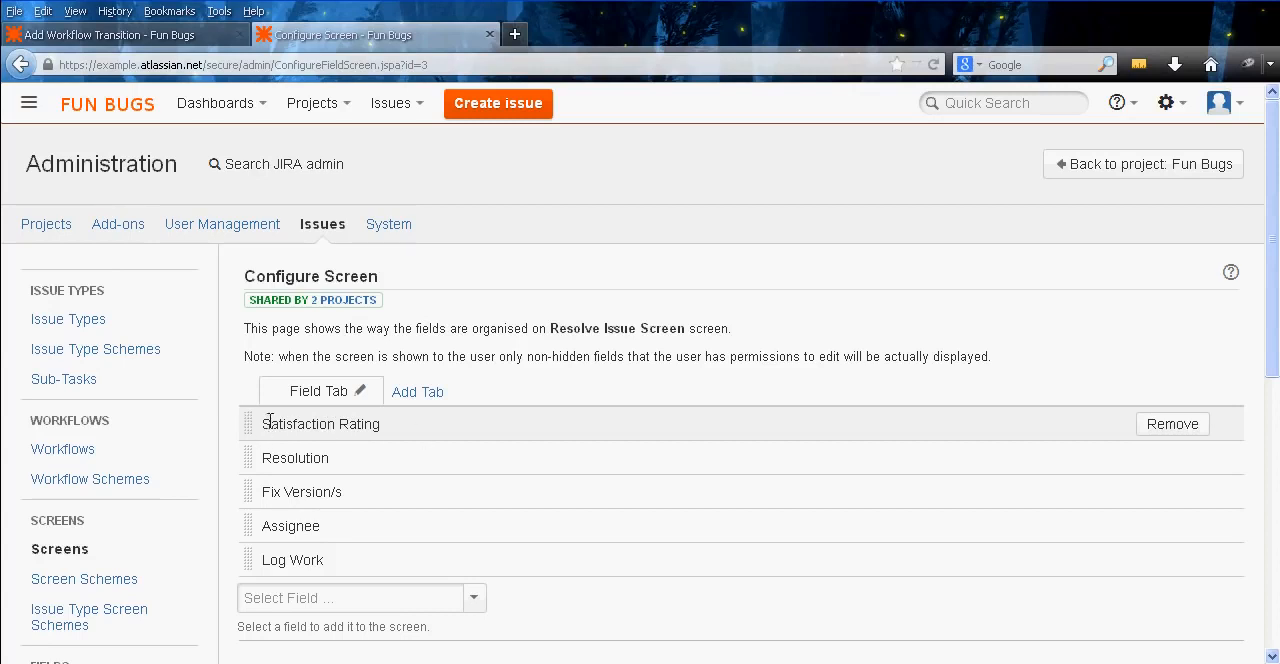
Remove the Satisfaction Rating field from the Resolve Issue Screen and review its remaining fields
{"action": "left_click_drag", "start_coordinate": [264, 424], "coordinate": [408, 432]}
{"action": "left_click", "coordinate": [409, 432]}
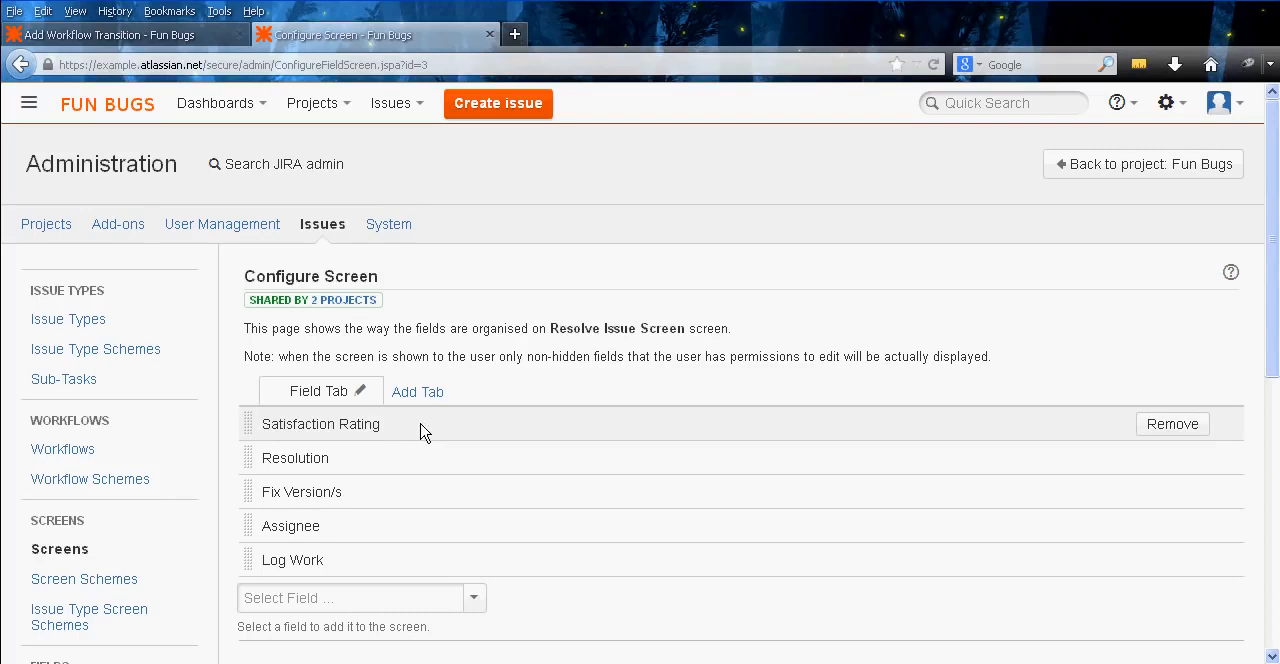
{"action": "left_click", "coordinate": [1172, 424]}
{"action": "middle_click", "coordinate": [1000, 356]}
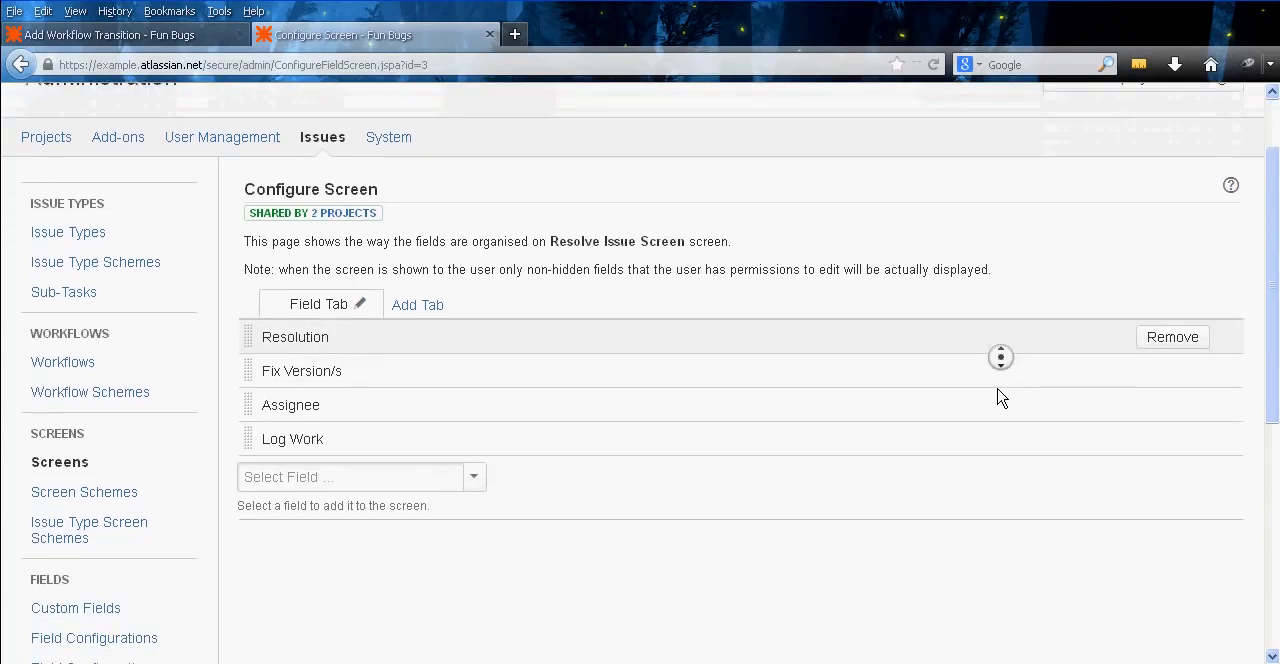
{"action": "middle_click", "coordinate": [998, 392]}
{"action": "mouse_move", "coordinate": [897, 446]}
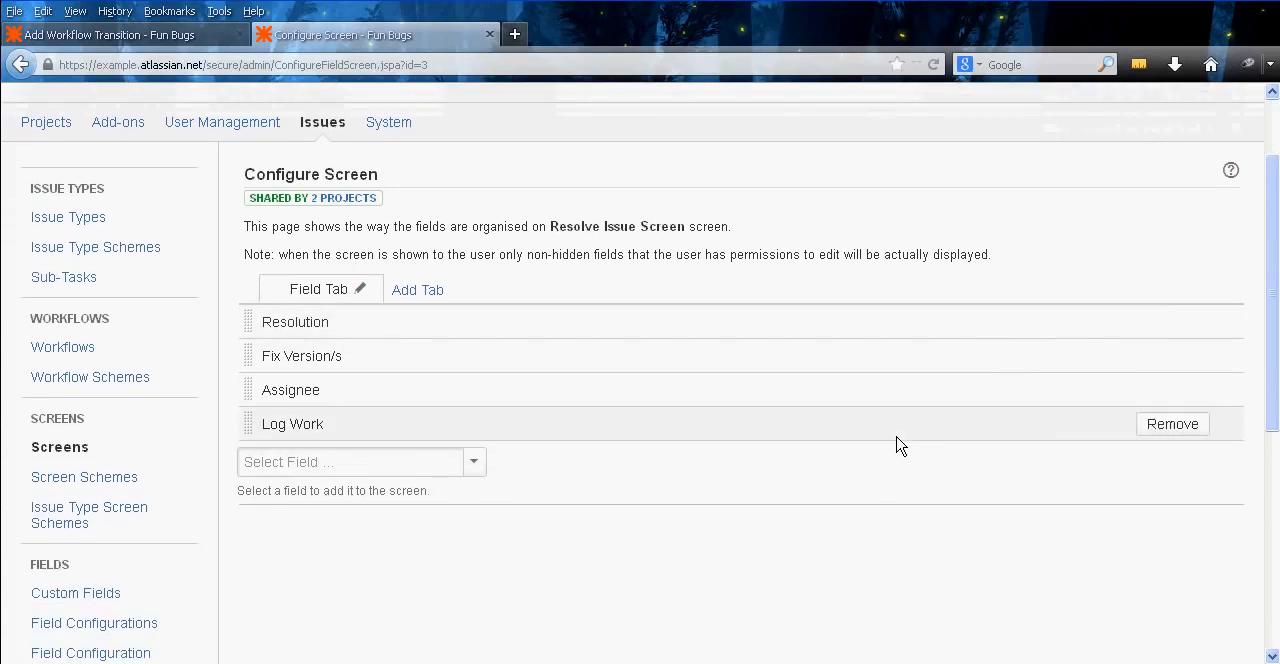
{"action": "mouse_move", "coordinate": [752, 352]}
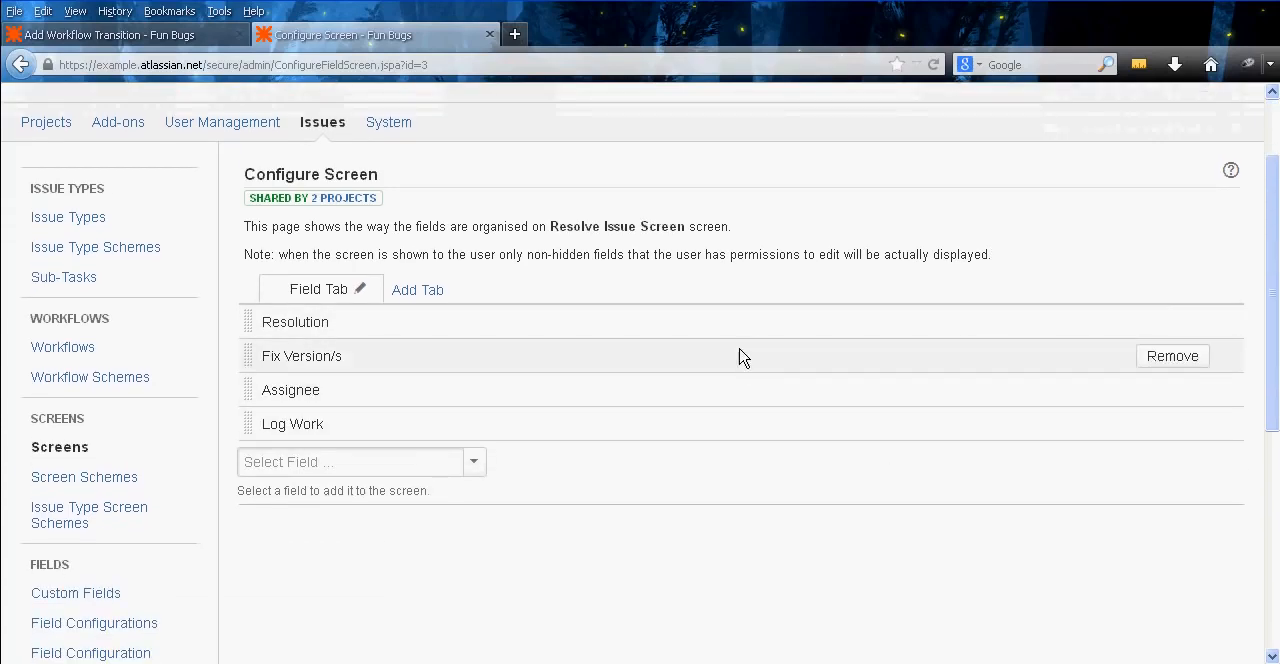
{"action": "middle_click", "coordinate": [827, 490]}
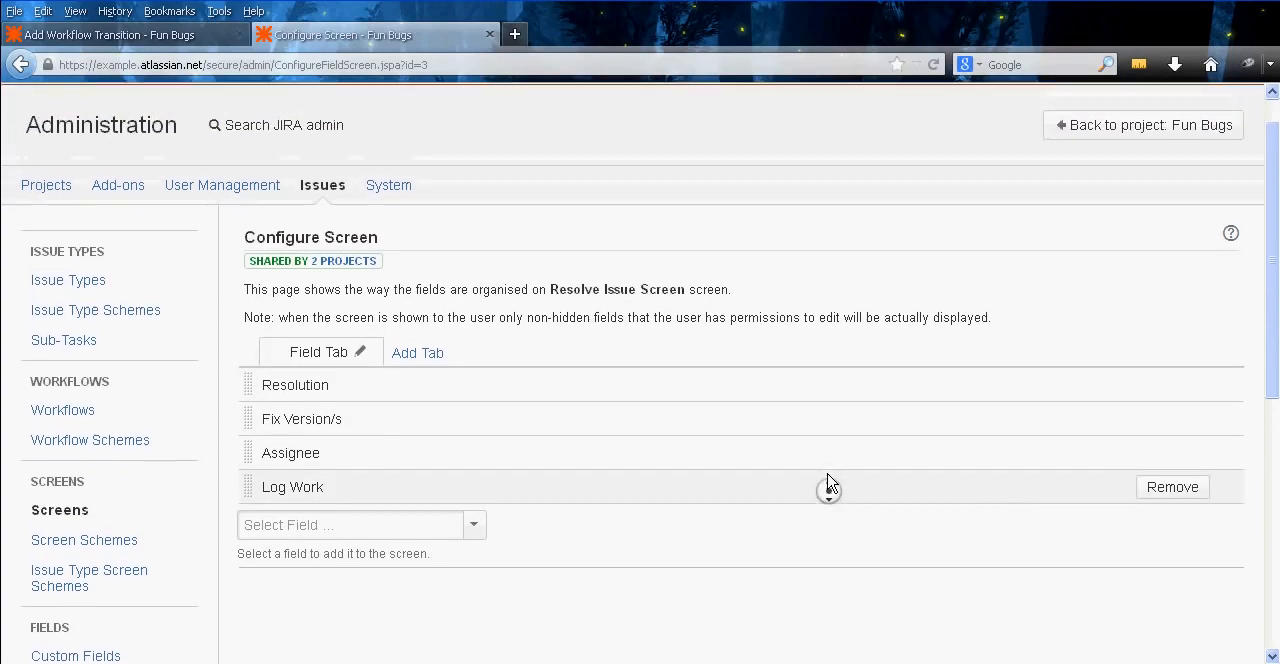
Add the Satisfaction Rating field back to the Resolve Issue Screen and move it to the top of the field list
{"action": "left_click", "coordinate": [378, 547]}
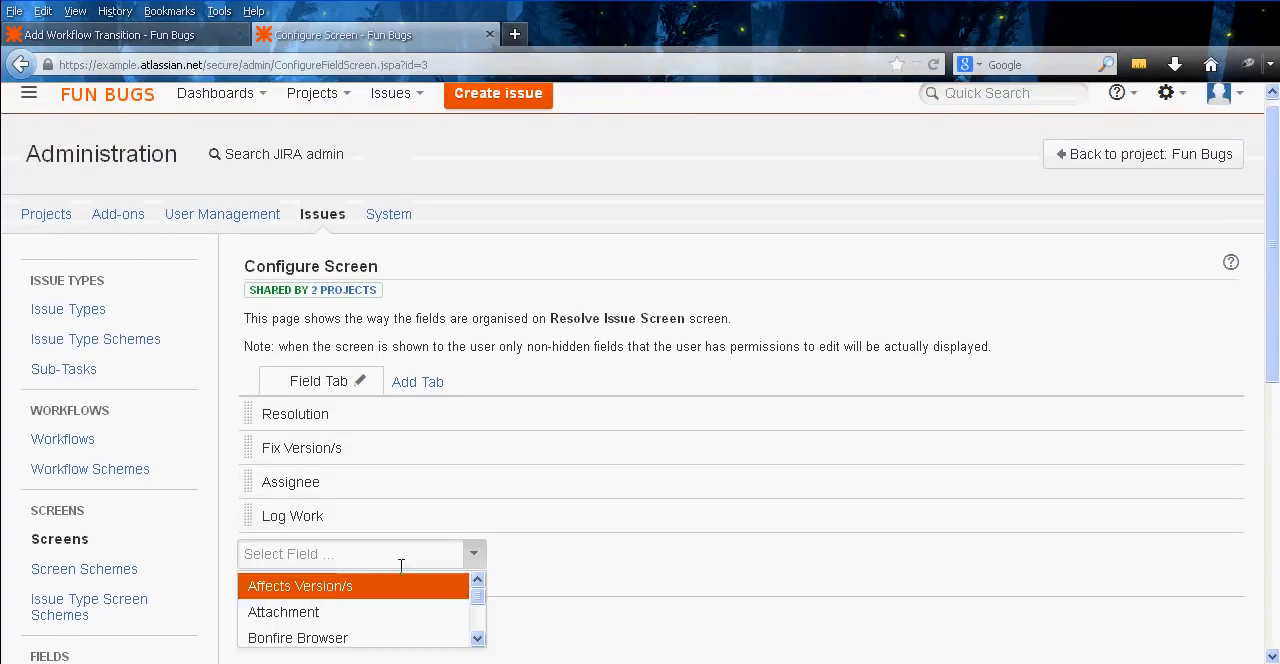
{"action": "type", "text": "S"}
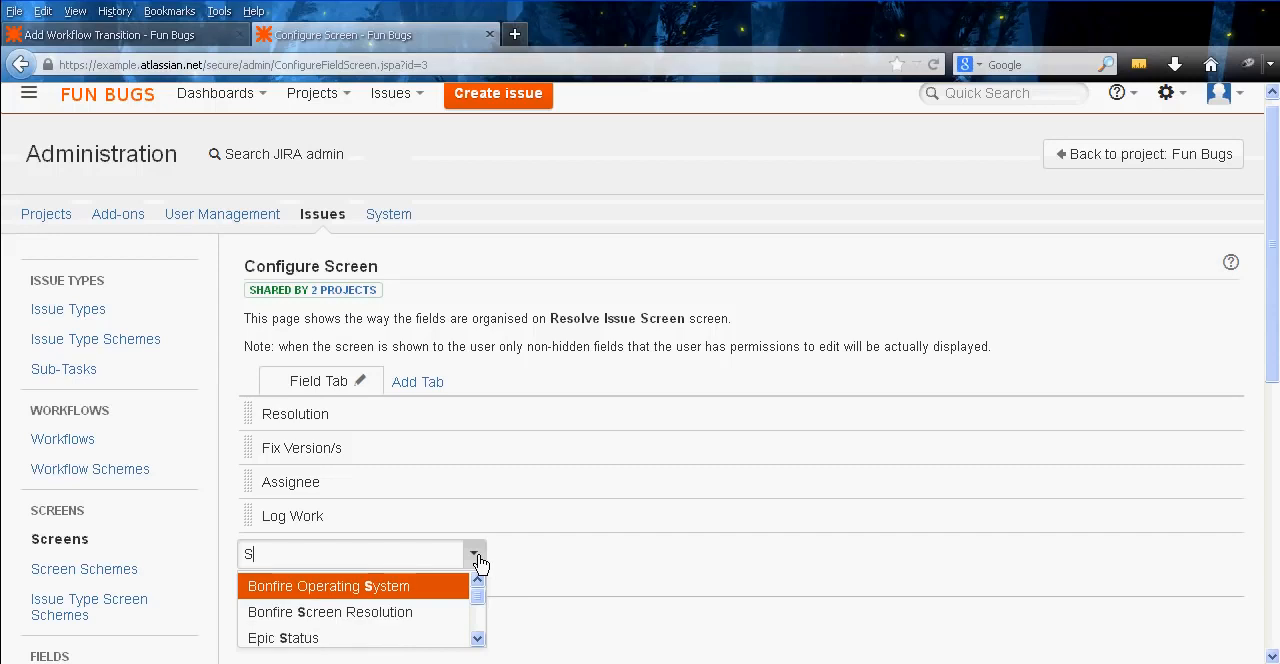
{"action": "type", "text": "at"}
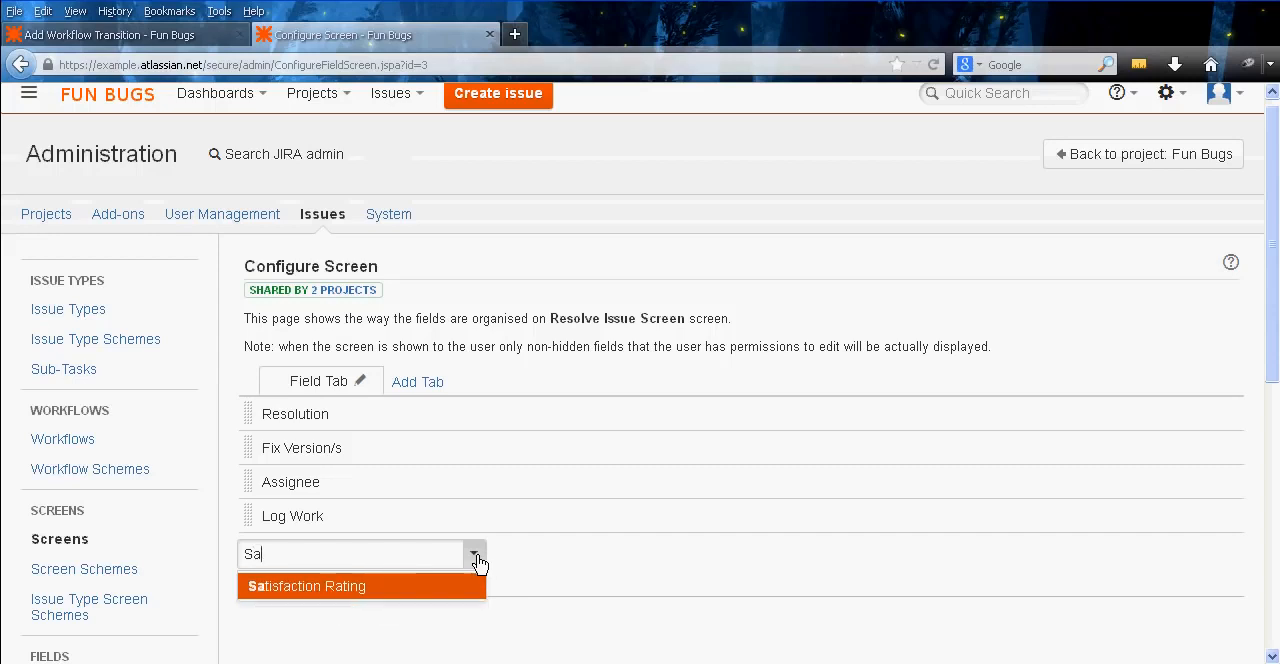
{"action": "left_click", "coordinate": [397, 582]}
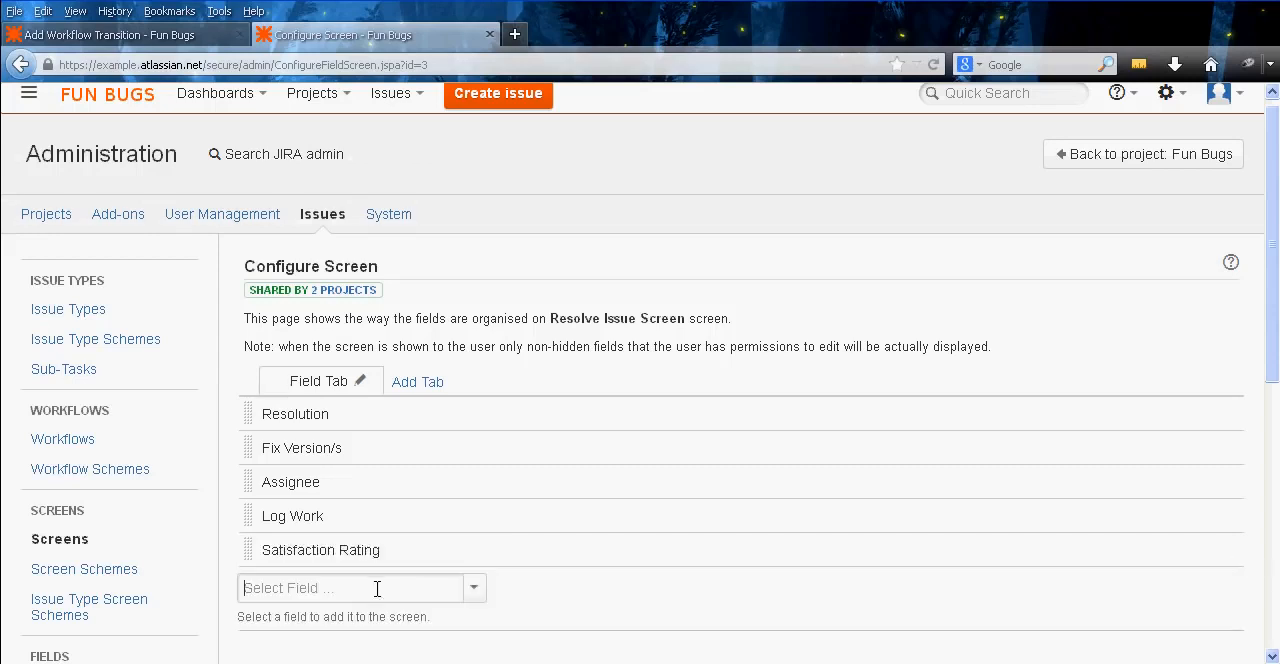
{"action": "left_click_drag", "start_coordinate": [246, 549], "coordinate": [244, 410]}
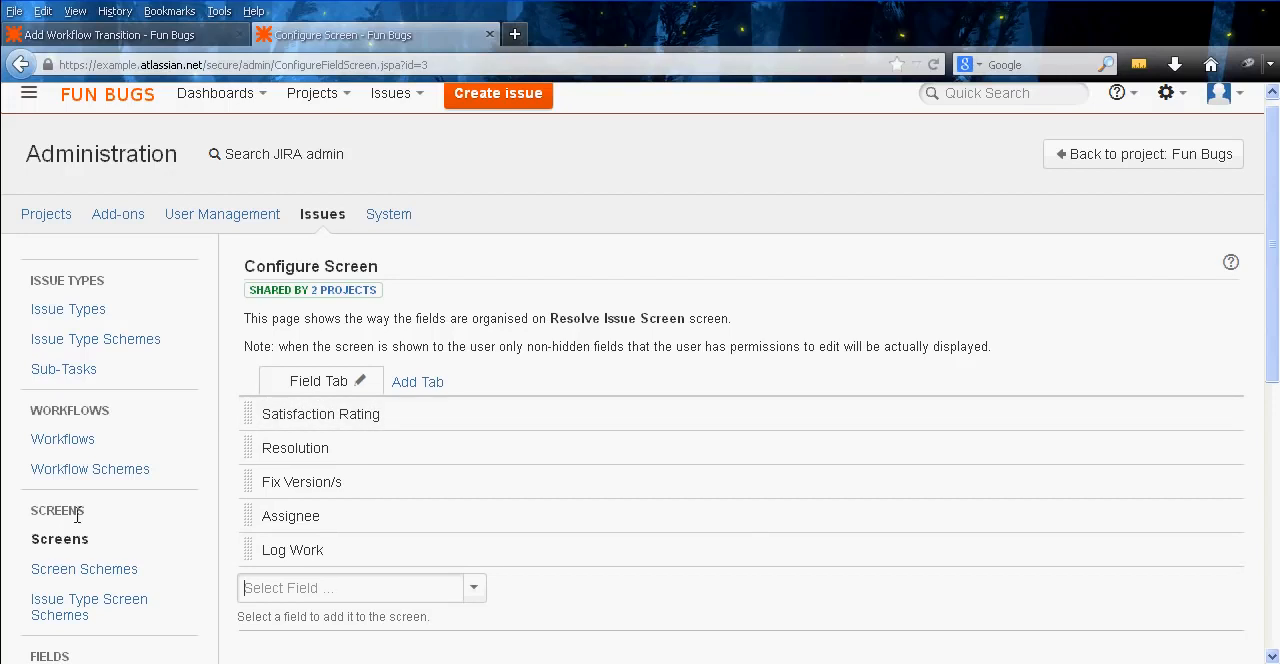
Create a new screen named Fun Bugs Resolve Issue and add the Resolution field to it
{"action": "left_click", "coordinate": [62, 540]}
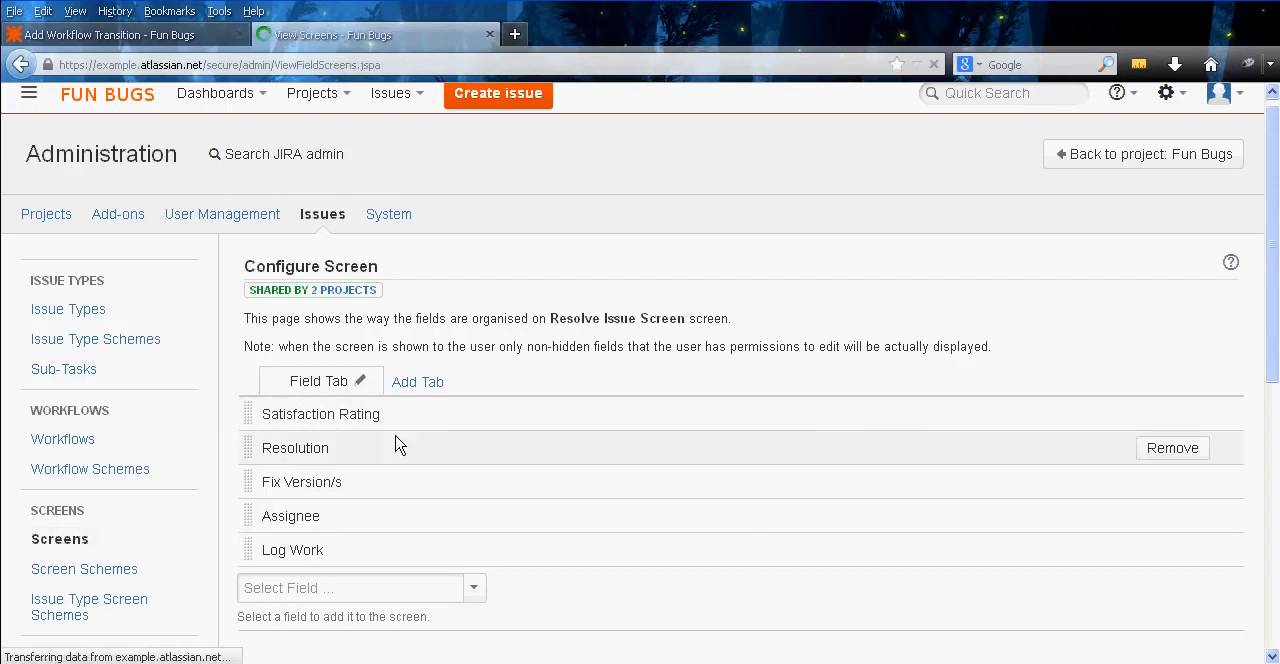
{"action": "left_click", "coordinate": [1130, 285]}
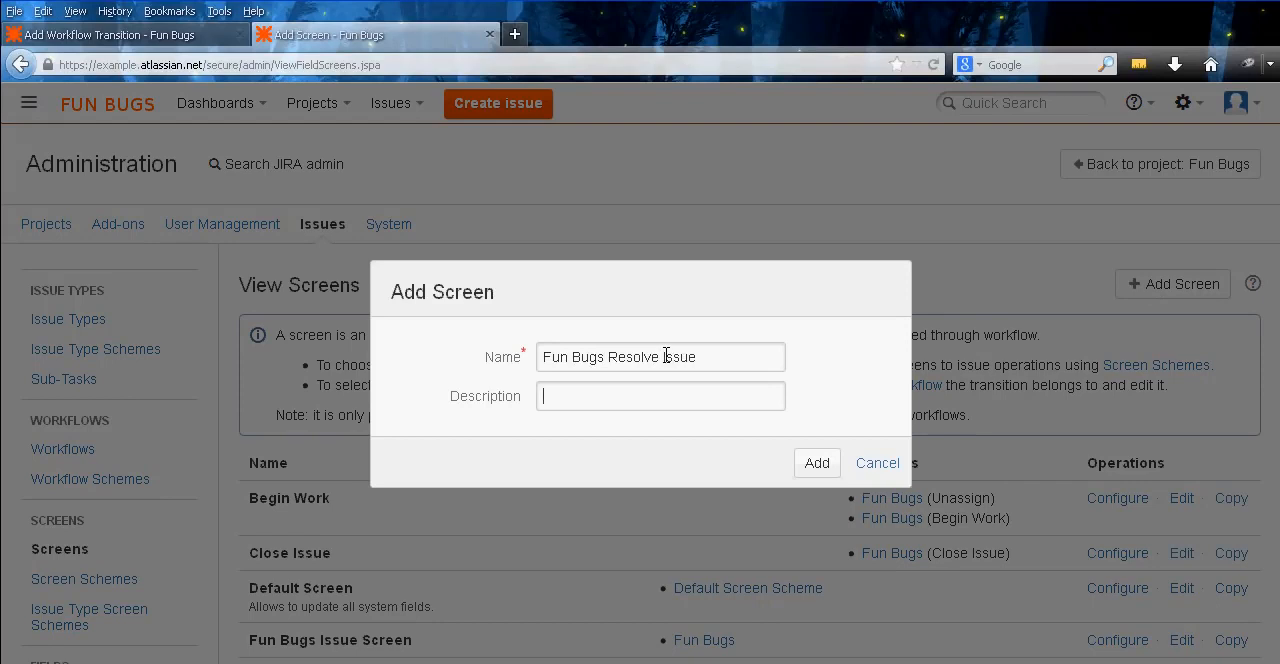
{"action": "left_click", "coordinate": [815, 463]}
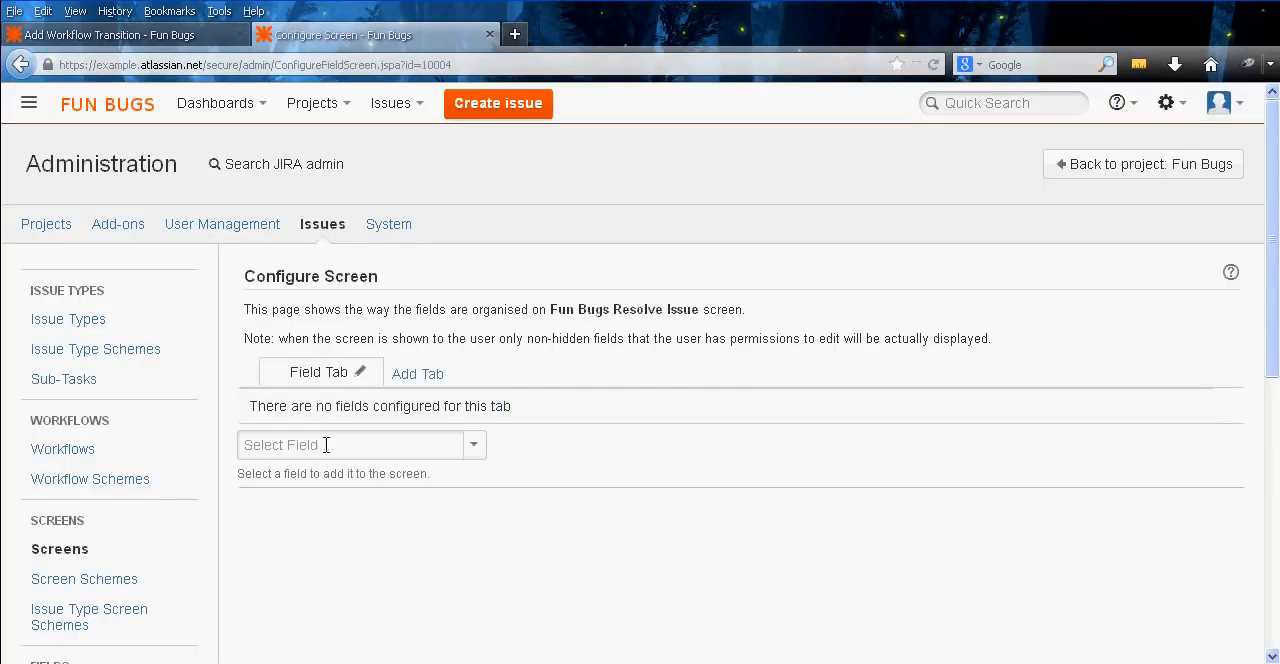
{"action": "left_click", "coordinate": [326, 445]}
{"action": "type", "text": "Res"}
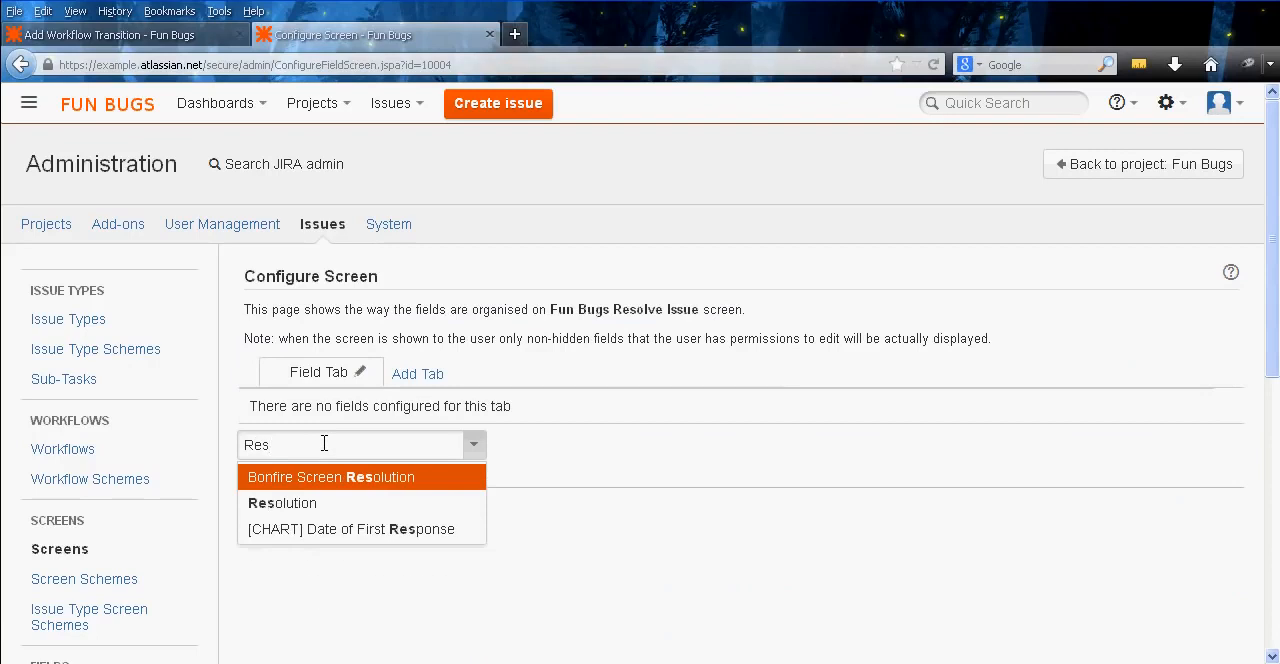
{"action": "left_click", "coordinate": [350, 506]}
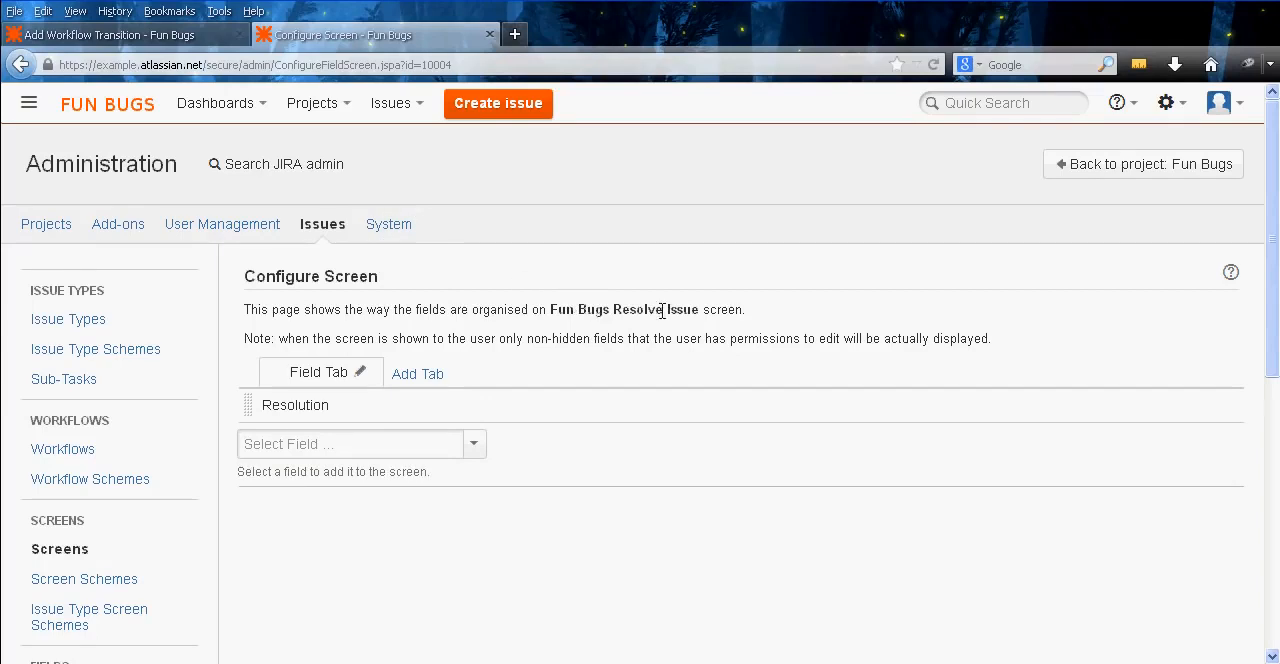
Close the screen configuration tab, reload the transition form and add Resolve Issue from In Progress to Resolved with the Fun Bugs Resolve Issue view
{"action": "middle_click", "coordinate": [323, 38]}
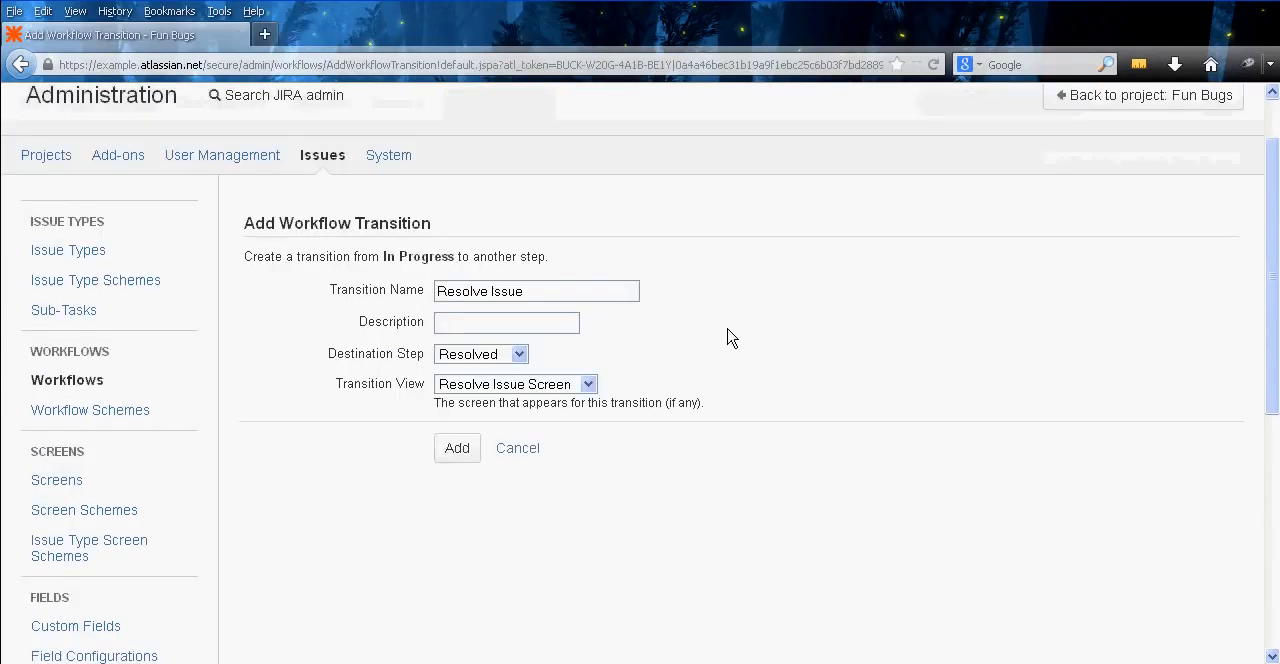
{"action": "left_click", "coordinate": [566, 356]}
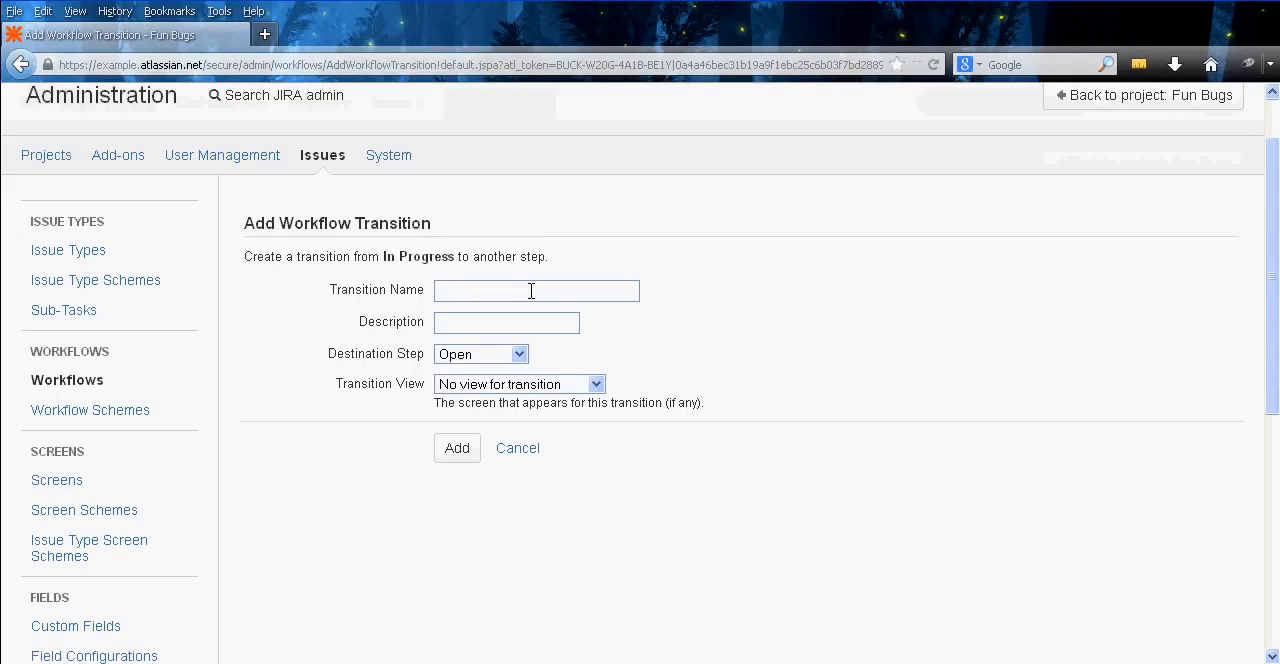
{"action": "left_click", "coordinate": [595, 384]}
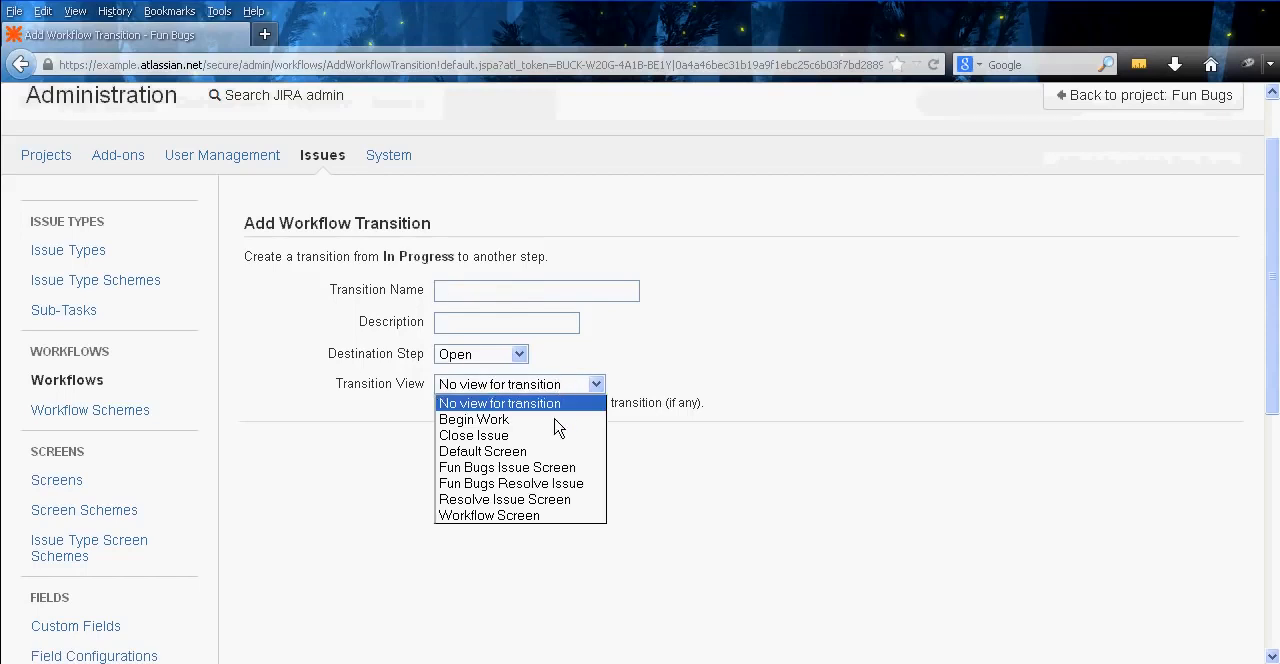
{"action": "left_click", "coordinate": [599, 485]}
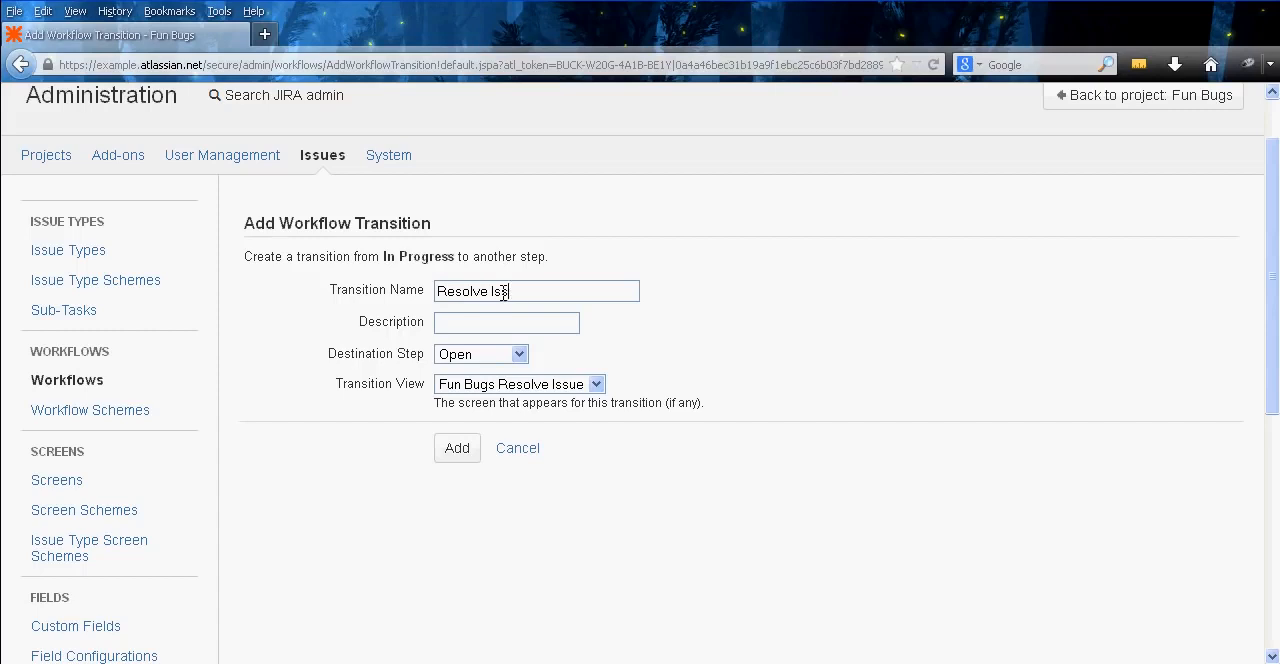
{"action": "key", "text": "Tab"}
{"action": "key", "text": "Down"}
{"action": "key", "text": "Up"}
{"action": "left_click", "coordinate": [455, 450]}
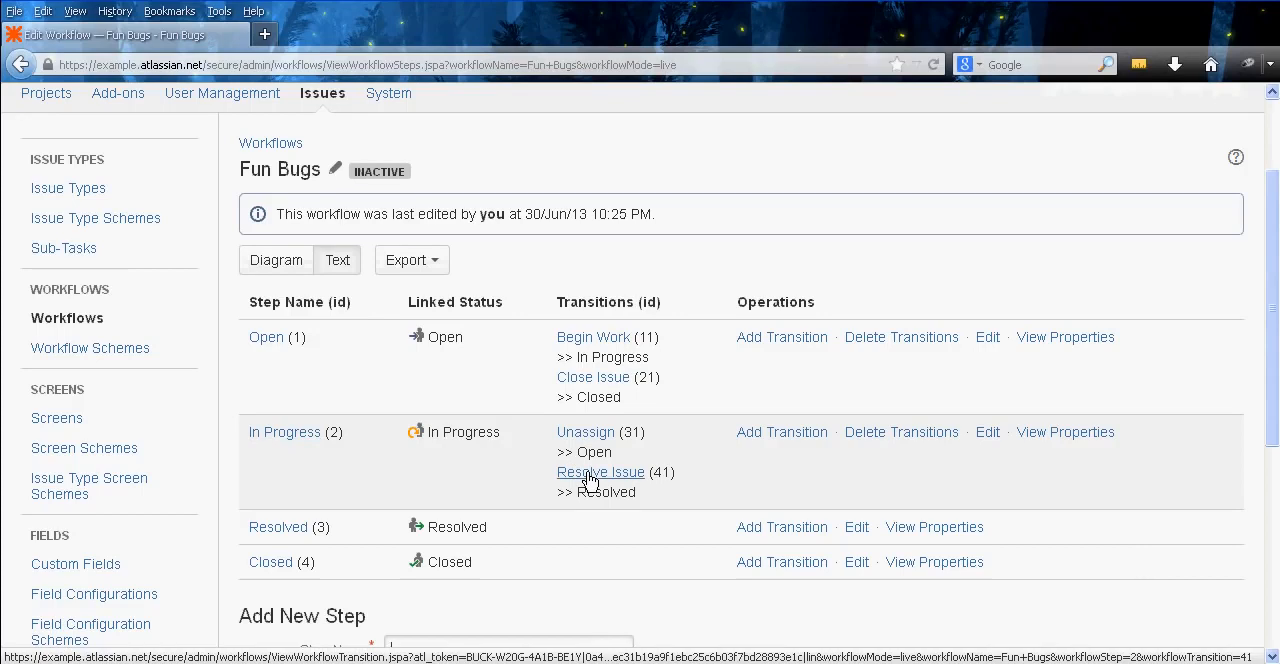
Open the Resolve Issue transition in a new tab and add the Only Assignee Condition to it
{"action": "right_click", "coordinate": [590, 480]}
{"action": "left_click", "coordinate": [640, 484]}
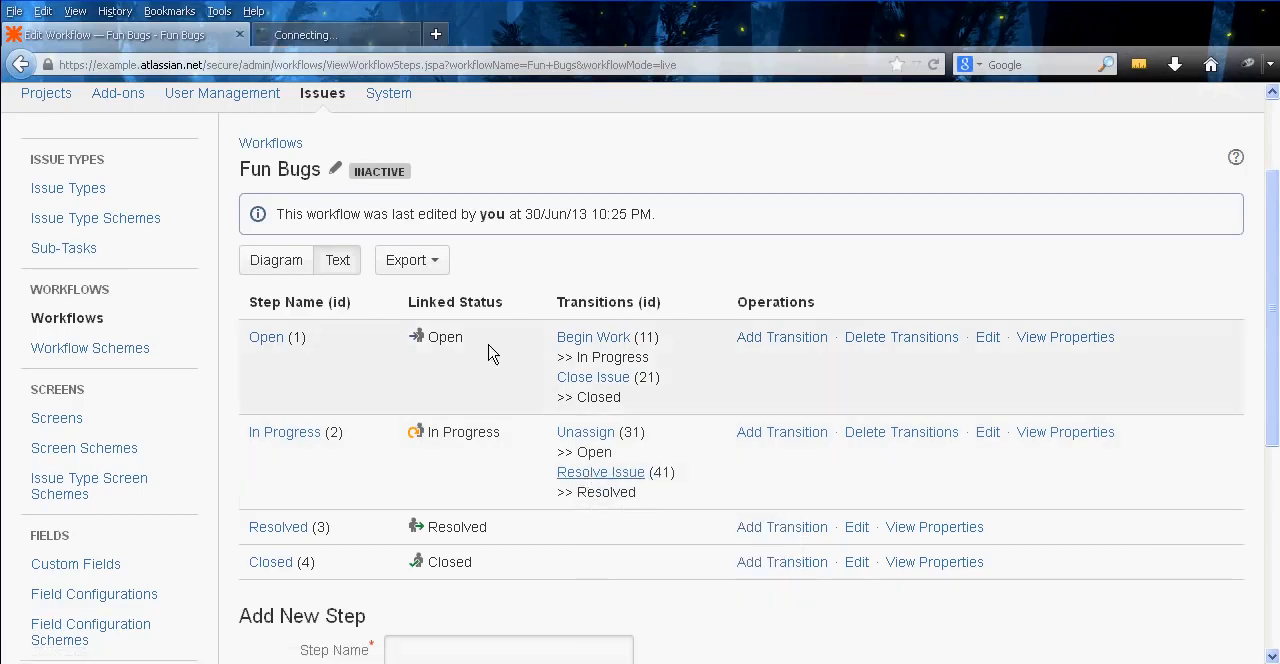
{"action": "left_click", "coordinate": [395, 40]}
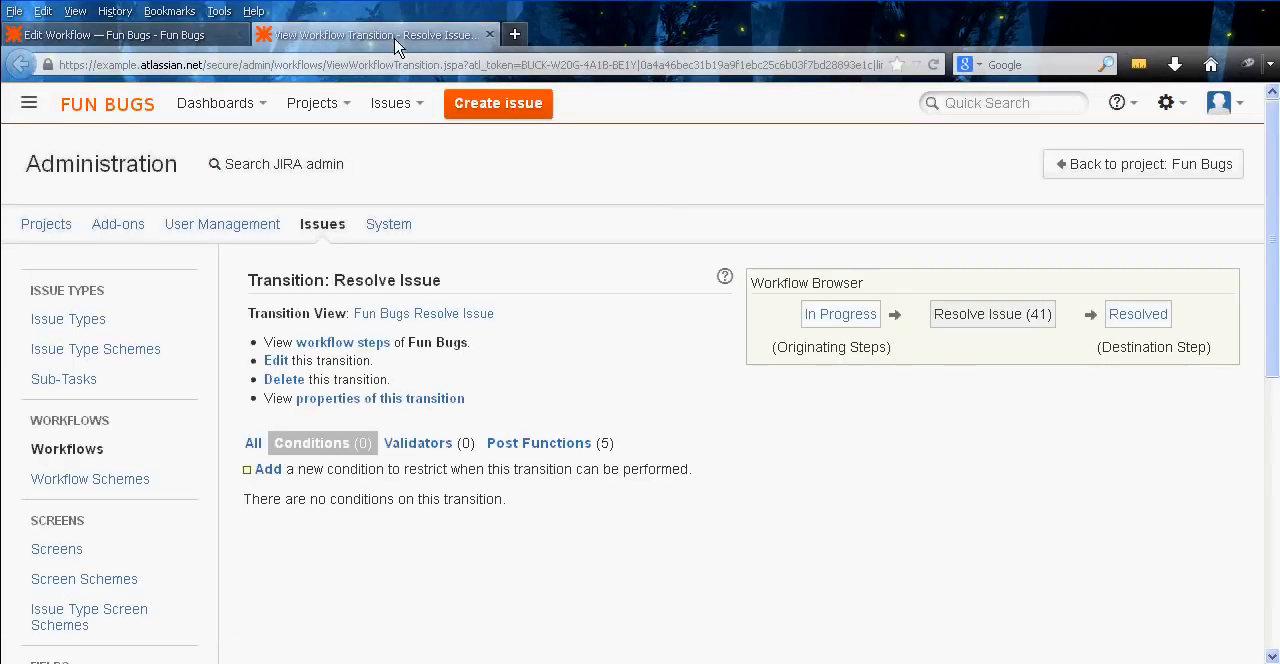
{"action": "scroll", "coordinate": [610, 390], "scroll_direction": "down", "scroll_amount": 1}
{"action": "left_click", "coordinate": [269, 435]}
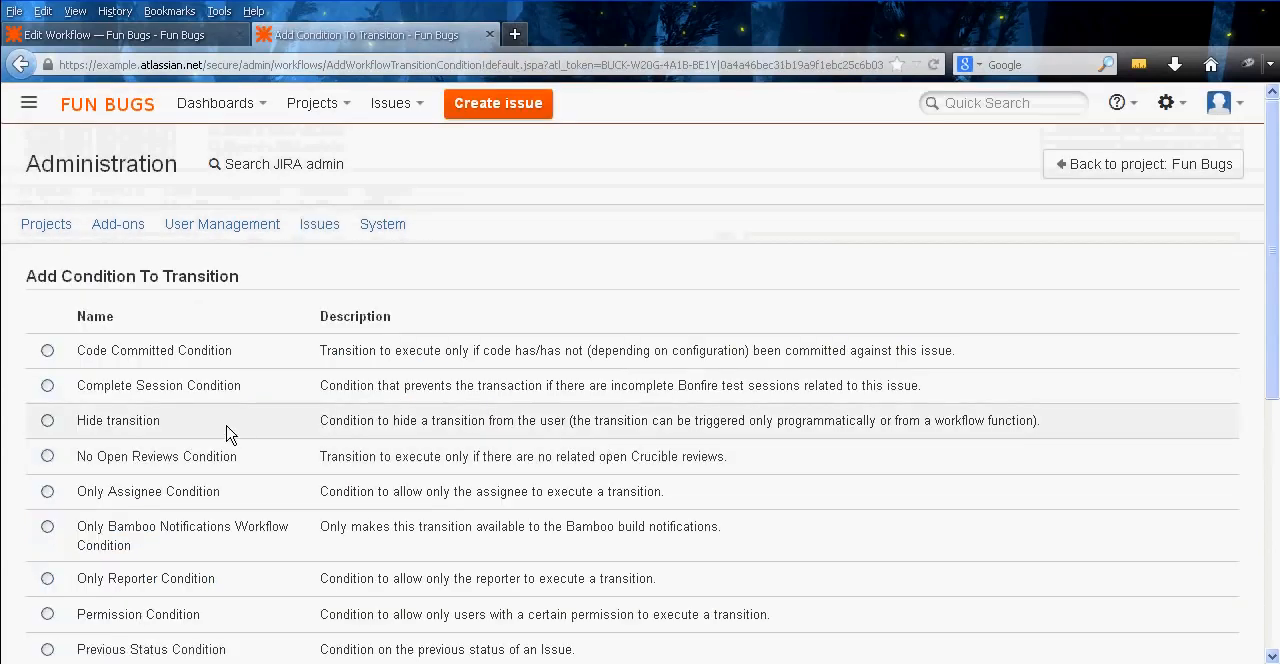
{"action": "middle_click", "coordinate": [300, 410]}
{"action": "scroll", "coordinate": [300, 440], "scroll_direction": "down", "scroll_amount": 3}
{"action": "middle_click", "coordinate": [300, 460]}
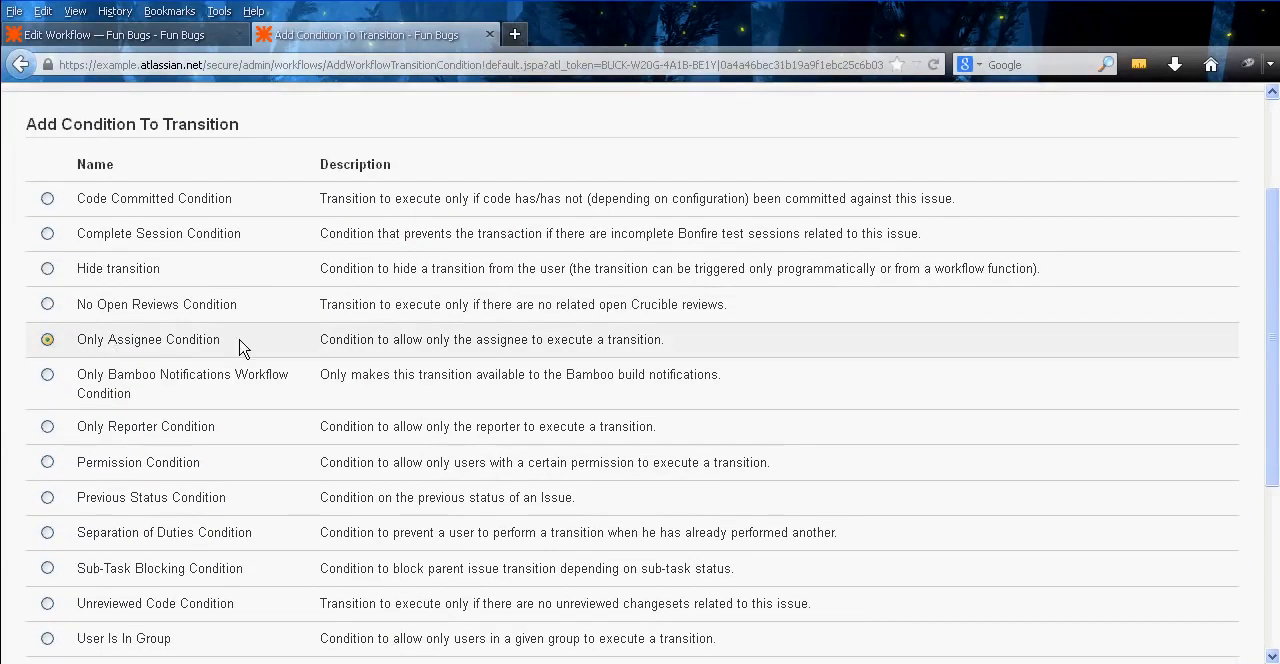
{"action": "scroll", "coordinate": [300, 420], "scroll_direction": "down", "scroll_amount": 5}
{"action": "left_click", "coordinate": [40, 485]}
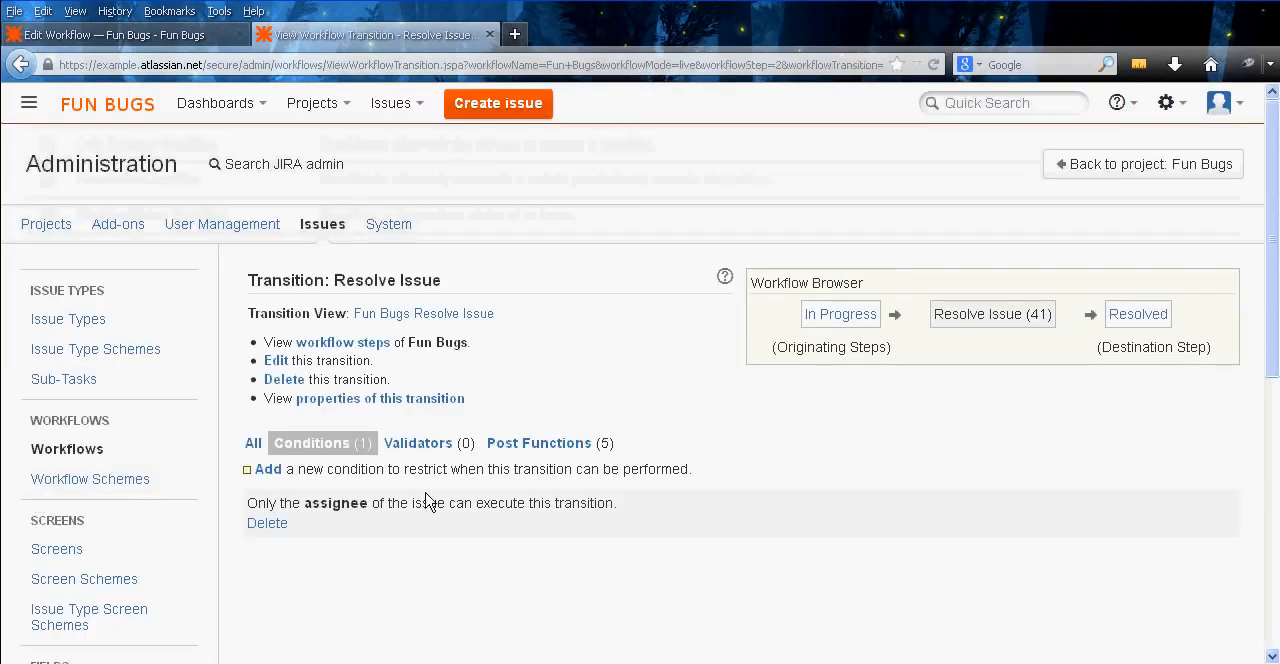
Add a User Is In Project Role condition for Administrators to the Resolve Issue transition and switch the condition group to OR
{"action": "left_click", "coordinate": [277, 470]}
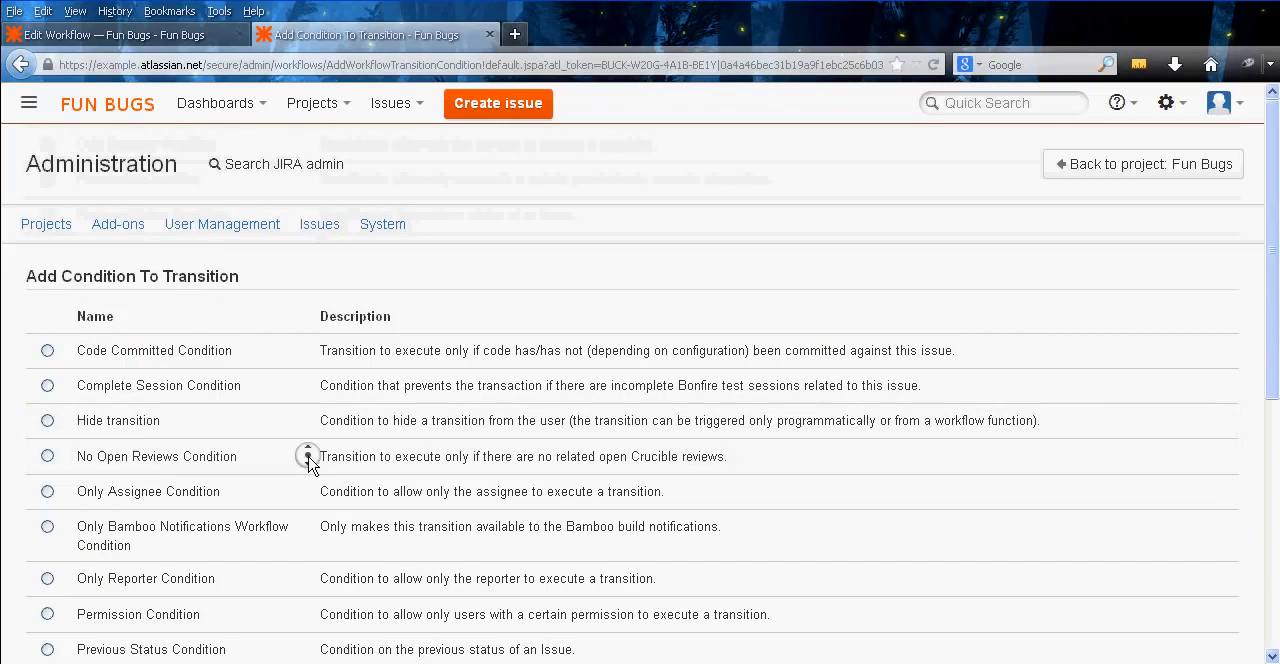
{"action": "scroll", "coordinate": [279, 478], "scroll_direction": "down", "scroll_amount": 2}
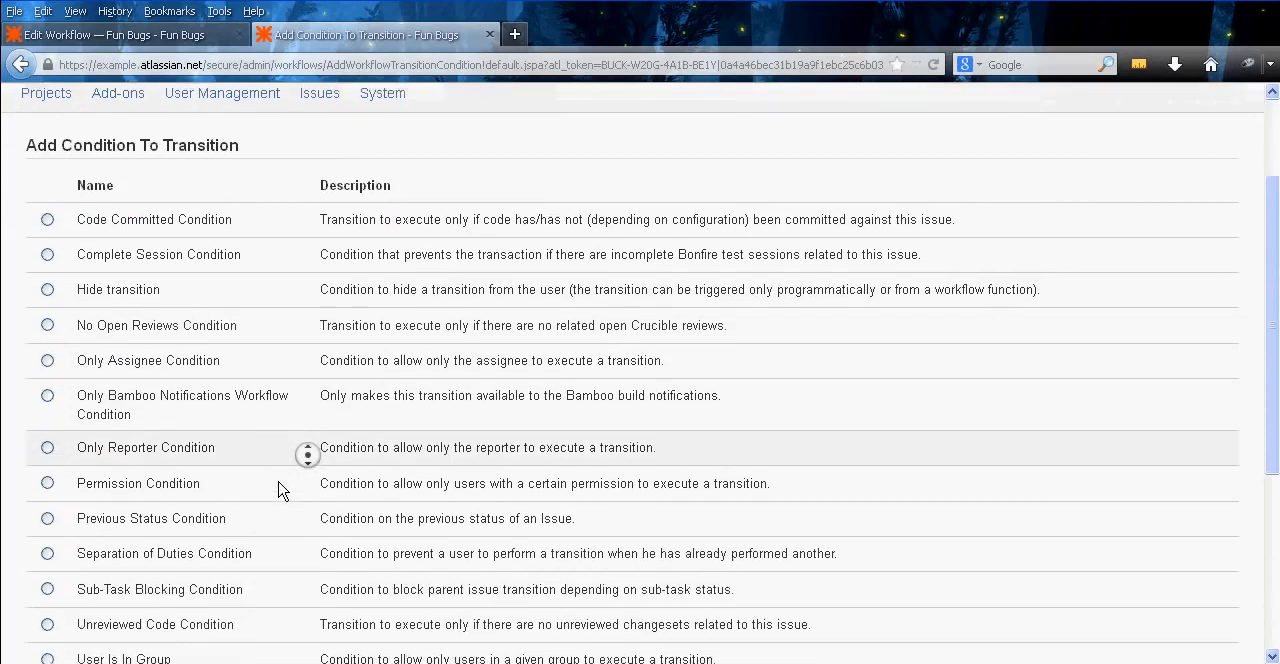
{"action": "scroll", "coordinate": [283, 490], "scroll_direction": "down", "scroll_amount": 5}
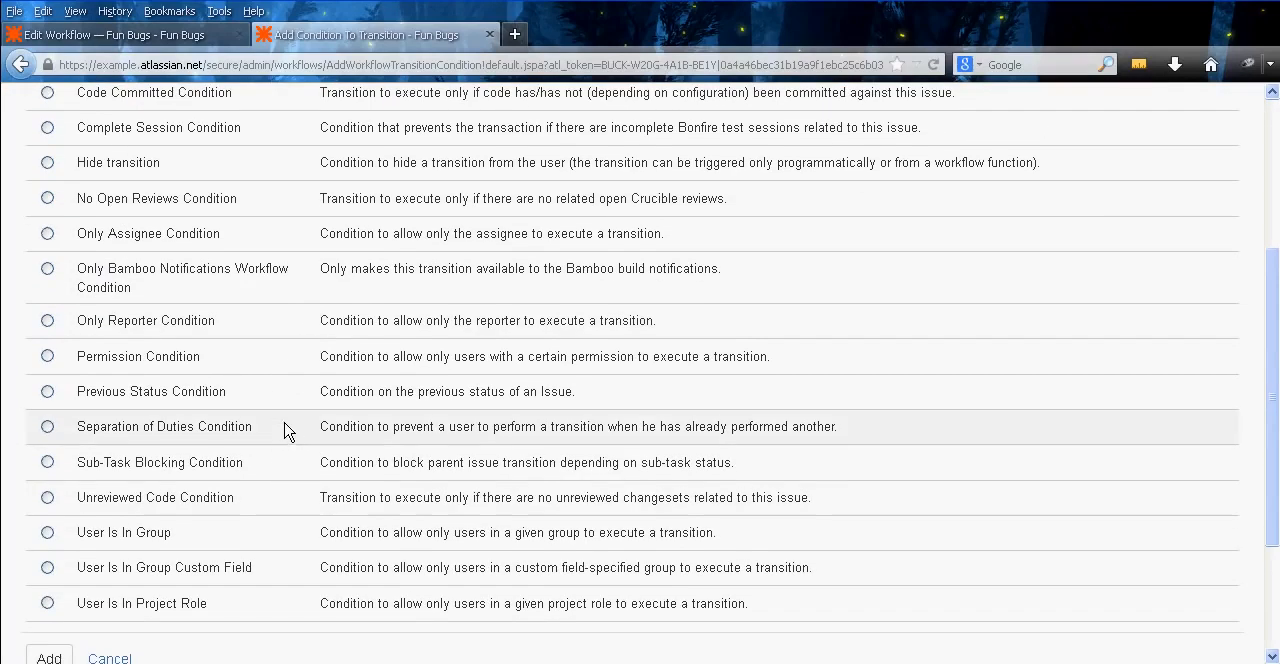
{"action": "left_click", "coordinate": [160, 605]}
{"action": "left_click", "coordinate": [49, 658]}
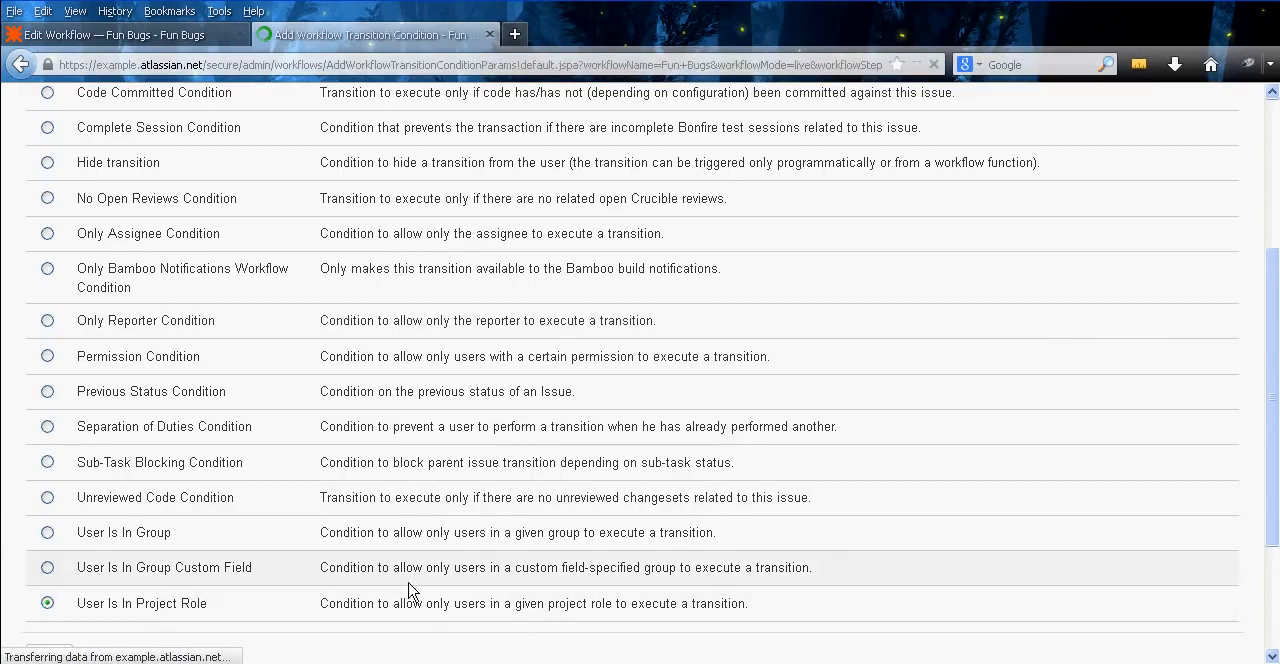
{"action": "left_click", "coordinate": [536, 410]}
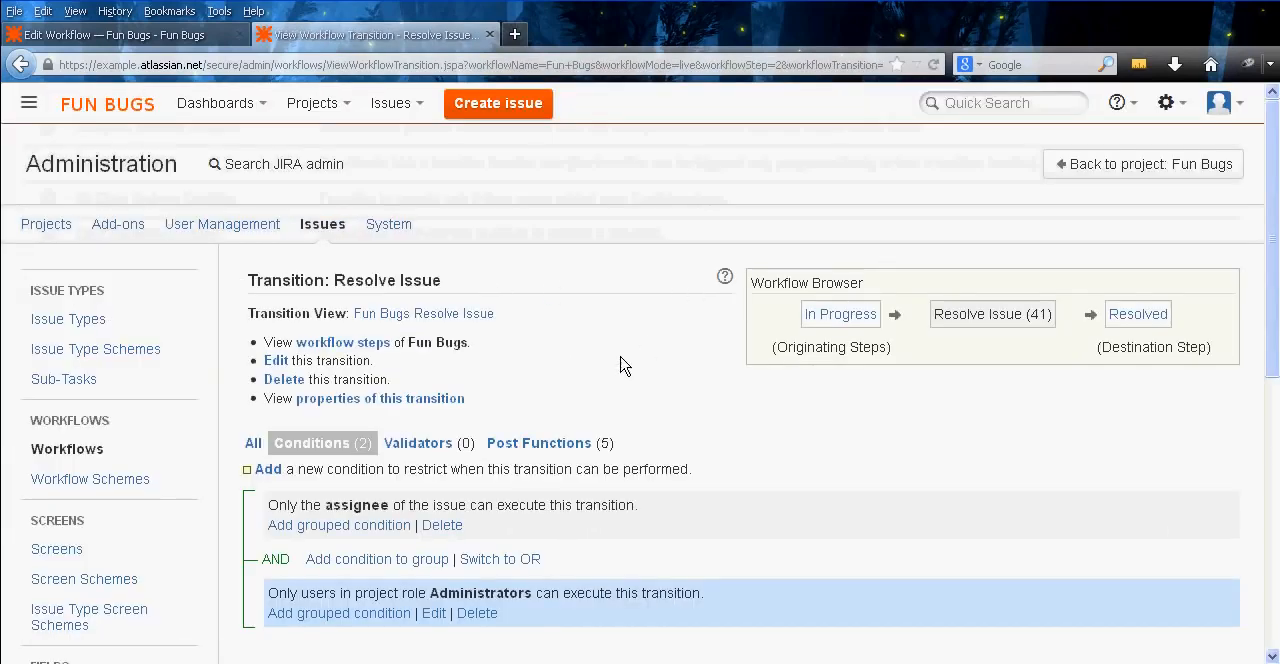
{"action": "left_click", "coordinate": [522, 559]}
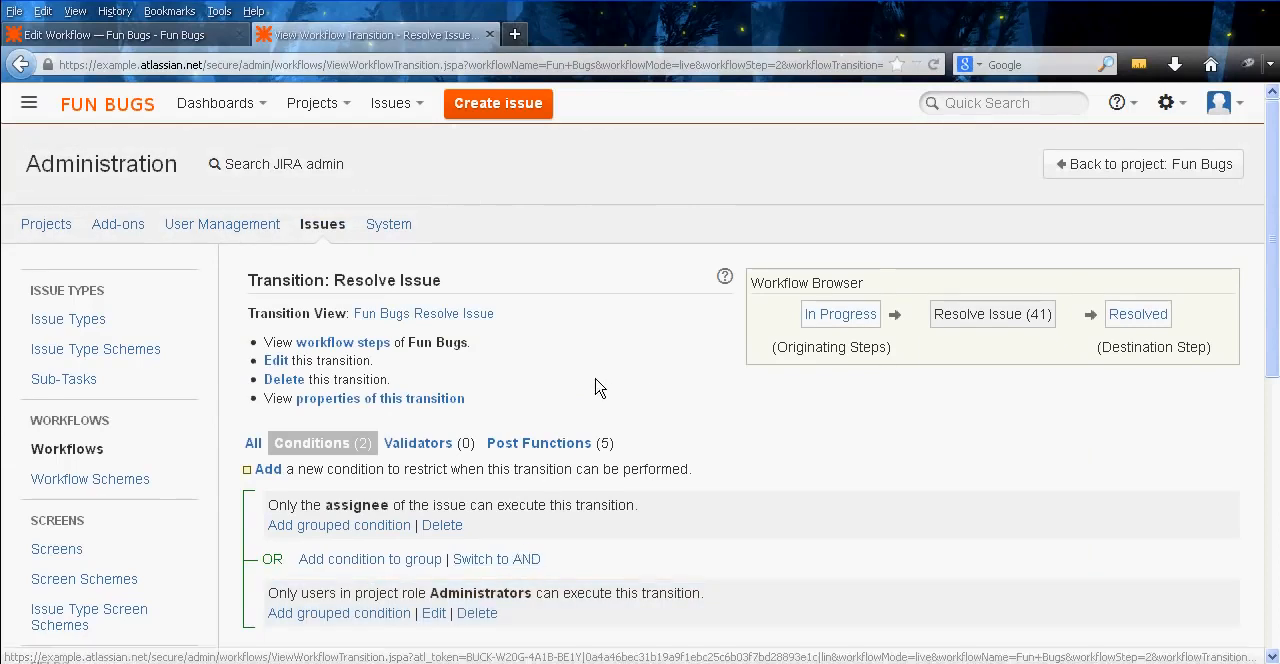
Close the Resolve Issue transition page and return to the Fun Bugs workflow steps
{"action": "middle_click", "coordinate": [678, 366]}
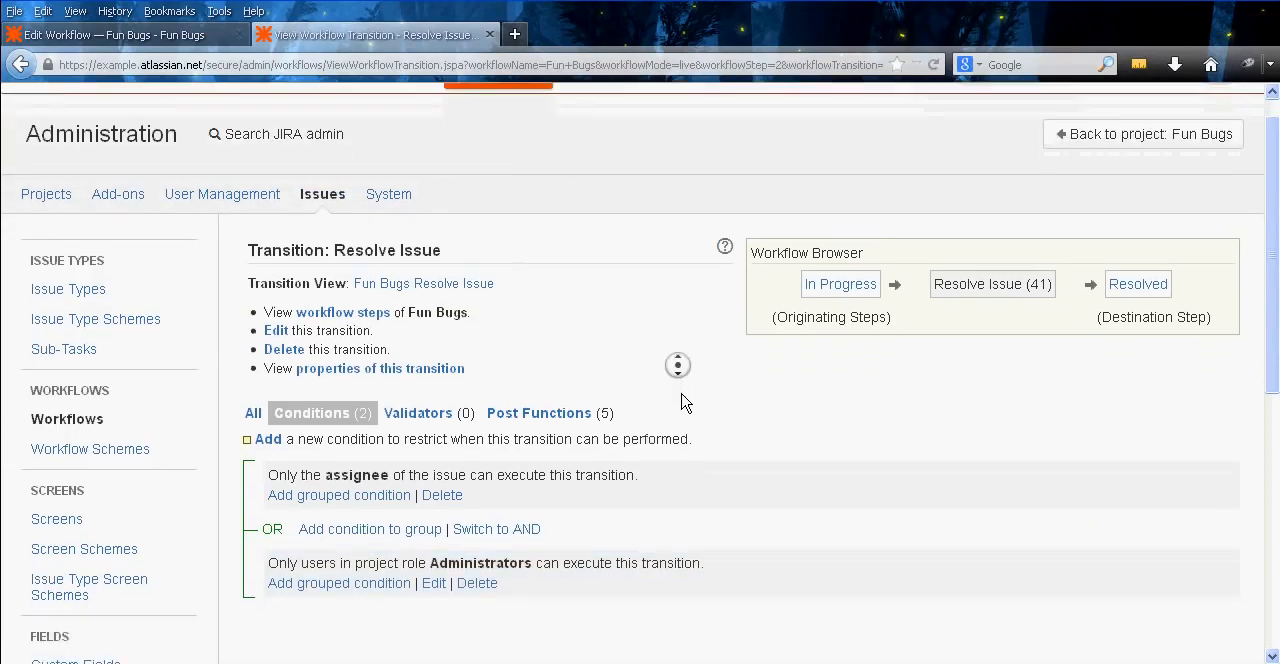
{"action": "middle_click", "coordinate": [682, 393]}
{"action": "middle_click", "coordinate": [730, 441]}
{"action": "scroll", "coordinate": [730, 432], "scroll_direction": "up", "scroll_amount": 1}
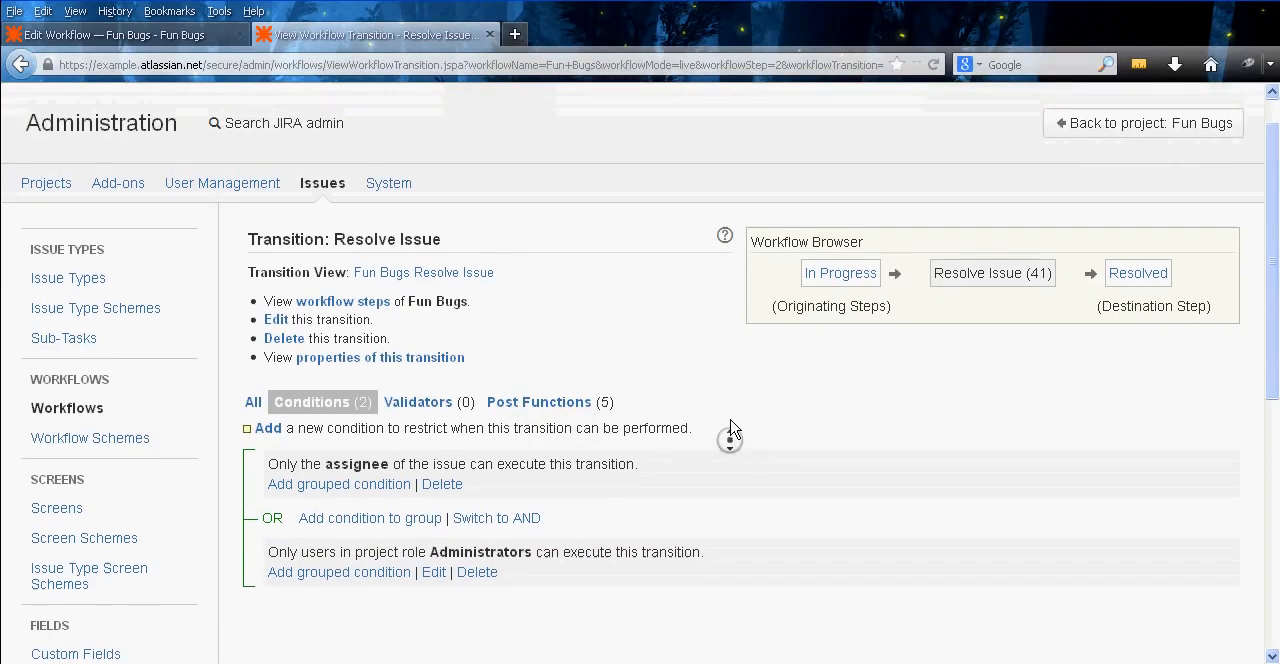
{"action": "middle_click", "coordinate": [730, 416]}
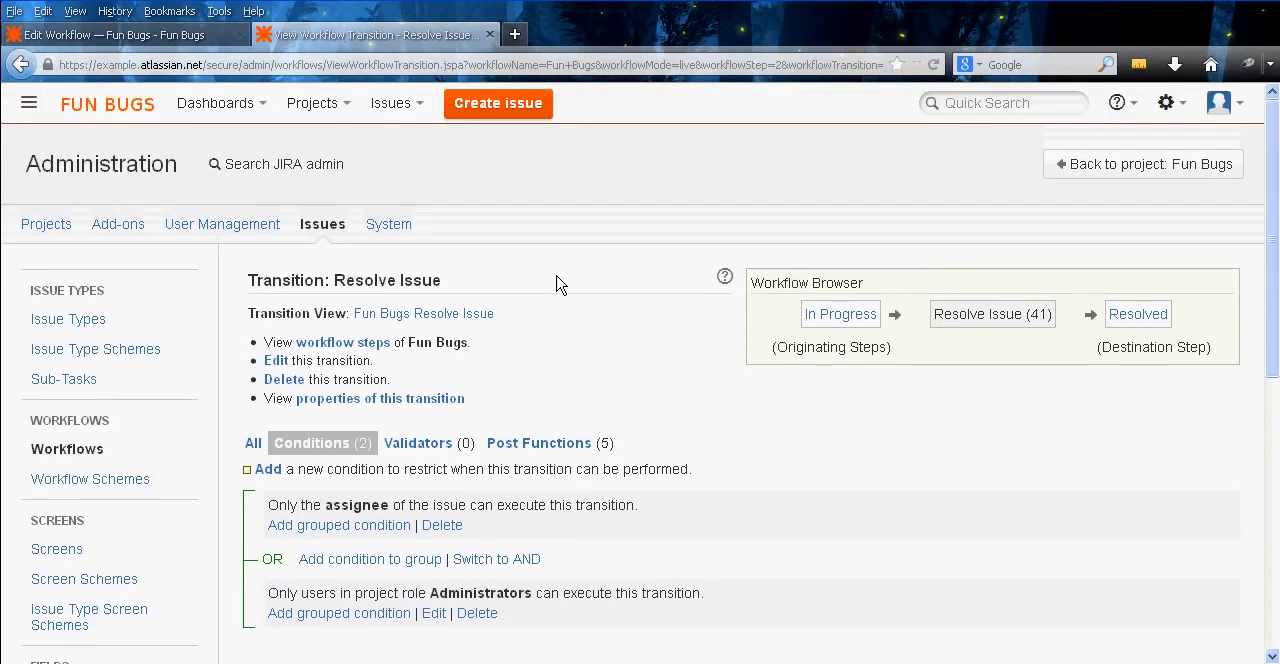
{"action": "middle_click", "coordinate": [664, 186]}
{"action": "middle_click", "coordinate": [666, 192]}
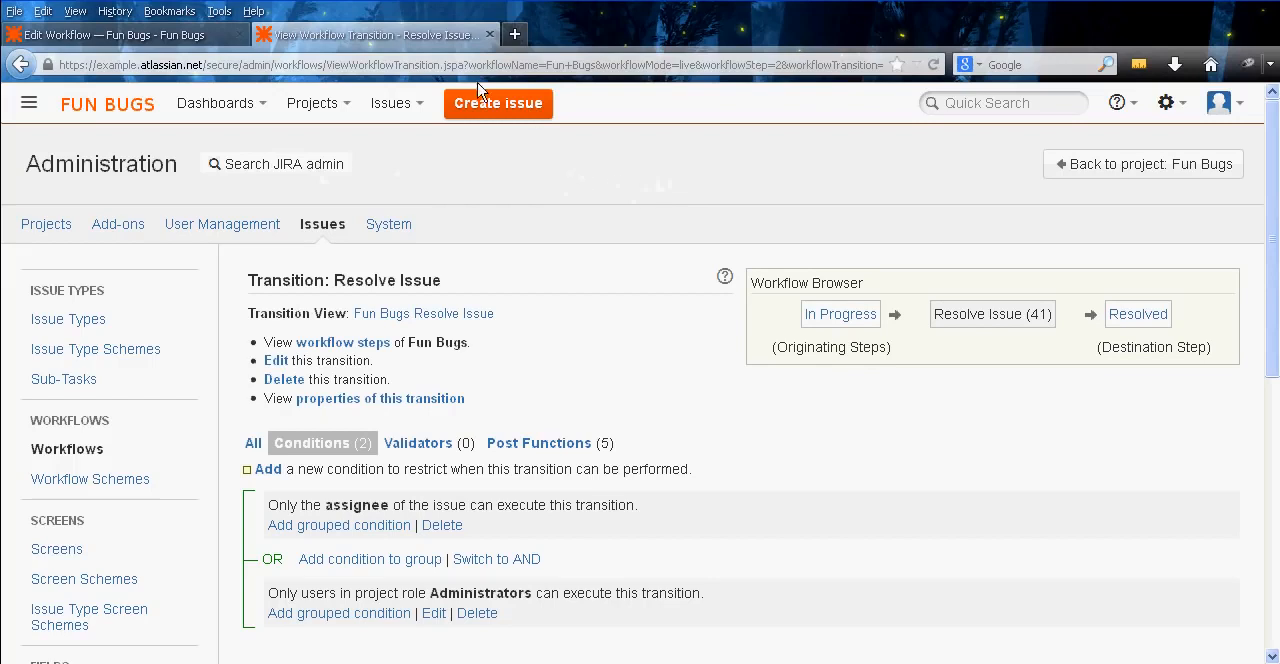
{"action": "left_click", "coordinate": [196, 36]}
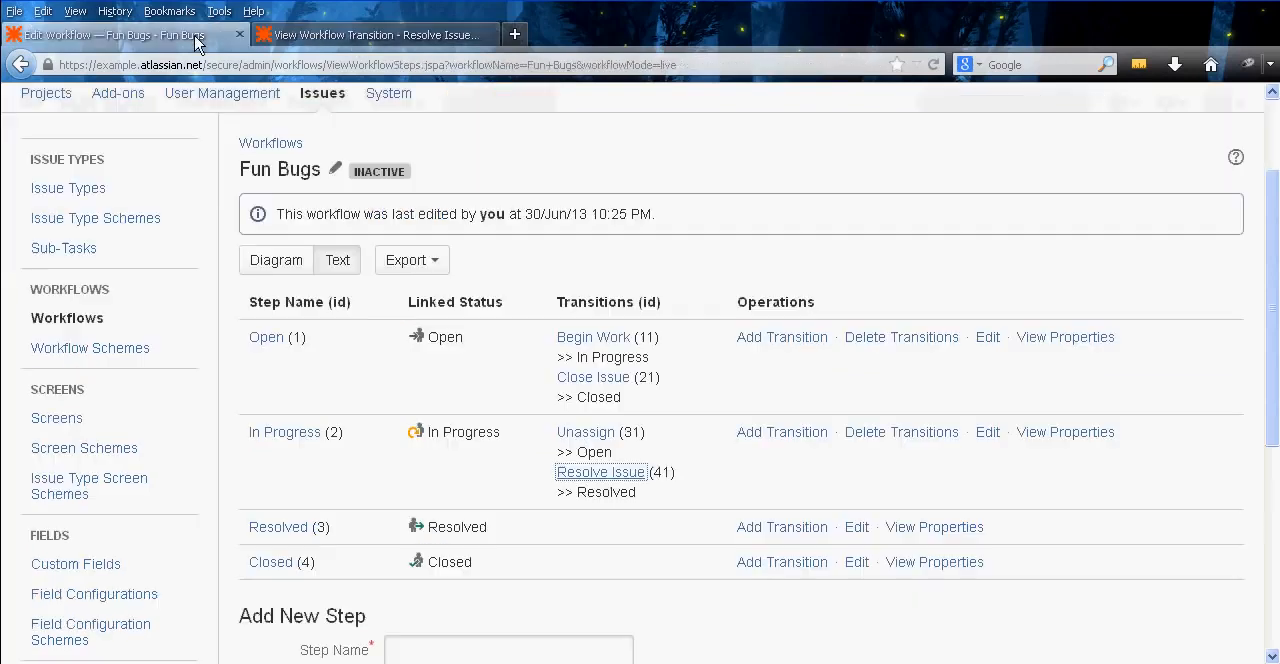
{"action": "middle_click", "coordinate": [362, 38]}
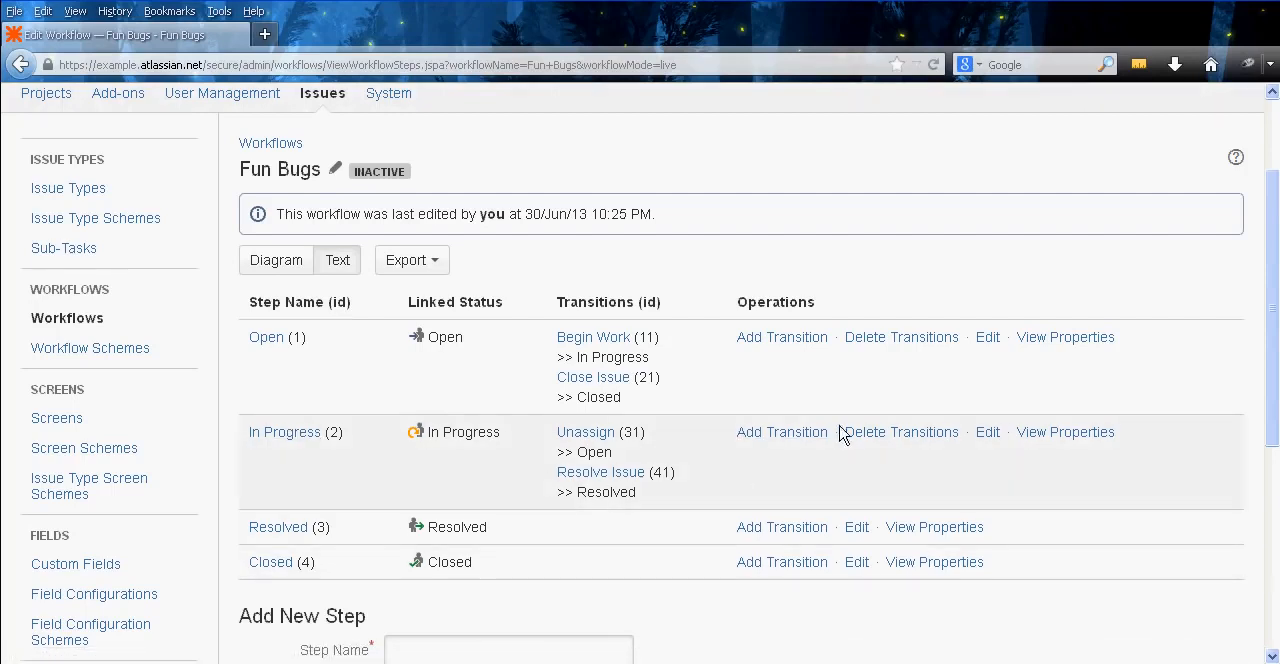
Add a Close Issue transition from In Progress to Closed with the Close Issue transition view
{"action": "left_click", "coordinate": [800, 434]}
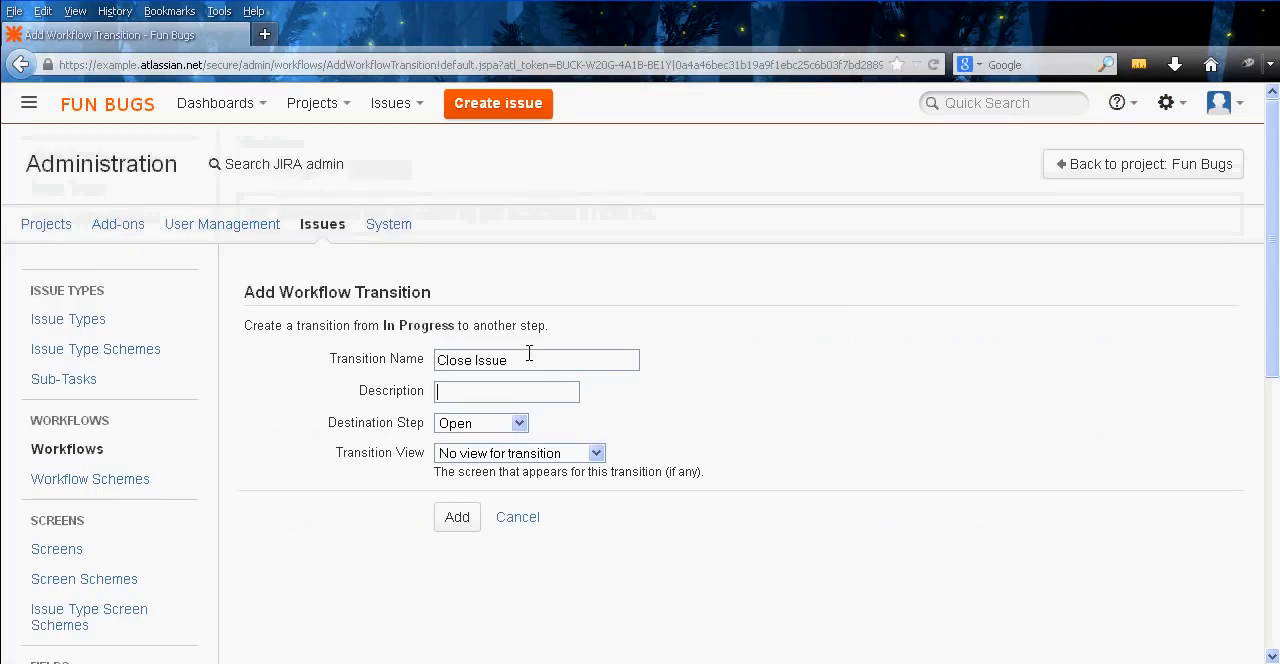
{"action": "key", "text": "Tab"}
{"action": "key", "text": "Down"}
{"action": "key", "text": "Down"}
{"action": "key", "text": "Tab"}
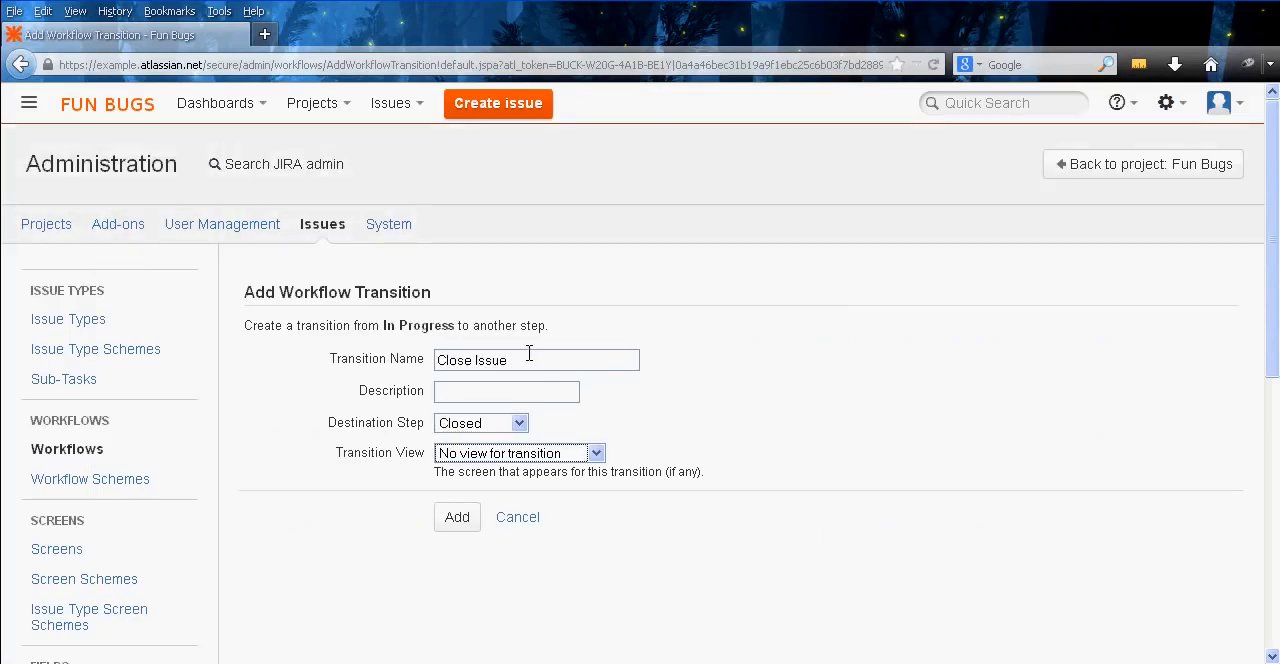
{"action": "key", "text": "Down"}
{"action": "key", "text": "Up"}
{"action": "left_click", "coordinate": [596, 453]}
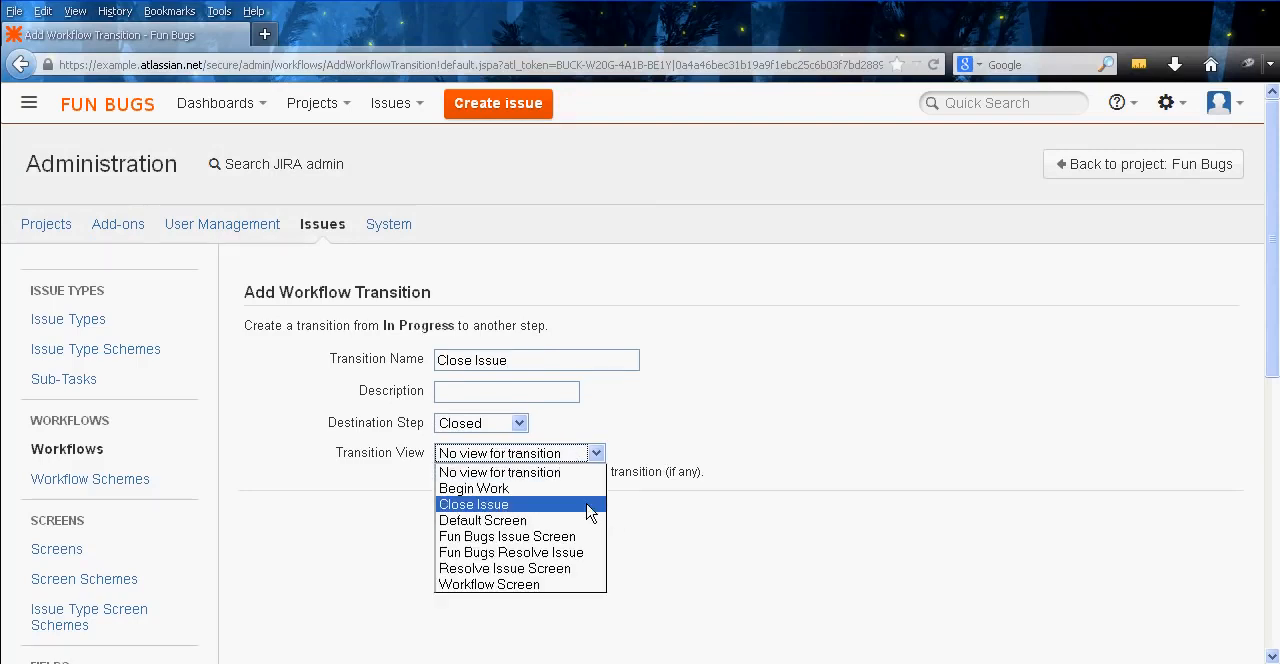
{"action": "left_click", "coordinate": [590, 505]}
{"action": "left_click", "coordinate": [467, 518]}
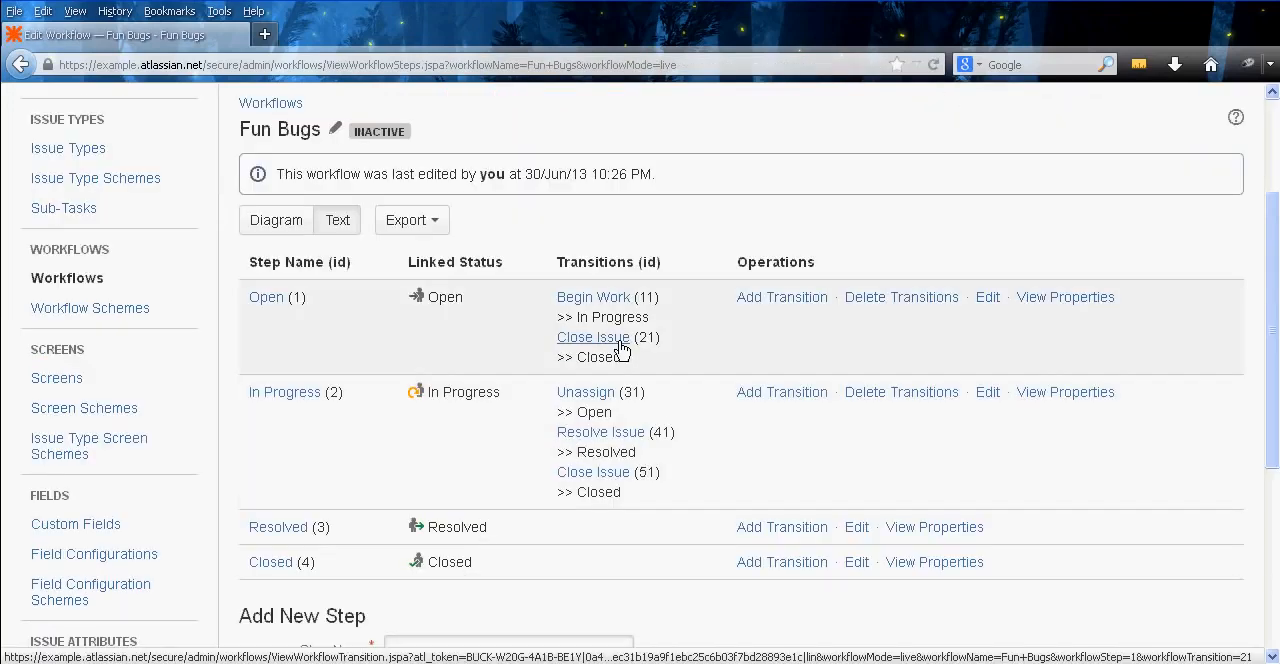
Open the Open step's Close Issue transition in a new tab, examine its conditions and close the tab
{"action": "right_click", "coordinate": [622, 347]}
{"action": "left_click", "coordinate": [672, 355]}
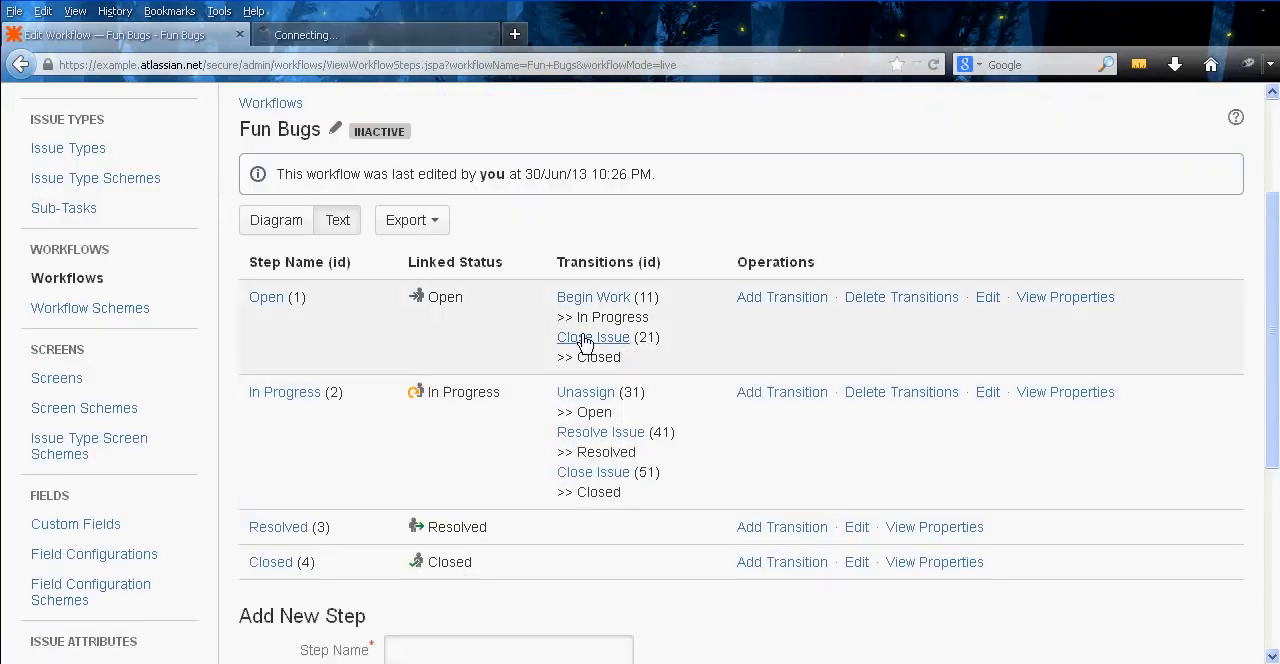
{"action": "left_click", "coordinate": [307, 37]}
{"action": "middle_click", "coordinate": [698, 405]}
{"action": "scroll", "coordinate": [694, 420], "scroll_direction": "down", "scroll_amount": 1}
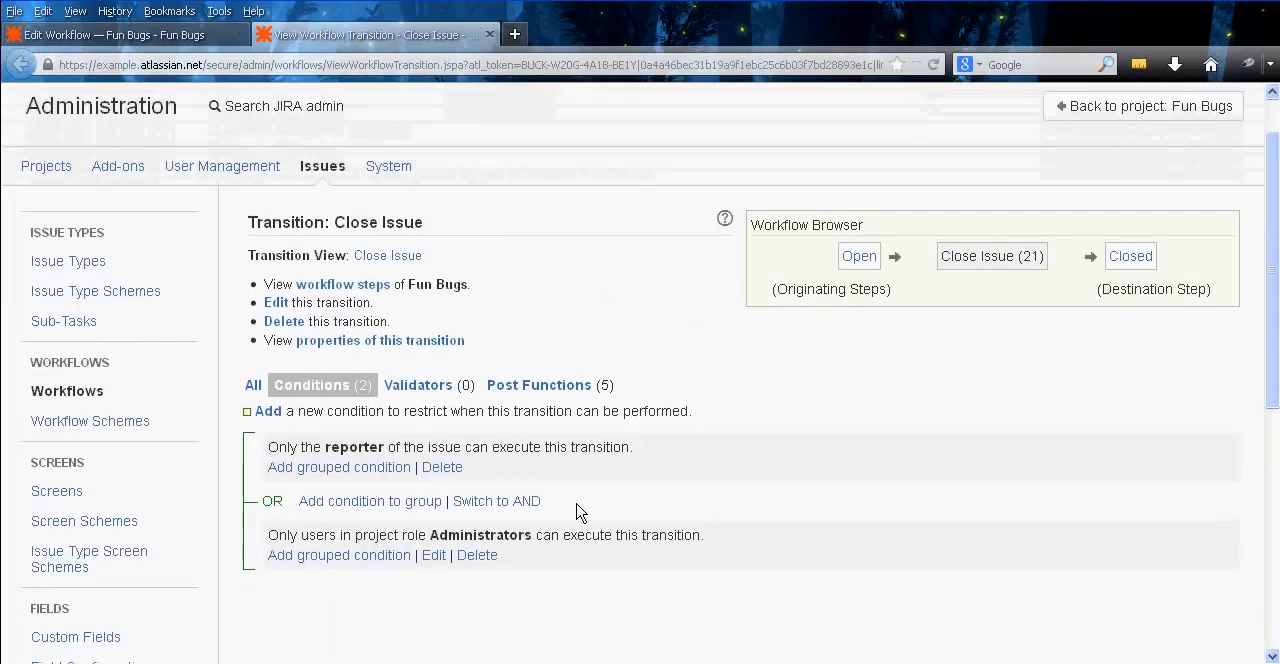
{"action": "middle_click", "coordinate": [366, 32]}
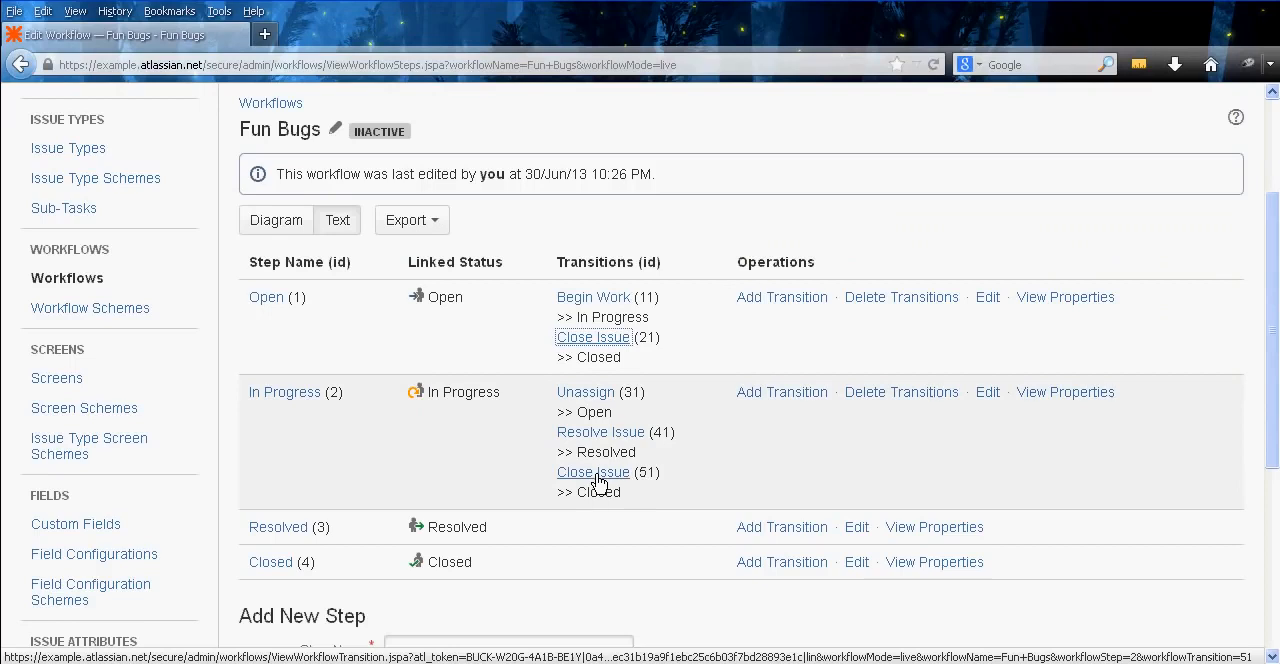
Delete the Close Issue transition from the In Progress step
{"action": "left_click", "coordinate": [895, 396]}
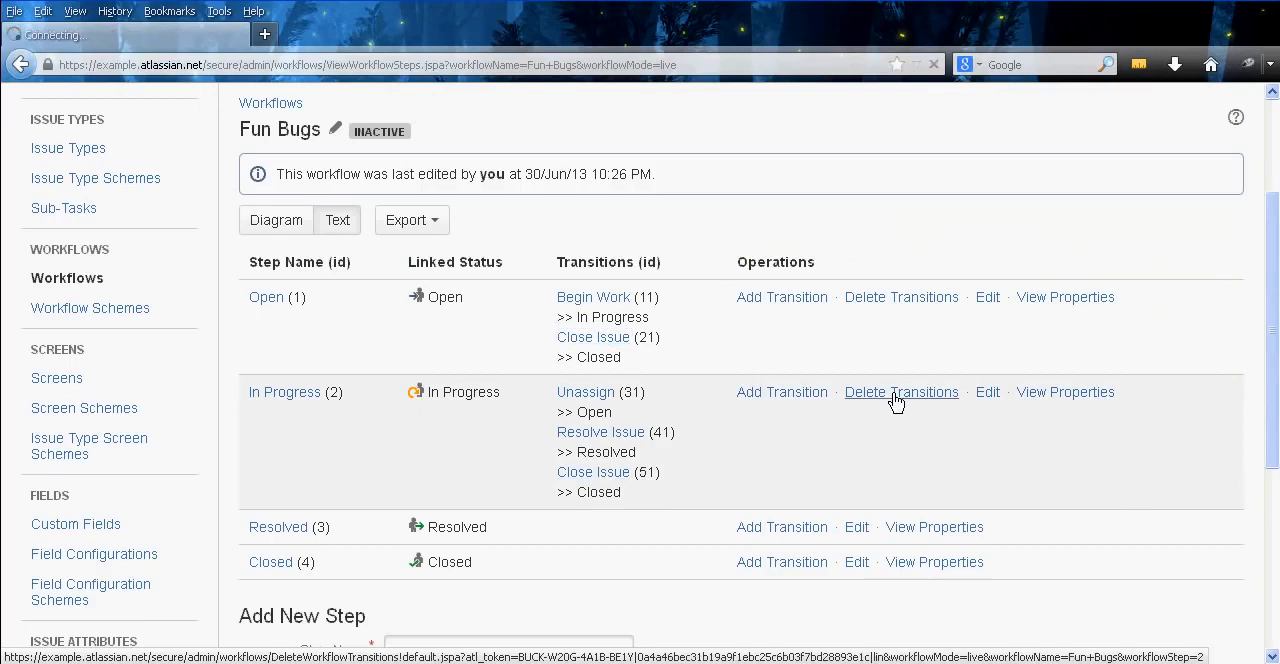
{"action": "left_click", "coordinate": [466, 392]}
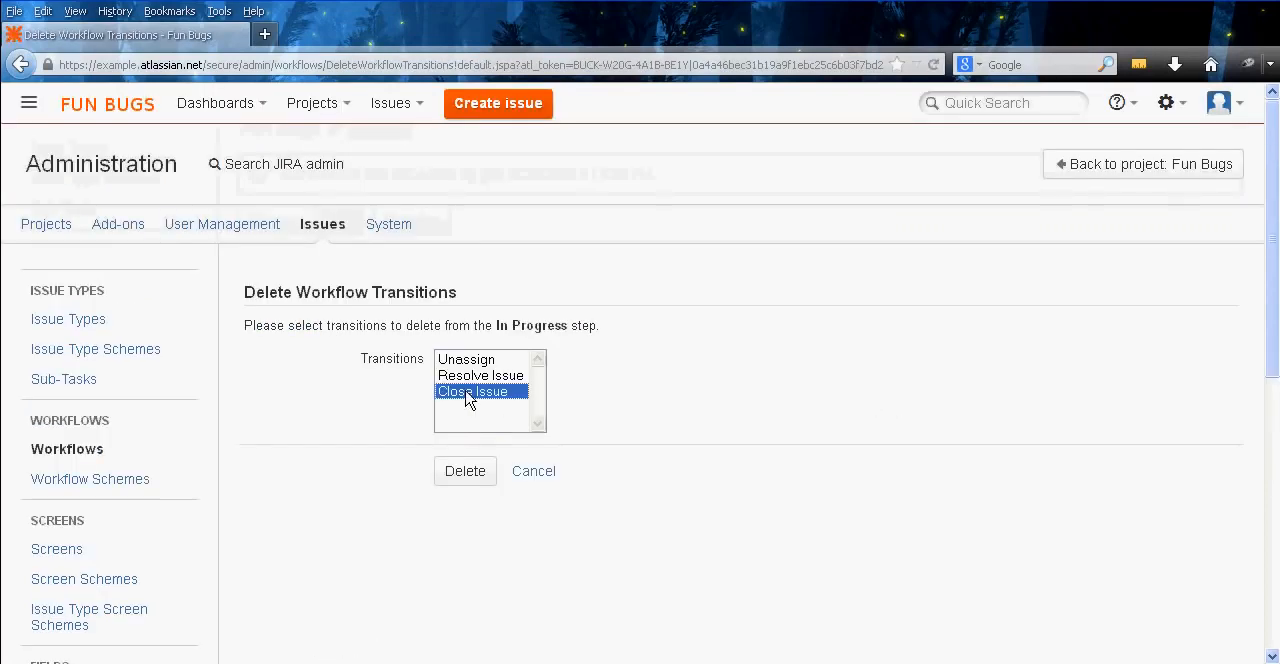
{"action": "left_click", "coordinate": [464, 471]}
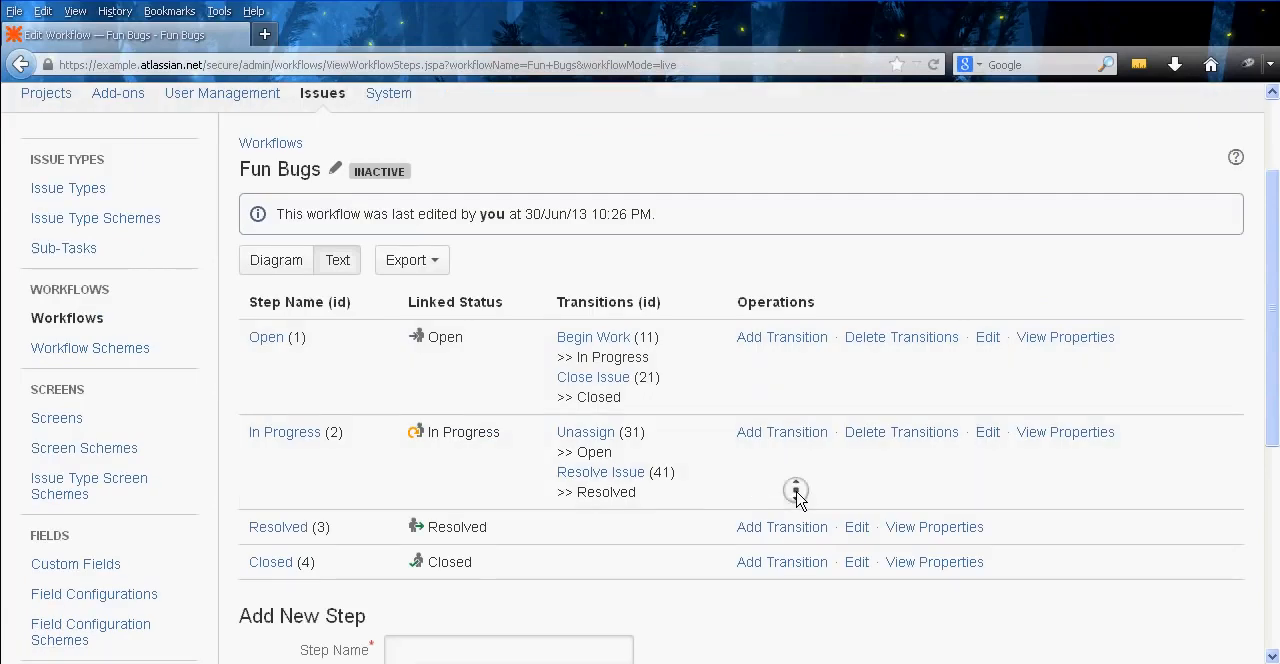
Switch the Fun Bugs workflow to the diagram view and move the In Progress status up, away from Closed
{"action": "scroll", "coordinate": [790, 480], "scroll_direction": "up", "scroll_amount": 1}
{"action": "left_click", "coordinate": [272, 294]}
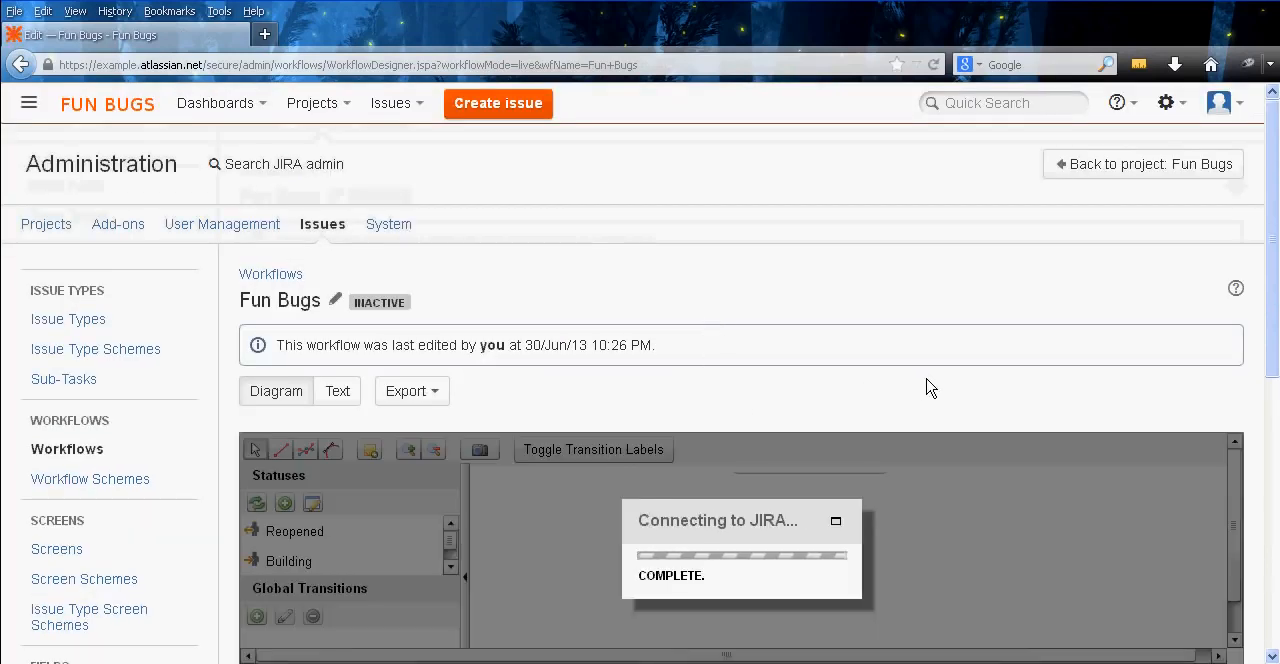
{"action": "middle_click", "coordinate": [927, 378]}
{"action": "middle_click", "coordinate": [925, 417]}
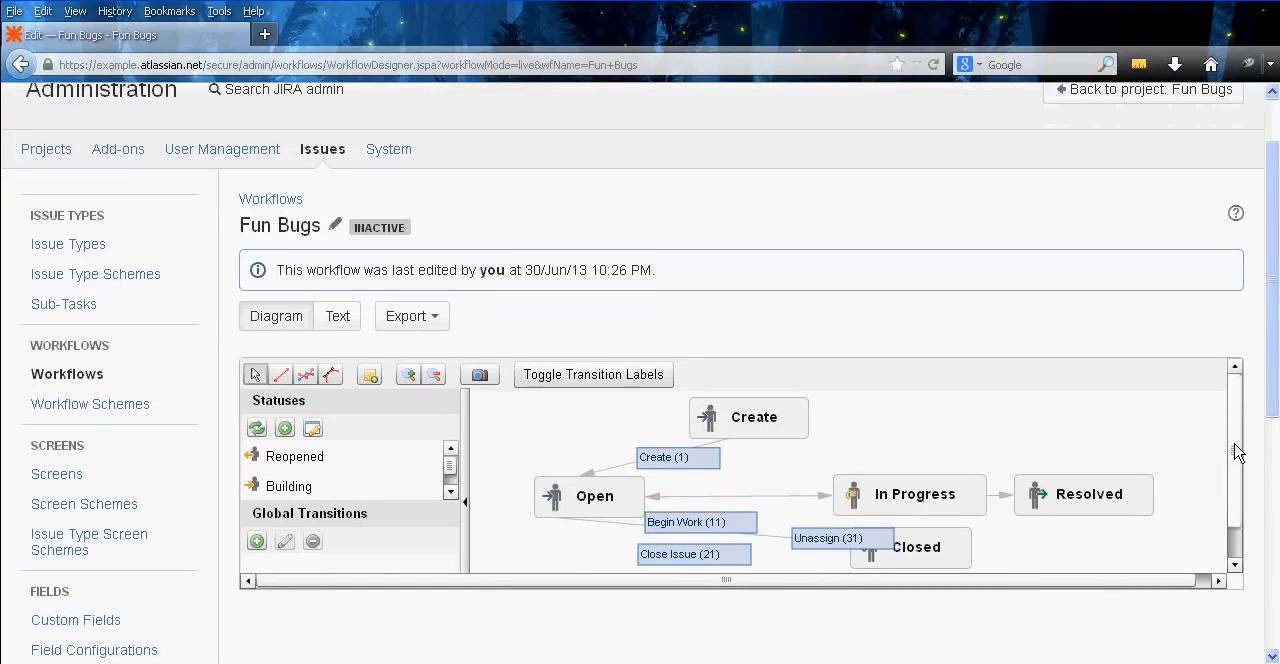
{"action": "left_click_drag", "start_coordinate": [1237, 452], "coordinate": [1234, 477]}
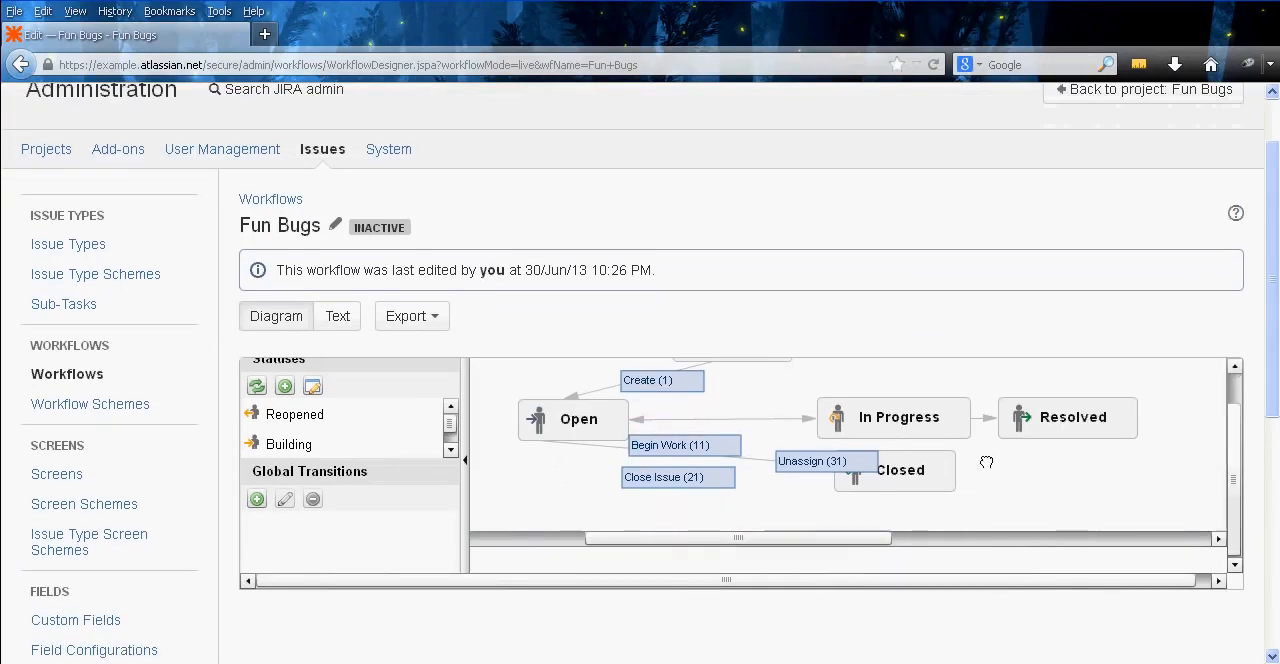
{"action": "left_click_drag", "start_coordinate": [903, 427], "coordinate": [888, 406]}
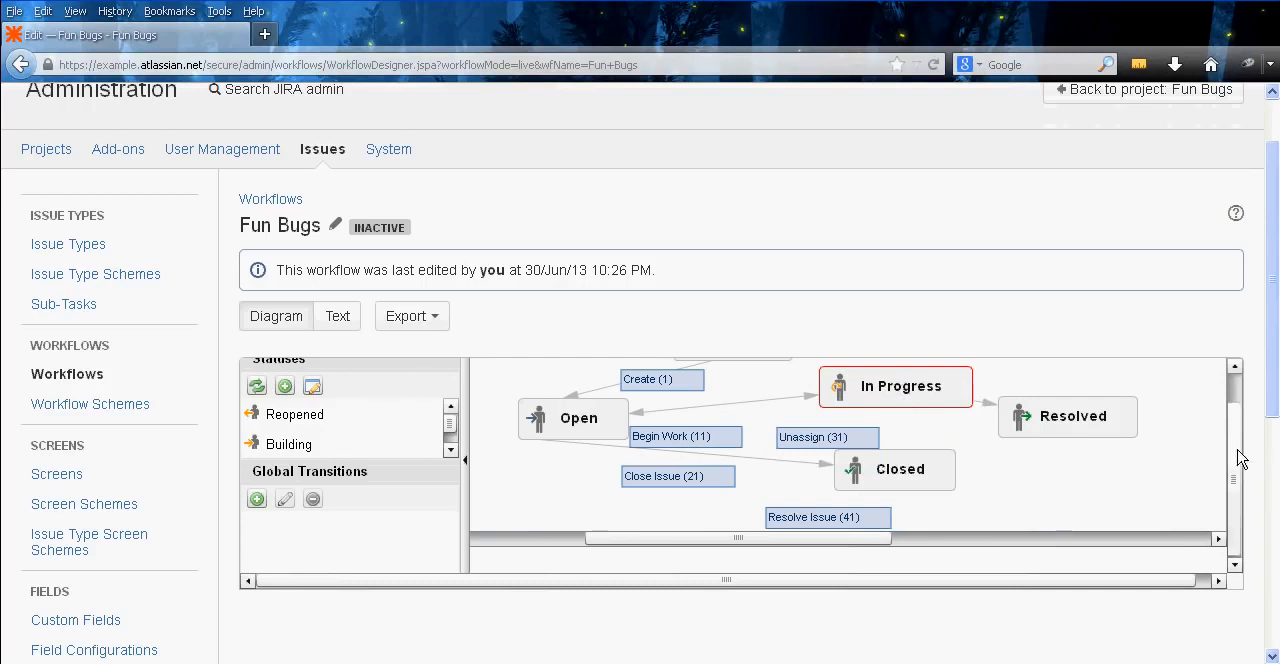
{"action": "scroll", "coordinate": [1237, 458], "scroll_direction": "up", "scroll_amount": 2}
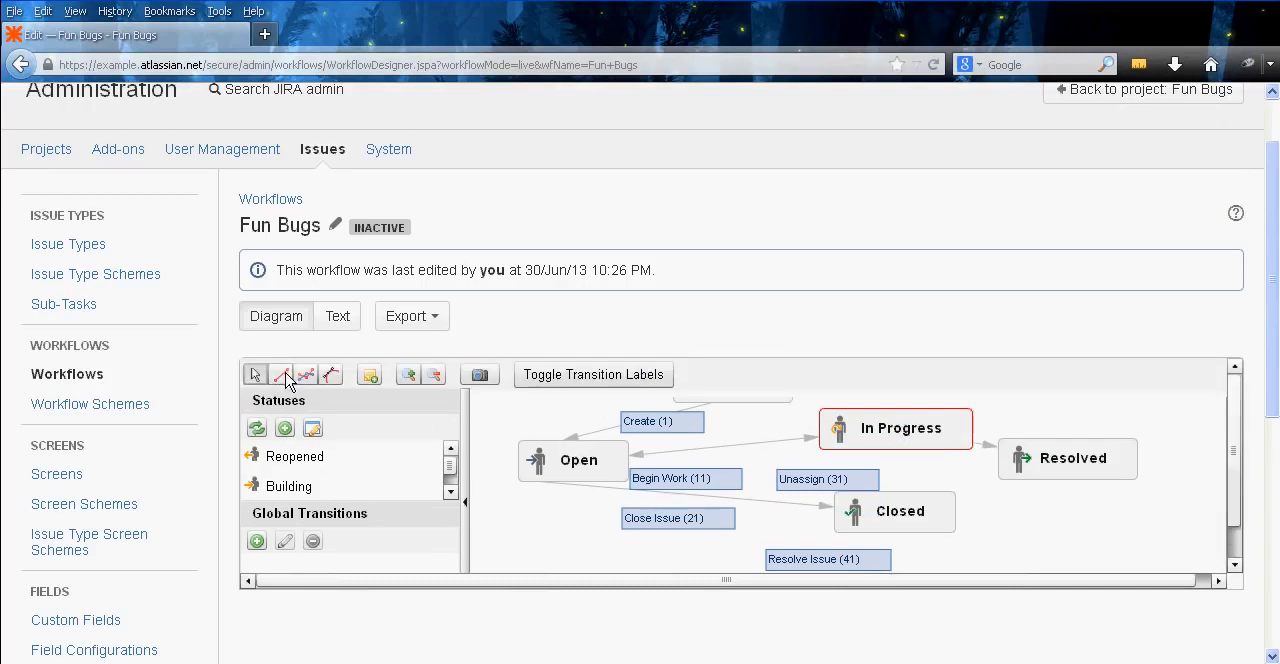
Draw a transition from In Progress to Closed that reuses the common transition (21) Close Issue
{"action": "left_click", "coordinate": [283, 374]}
{"action": "left_click_drag", "start_coordinate": [916, 437], "coordinate": [911, 519]}
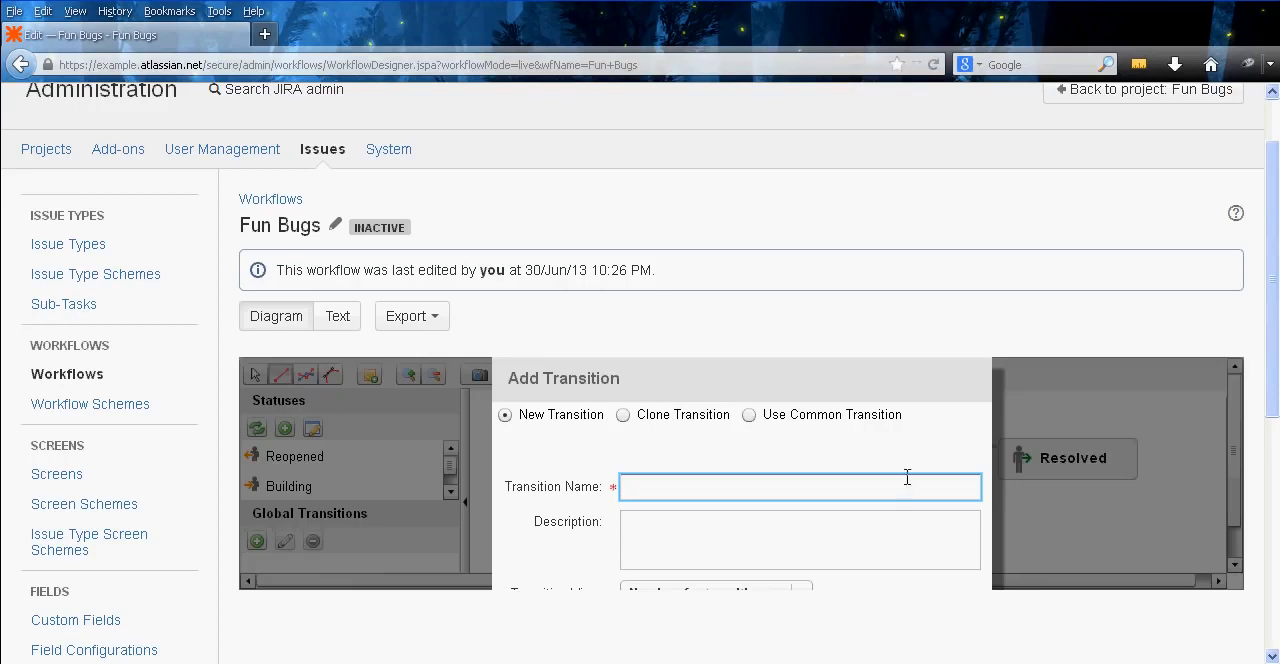
{"action": "left_click", "coordinate": [750, 415]}
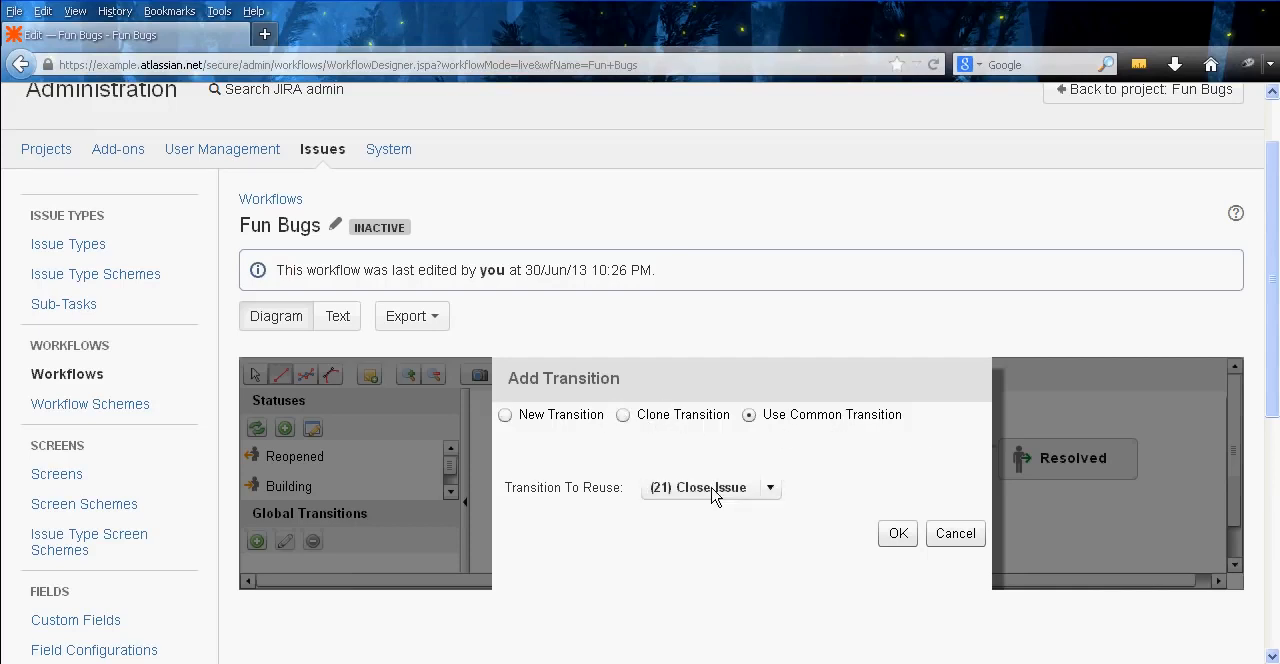
{"action": "left_click", "coordinate": [897, 534]}
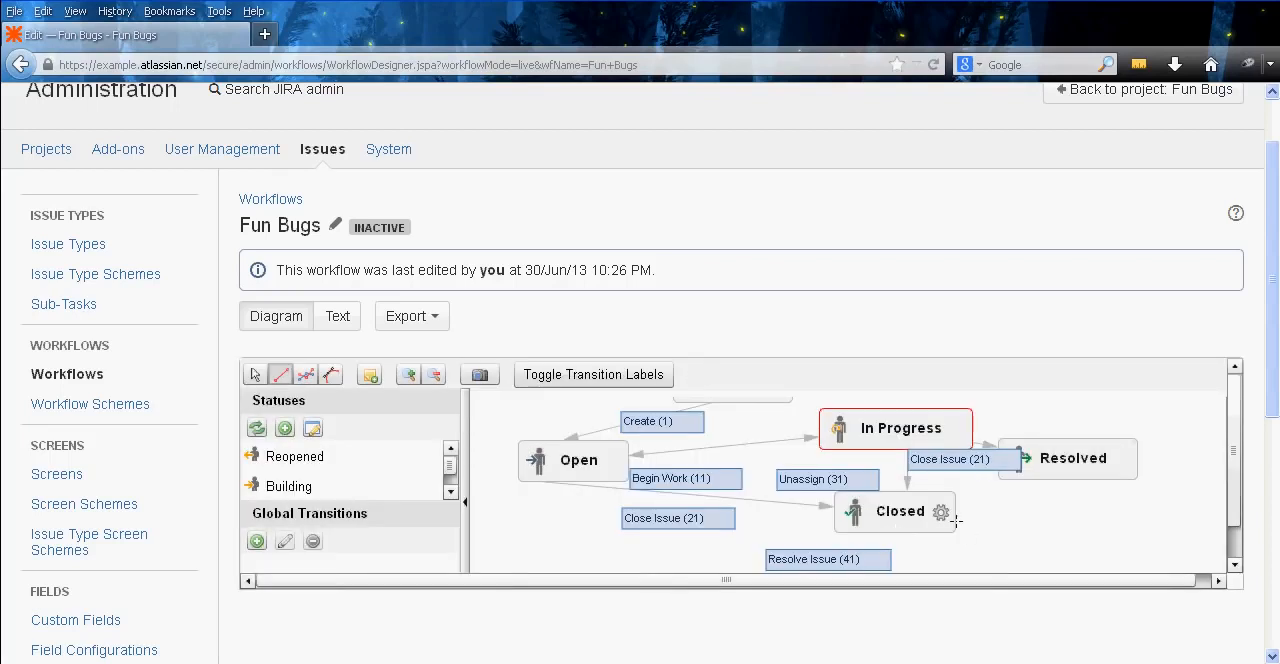
Switch the workflow to the text view and review the transitions listed for each step
{"action": "left_click", "coordinate": [340, 326]}
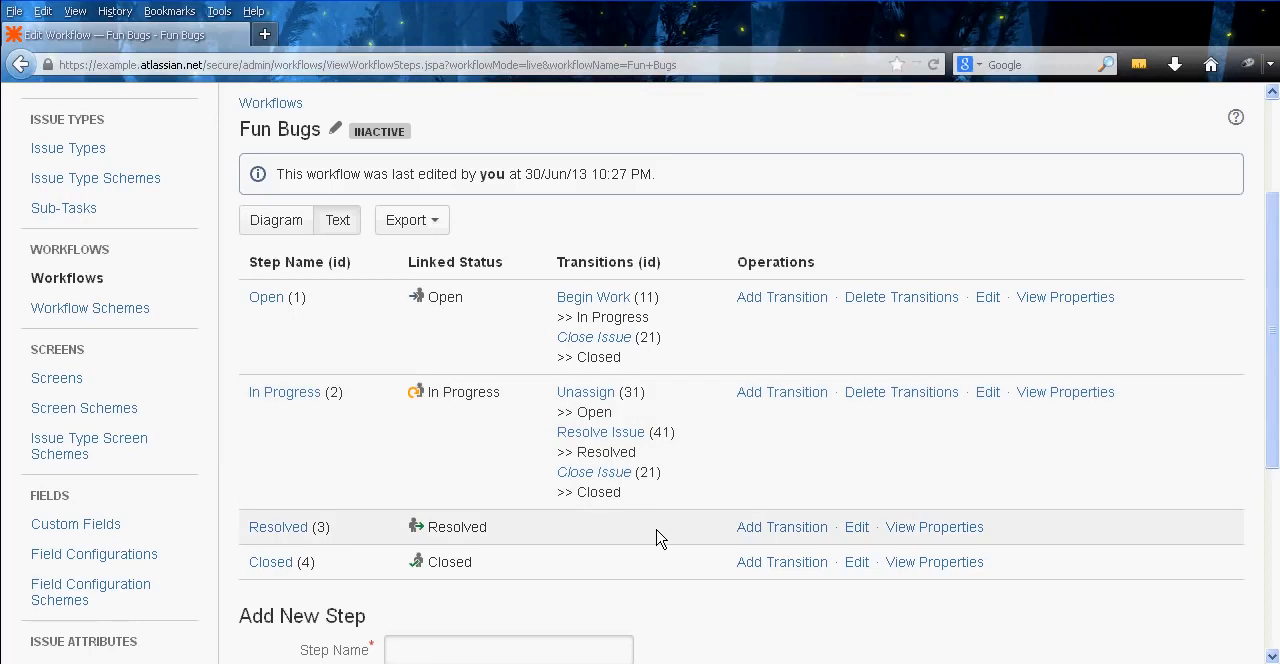
{"action": "middle_click", "coordinate": [707, 487]}
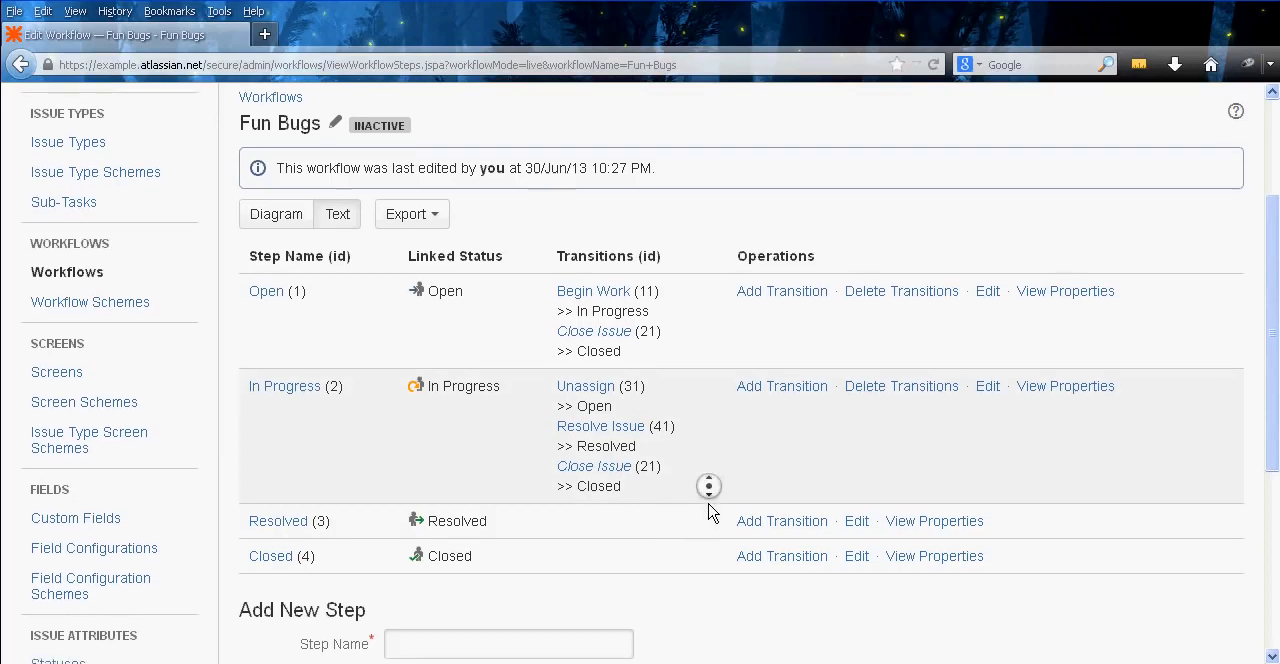
{"action": "middle_click", "coordinate": [708, 506]}
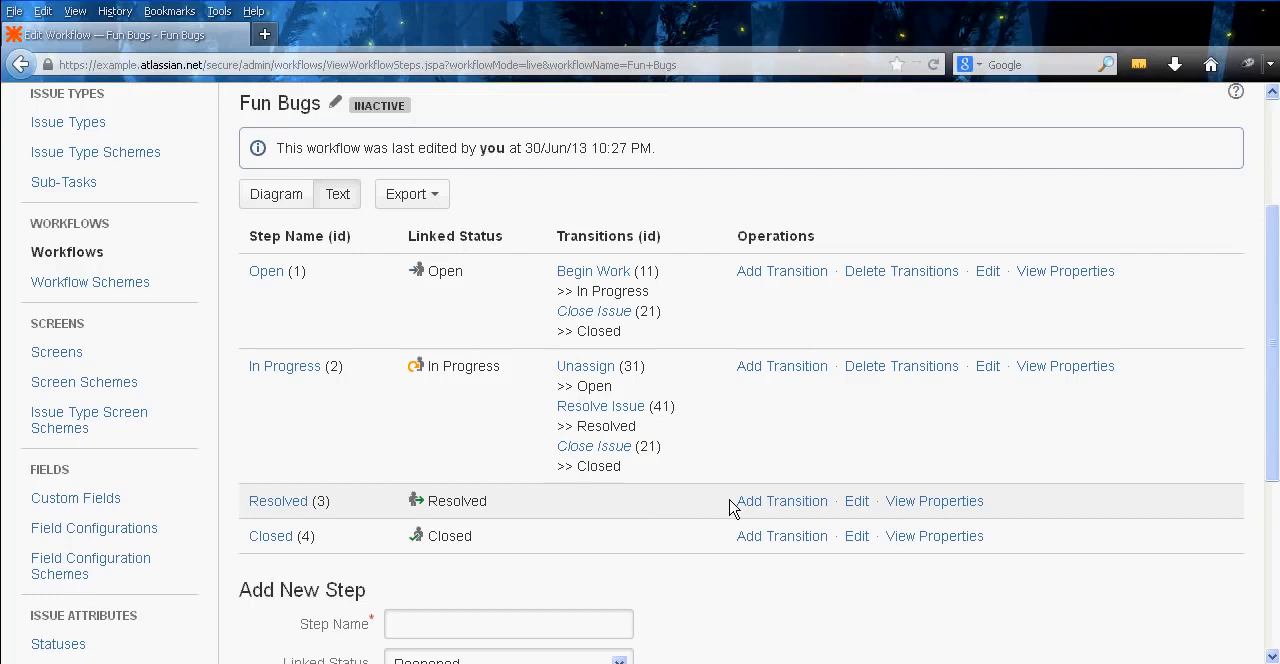
Open the In Progress step's shared Close Issue transition in a new tab and close that tab
{"action": "right_click", "coordinate": [600, 447]}
{"action": "left_click", "coordinate": [645, 457]}
{"action": "left_click", "coordinate": [375, 40]}
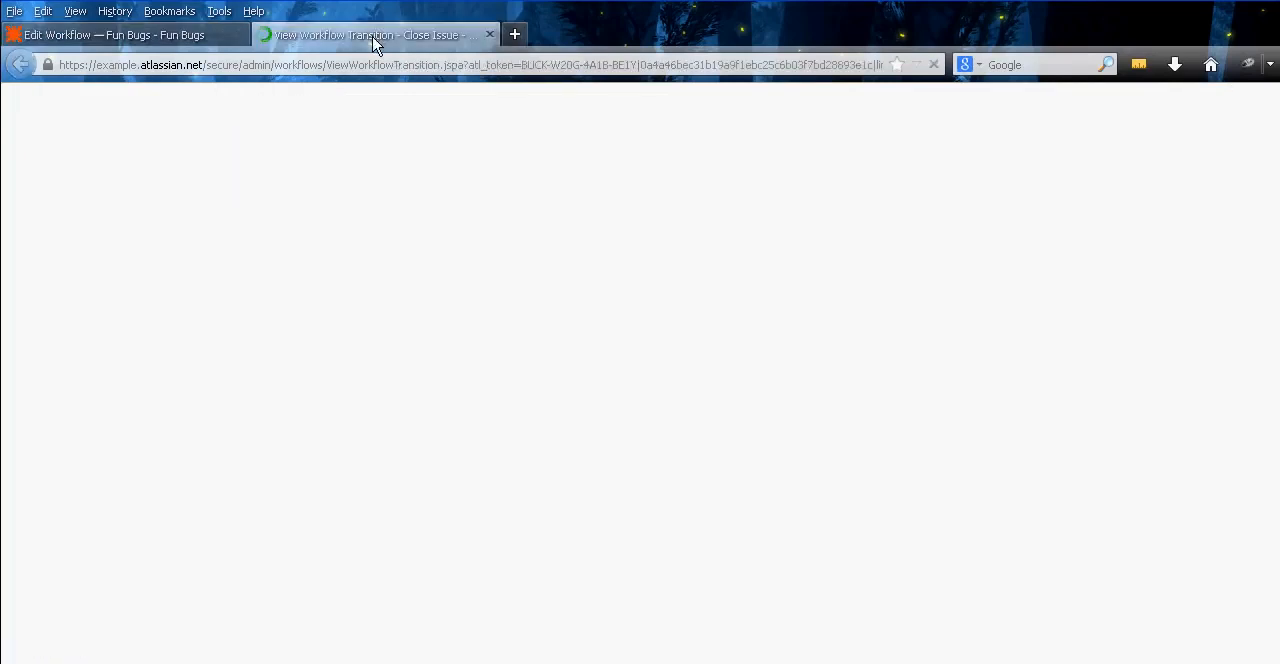
{"action": "middle_click", "coordinate": [375, 40]}
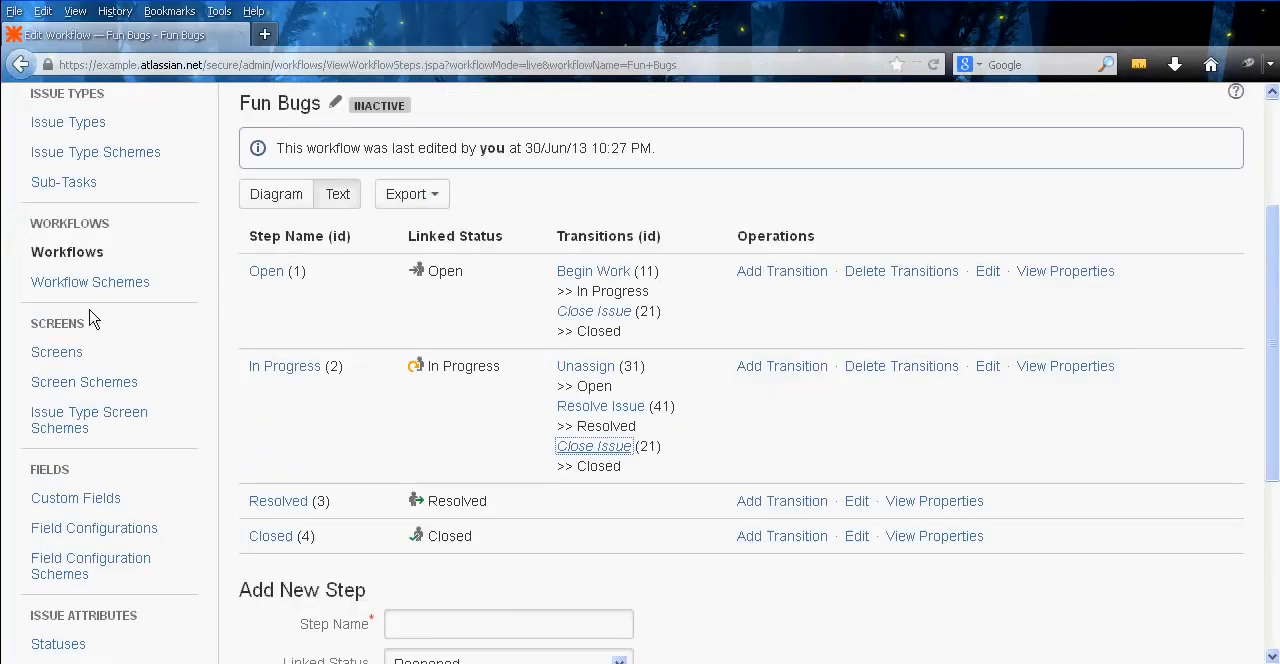
Add a transition named Work Complete from Resolved to Closed that uses the Close Issue screen
{"action": "left_click", "coordinate": [757, 509]}
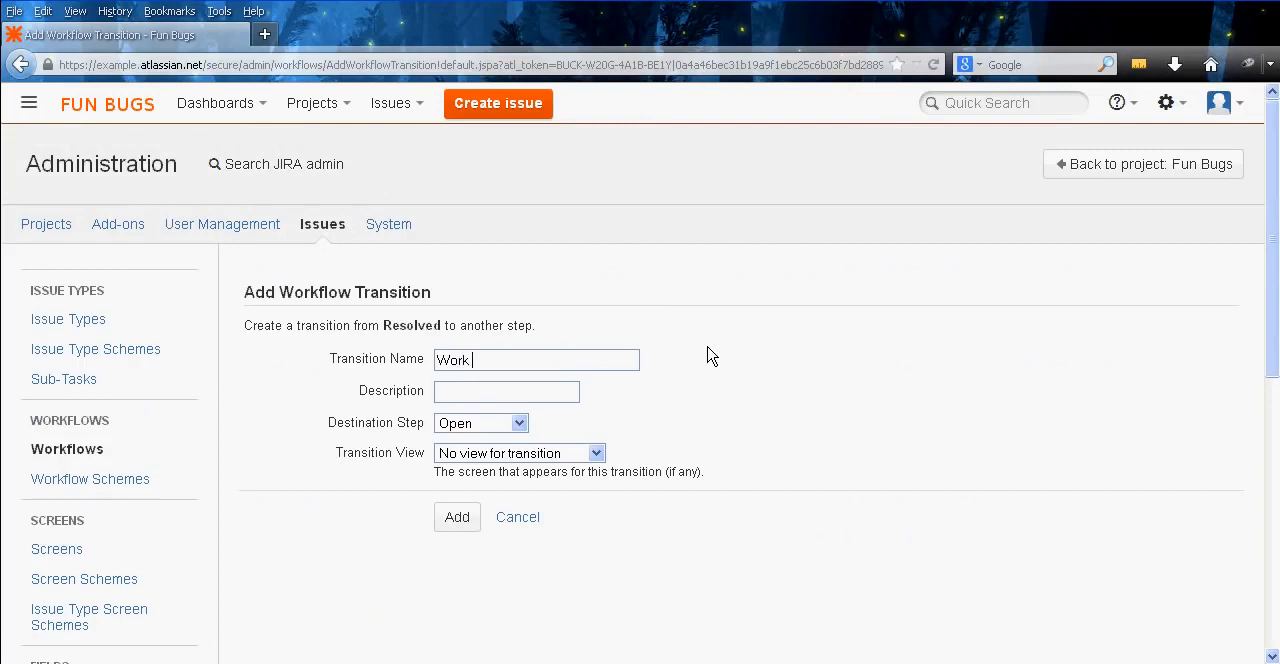
{"action": "key", "text": "Tab"}
{"action": "key", "text": "Down"}
{"action": "key", "text": "Down"}
{"action": "key", "text": "Tab"}
{"action": "key", "text": "Down"}
{"action": "key", "text": "Down"}
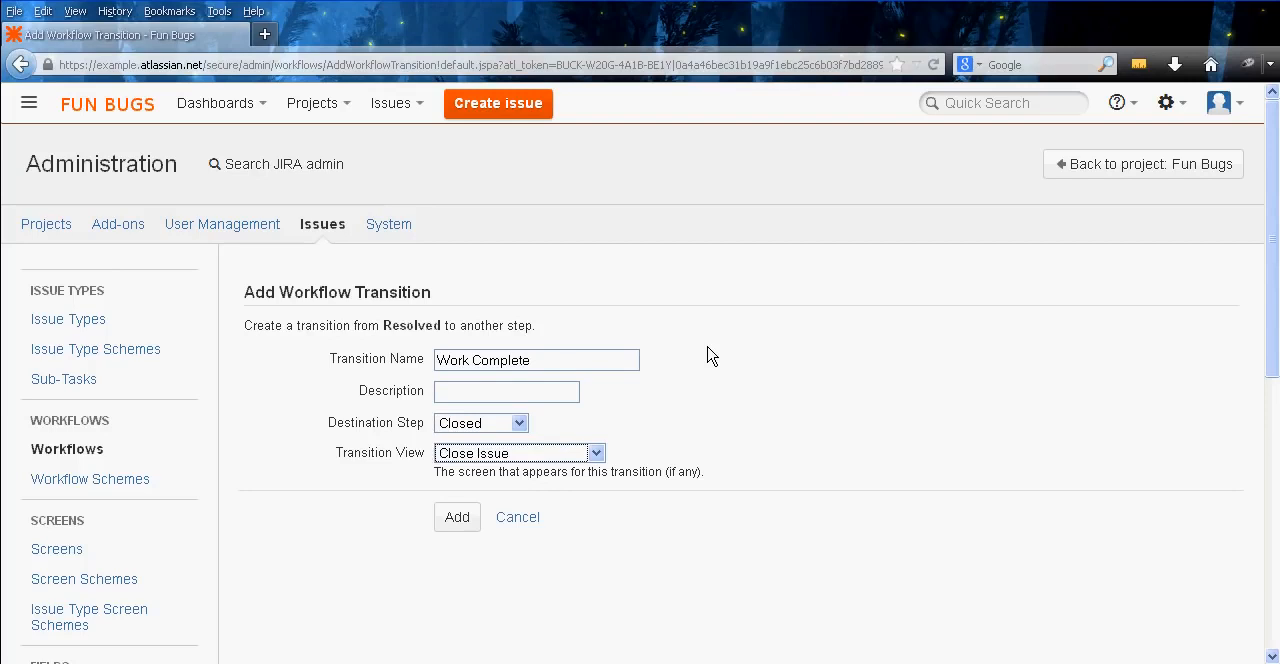
{"action": "key", "text": "Tab"}
{"action": "left_click", "coordinate": [459, 519]}
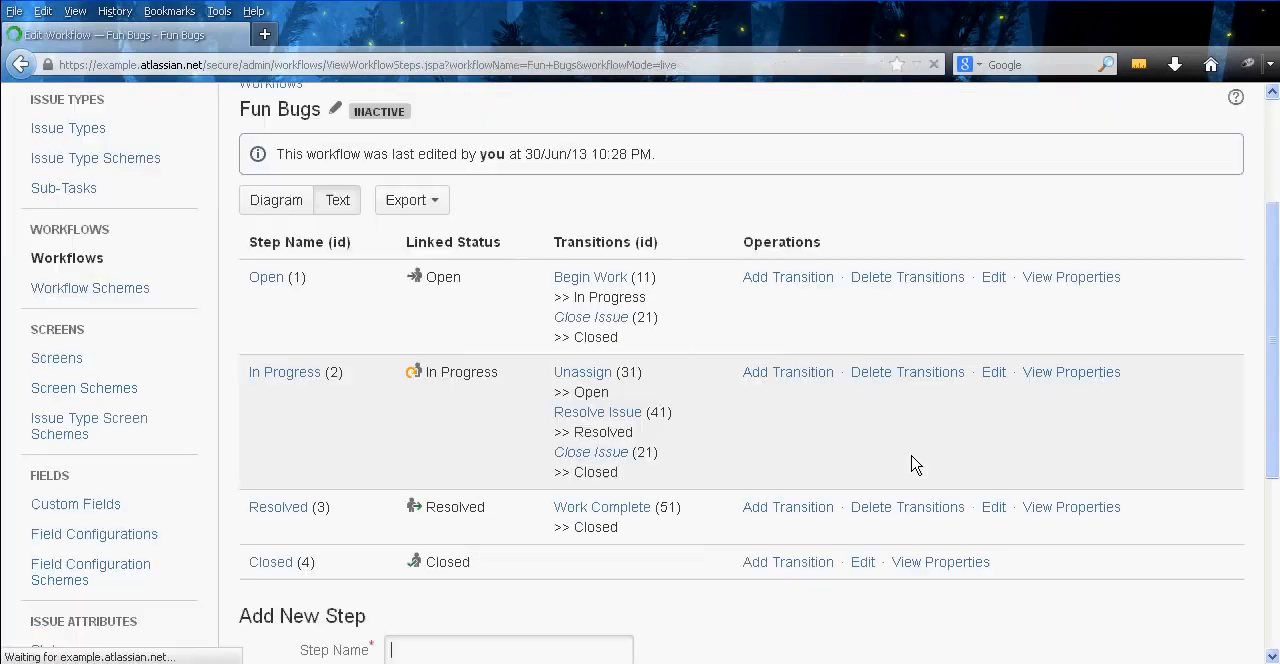
Open the Work Complete transition in a new tab and add the Only Reporter Condition to it
{"action": "scroll", "coordinate": [713, 480], "scroll_direction": "down", "scroll_amount": 1}
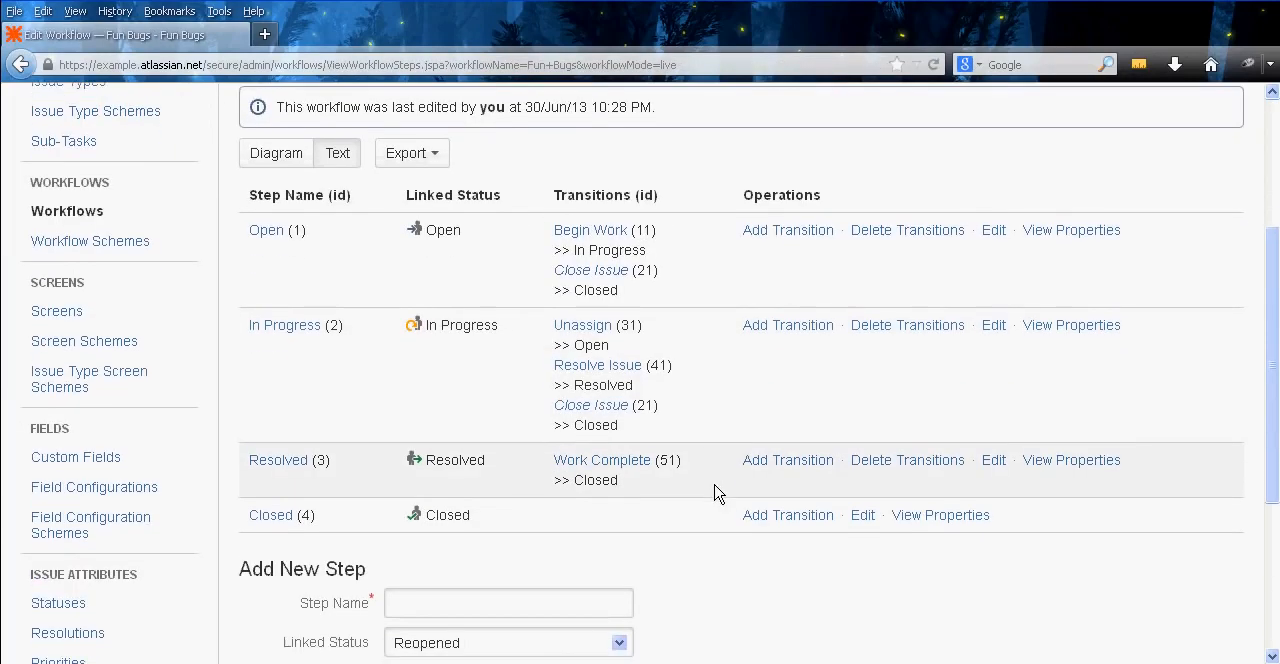
{"action": "right_click", "coordinate": [626, 460]}
{"action": "left_click", "coordinate": [636, 472]}
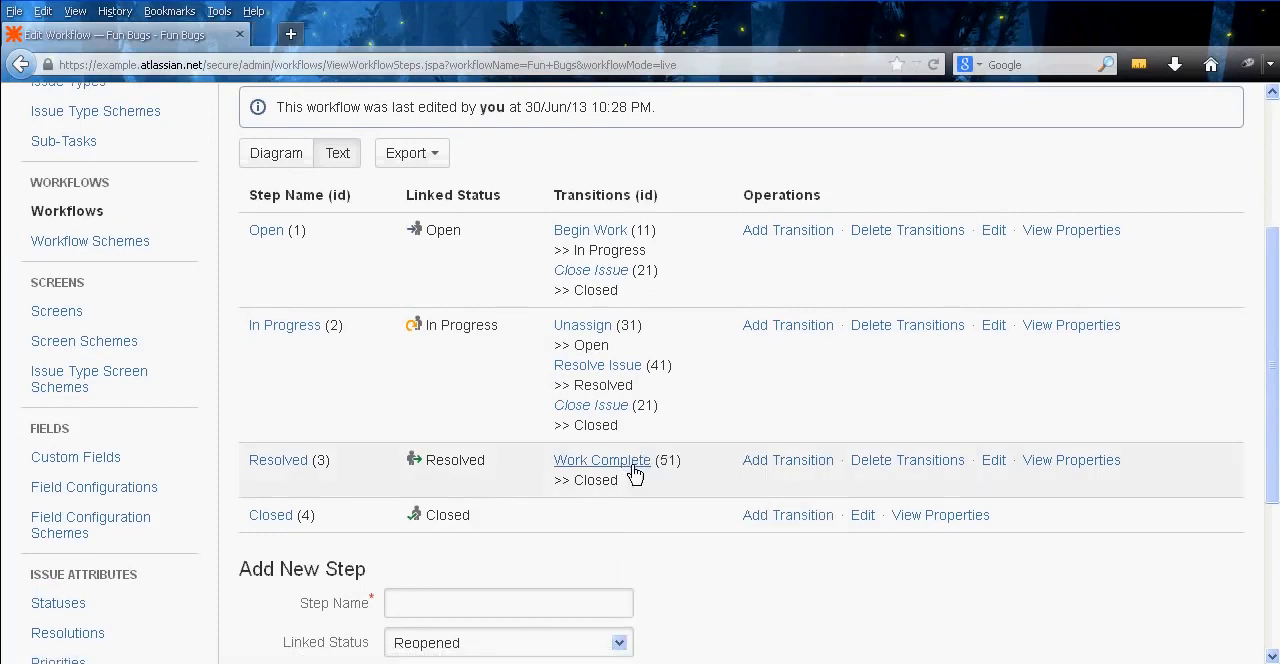
{"action": "left_click", "coordinate": [374, 38]}
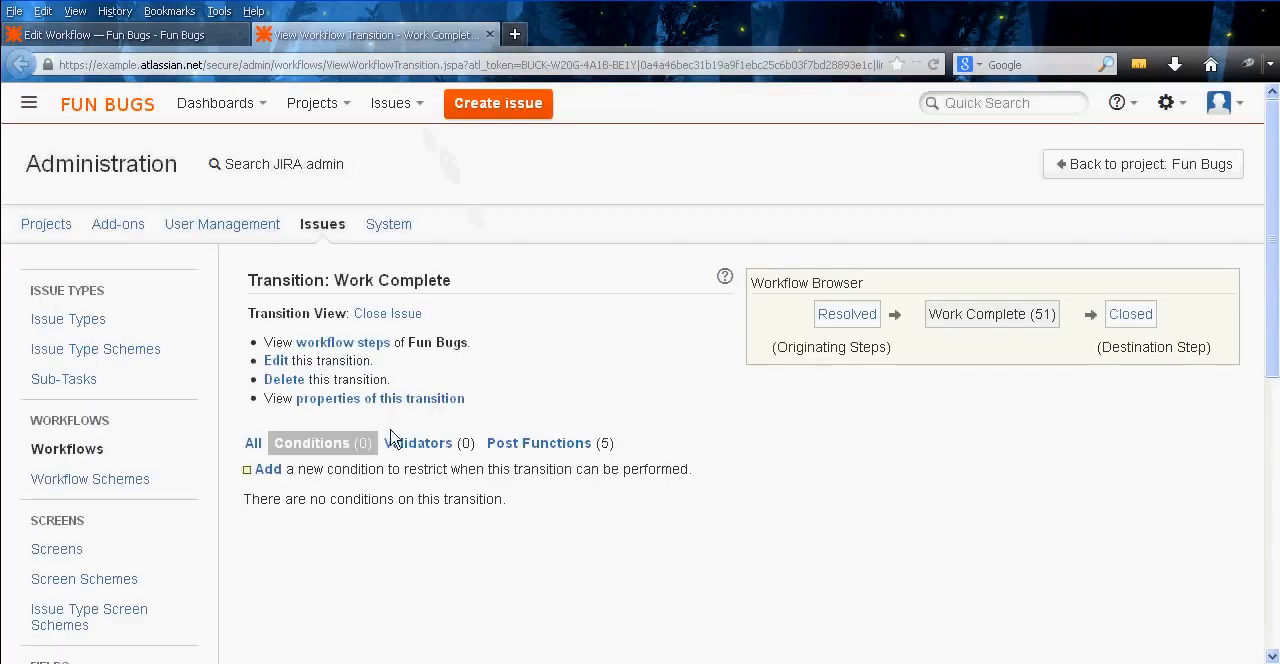
{"action": "left_click", "coordinate": [272, 470]}
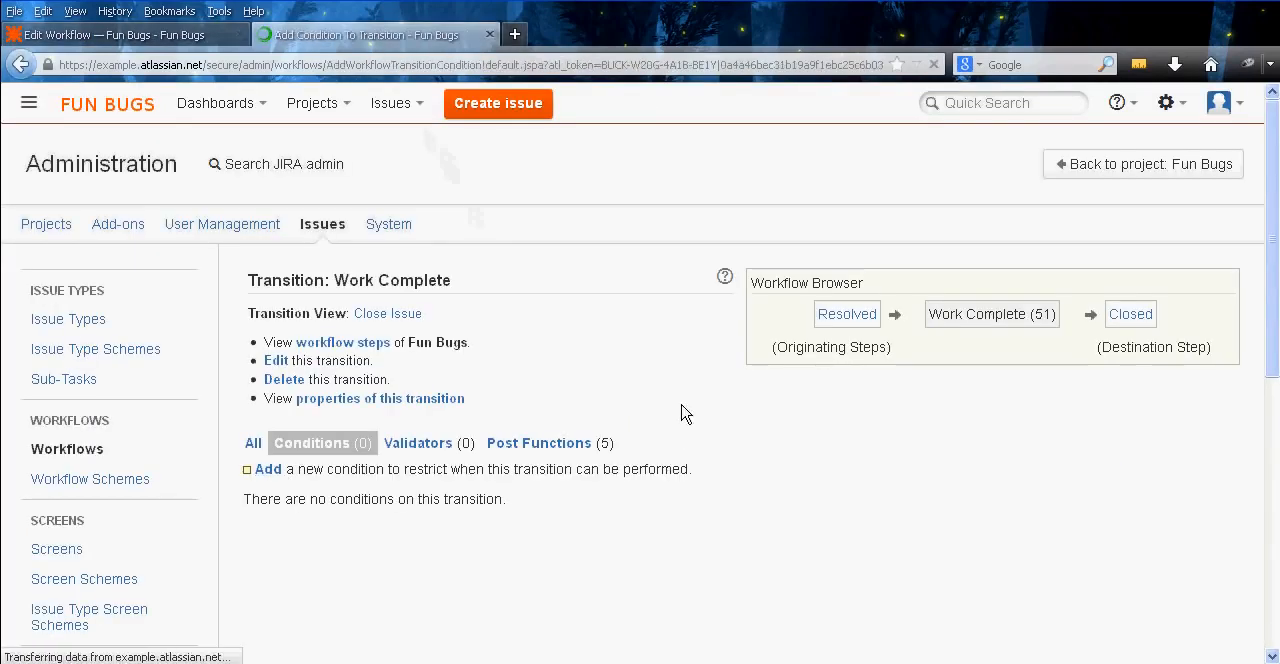
{"action": "scroll", "coordinate": [569, 337], "scroll_direction": "down", "scroll_amount": 3}
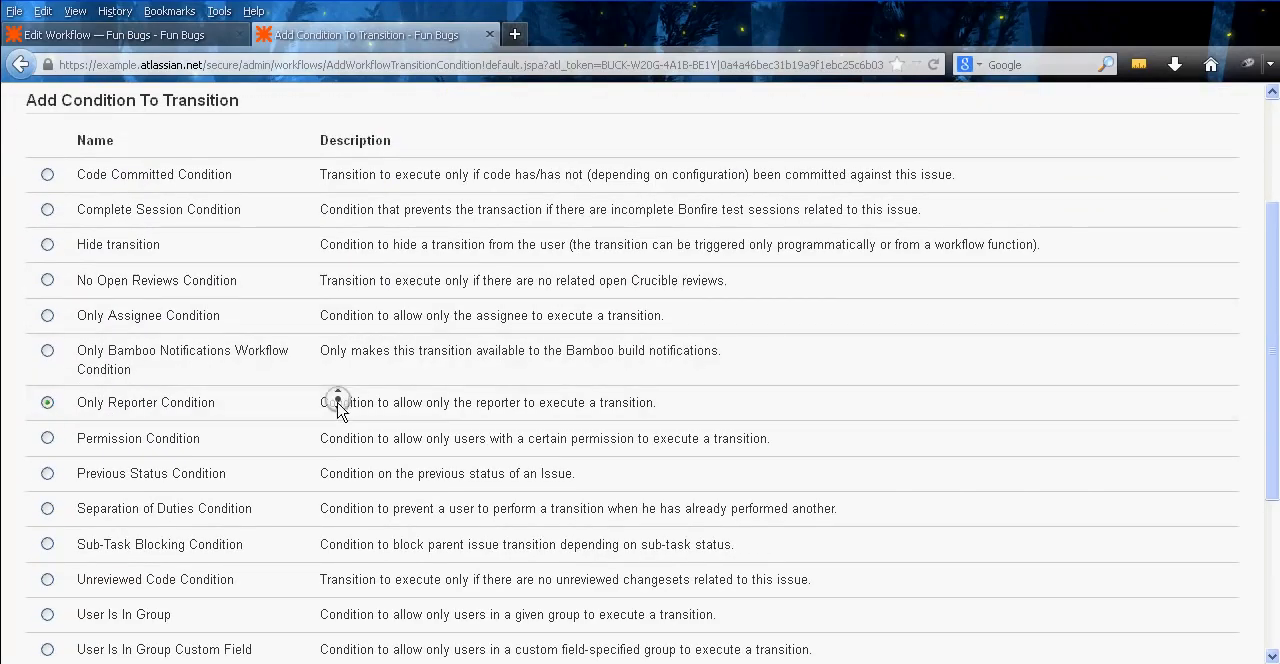
{"action": "scroll", "coordinate": [331, 420], "scroll_direction": "down", "scroll_amount": 4}
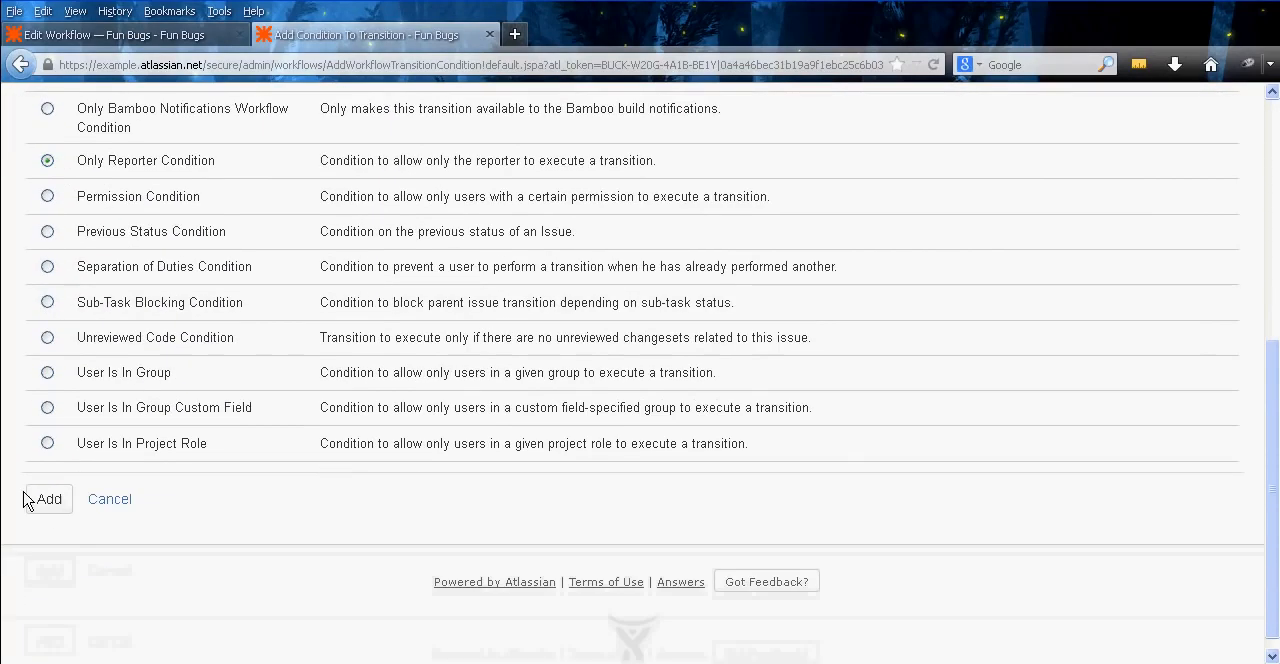
{"action": "left_click", "coordinate": [47, 509]}
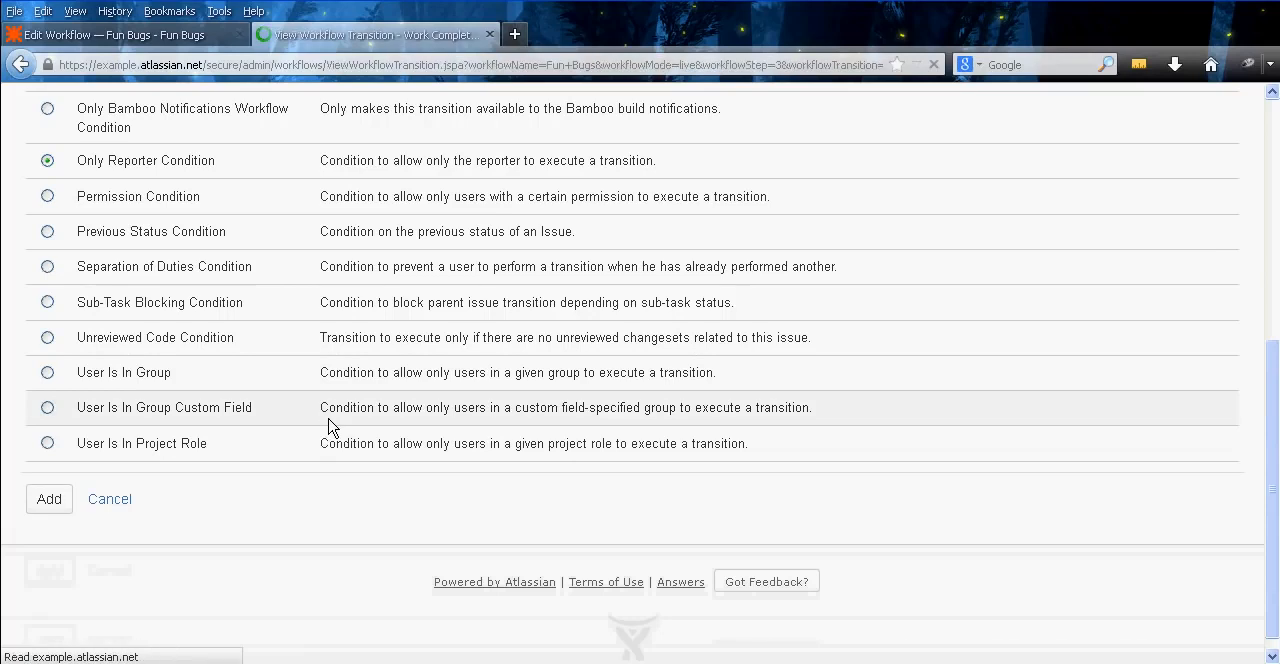
Add a User Is In Project Role condition for Administrators to Work Complete and combine its conditions with OR
{"action": "middle_click", "coordinate": [559, 330]}
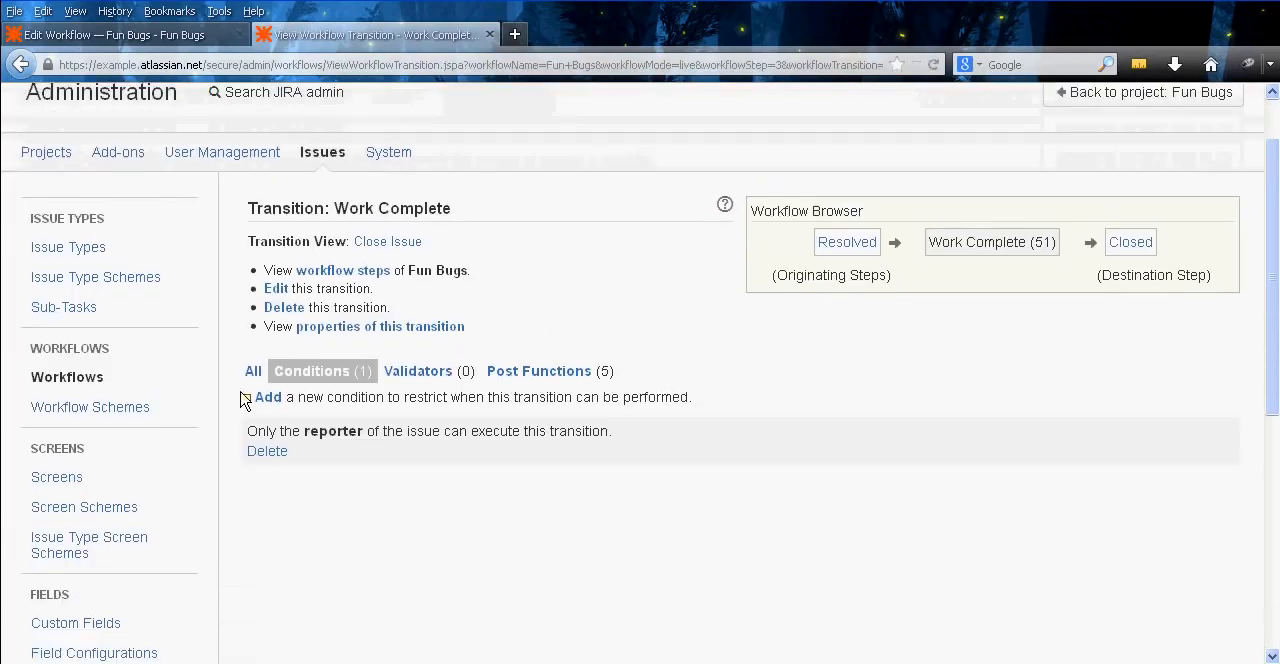
{"action": "left_click", "coordinate": [268, 398]}
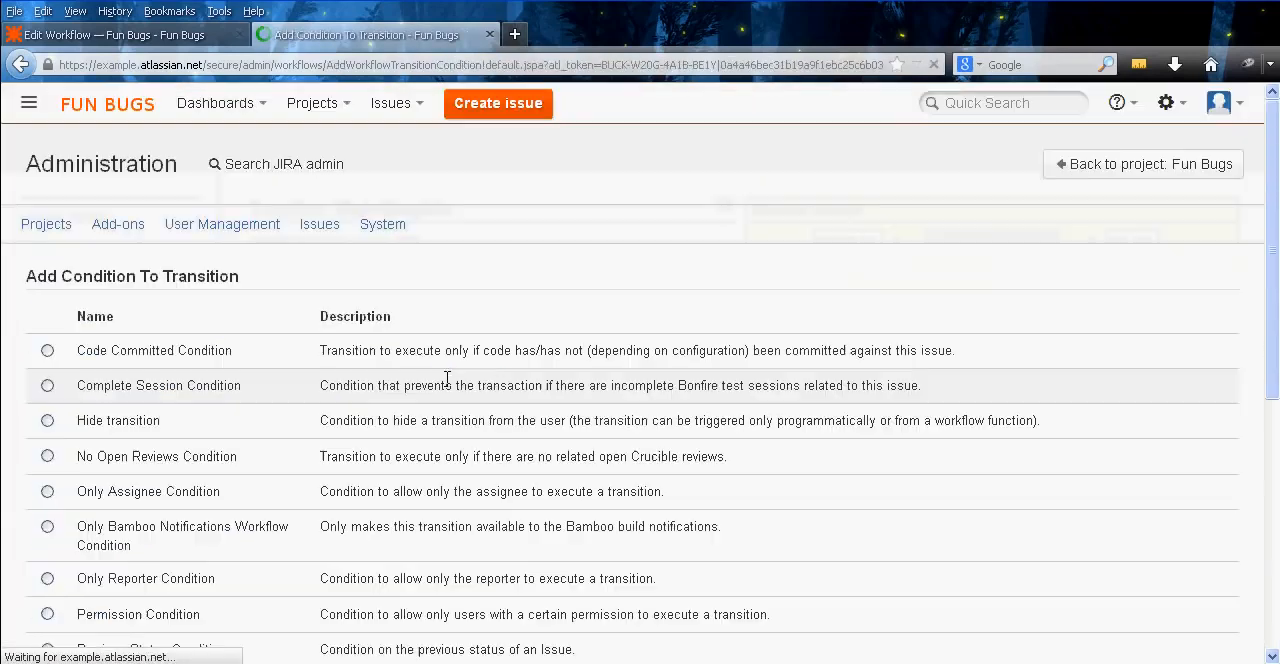
{"action": "middle_click", "coordinate": [285, 374]}
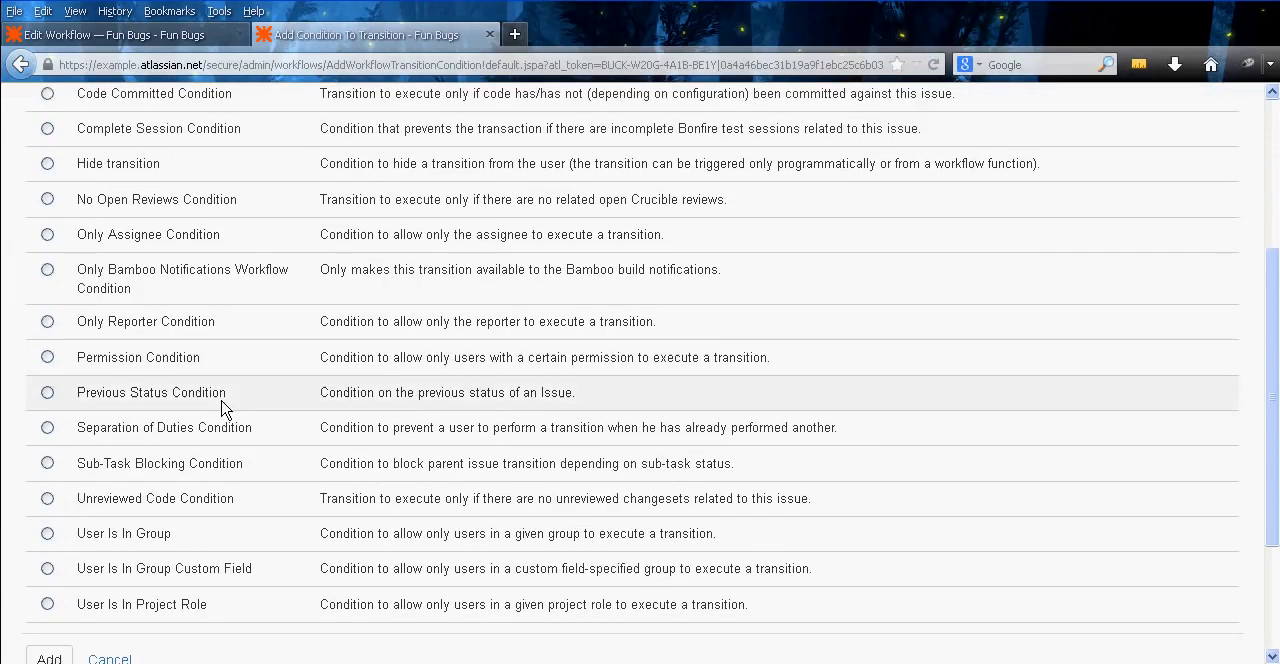
{"action": "left_click", "coordinate": [133, 611]}
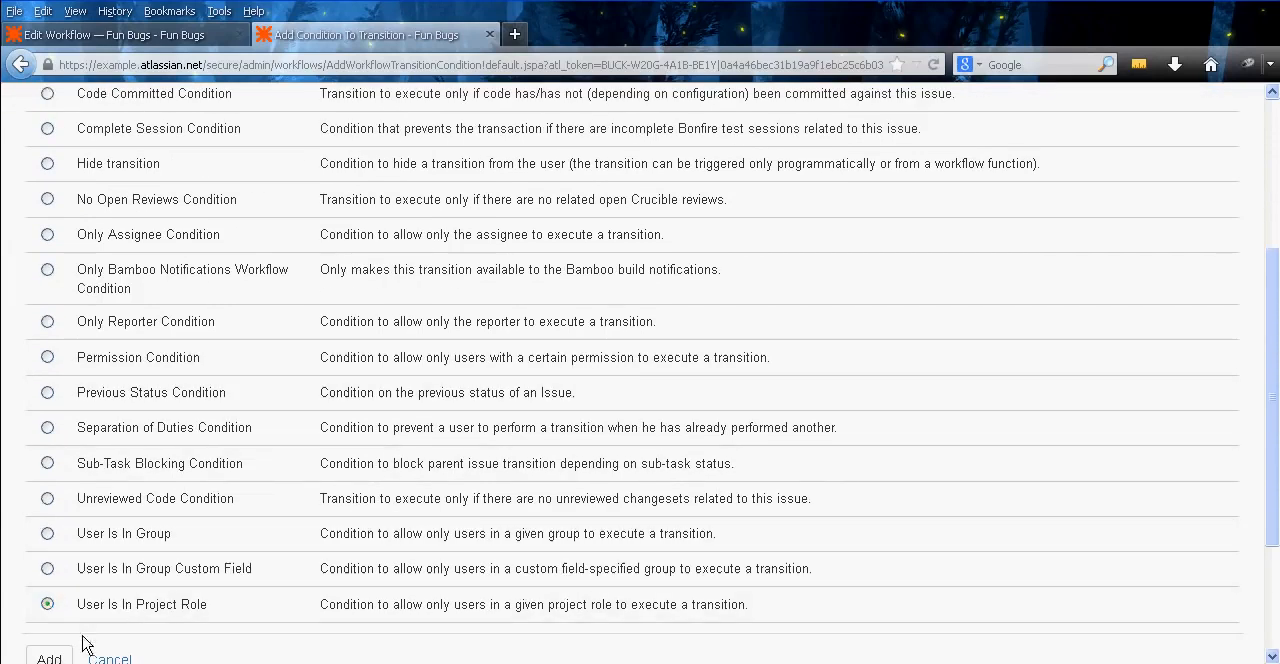
{"action": "left_click", "coordinate": [45, 652]}
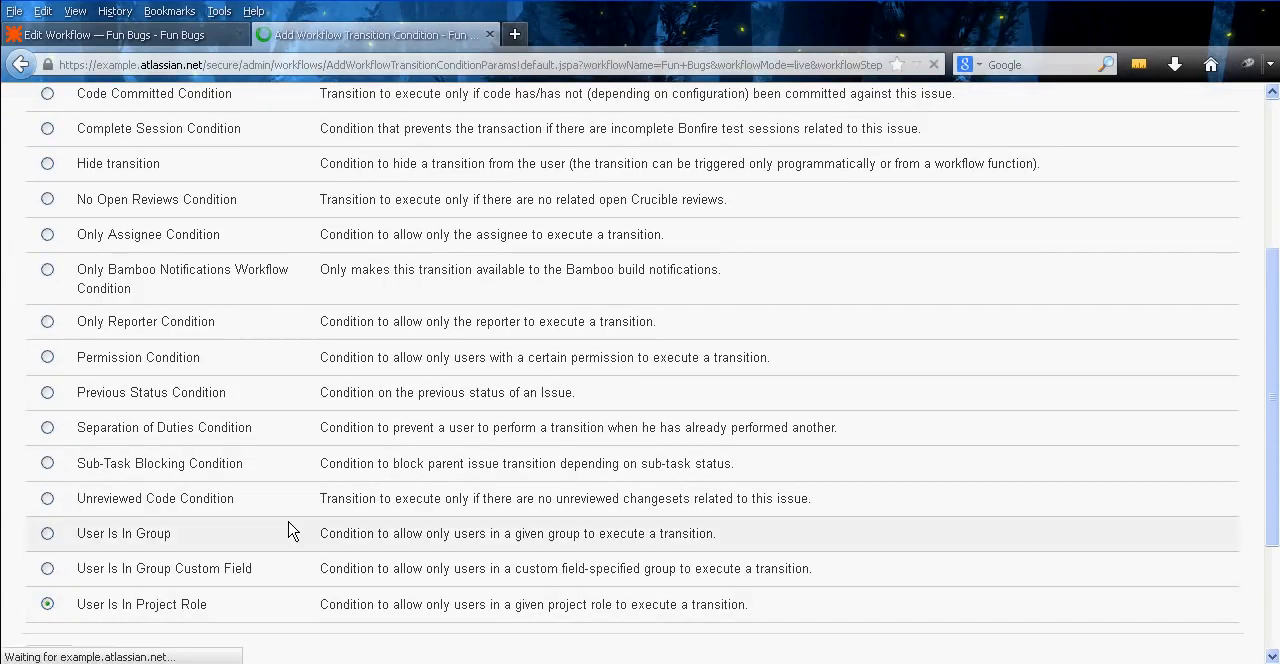
{"action": "left_click", "coordinate": [529, 416]}
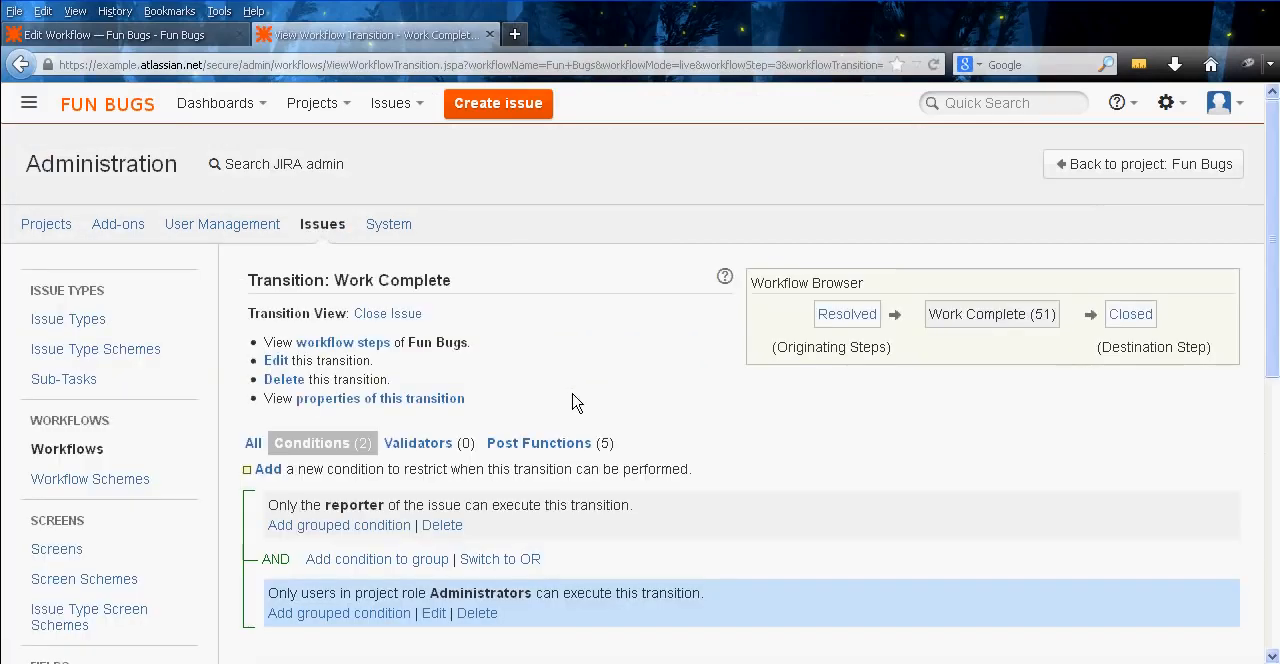
{"action": "left_click", "coordinate": [505, 564]}
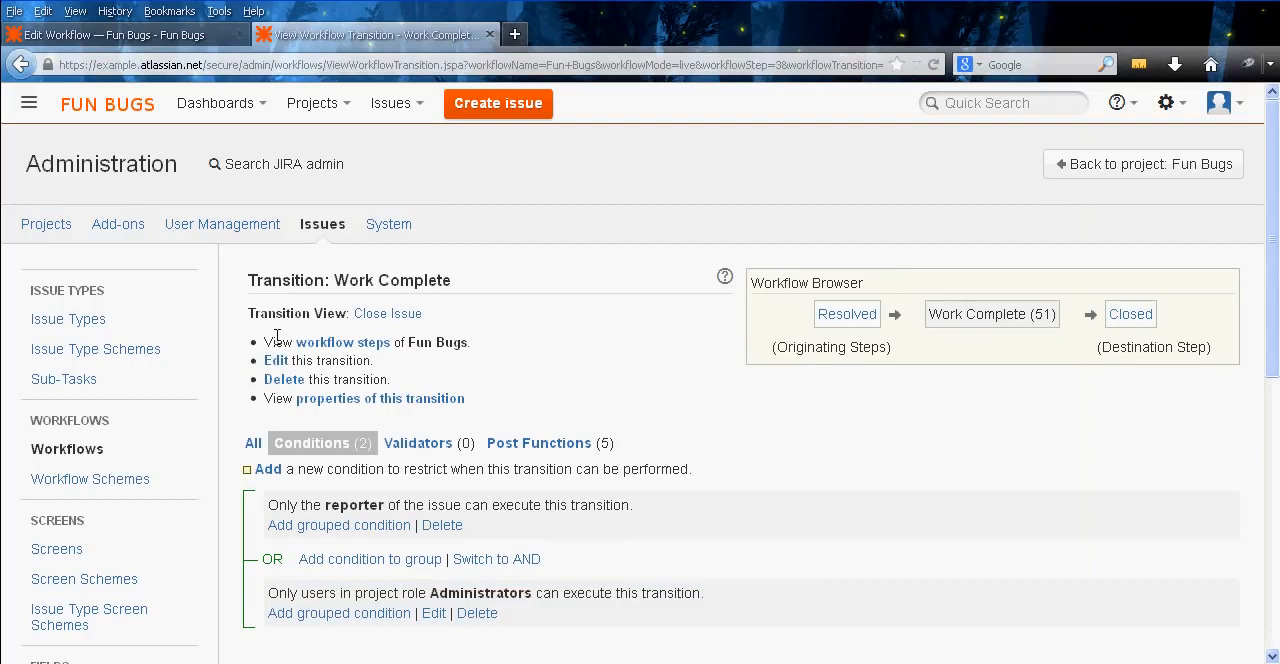
Return to the workflows list and open the inactive Fun Bugs workflow for editing
{"action": "left_click", "coordinate": [126, 449]}
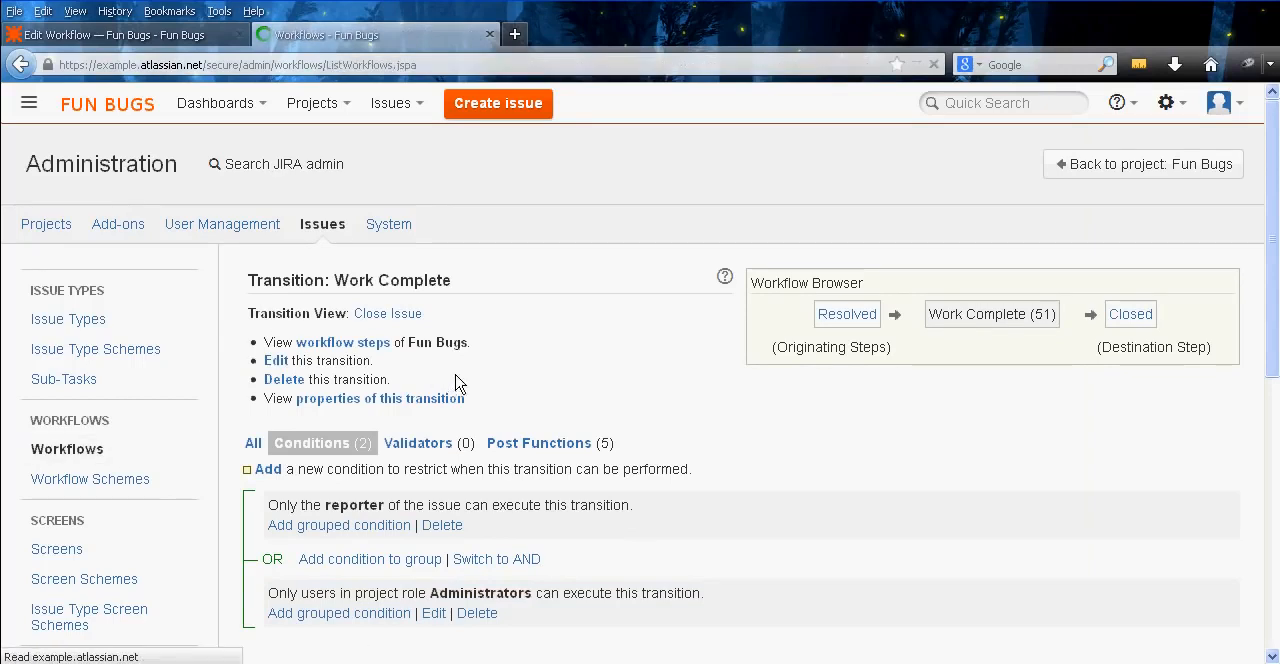
{"action": "middle_click", "coordinate": [509, 400]}
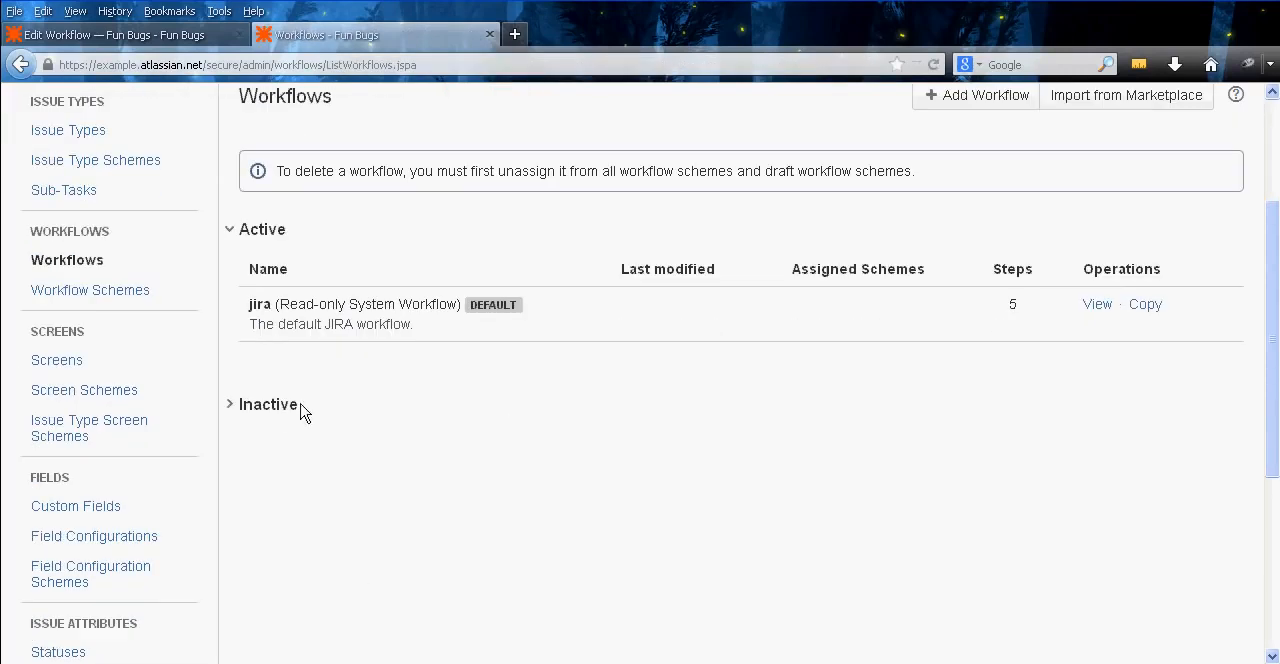
{"action": "left_click", "coordinate": [262, 406]}
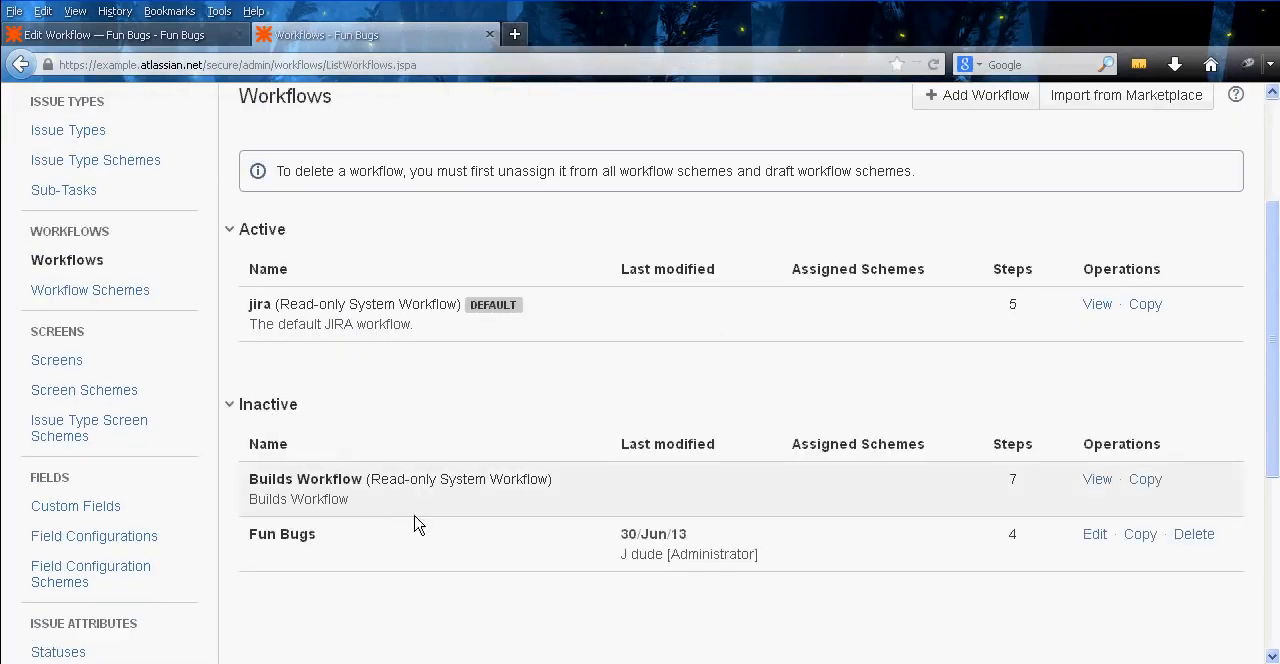
{"action": "left_click", "coordinate": [1092, 543]}
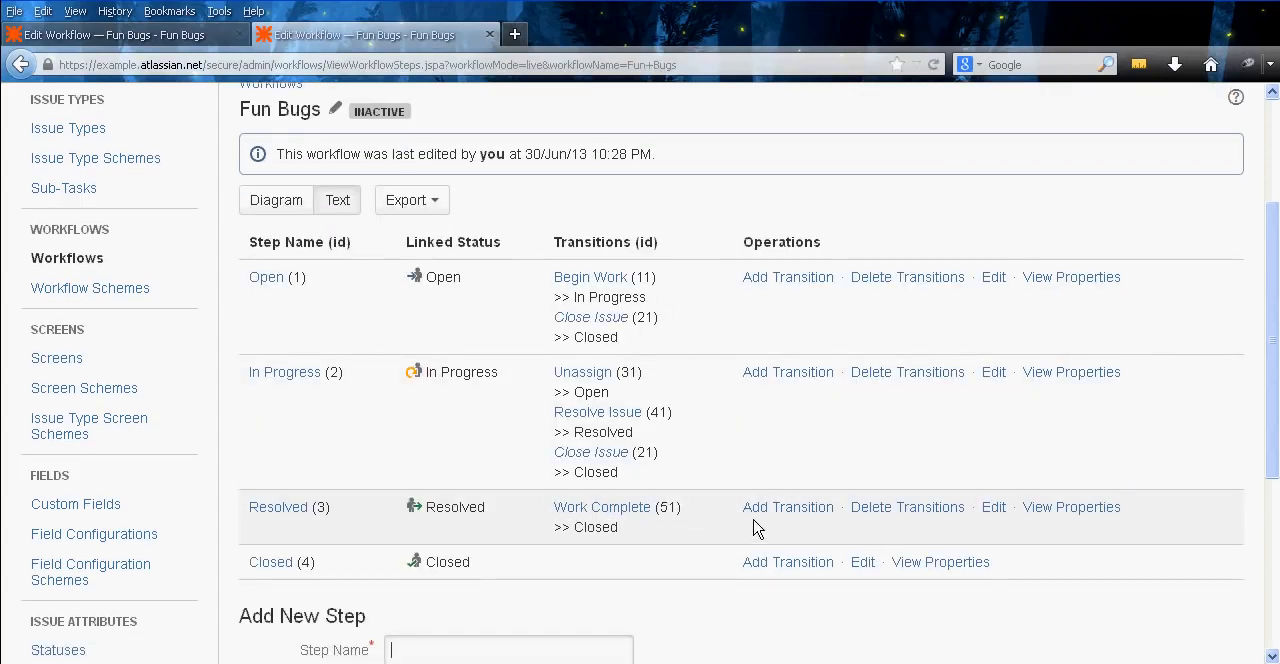
Add a transition named Further Work Needed from Resolved to Open that uses the Begin Work screen
{"action": "left_click", "coordinate": [784, 514]}
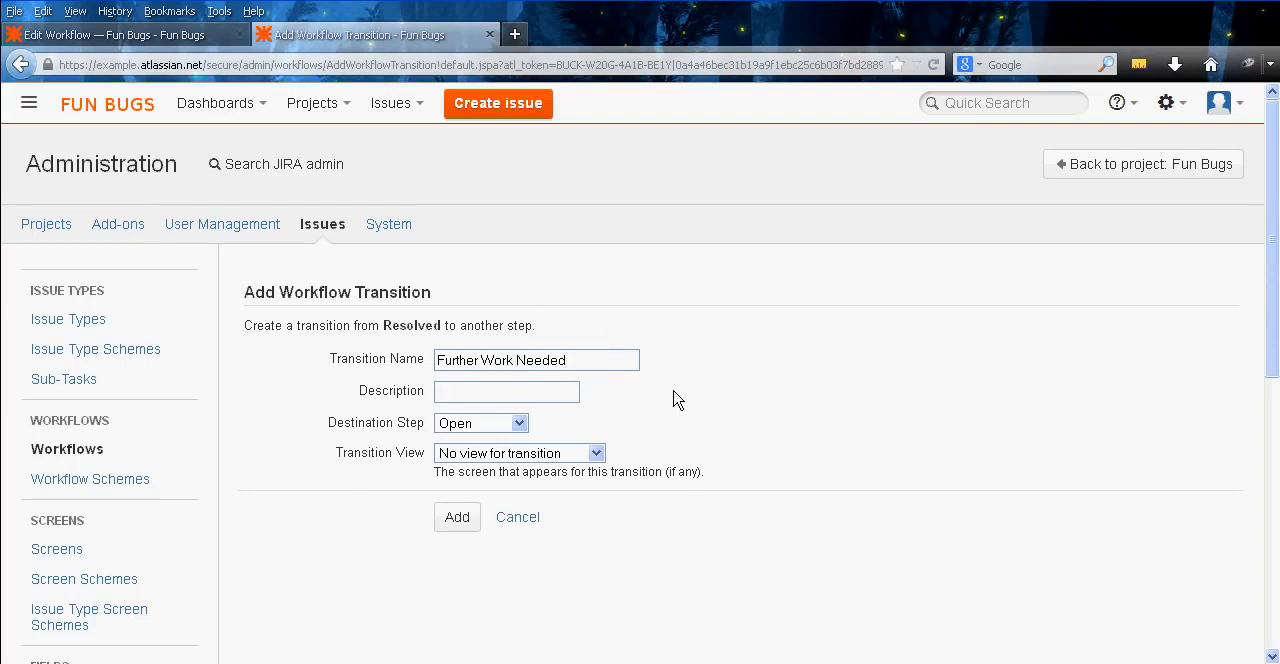
{"action": "left_click", "coordinate": [510, 423]}
{"action": "left_click", "coordinate": [500, 458]}
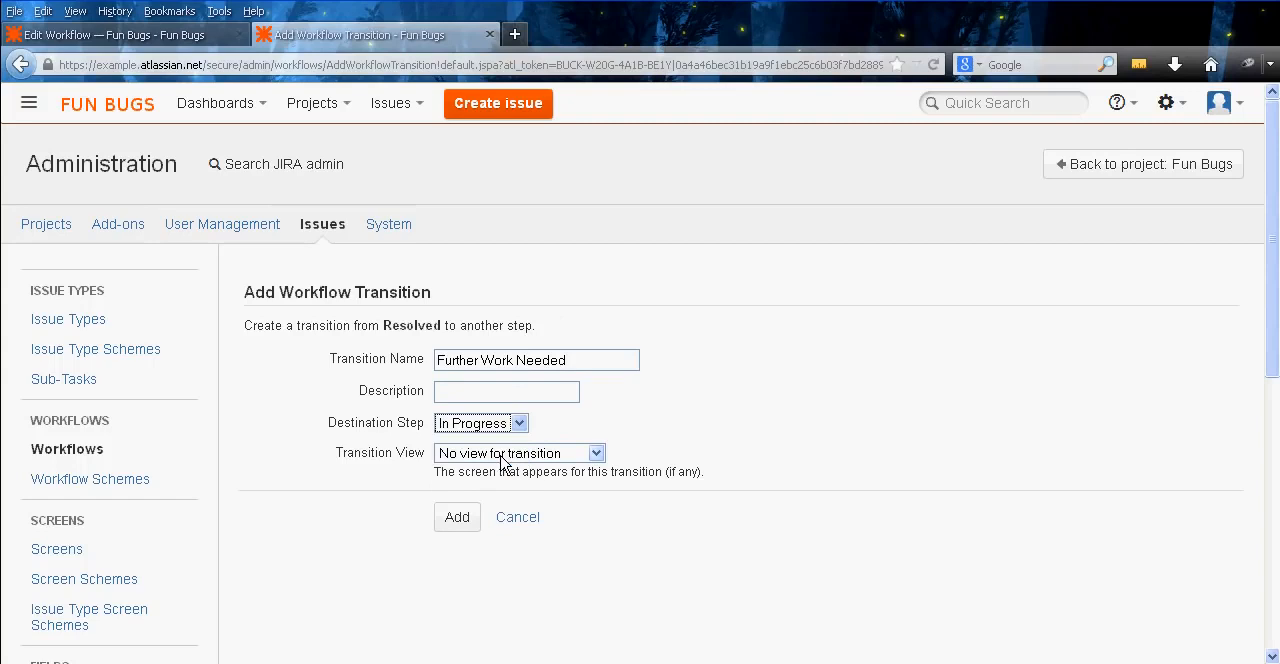
{"action": "left_click", "coordinate": [503, 455]}
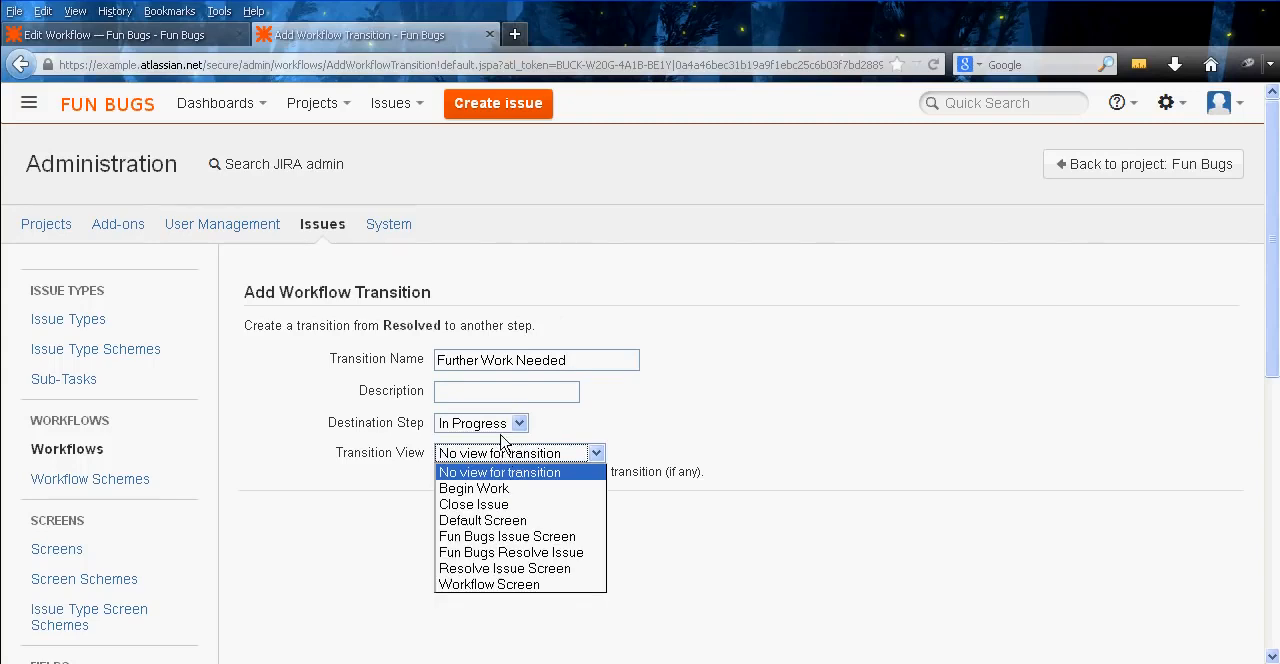
{"action": "left_click", "coordinate": [500, 437]}
{"action": "left_click", "coordinate": [503, 428]}
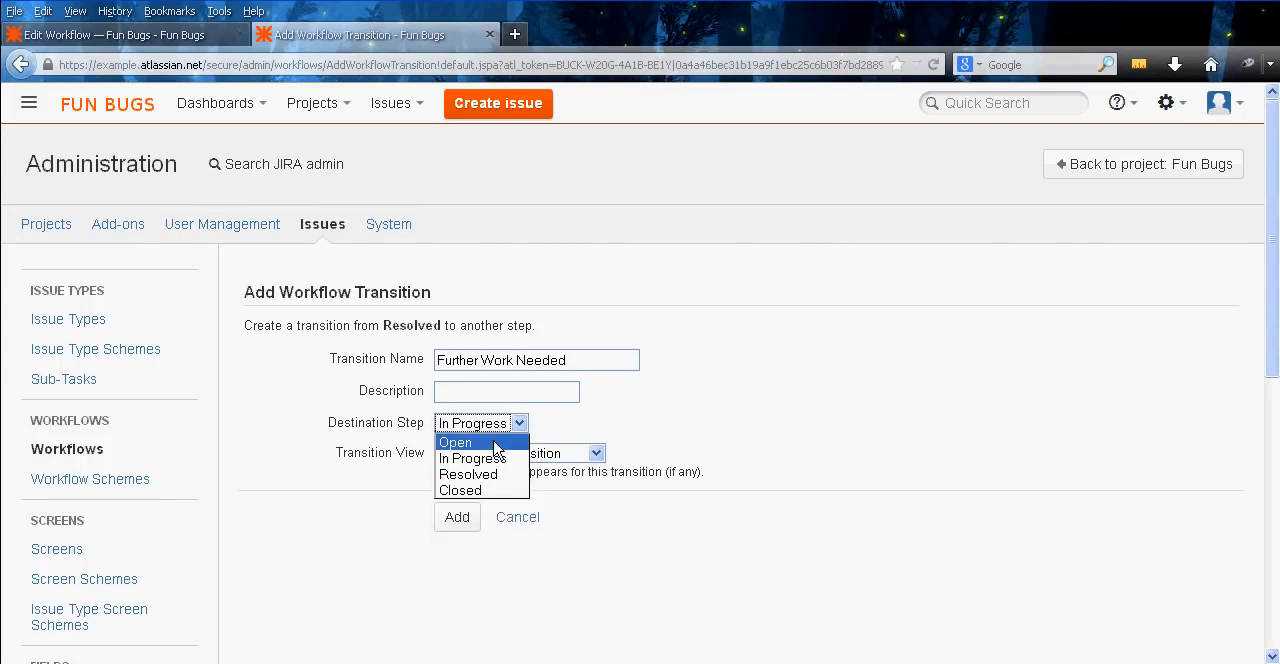
{"action": "left_click", "coordinate": [495, 443]}
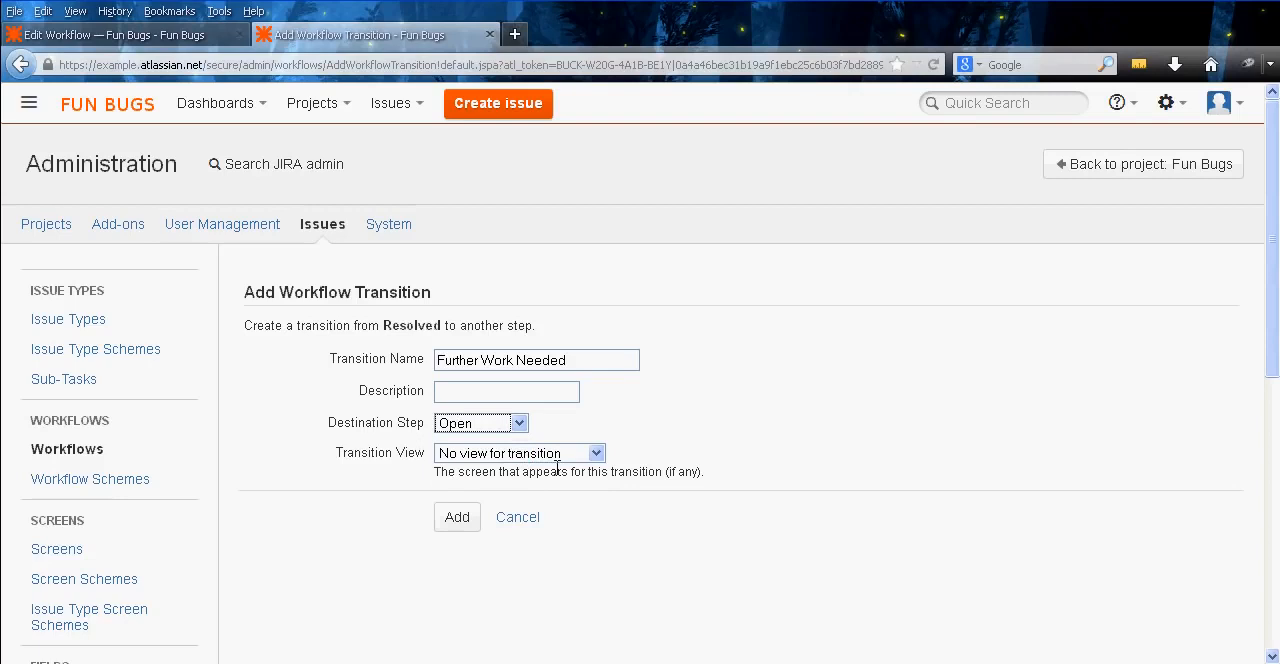
{"action": "left_click", "coordinate": [556, 456]}
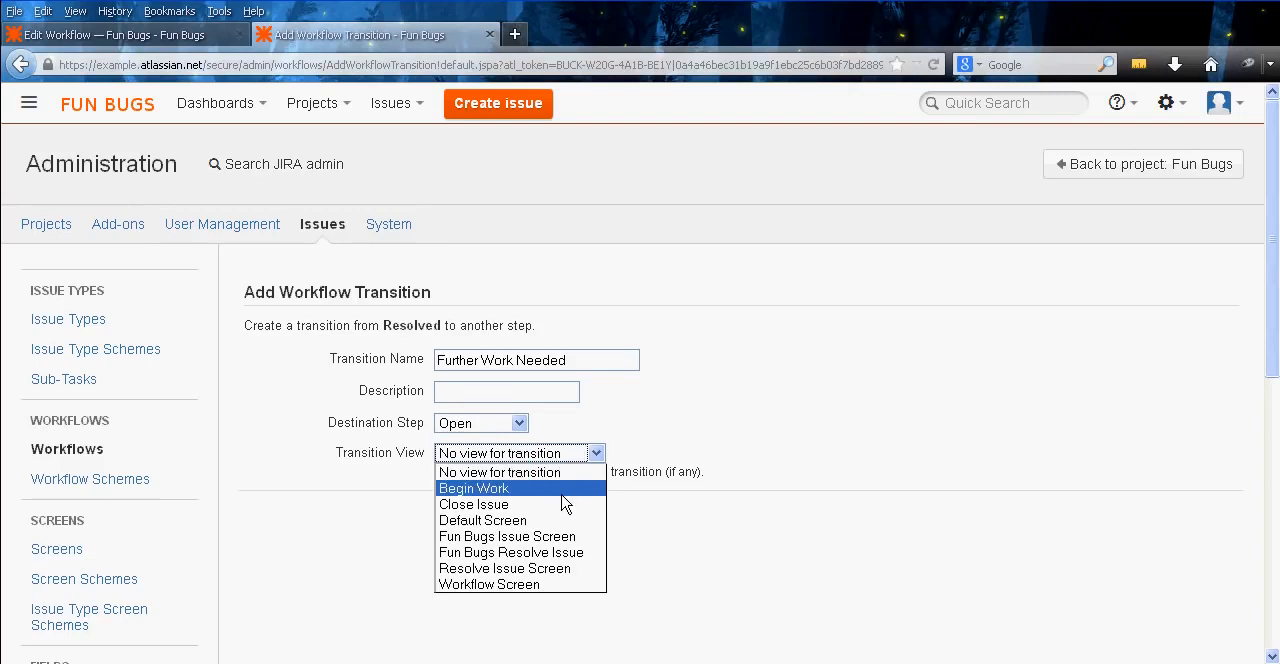
{"action": "left_click", "coordinate": [495, 488]}
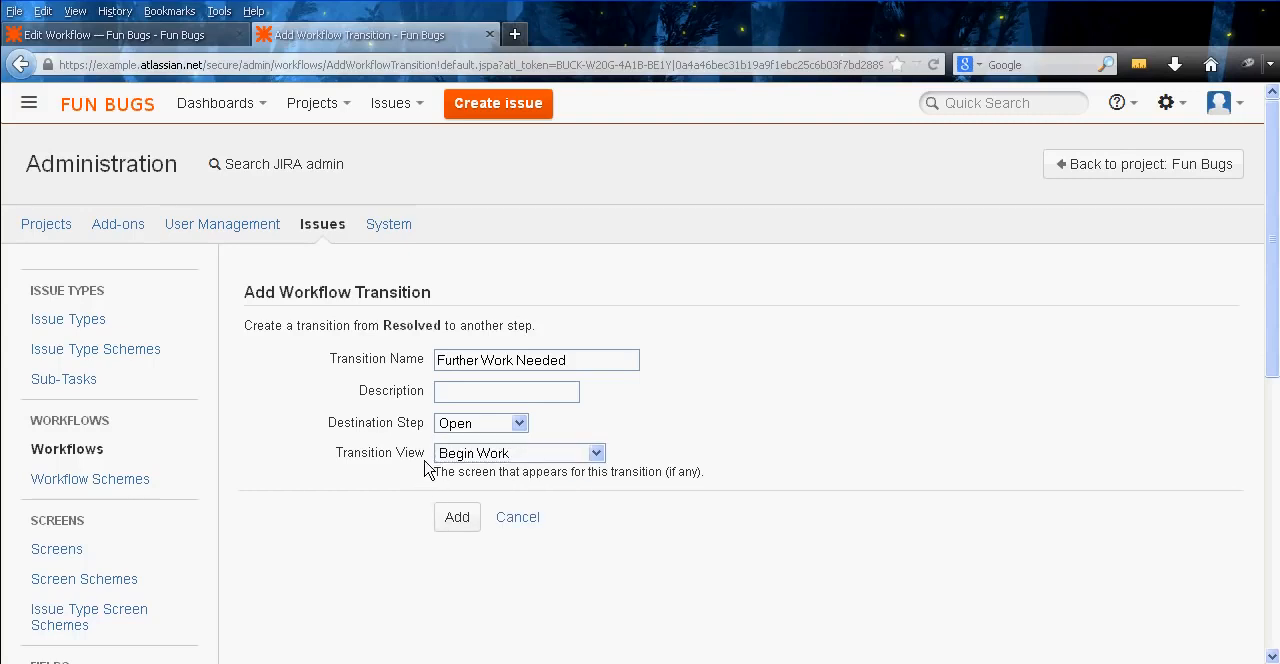
{"action": "left_click", "coordinate": [452, 519]}
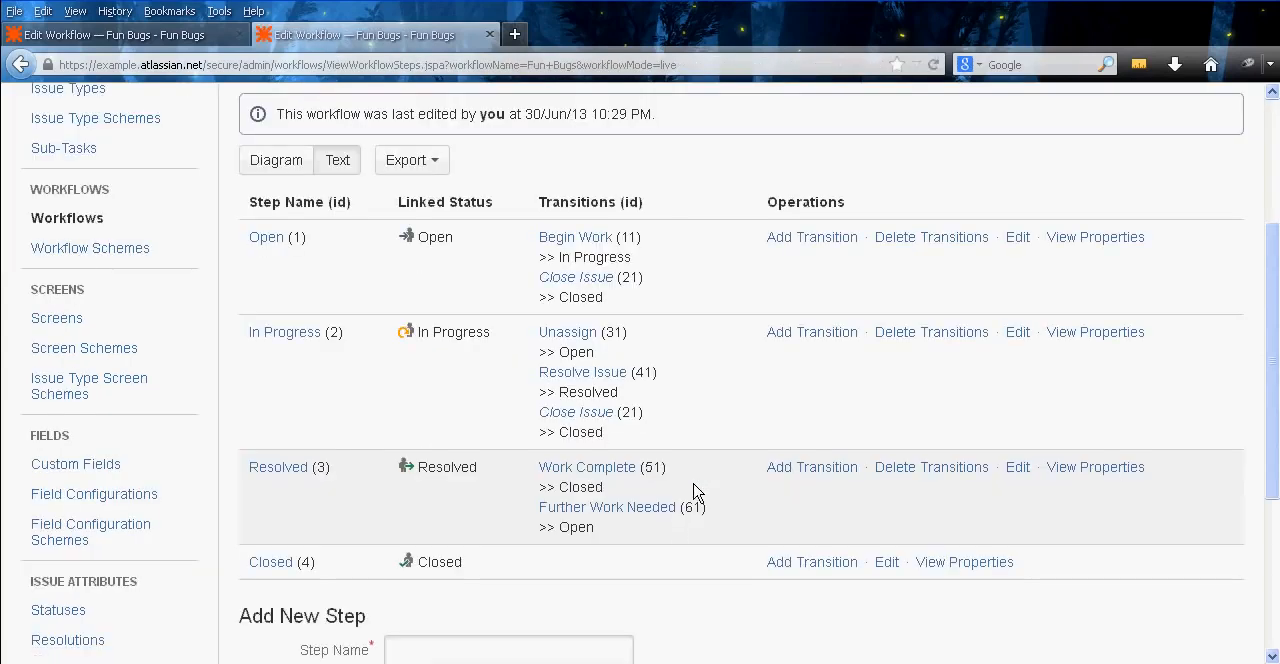
Open the Further Work Needed transition and add the Only Reporter Condition to it
{"action": "left_click", "coordinate": [622, 510]}
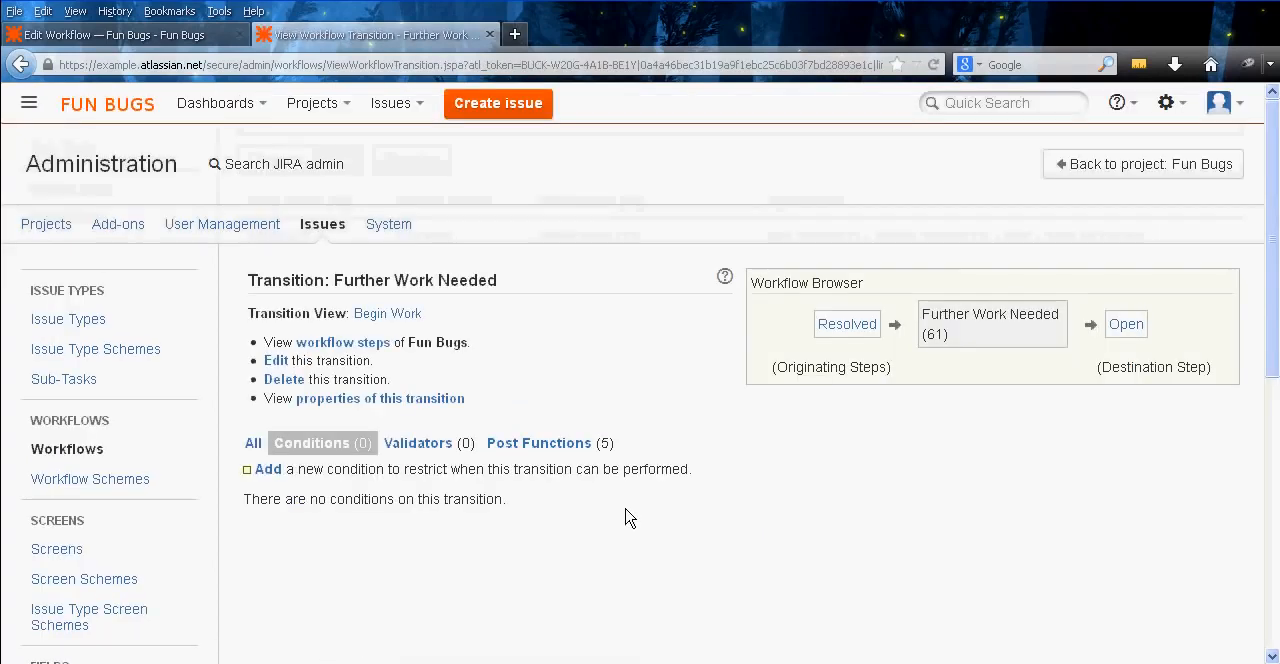
{"action": "left_click", "coordinate": [272, 469]}
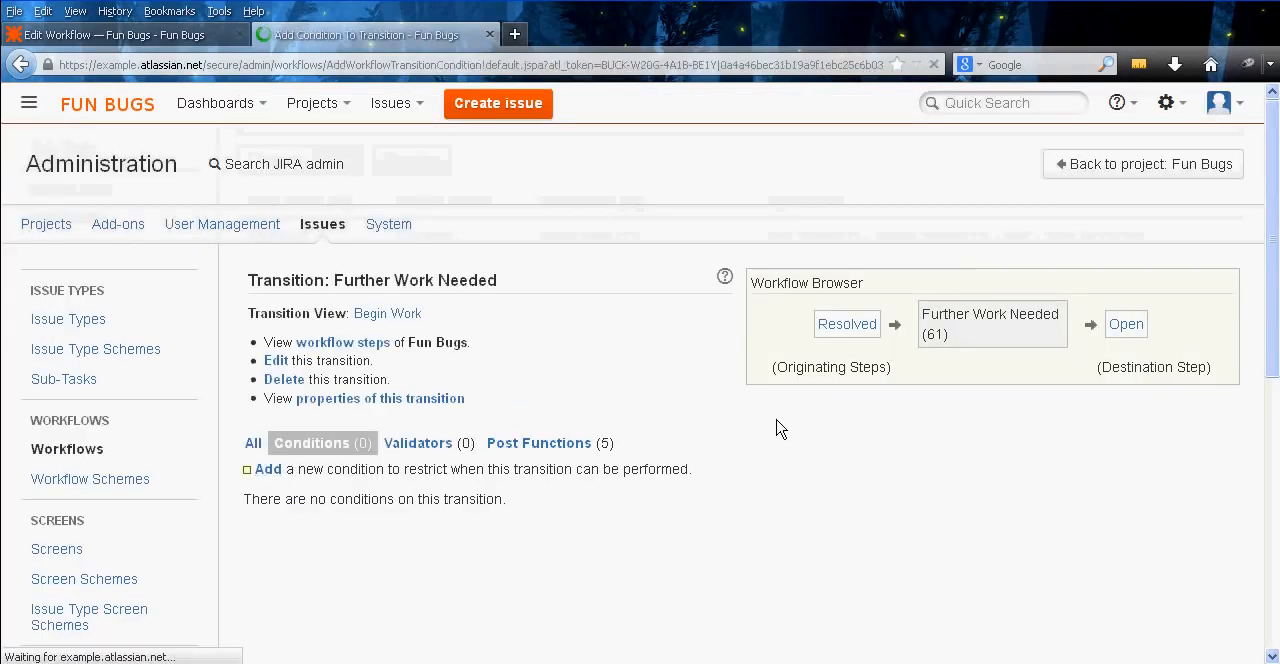
{"action": "scroll", "coordinate": [251, 471], "scroll_direction": "down", "scroll_amount": 3}
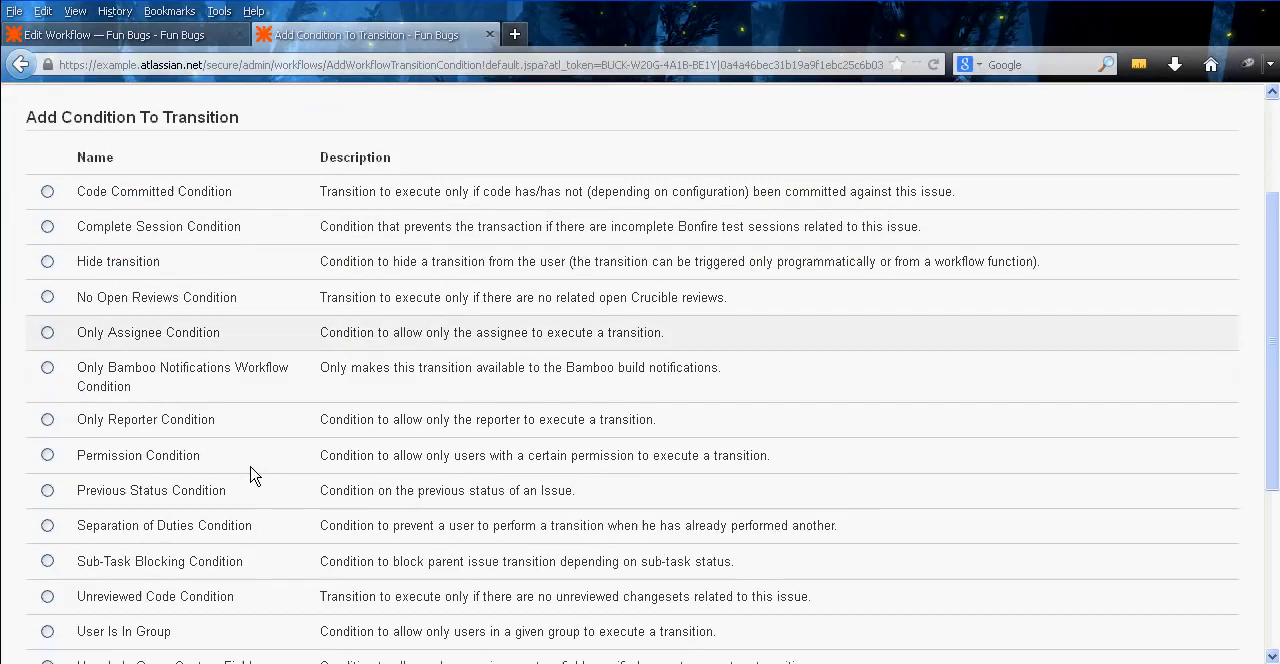
{"action": "left_click", "coordinate": [185, 419]}
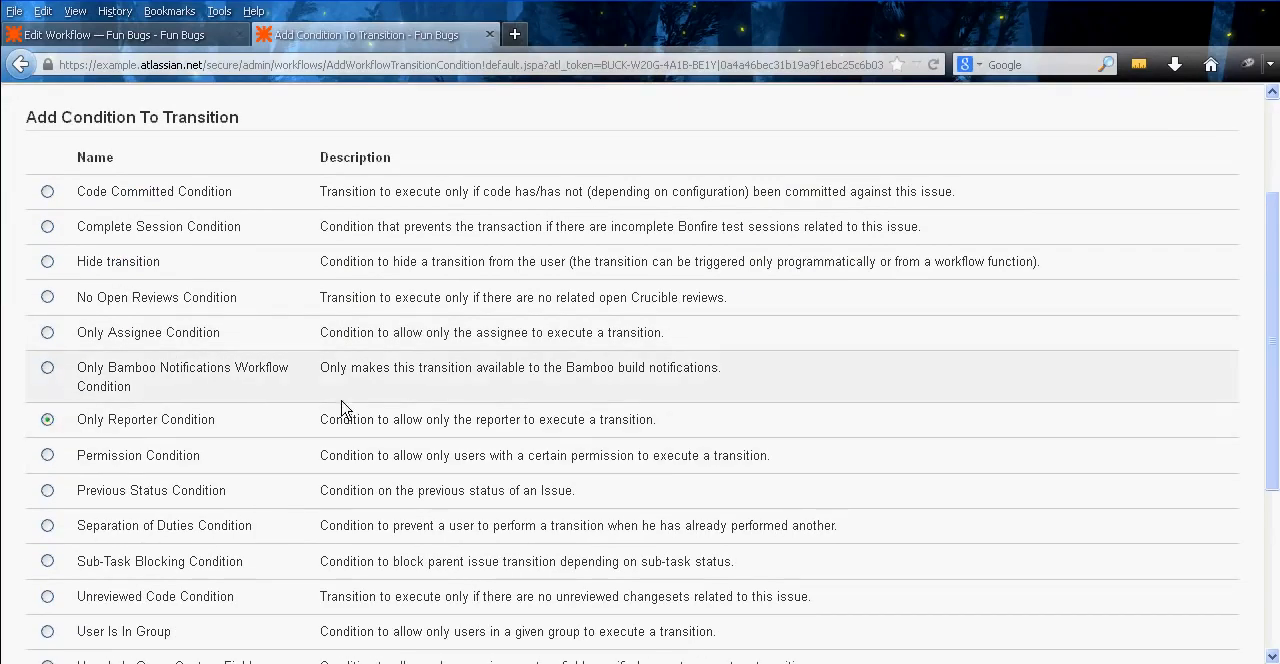
{"action": "middle_click", "coordinate": [288, 387]}
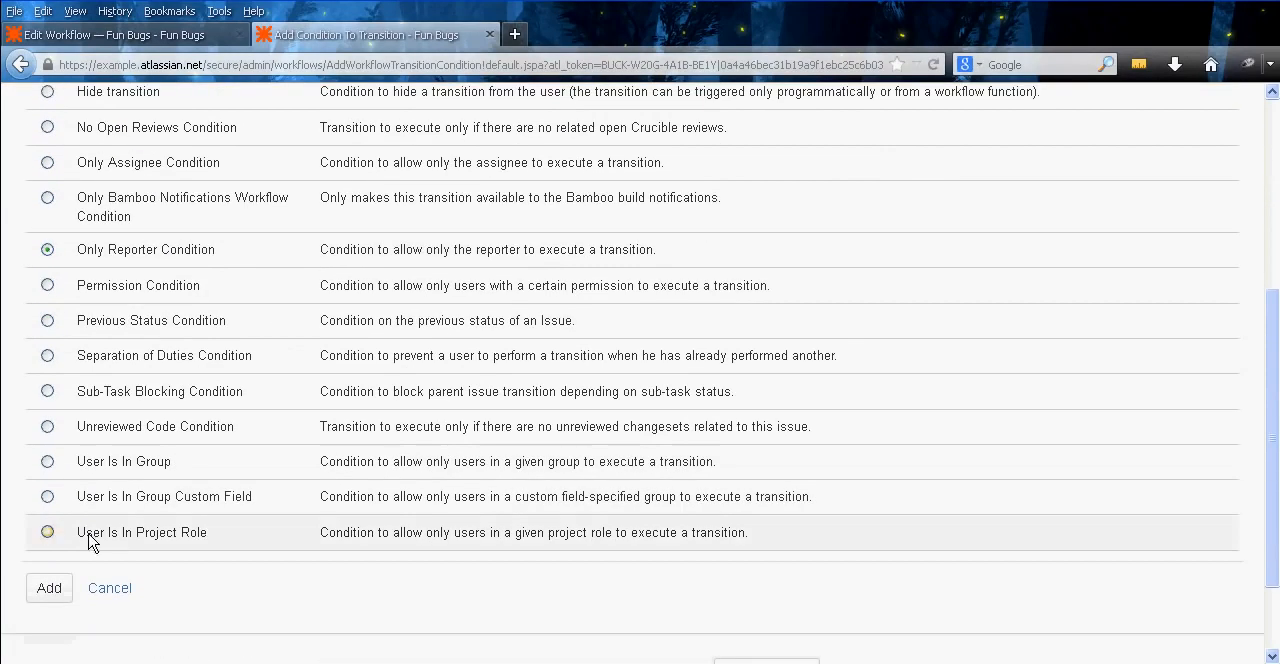
{"action": "left_click", "coordinate": [49, 587]}
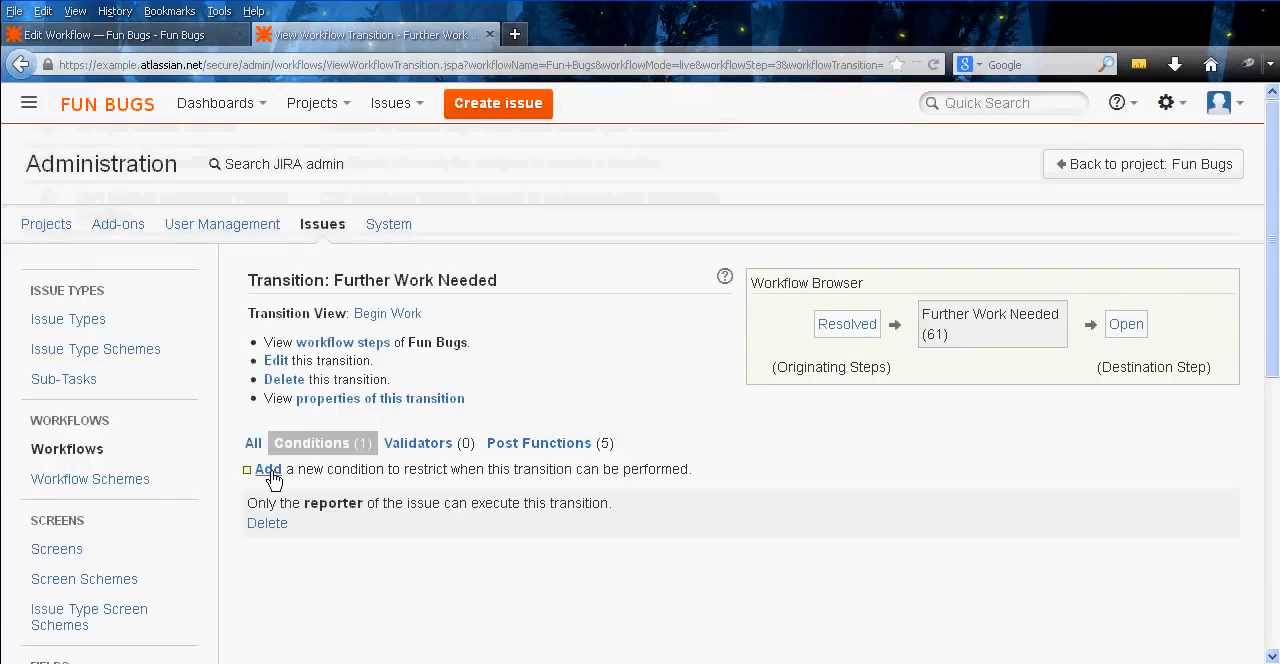
Add a User Is In Project Role condition for Administrators to Further Work Needed and combine its two conditions with OR
{"action": "left_click", "coordinate": [269, 470]}
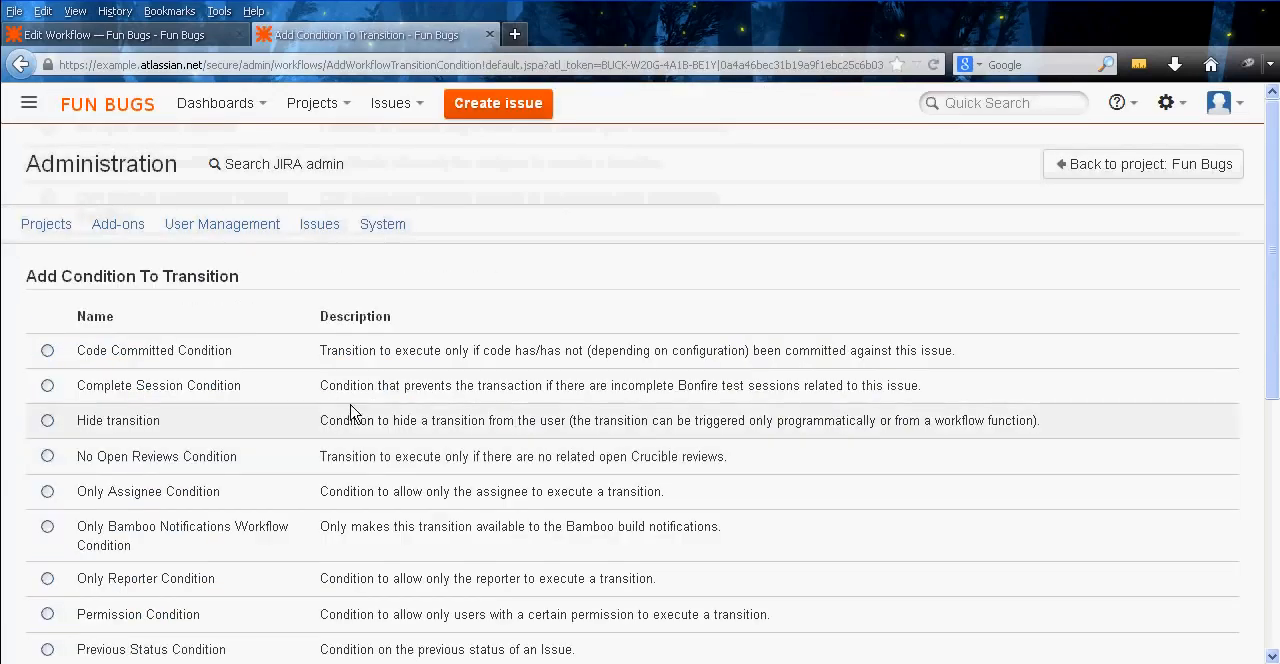
{"action": "middle_click", "coordinate": [288, 397]}
{"action": "middle_click", "coordinate": [291, 446]}
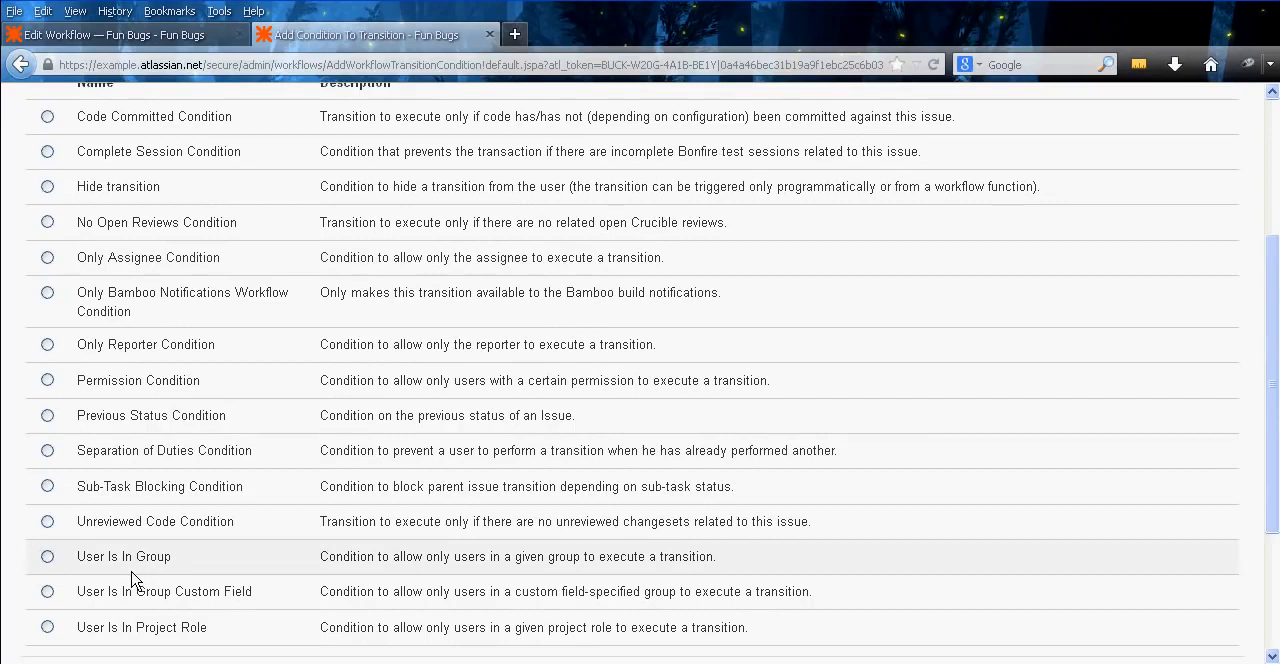
{"action": "left_click", "coordinate": [143, 627]}
{"action": "middle_click", "coordinate": [309, 466]}
{"action": "middle_click", "coordinate": [290, 544]}
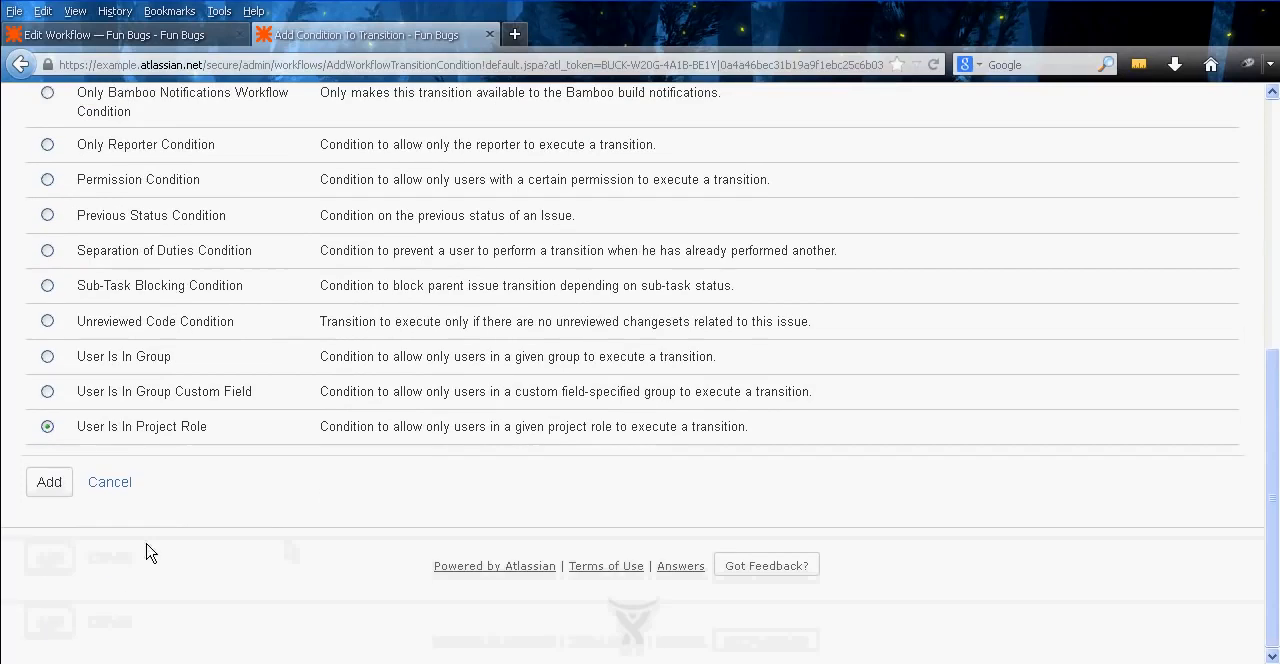
{"action": "left_click", "coordinate": [56, 490]}
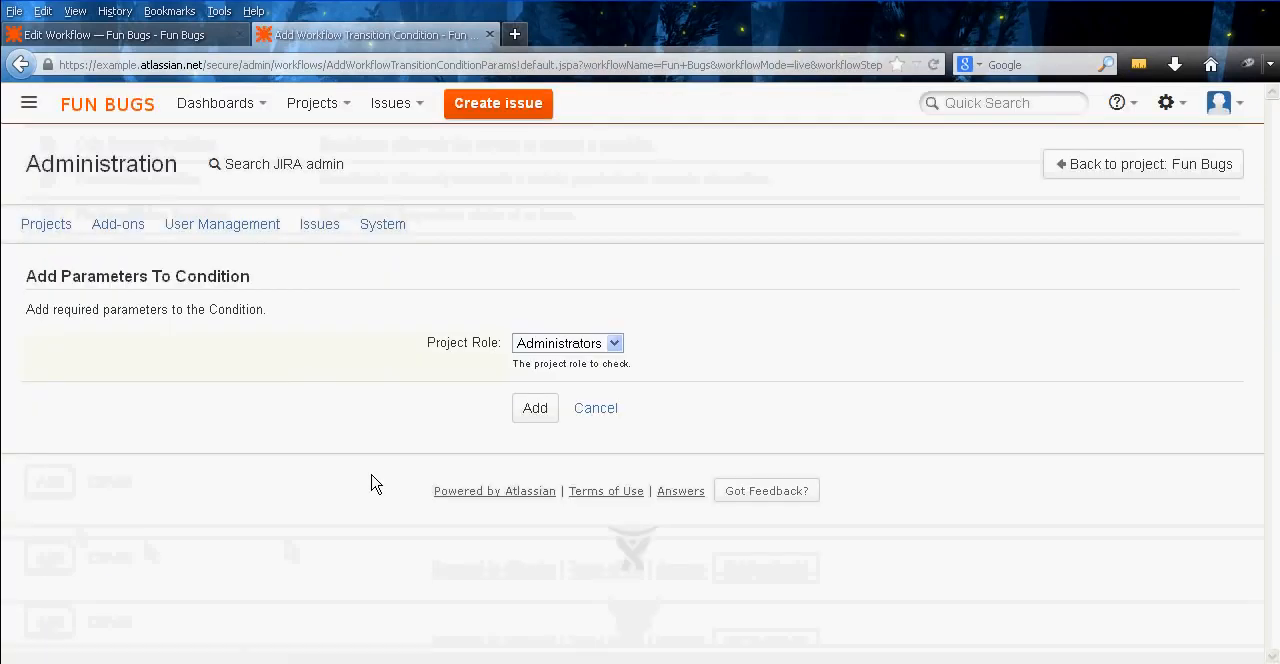
{"action": "left_click", "coordinate": [546, 410]}
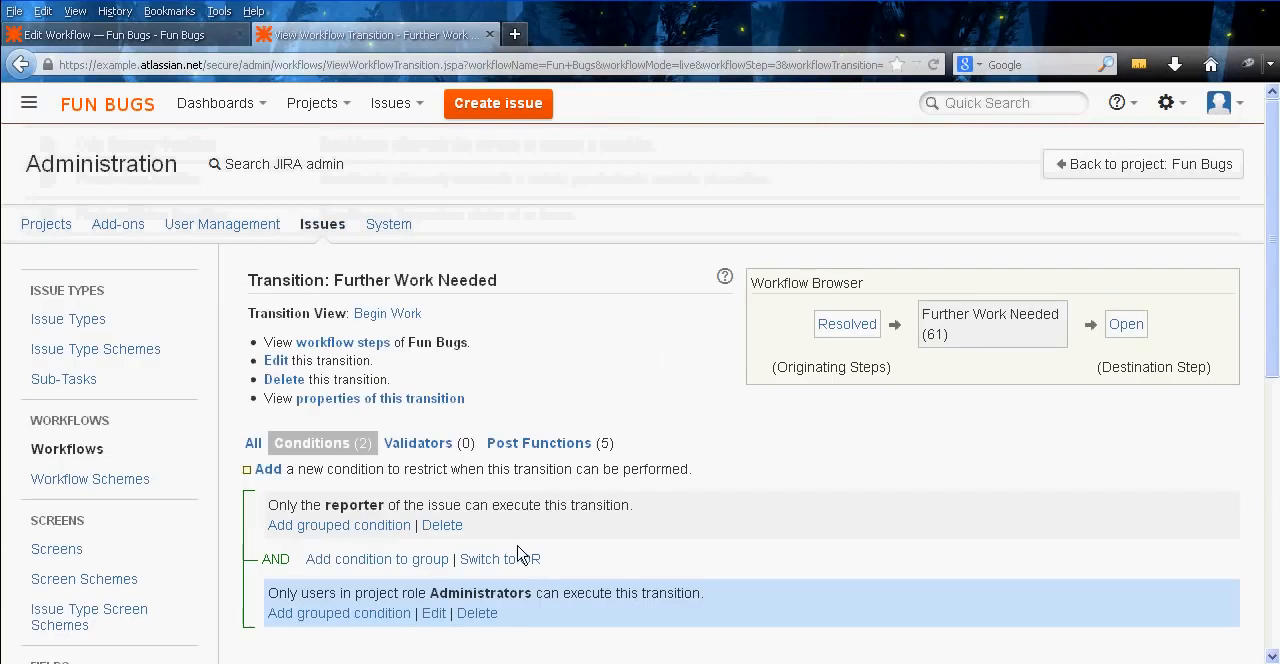
{"action": "left_click", "coordinate": [495, 559]}
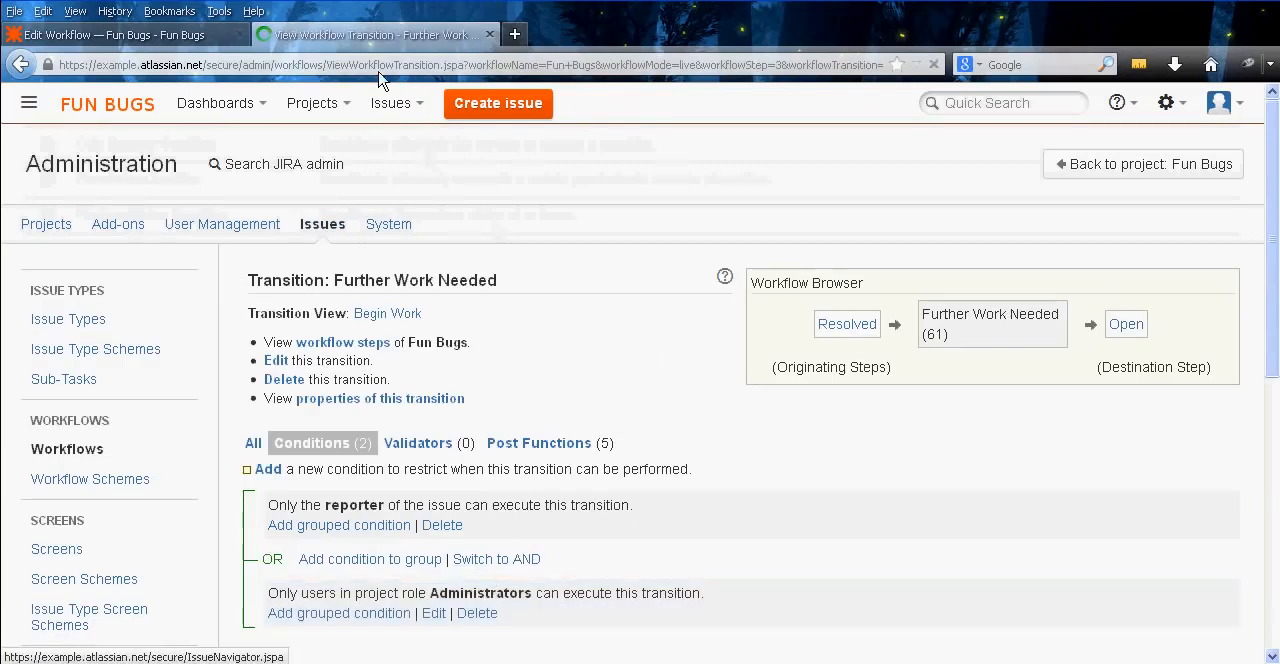
Close the Further Work Needed transition page and reload the Fun Bugs workflow's step list
{"action": "middle_click", "coordinate": [398, 37]}
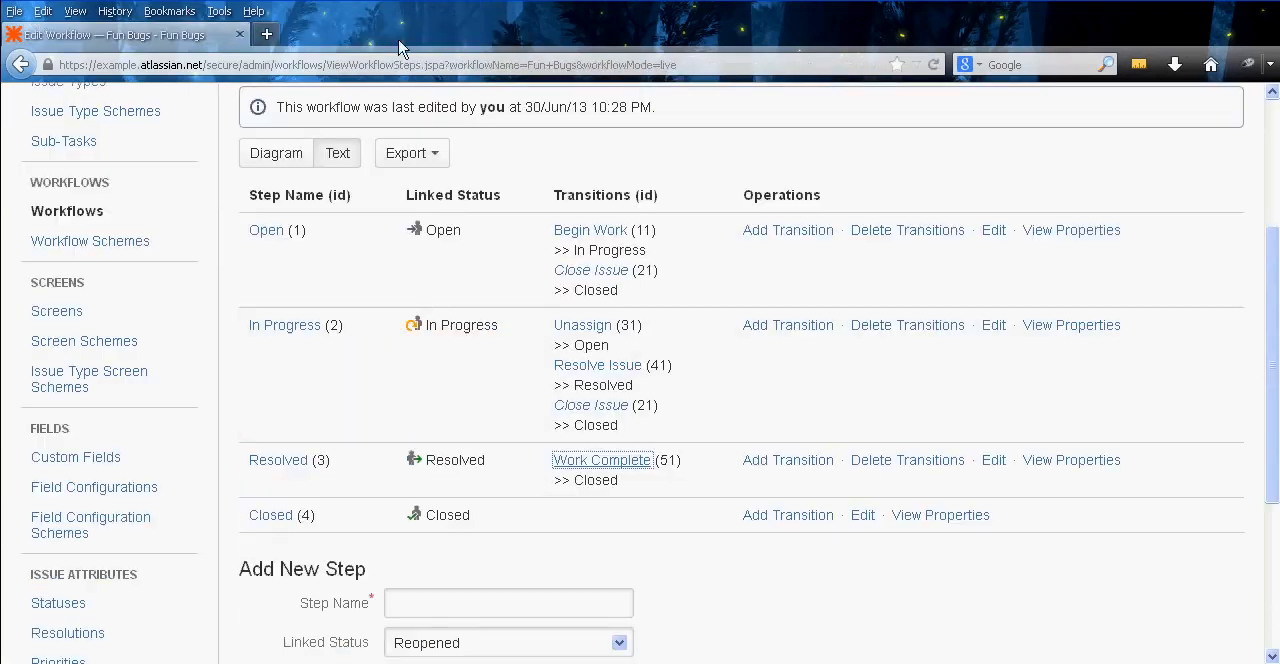
{"action": "left_click", "coordinate": [513, 429]}
{"action": "right_click", "coordinate": [484, 364]}
{"action": "left_click", "coordinate": [505, 405]}
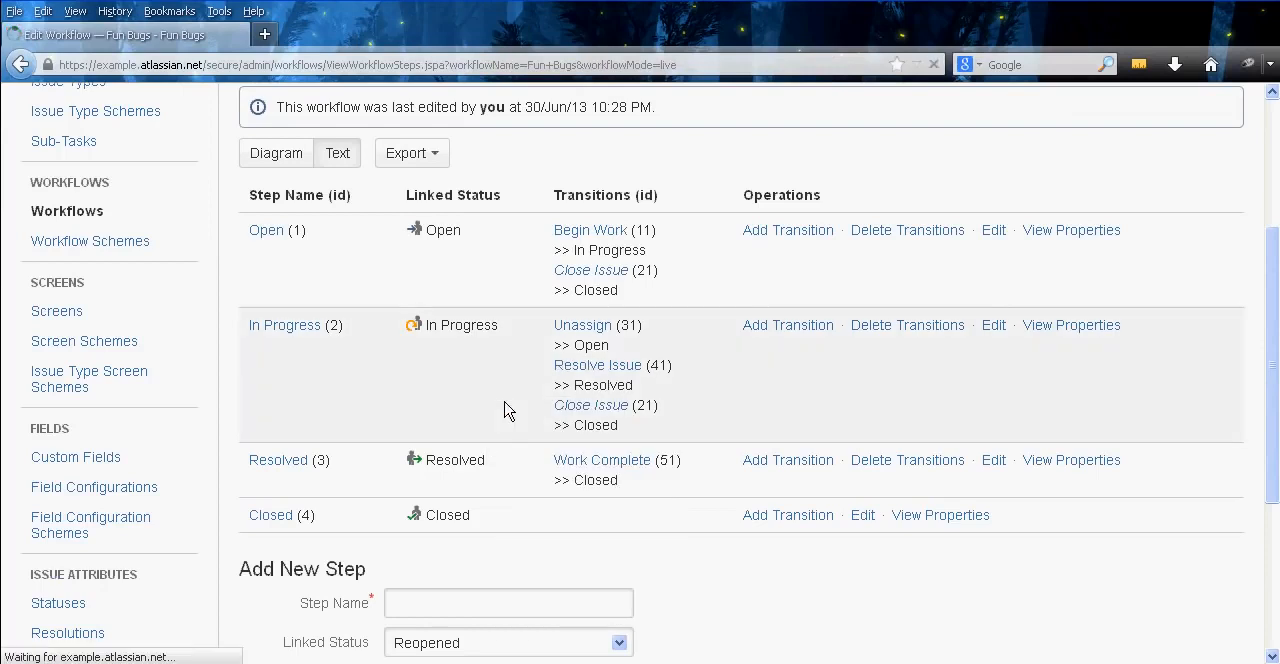
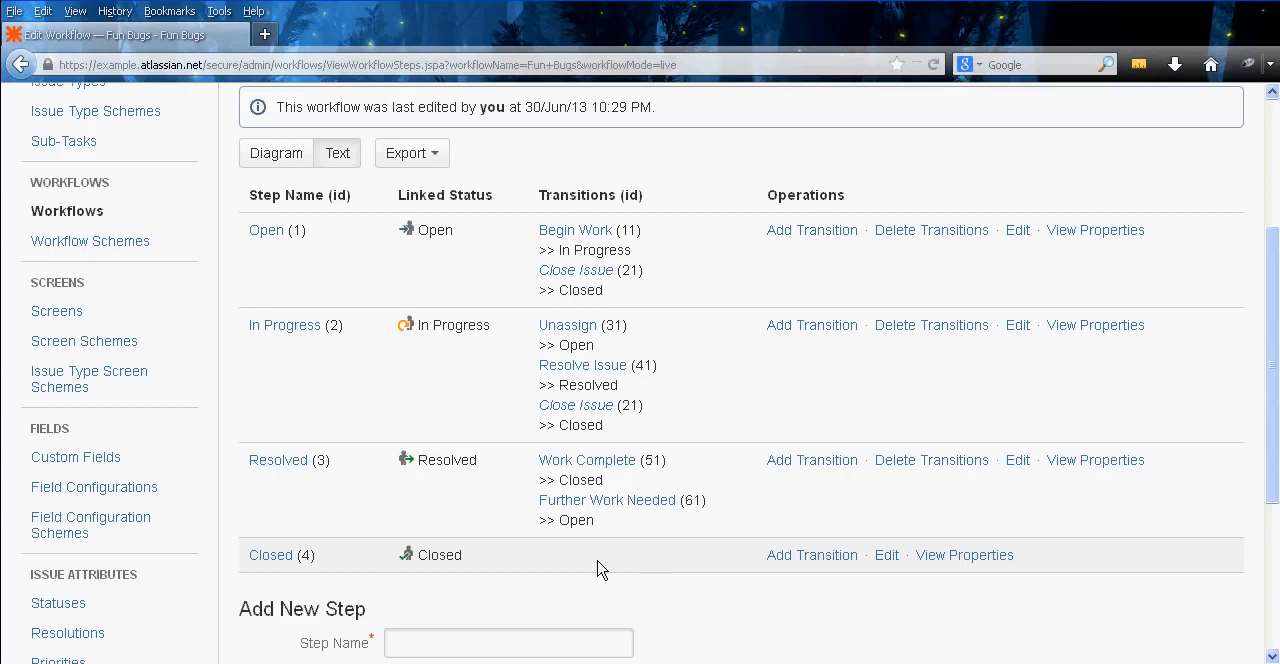
Open the Further Work Needed and Work Complete transitions in separate tabs, check the conditions on Further Work Needed, and close both
{"action": "right_click", "coordinate": [620, 499]}
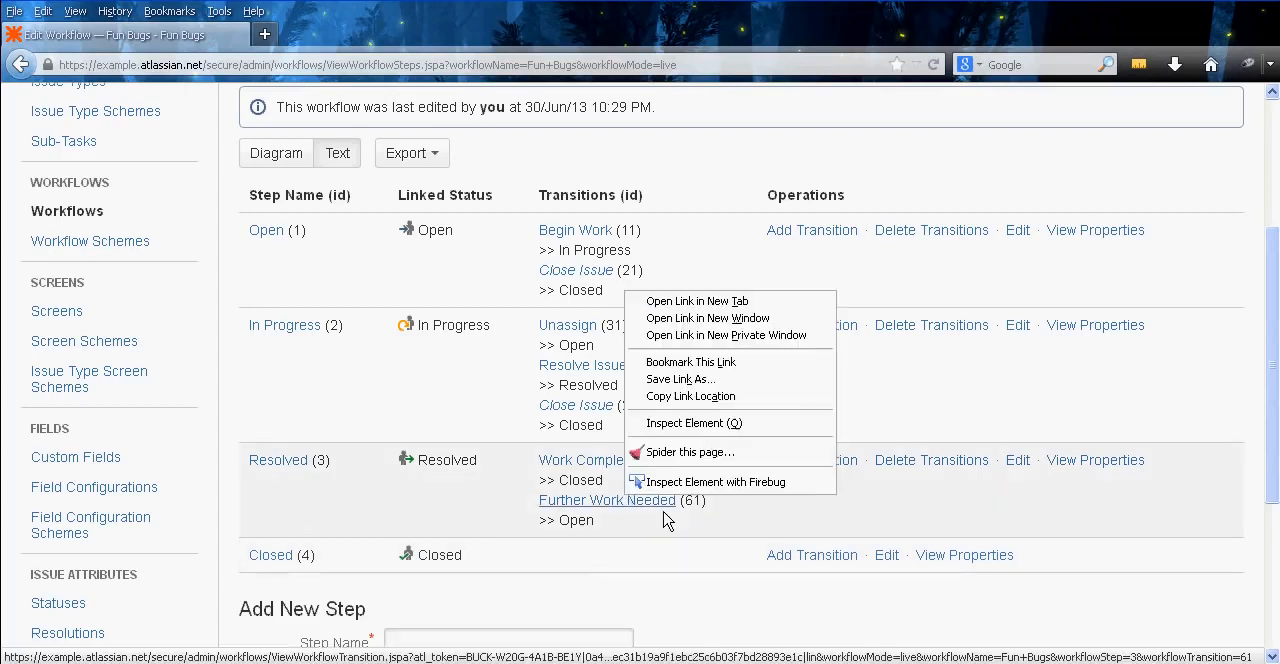
{"action": "left_click", "coordinate": [690, 297]}
{"action": "right_click", "coordinate": [572, 463]}
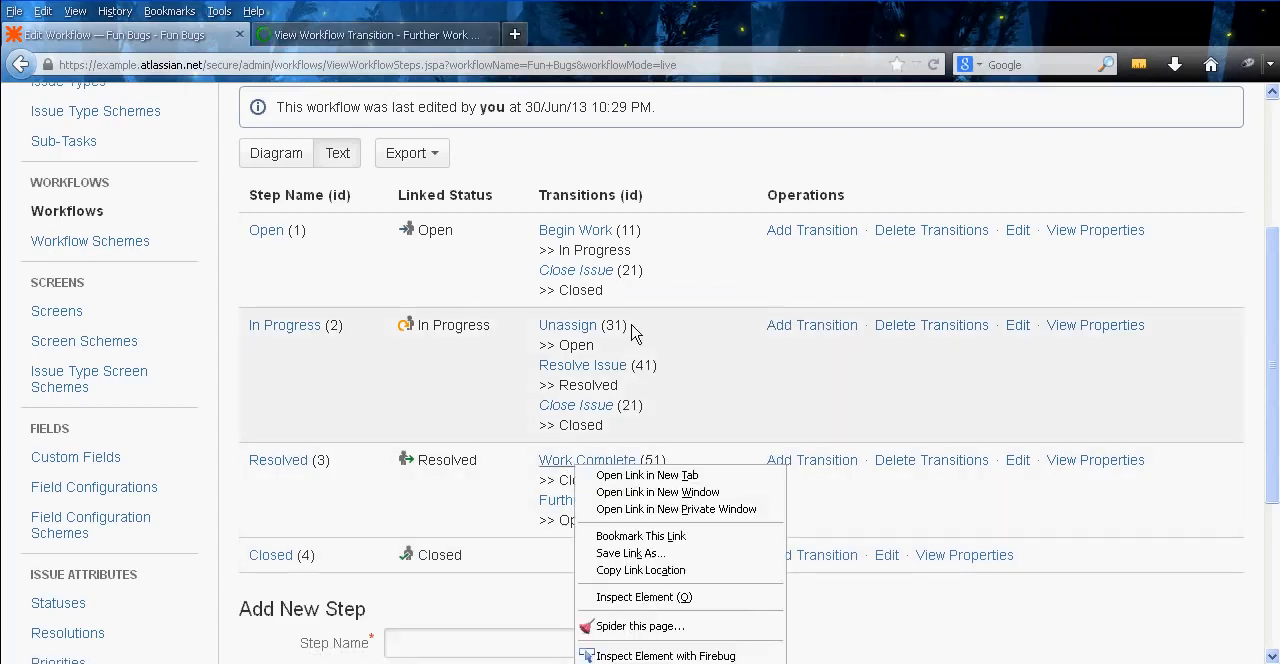
{"action": "left_click", "coordinate": [641, 477]}
{"action": "left_click", "coordinate": [593, 42]}
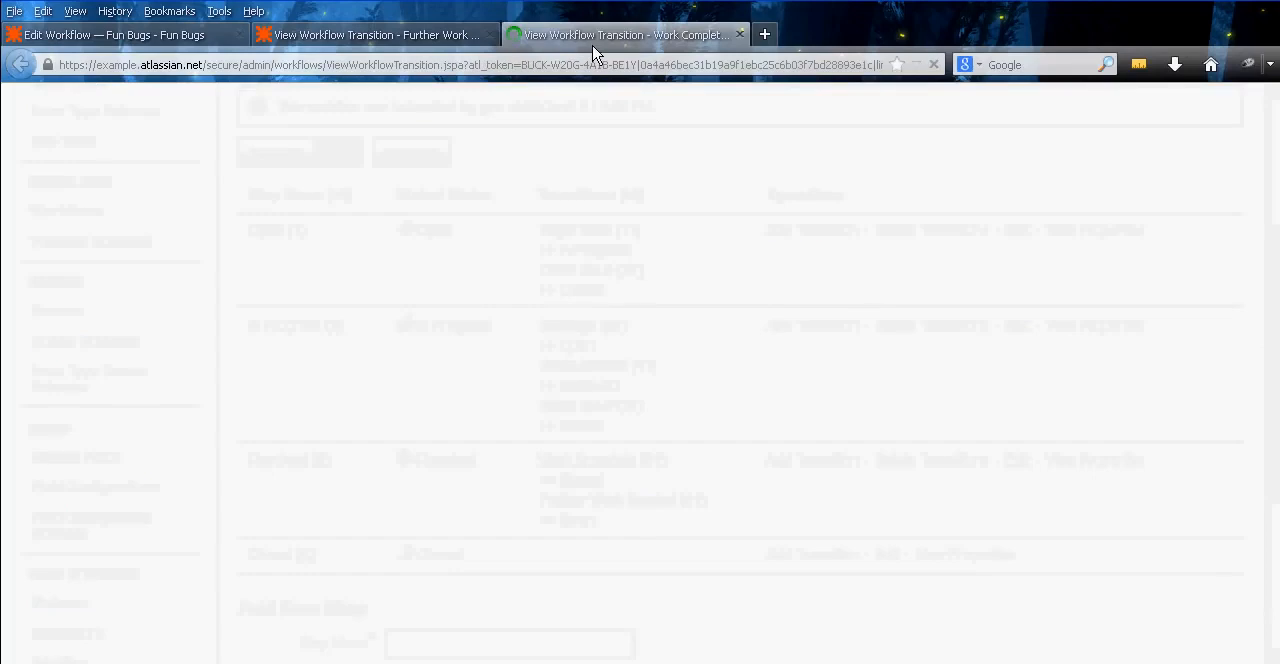
{"action": "middle_click", "coordinate": [594, 44]}
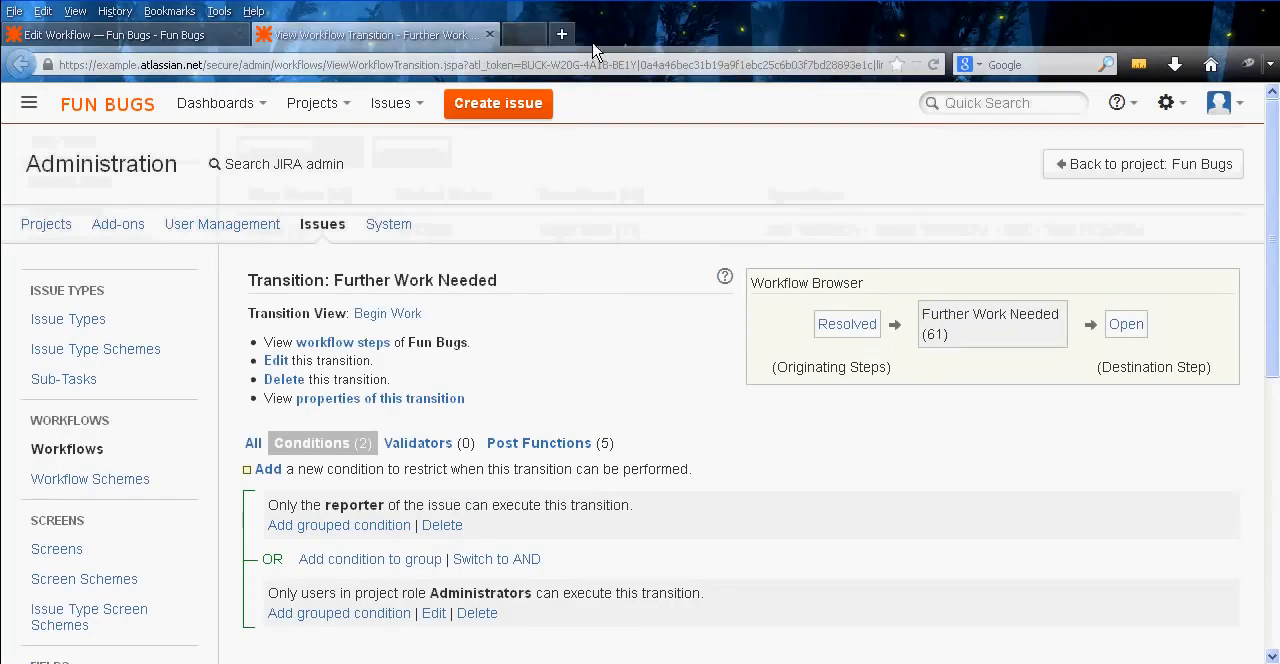
{"action": "middle_click", "coordinate": [416, 38]}
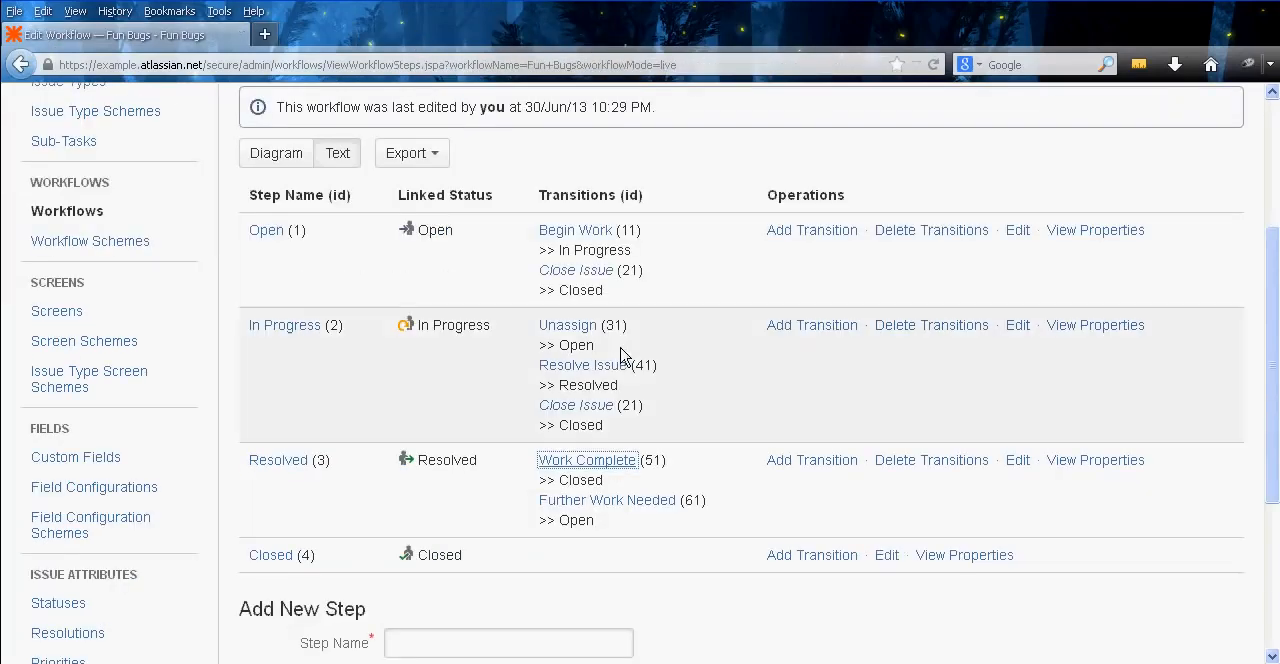
Add a transition named Reopen Issue that leads from the Closed step to the Open step
{"action": "left_click", "coordinate": [812, 555]}
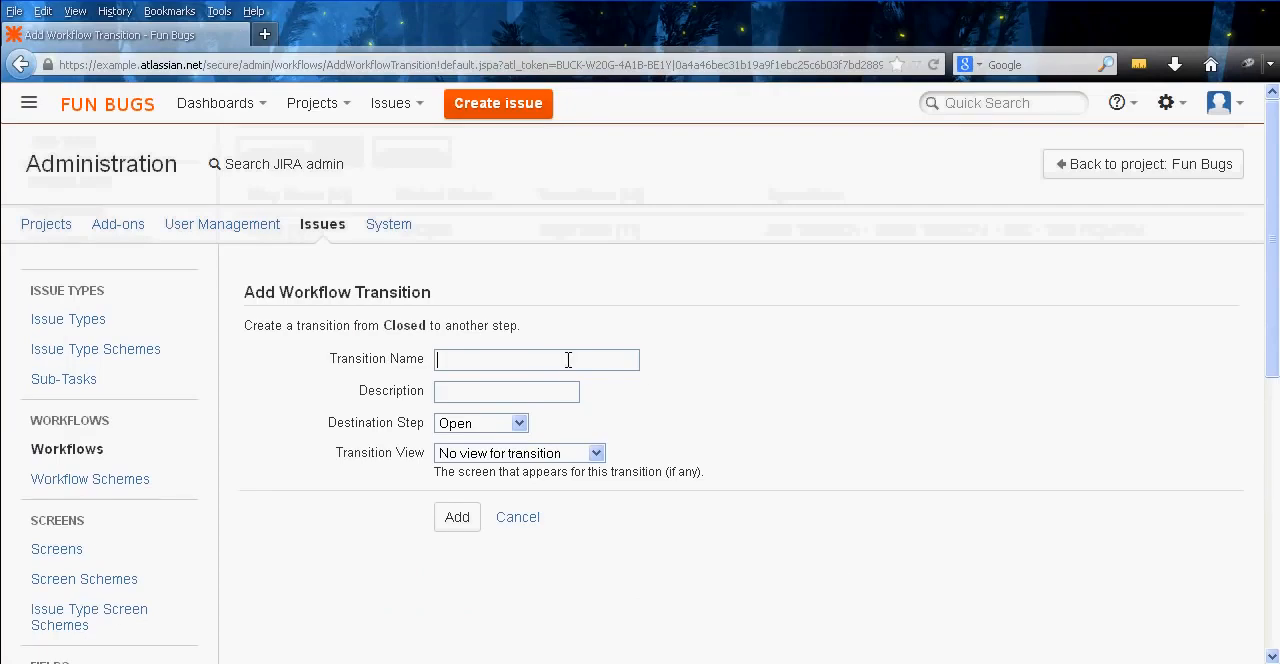
{"action": "type", "text": "Reopen Issue"}
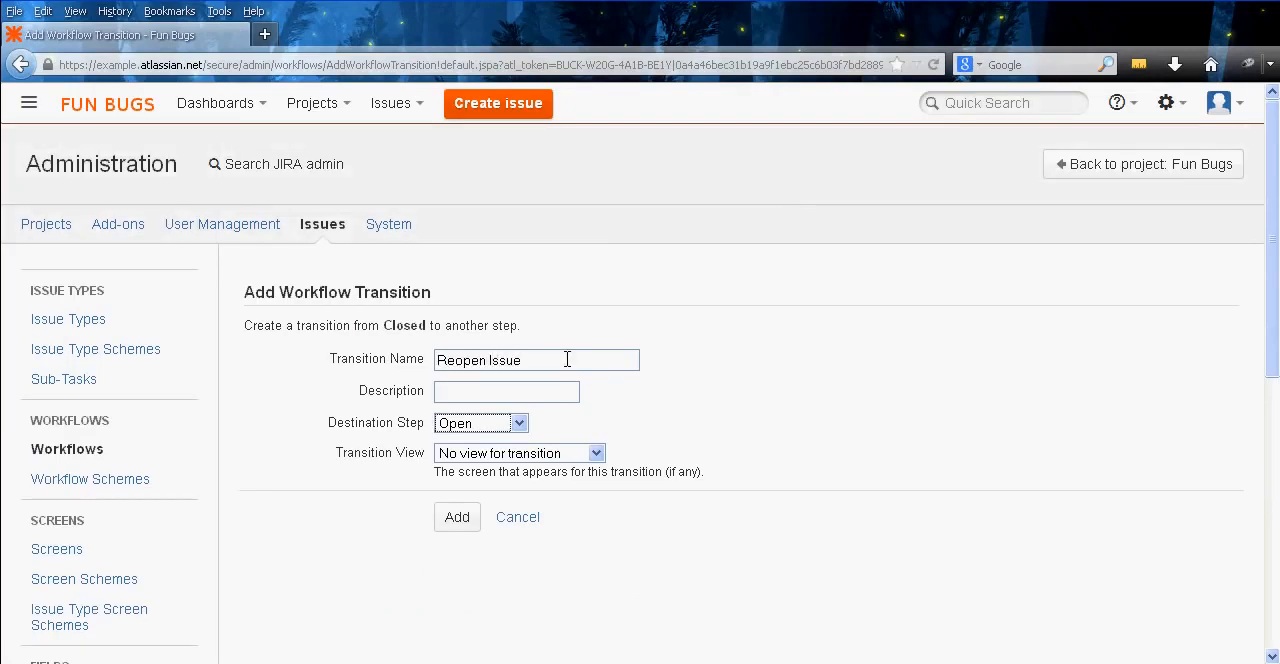
{"action": "key", "text": "Tab"}
{"action": "key", "text": "Down"}
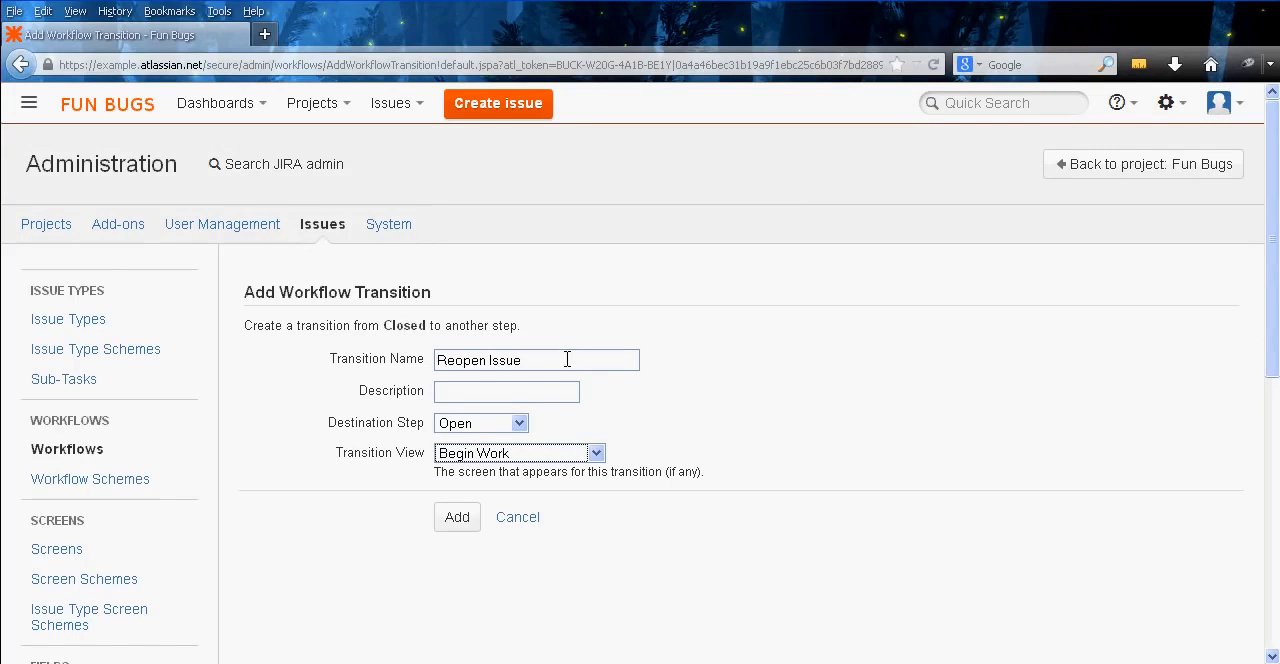
{"action": "left_click", "coordinate": [597, 453]}
{"action": "left_click", "coordinate": [572, 460]}
{"action": "left_click", "coordinate": [458, 518]}
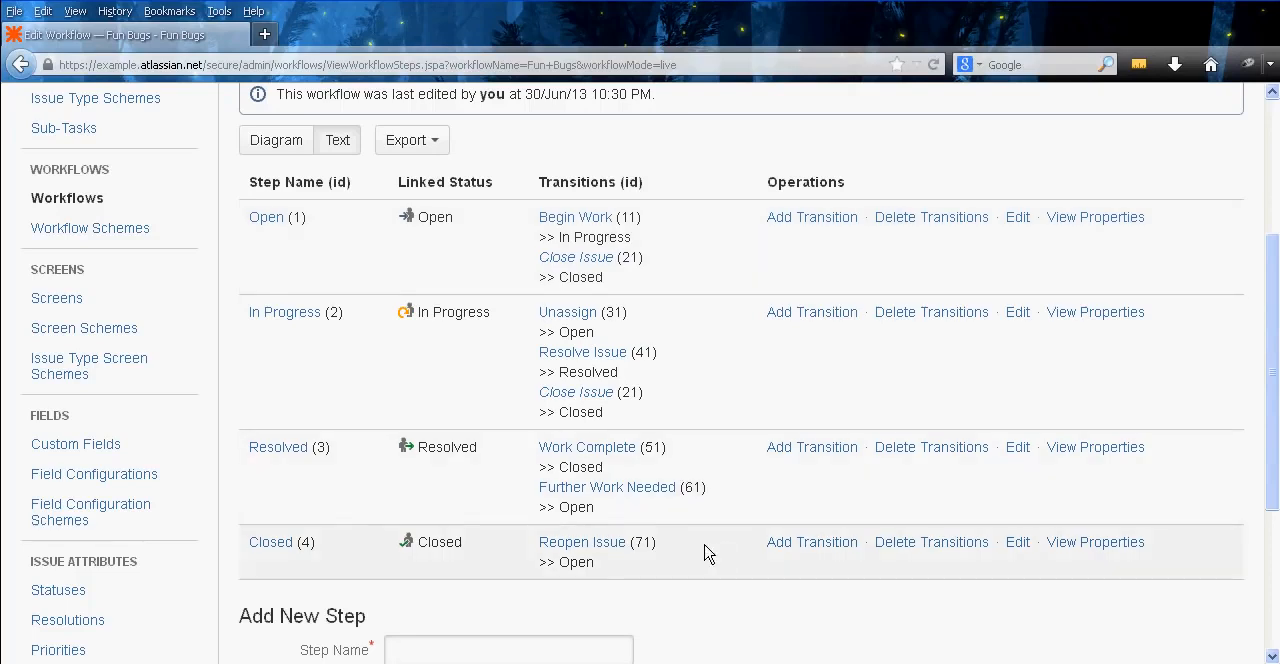
Look over the Fun Bugs workflow's step list and open JIRA's system administration settings in a separate tab
{"action": "middle_click", "coordinate": [734, 392]}
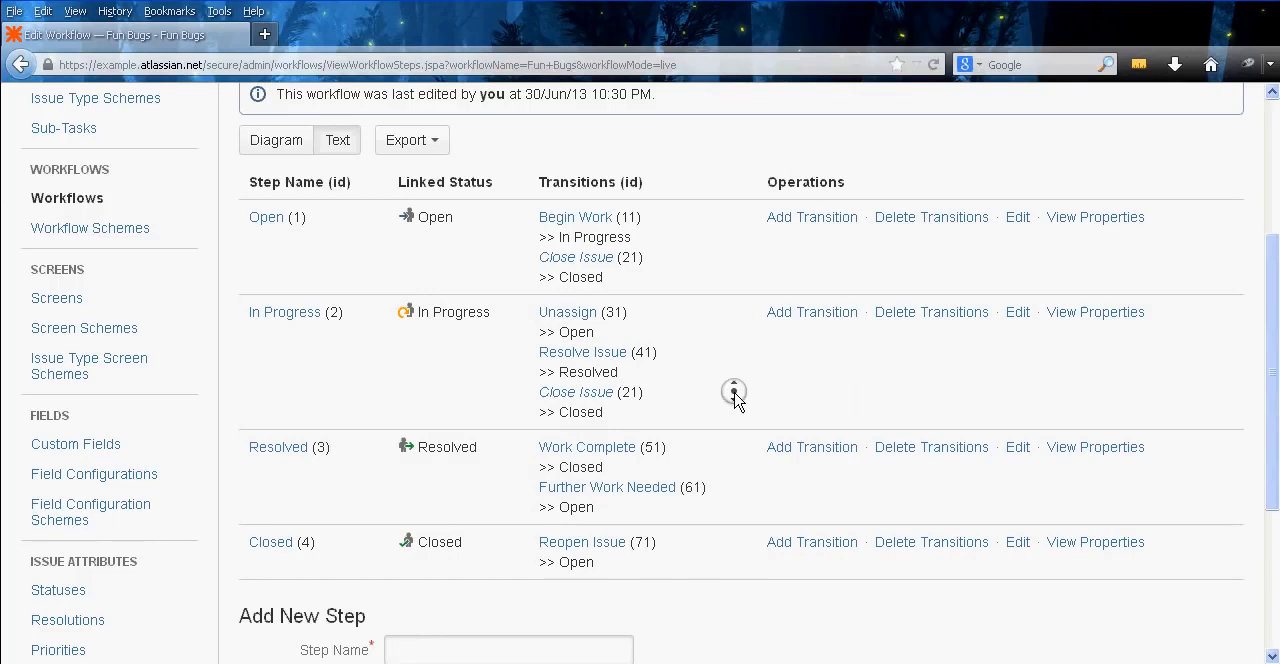
{"action": "middle_click", "coordinate": [732, 551]}
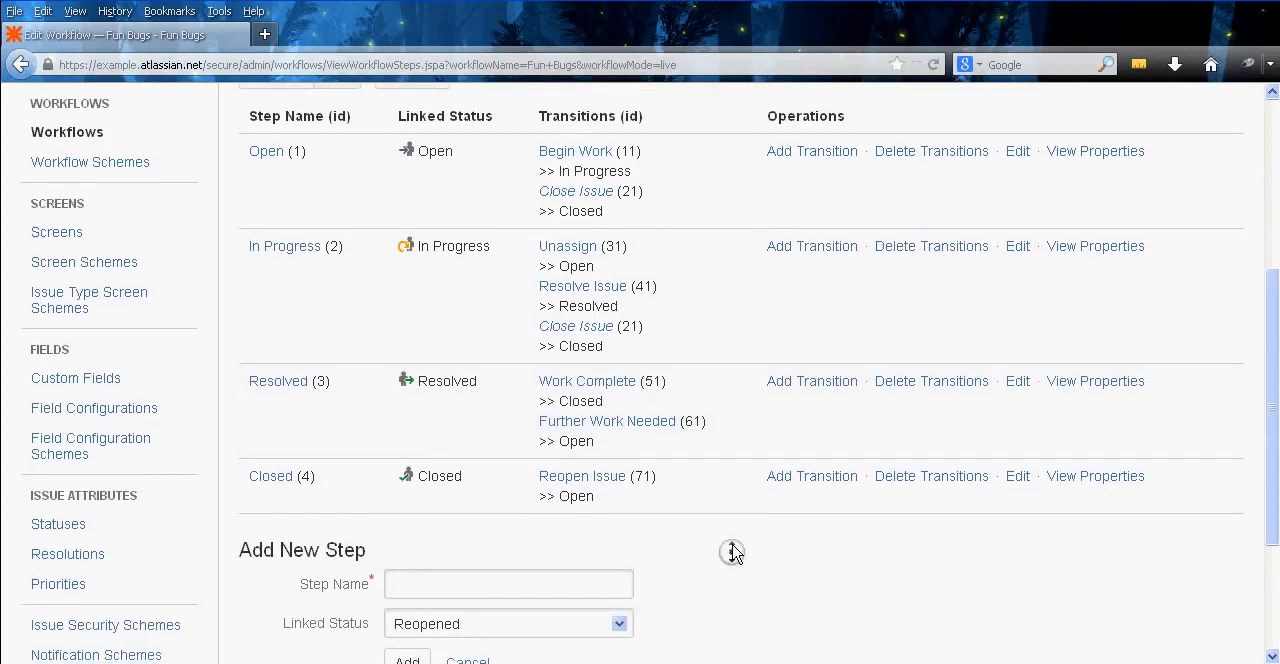
{"action": "middle_click", "coordinate": [730, 461]}
{"action": "middle_click", "coordinate": [742, 574]}
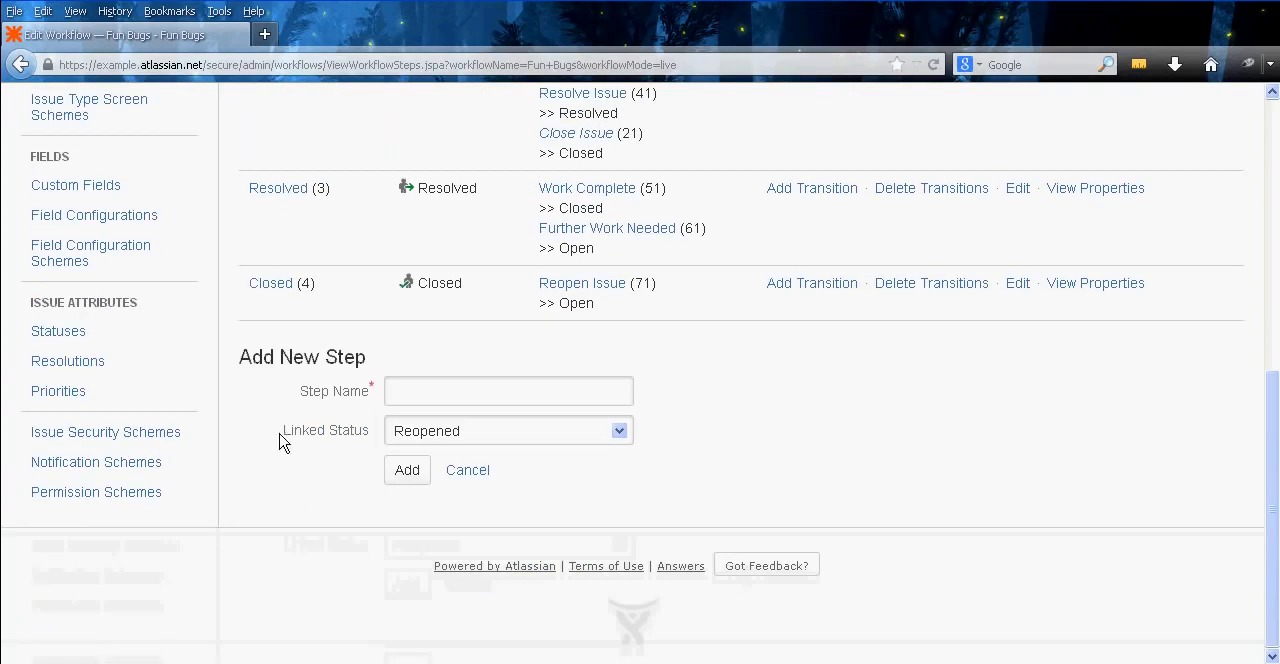
{"action": "middle_click", "coordinate": [268, 477]}
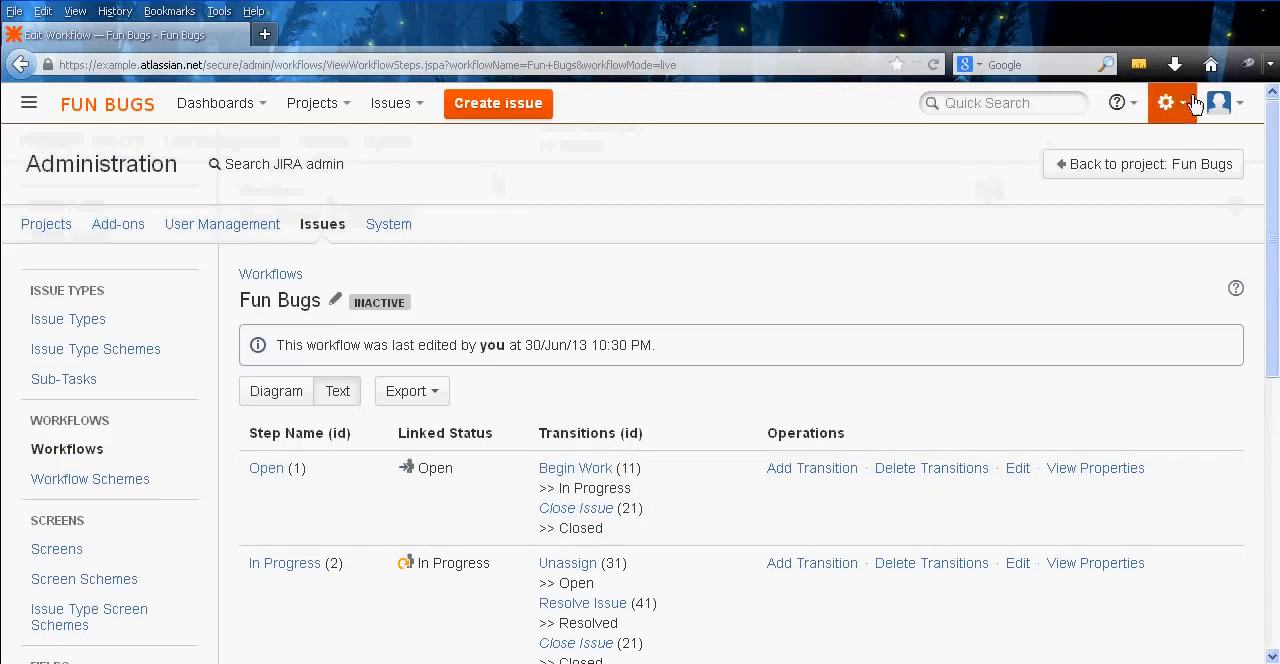
{"action": "left_click", "coordinate": [1180, 112]}
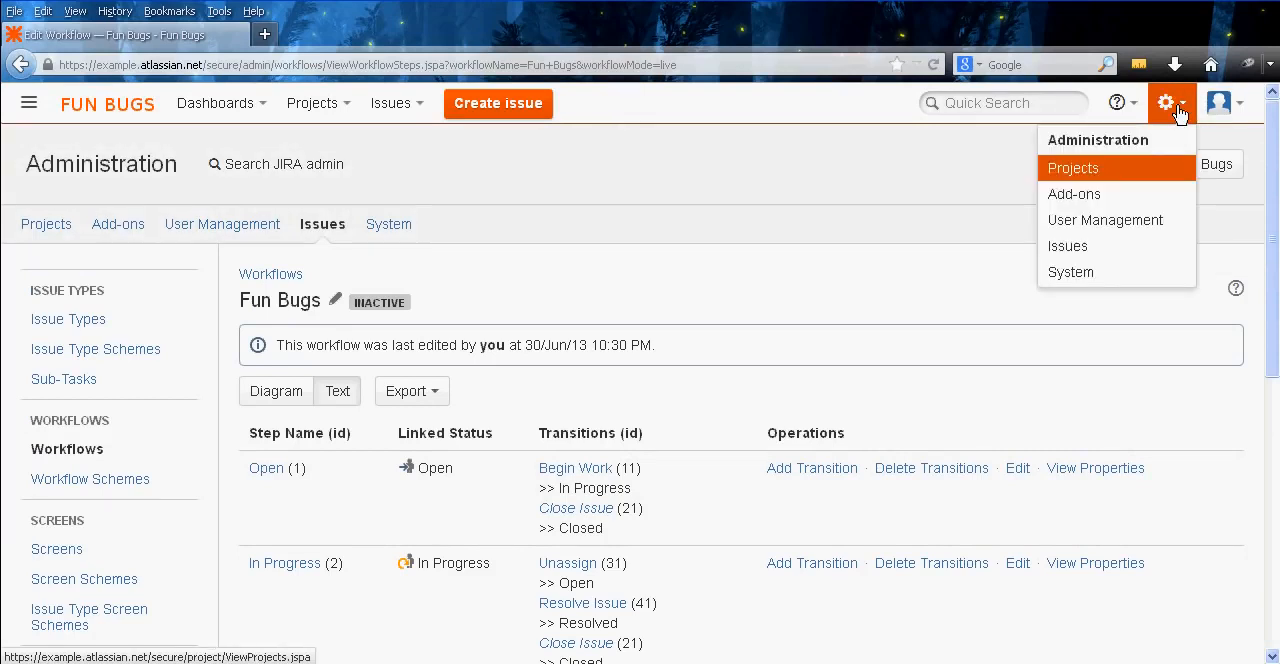
{"action": "middle_click", "coordinate": [1060, 273]}
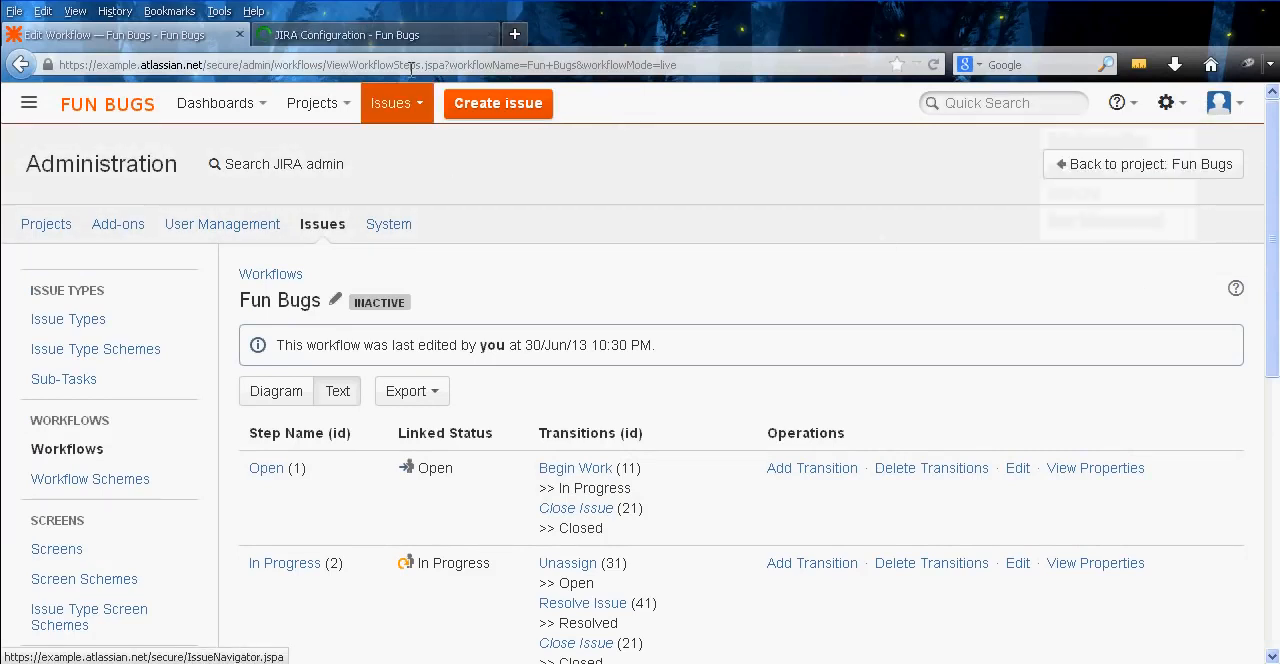
{"action": "left_click", "coordinate": [357, 34]}
Open the Events list from the advanced section of the system administration settings
{"action": "middle_click", "coordinate": [195, 351]}
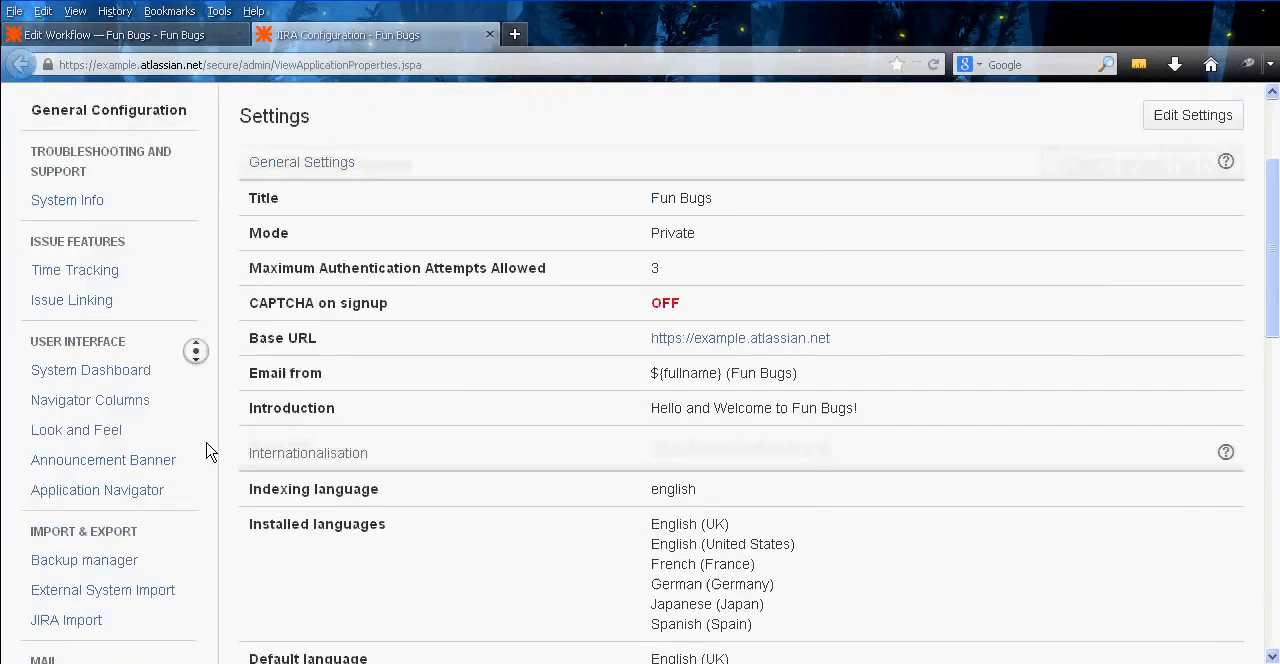
{"action": "middle_click", "coordinate": [206, 445]}
{"action": "middle_click", "coordinate": [186, 504]}
{"action": "middle_click", "coordinate": [200, 593]}
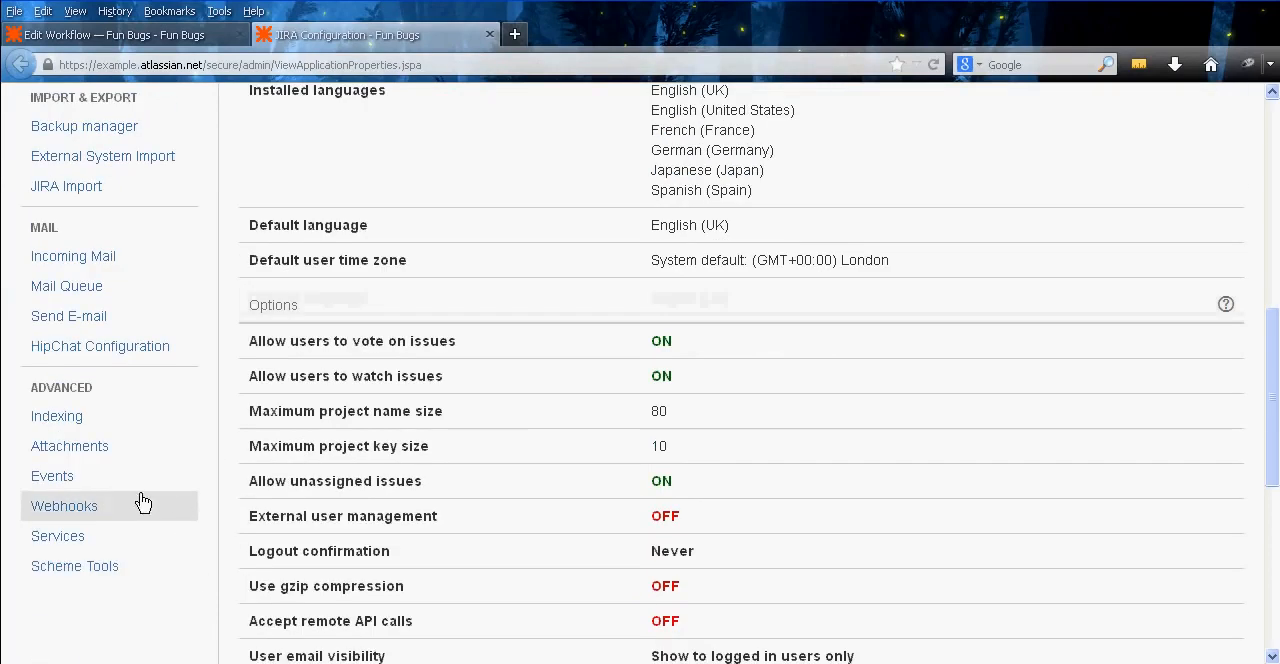
{"action": "left_click", "coordinate": [94, 477]}
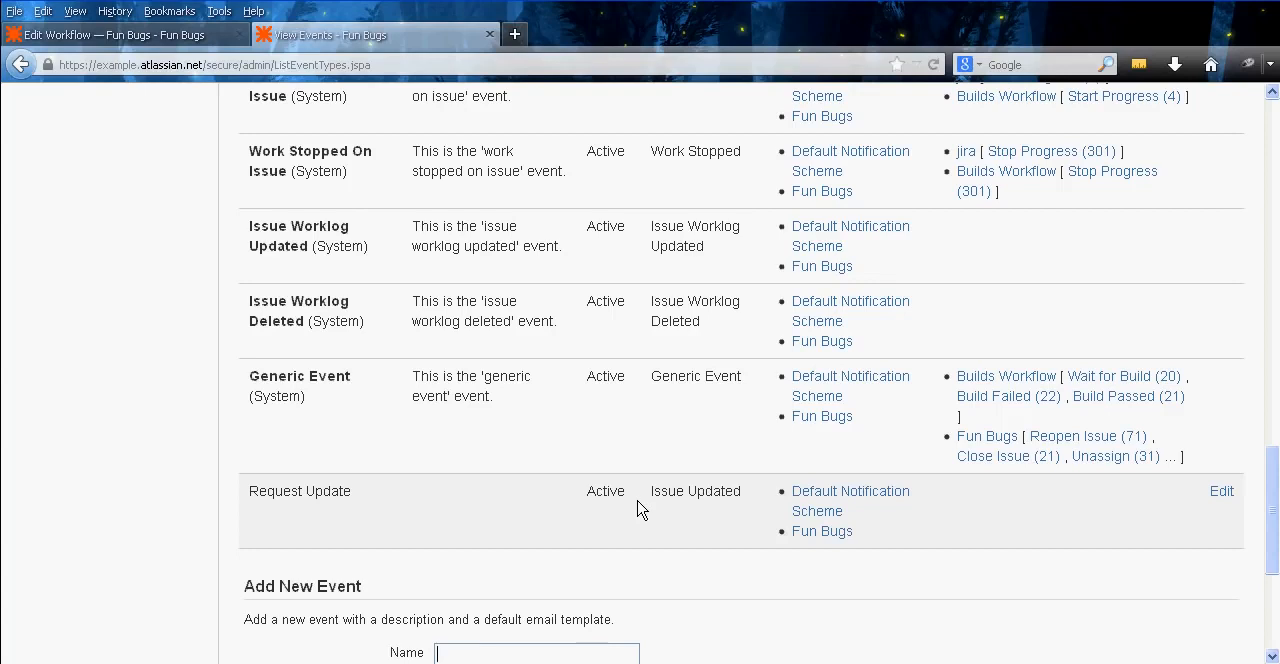
Open the Fun Bugs notification scheme linked to the Request Update event and check who that event notifies
{"action": "right_click", "coordinate": [836, 536]}
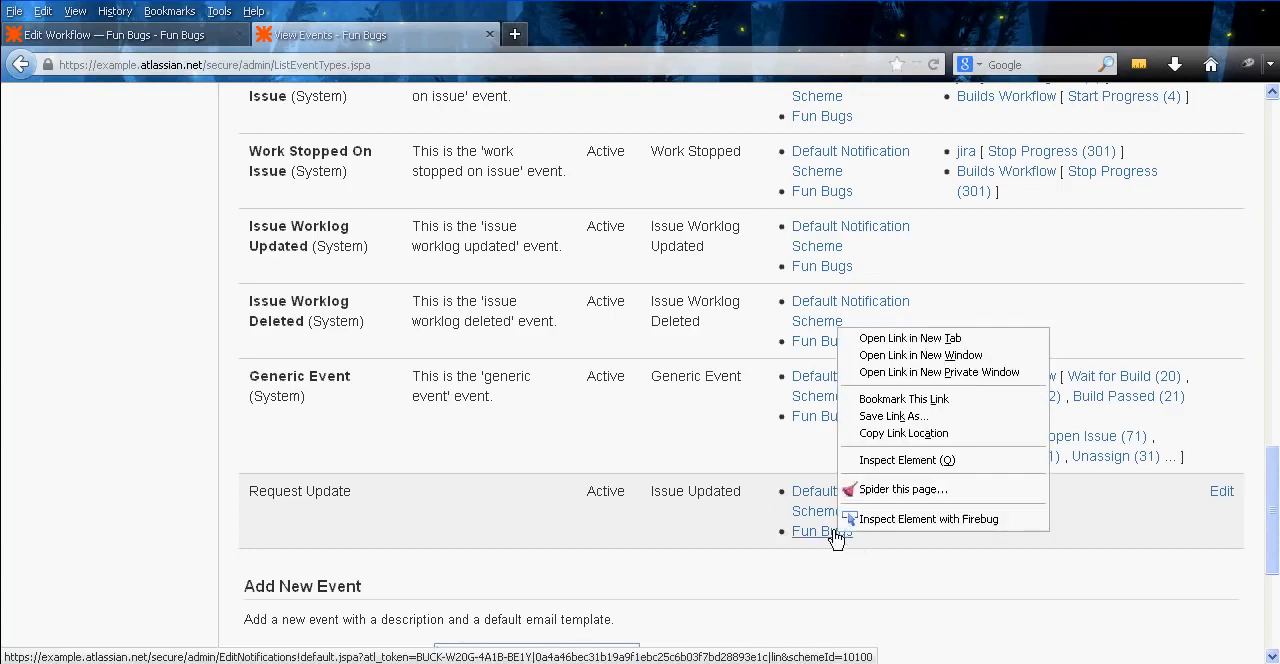
{"action": "left_click", "coordinate": [920, 335]}
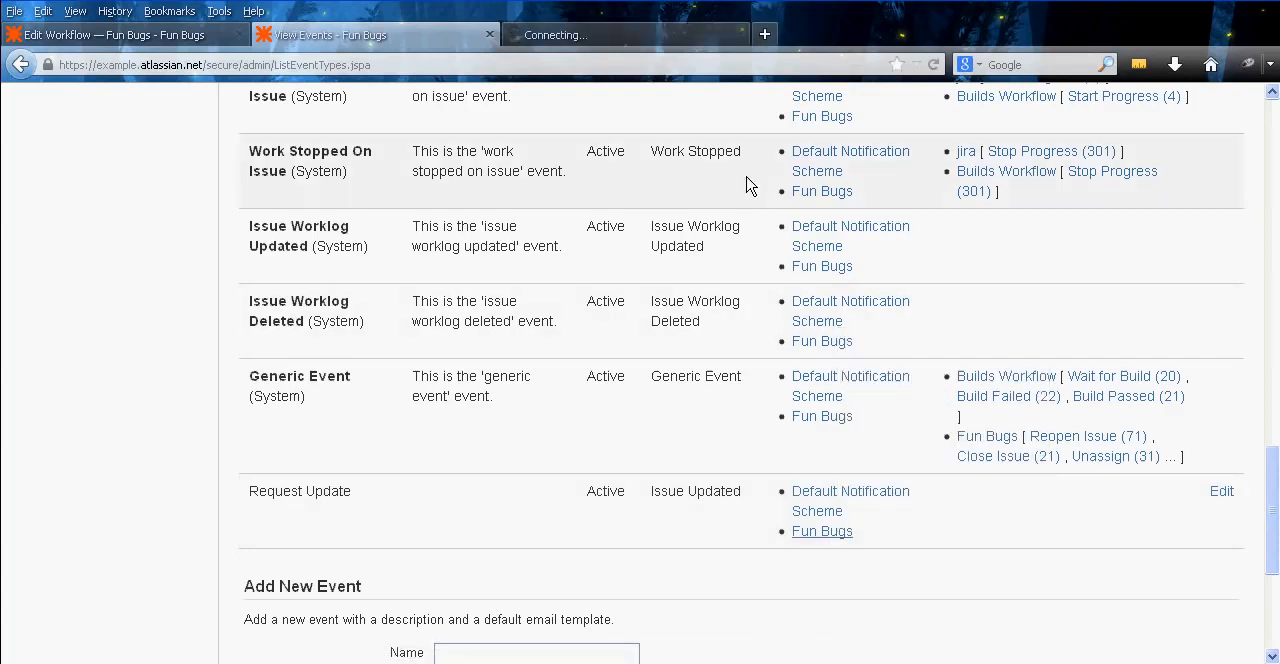
{"action": "left_click", "coordinate": [585, 36]}
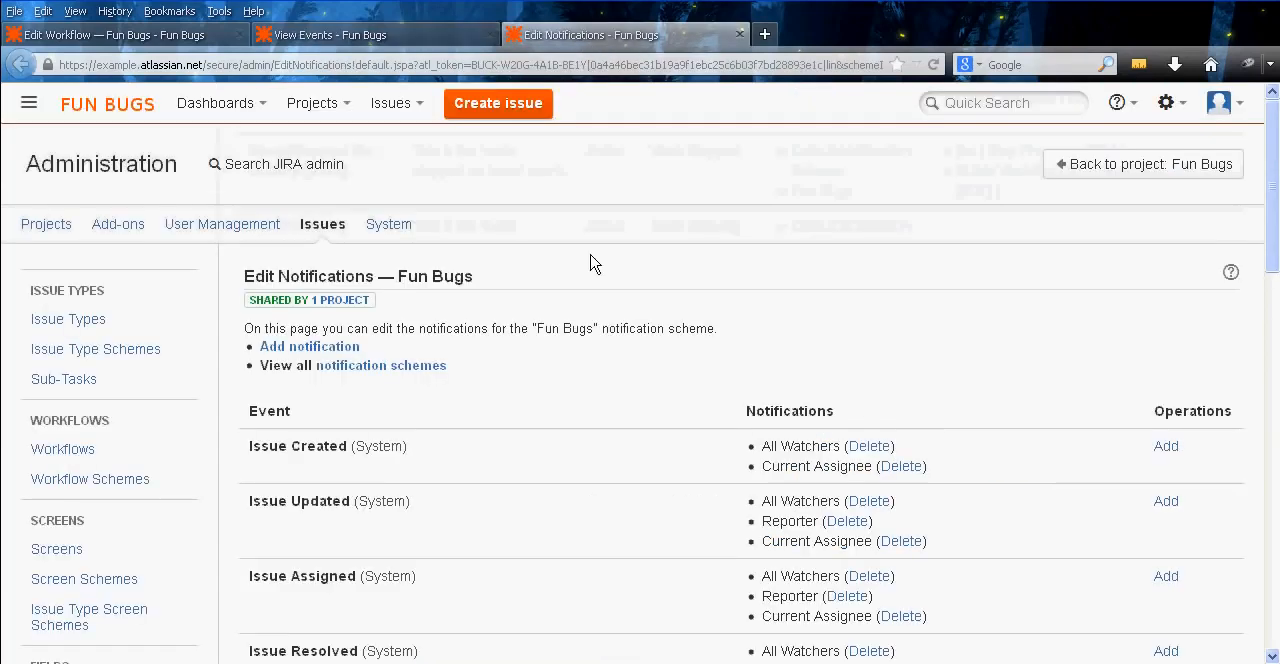
{"action": "middle_click", "coordinate": [617, 331]}
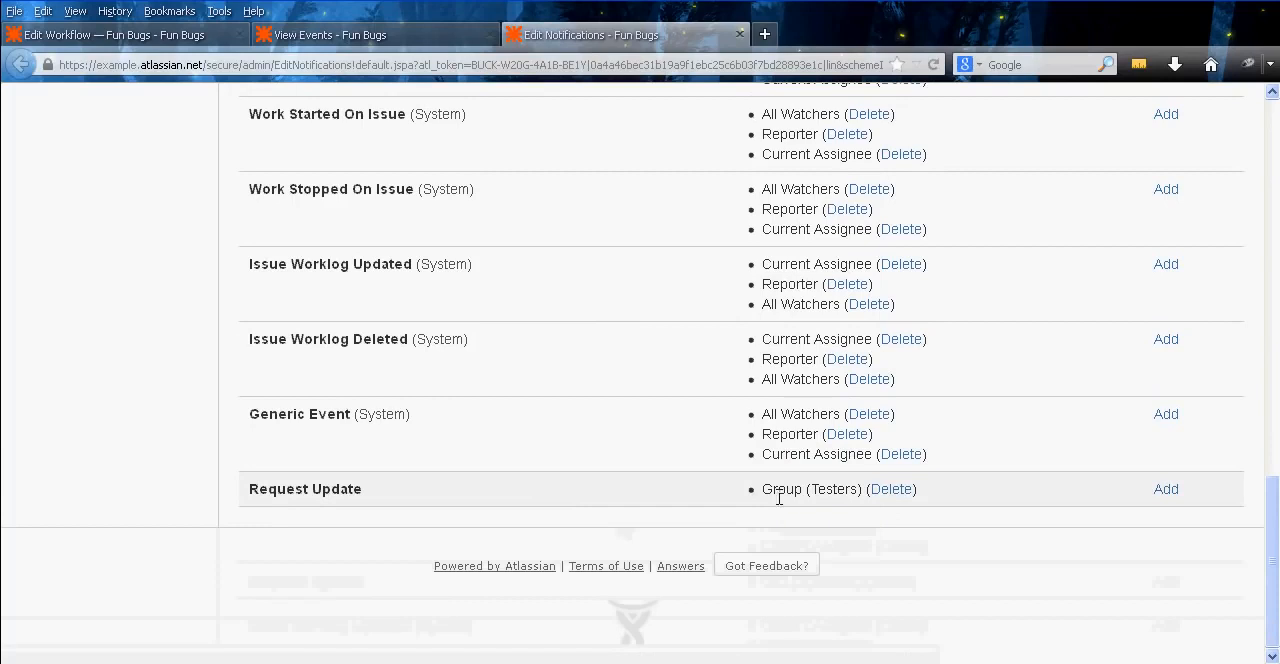
{"action": "middle_click", "coordinate": [668, 509]}
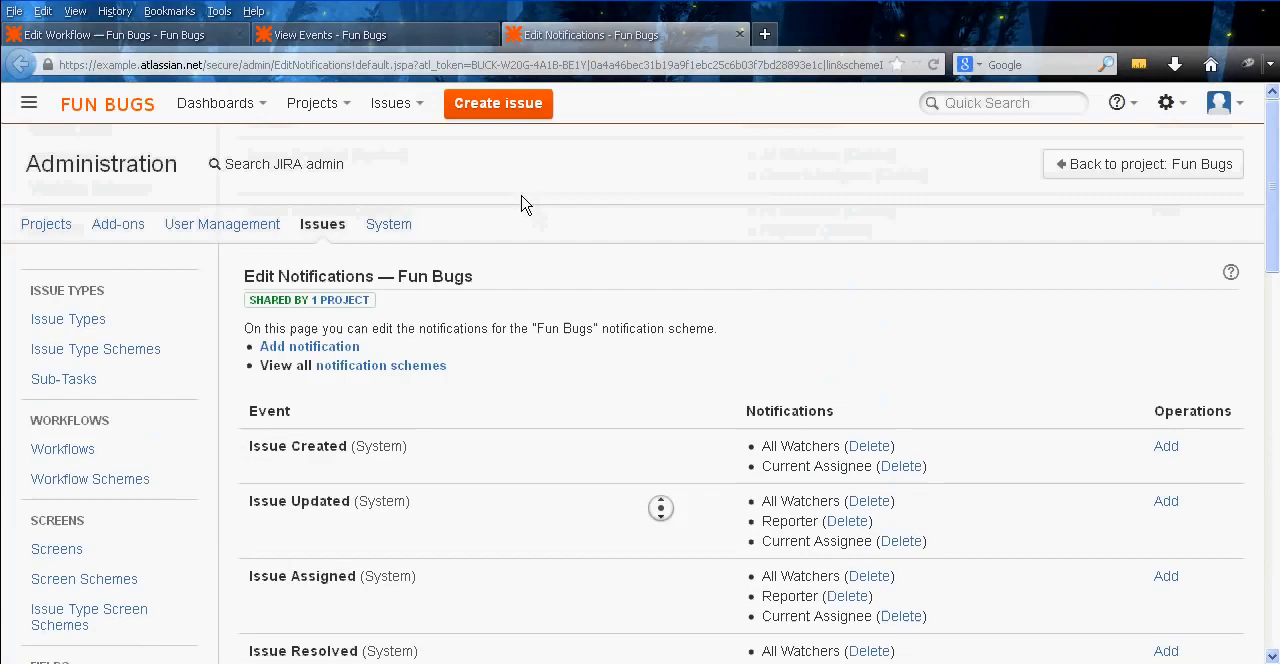
Return to the Fun Bugs workflow and add a Request Update transition from In Progress back to In Progress with no view
{"action": "left_click", "coordinate": [82, 36]}
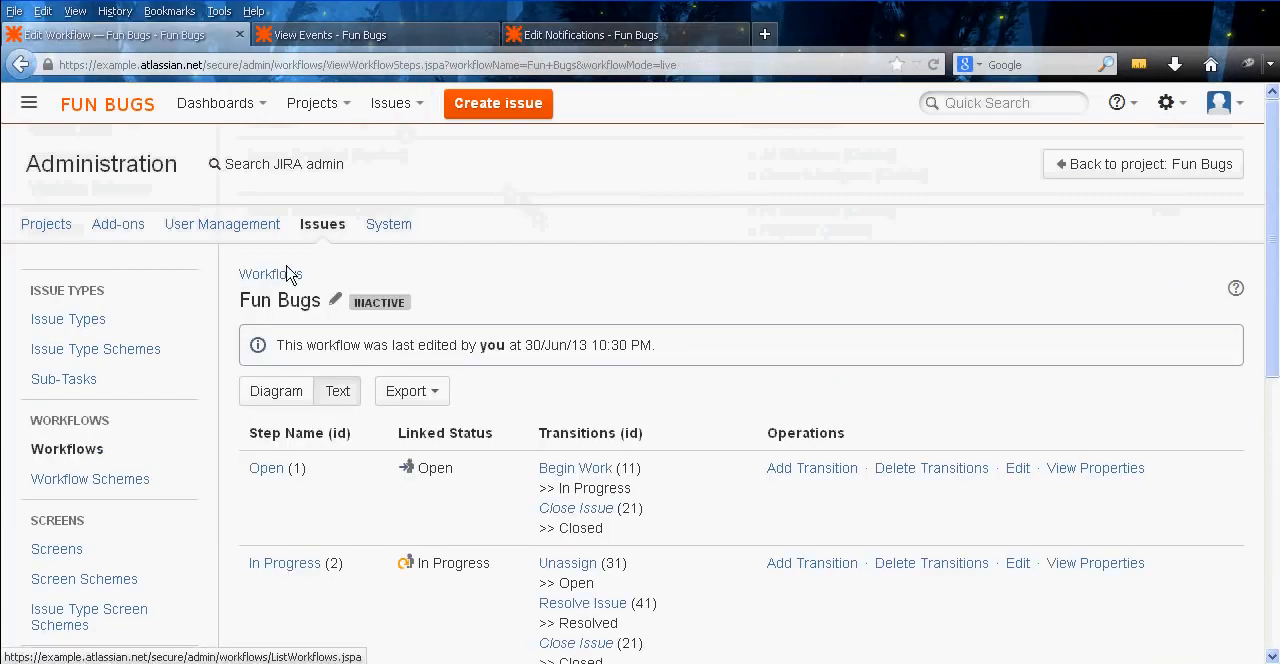
{"action": "middle_click", "coordinate": [594, 309]}
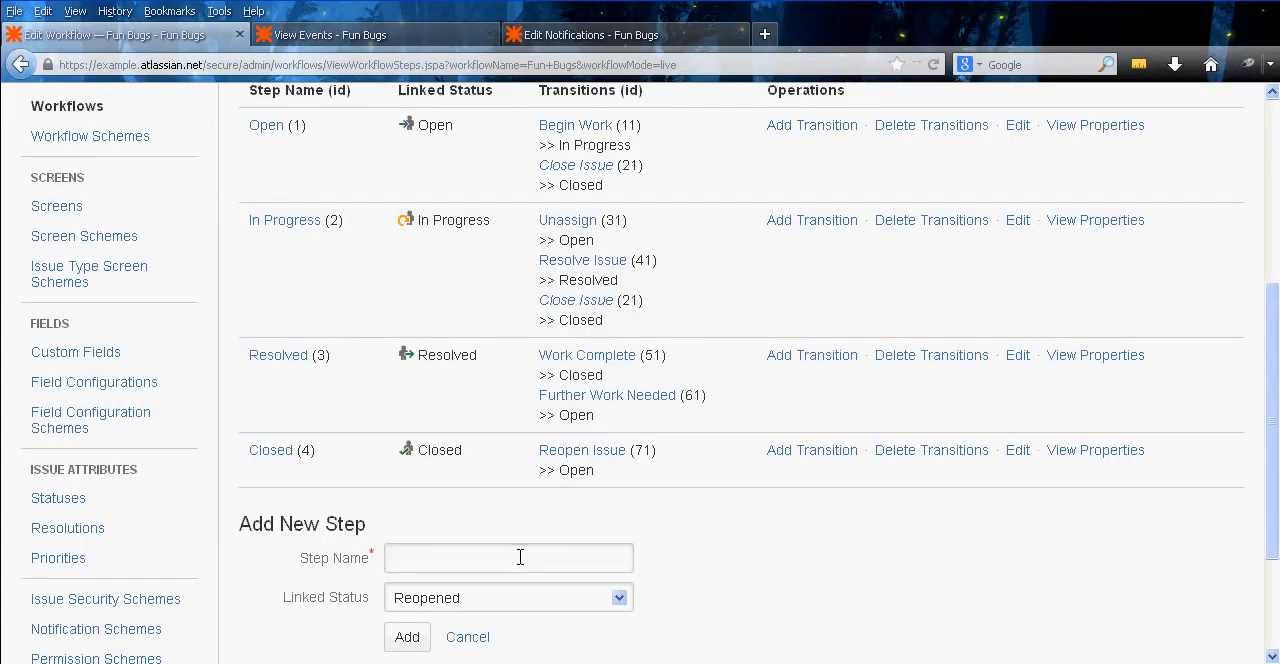
{"action": "scroll", "coordinate": [491, 309], "scroll_direction": "up", "scroll_amount": 2}
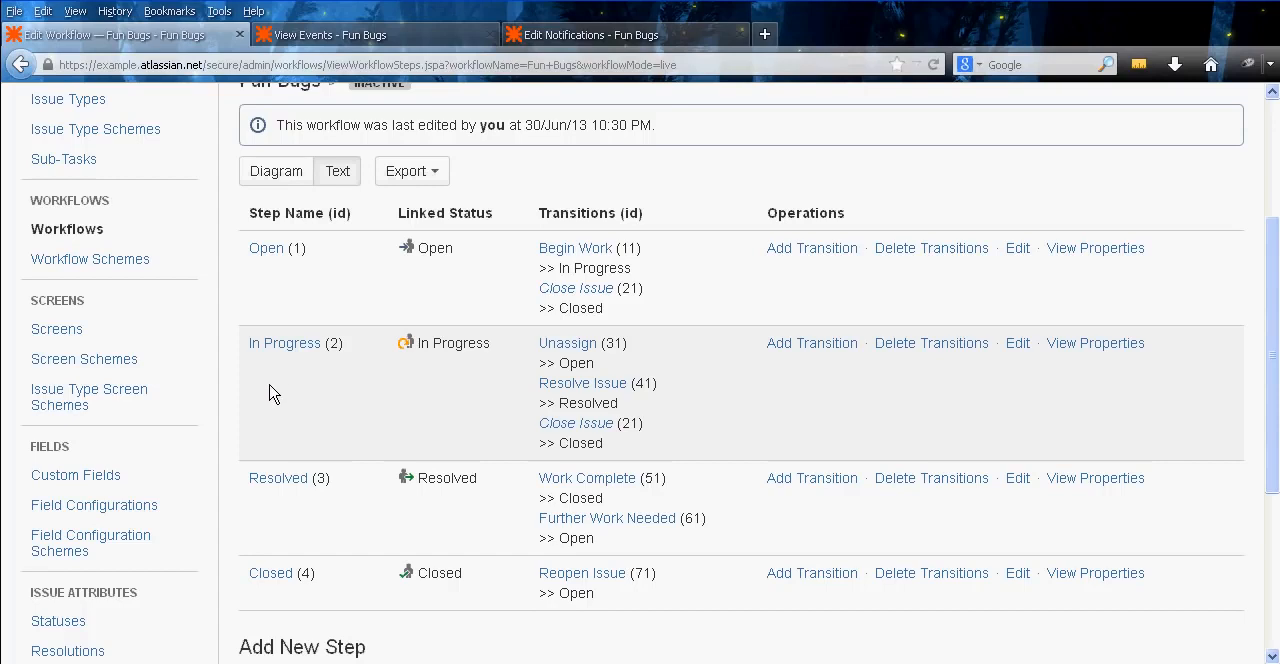
{"action": "left_click", "coordinate": [831, 352]}
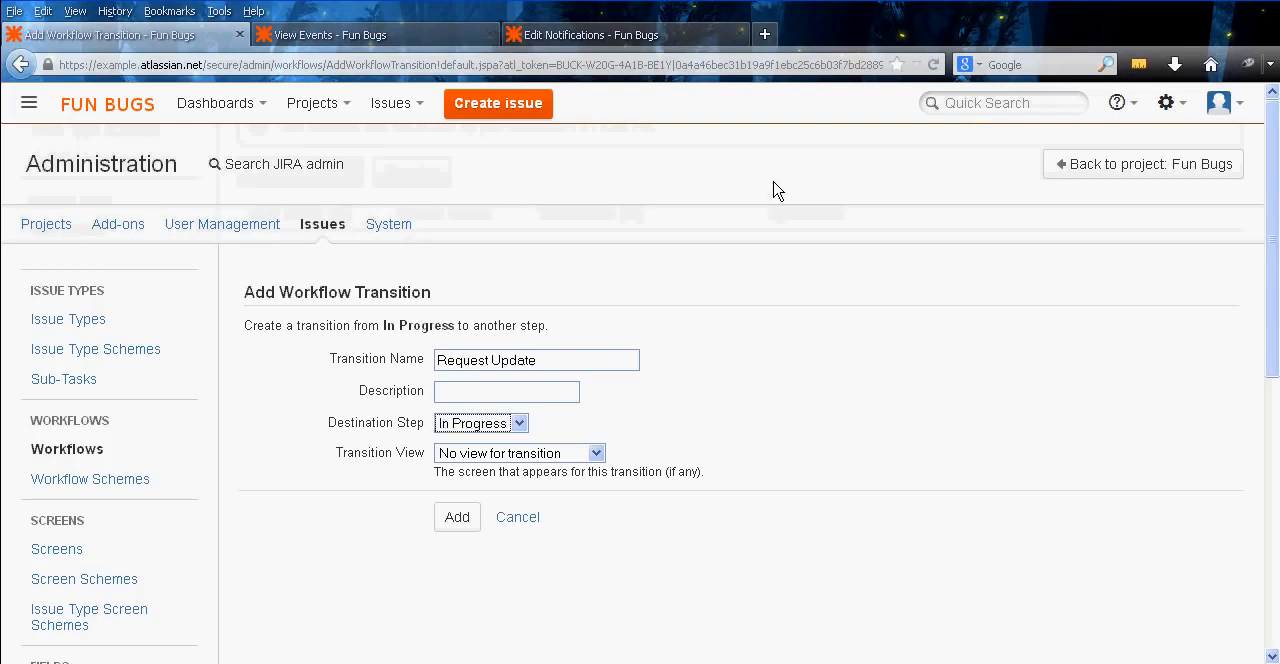
{"action": "left_click", "coordinate": [596, 453]}
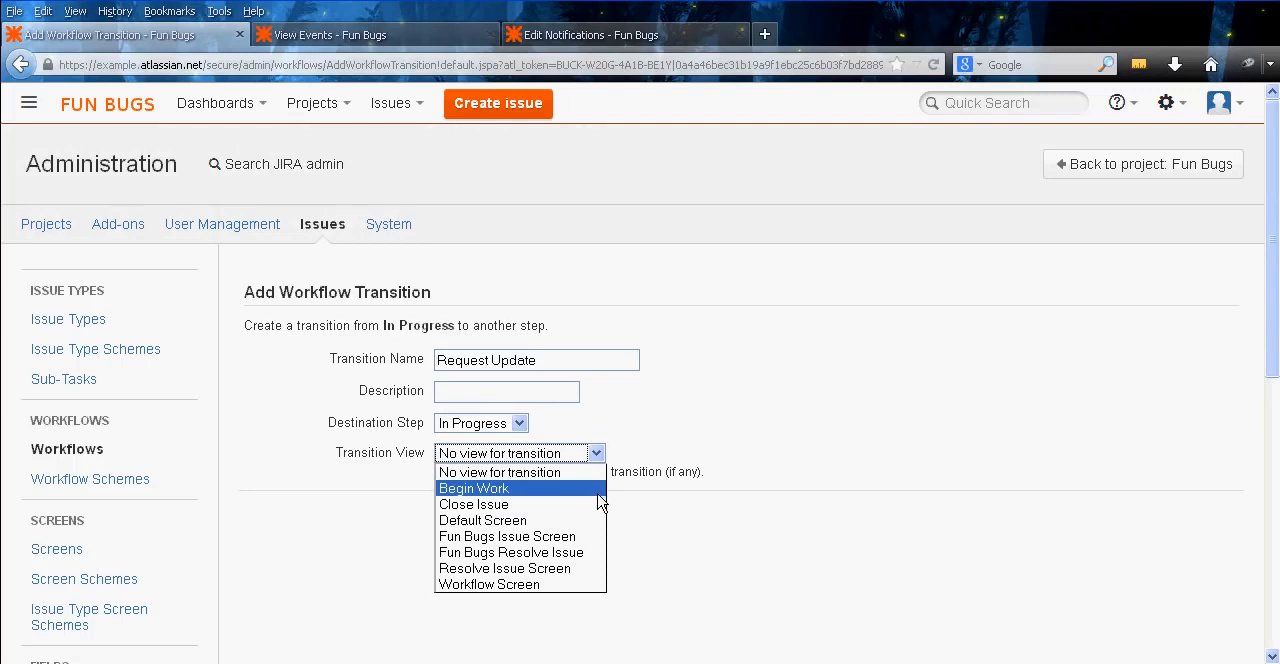
{"action": "left_click", "coordinate": [598, 492]}
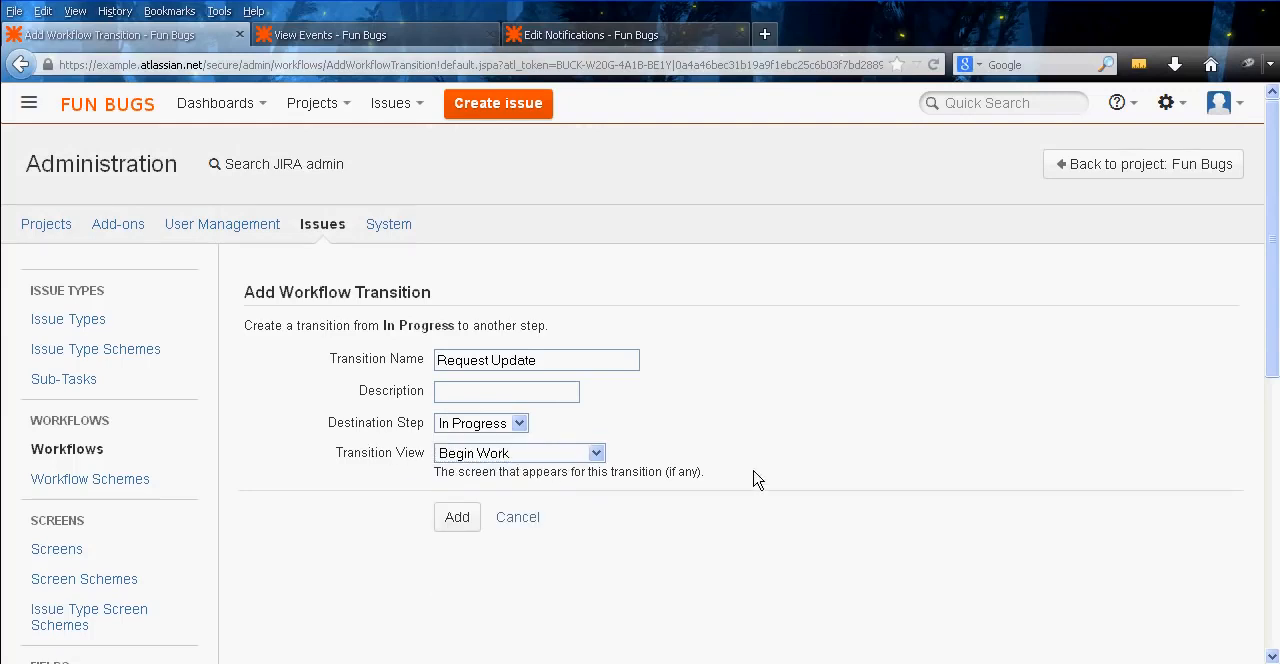
{"action": "left_click", "coordinate": [551, 458]}
{"action": "left_click", "coordinate": [549, 467]}
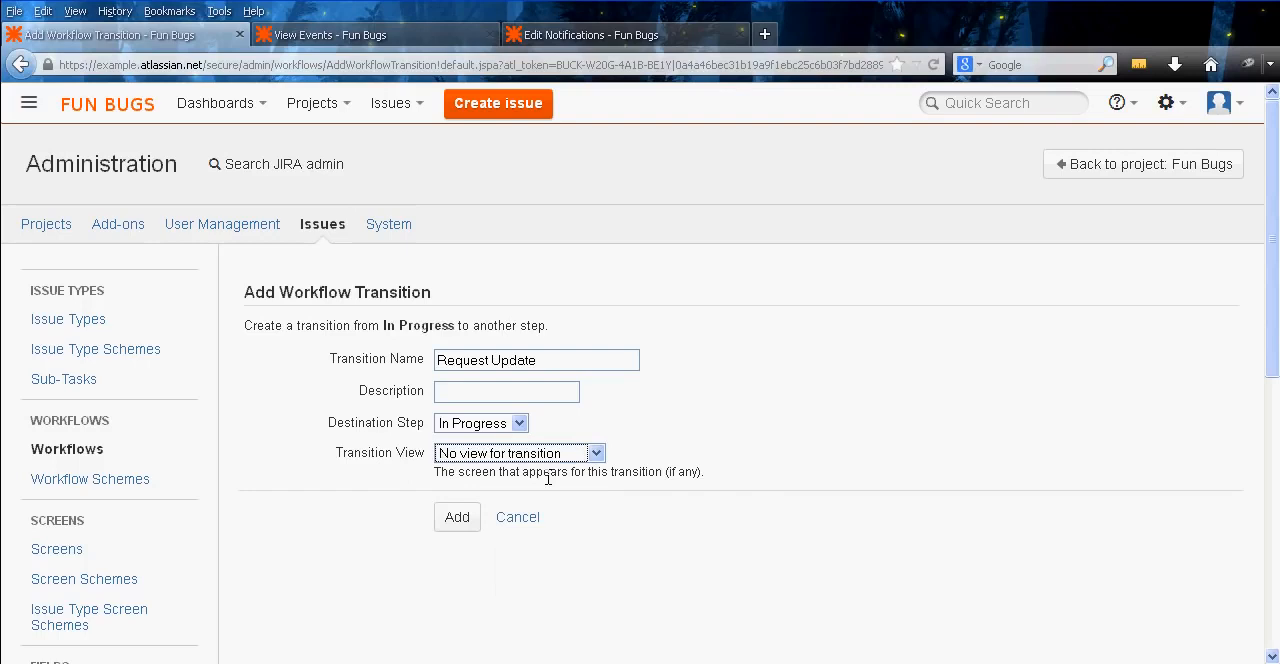
{"action": "left_click", "coordinate": [391, 359]}
{"action": "left_click", "coordinate": [472, 524]}
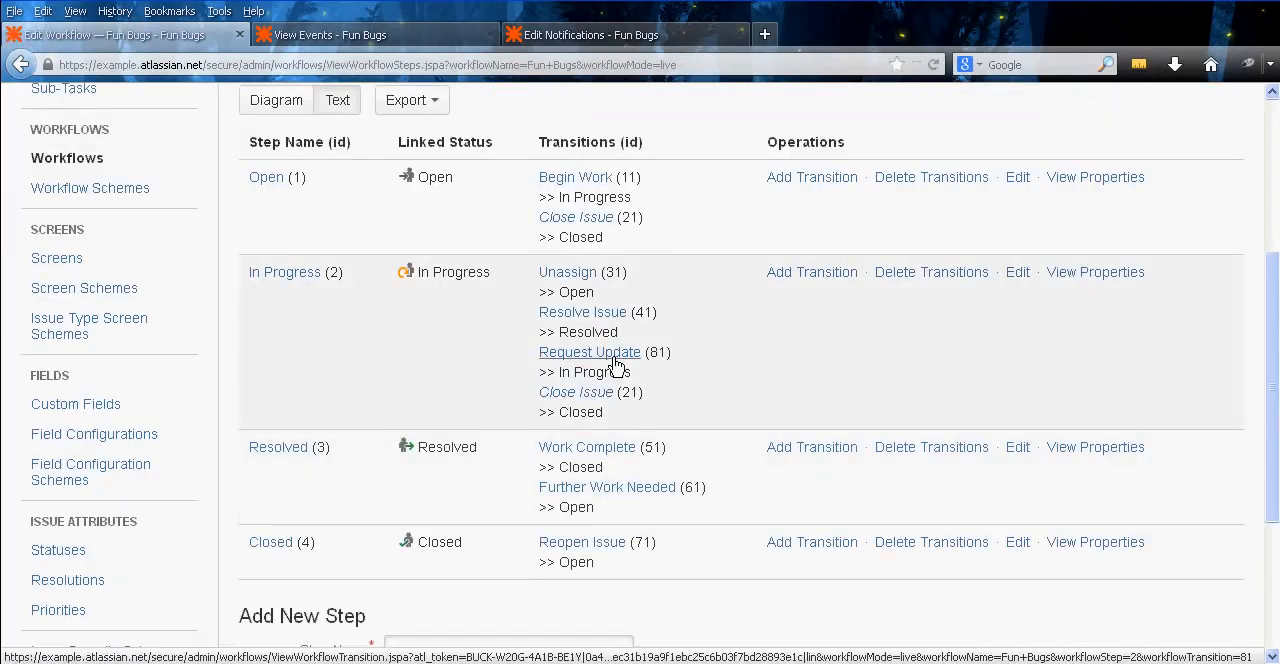
Add the Only Reporter Condition to the Request Update transition
{"action": "left_click", "coordinate": [615, 354]}
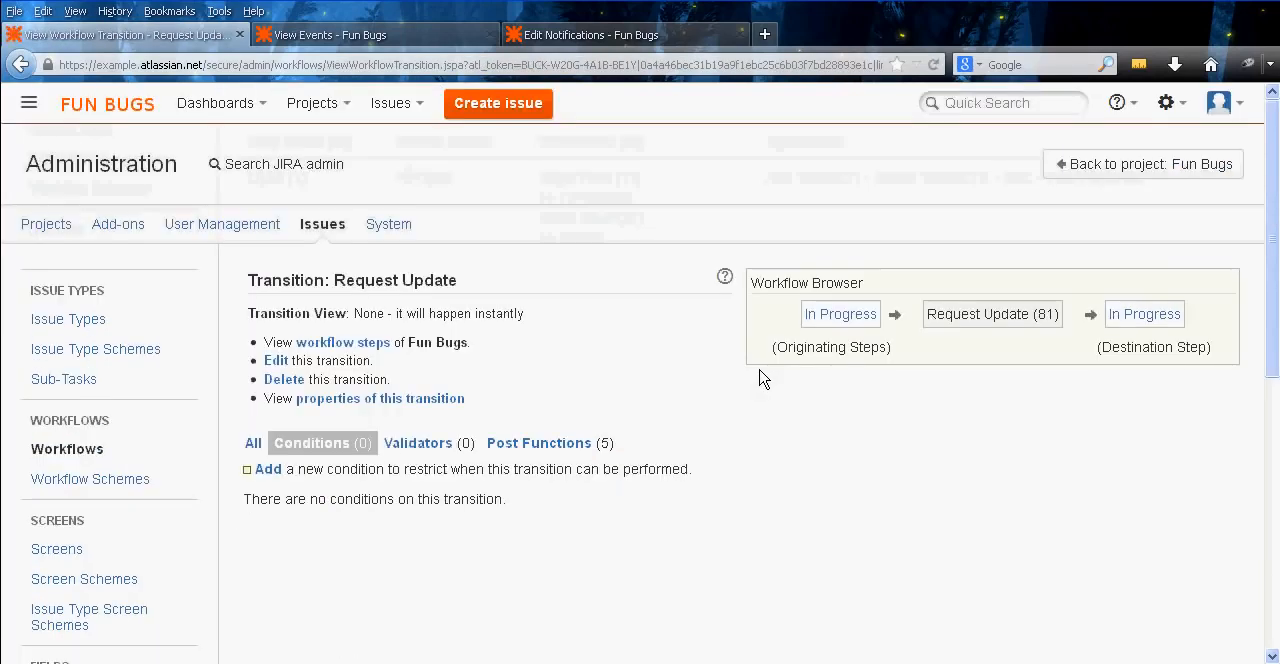
{"action": "left_click", "coordinate": [267, 474]}
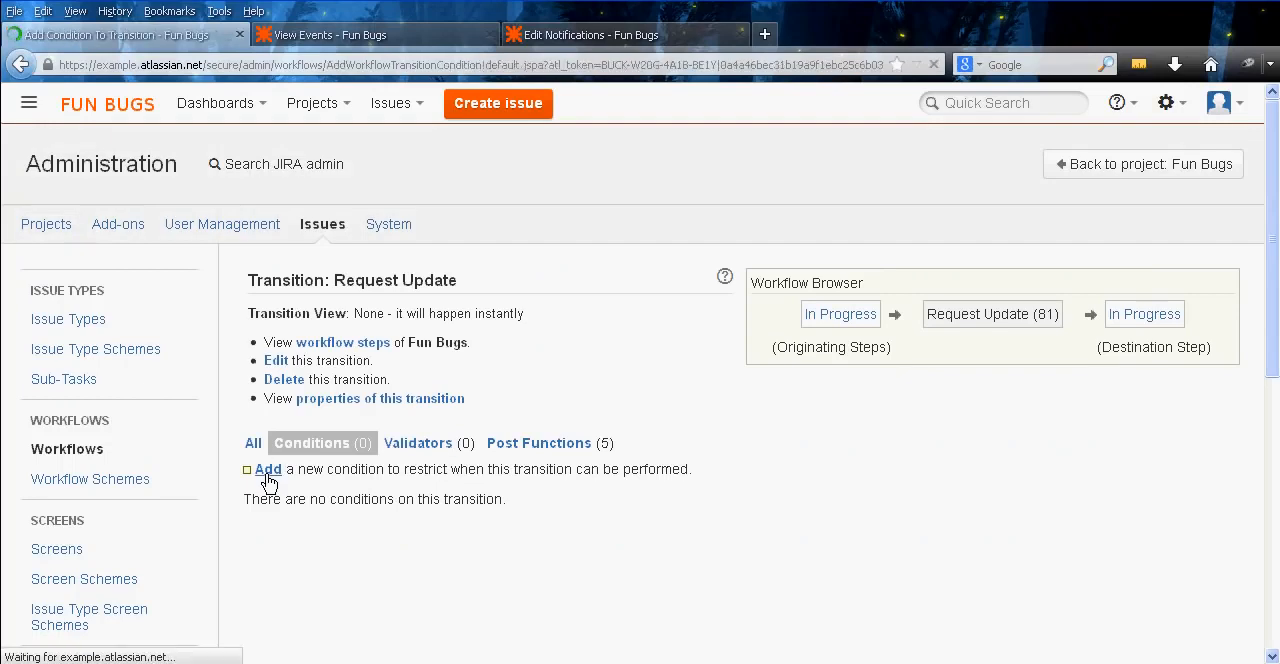
{"action": "middle_click", "coordinate": [286, 432]}
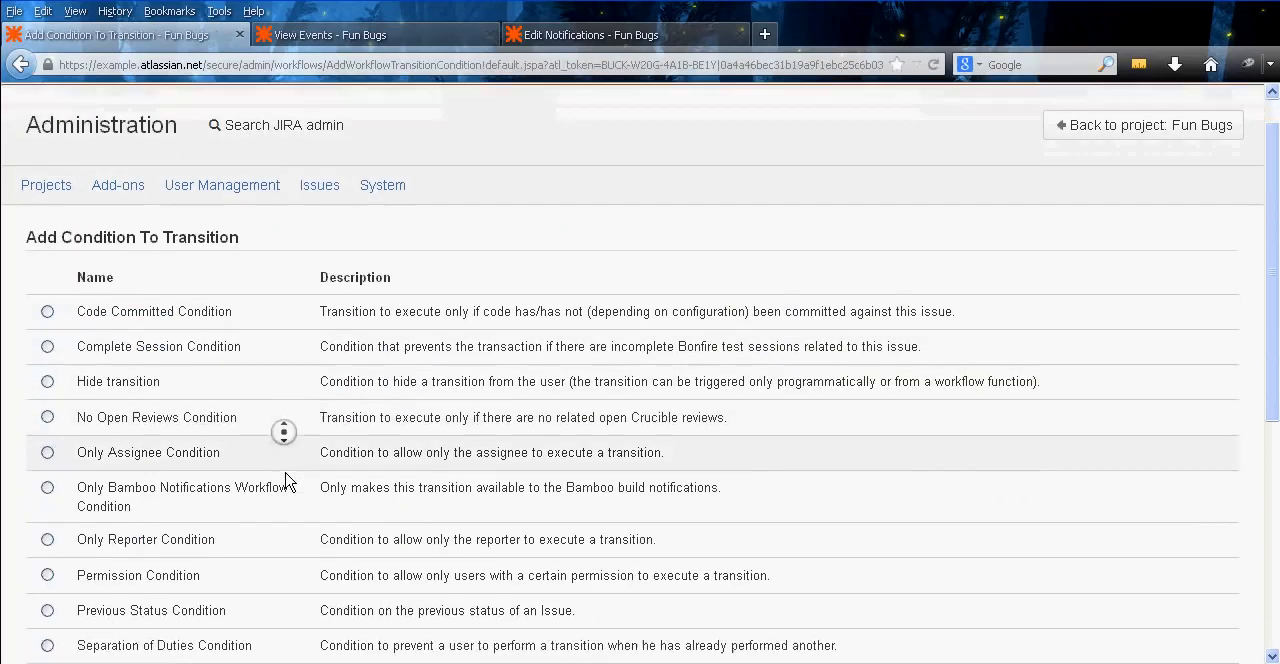
{"action": "left_click", "coordinate": [197, 385]}
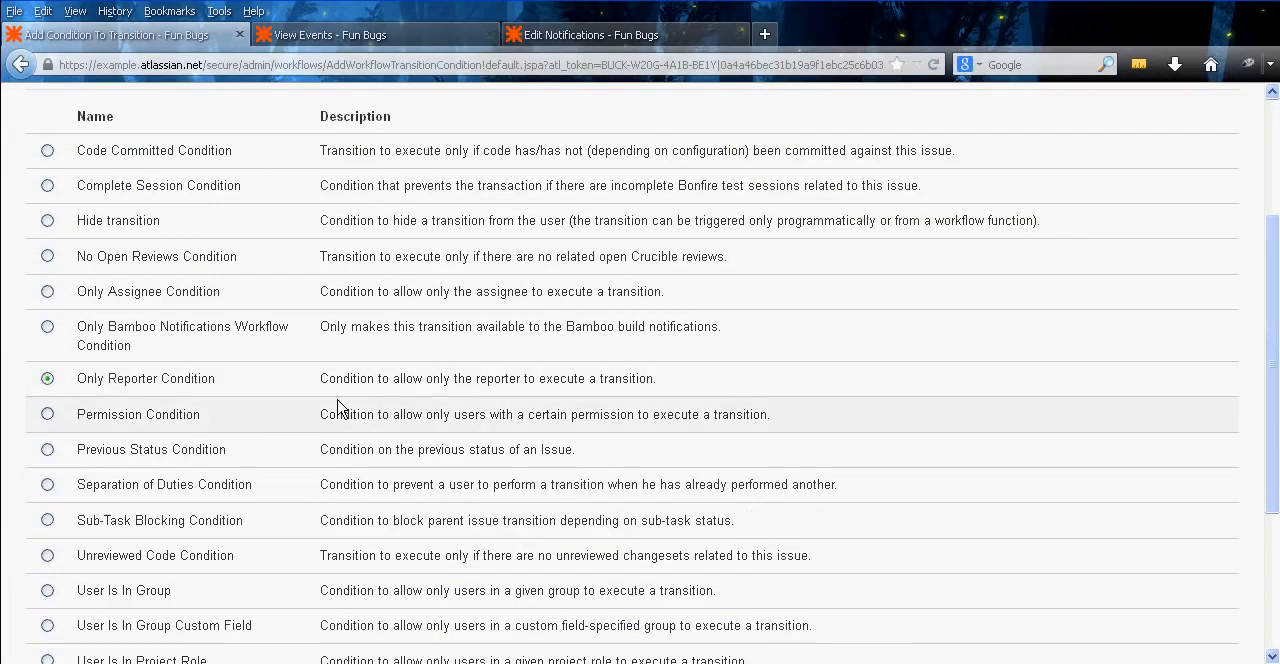
{"action": "scroll", "coordinate": [337, 400], "scroll_direction": "down", "scroll_amount": 3}
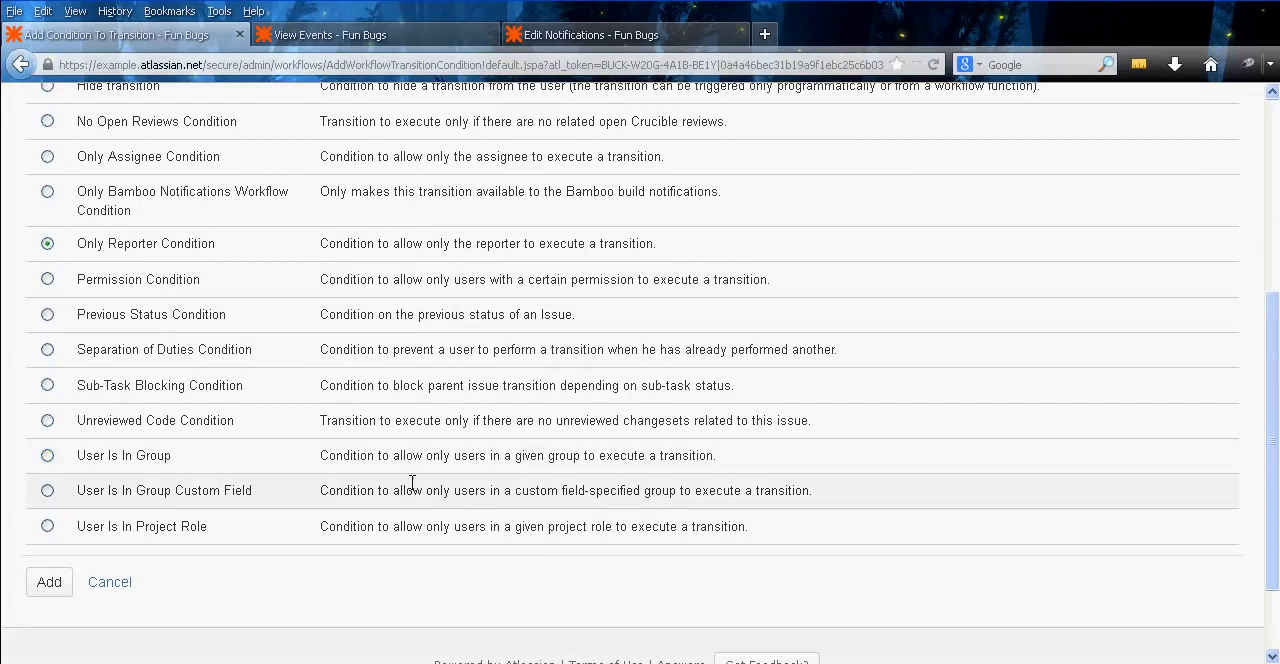
{"action": "left_click", "coordinate": [63, 593]}
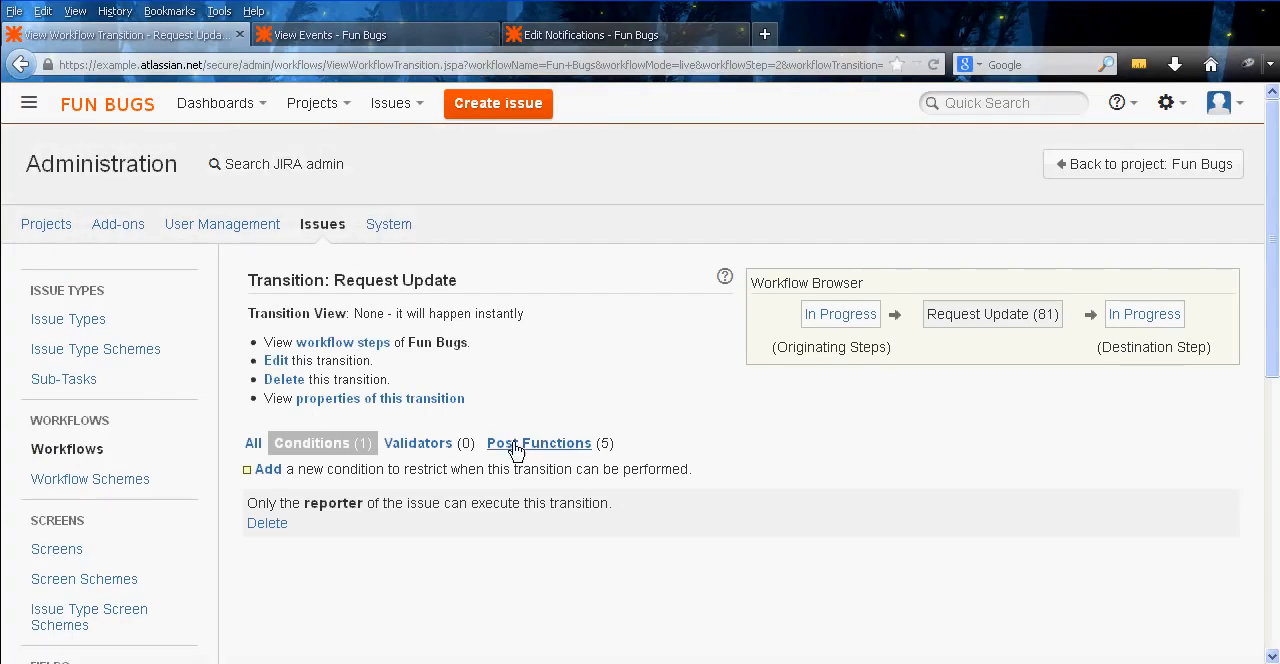
Open the list of post functions on the Request Update transition
{"action": "left_click", "coordinate": [522, 443]}
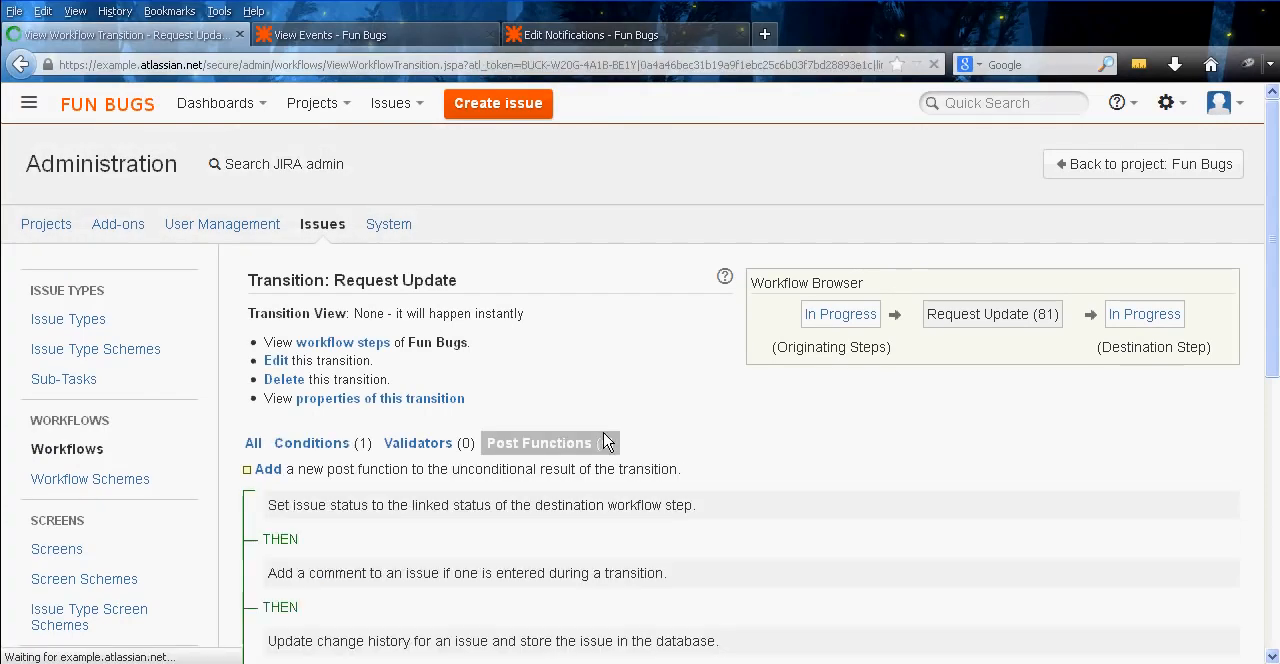
{"action": "middle_click", "coordinate": [651, 390]}
{"action": "middle_click", "coordinate": [643, 440]}
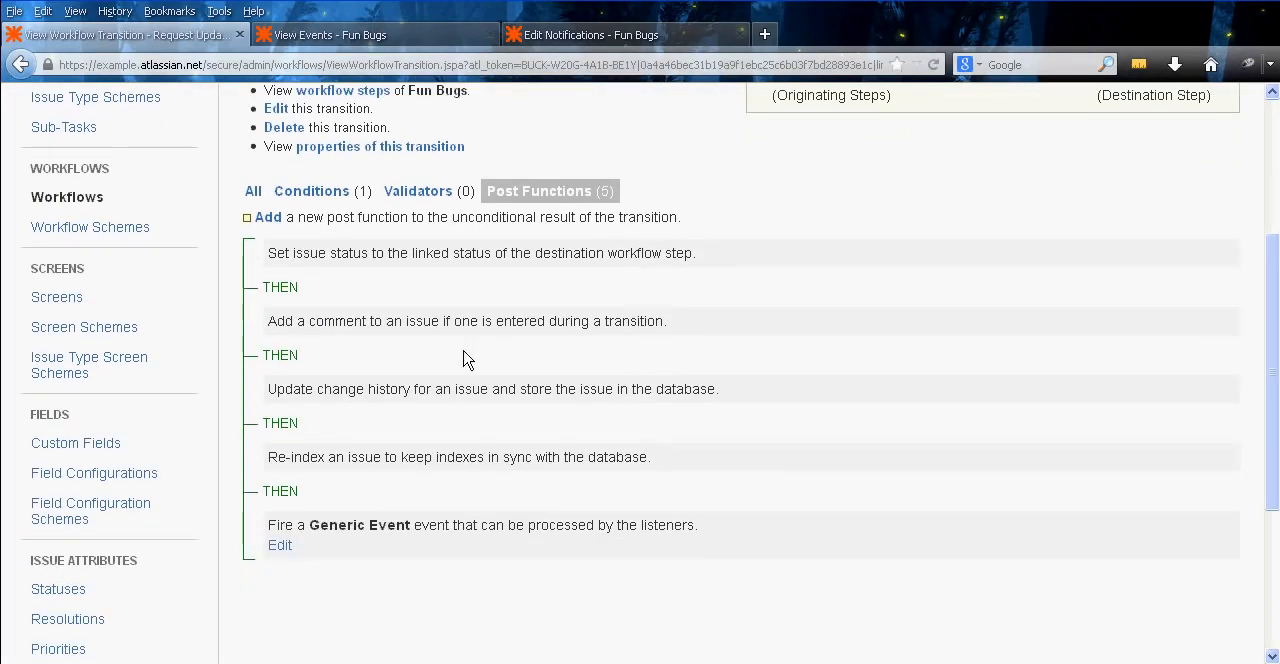
Browse the post functions that can be added to the transition and search the page for an event function
{"action": "left_click", "coordinate": [268, 218]}
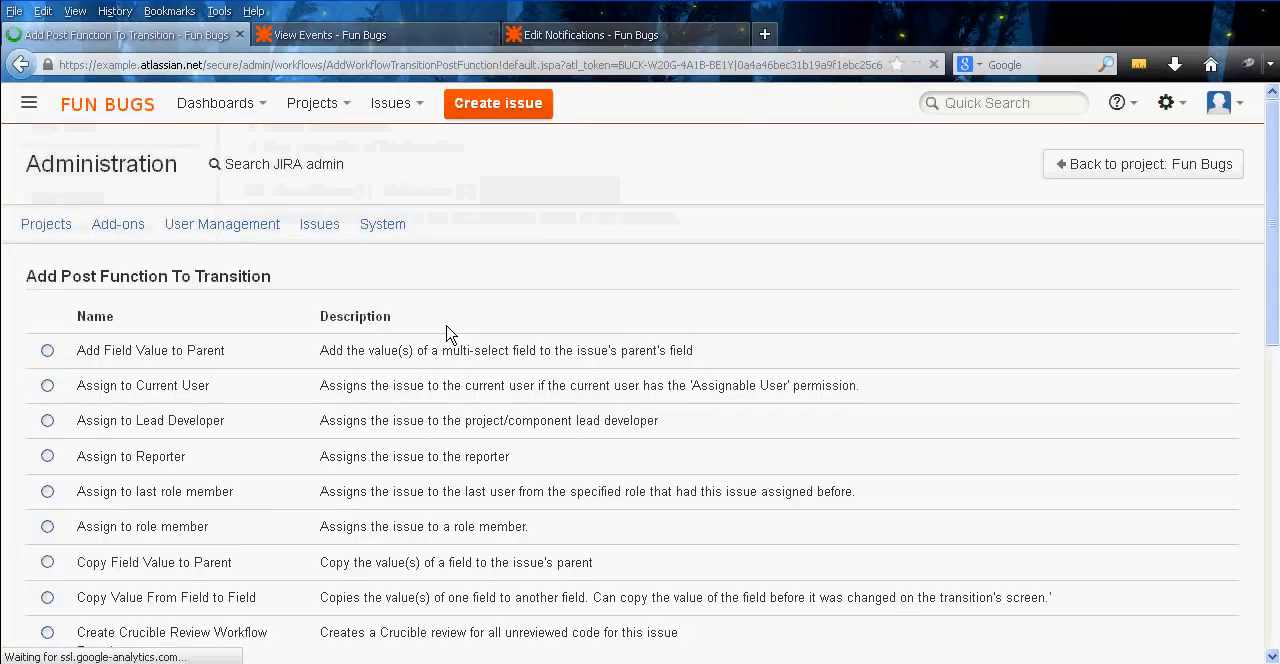
{"action": "middle_click", "coordinate": [495, 293]}
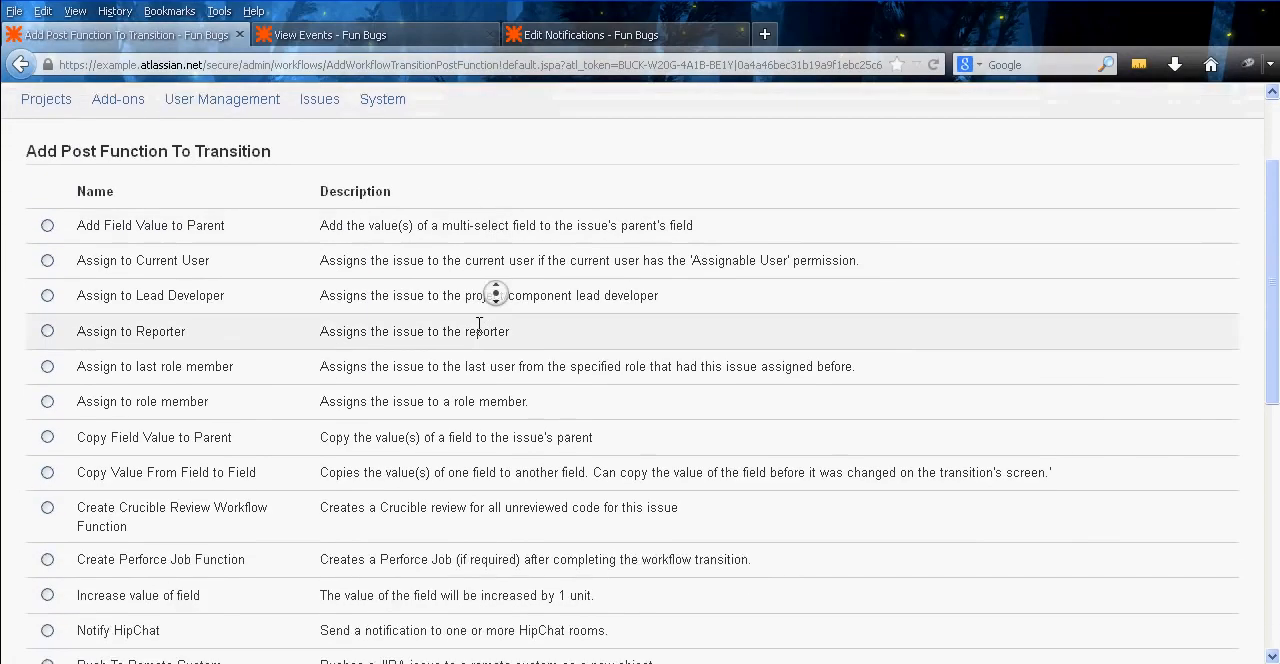
{"action": "middle_click", "coordinate": [285, 235]}
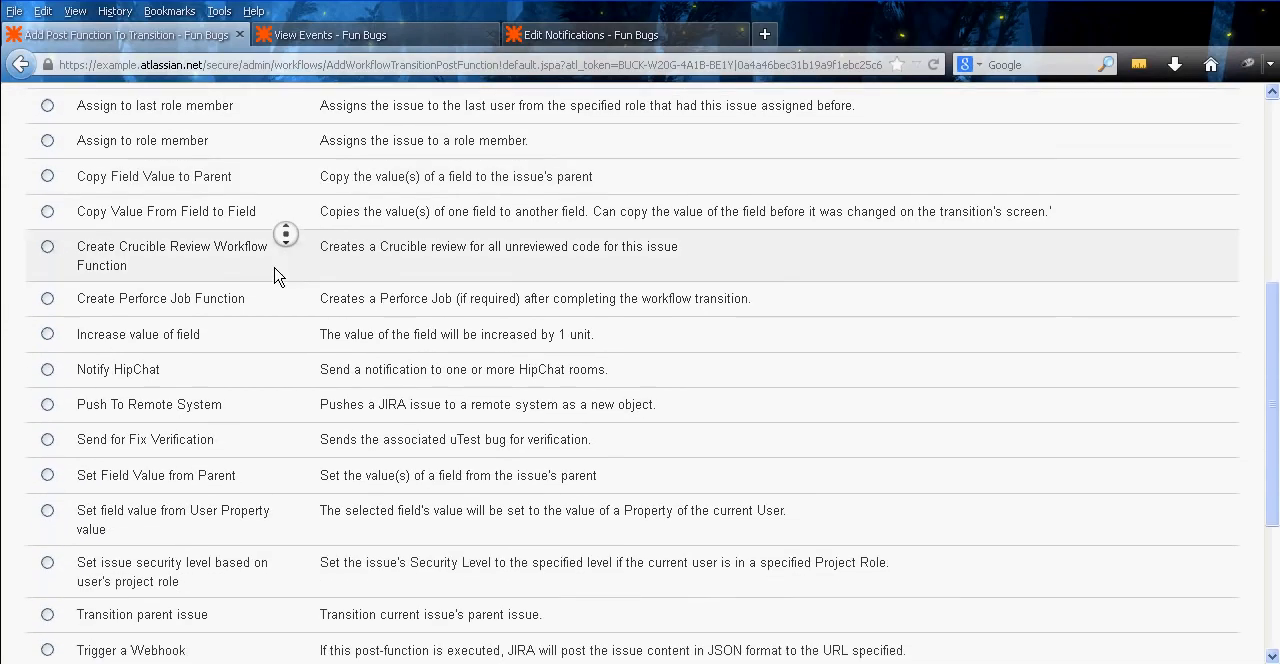
{"action": "middle_click", "coordinate": [266, 462]}
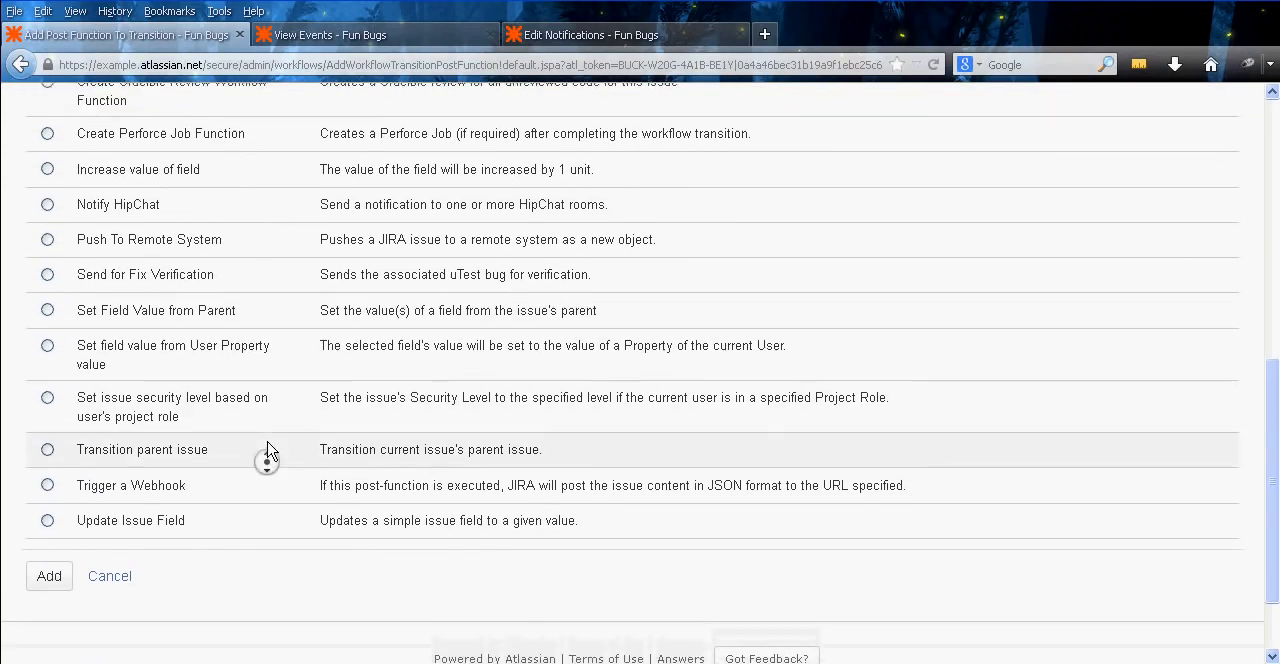
{"action": "middle_click", "coordinate": [277, 530]}
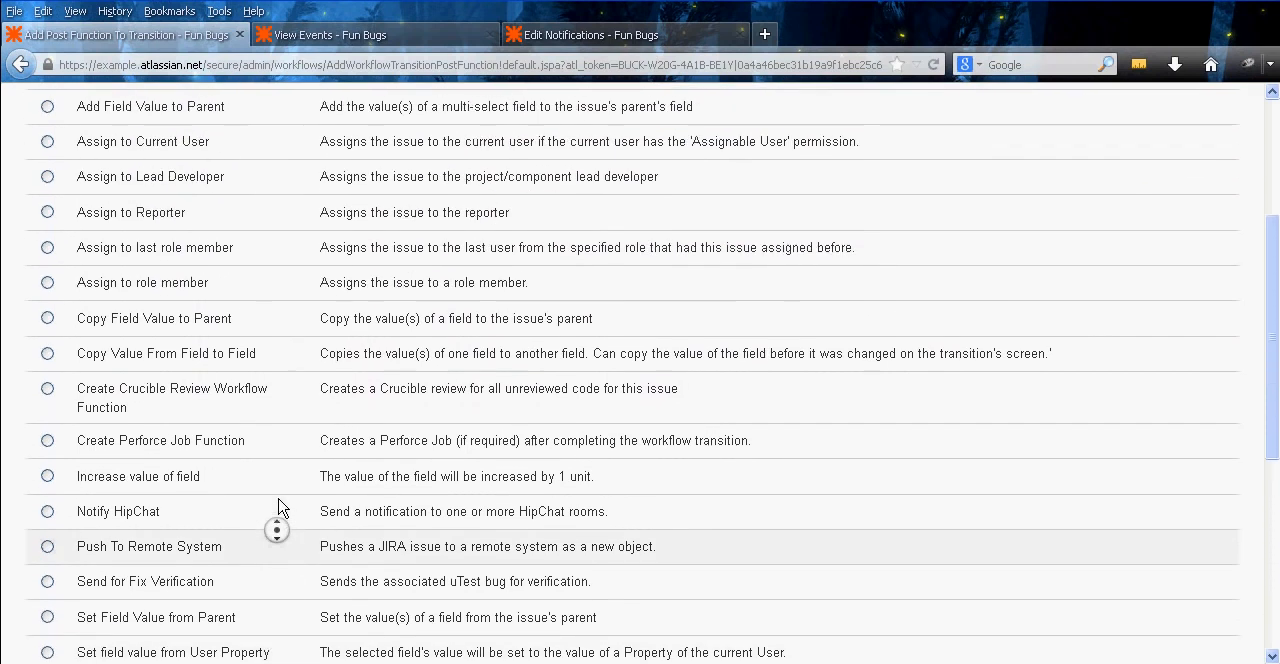
{"action": "middle_click", "coordinate": [278, 499]}
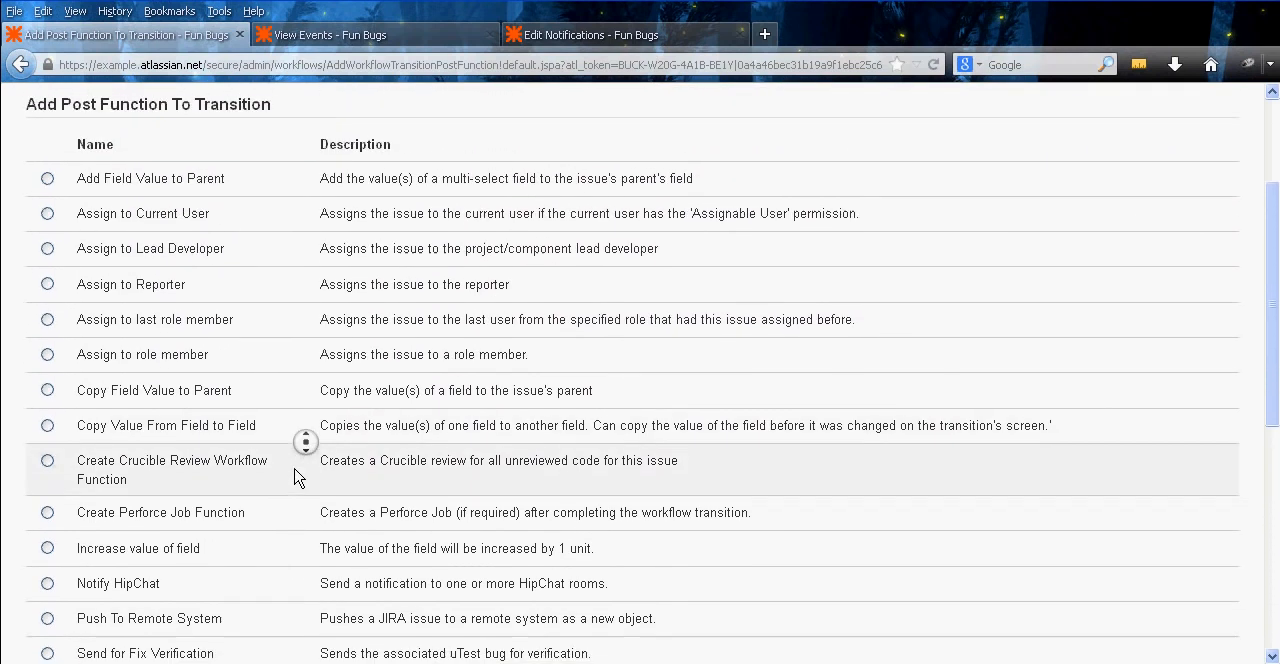
{"action": "key", "text": "ctrl+f"}
{"action": "type", "text": "Eve"}
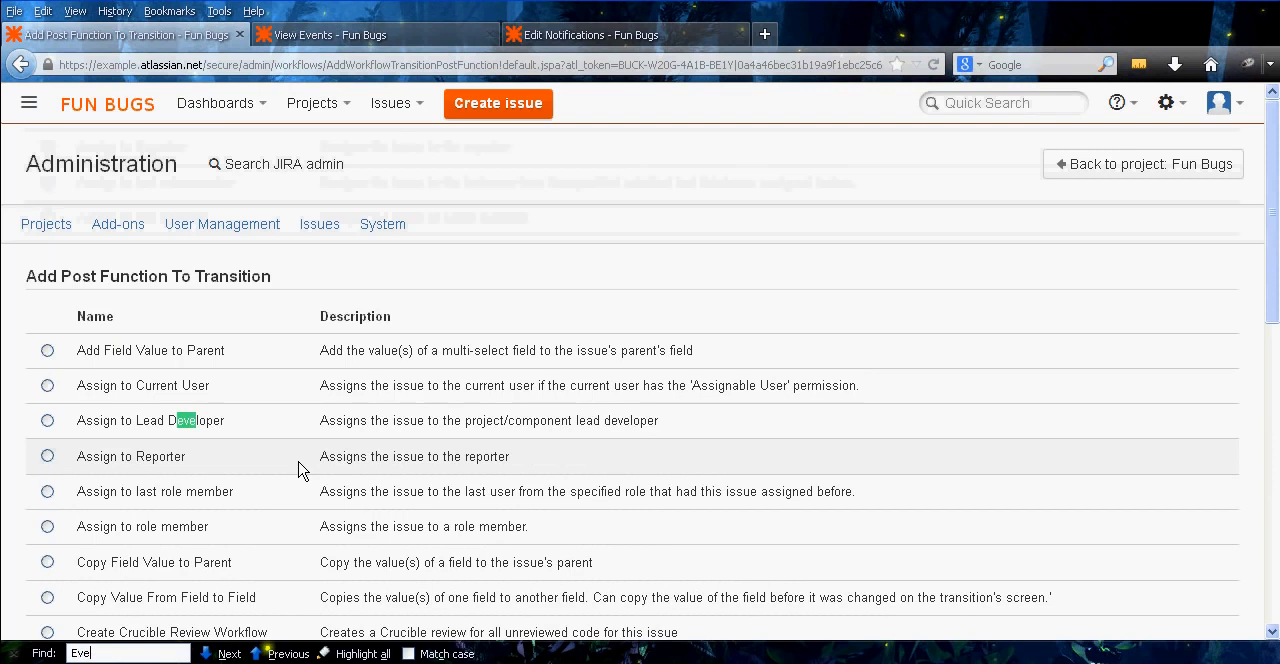
{"action": "type", "text": "n"}
{"action": "key", "text": "BackSpace"}
{"action": "key", "text": "BackSpace"}
{"action": "key", "text": "BackSpace"}
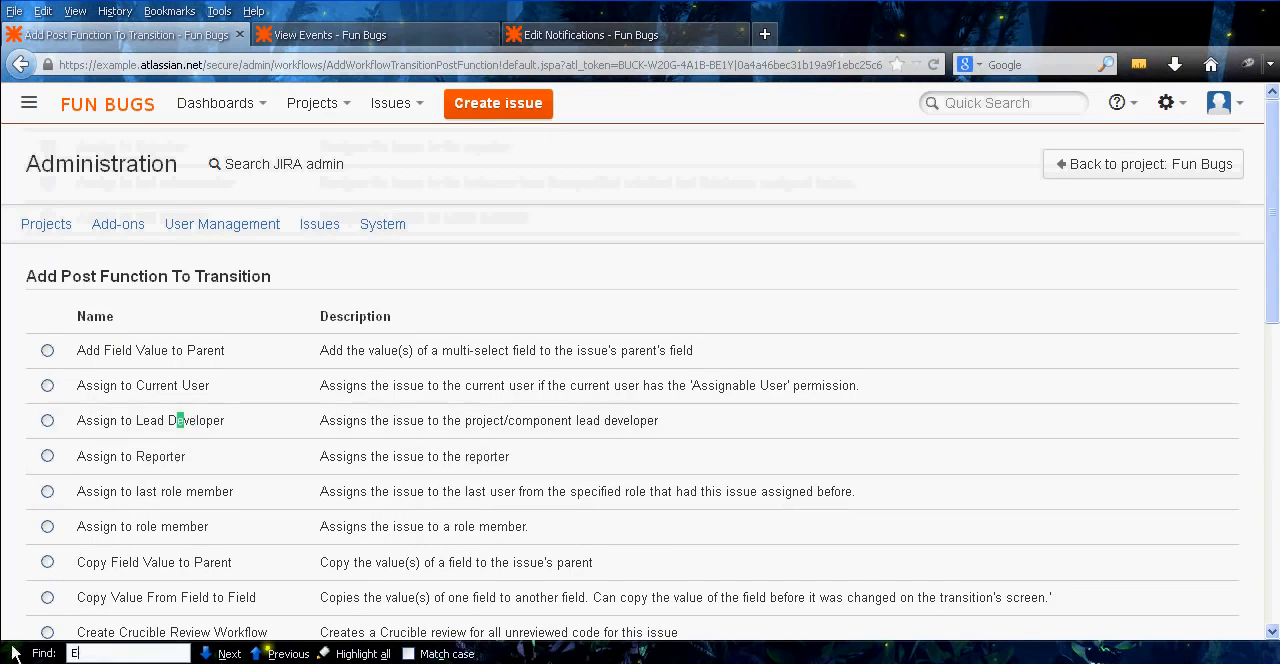
{"action": "key", "text": "Escape"}
Look through the full list of available post functions again for one that fires an event, and leave without adding any
{"action": "middle_click", "coordinate": [15, 563]}
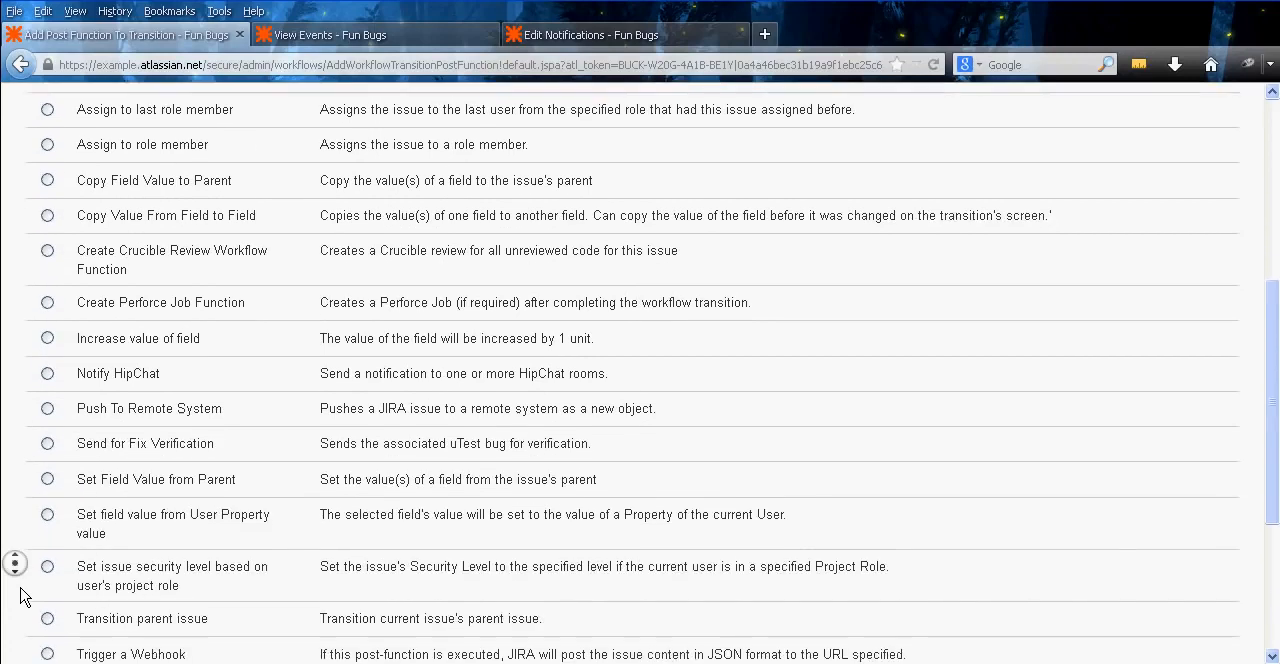
{"action": "middle_click", "coordinate": [22, 596]}
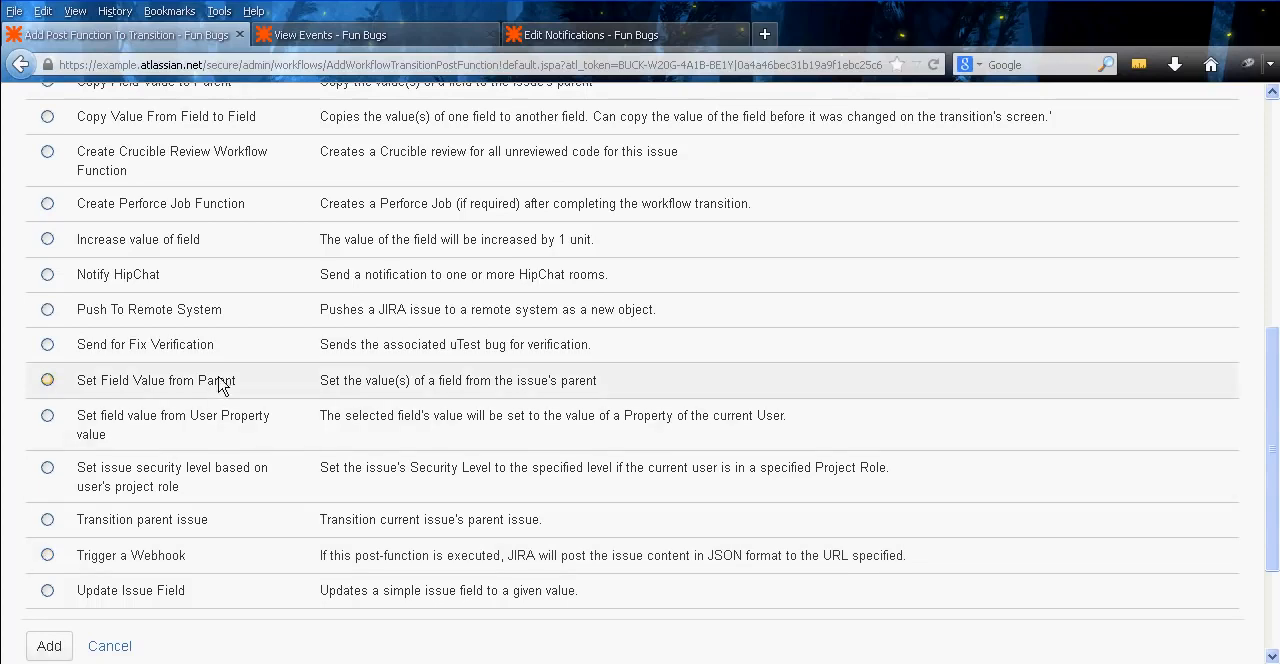
{"action": "middle_click", "coordinate": [288, 522]}
{"action": "middle_click", "coordinate": [287, 482]}
{"action": "middle_click", "coordinate": [295, 455]}
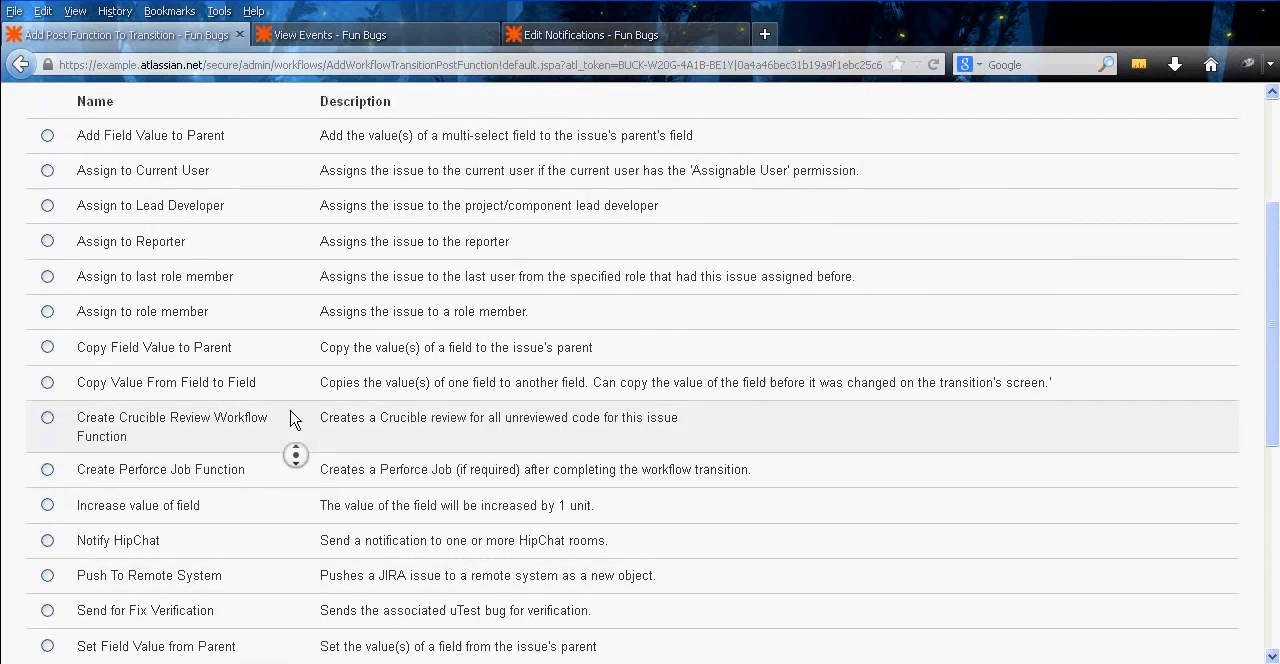
{"action": "middle_click", "coordinate": [286, 411]}
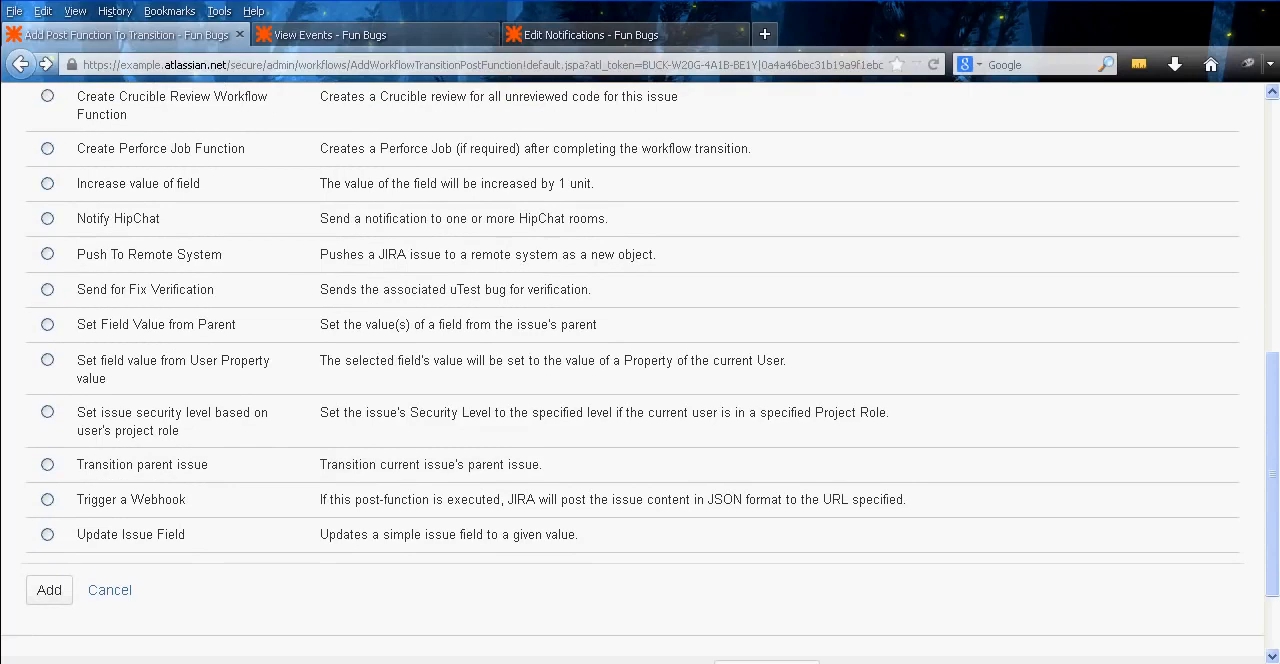
{"action": "middle_click", "coordinate": [1095, 583]}
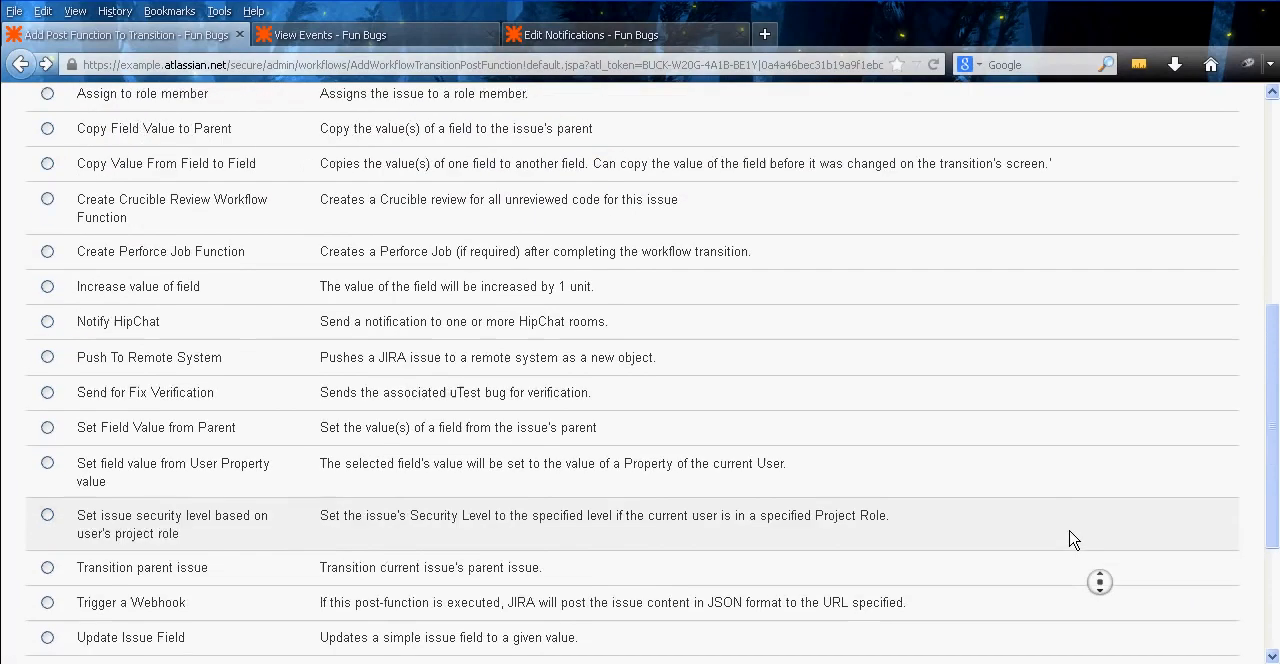
{"action": "middle_click", "coordinate": [1071, 548]}
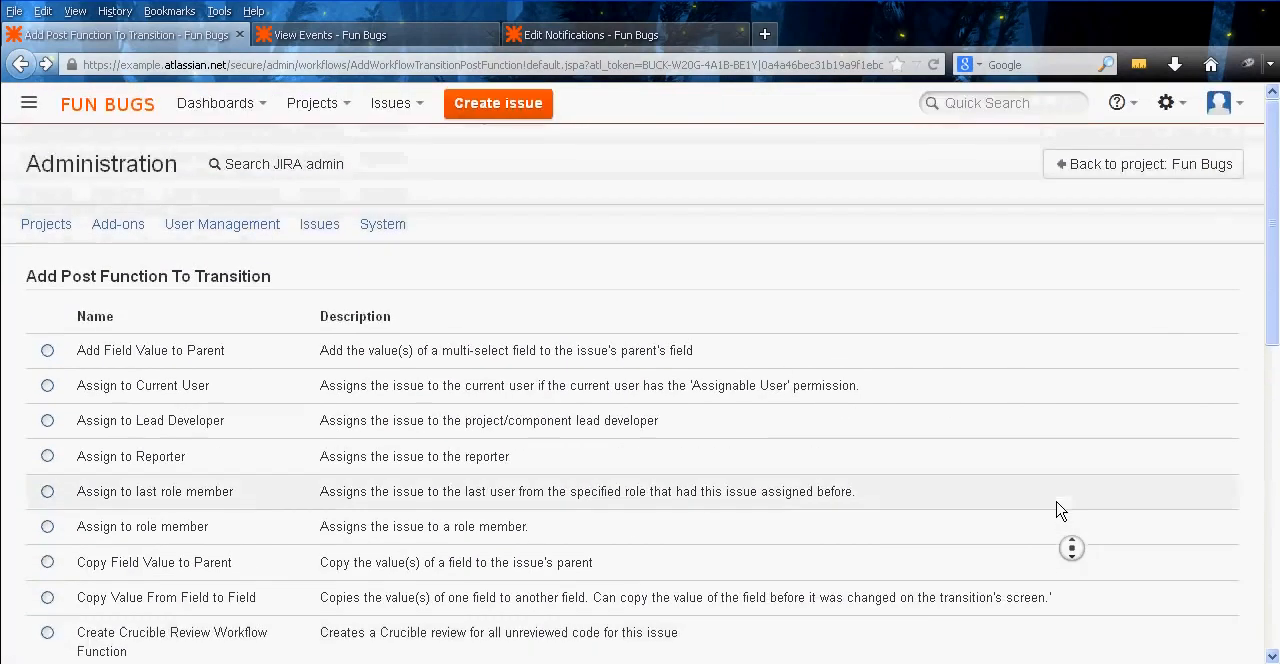
{"action": "middle_click", "coordinate": [791, 358]}
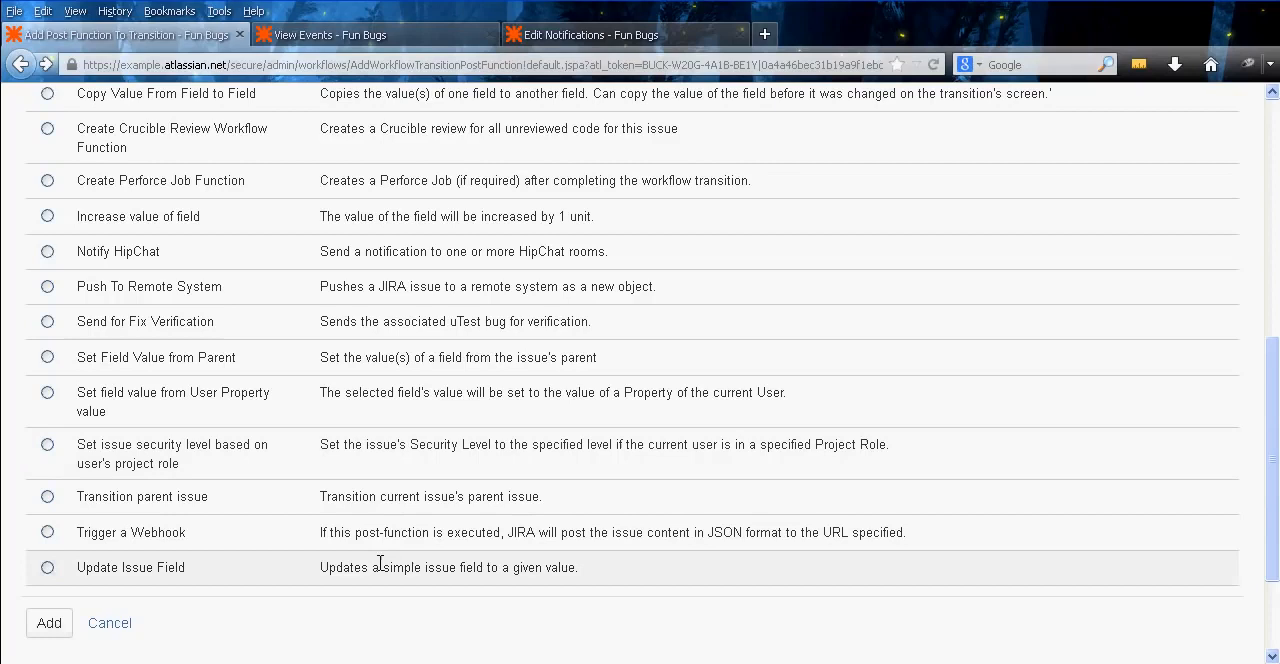
{"action": "left_click", "coordinate": [124, 622]}
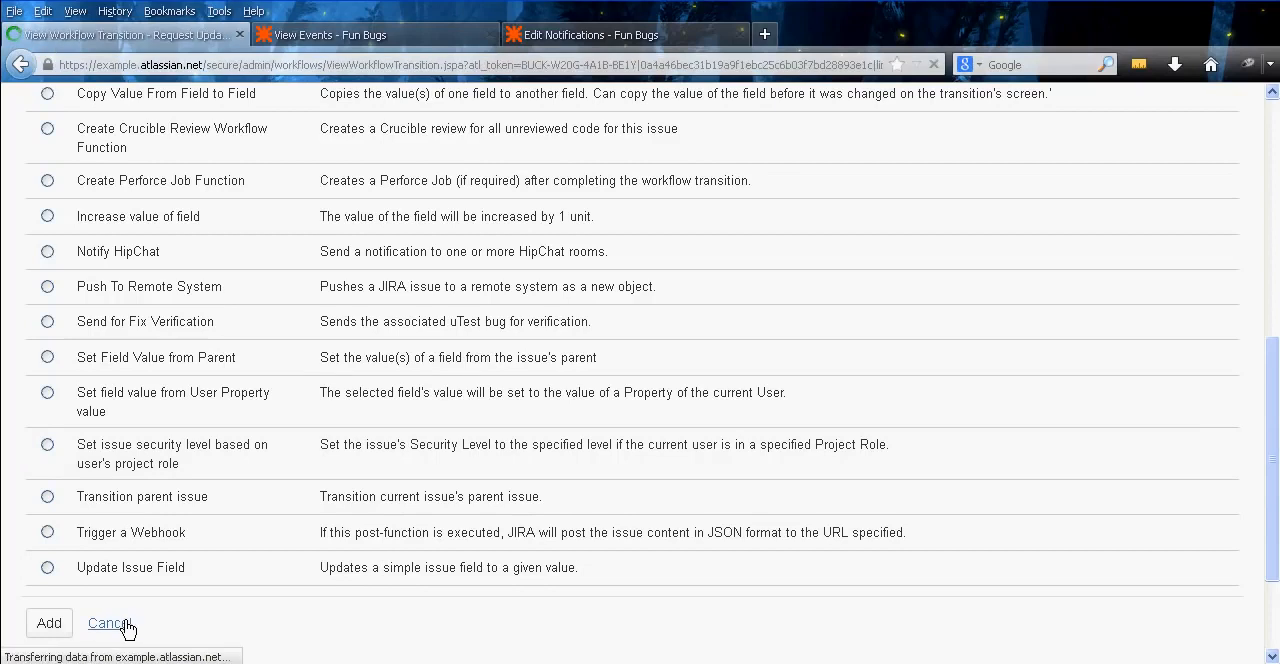
Change the event fired by the transition's last post function to Request Update
{"action": "middle_click", "coordinate": [720, 508]}
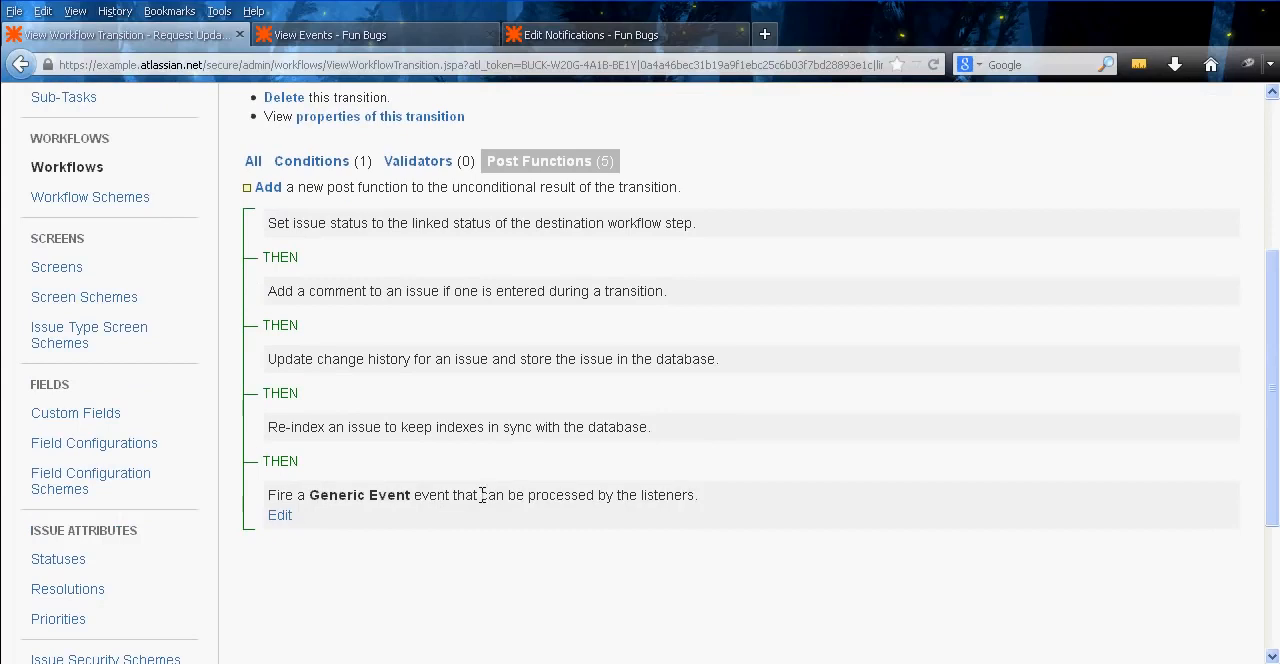
{"action": "left_click", "coordinate": [284, 520]}
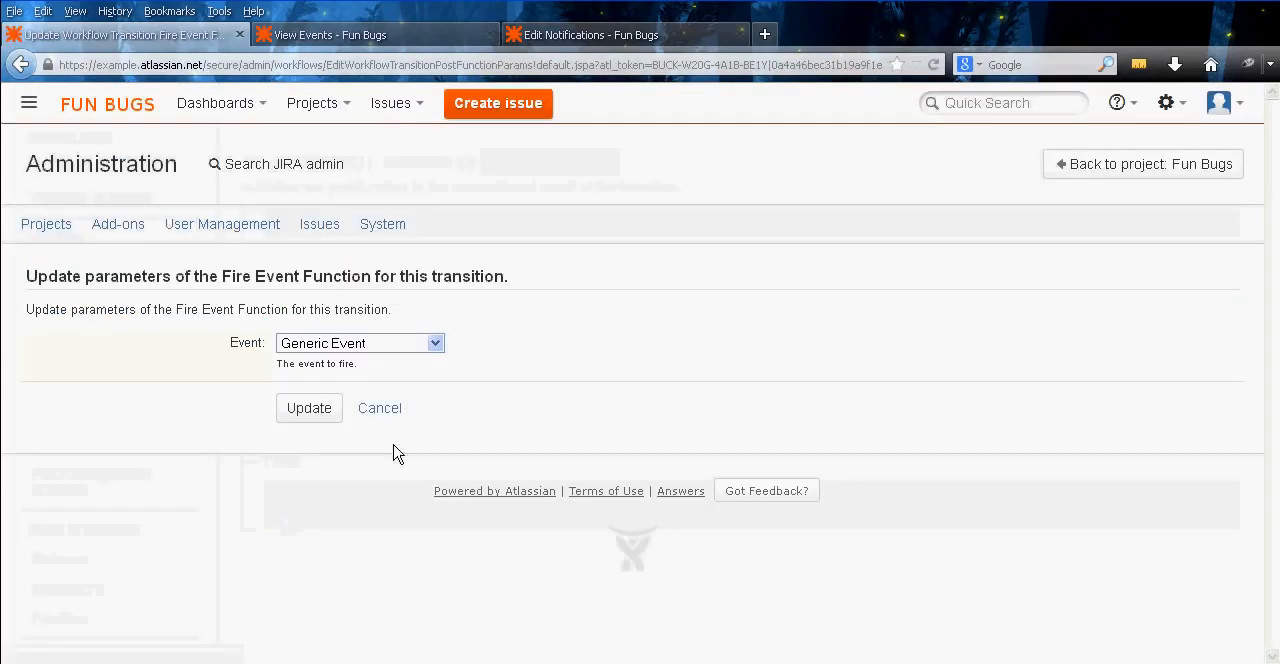
{"action": "left_click", "coordinate": [436, 344]}
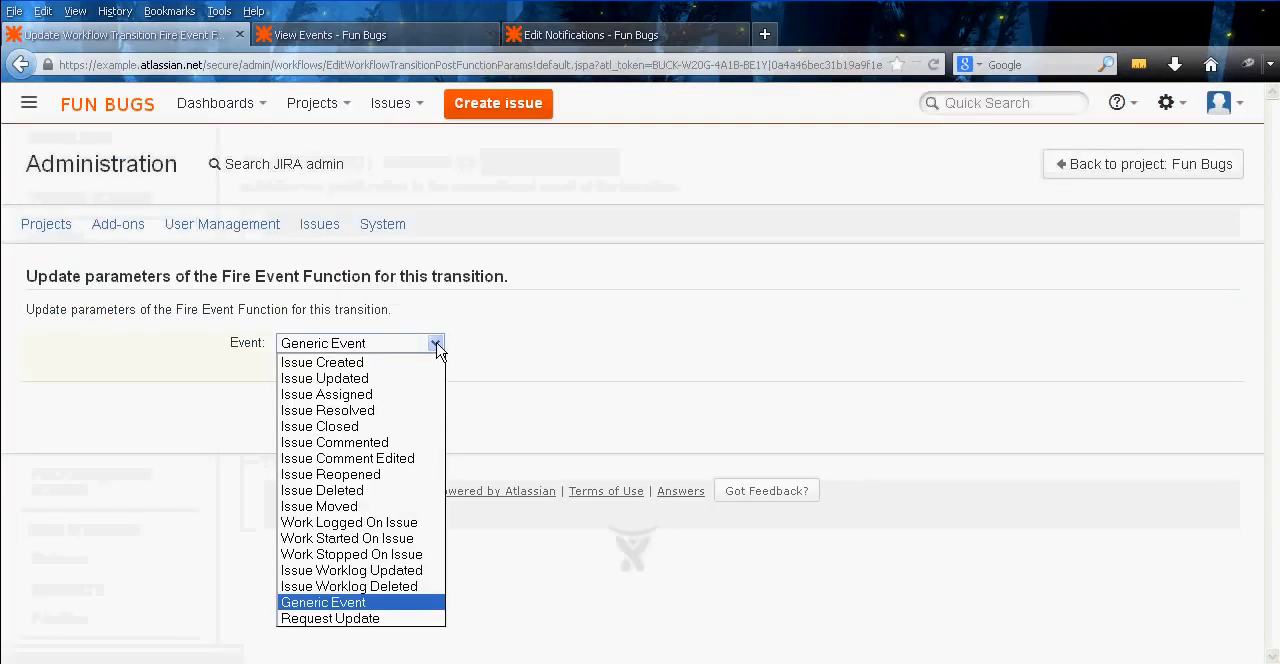
{"action": "left_click", "coordinate": [408, 618]}
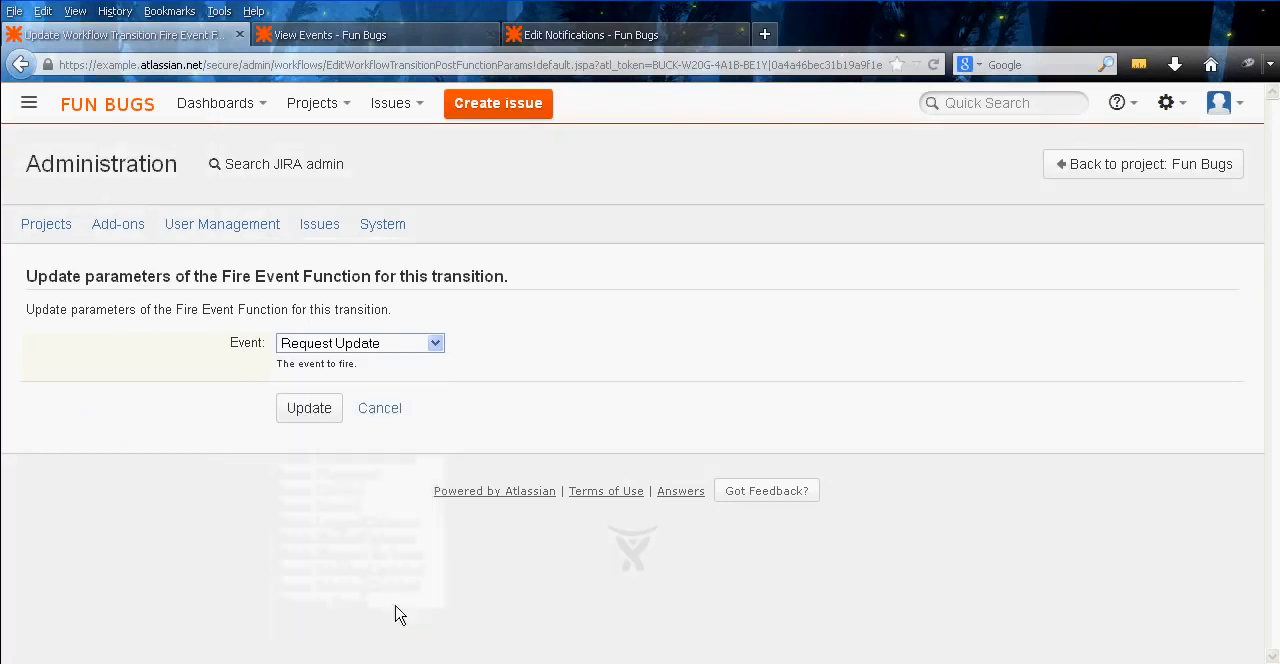
{"action": "left_click", "coordinate": [310, 406]}
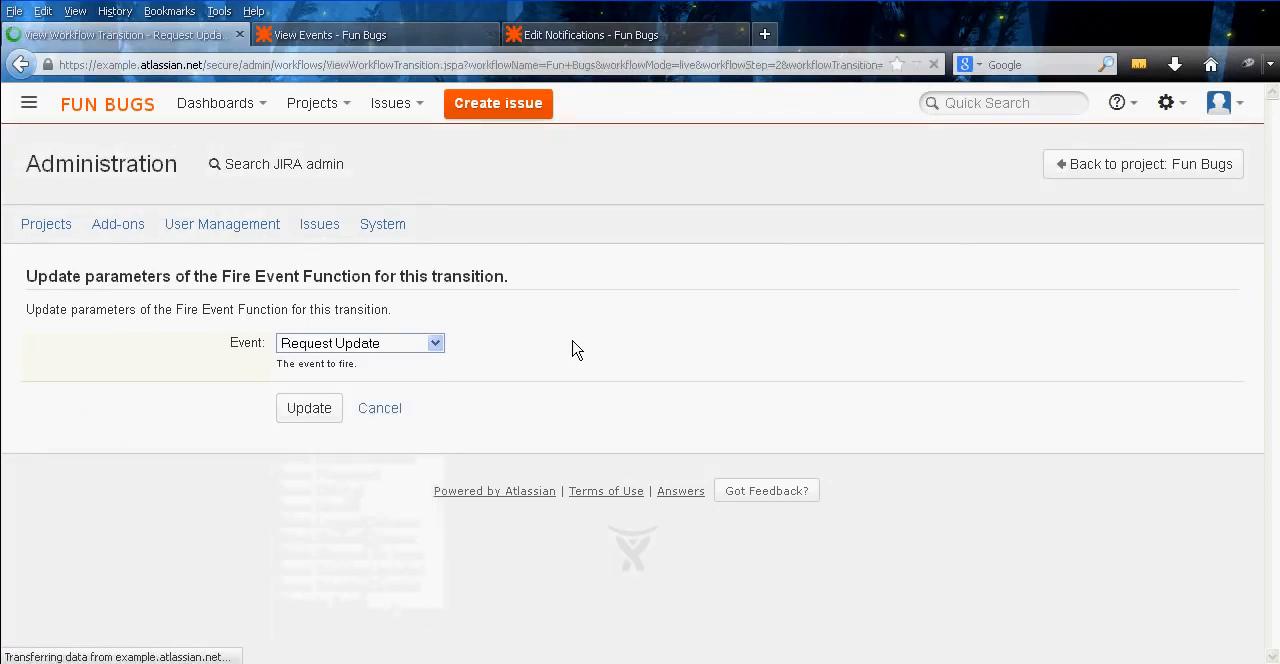
Review the Request Update transition's post functions and details, including the event it fires
{"action": "middle_click", "coordinate": [689, 380]}
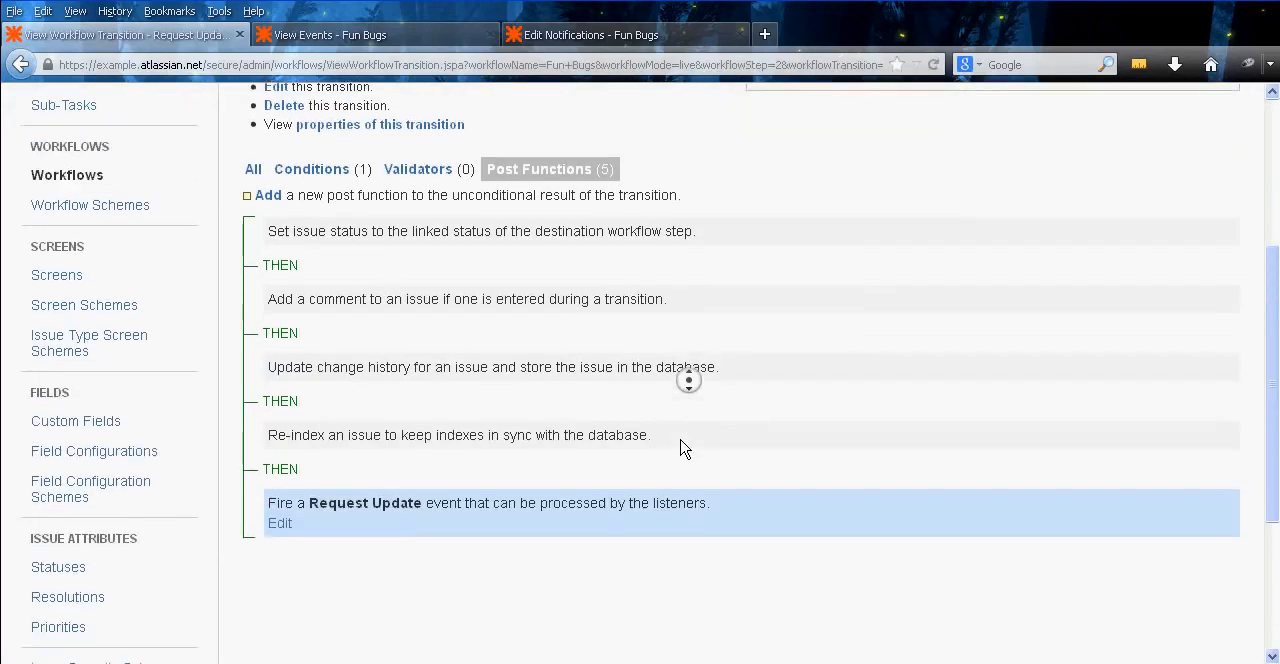
{"action": "middle_click", "coordinate": [681, 448]}
{"action": "middle_click", "coordinate": [727, 403]}
{"action": "middle_click", "coordinate": [698, 336]}
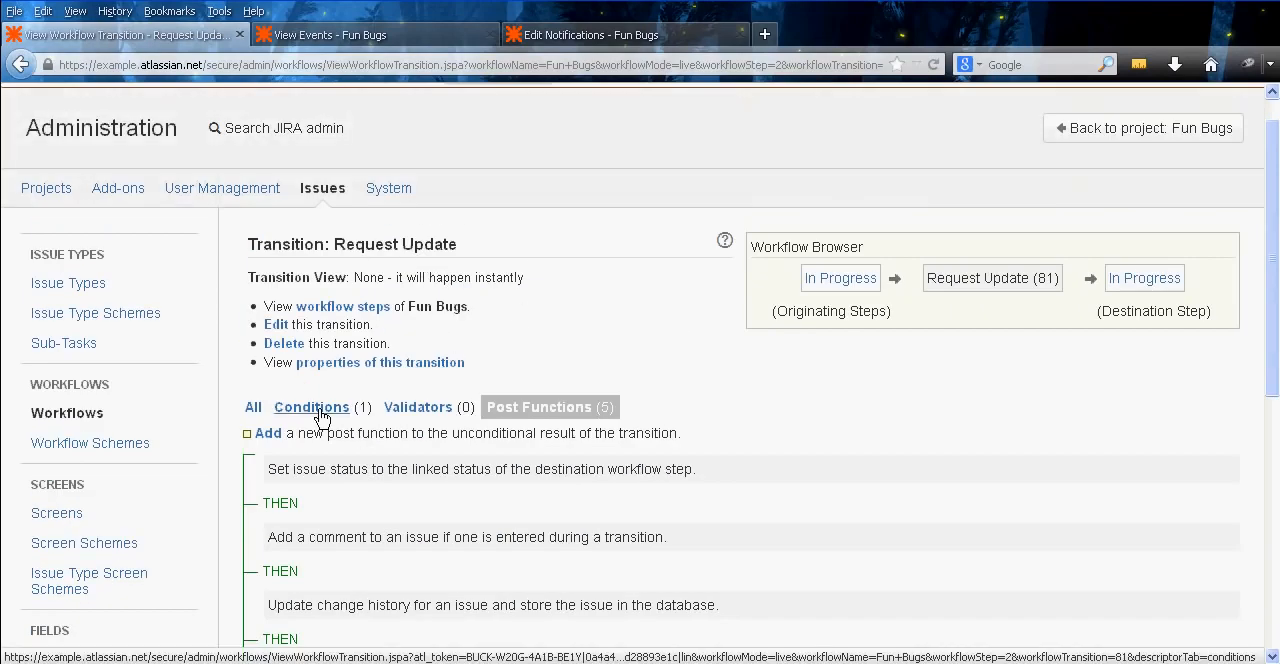
{"action": "middle_click", "coordinate": [740, 470]}
{"action": "middle_click", "coordinate": [728, 505]}
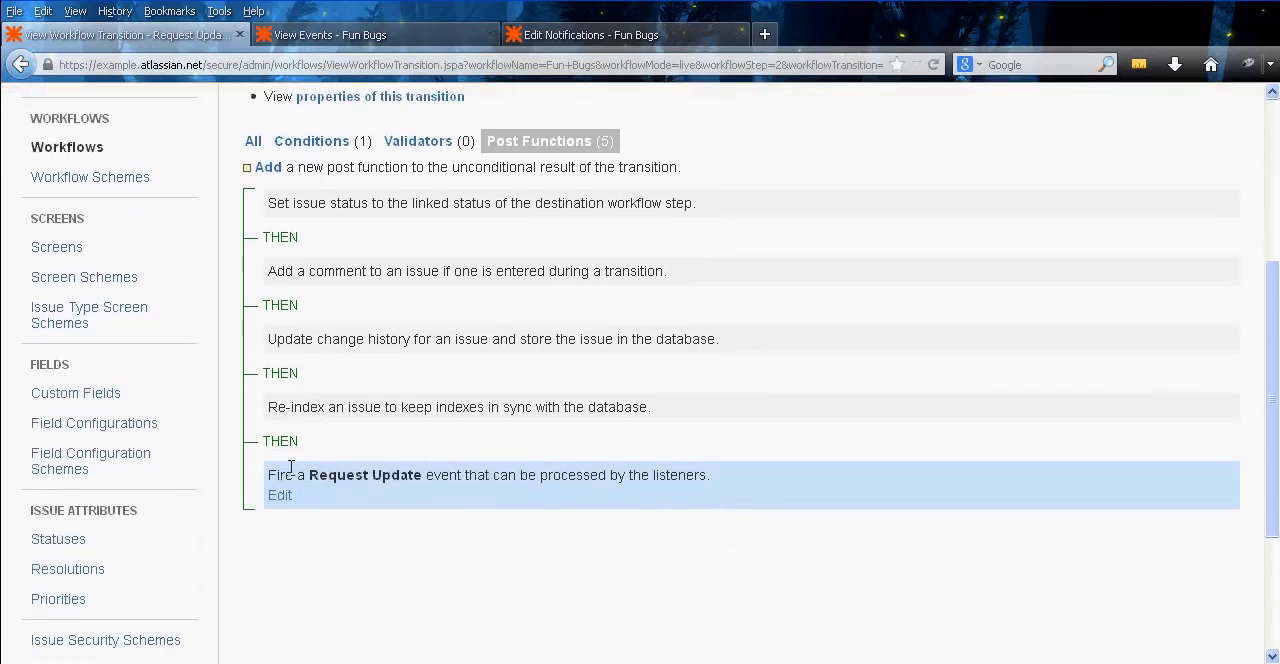
{"action": "middle_click", "coordinate": [497, 497]}
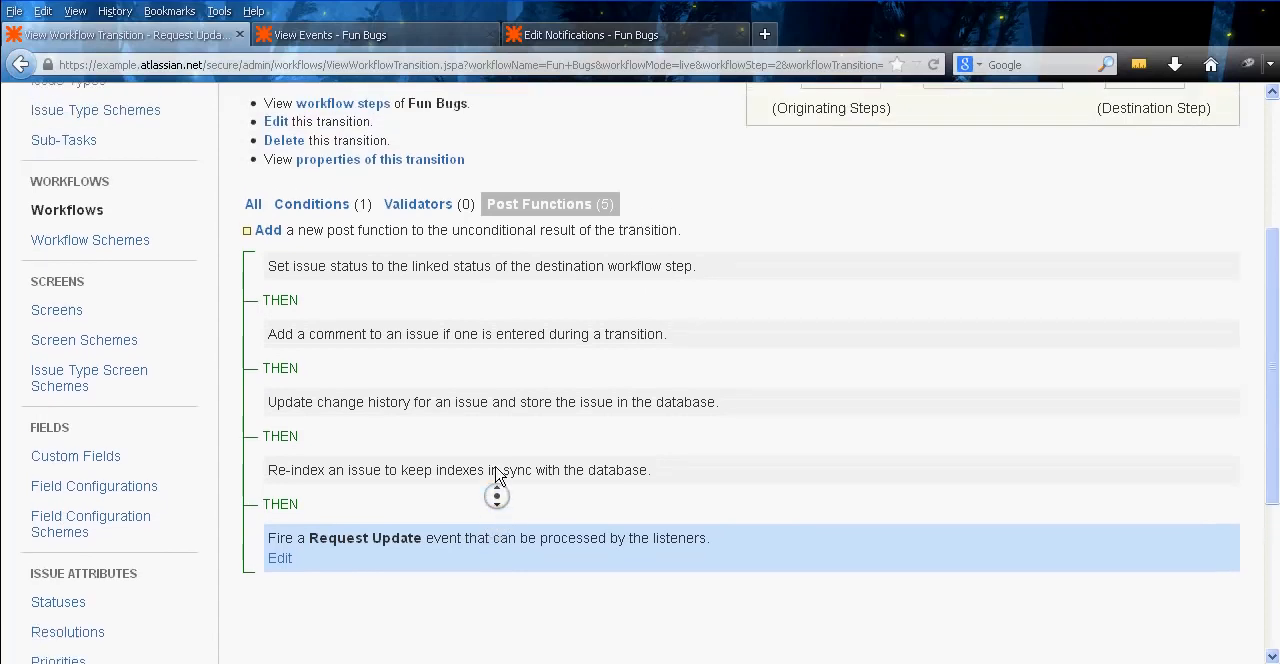
{"action": "middle_click", "coordinate": [493, 468]}
{"action": "middle_click", "coordinate": [667, 417]}
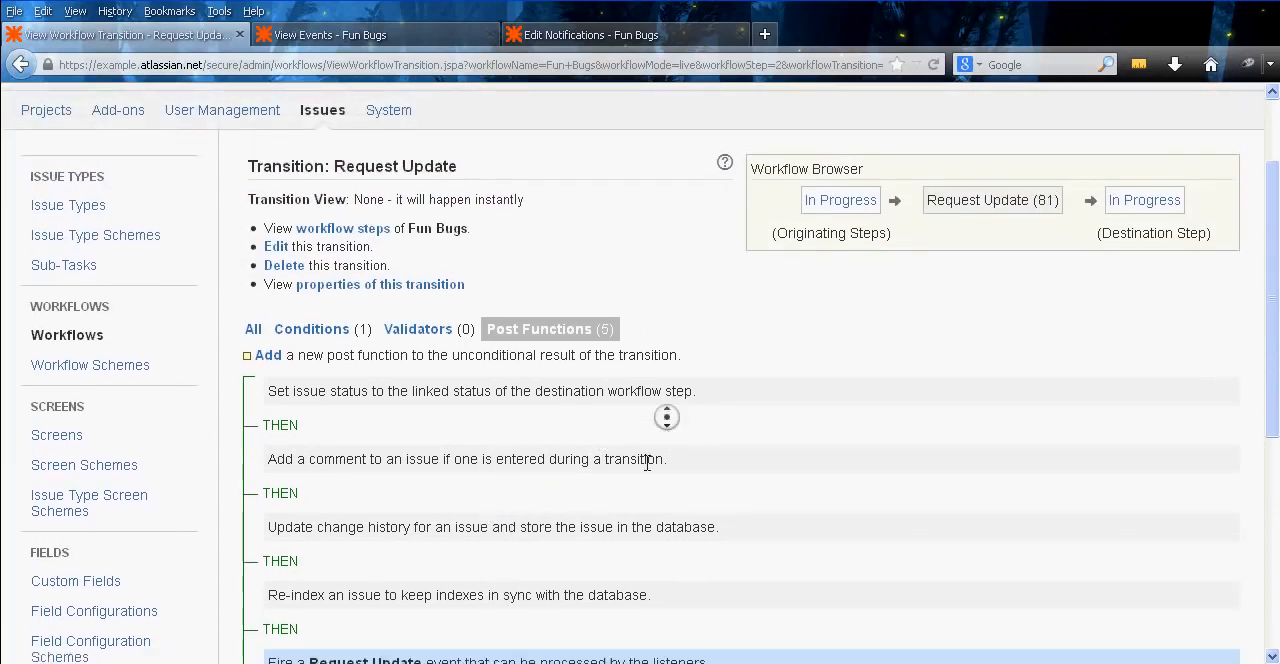
{"action": "middle_click", "coordinate": [648, 472]}
{"action": "middle_click", "coordinate": [565, 466]}
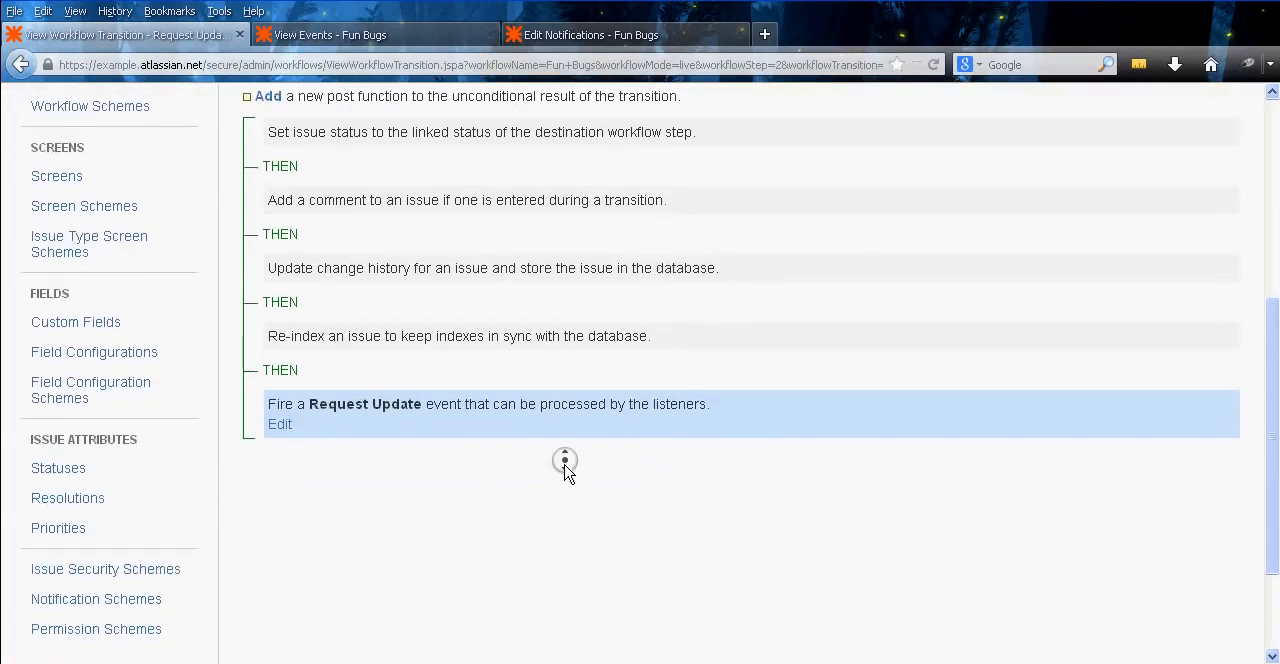
Open the notifications of the Fun Bugs notification scheme and check who receives the Request Update event
{"action": "left_click", "coordinate": [277, 565]}
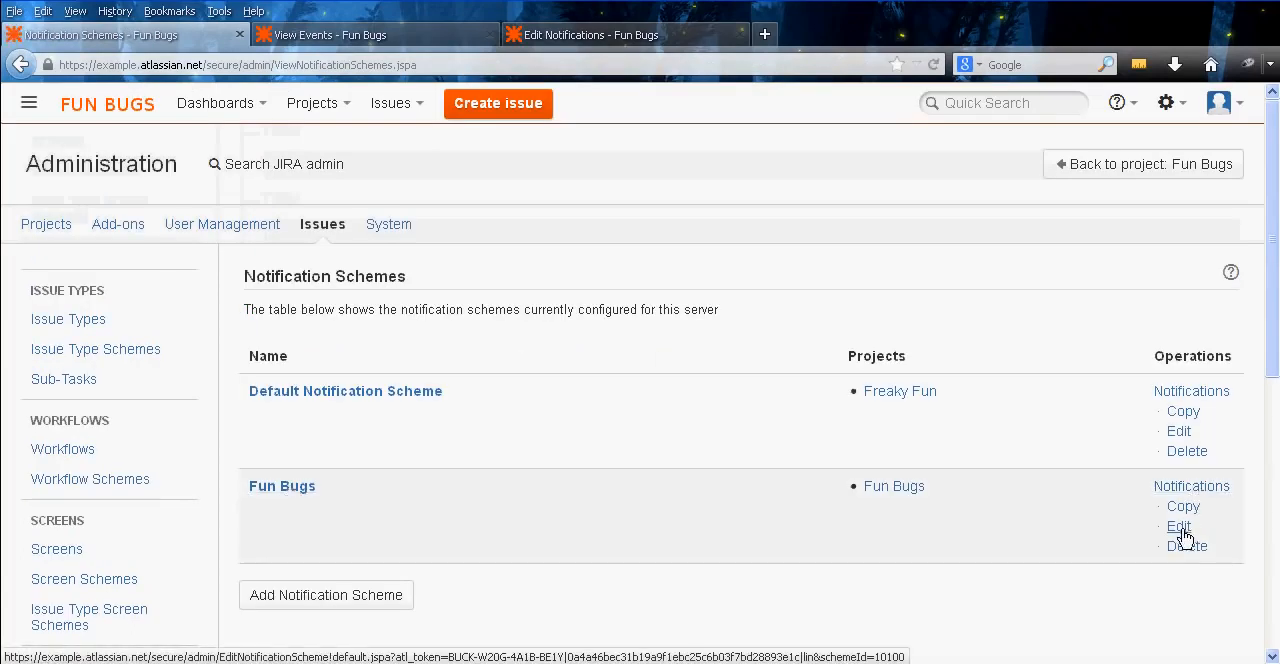
{"action": "left_click", "coordinate": [1188, 492]}
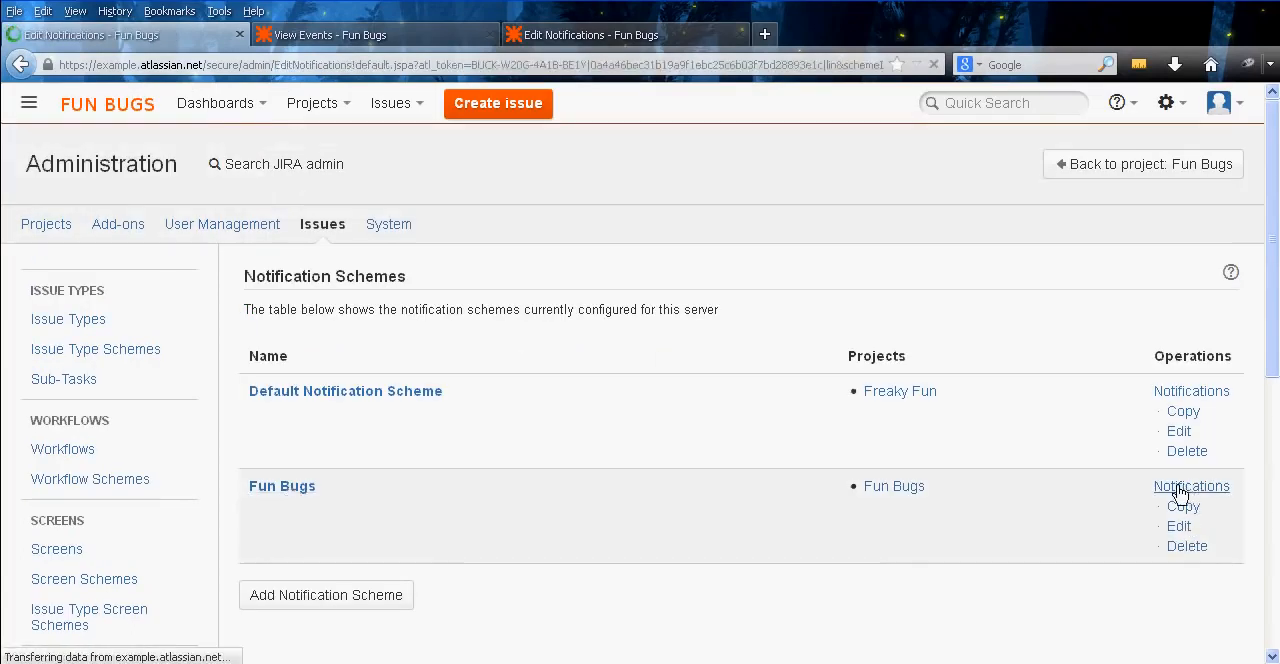
{"action": "middle_click", "coordinate": [959, 388]}
{"action": "middle_click", "coordinate": [717, 355]}
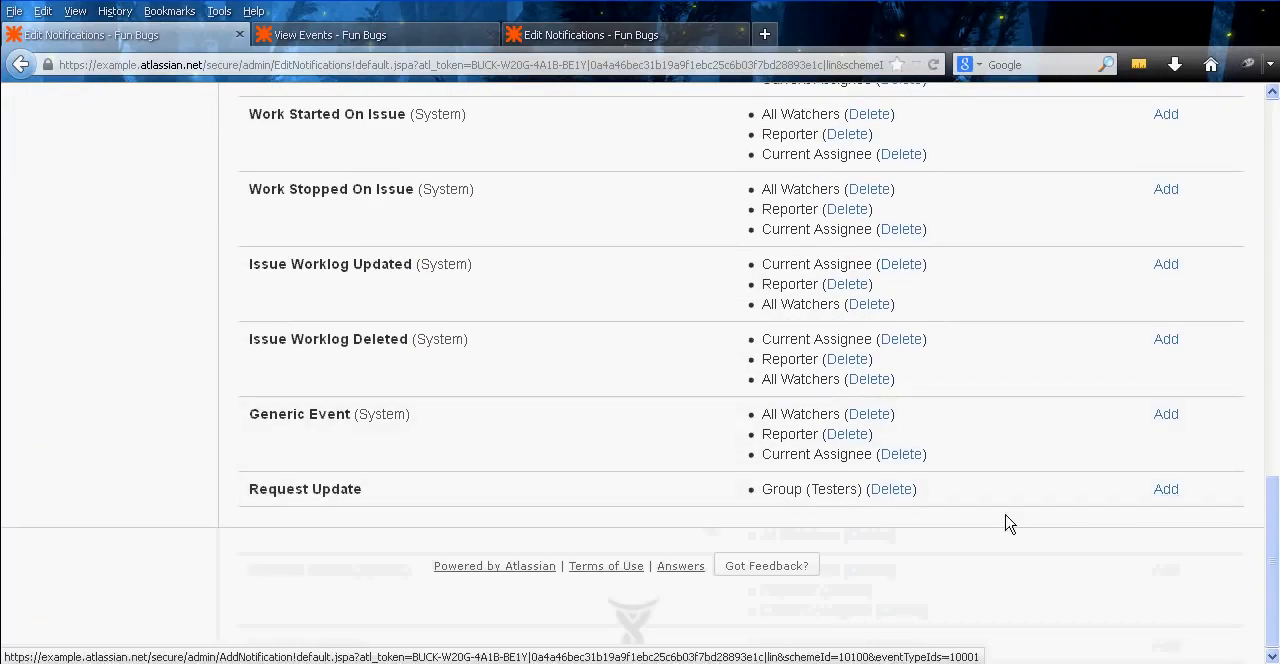
{"action": "middle_click", "coordinate": [1089, 513]}
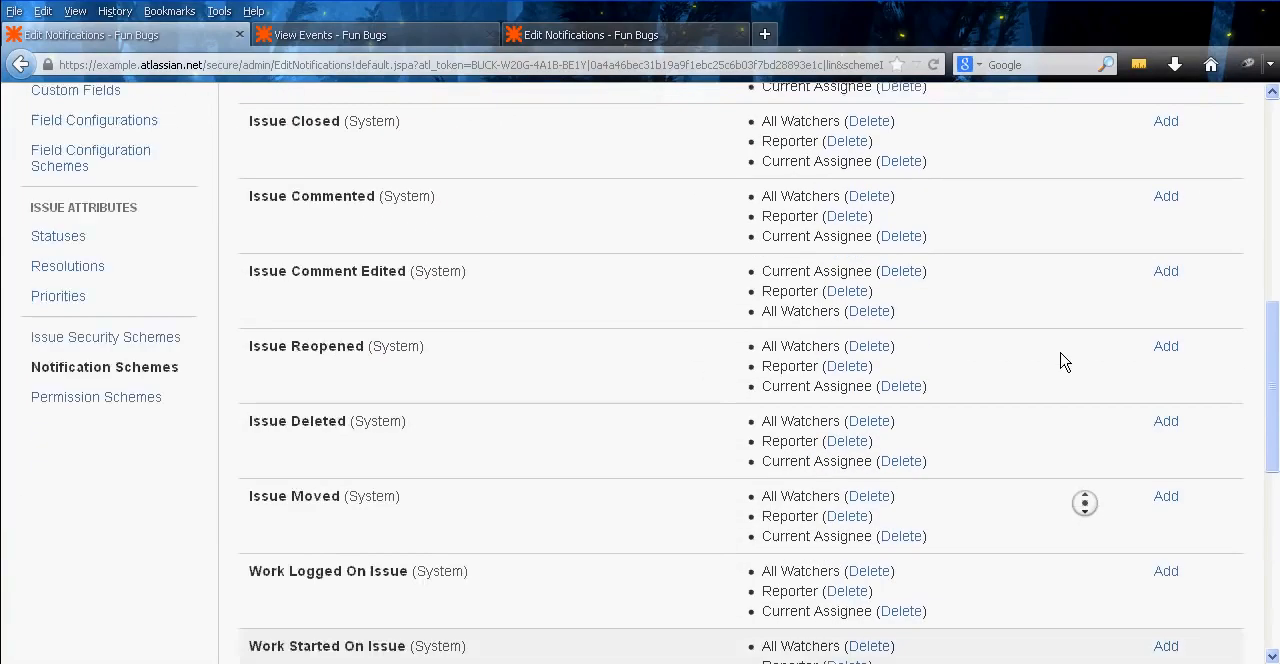
{"action": "middle_click", "coordinate": [626, 540]}
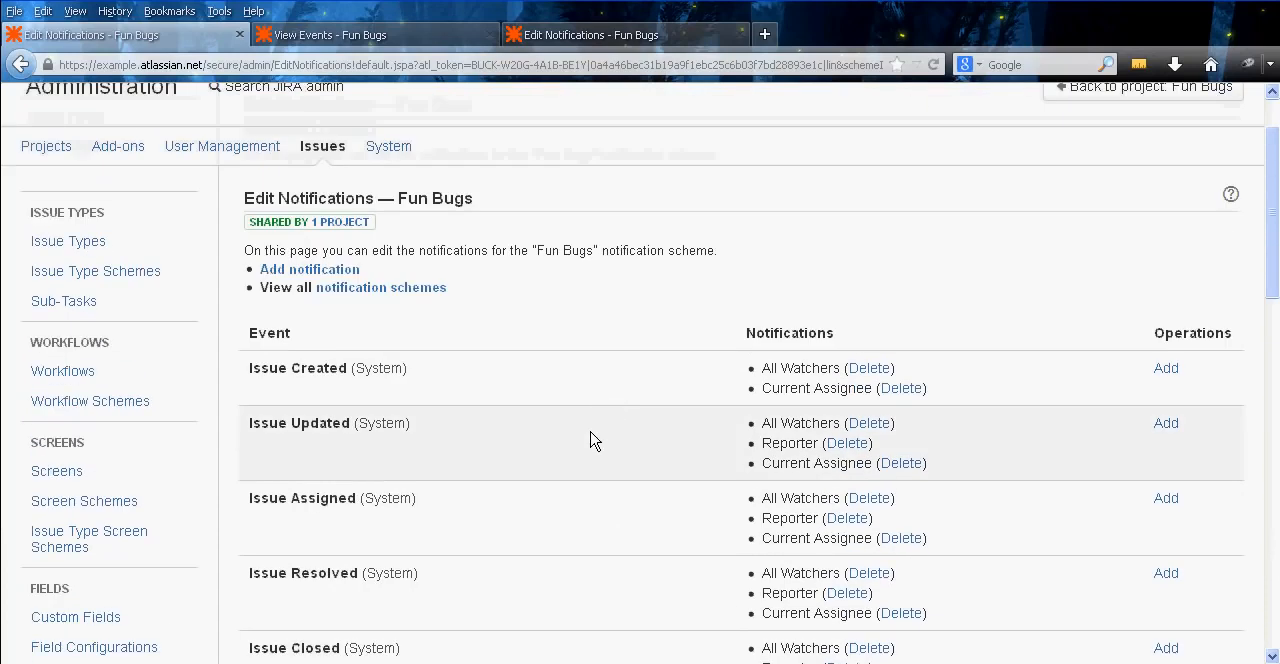
{"action": "middle_click", "coordinate": [607, 442]}
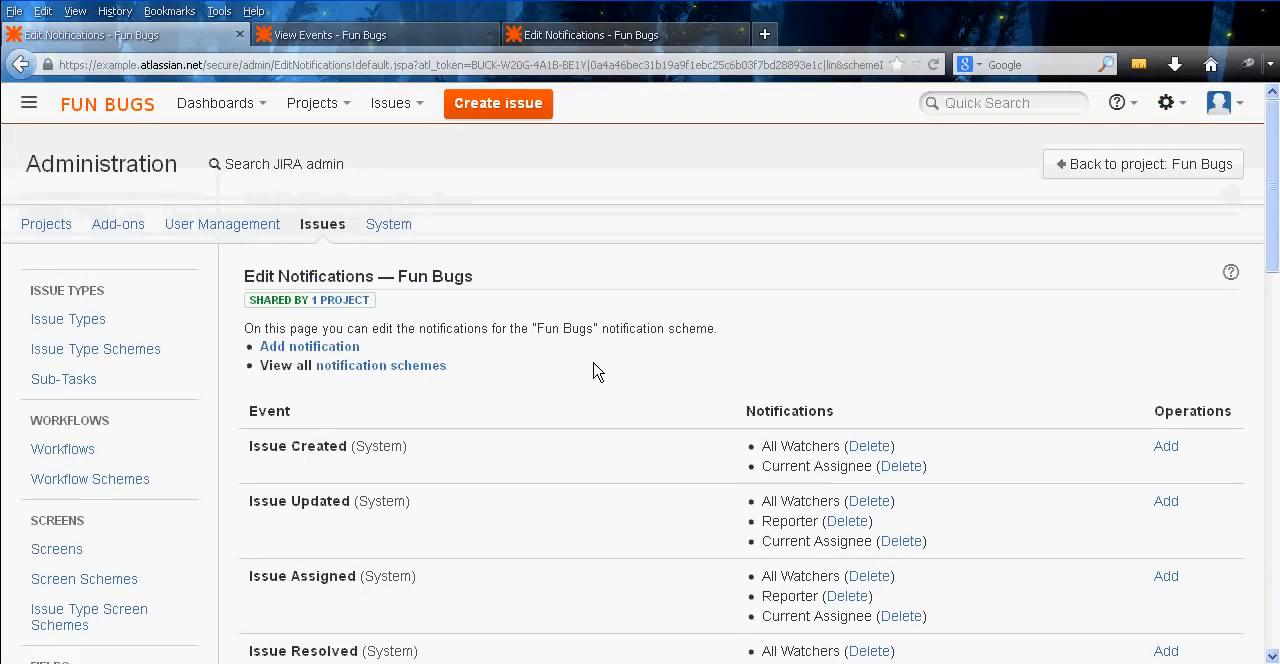
Look through the events and recipient types offered for adding a notification to the scheme, and go back without adding one
{"action": "left_click", "coordinate": [278, 347]}
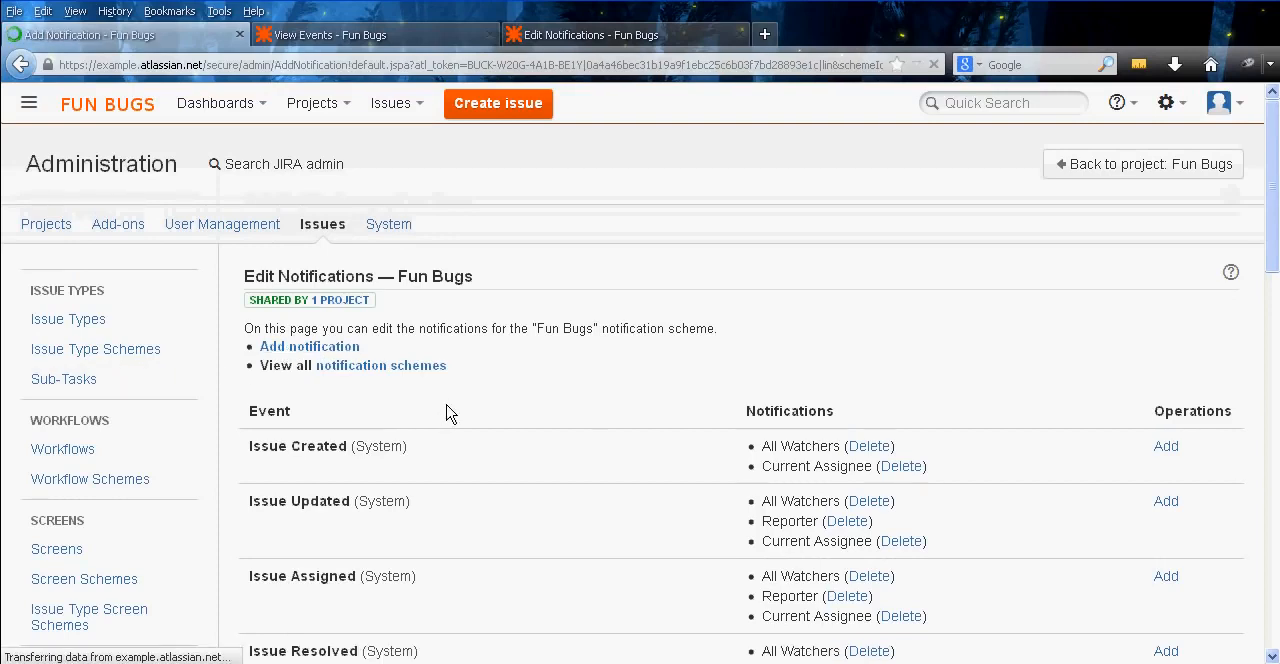
{"action": "scroll", "coordinate": [700, 432], "scroll_direction": "down", "scroll_amount": 10}
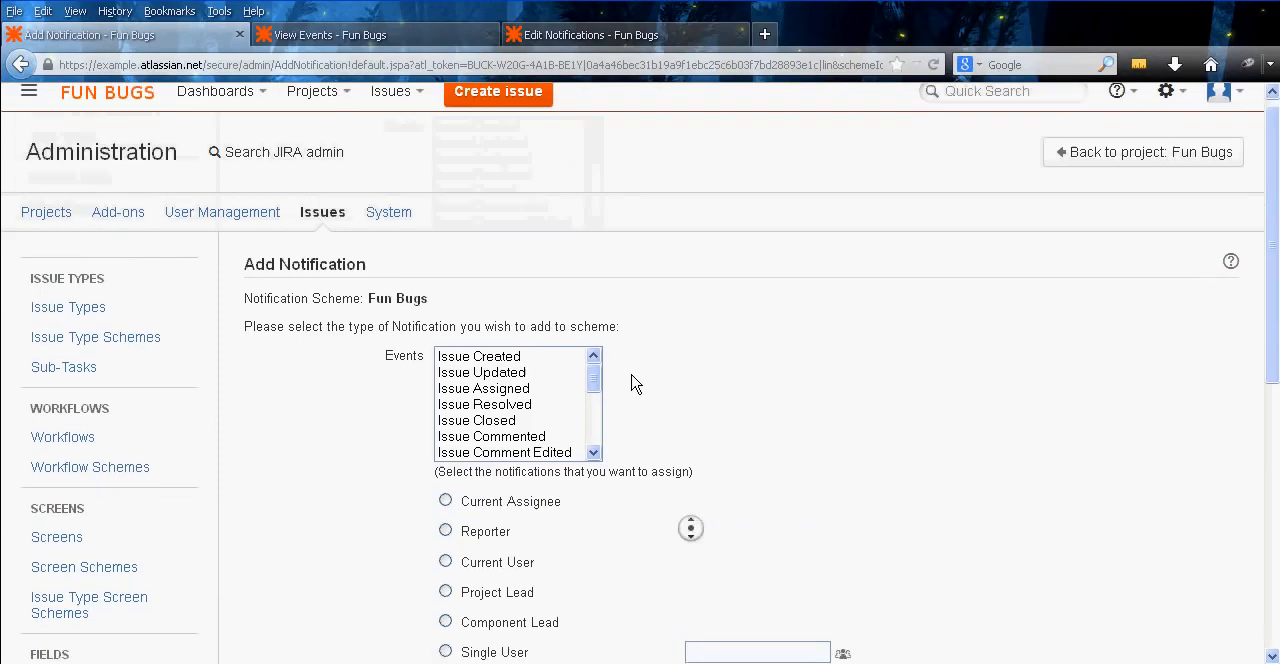
{"action": "middle_click", "coordinate": [681, 403]}
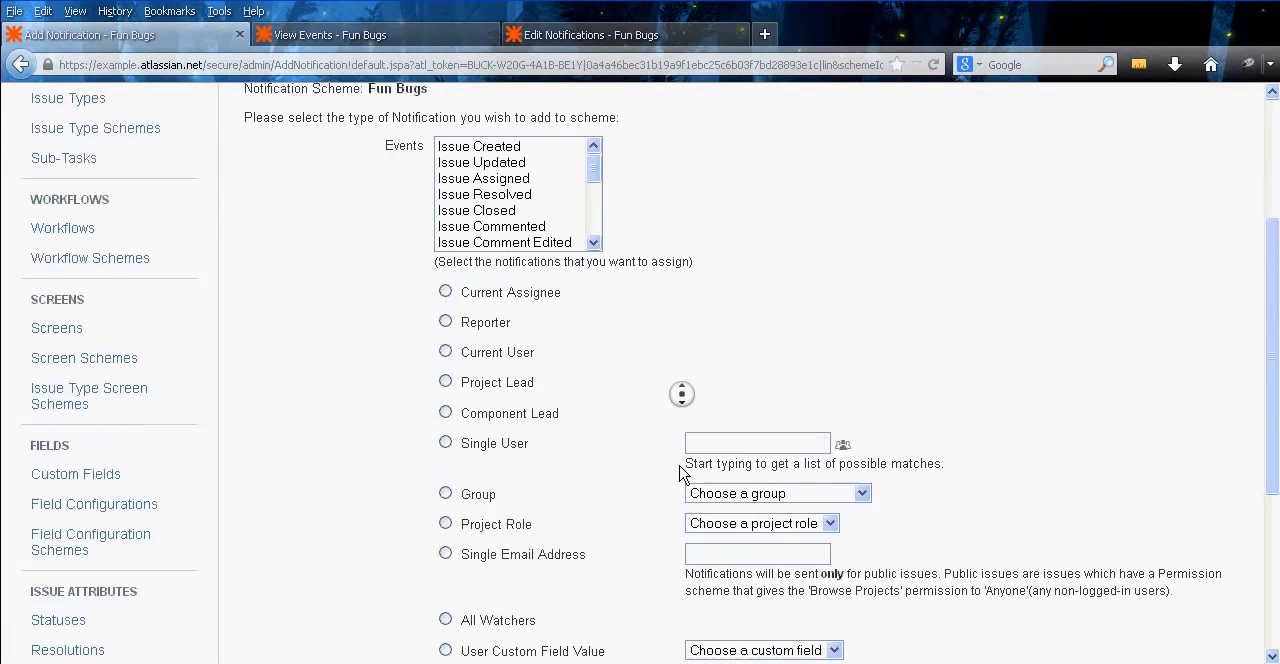
{"action": "middle_click", "coordinate": [650, 424]}
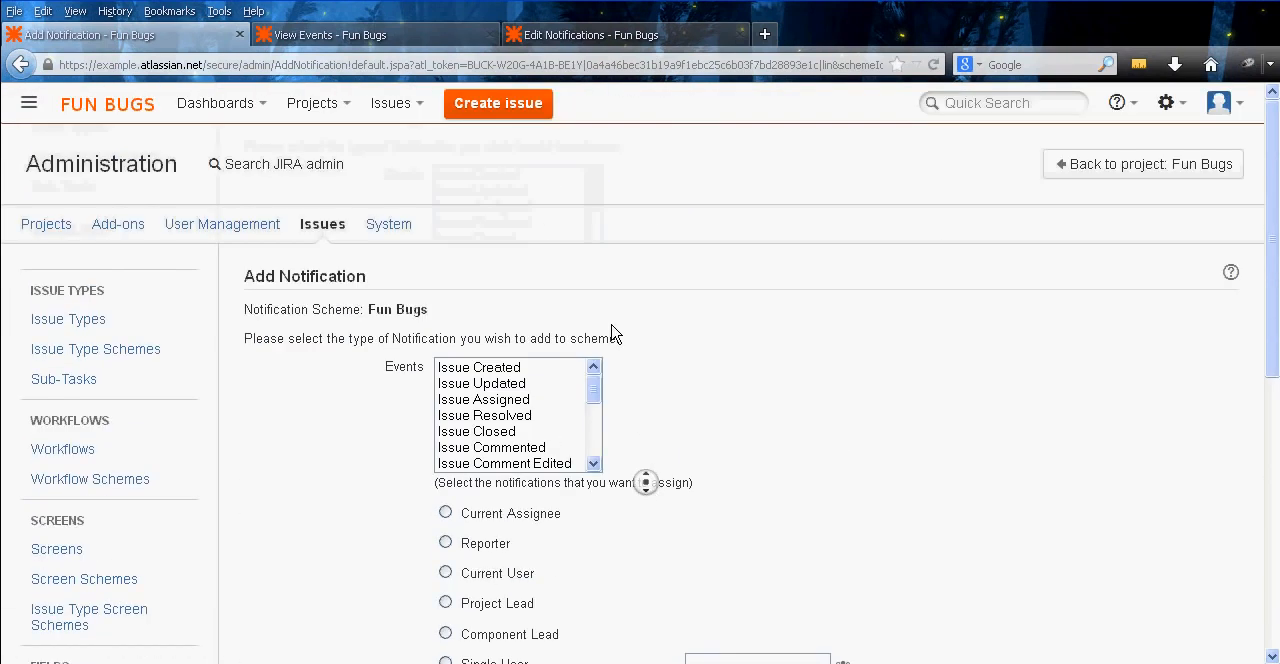
{"action": "middle_click", "coordinate": [611, 324]}
{"action": "right_click", "coordinate": [669, 321]}
{"action": "left_click", "coordinate": [685, 334]}
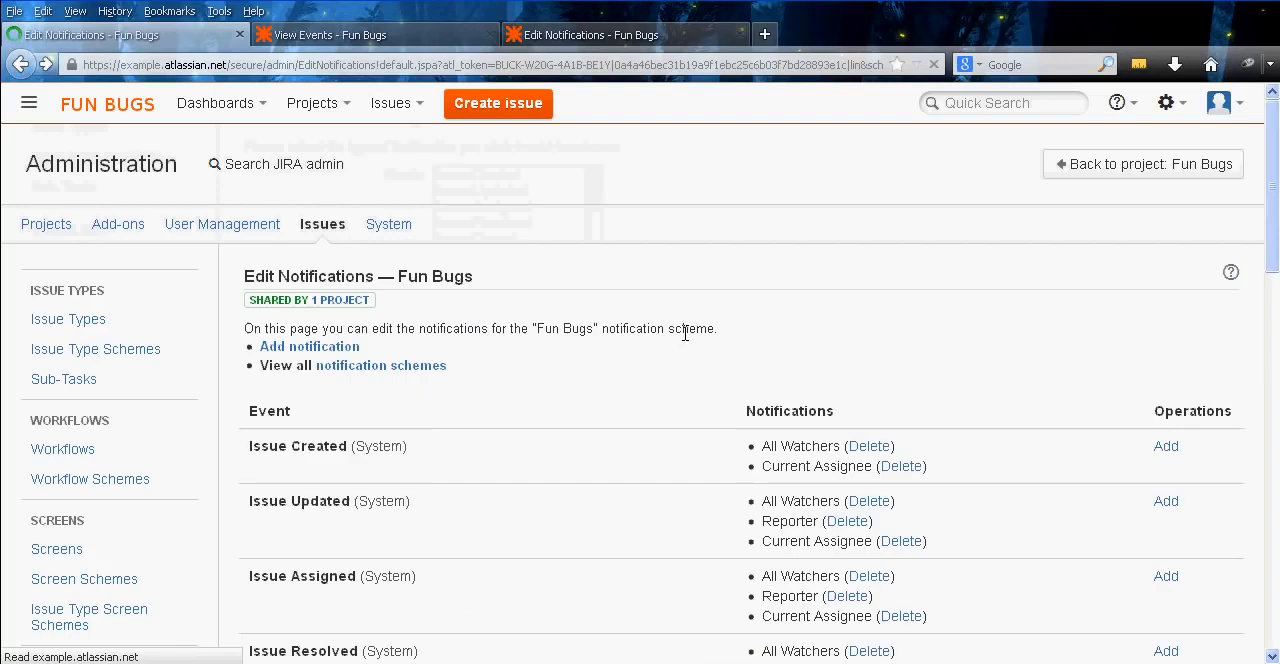
Review the recipients of every event in the Fun Bugs notification scheme, from Issue Created through Request Update
{"action": "middle_click", "coordinate": [527, 360]}
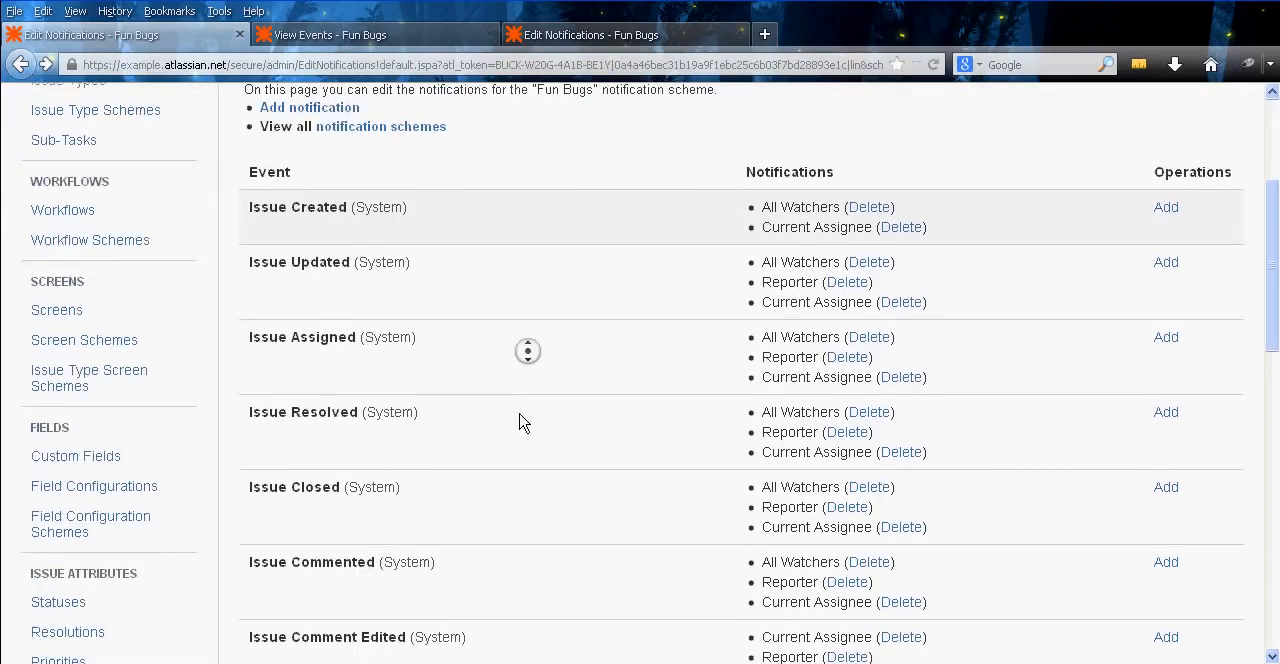
{"action": "middle_click", "coordinate": [510, 293]}
{"action": "middle_click", "coordinate": [531, 257]}
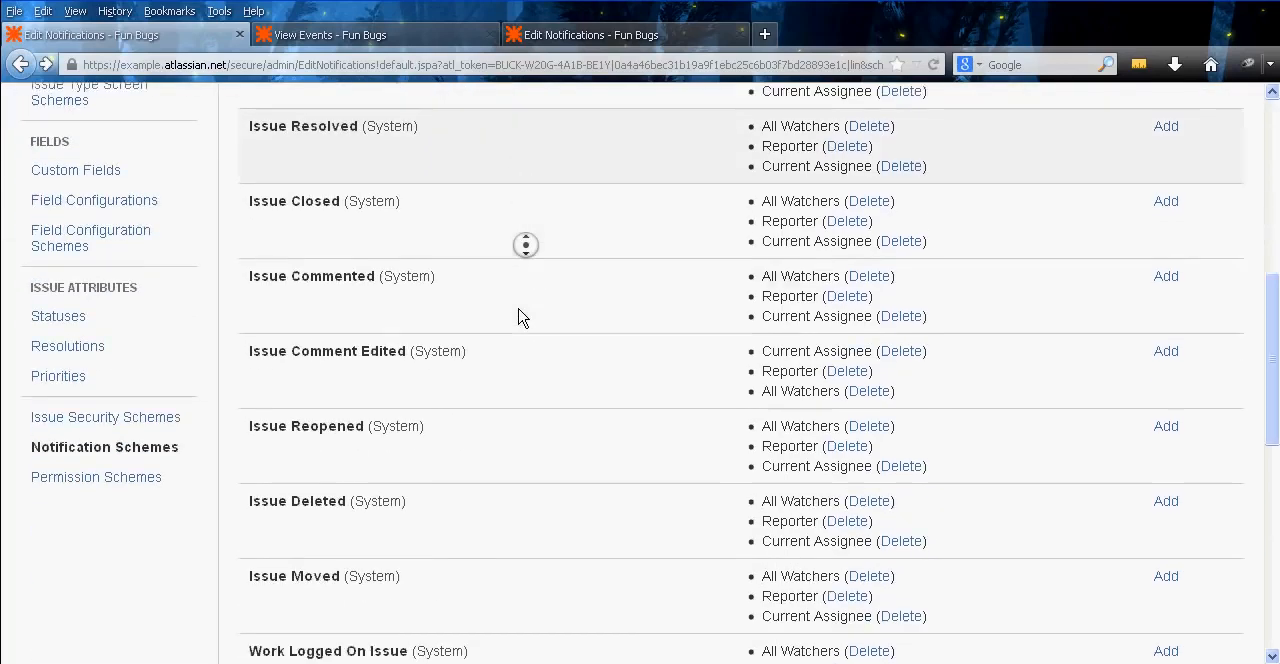
{"action": "middle_click", "coordinate": [523, 316]}
{"action": "middle_click", "coordinate": [558, 322]}
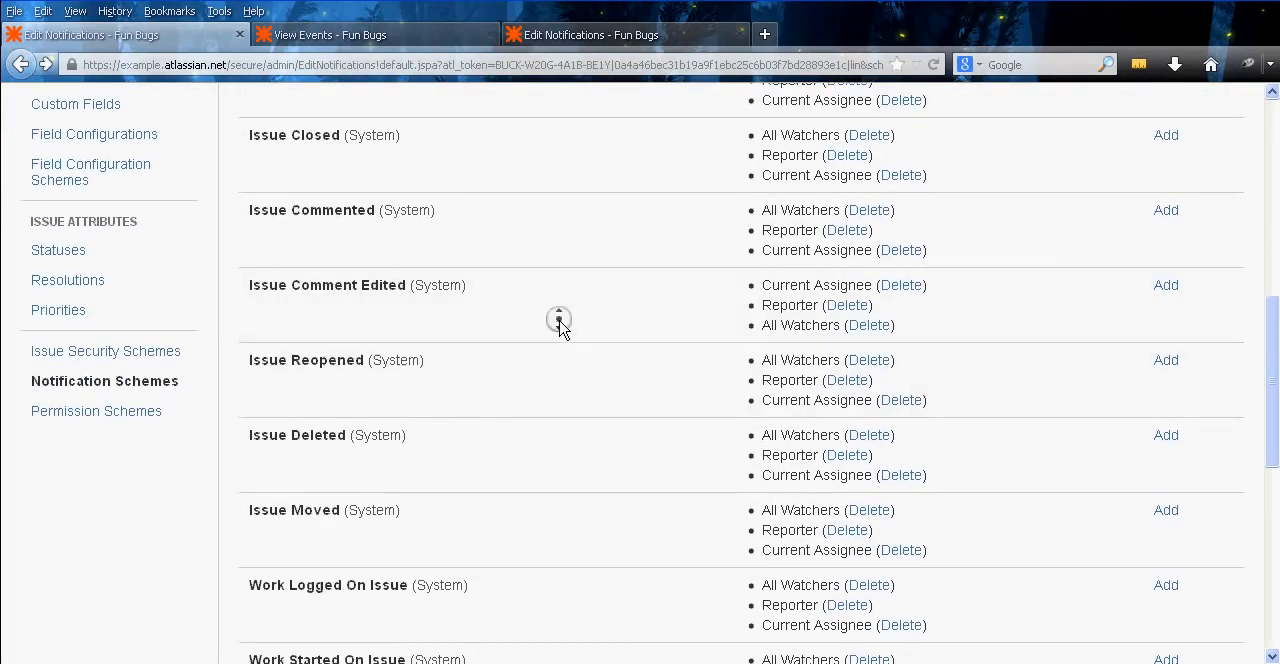
{"action": "middle_click", "coordinate": [563, 378]}
{"action": "middle_click", "coordinate": [572, 367]}
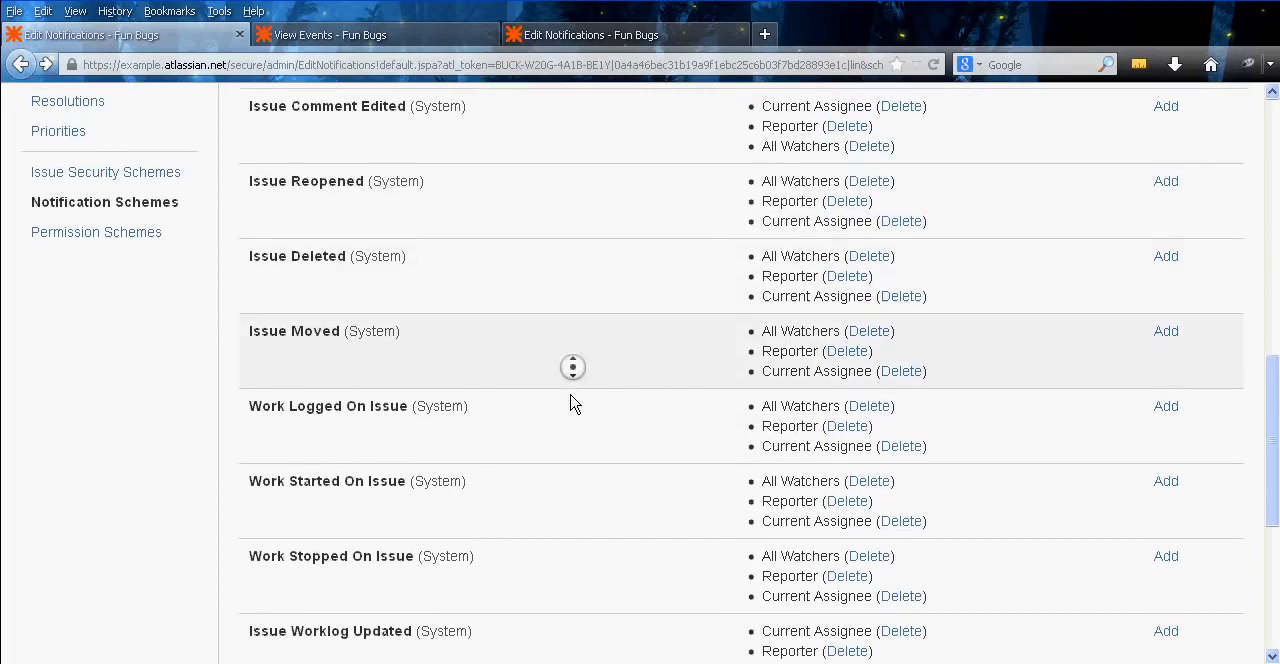
{"action": "middle_click", "coordinate": [578, 460]}
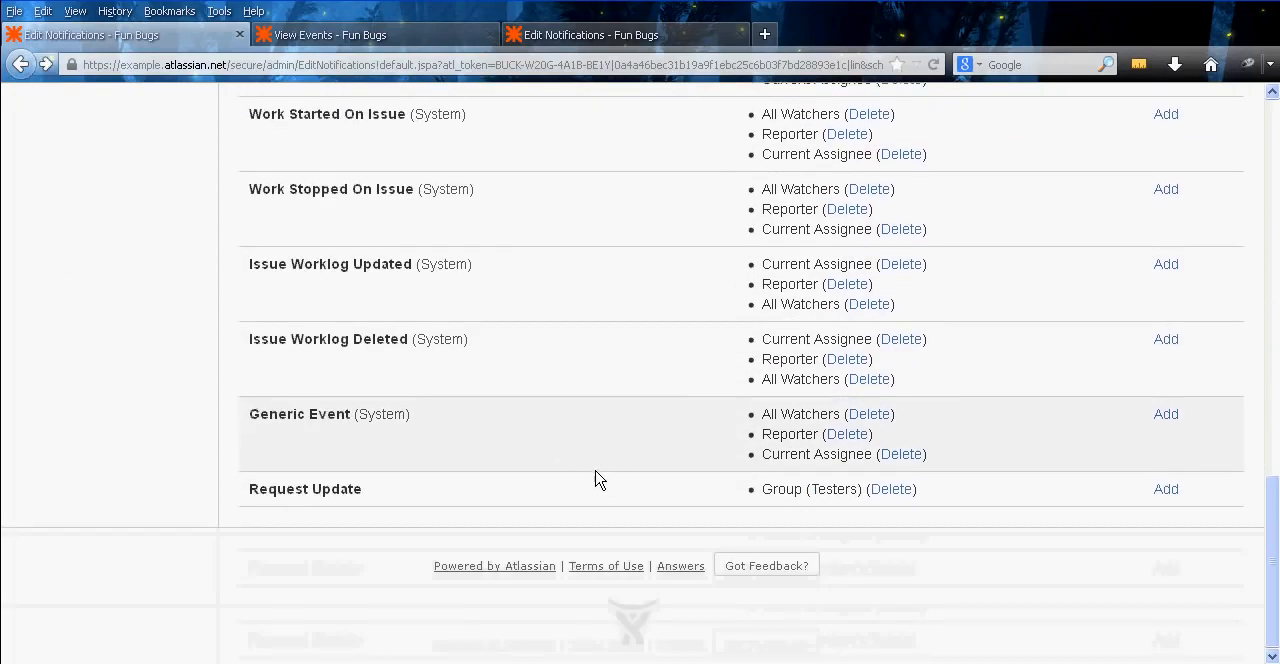
{"action": "middle_click", "coordinate": [652, 510]}
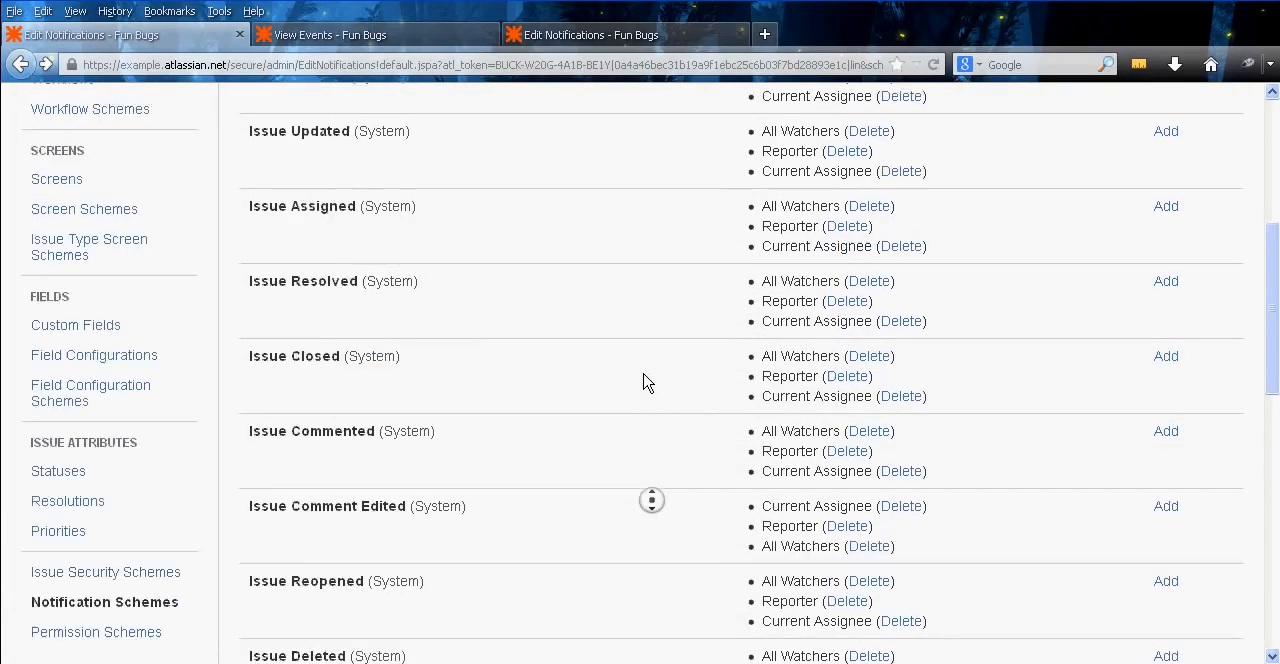
{"action": "middle_click", "coordinate": [622, 463]}
{"action": "middle_click", "coordinate": [634, 418]}
{"action": "middle_click", "coordinate": [291, 449]}
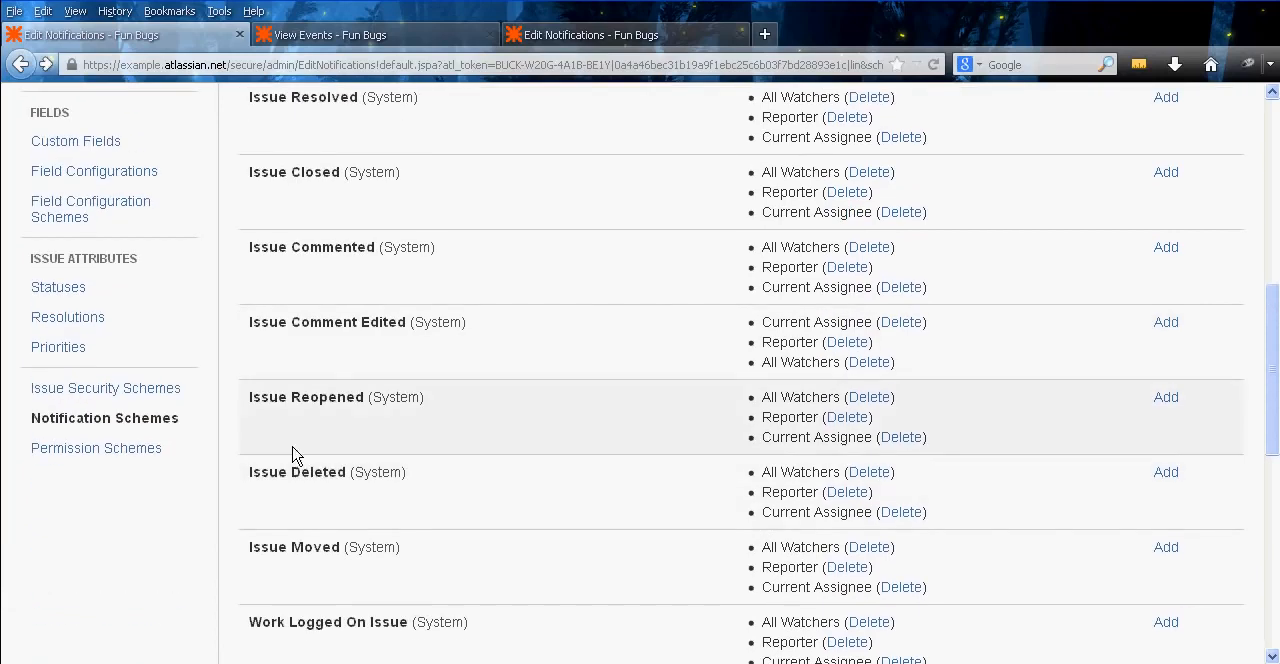
{"action": "middle_click", "coordinate": [352, 338]}
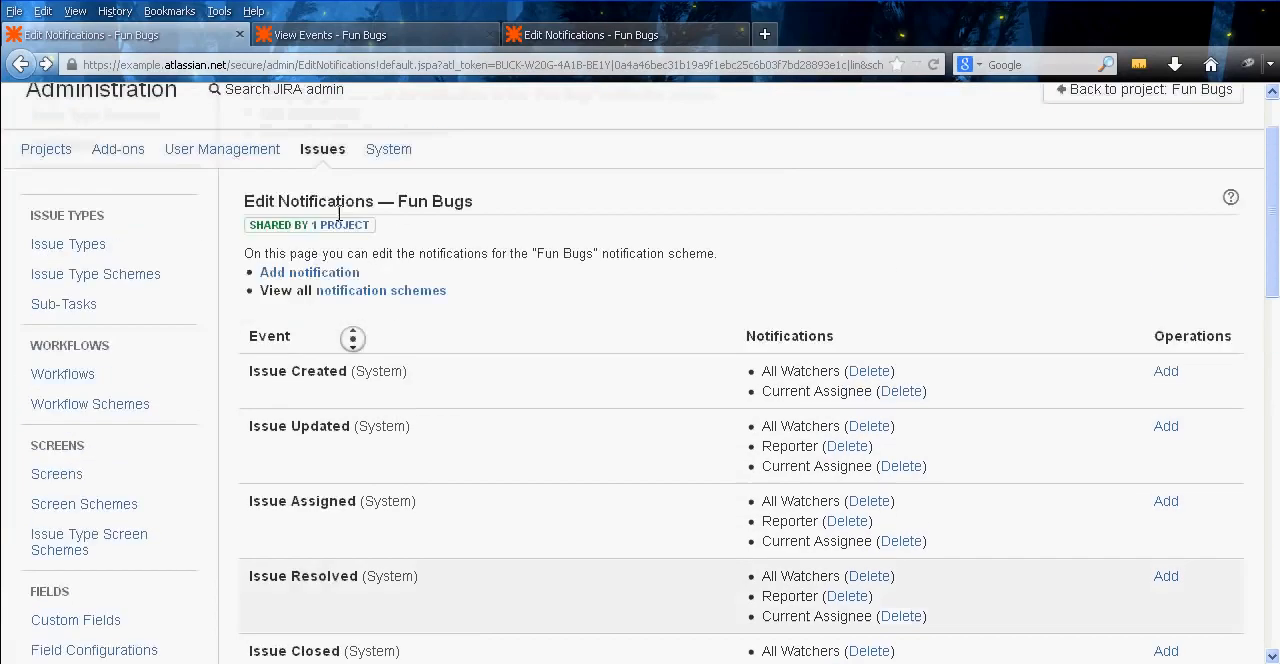
Open the Request Update event for editing, look through its email templates keeping Issue Updated, and close it without saving
{"action": "middle_click", "coordinate": [380, 200]}
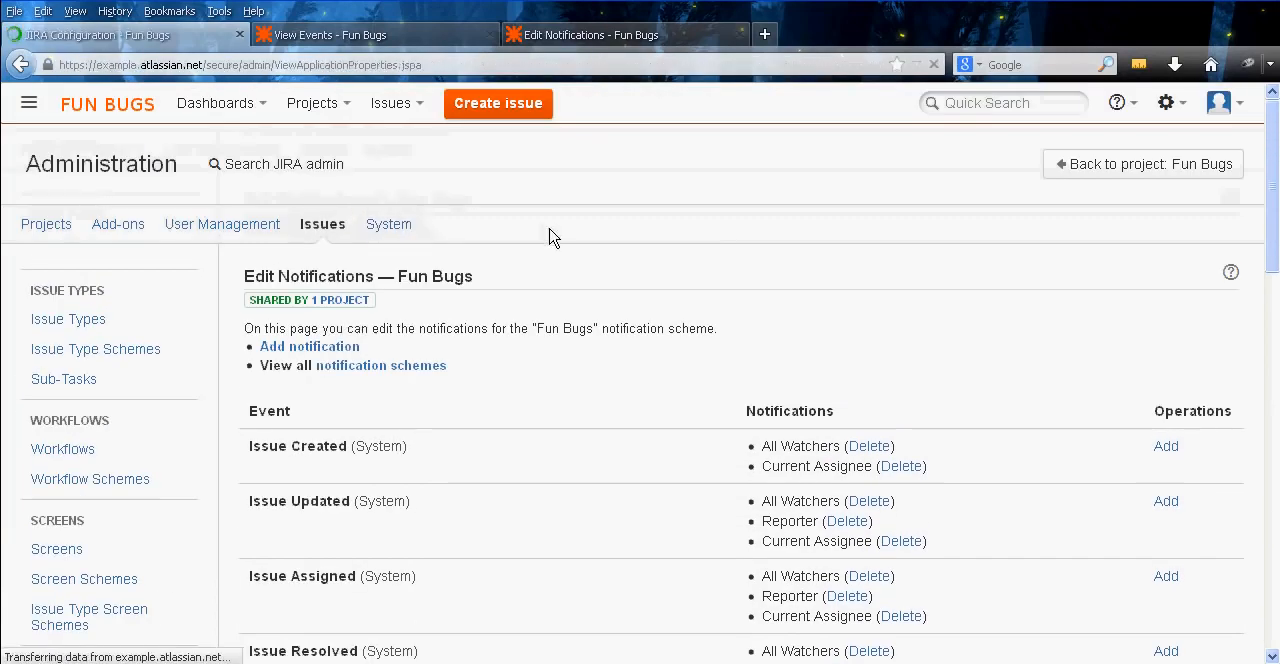
{"action": "left_click", "coordinate": [320, 34]}
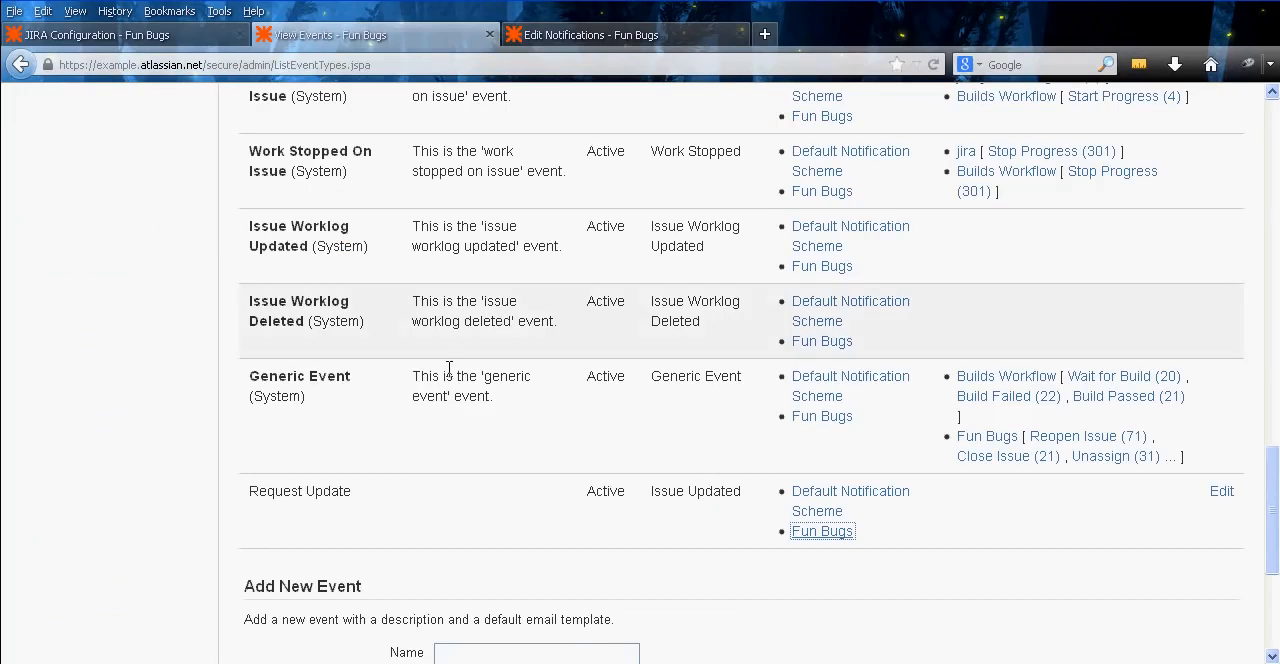
{"action": "left_click", "coordinate": [1221, 494]}
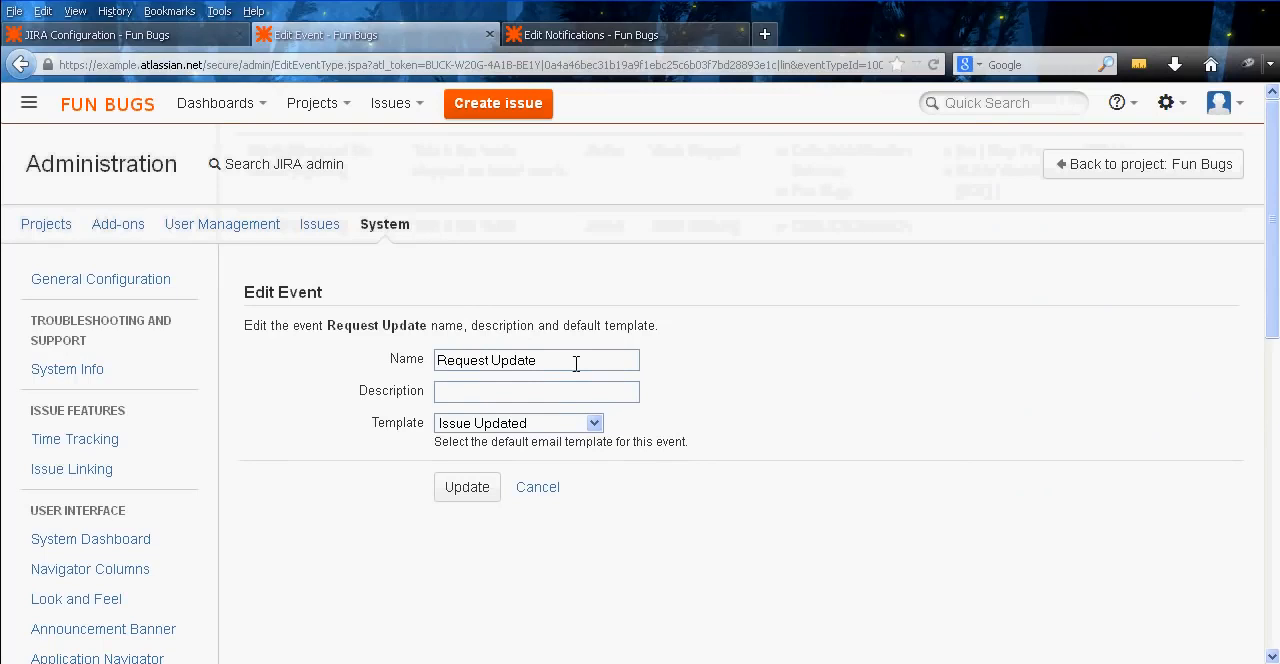
{"action": "left_click", "coordinate": [553, 425]}
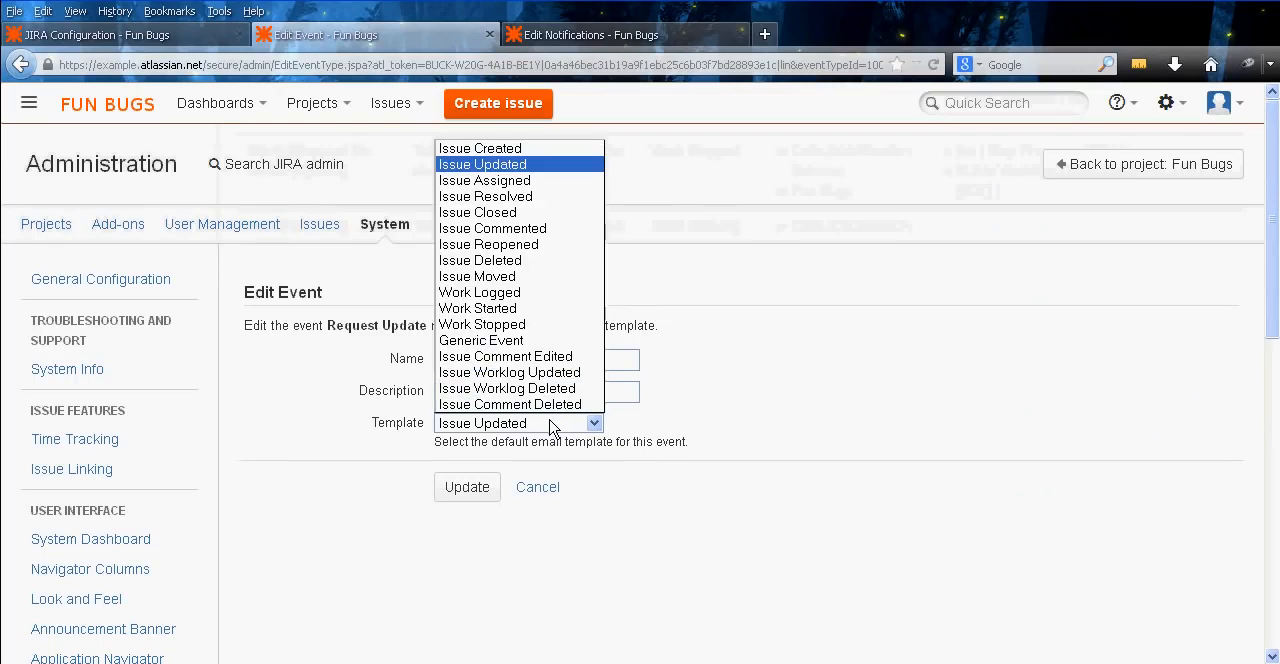
{"action": "left_click", "coordinate": [531, 166]}
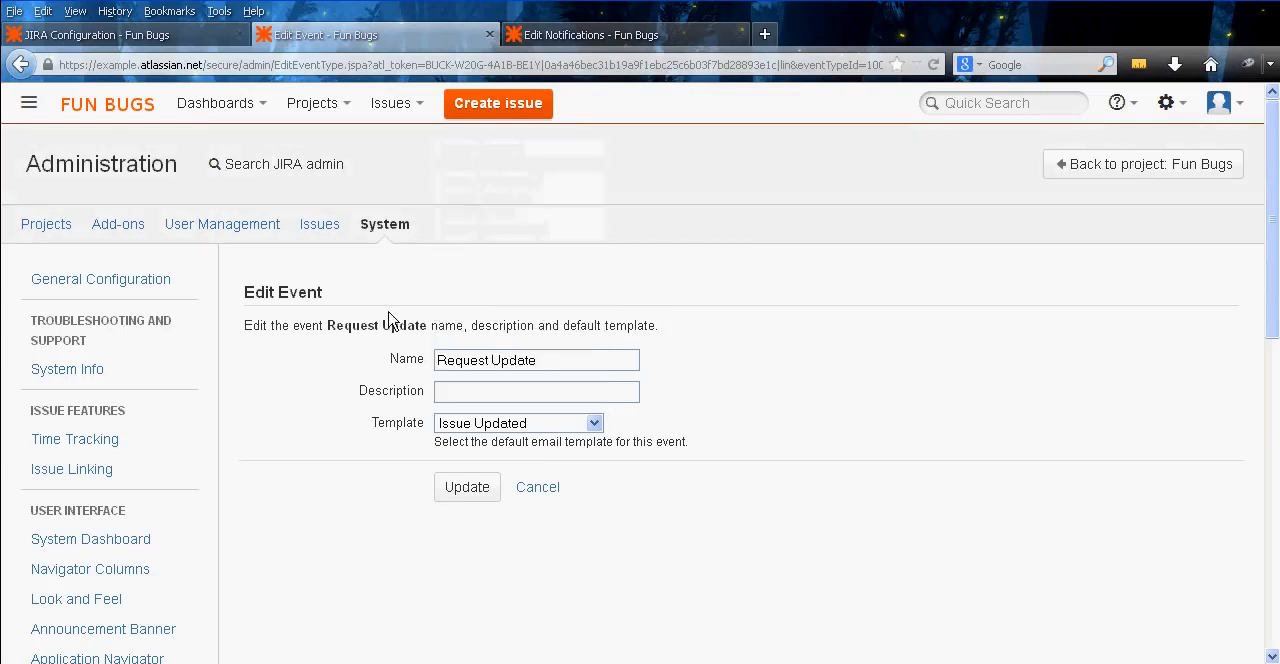
{"action": "key", "text": "ctrl+w"}
Close the JIRA Configuration page and recheck the Request Update entry in the remaining Fun Bugs notifications page
{"action": "left_click", "coordinate": [93, 40]}
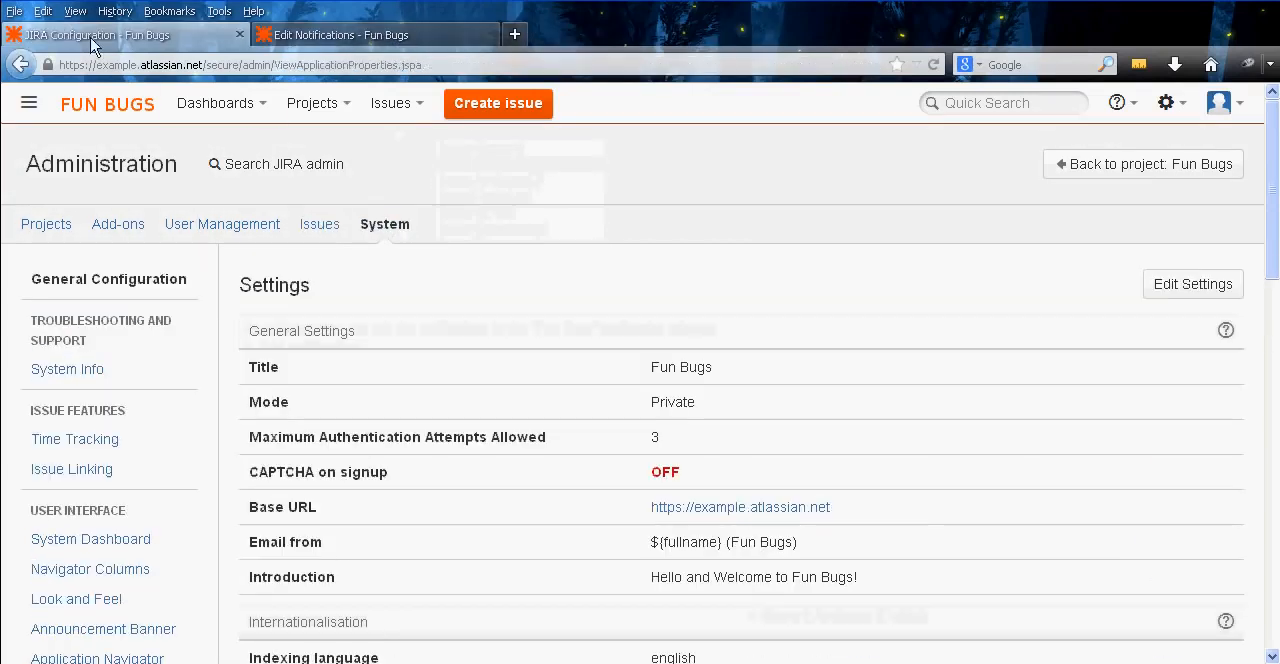
{"action": "key", "text": "ctrl+w"}
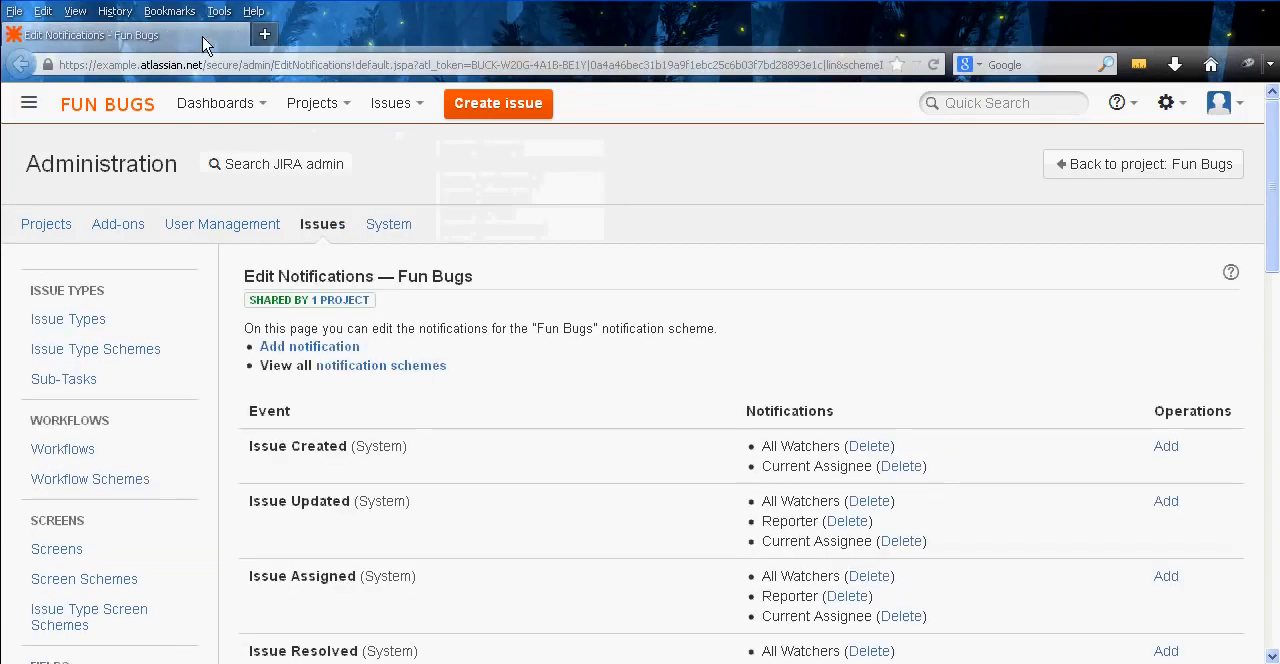
{"action": "middle_click", "coordinate": [574, 323]}
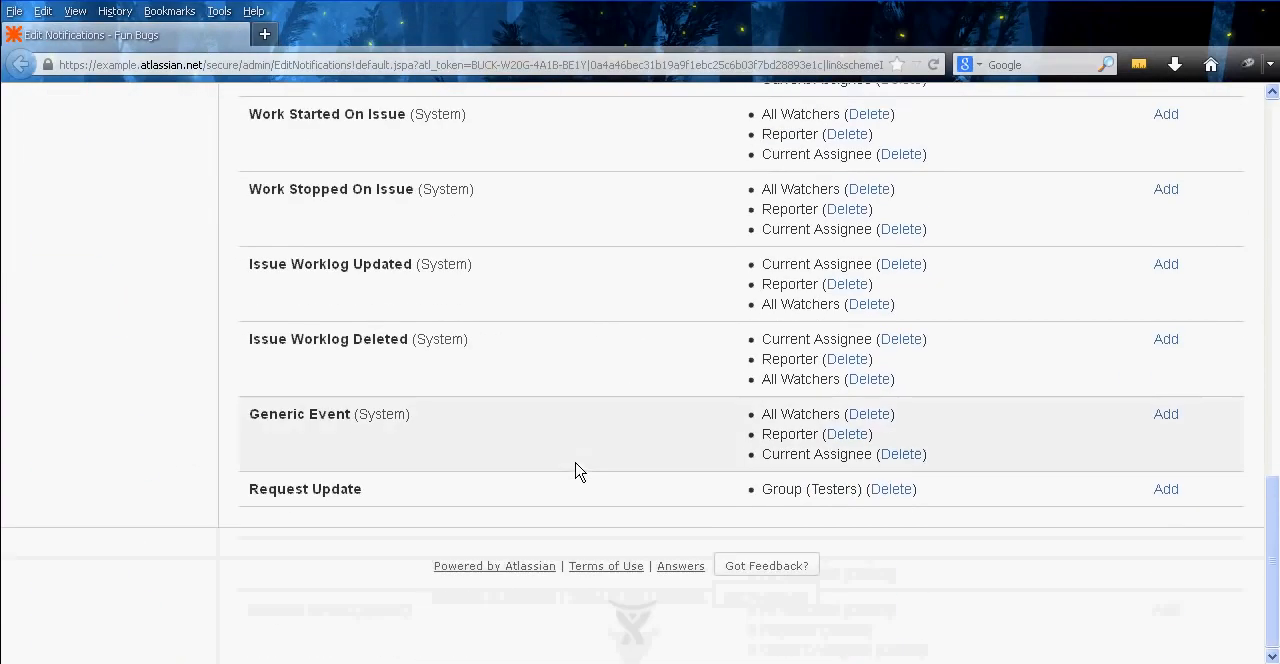
{"action": "middle_click", "coordinate": [578, 470]}
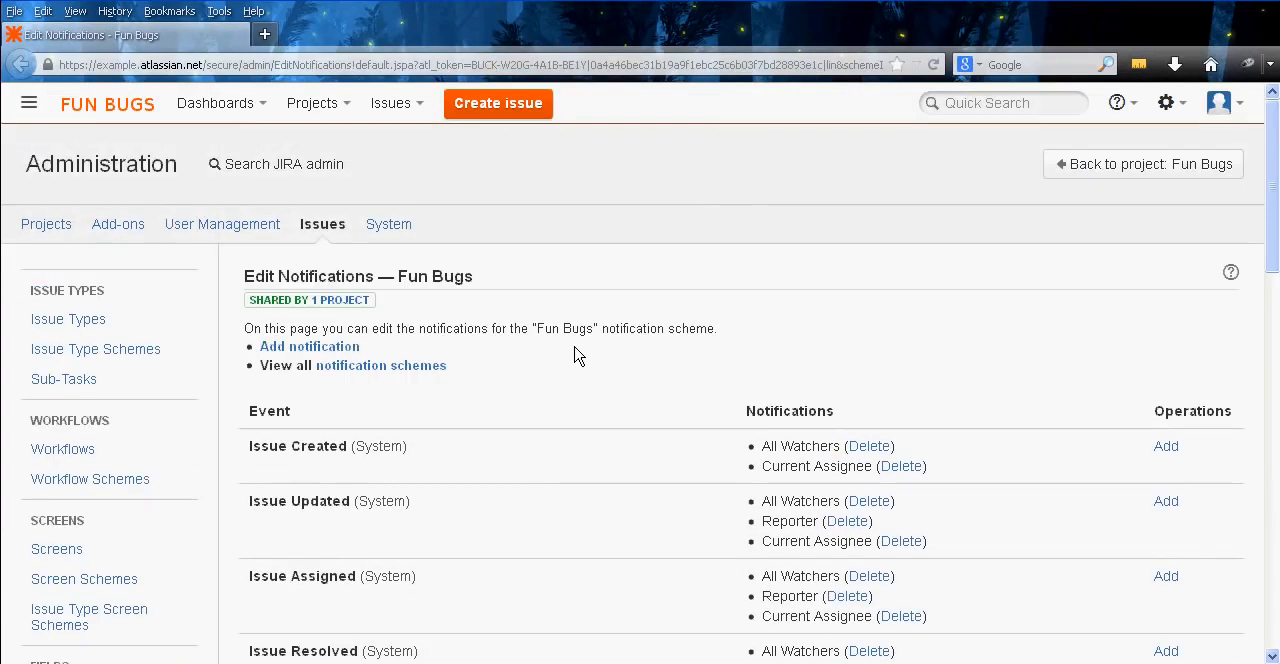
Open the inactive Fun Bugs workflow for editing in a new tab placed first, and review its steps and transitions
{"action": "middle_click", "coordinate": [63, 449]}
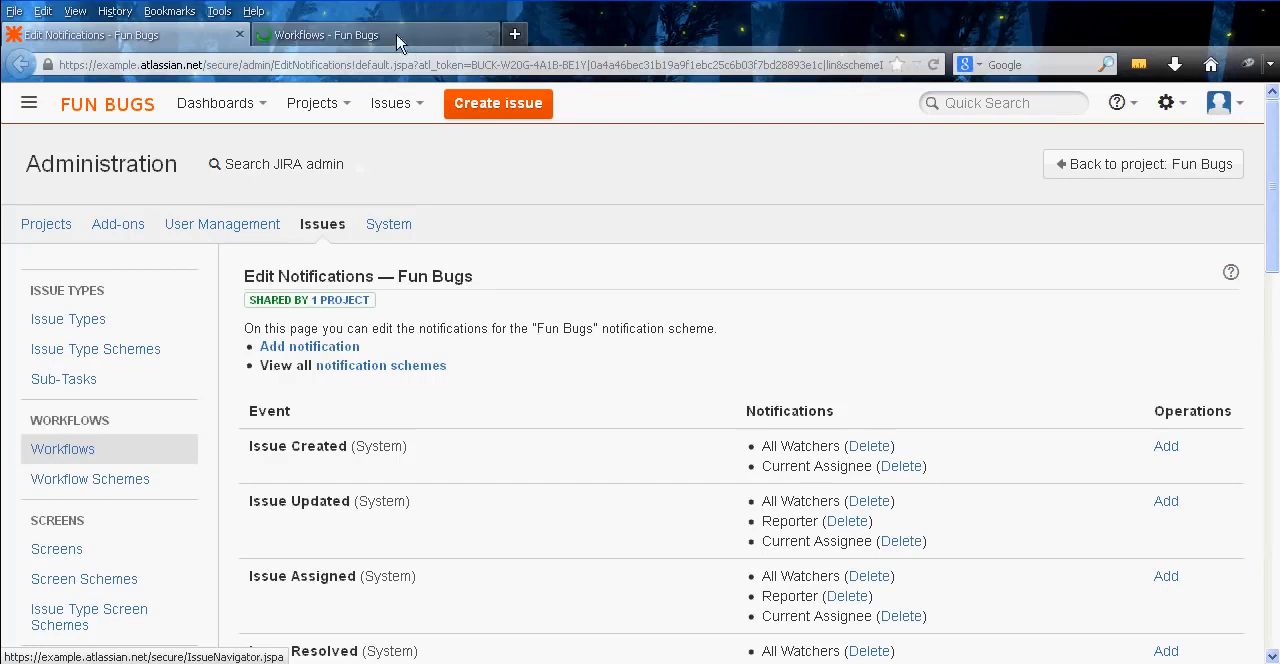
{"action": "left_click_drag", "start_coordinate": [397, 43], "coordinate": [100, 36]}
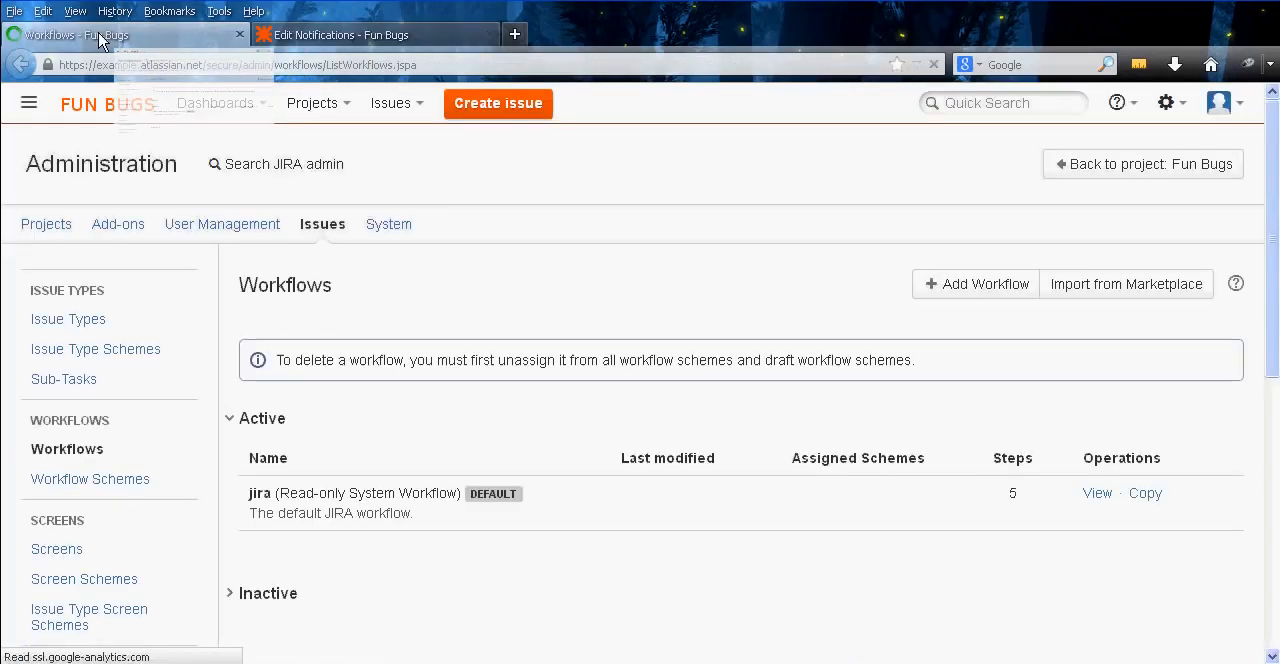
{"action": "middle_click", "coordinate": [537, 380]}
{"action": "left_click", "coordinate": [243, 313]}
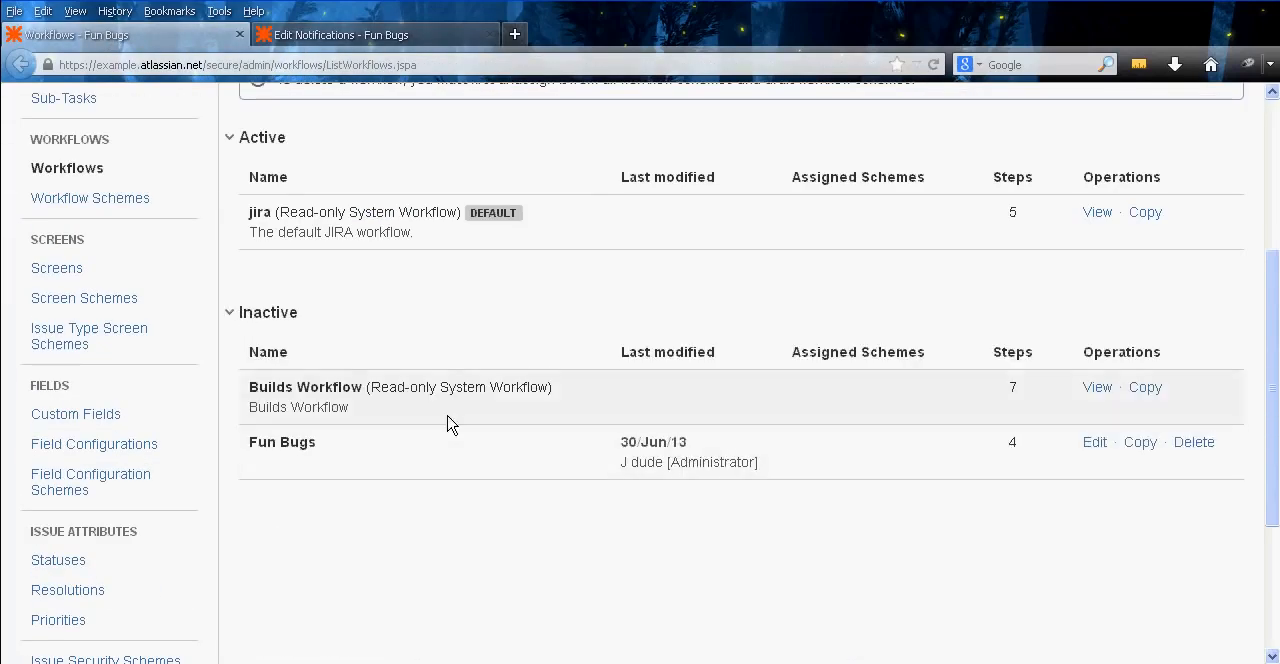
{"action": "left_click", "coordinate": [1096, 443]}
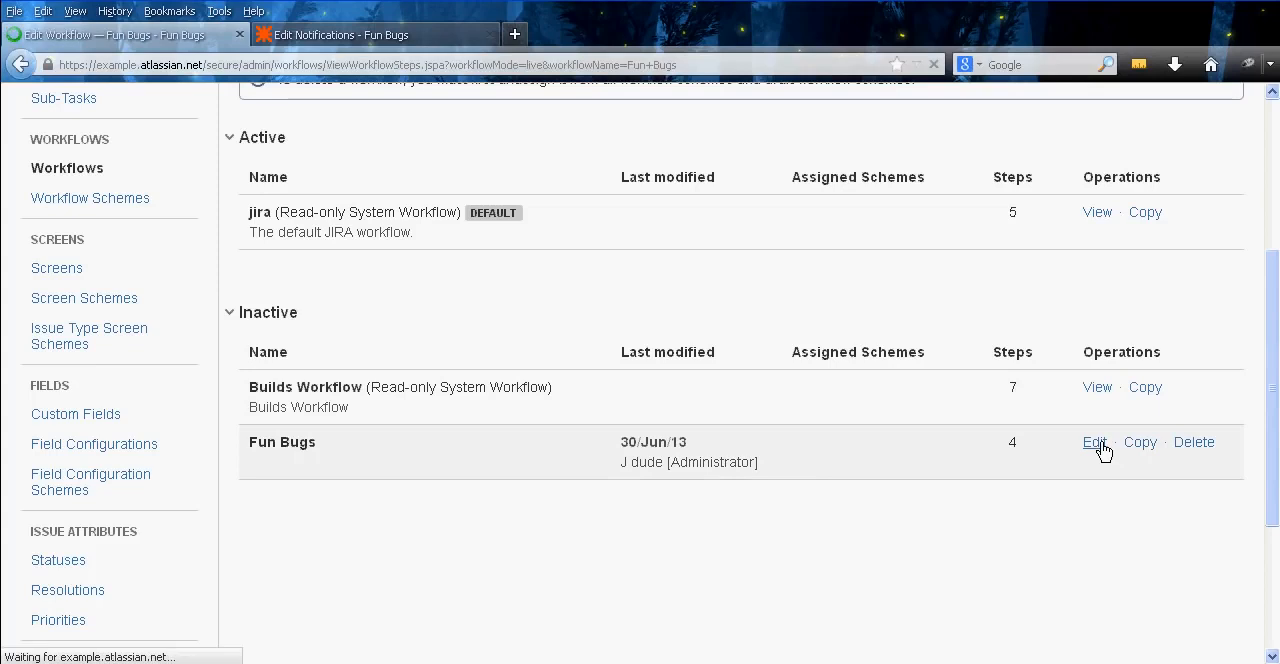
{"action": "middle_click", "coordinate": [400, 281]}
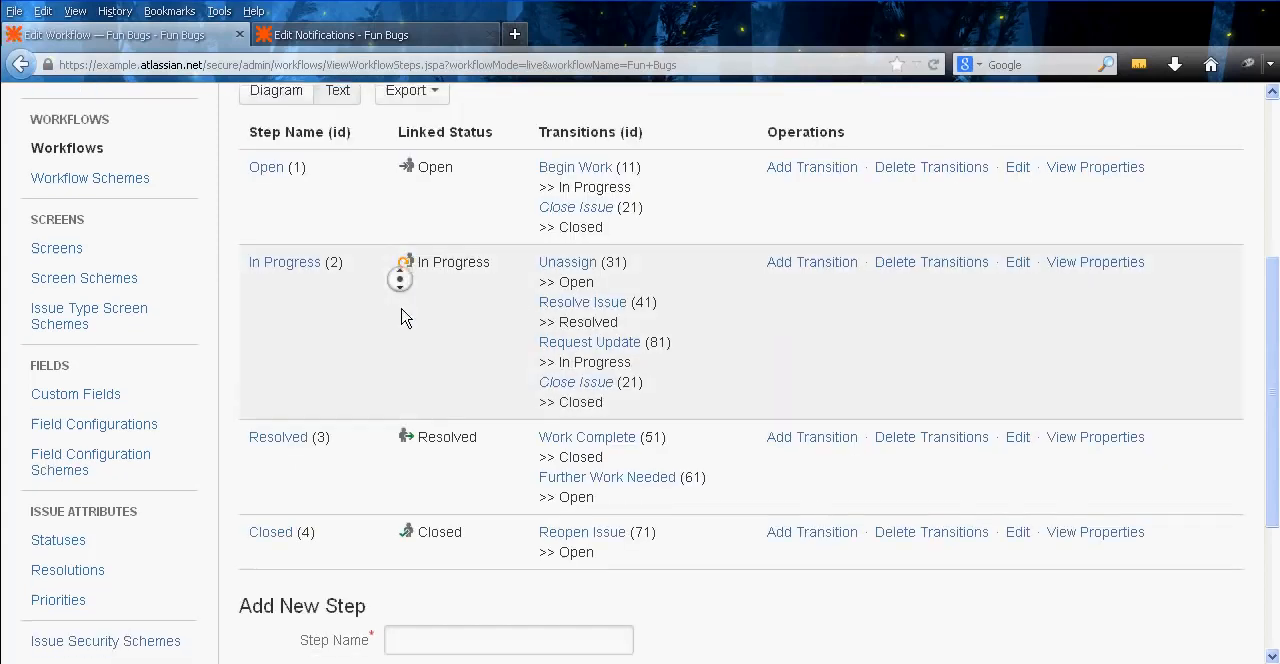
{"action": "middle_click", "coordinate": [401, 347]}
{"action": "middle_click", "coordinate": [423, 357]}
{"action": "middle_click", "coordinate": [438, 324]}
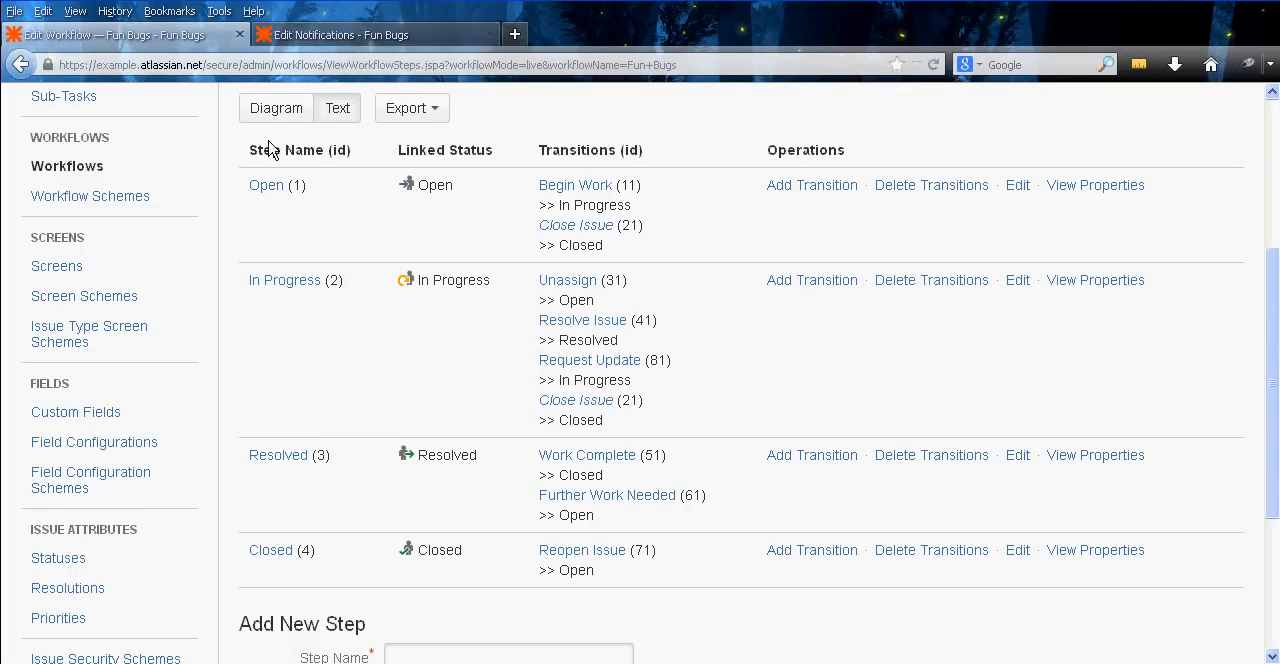
Open the system Events list in a new tab and check the notification schemes and workflow tied to the Request Update event
{"action": "middle_click", "coordinate": [228, 283]}
{"action": "middle_click", "coordinate": [227, 371]}
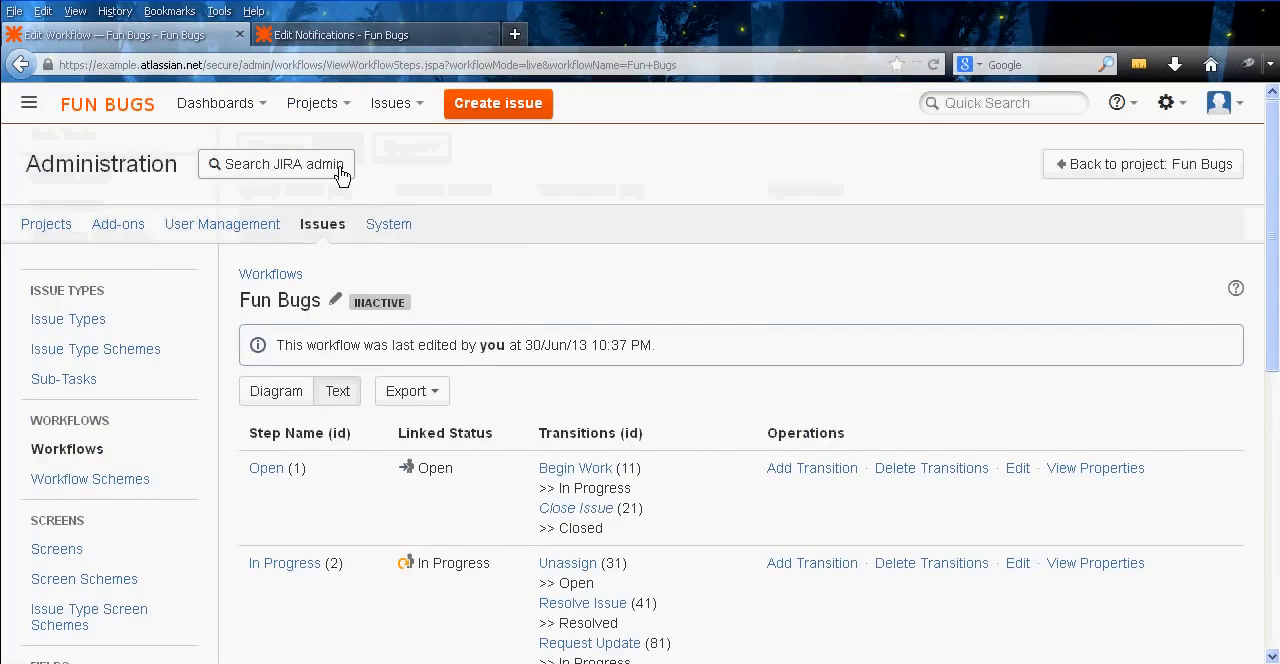
{"action": "middle_click", "coordinate": [389, 226]}
{"action": "left_click", "coordinate": [340, 35]}
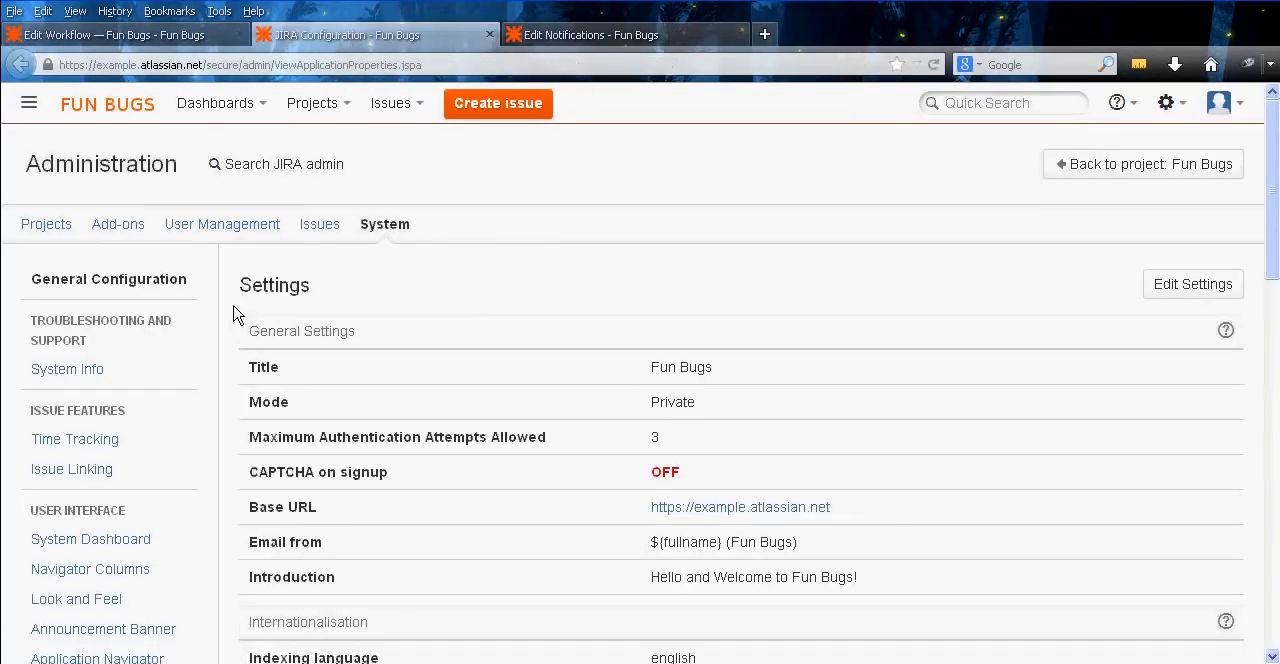
{"action": "middle_click", "coordinate": [228, 372]}
{"action": "middle_click", "coordinate": [217, 489]}
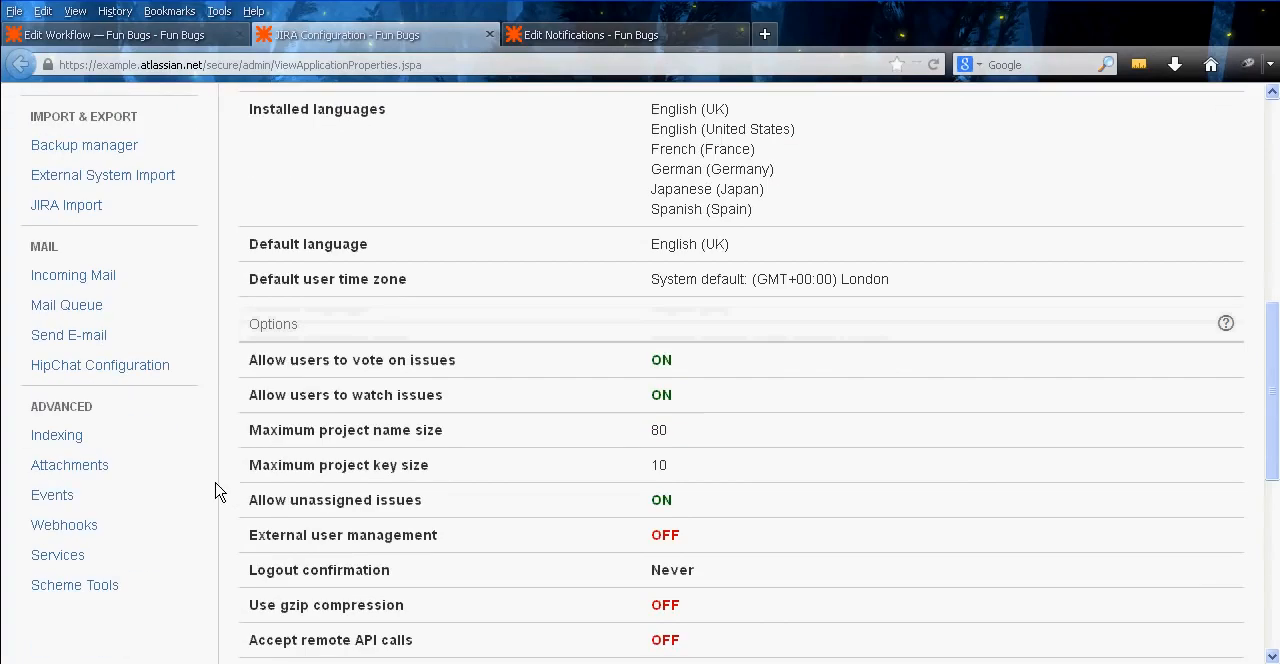
{"action": "left_click", "coordinate": [102, 500]}
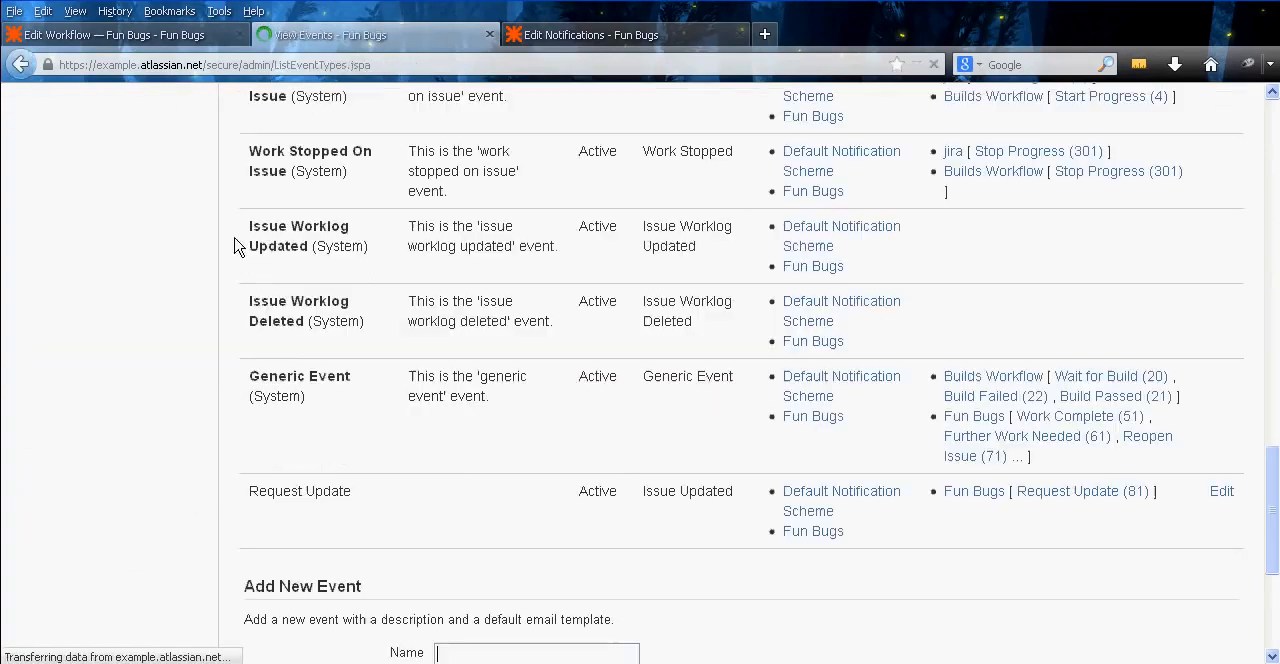
{"action": "middle_click", "coordinate": [226, 233]}
{"action": "middle_click", "coordinate": [242, 294]}
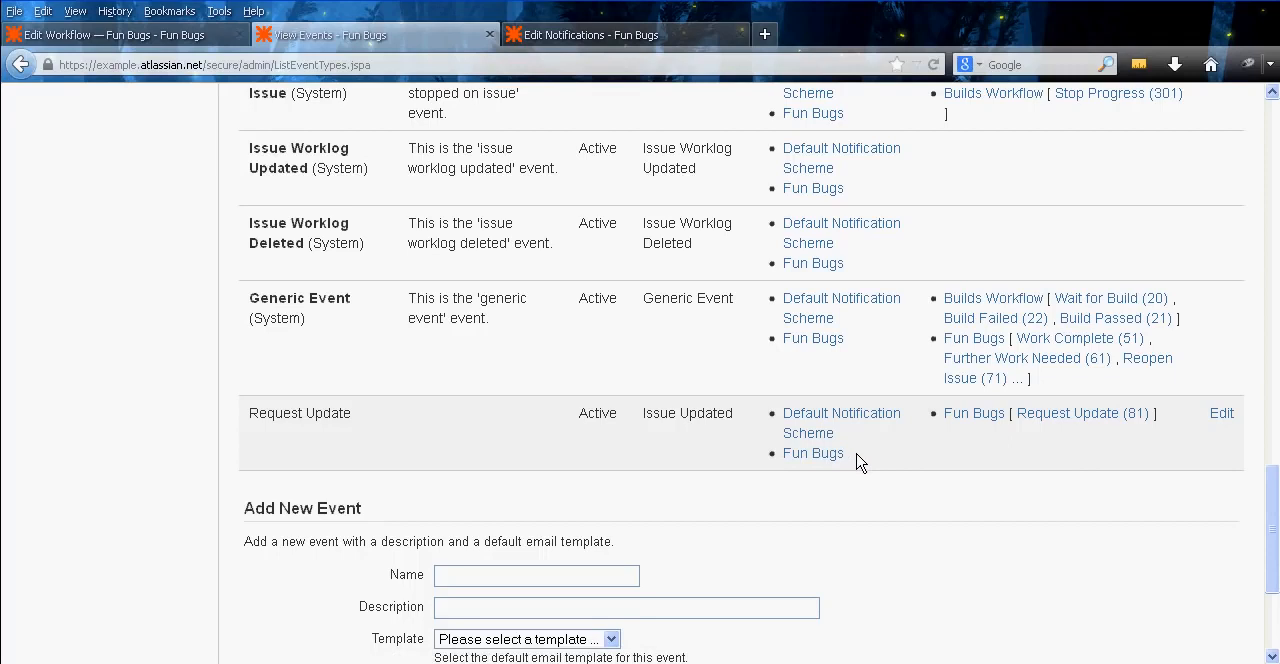
{"action": "left_click_drag", "start_coordinate": [865, 462], "coordinate": [787, 470]}
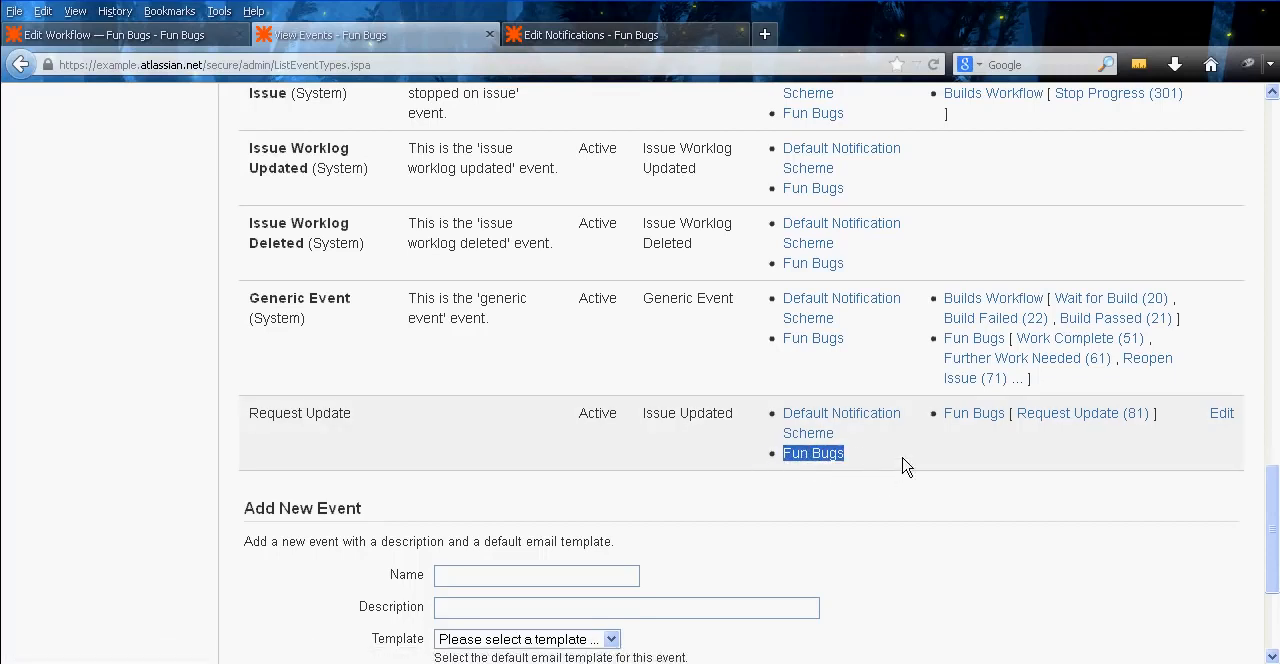
Check the Request Update recipients in the Fun Bugs notification scheme, and close the notifications and events pages
{"action": "left_click", "coordinate": [585, 37]}
{"action": "middle_click", "coordinate": [648, 250]}
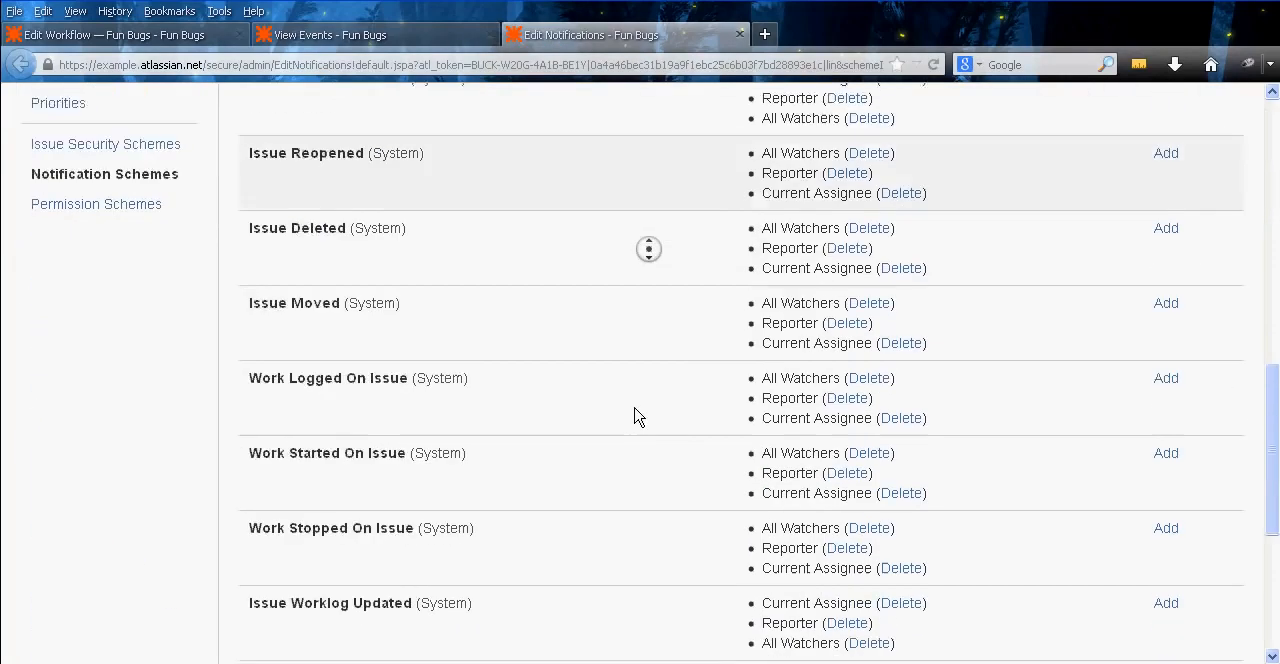
{"action": "middle_click", "coordinate": [634, 408]}
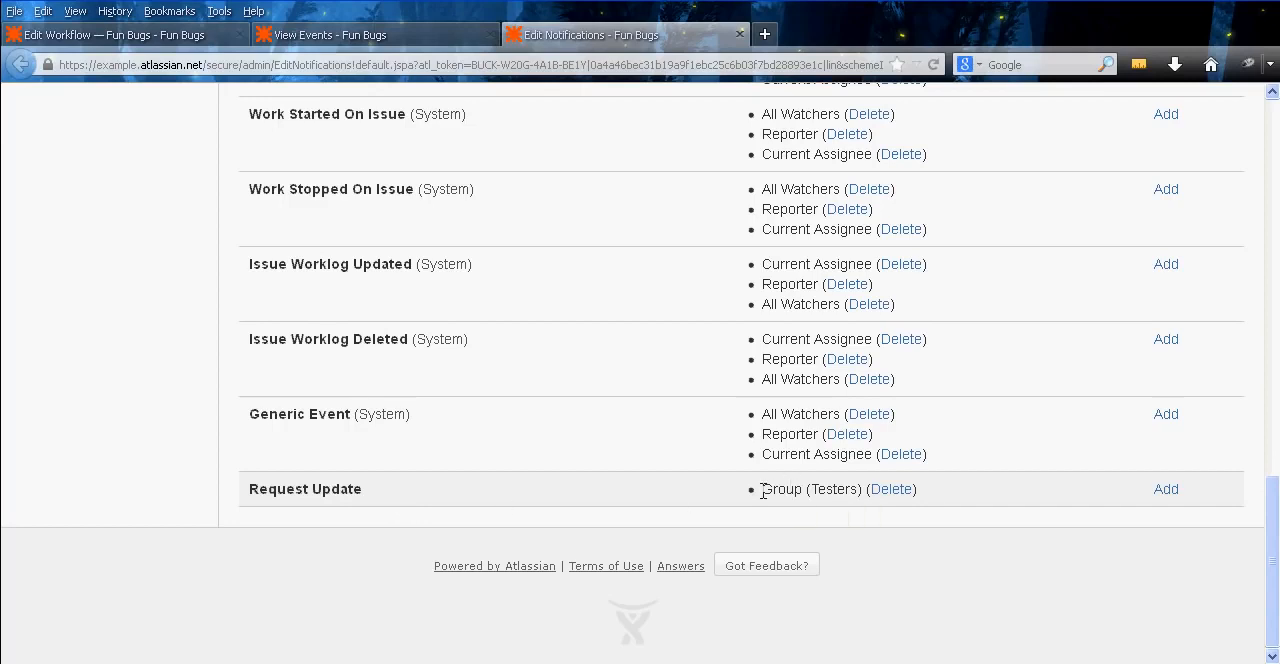
{"action": "left_click_drag", "start_coordinate": [763, 488], "coordinate": [855, 487]}
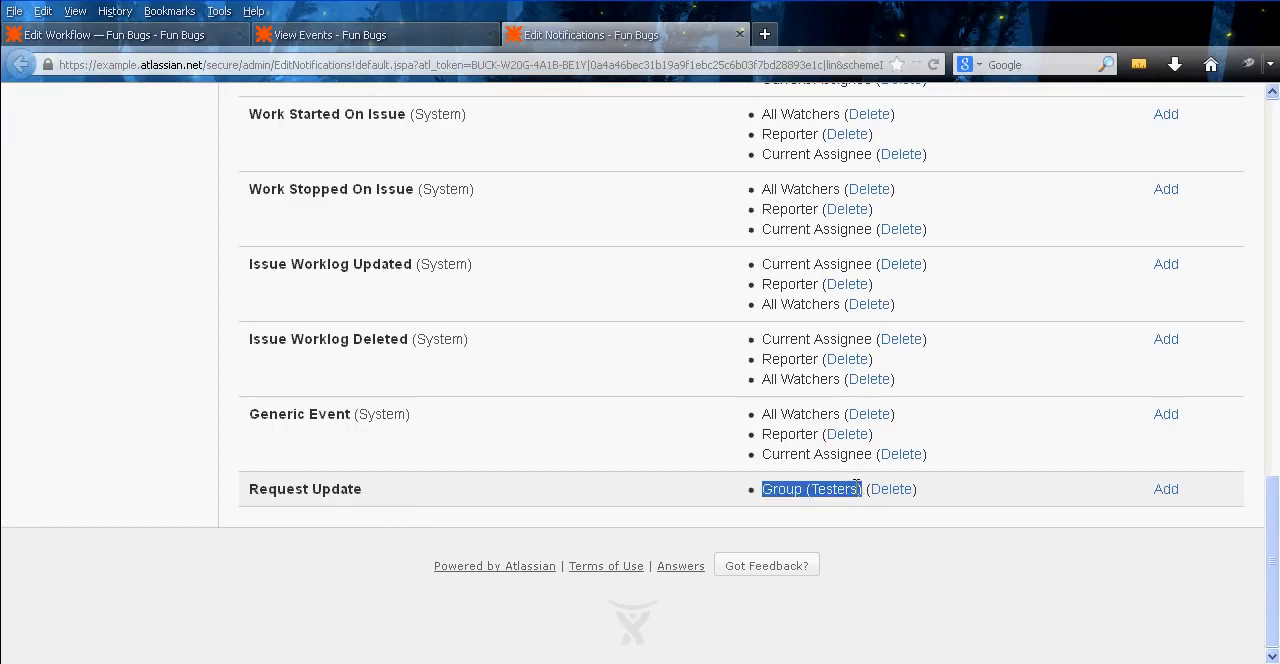
{"action": "left_click", "coordinate": [857, 487]}
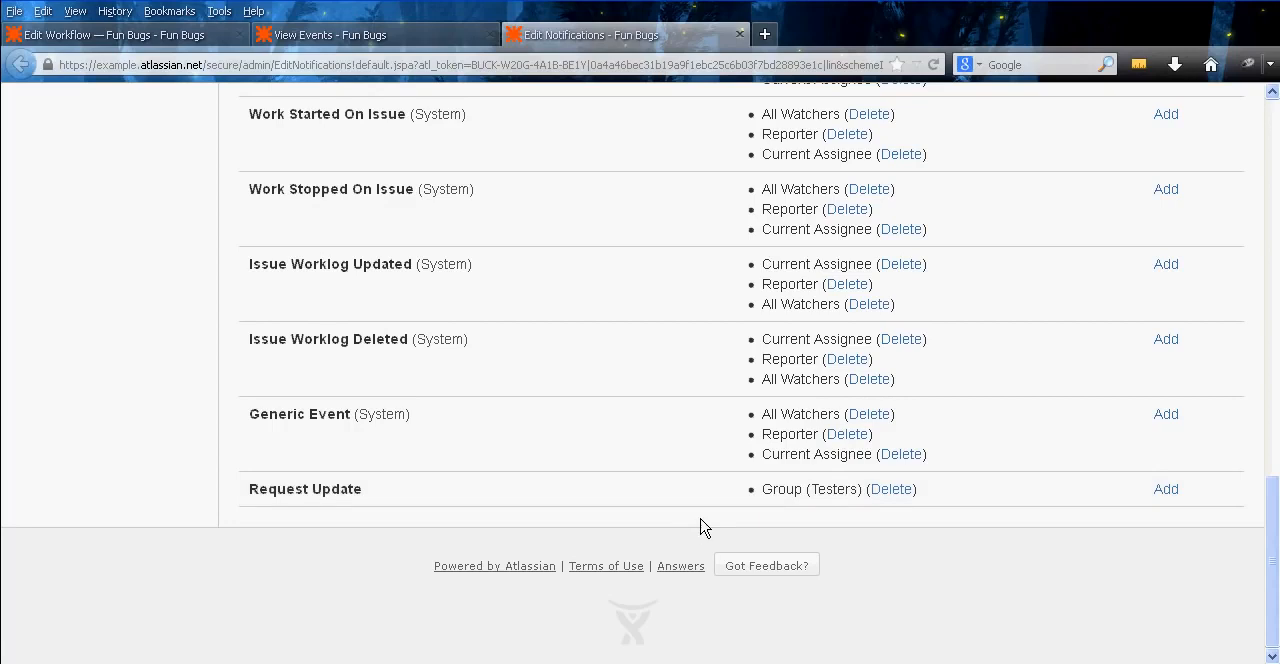
{"action": "middle_click", "coordinate": [700, 516]}
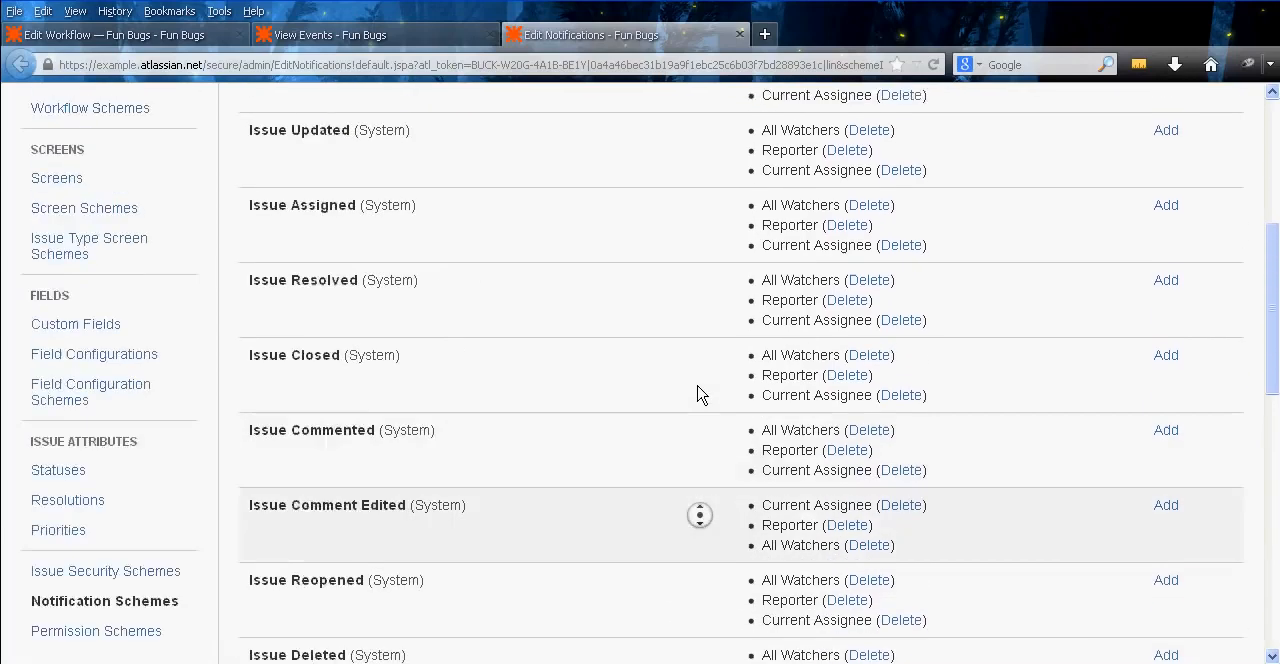
{"action": "middle_click", "coordinate": [676, 341]}
{"action": "middle_click", "coordinate": [565, 36]}
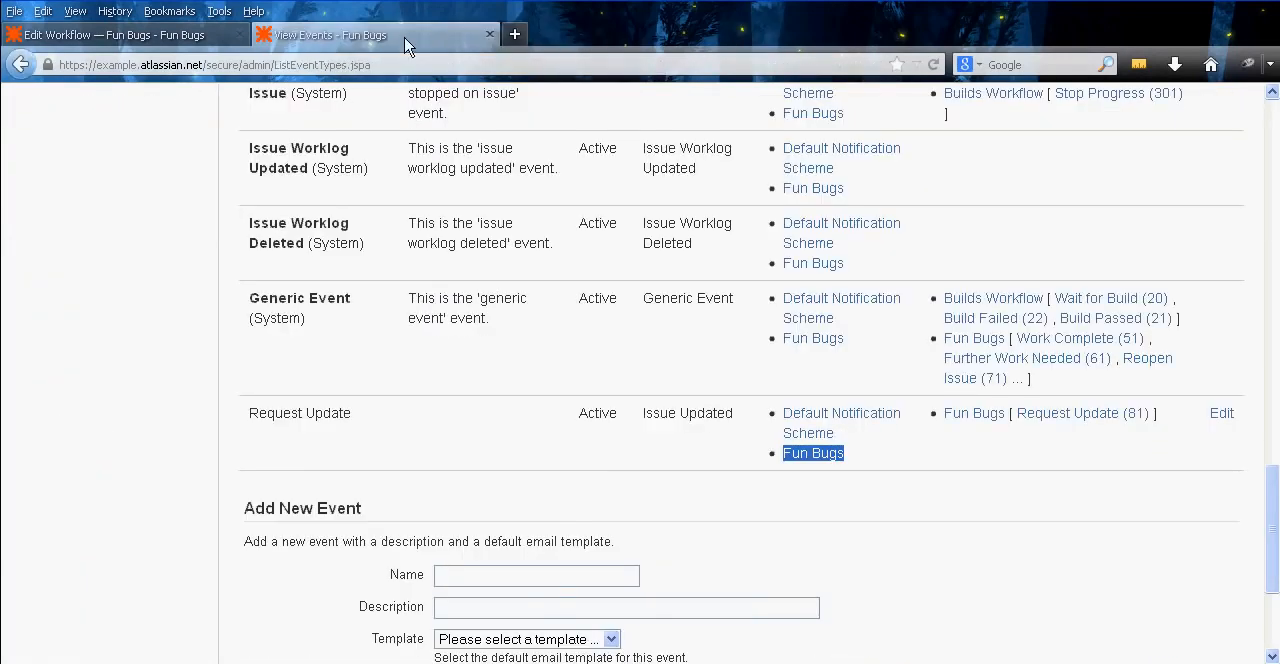
{"action": "middle_click", "coordinate": [400, 38]}
Open the Open step's Close Issue transition in a new tab, showing its post functions
{"action": "middle_click", "coordinate": [708, 270]}
{"action": "middle_click", "coordinate": [697, 370]}
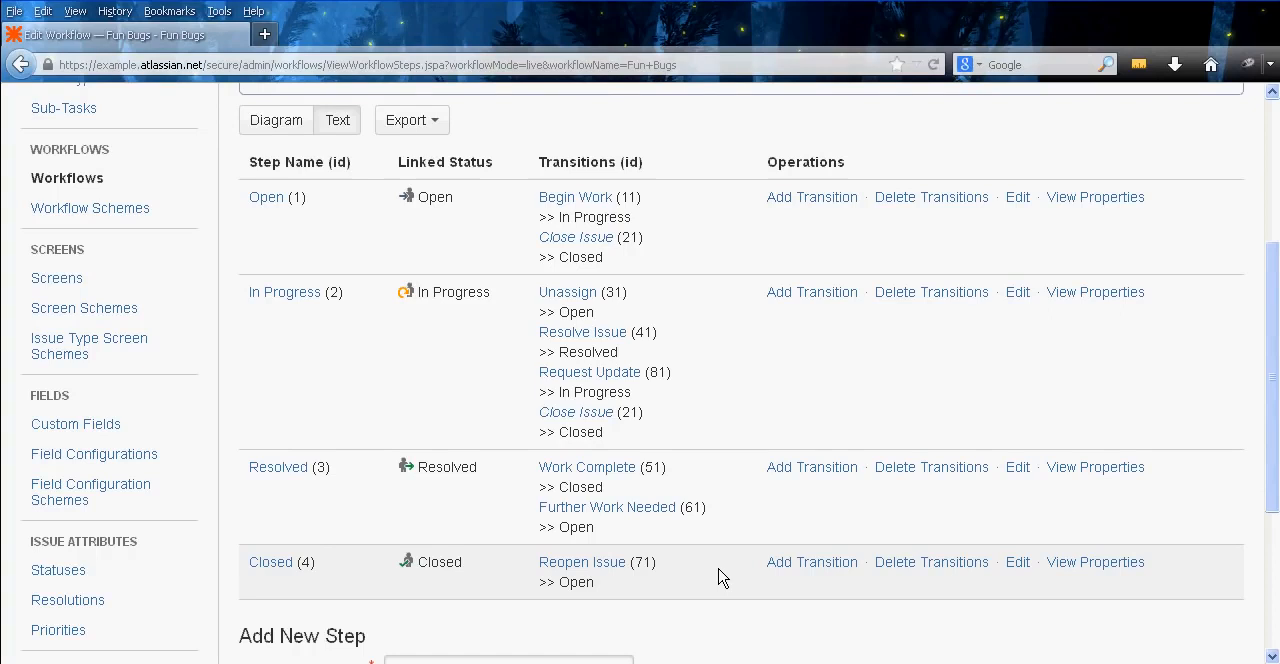
{"action": "middle_click", "coordinate": [588, 240]}
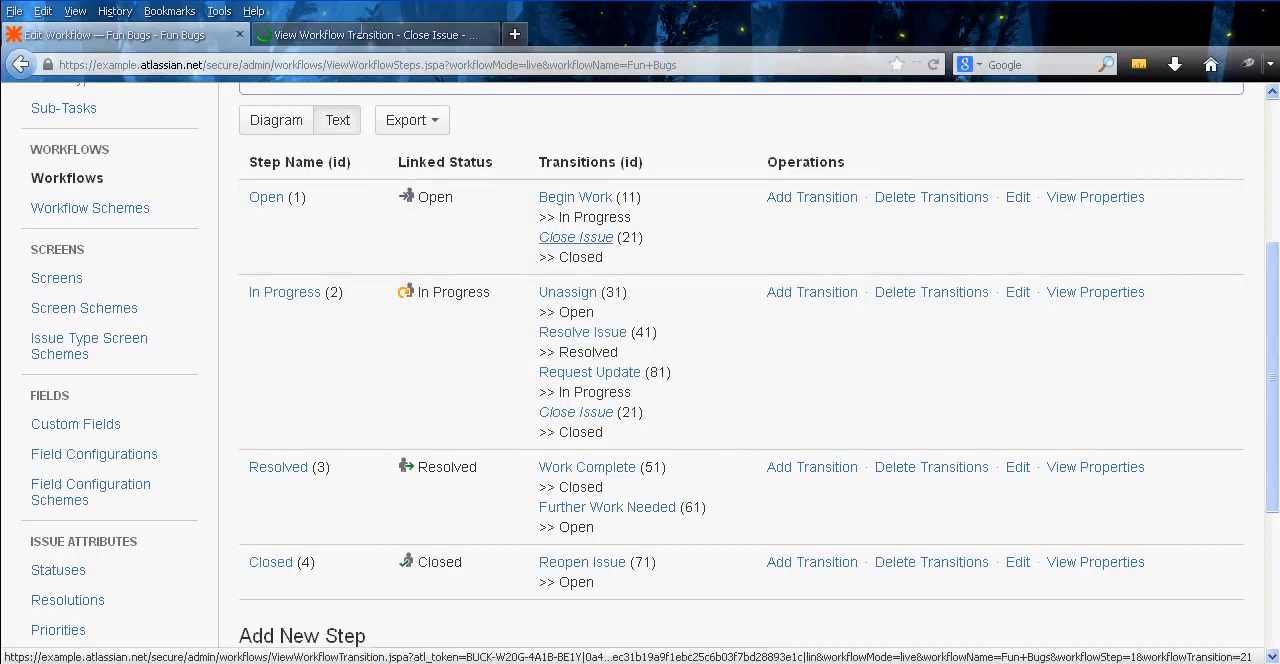
{"action": "left_click", "coordinate": [360, 34]}
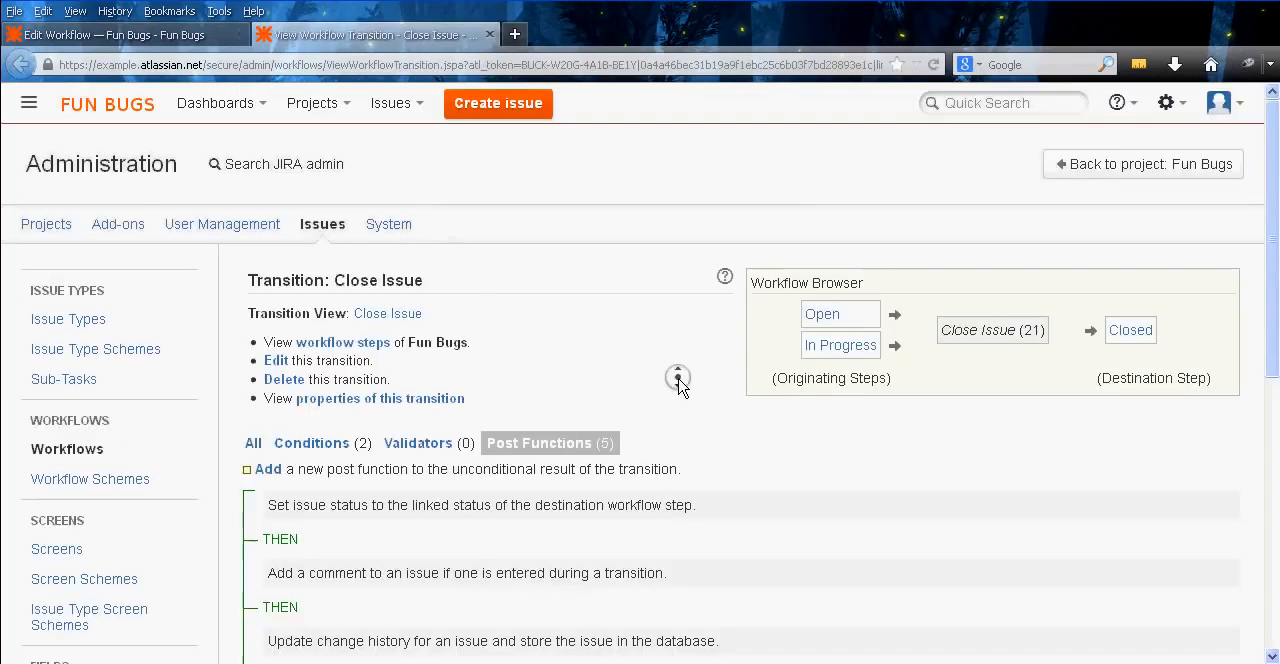
{"action": "scroll", "coordinate": [677, 378], "scroll_direction": "down", "scroll_amount": 3}
Add an Assign to Reporter post function to the Close Issue transition
{"action": "left_click", "coordinate": [268, 334]}
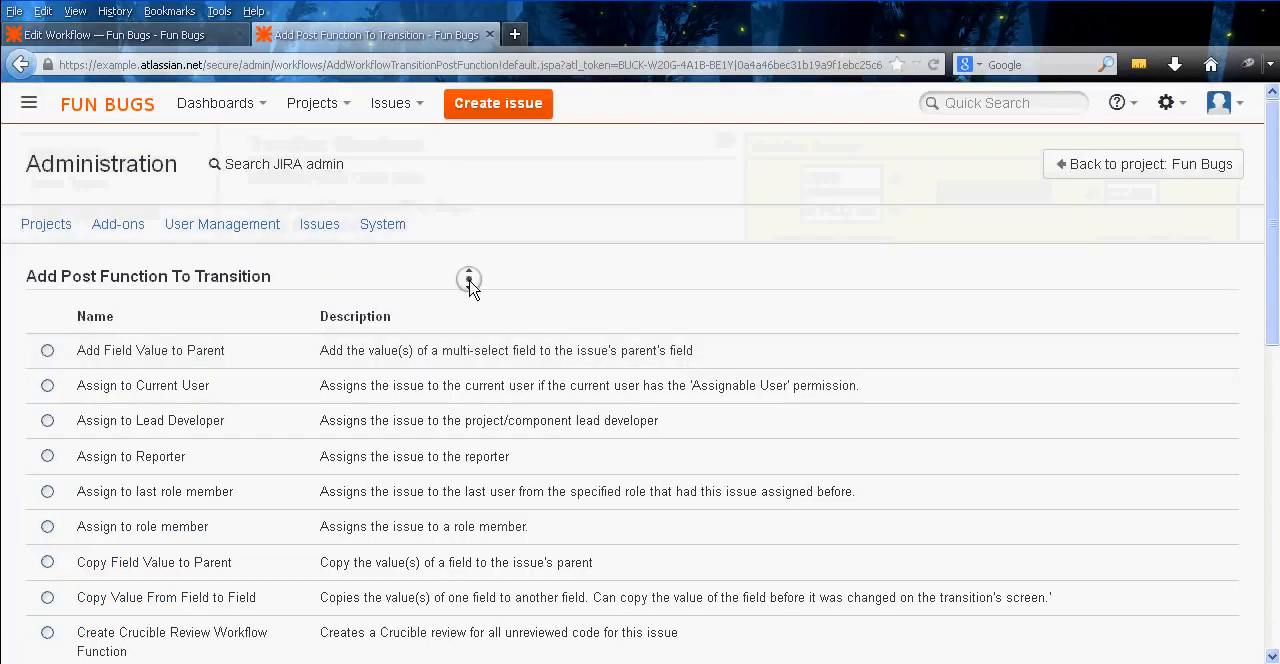
{"action": "scroll", "coordinate": [469, 277], "scroll_direction": "down", "scroll_amount": 2}
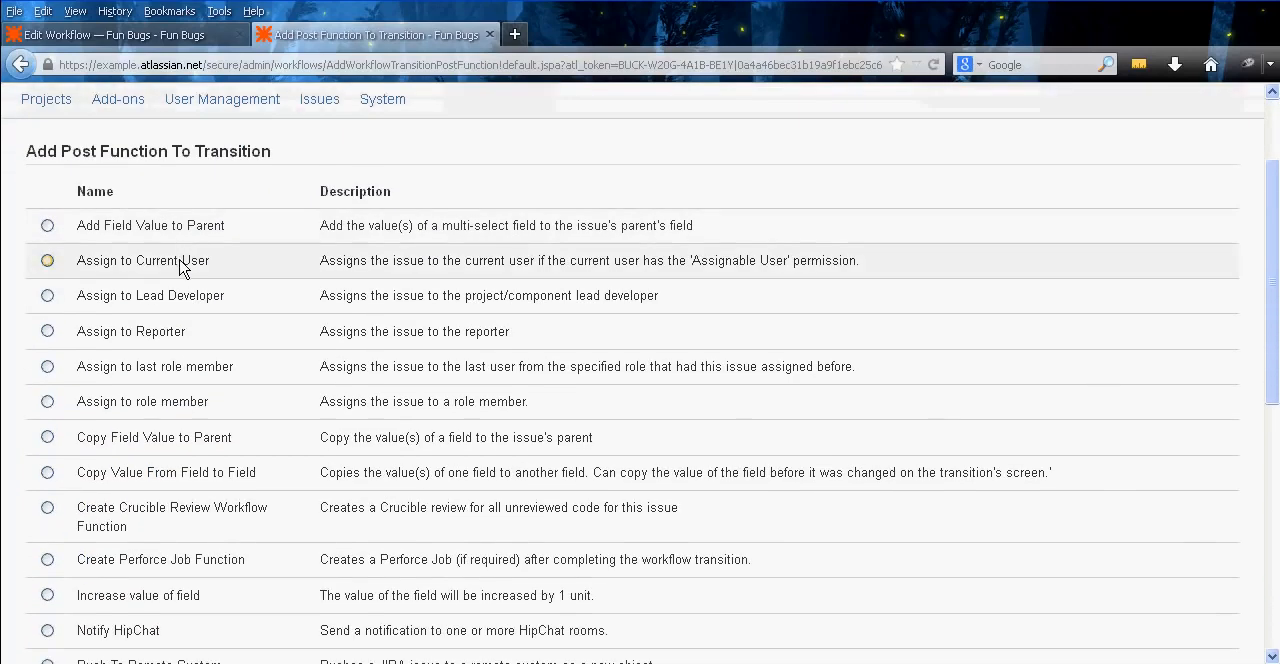
{"action": "middle_click", "coordinate": [8, 266]}
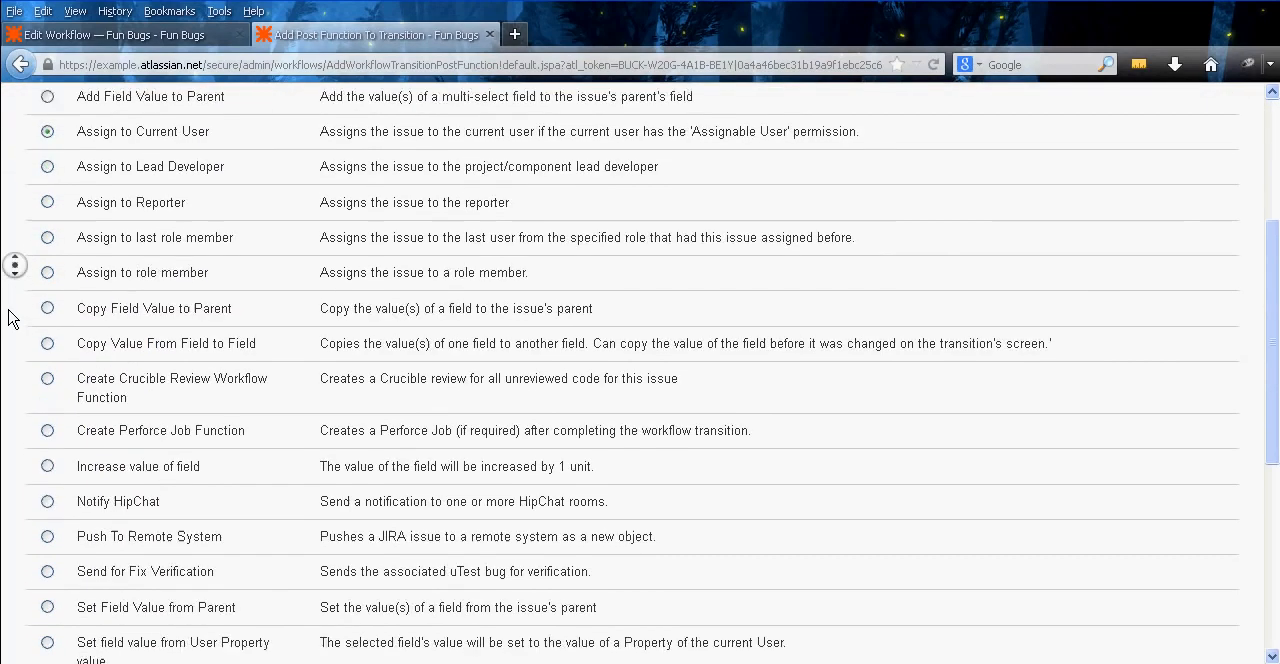
{"action": "middle_click", "coordinate": [8, 310]}
{"action": "middle_click", "coordinate": [8, 321]}
{"action": "middle_click", "coordinate": [7, 392]}
{"action": "middle_click", "coordinate": [6, 402]}
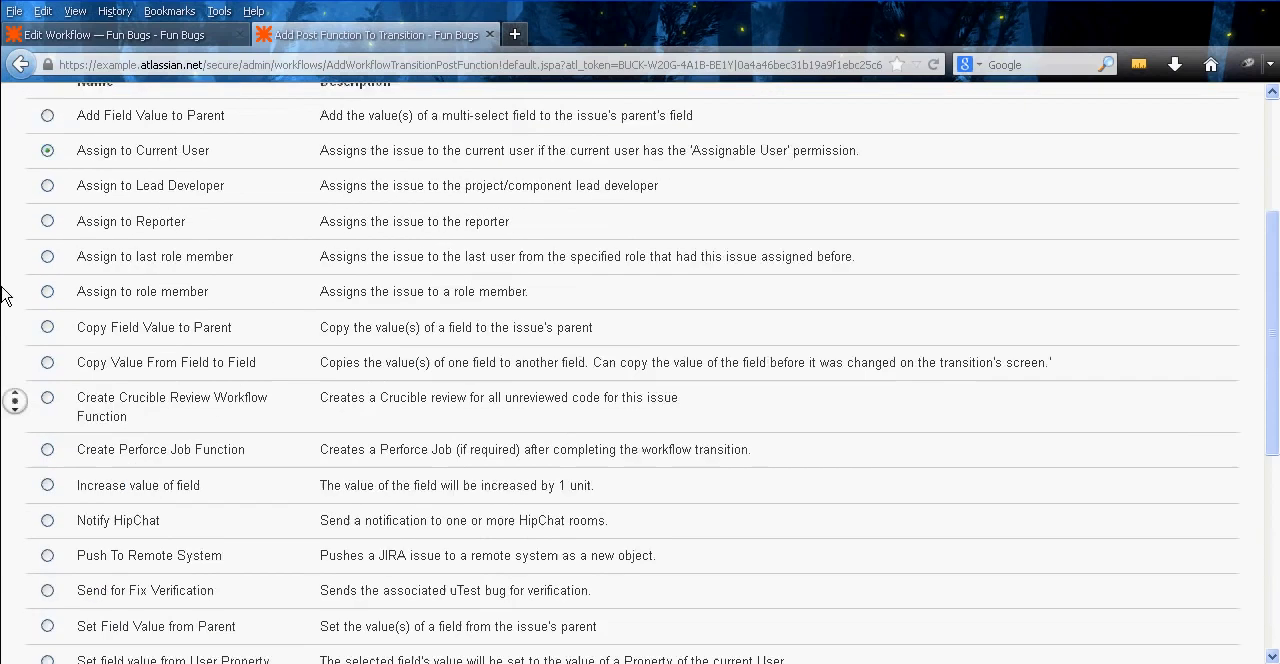
{"action": "middle_click", "coordinate": [1, 304]}
{"action": "left_click", "coordinate": [105, 294]}
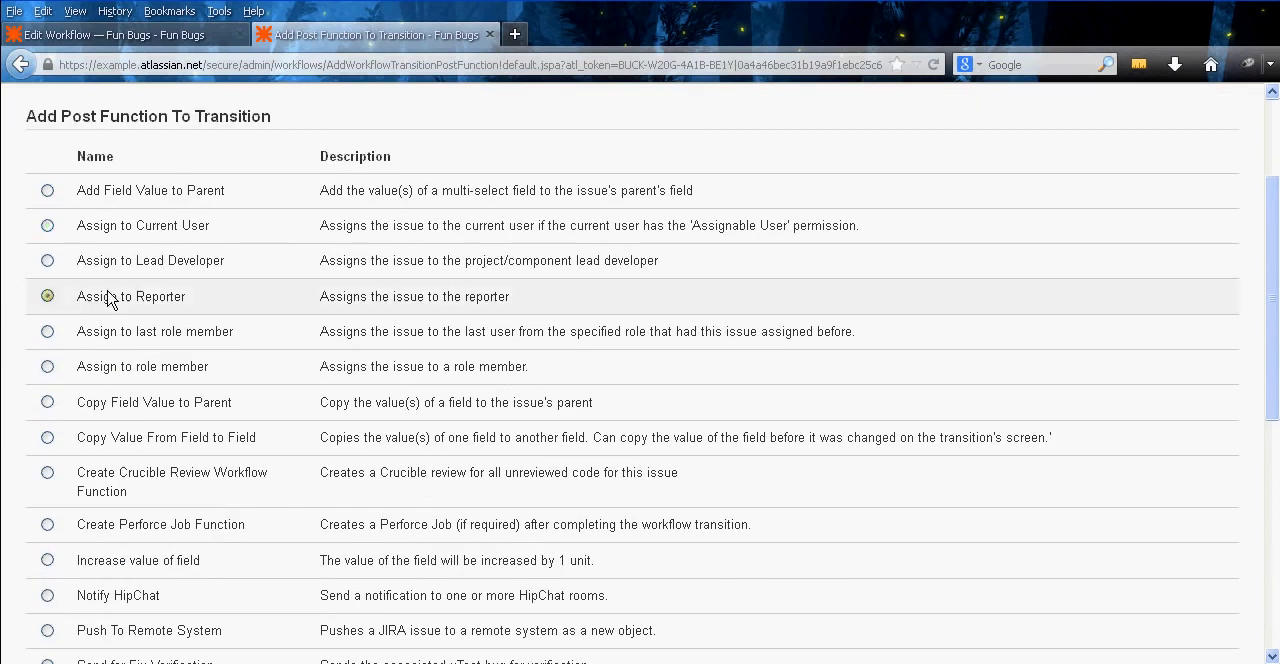
{"action": "middle_click", "coordinate": [18, 284]}
{"action": "left_click", "coordinate": [52, 487]}
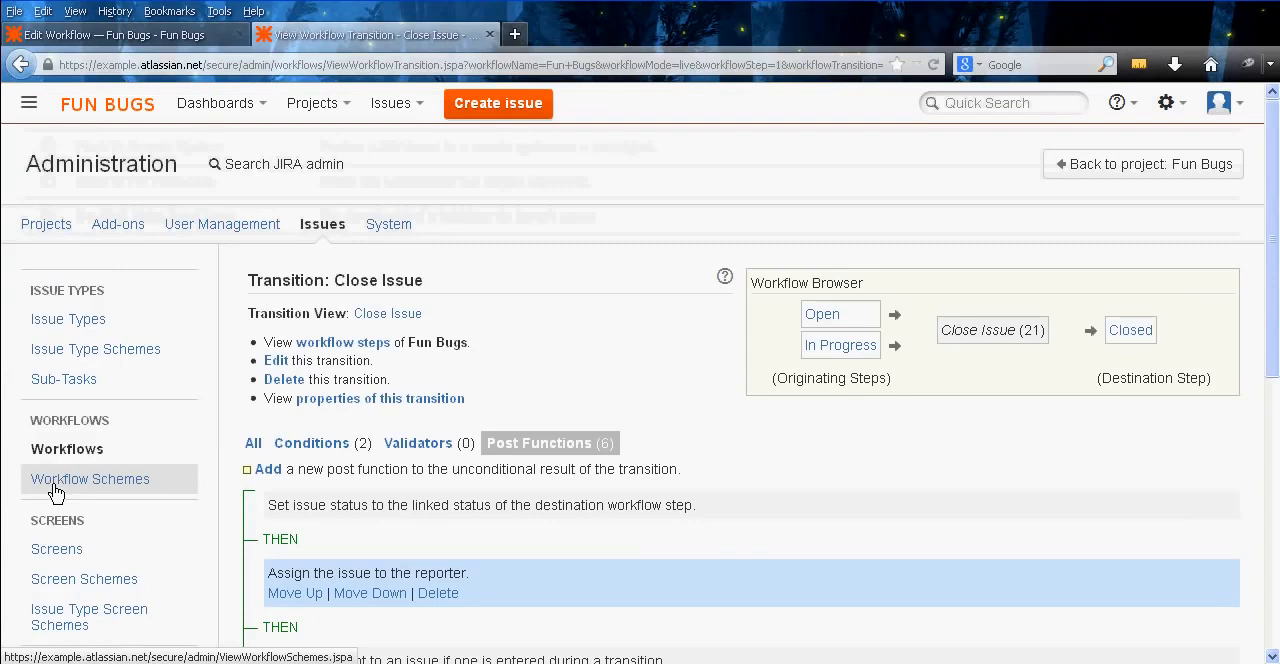
Review the post function sequence of the Close Issue transition and close its page
{"action": "middle_click", "coordinate": [556, 494]}
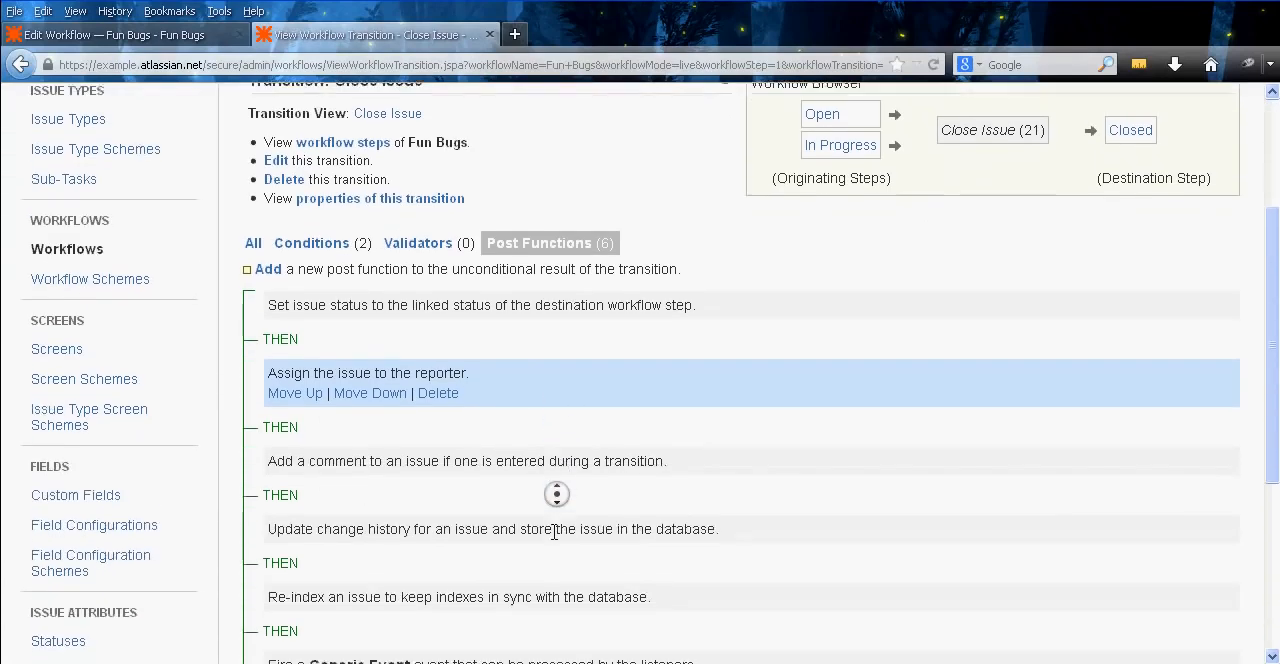
{"action": "middle_click", "coordinate": [693, 534]}
{"action": "scroll", "coordinate": [662, 500], "scroll_direction": "up", "scroll_amount": 4}
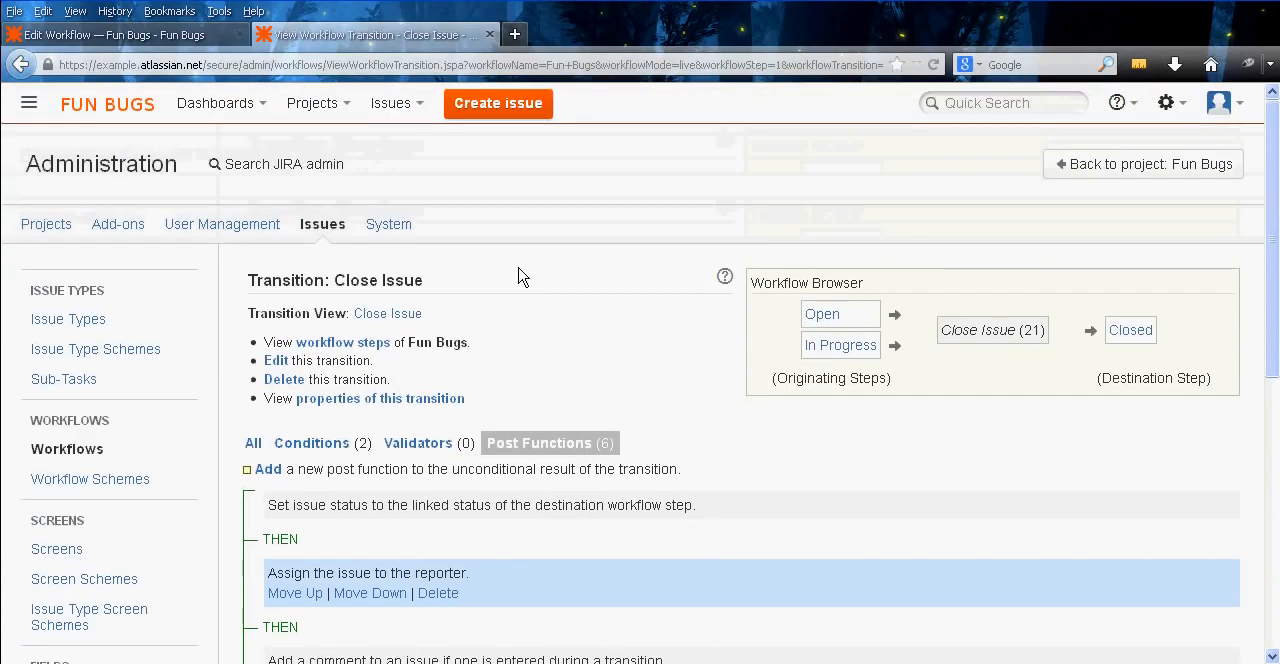
{"action": "middle_click", "coordinate": [318, 34]}
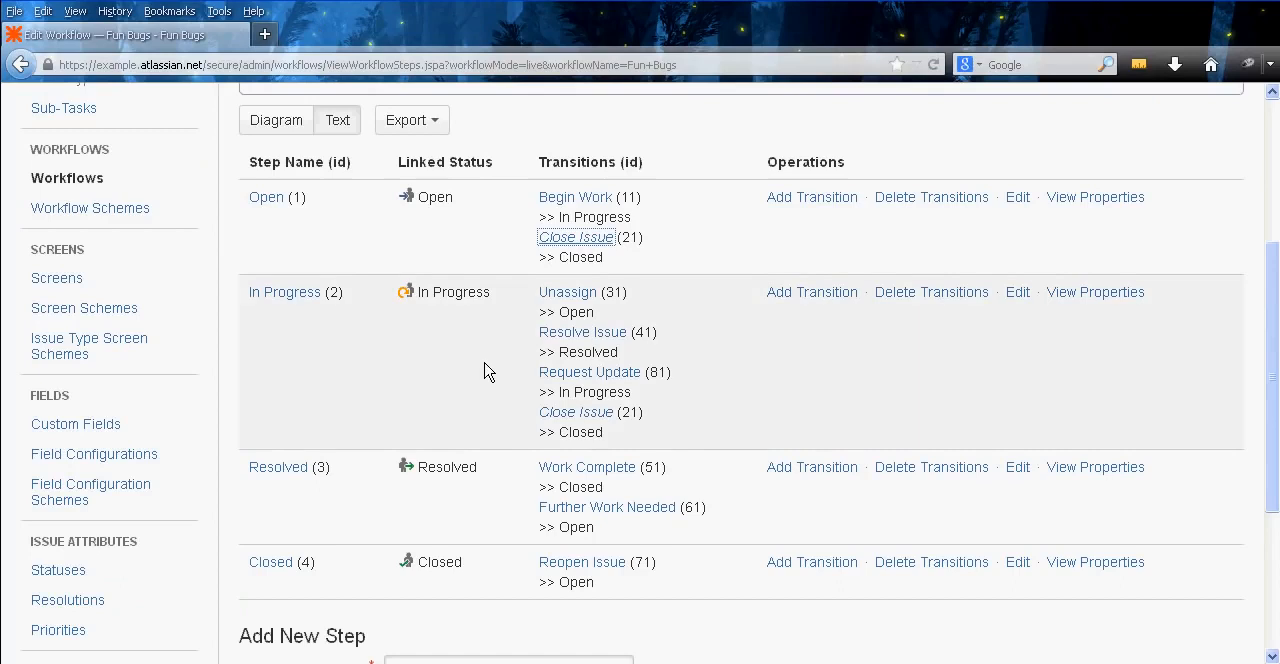
Open the Work Complete transition in a new tab, add an Assign to Reporter post function, and close its page
{"action": "middle_click", "coordinate": [600, 475]}
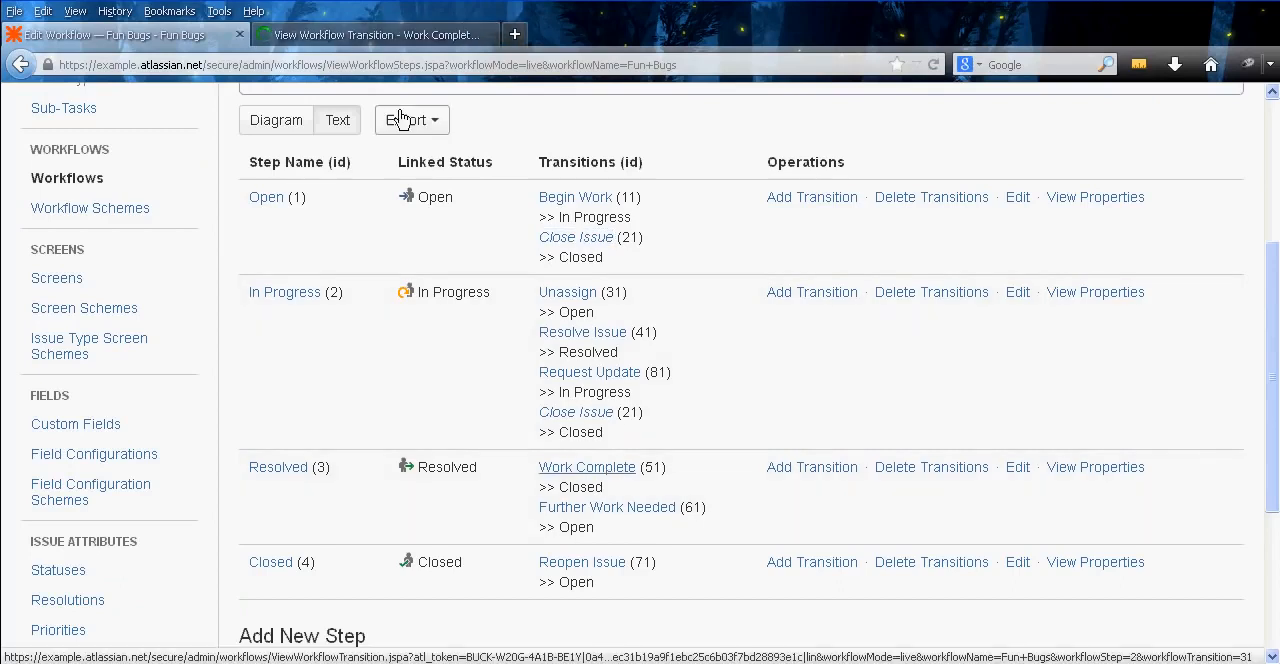
{"action": "left_click", "coordinate": [350, 34]}
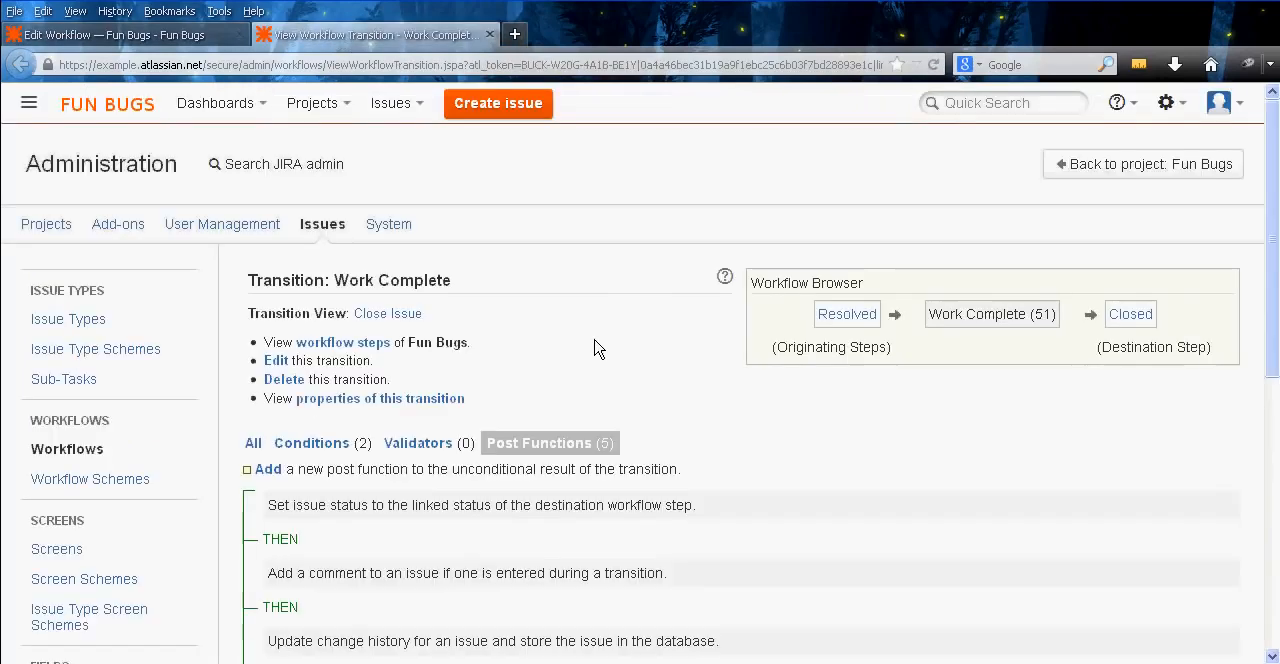
{"action": "scroll", "coordinate": [594, 340], "scroll_direction": "down", "scroll_amount": 5}
{"action": "left_click", "coordinate": [262, 240]}
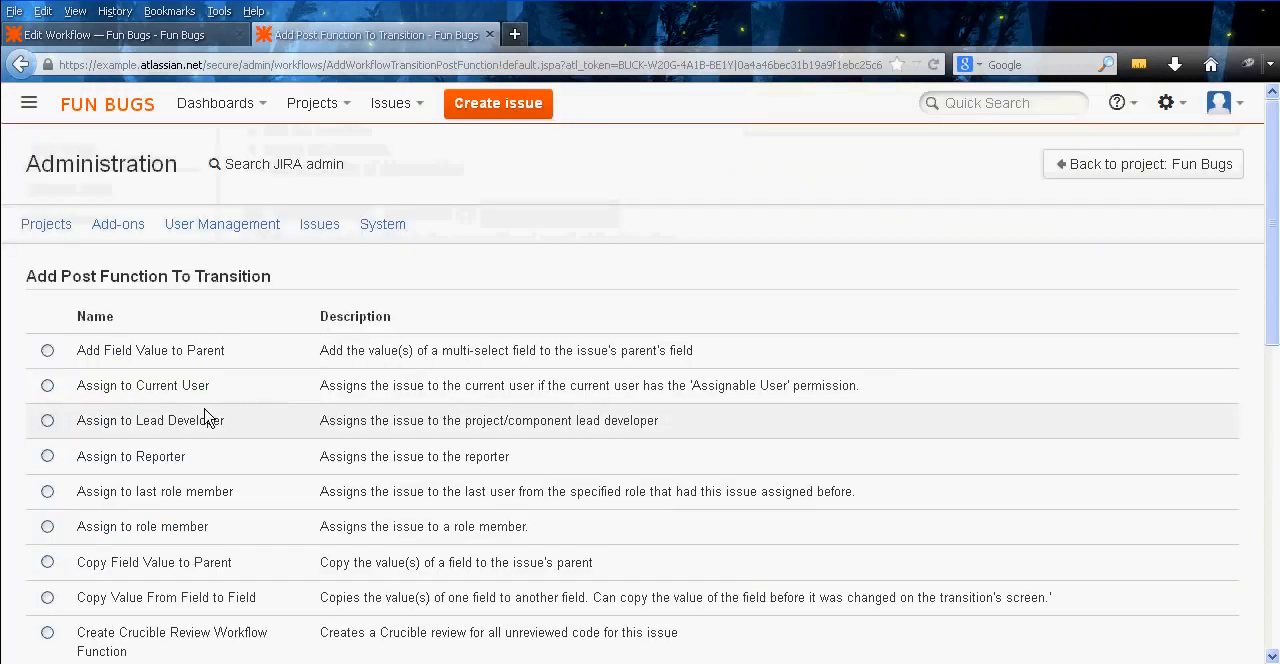
{"action": "left_click", "coordinate": [80, 466]}
{"action": "scroll", "coordinate": [10, 420], "scroll_direction": "down", "scroll_amount": 14}
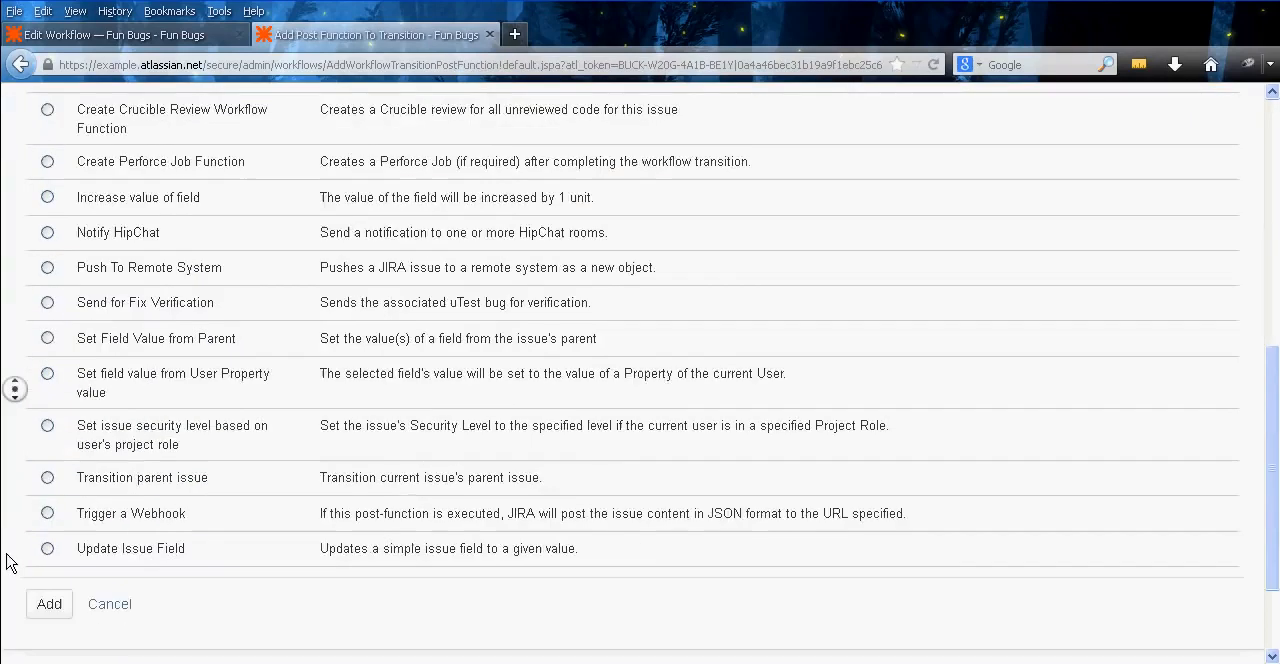
{"action": "left_click", "coordinate": [49, 482]}
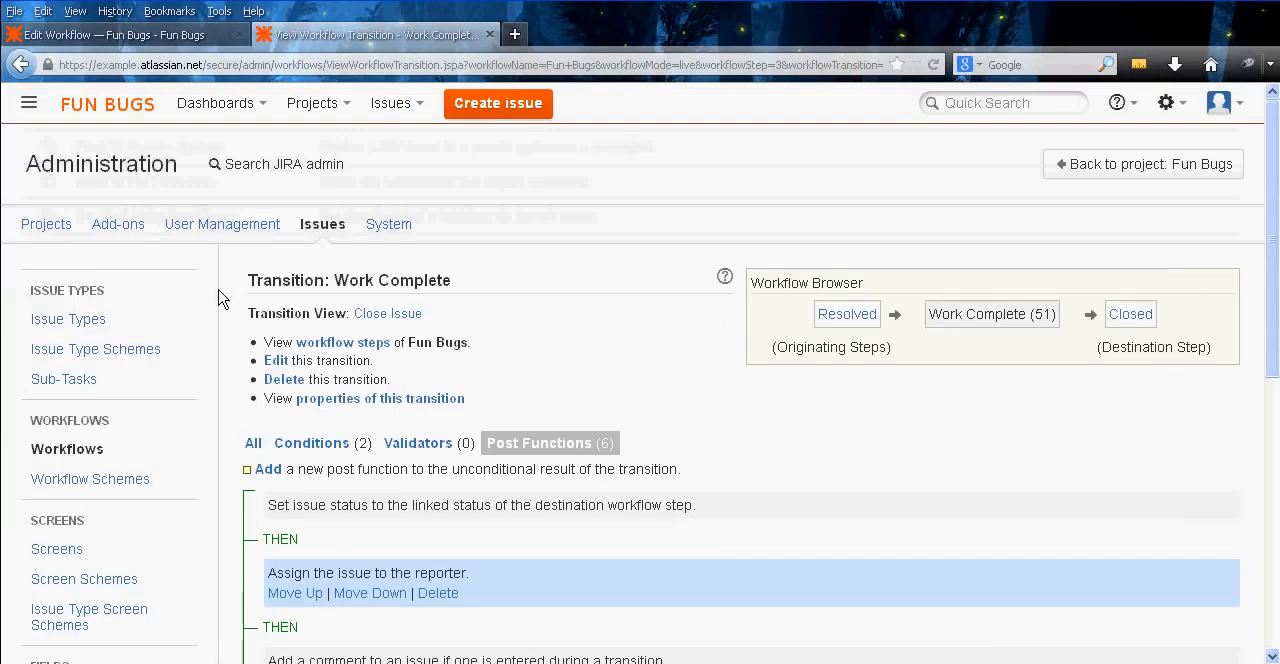
{"action": "middle_click", "coordinate": [355, 38]}
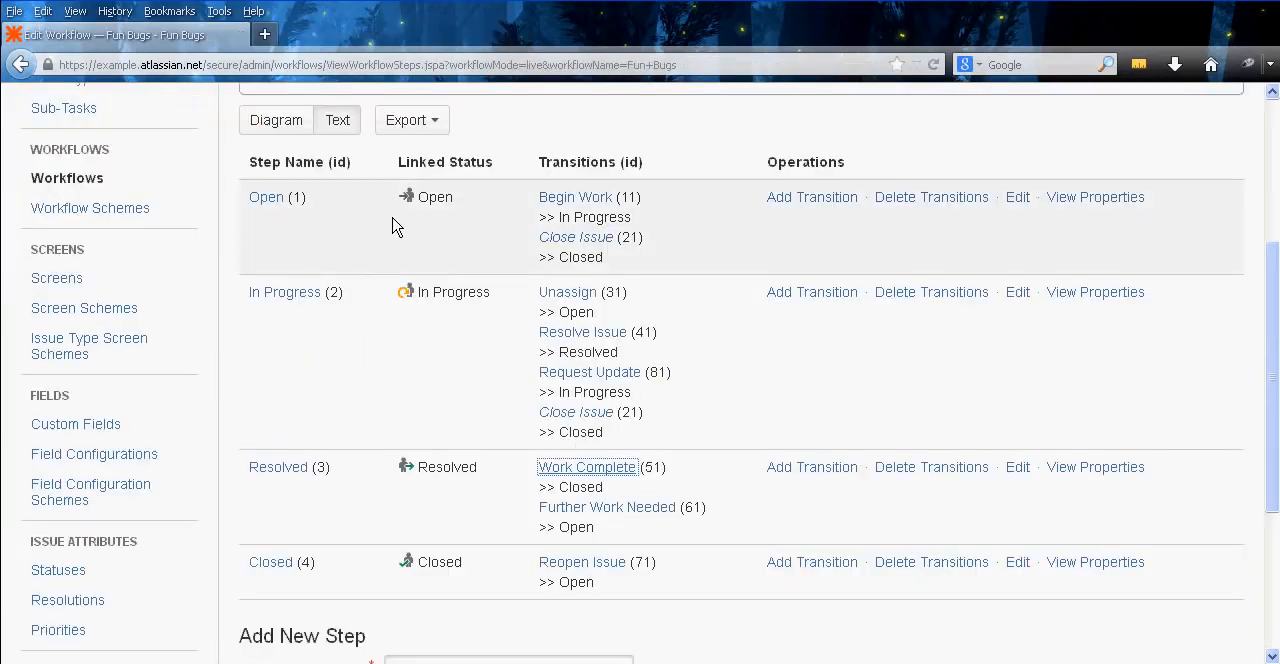
{"action": "left_click", "coordinate": [577, 349]}
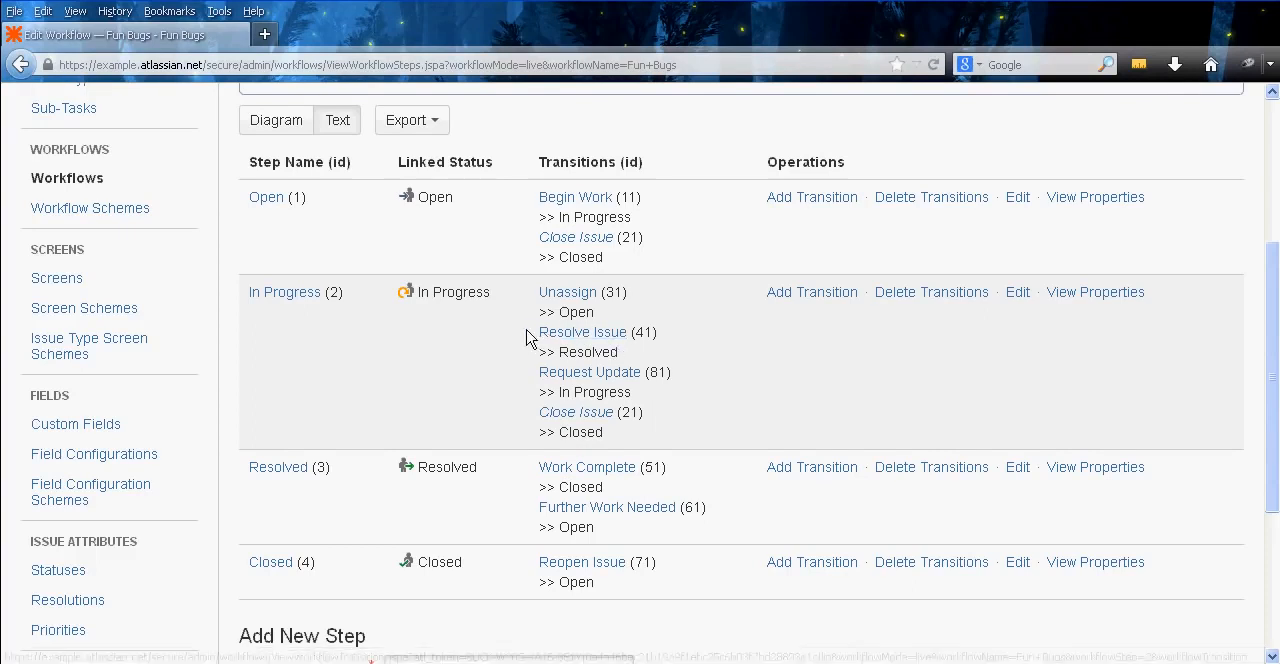
{"action": "left_click_drag", "start_coordinate": [527, 331], "coordinate": [644, 334]}
{"action": "left_click", "coordinate": [644, 336]}
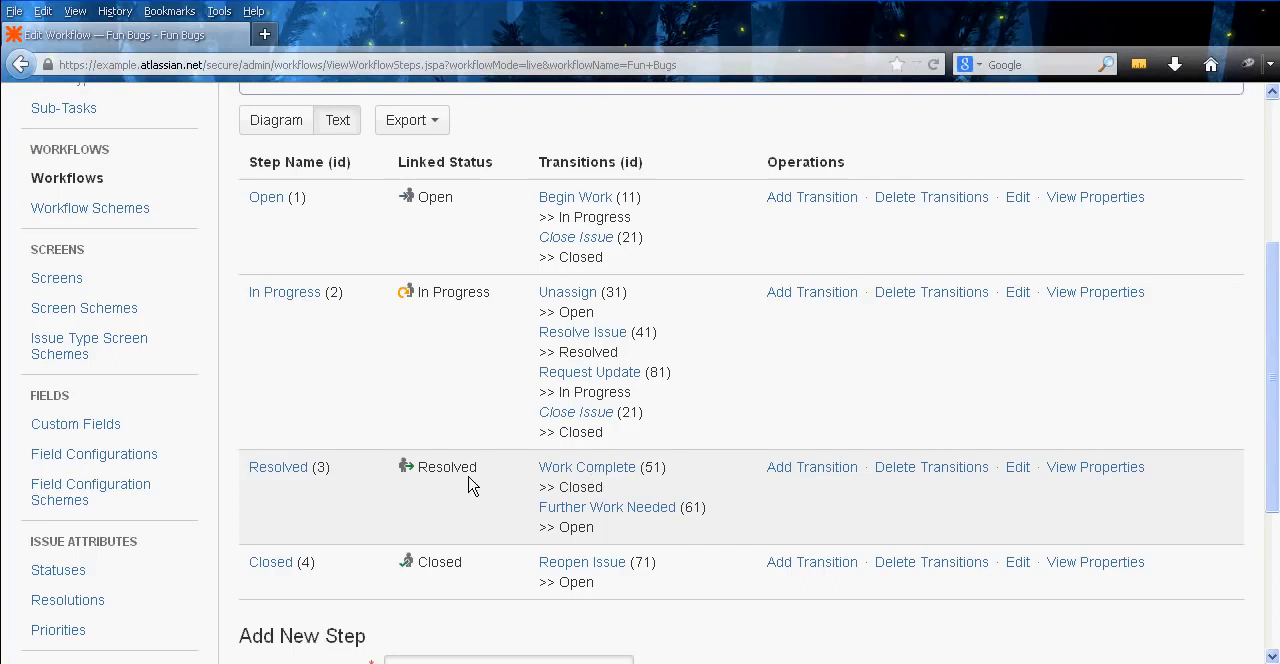
{"action": "right_click", "coordinate": [614, 508]}
{"action": "left_click", "coordinate": [541, 527]}
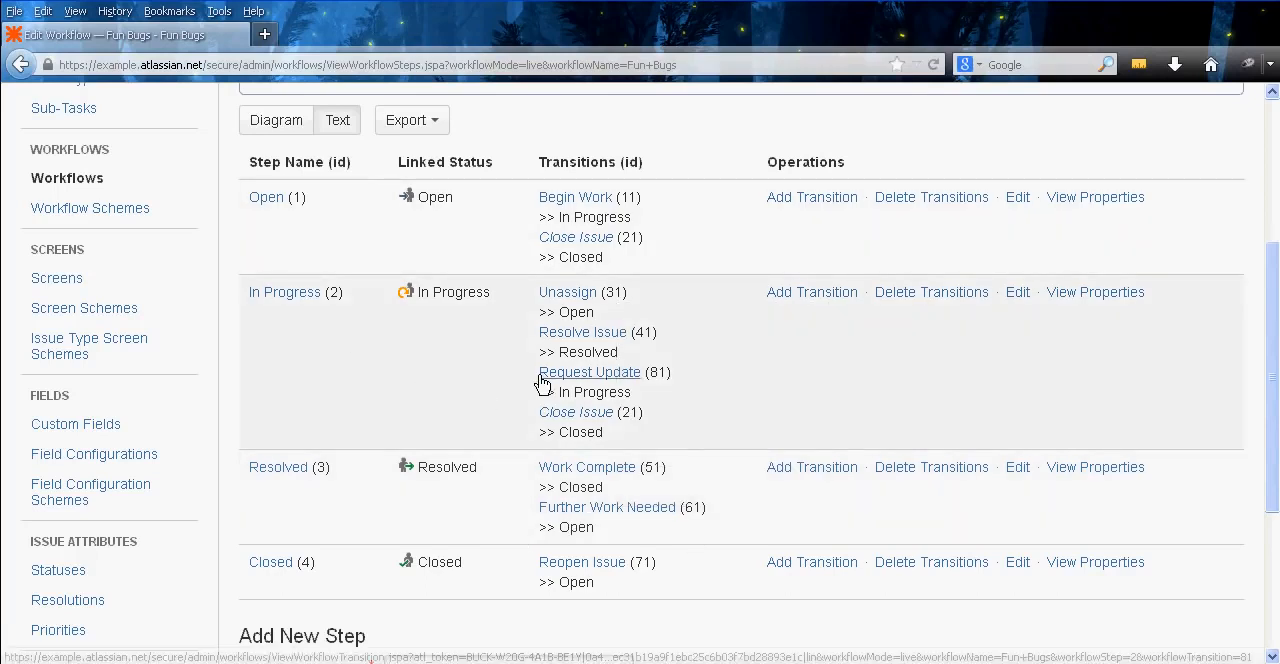
Open the In Progress step's Resolve Issue transition in a new tab and switch to it
{"action": "right_click", "coordinate": [598, 333]}
{"action": "left_click", "coordinate": [662, 343]}
{"action": "left_click", "coordinate": [344, 30]}
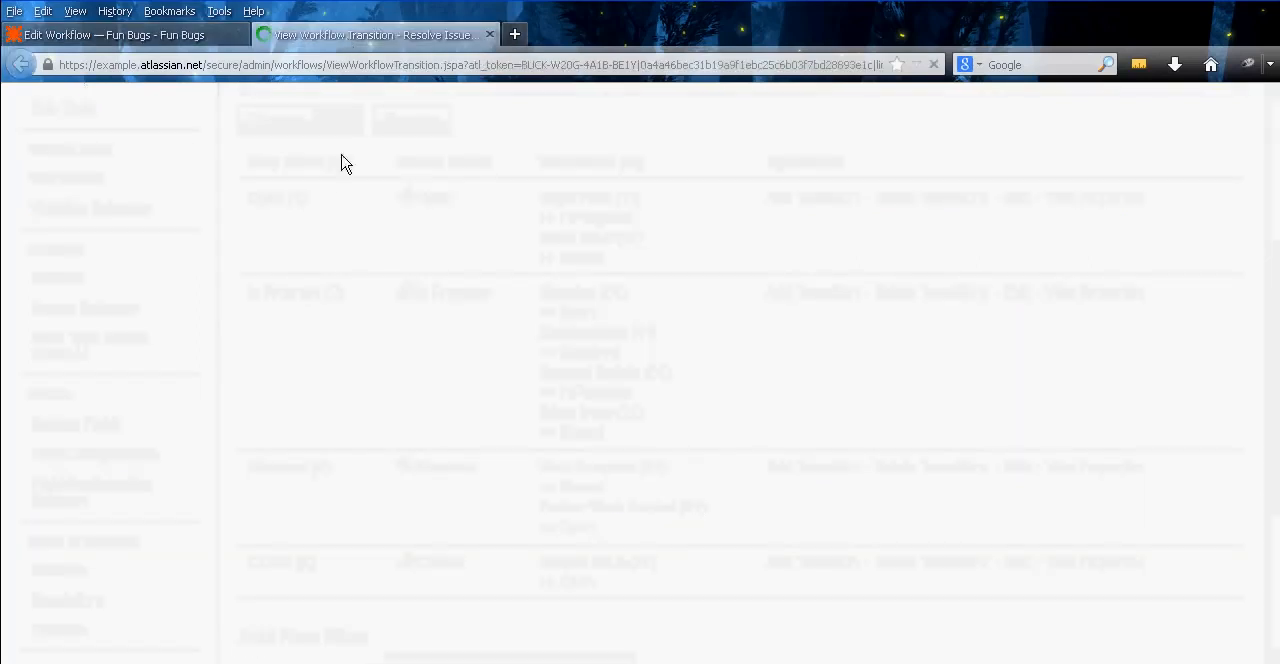
Add an Assign to Reporter post function to the Resolve Issue transition and close its page
{"action": "scroll", "coordinate": [275, 363], "scroll_direction": "down", "scroll_amount": 2}
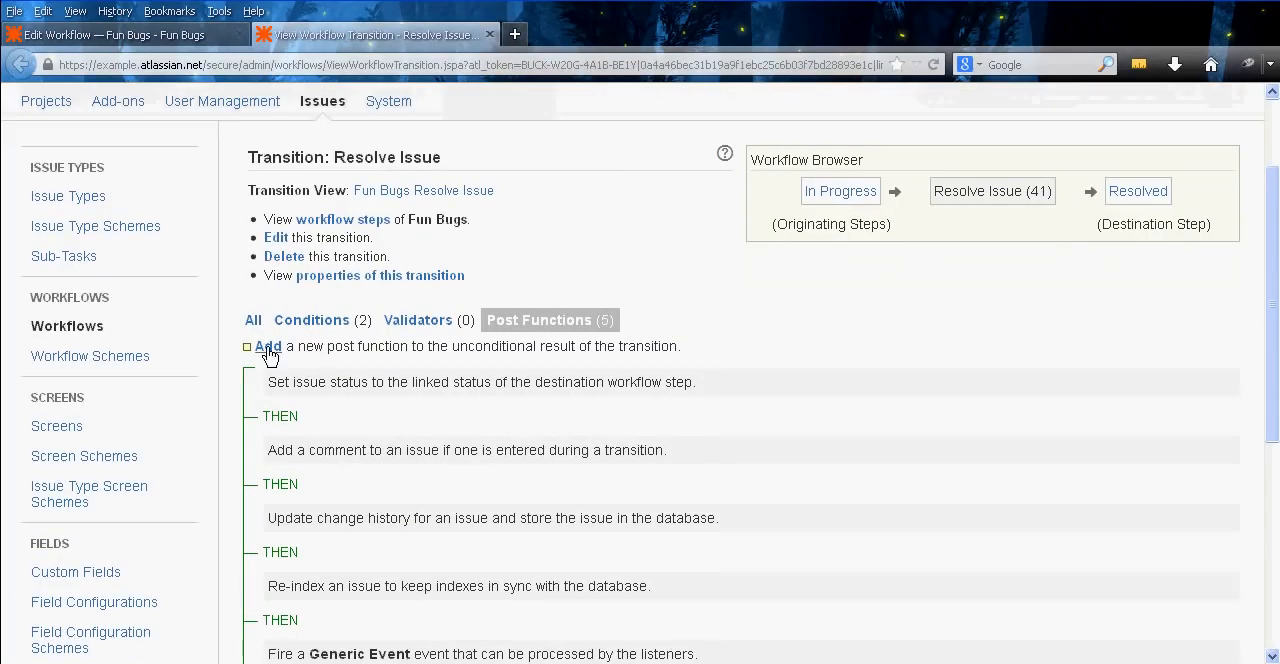
{"action": "left_click", "coordinate": [268, 347]}
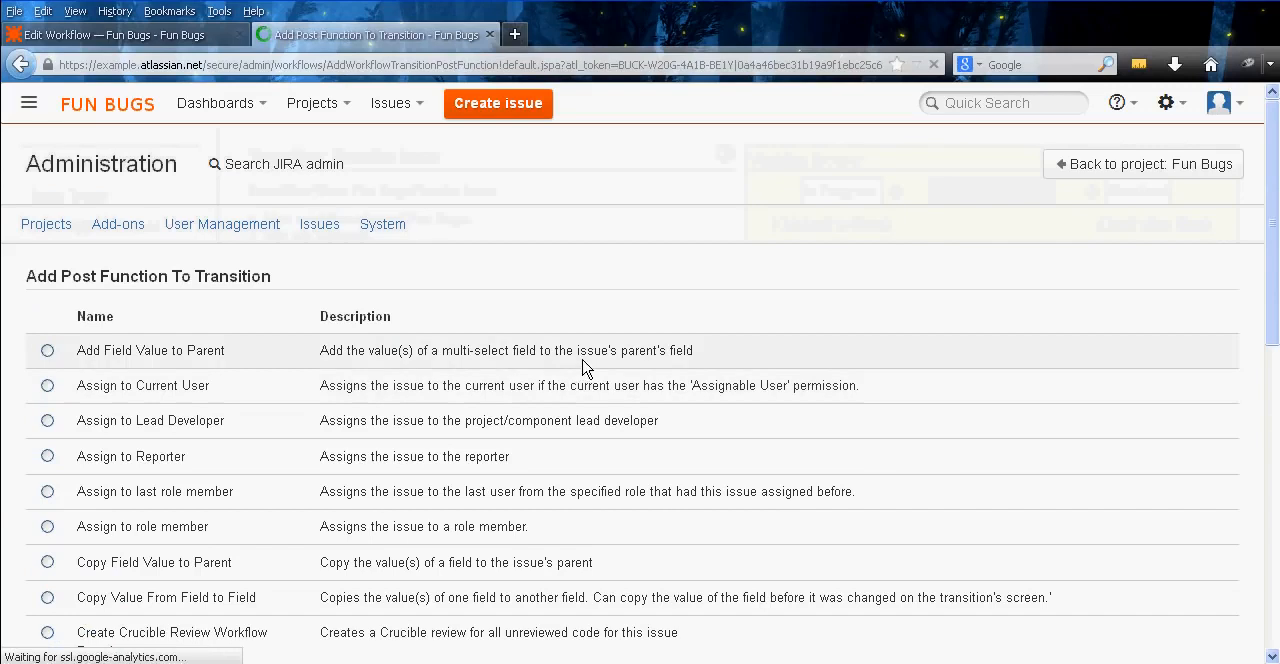
{"action": "left_click", "coordinate": [178, 456]}
{"action": "scroll", "coordinate": [42, 548], "scroll_direction": "down", "scroll_amount": 7}
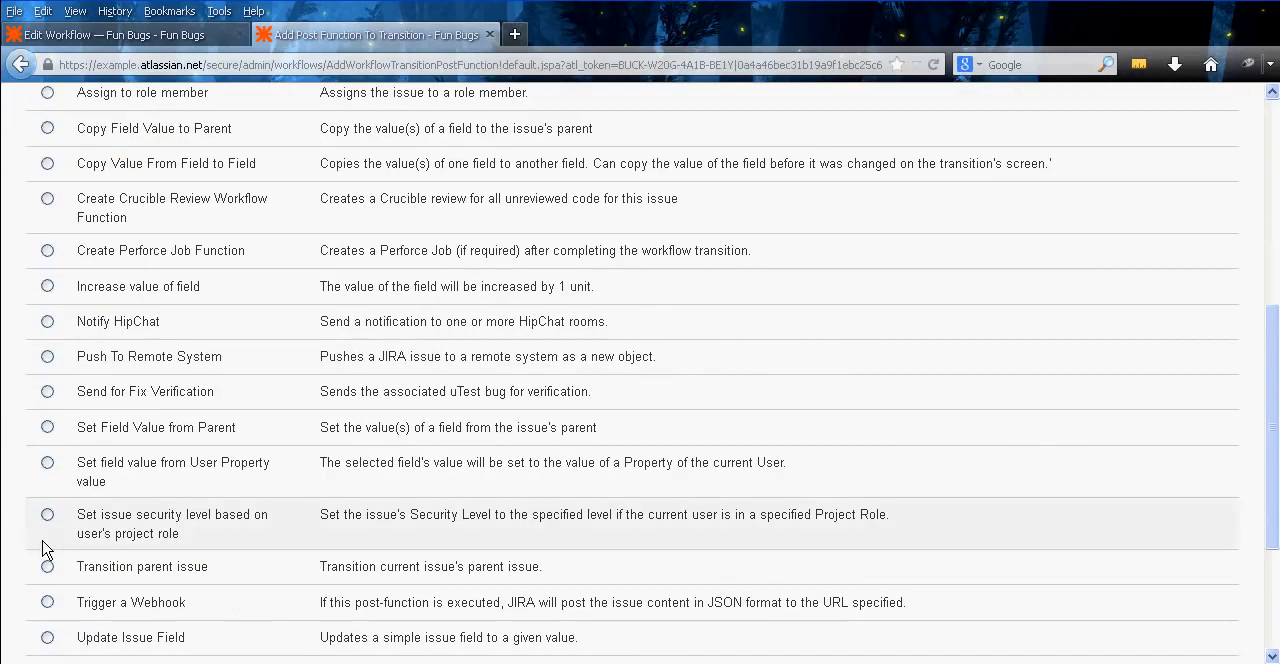
{"action": "scroll", "coordinate": [15, 440], "scroll_direction": "down", "scroll_amount": 3}
{"action": "left_click", "coordinate": [49, 483]}
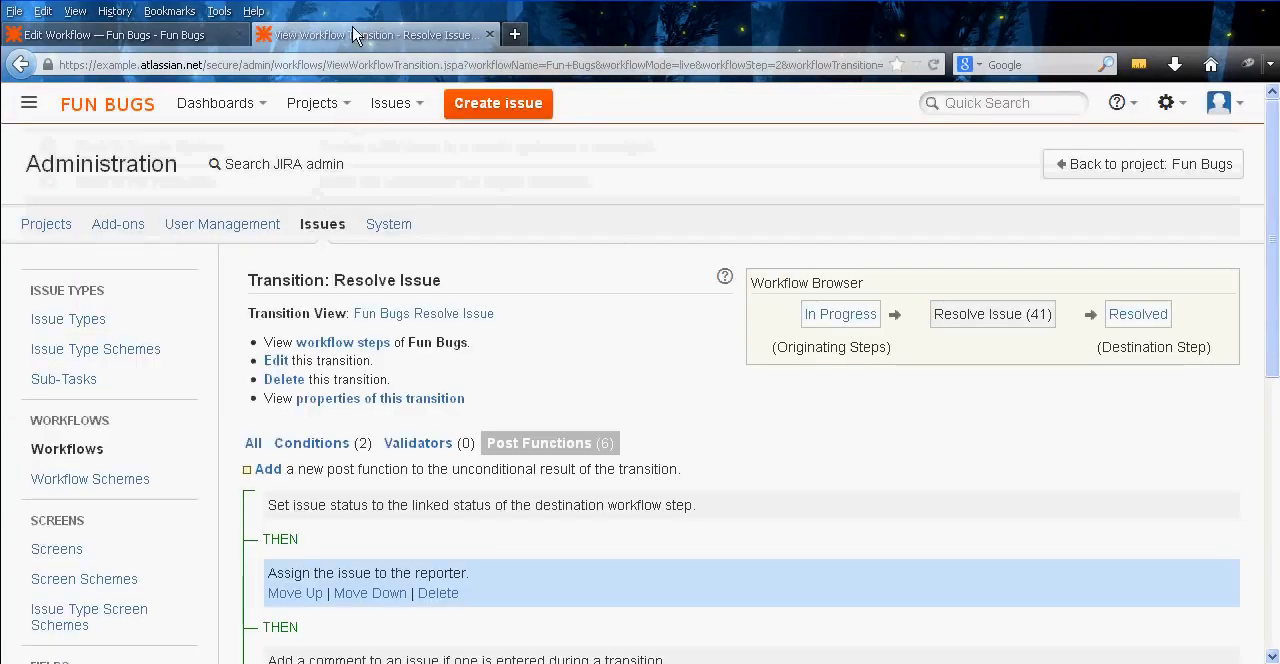
{"action": "middle_click", "coordinate": [355, 35]}
Open the Resolved step's Further Work Needed transition in a new tab and switch to it
{"action": "middle_click", "coordinate": [504, 364]}
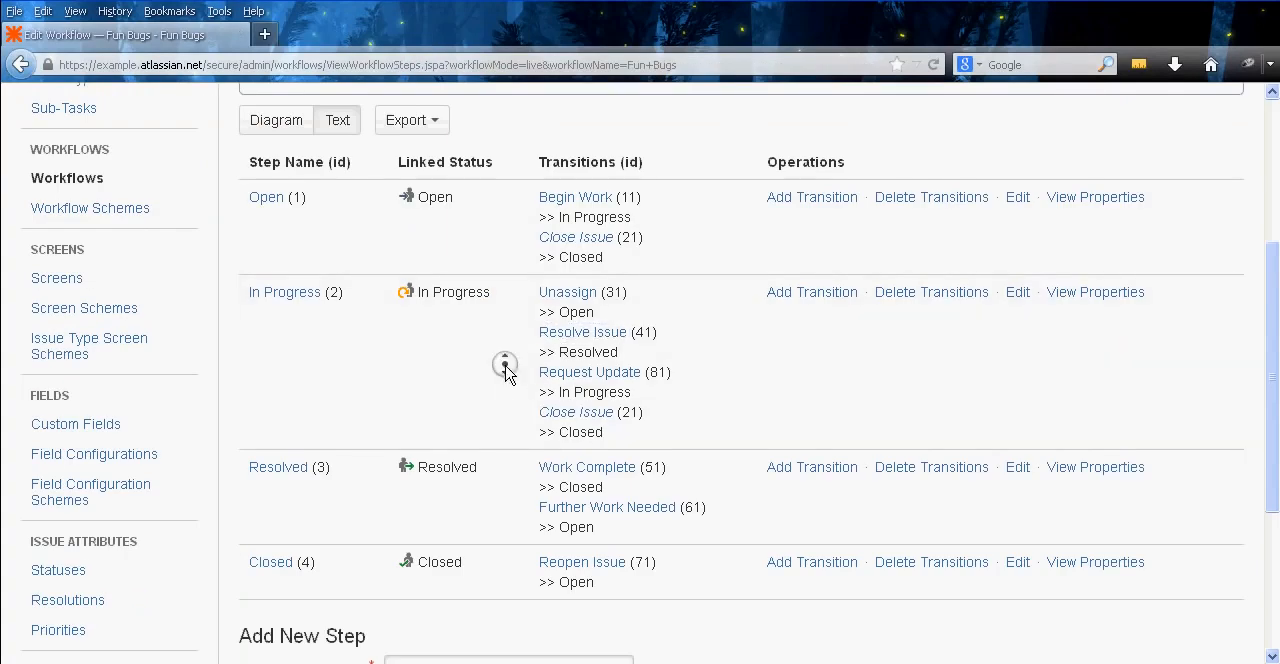
{"action": "middle_click", "coordinate": [503, 393]}
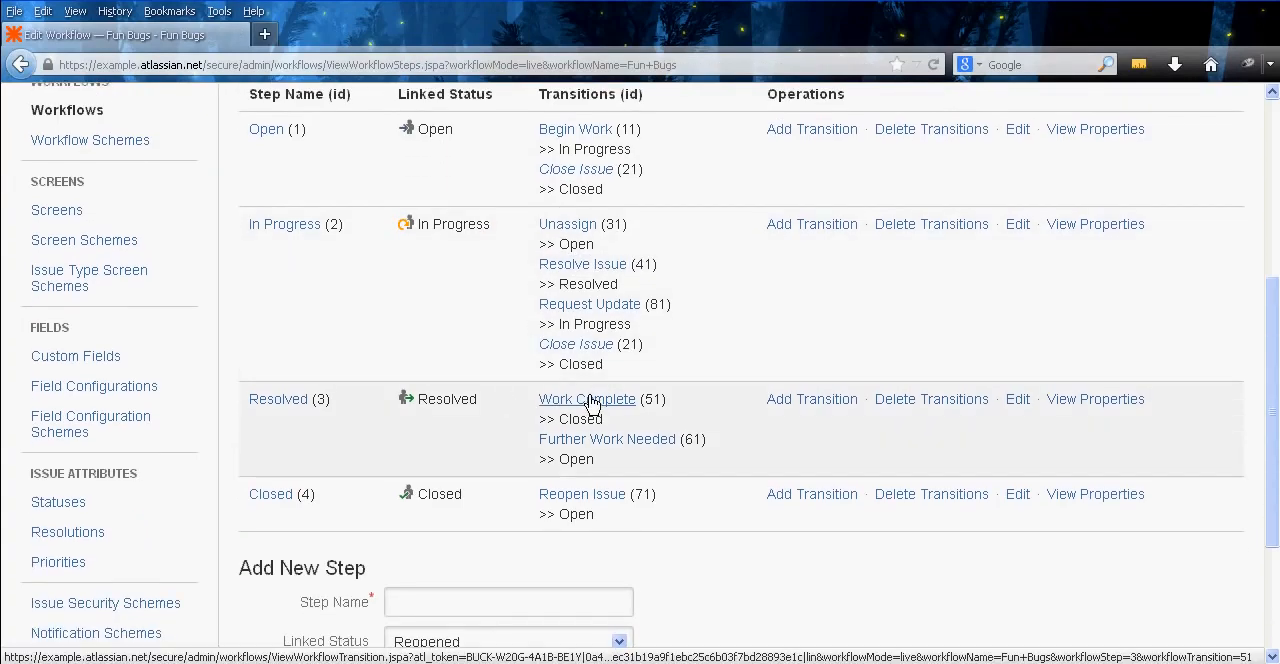
{"action": "right_click", "coordinate": [607, 441]}
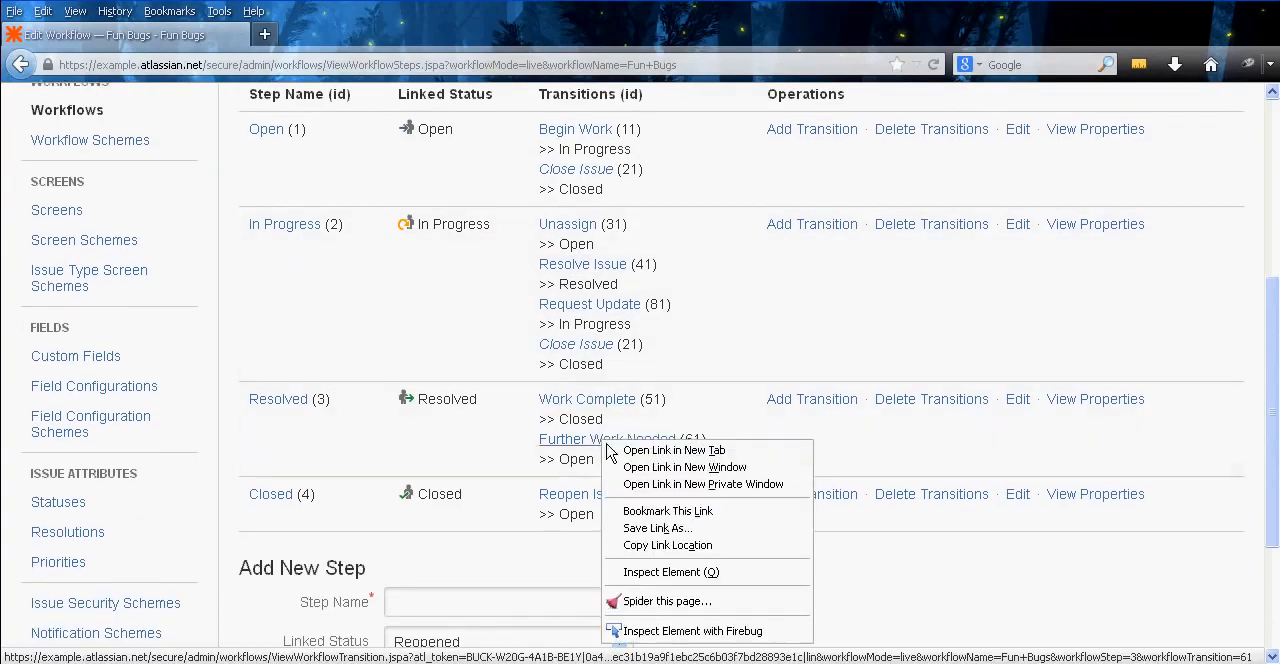
{"action": "left_click", "coordinate": [674, 451]}
{"action": "left_click", "coordinate": [335, 35]}
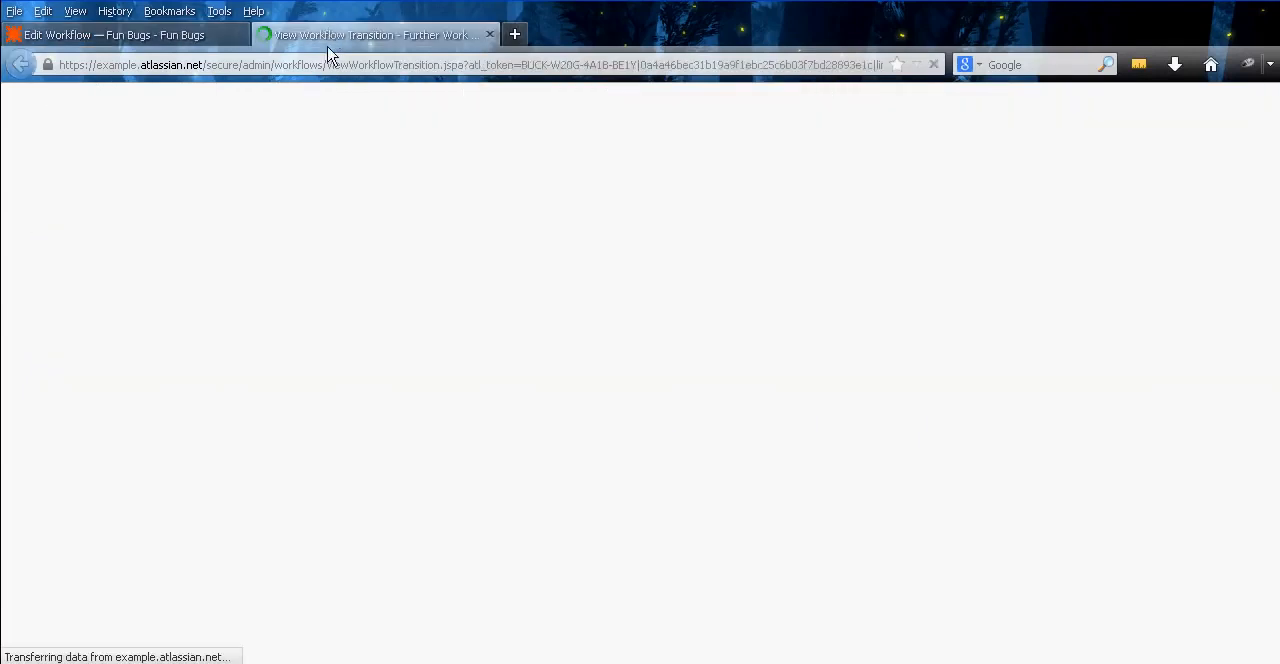
{"action": "scroll", "coordinate": [649, 354], "scroll_direction": "down", "scroll_amount": 4}
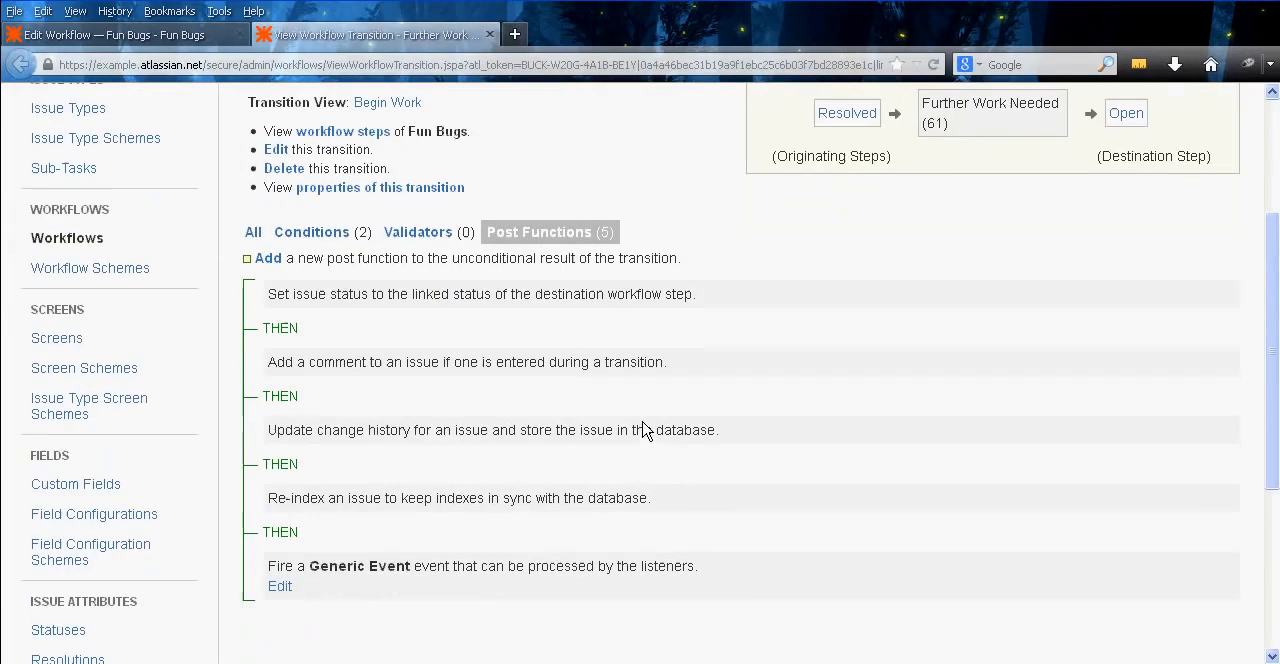
{"action": "left_click", "coordinate": [269, 261]}
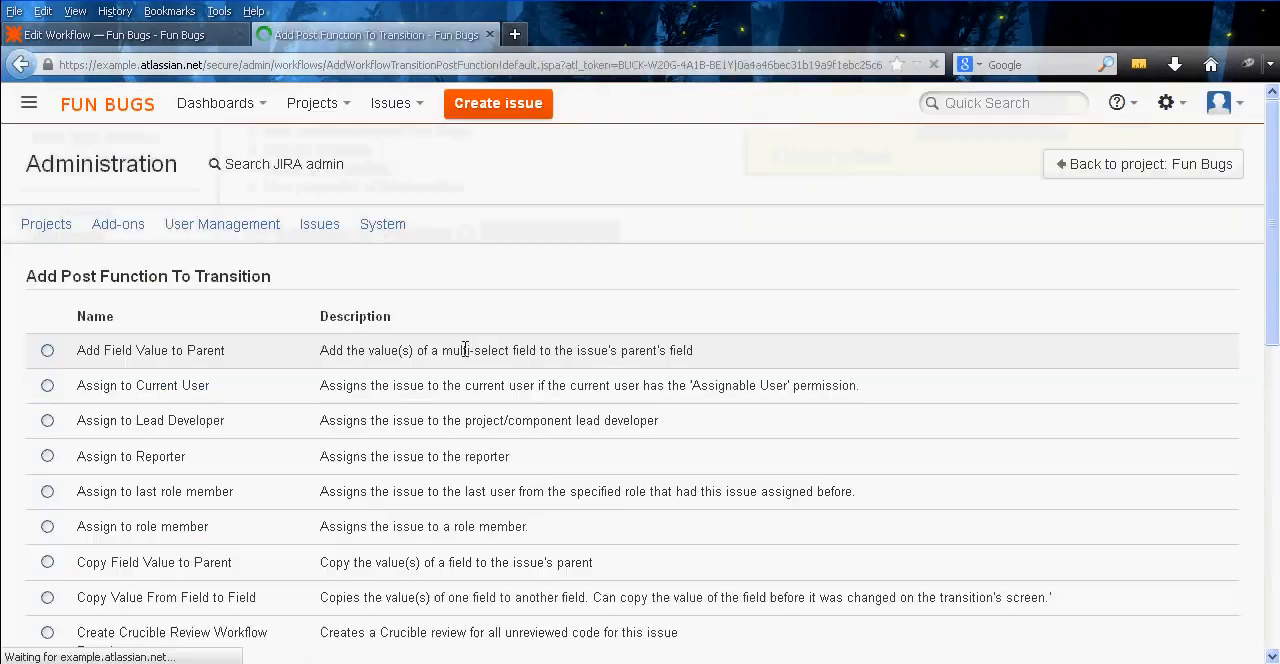
{"action": "middle_click", "coordinate": [253, 321]}
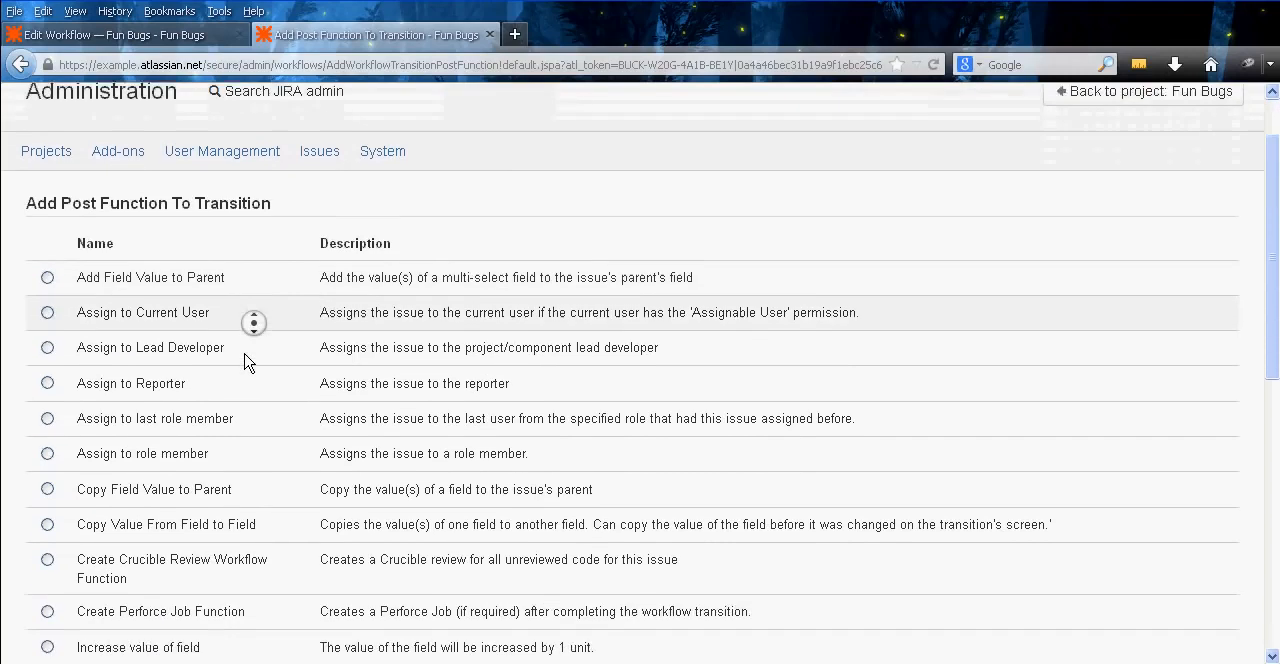
{"action": "middle_click", "coordinate": [243, 349]}
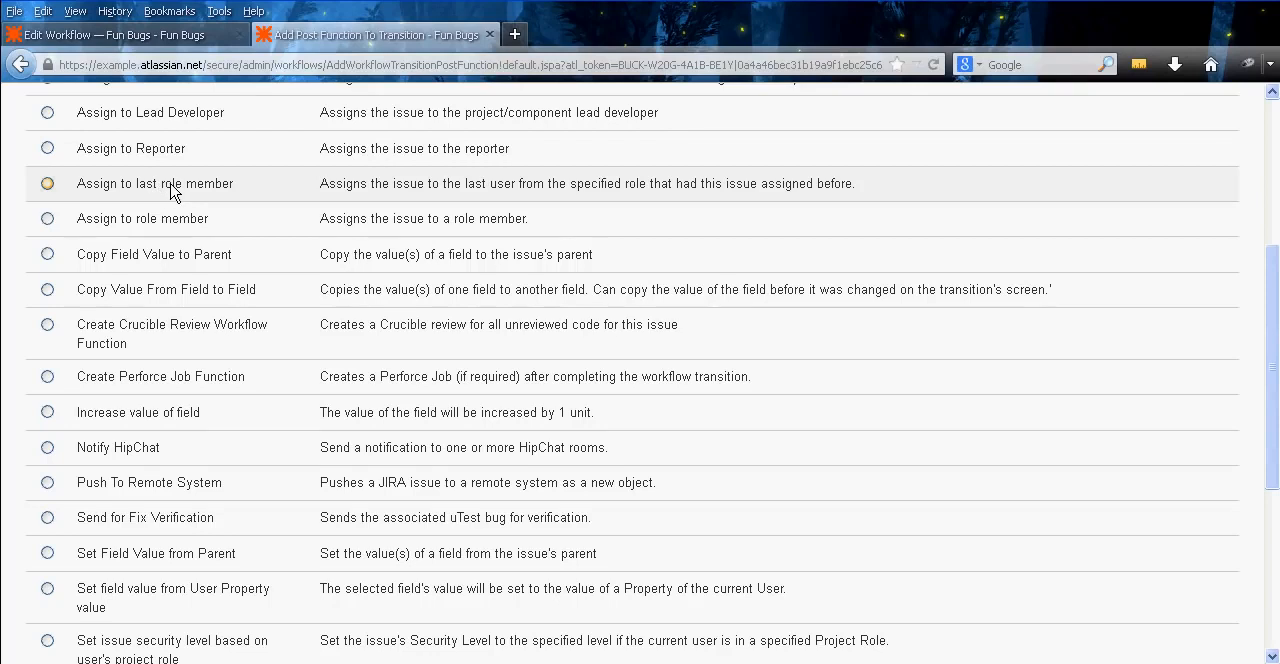
{"action": "left_click", "coordinate": [167, 186]}
{"action": "middle_click", "coordinate": [15, 255]}
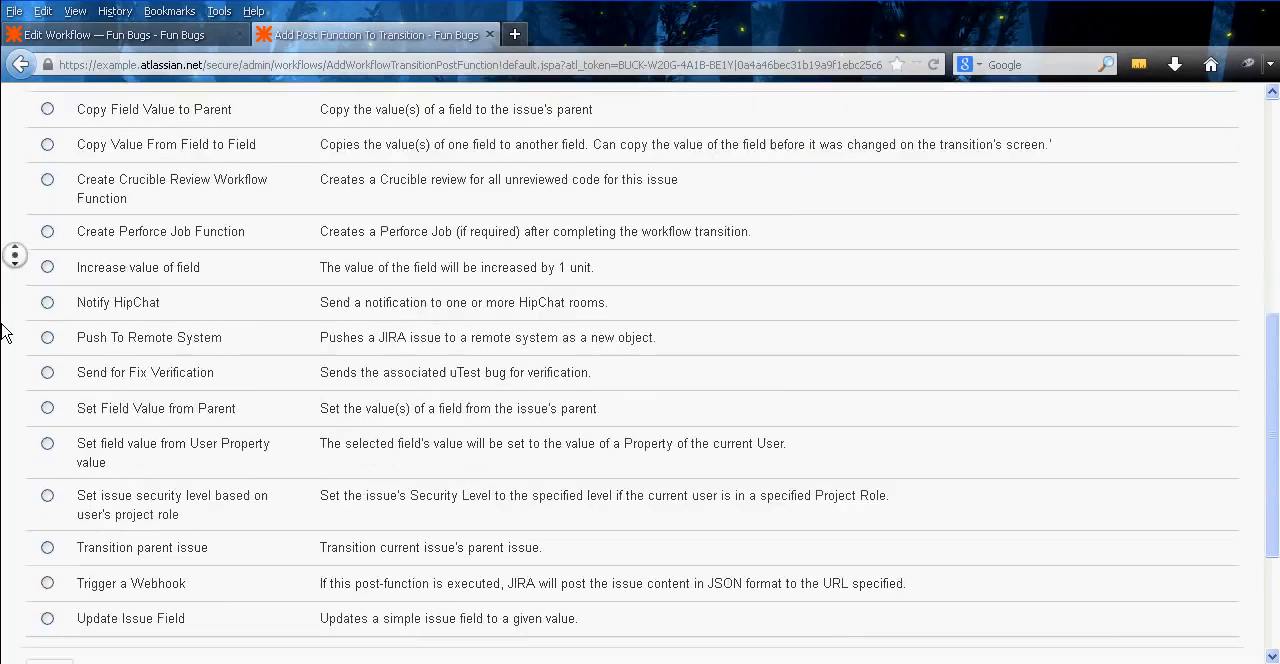
{"action": "left_click", "coordinate": [40, 534]}
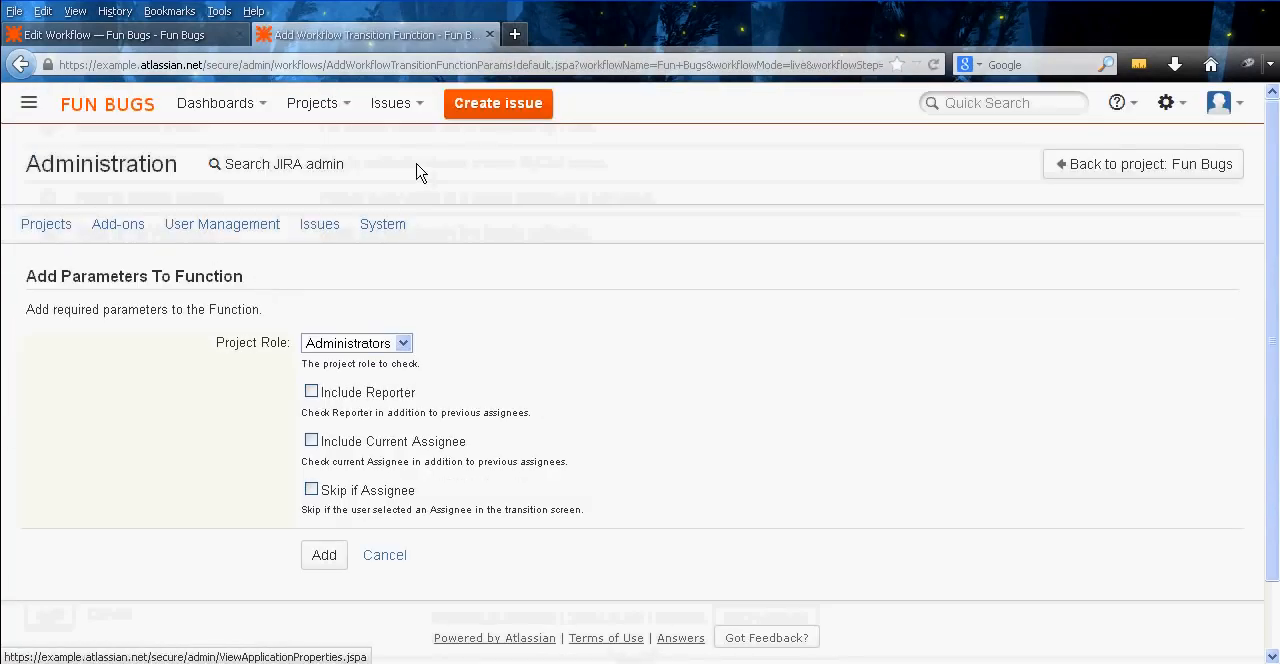
{"action": "left_click", "coordinate": [391, 344]}
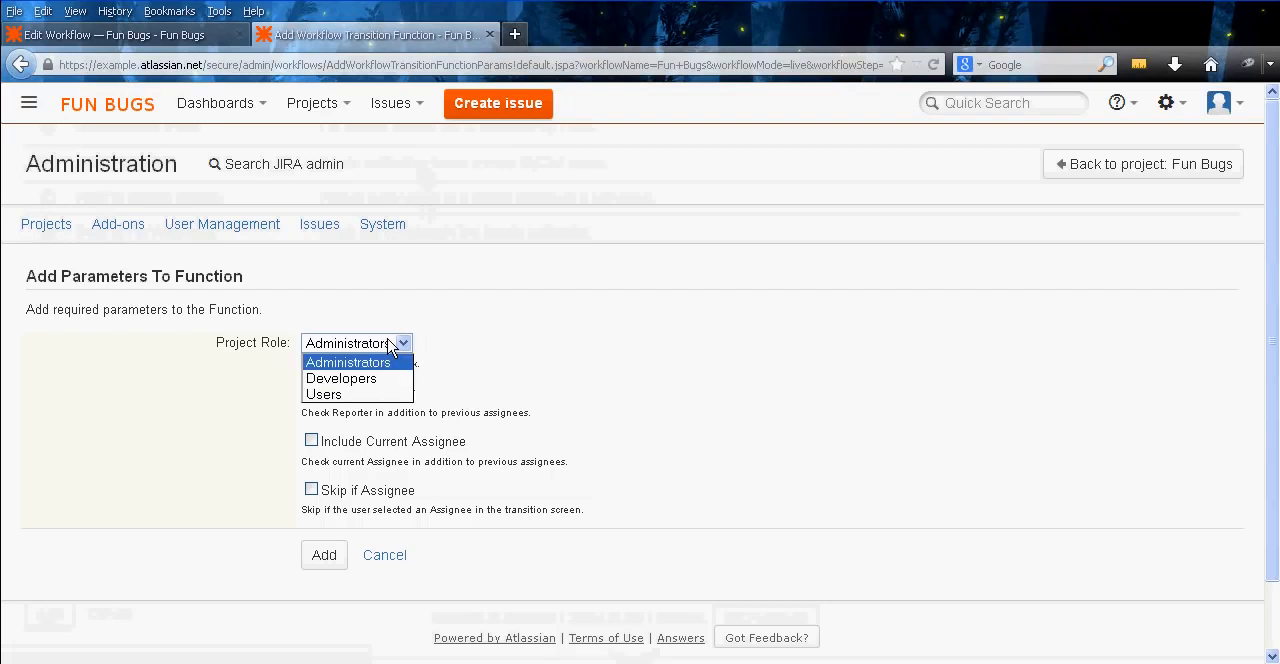
{"action": "left_click", "coordinate": [391, 346]}
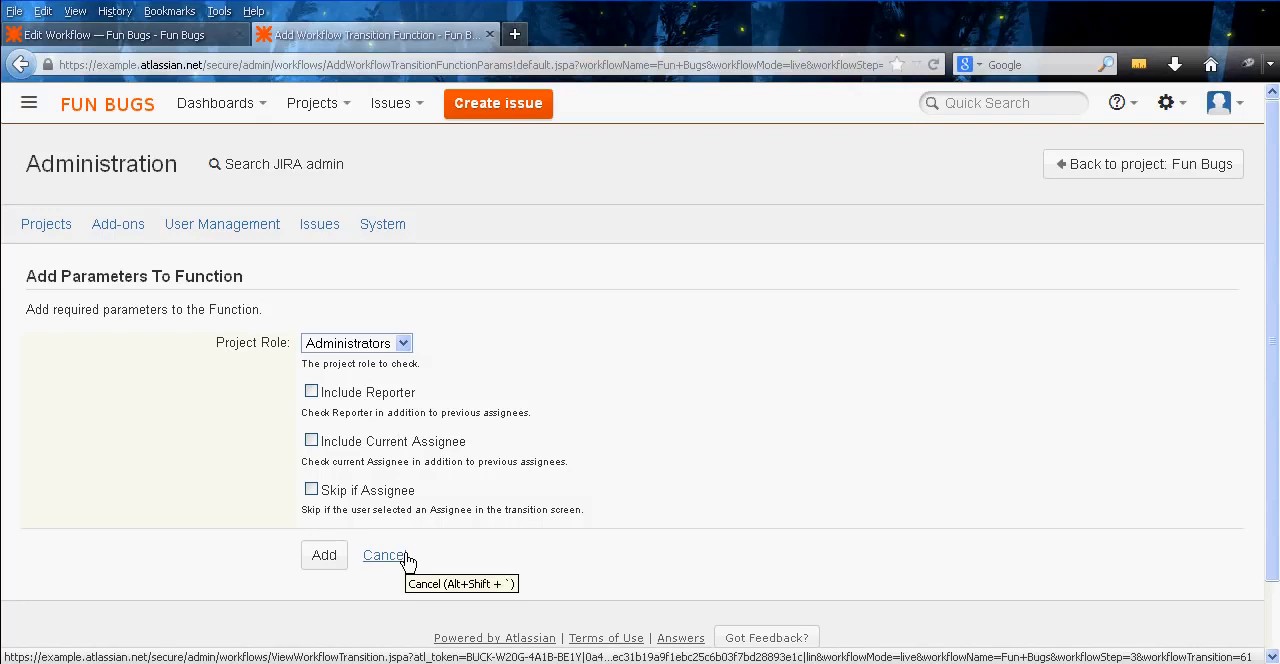
{"action": "left_click", "coordinate": [403, 343]}
{"action": "left_click", "coordinate": [403, 345]}
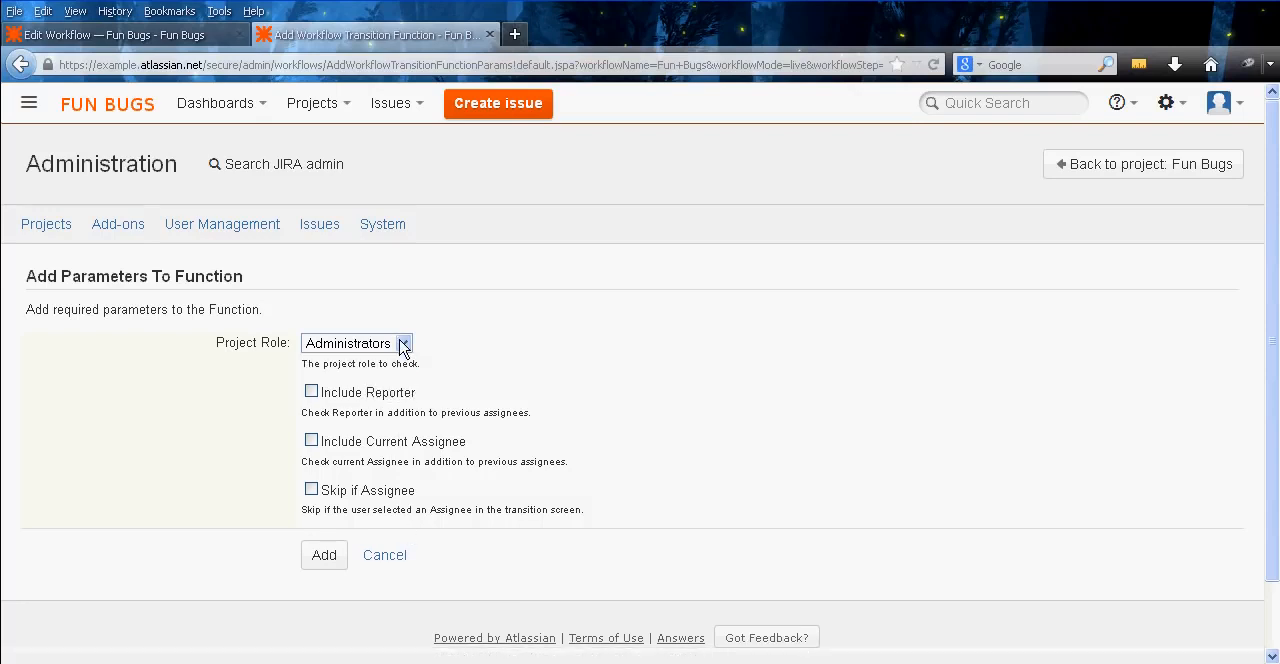
{"action": "left_click", "coordinate": [403, 345]}
{"action": "left_click", "coordinate": [385, 396]}
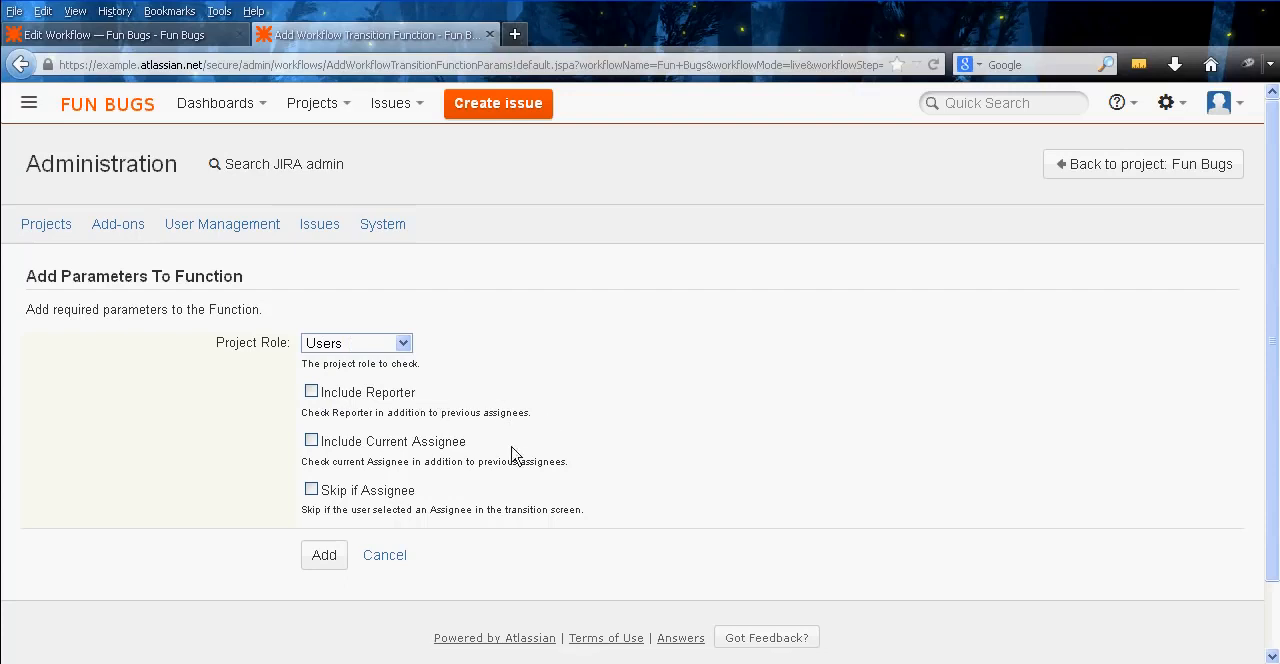
{"action": "left_click", "coordinate": [399, 564]}
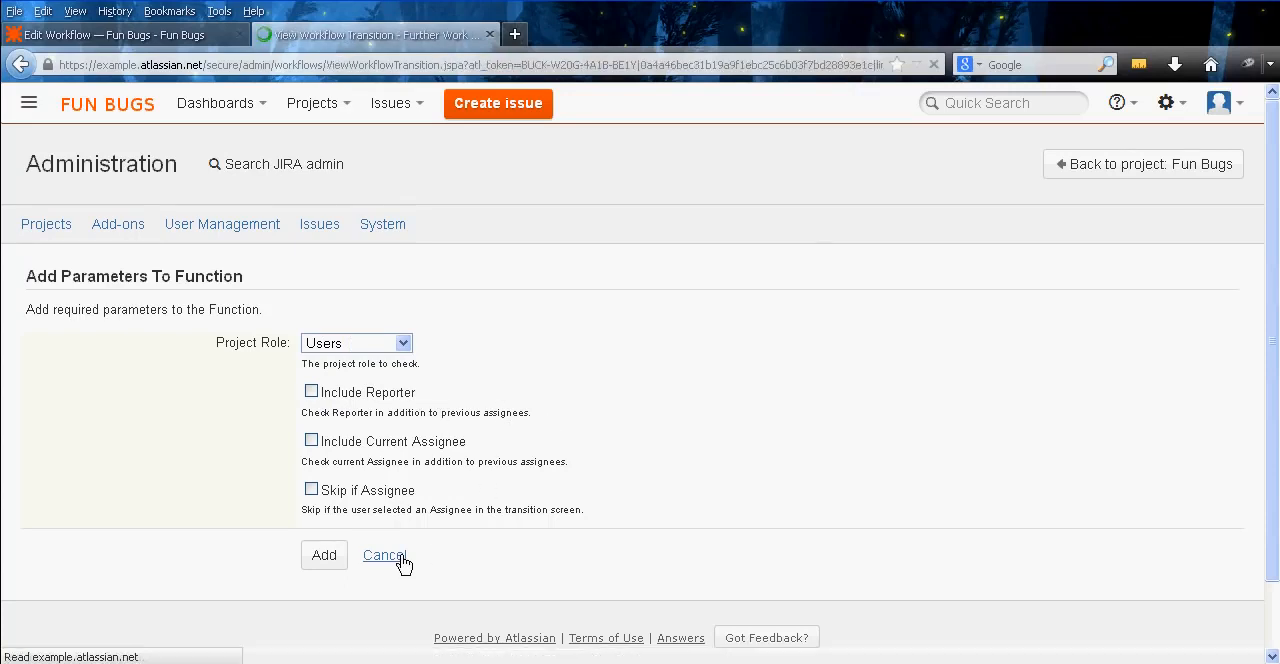
Start adding an Assign to last role member post function to the Further Work Needed transition
{"action": "scroll", "coordinate": [475, 500], "scroll_direction": "down", "scroll_amount": 4}
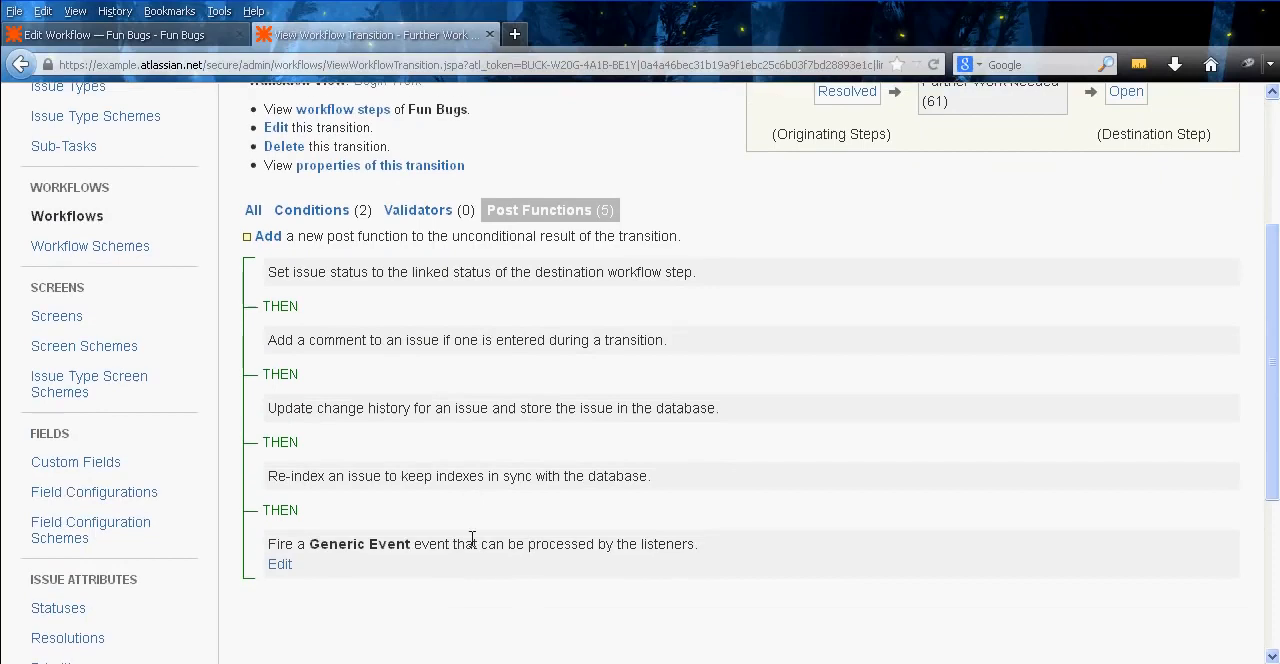
{"action": "left_click", "coordinate": [276, 238]}
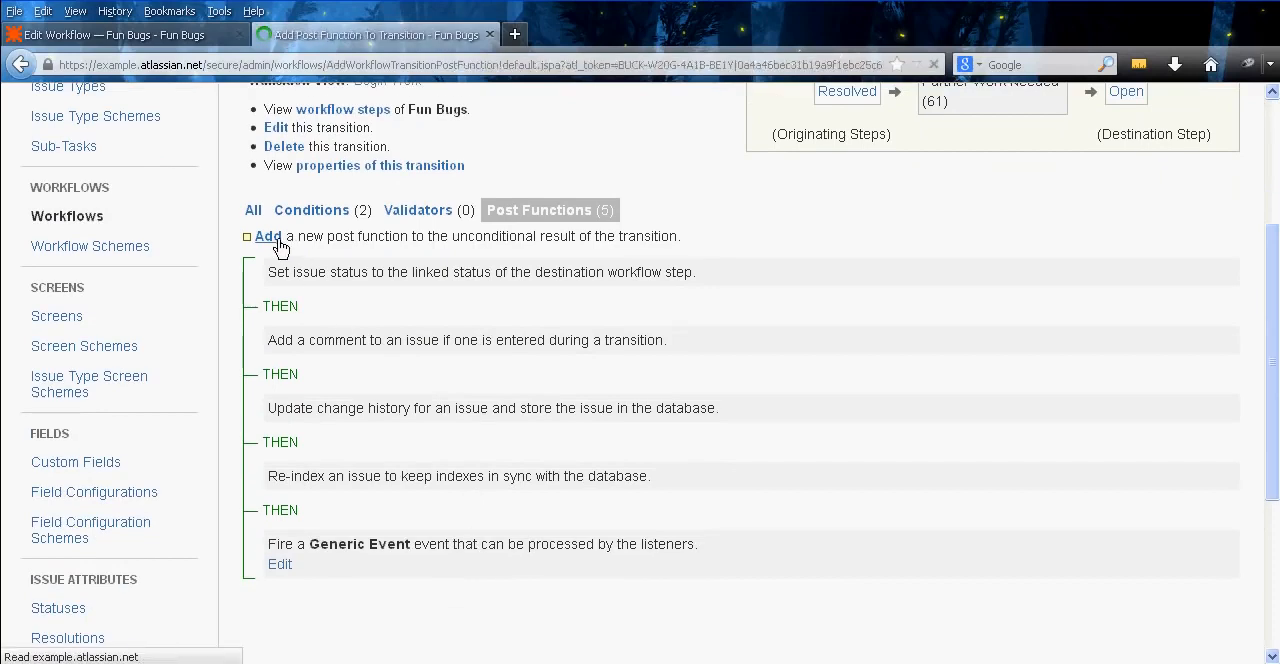
{"action": "middle_click", "coordinate": [283, 409]}
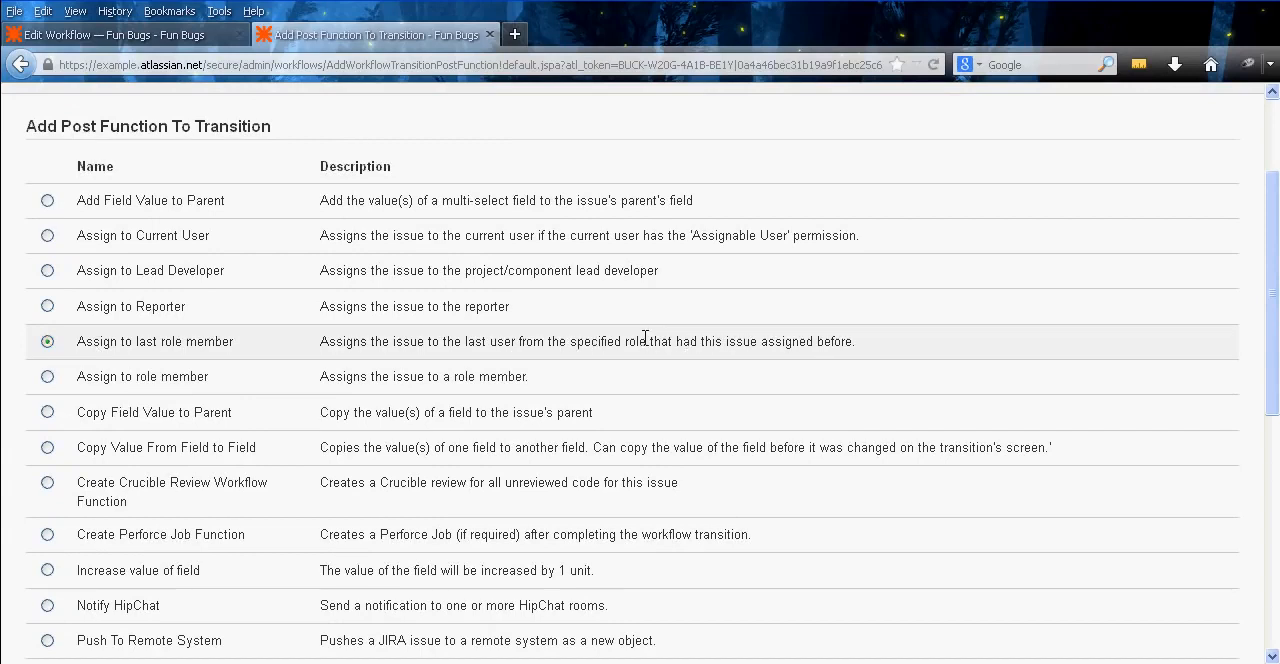
{"action": "middle_click", "coordinate": [907, 341]}
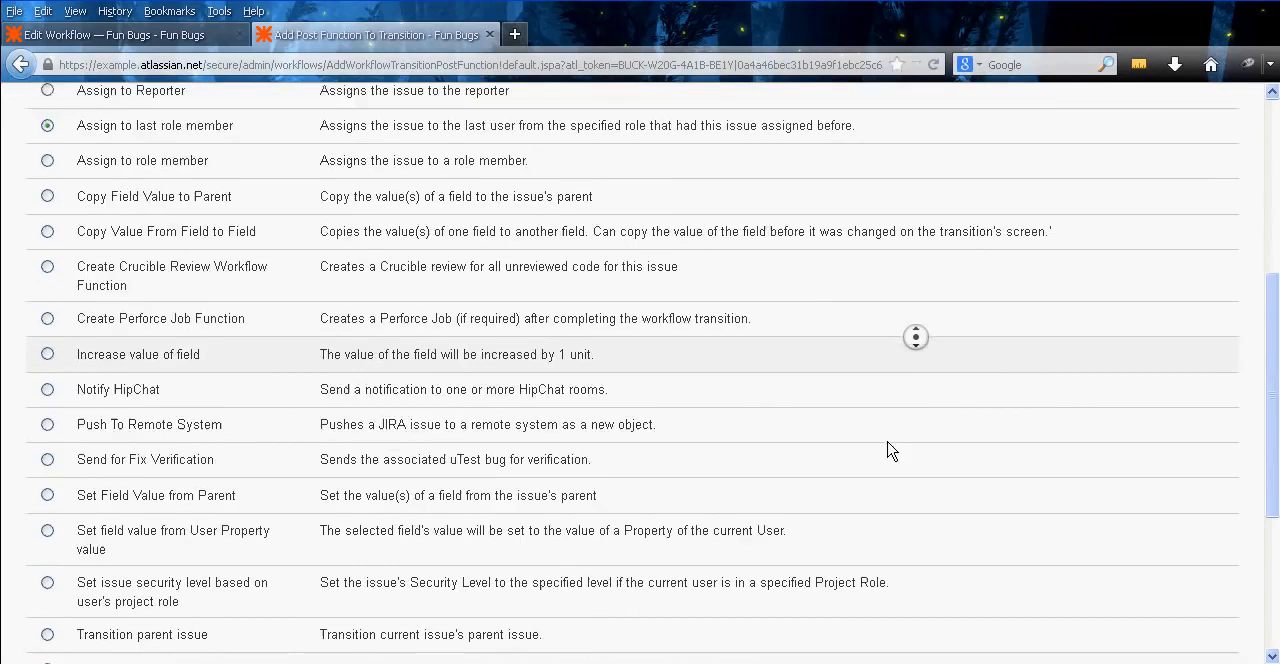
{"action": "left_click", "coordinate": [50, 580]}
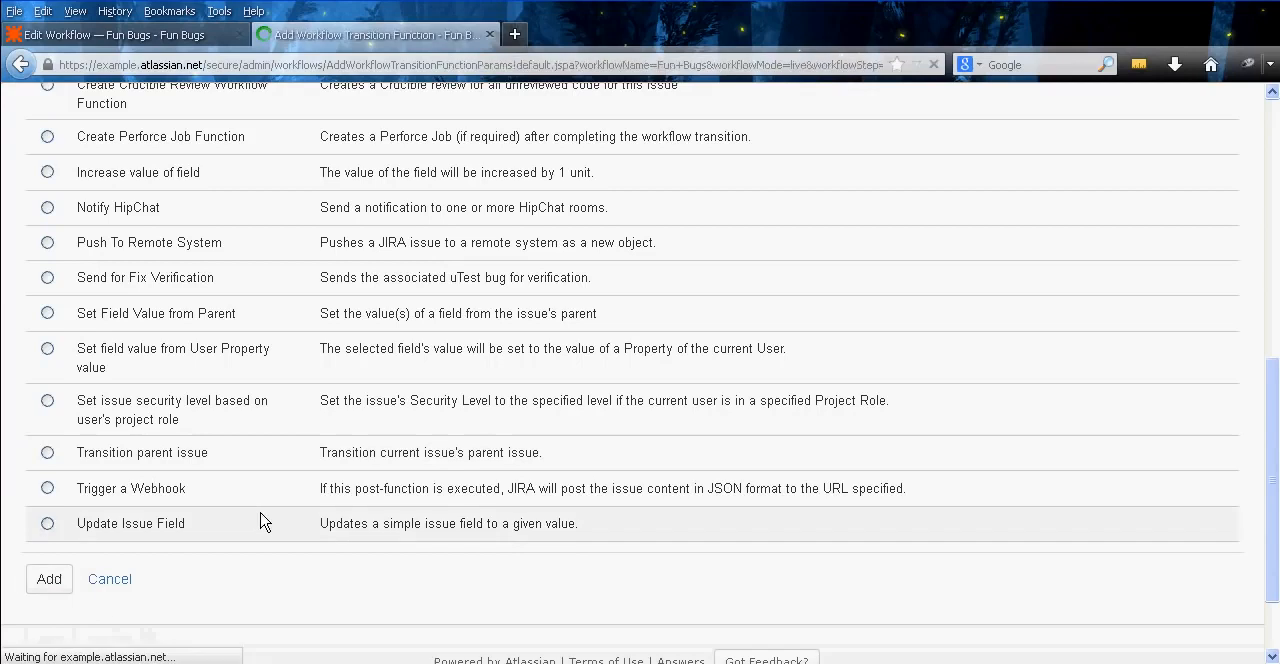
Set the post function's project role to Users, include the reporter and current assignee, and add it to the transition
{"action": "left_click", "coordinate": [372, 344]}
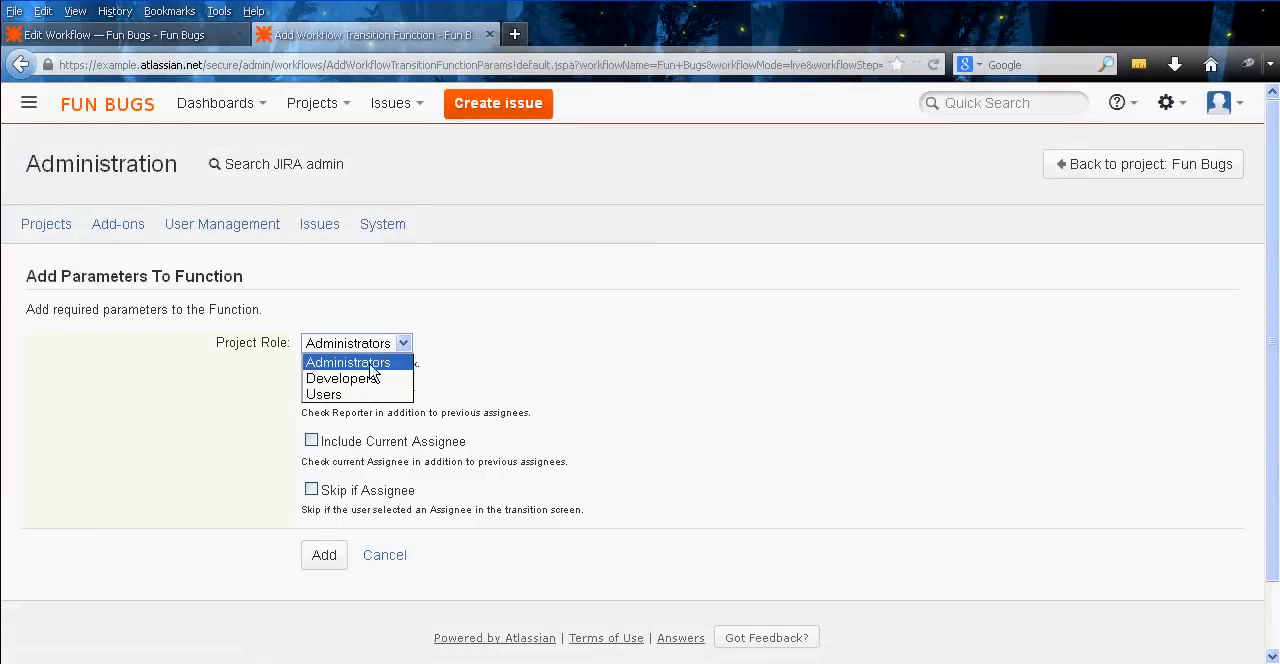
{"action": "left_click", "coordinate": [362, 393]}
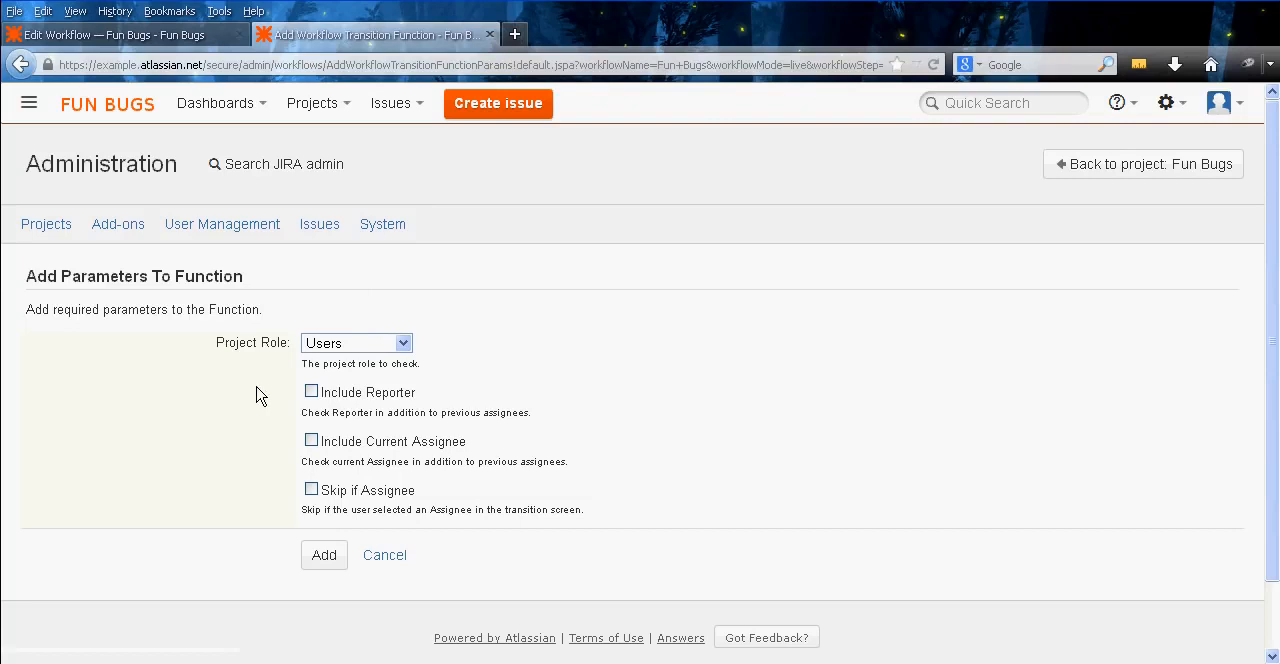
{"action": "middle_click", "coordinate": [535, 399]}
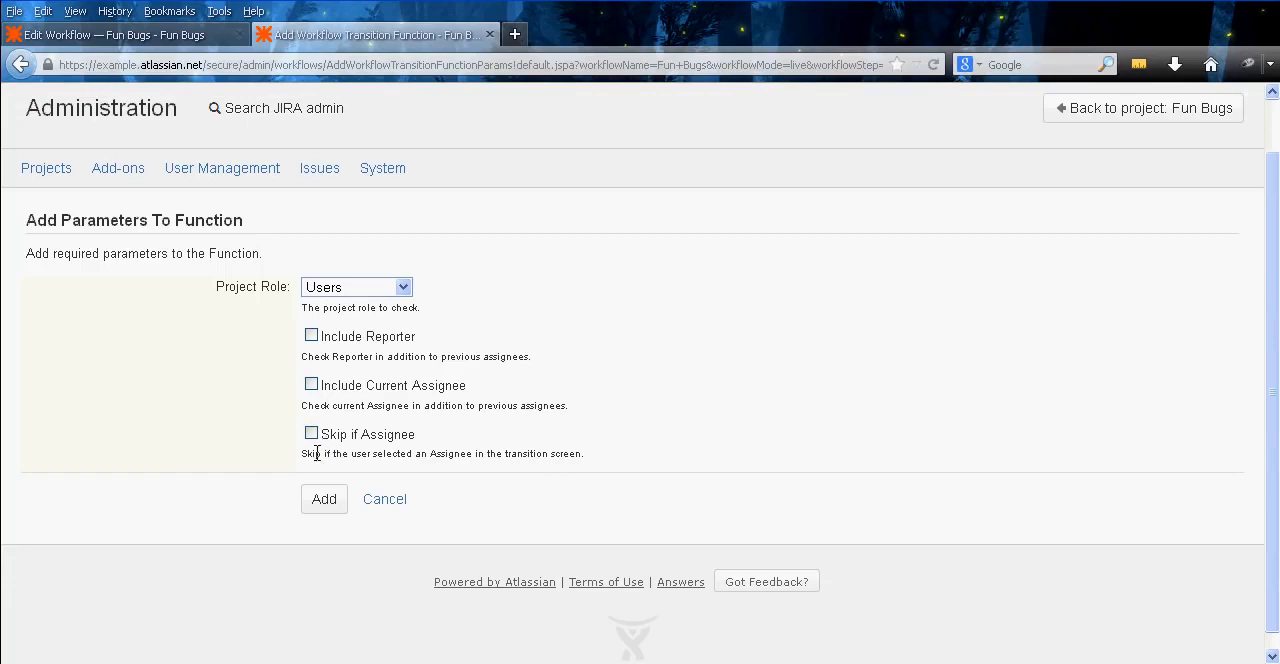
{"action": "left_click_drag", "start_coordinate": [316, 453], "coordinate": [469, 458]}
{"action": "triple_click", "coordinate": [478, 457]}
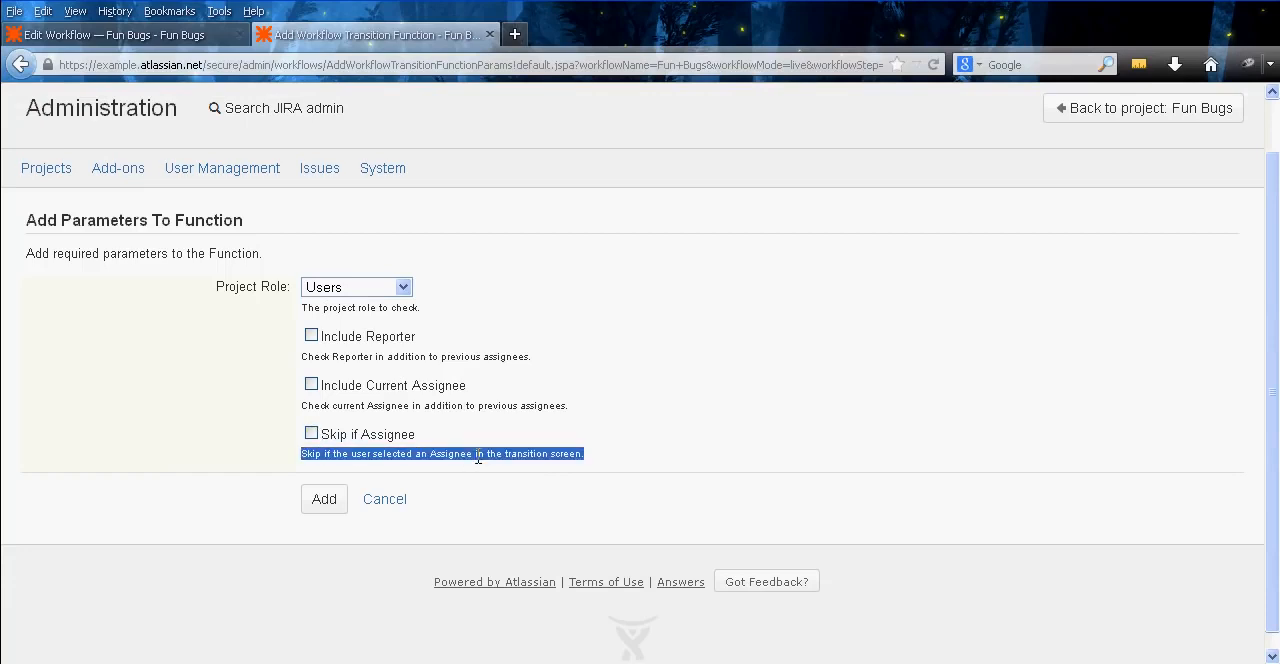
{"action": "left_click", "coordinate": [478, 457]}
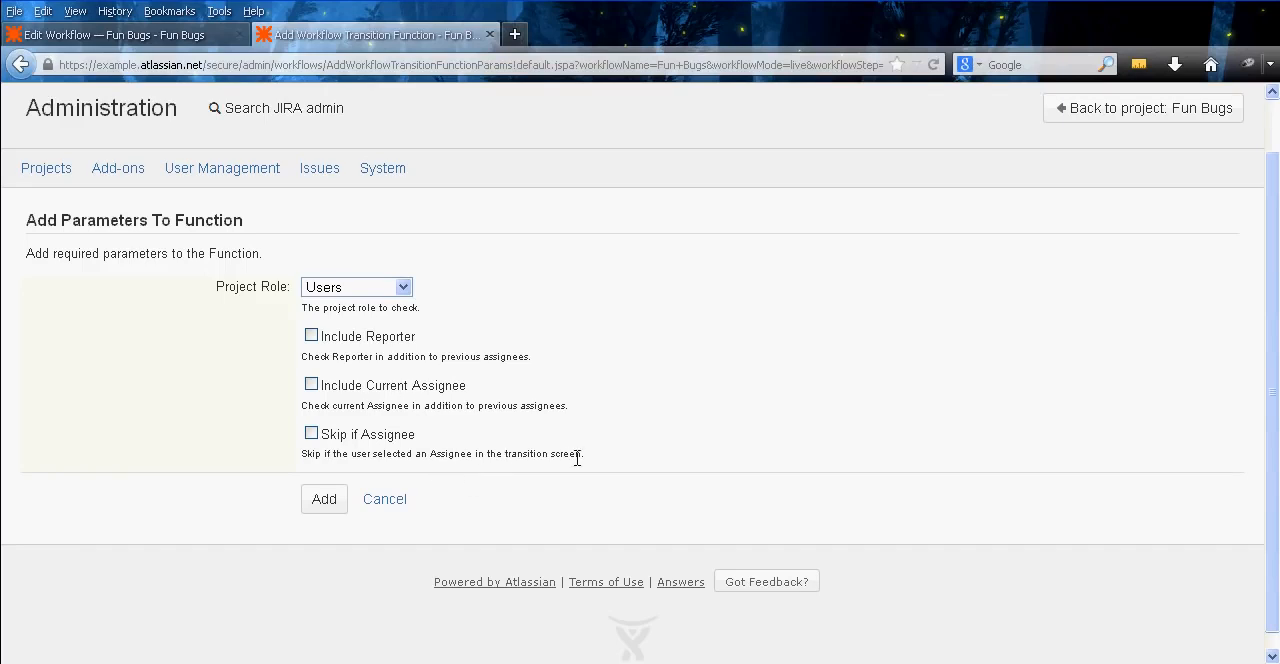
{"action": "left_click", "coordinate": [311, 335]}
{"action": "left_click", "coordinate": [311, 384]}
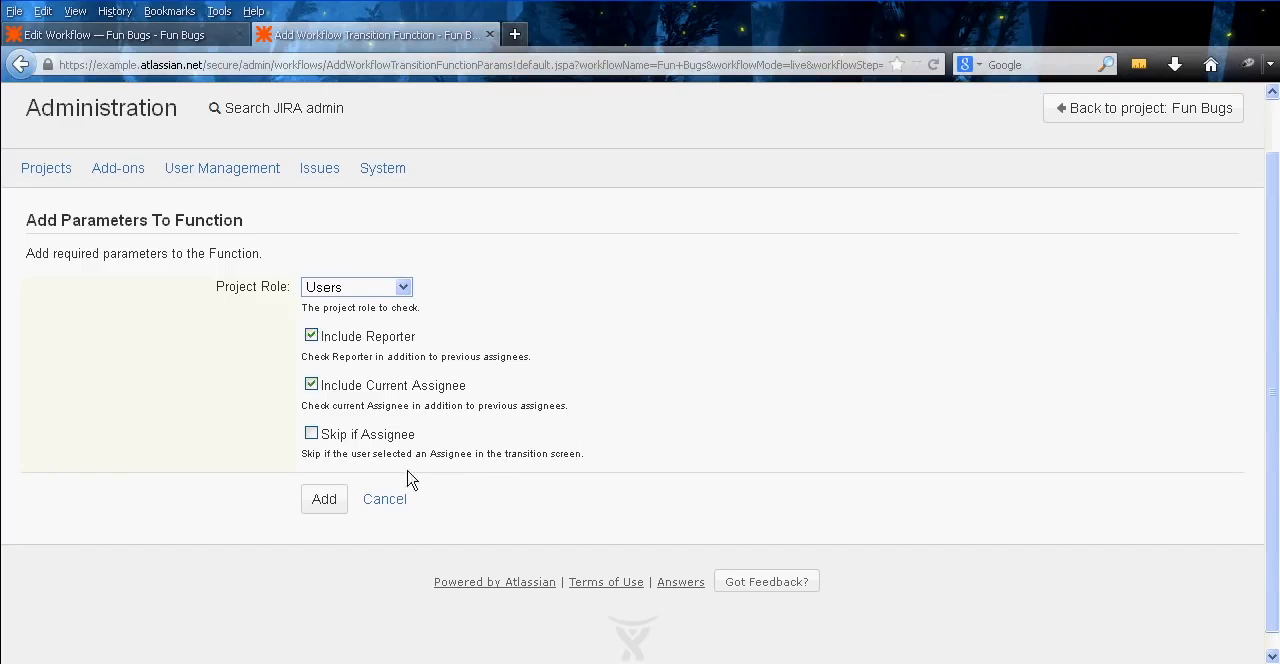
{"action": "left_click", "coordinate": [328, 511]}
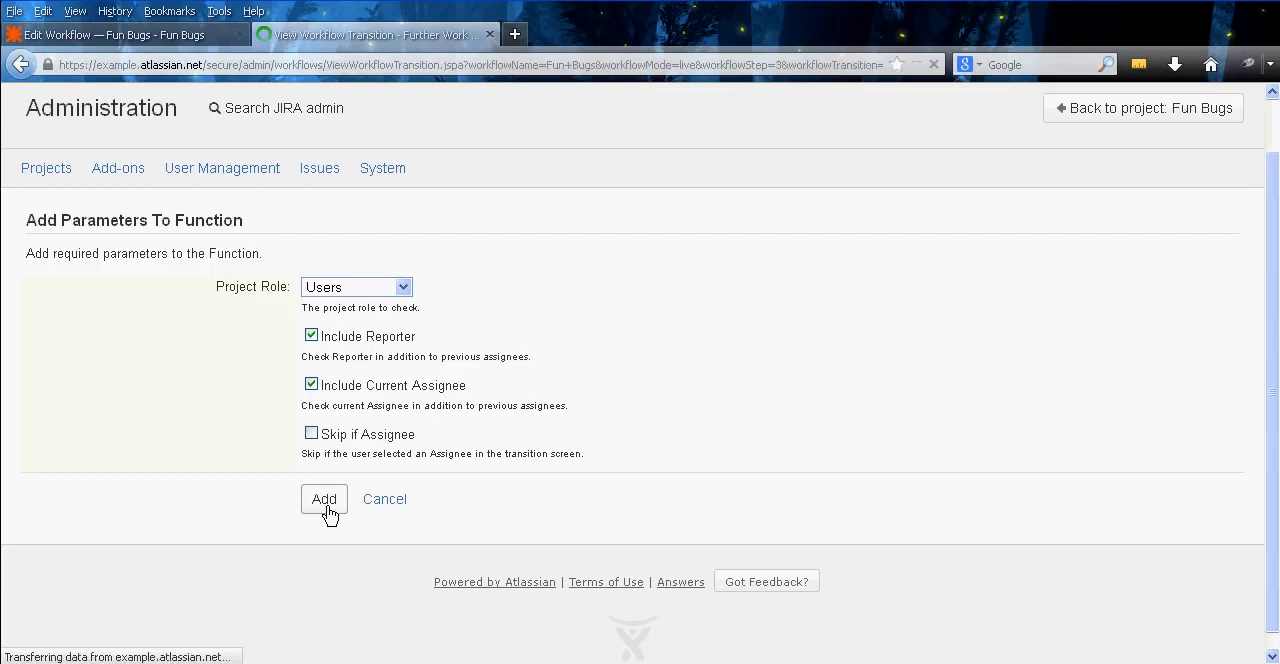
Review the post function sequence of the Further Work Needed transition
{"action": "middle_click", "coordinate": [686, 400]}
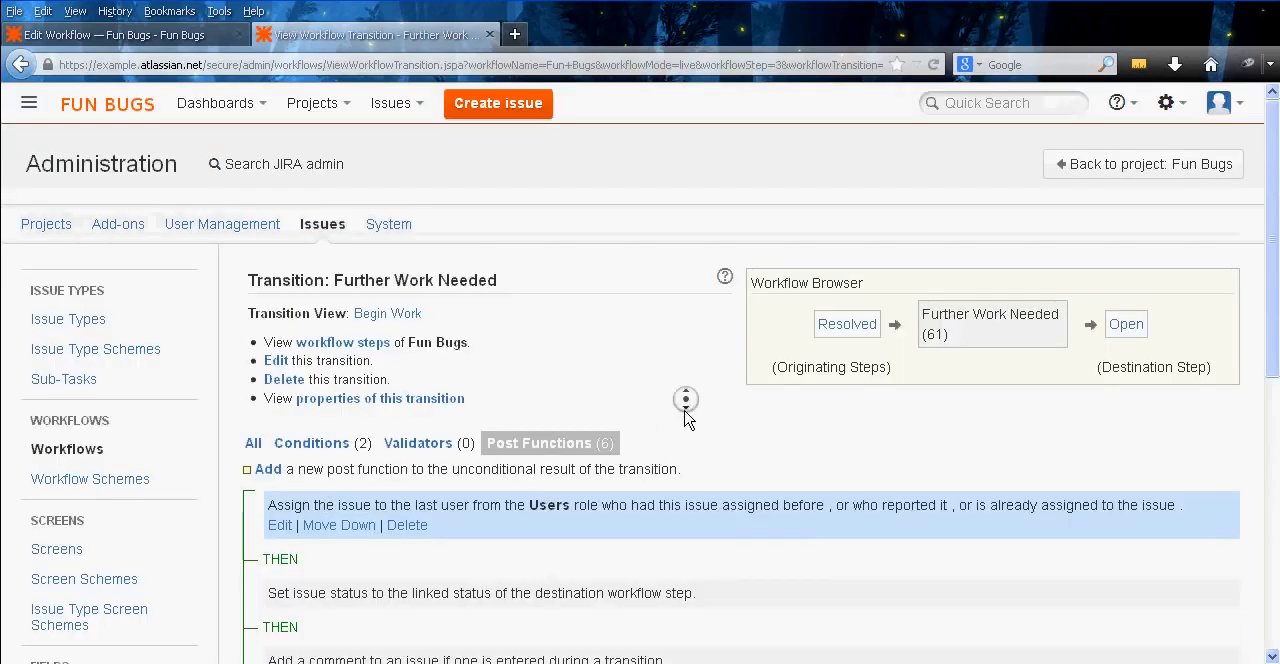
{"action": "middle_click", "coordinate": [682, 459]}
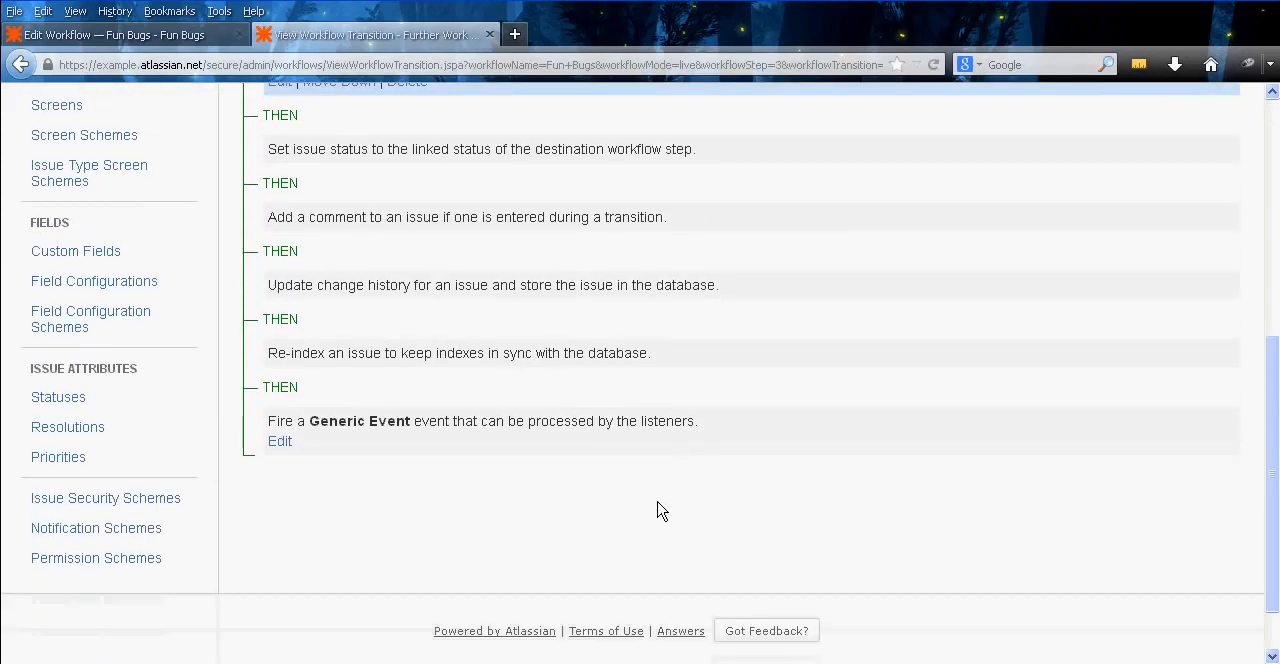
{"action": "middle_click", "coordinate": [657, 497]}
{"action": "middle_click", "coordinate": [636, 432]}
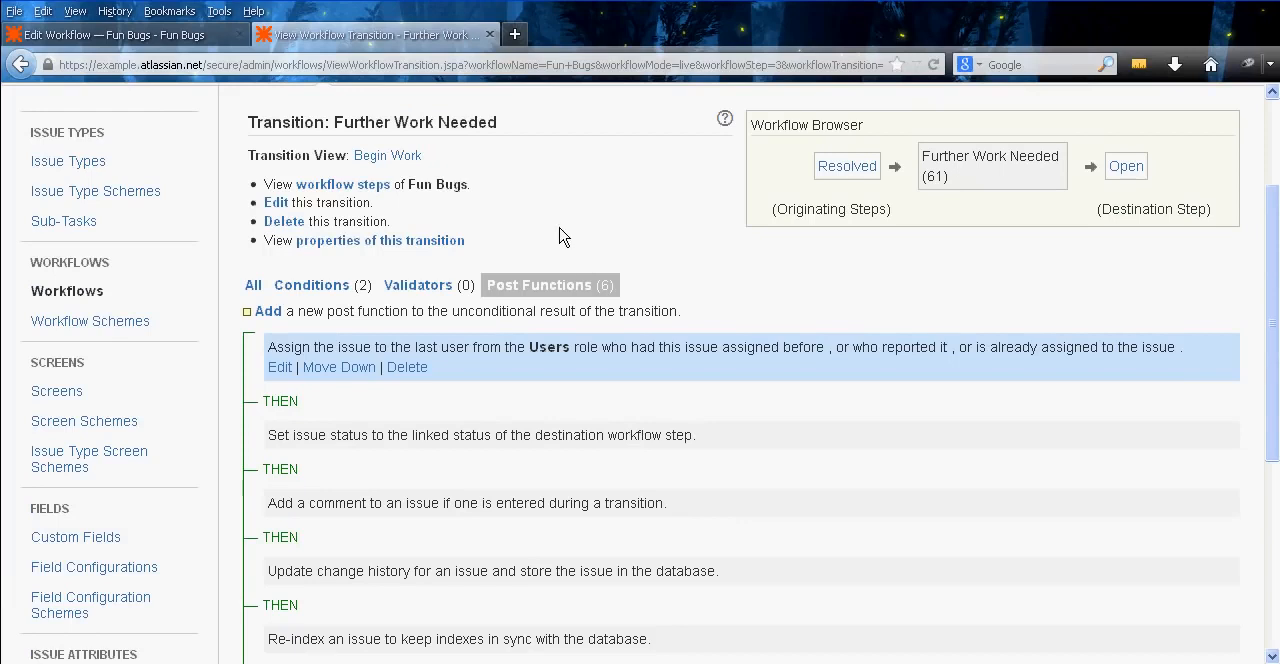
{"action": "middle_click", "coordinate": [666, 283]}
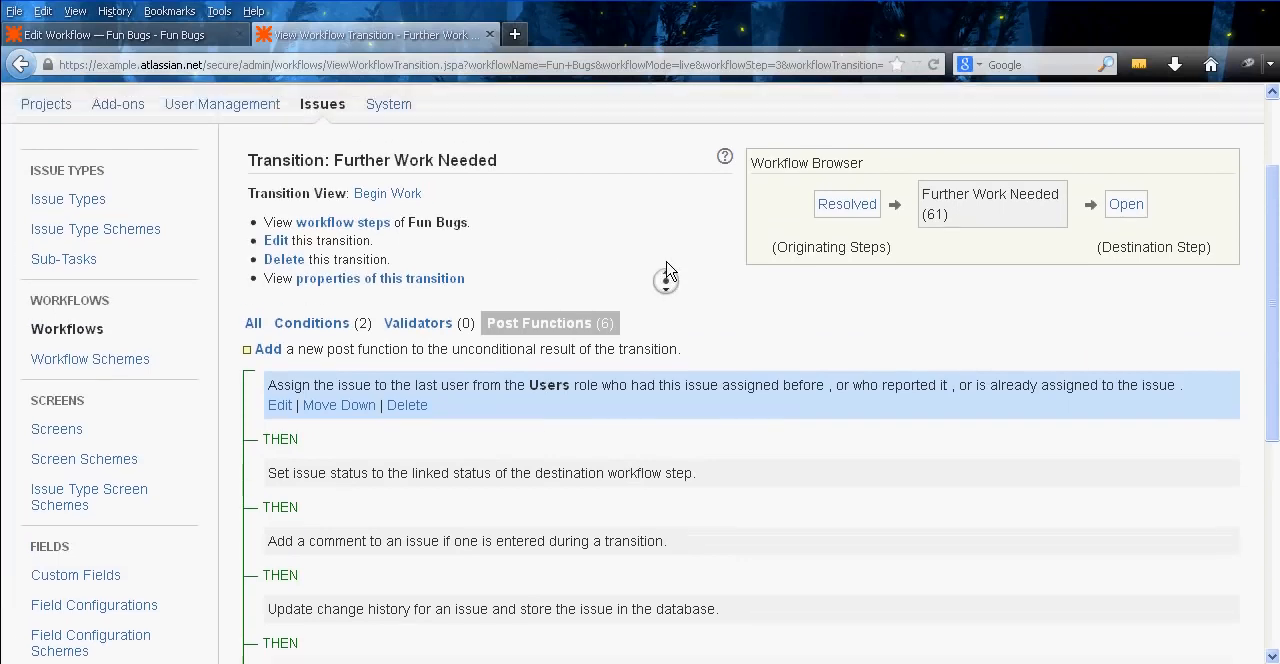
Close the Further Work Needed transition and open the Closed step's Reopen Issue transition in a new tab
{"action": "middle_click", "coordinate": [634, 271]}
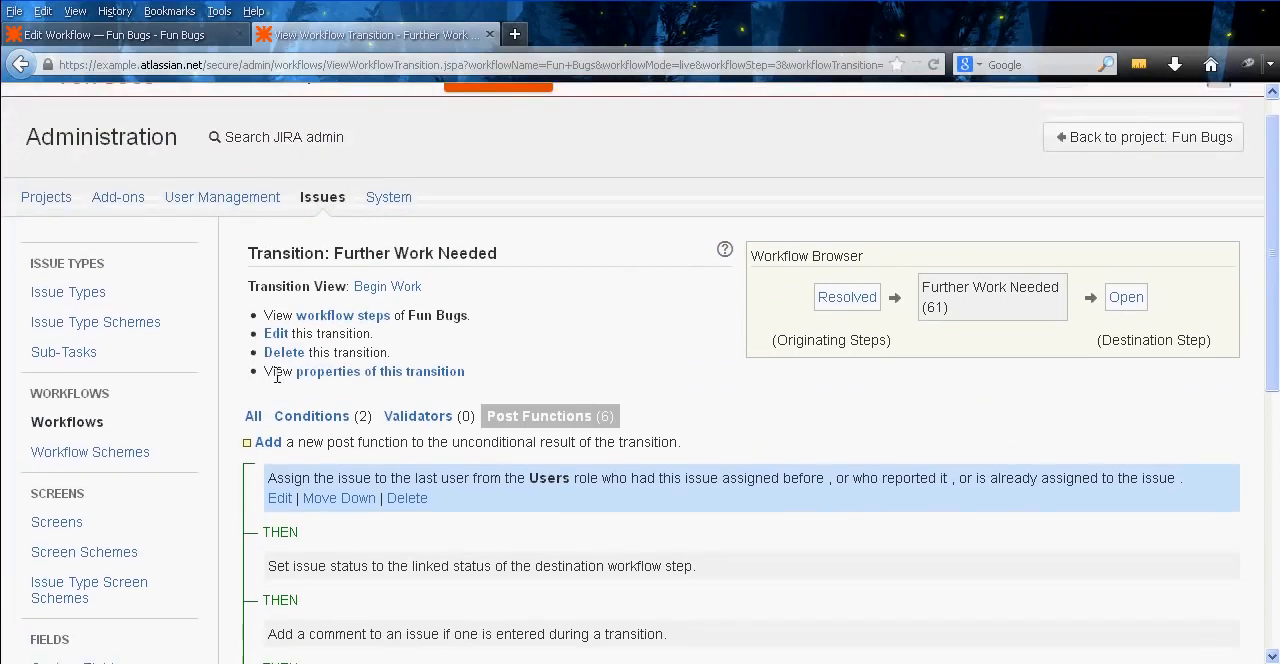
{"action": "middle_click", "coordinate": [338, 36]}
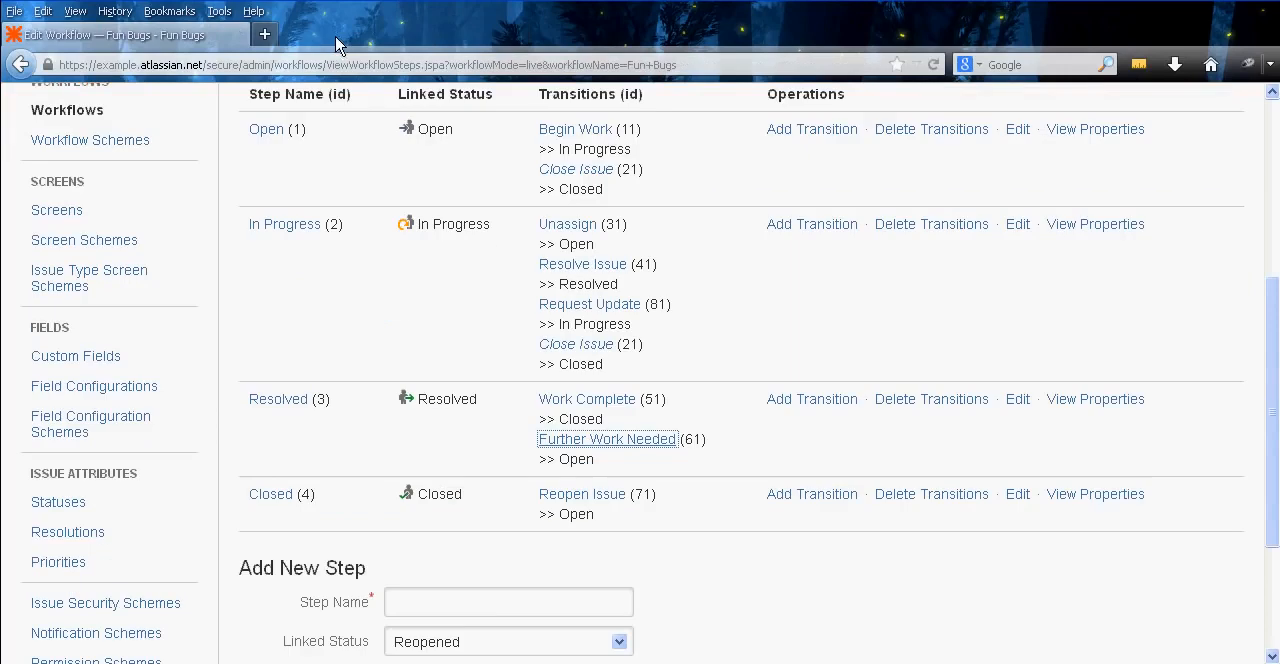
{"action": "right_click", "coordinate": [409, 338]}
{"action": "left_click", "coordinate": [458, 375]}
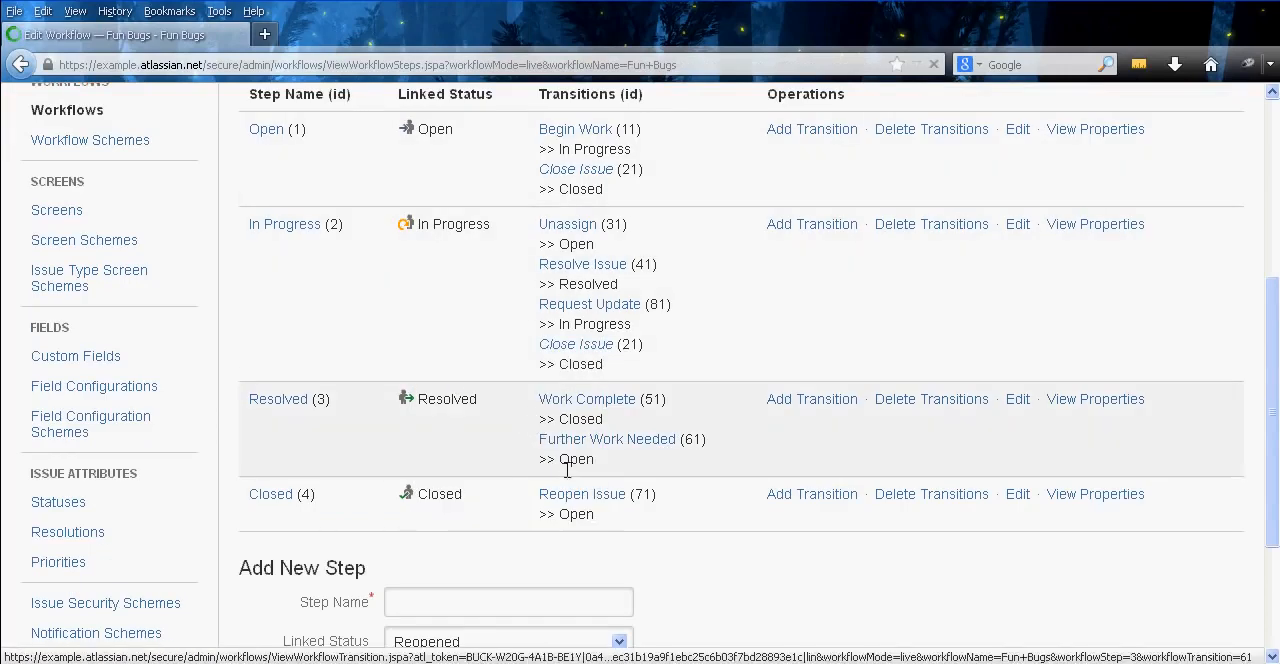
{"action": "right_click", "coordinate": [590, 507]}
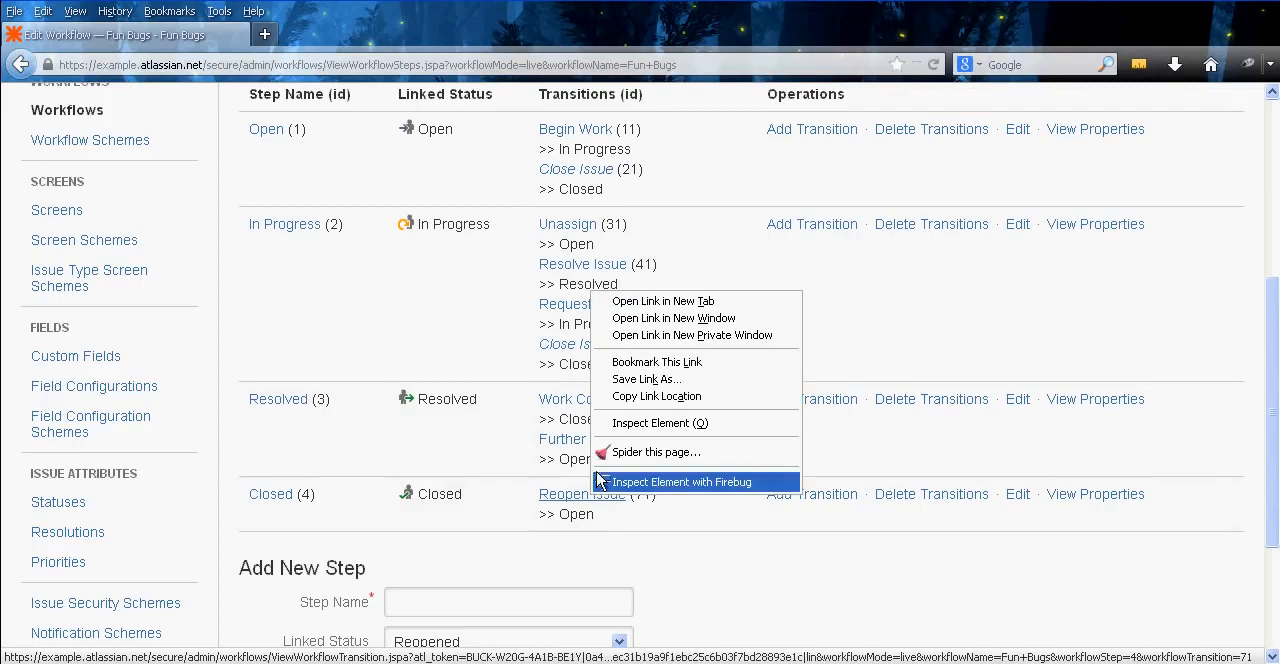
{"action": "left_click", "coordinate": [670, 293]}
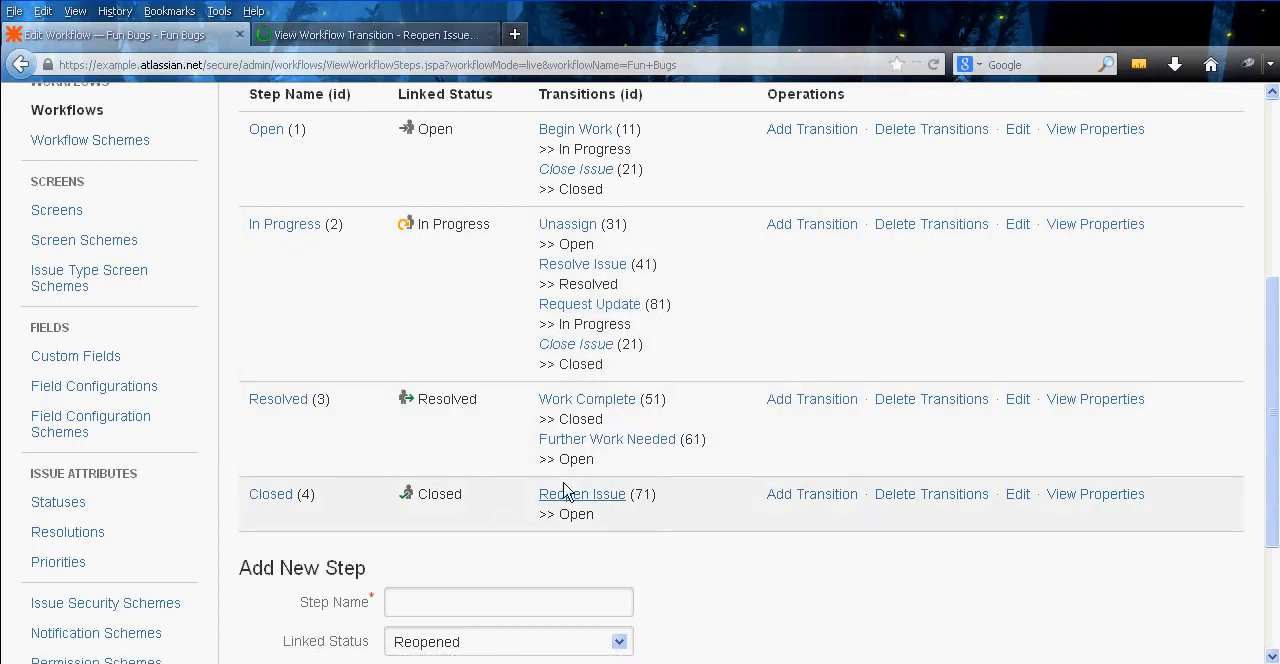
{"action": "left_click", "coordinate": [405, 35]}
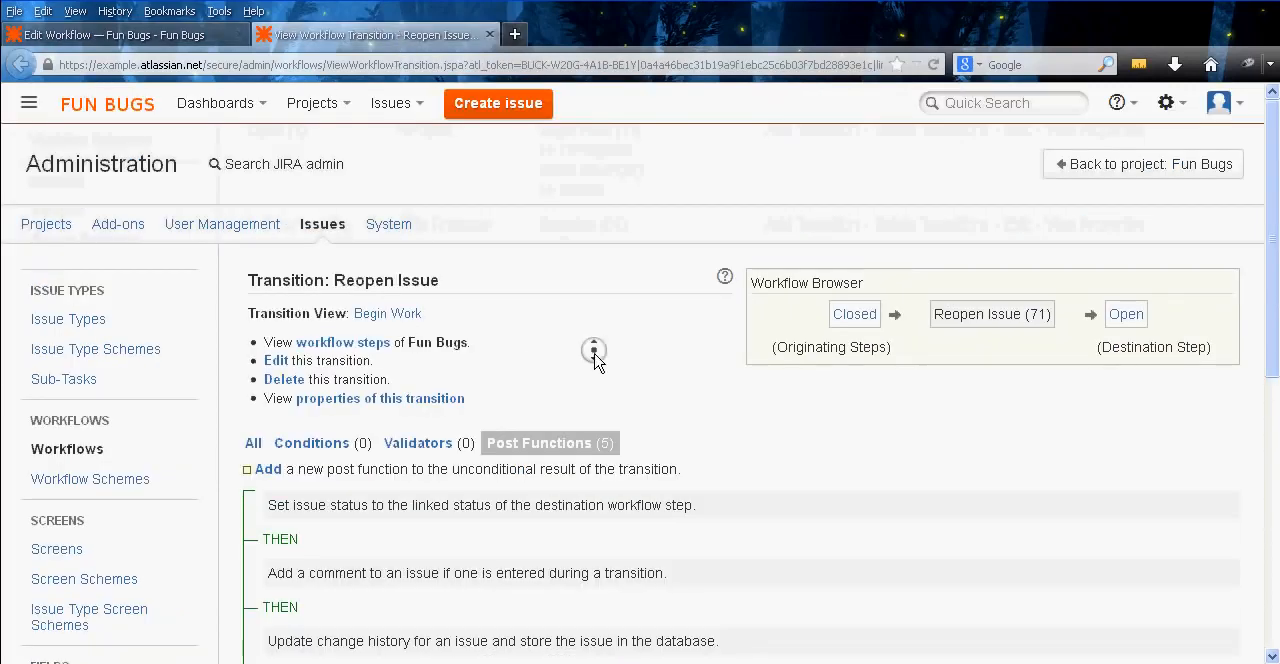
Start adding an Update Issue Field post function to the Reopen Issue transition
{"action": "scroll", "coordinate": [594, 349], "scroll_direction": "down", "scroll_amount": 3}
{"action": "left_click", "coordinate": [270, 293]}
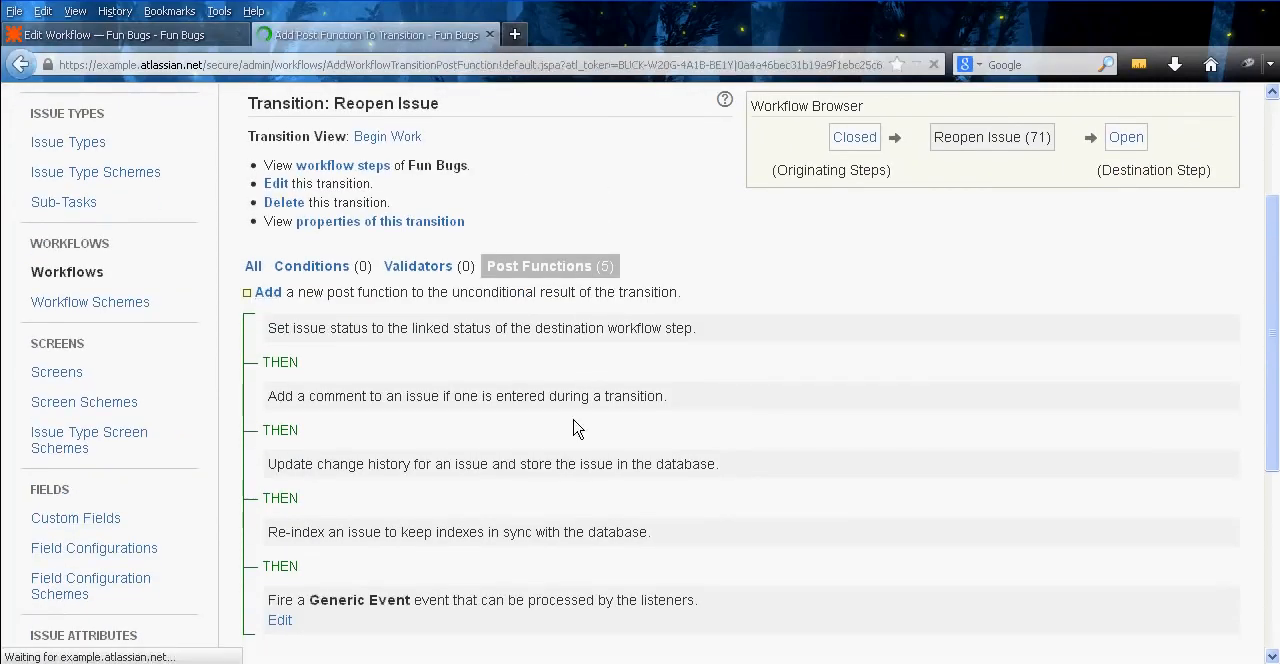
{"action": "middle_click", "coordinate": [303, 371]}
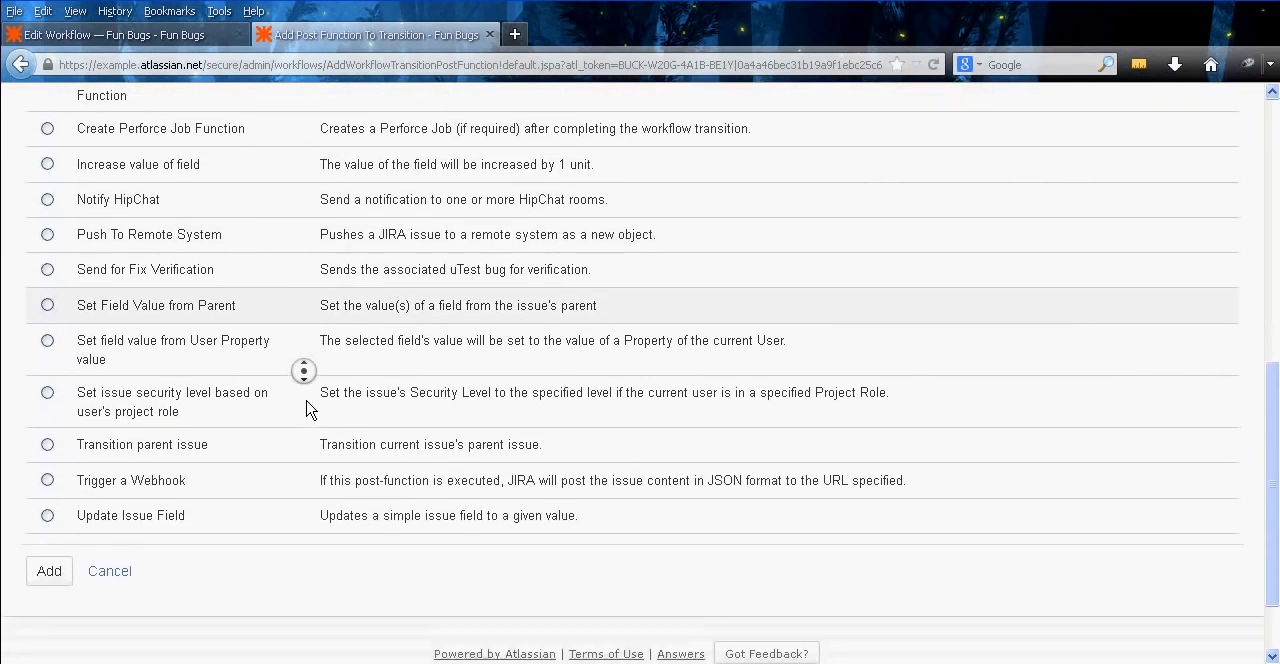
{"action": "middle_click", "coordinate": [307, 402]}
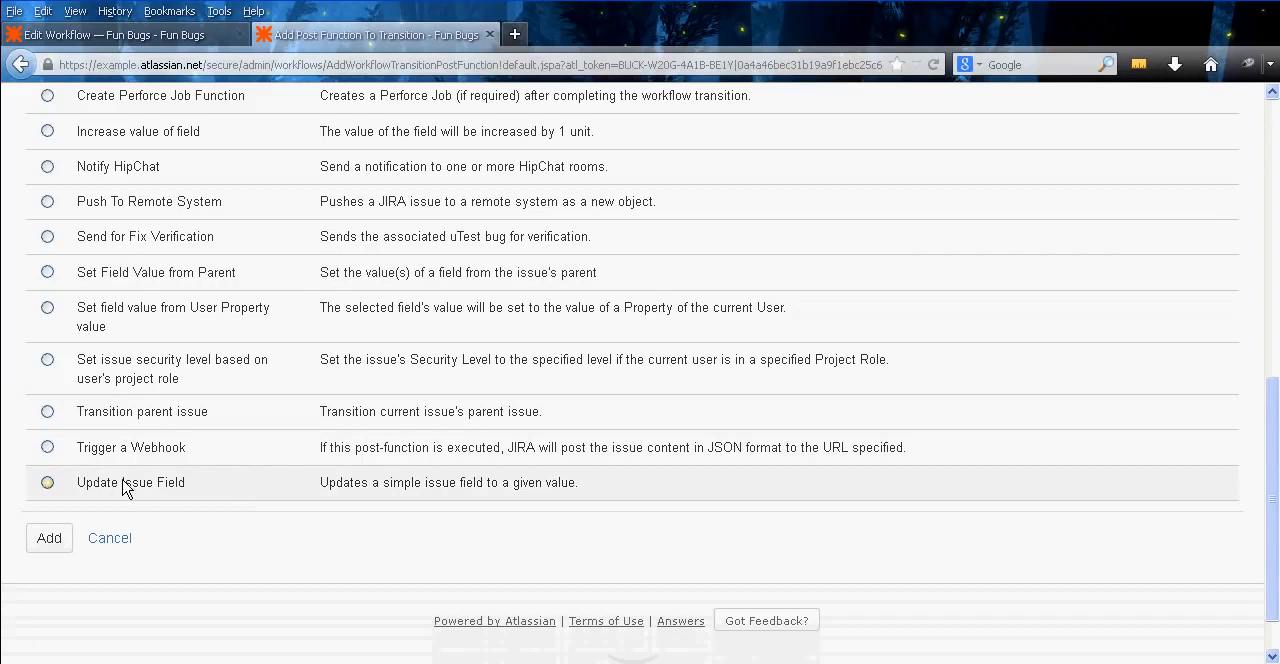
{"action": "left_click", "coordinate": [47, 546]}
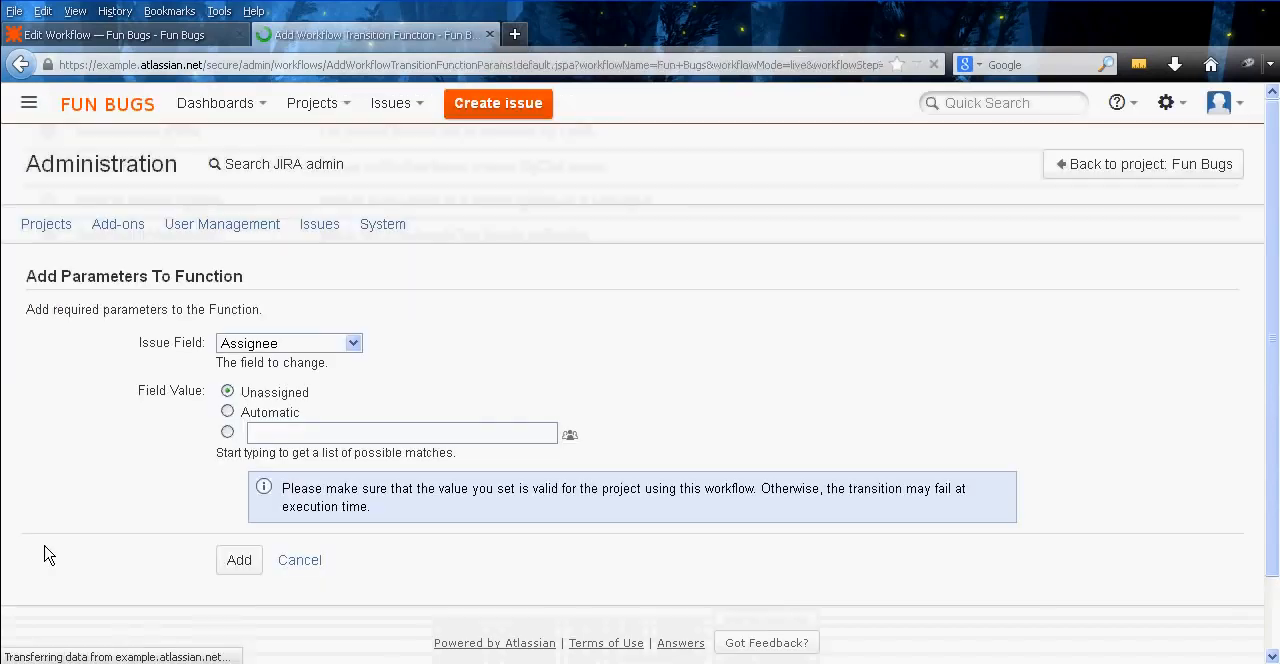
Set the post function's issue field to Assignee with the value Unassigned, add it, and close the transition's tab
{"action": "left_click", "coordinate": [308, 346]}
{"action": "left_click", "coordinate": [308, 346]}
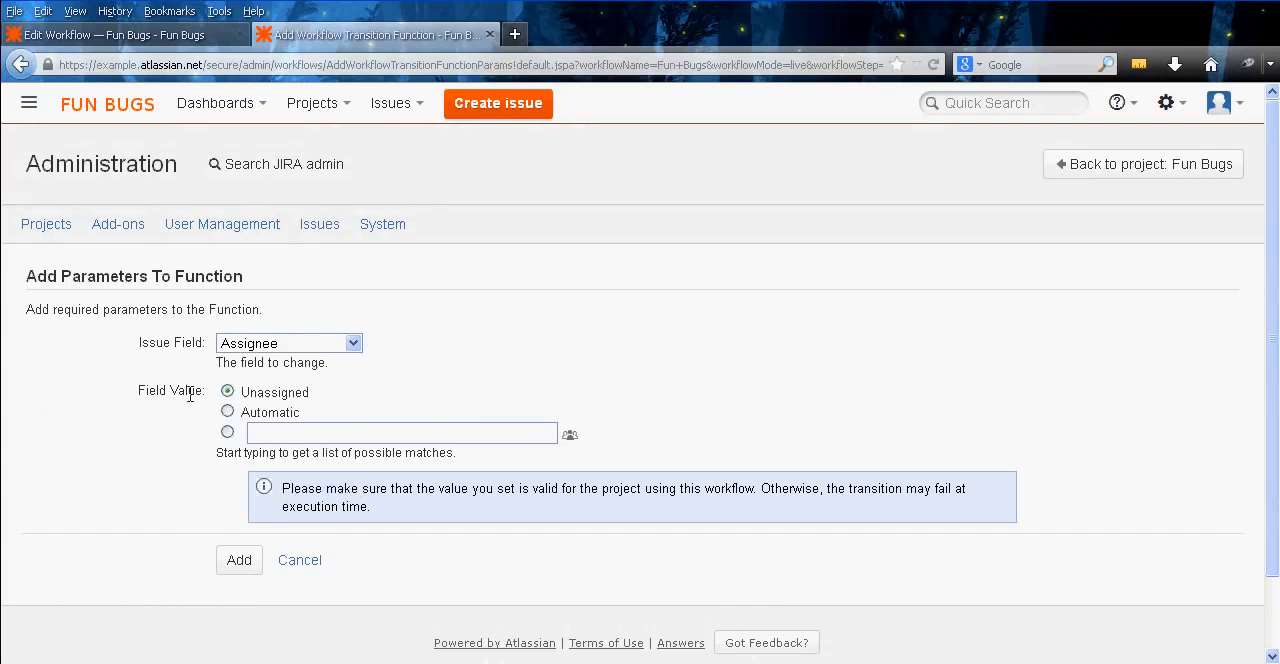
{"action": "left_click", "coordinate": [239, 570]}
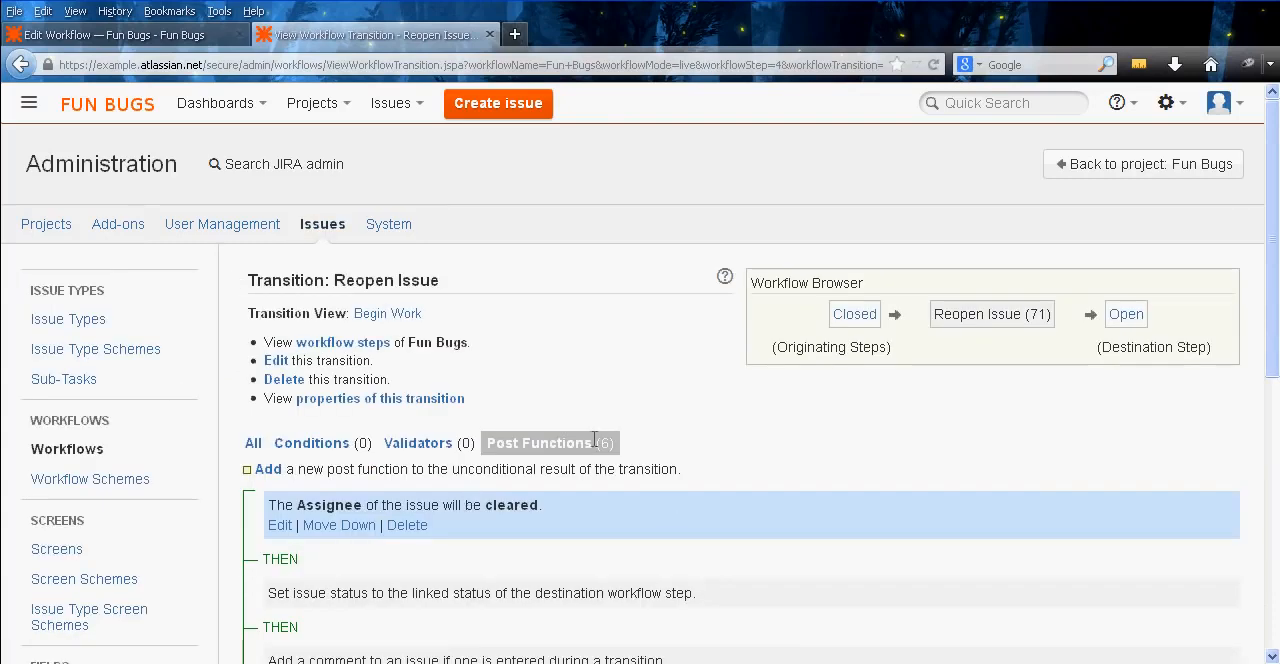
{"action": "middle_click", "coordinate": [504, 276]}
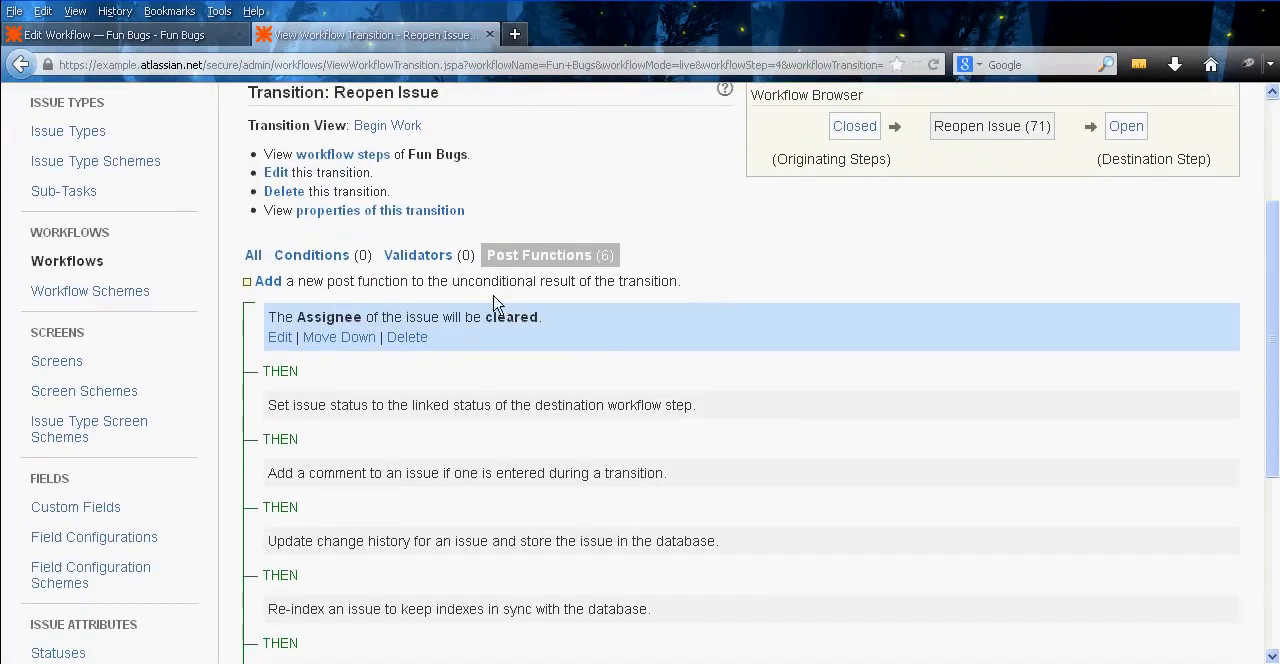
{"action": "middle_click", "coordinate": [390, 42]}
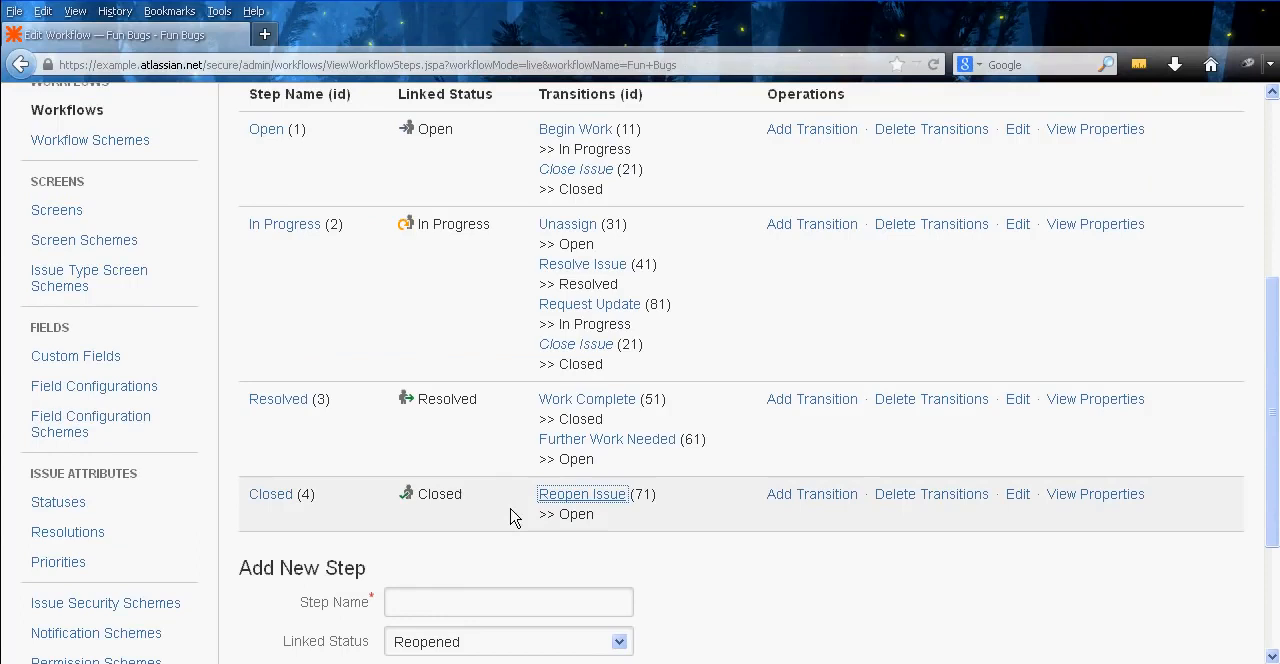
Review the steps, linked statuses and transitions of the Fun Bugs workflow
{"action": "scroll", "coordinate": [507, 506], "scroll_direction": "up", "scroll_amount": 1}
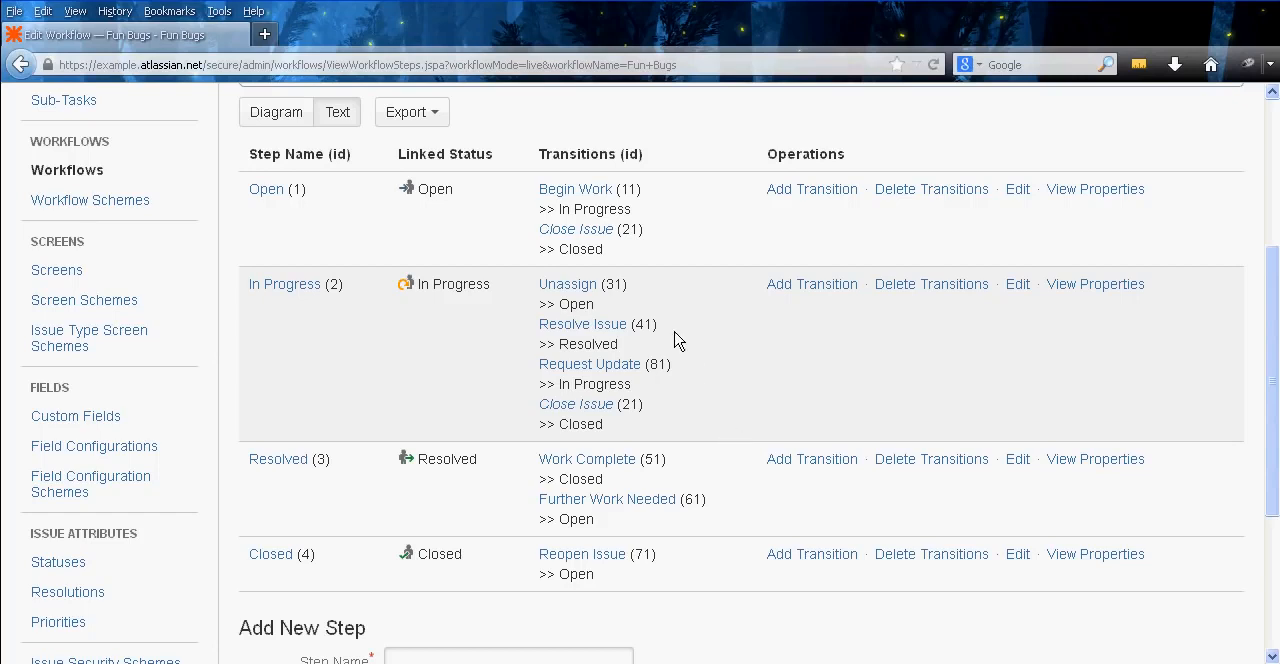
{"action": "scroll", "coordinate": [729, 354], "scroll_direction": "up", "scroll_amount": 2}
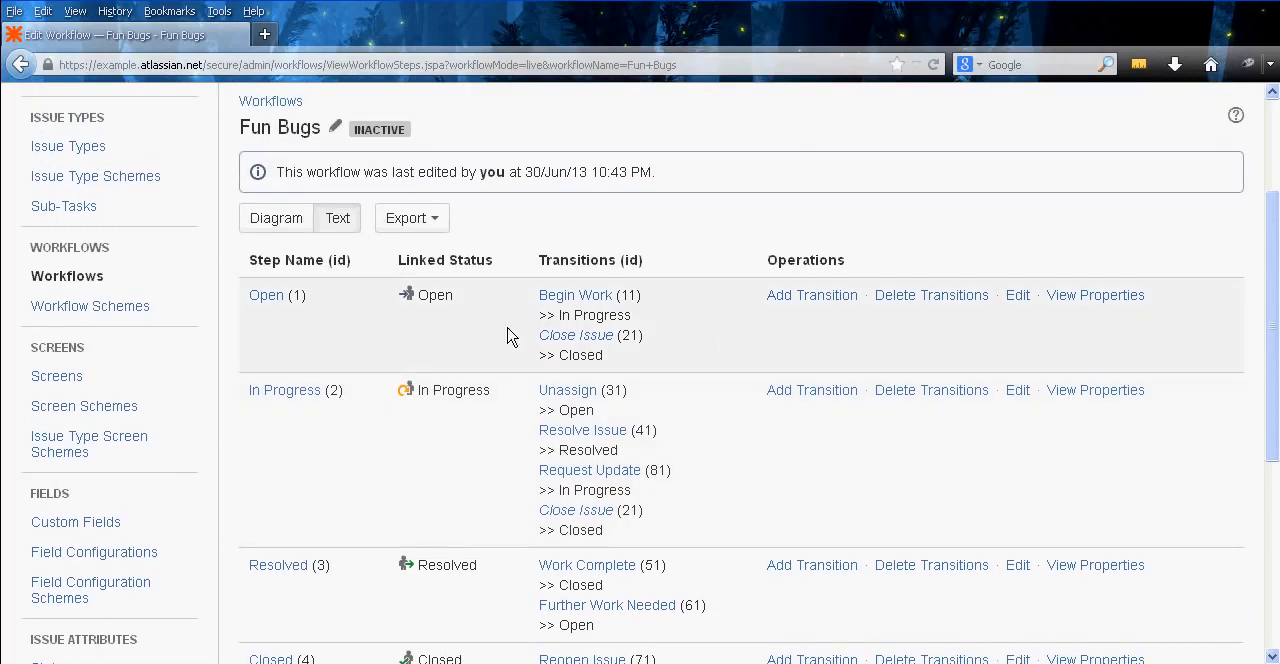
{"action": "middle_click", "coordinate": [469, 439]}
{"action": "scroll", "coordinate": [465, 460], "scroll_direction": "down", "scroll_amount": 2}
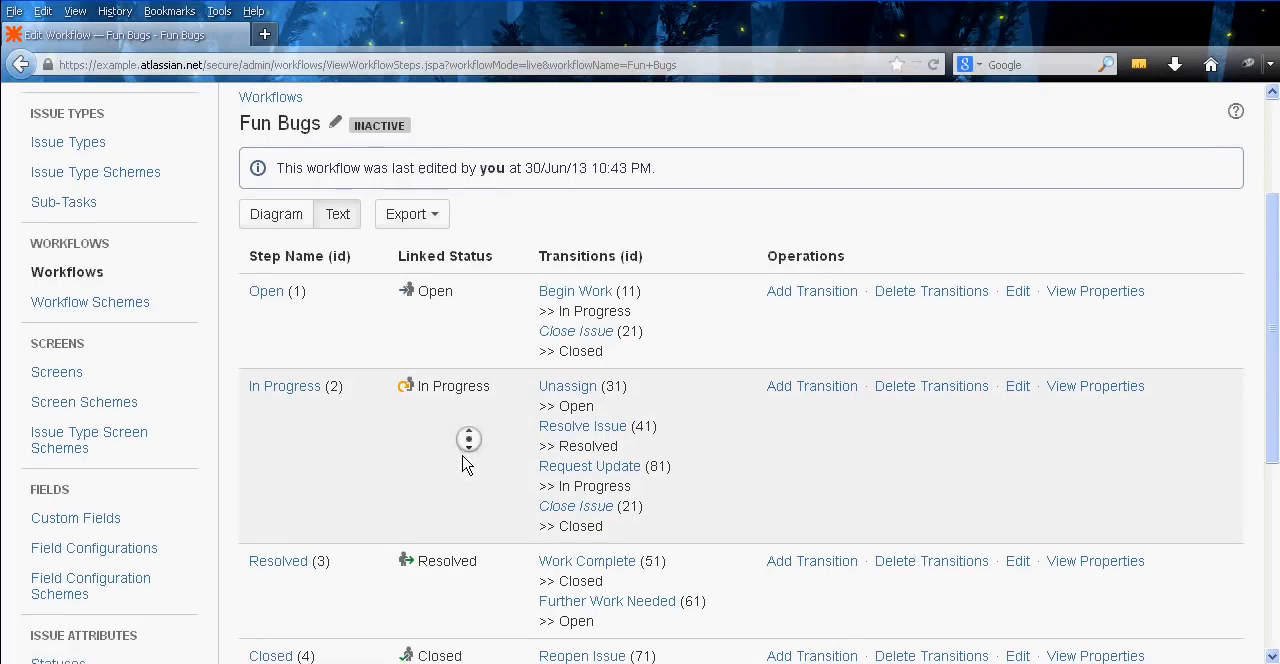
{"action": "middle_click", "coordinate": [475, 470]}
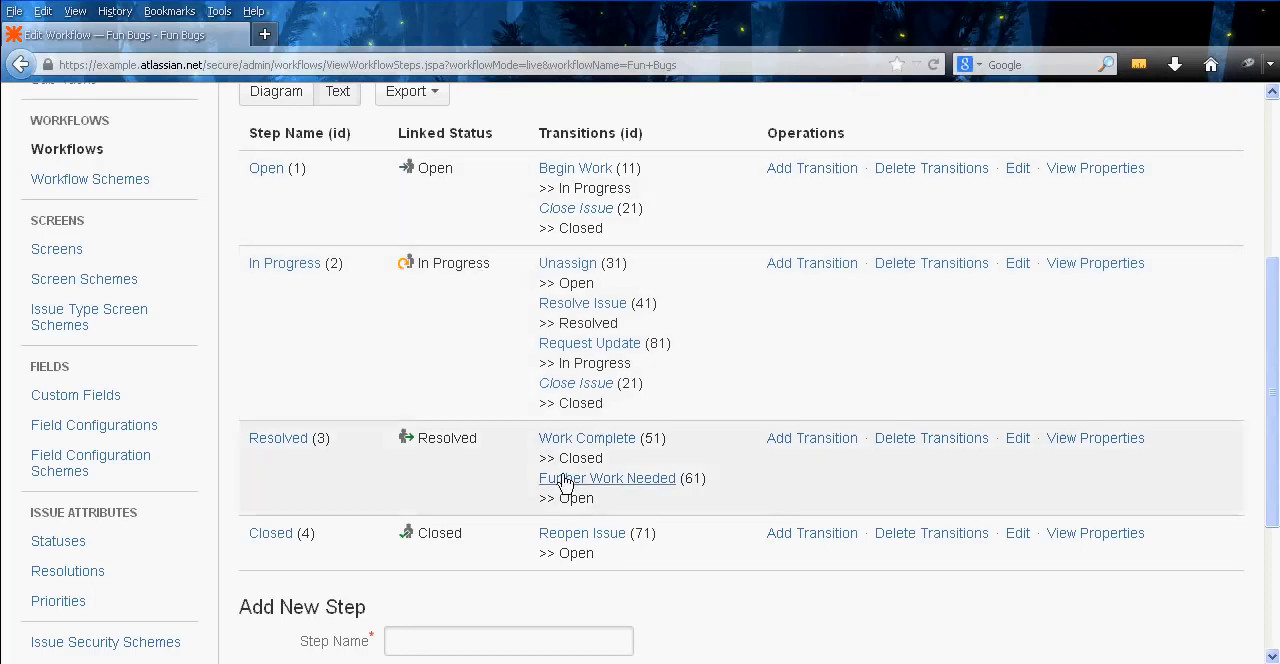
{"action": "scroll", "coordinate": [743, 537], "scroll_direction": "up", "scroll_amount": 5}
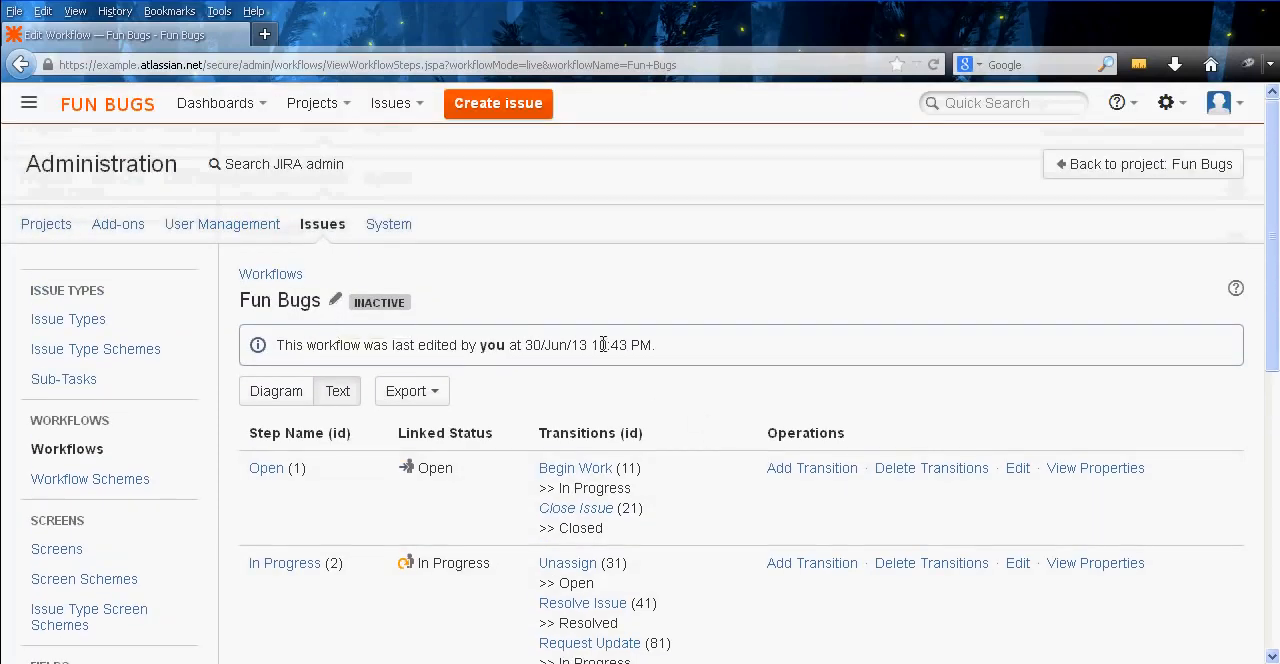
{"action": "middle_click", "coordinate": [698, 349]}
{"action": "middle_click", "coordinate": [587, 396]}
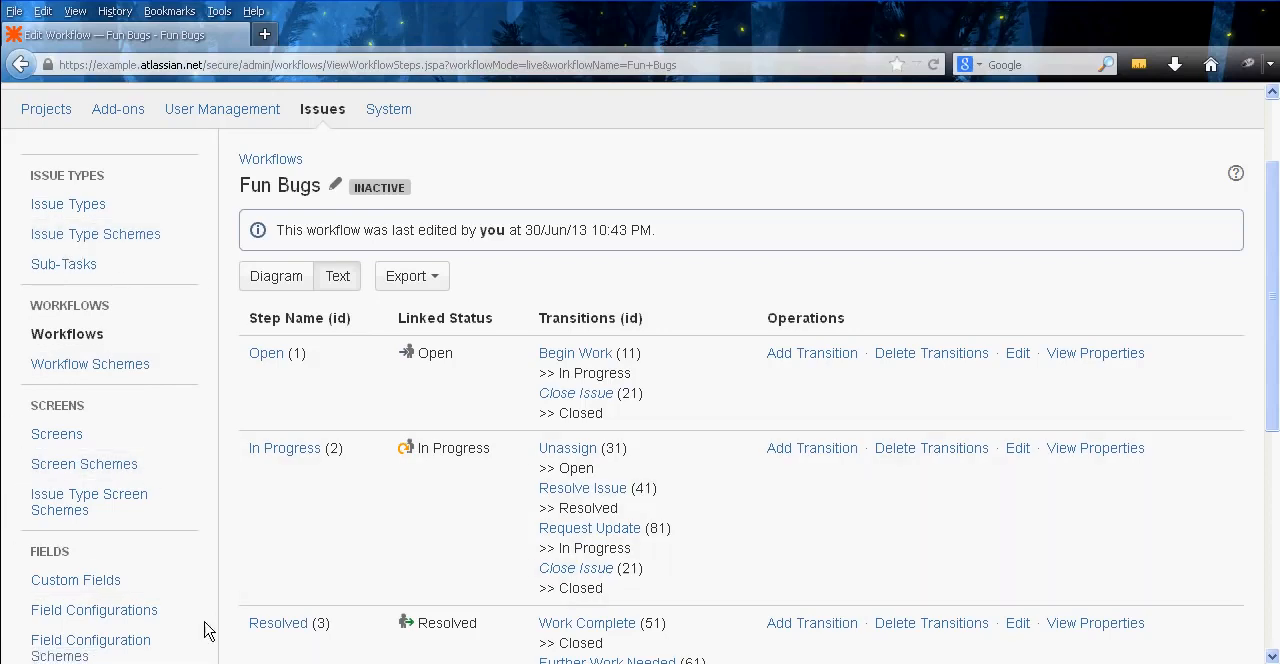
{"action": "middle_click", "coordinate": [236, 556]}
{"action": "middle_click", "coordinate": [236, 556]}
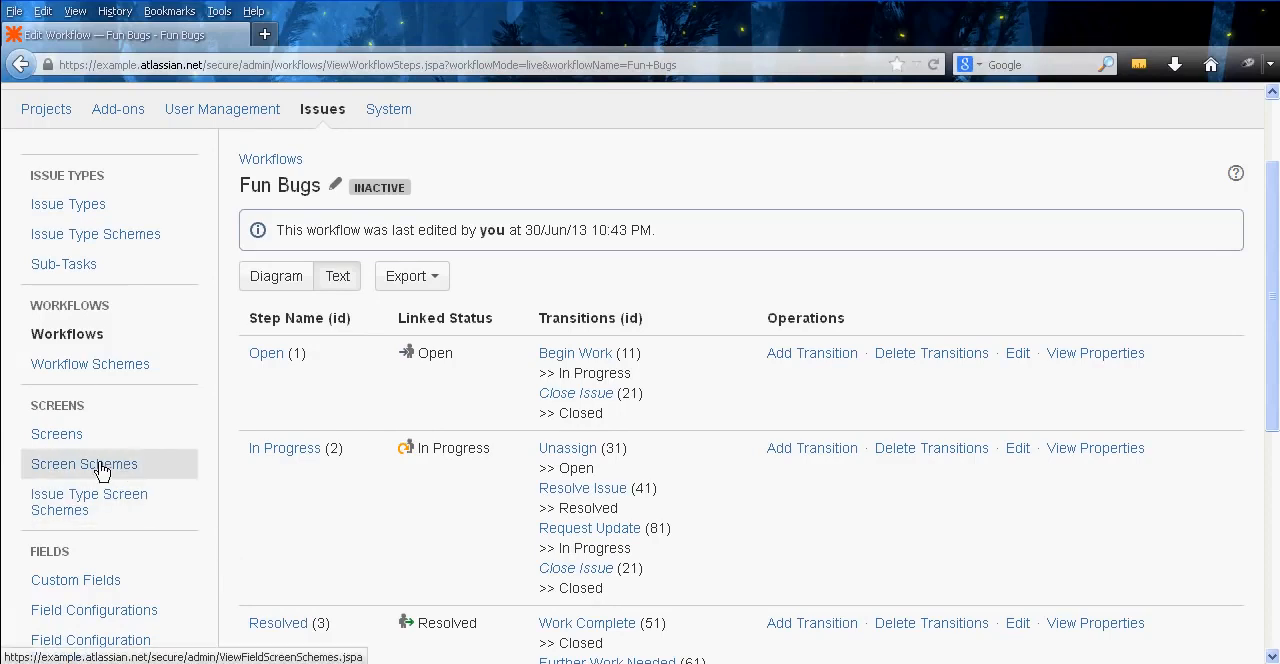
Create a workflow scheme named Fun Bugs
{"action": "left_click", "coordinate": [120, 364]}
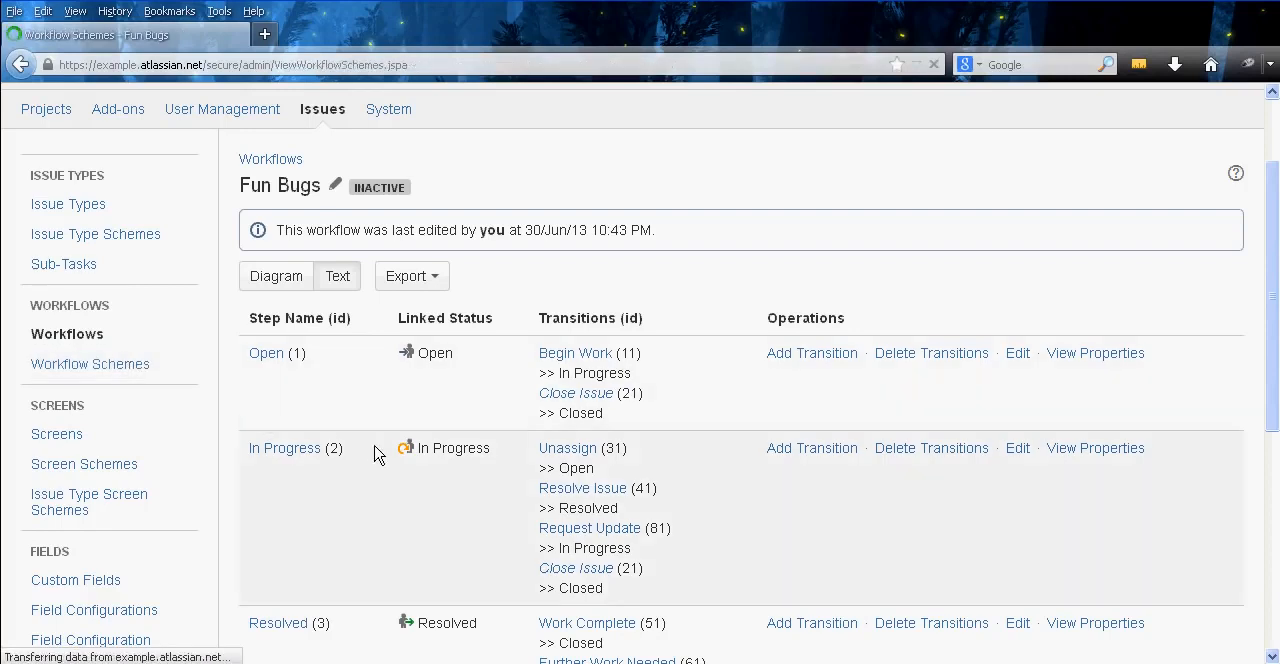
{"action": "left_click", "coordinate": [1068, 290]}
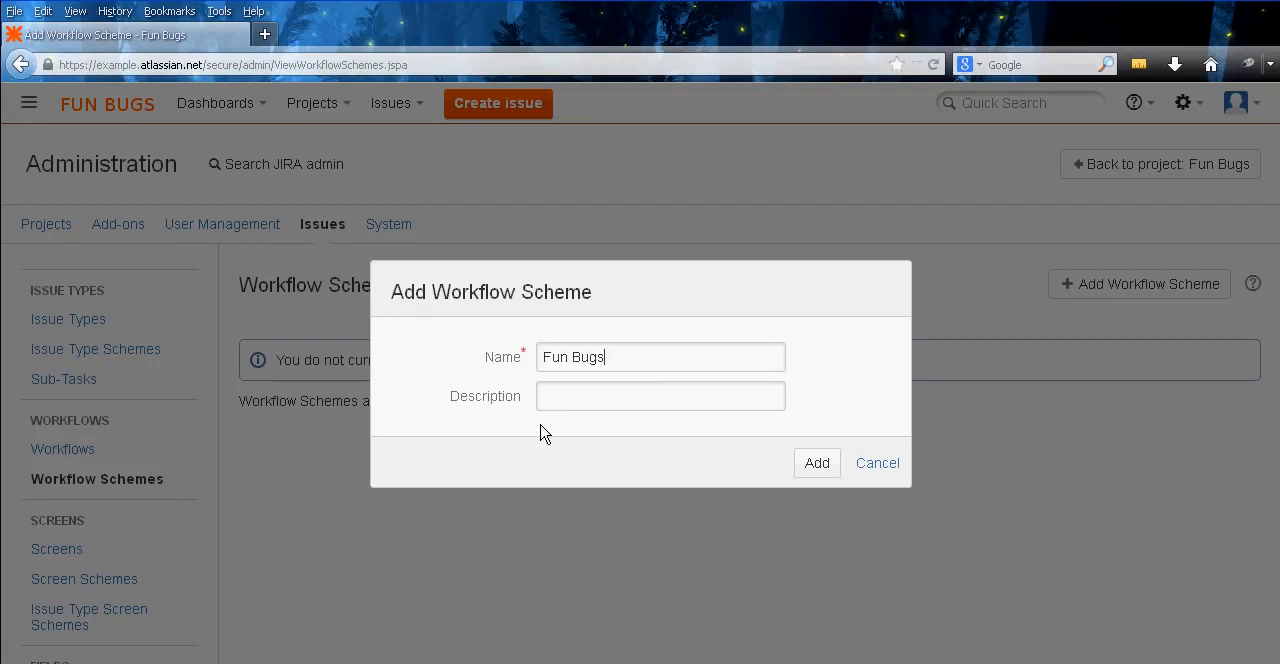
{"action": "left_click", "coordinate": [826, 466]}
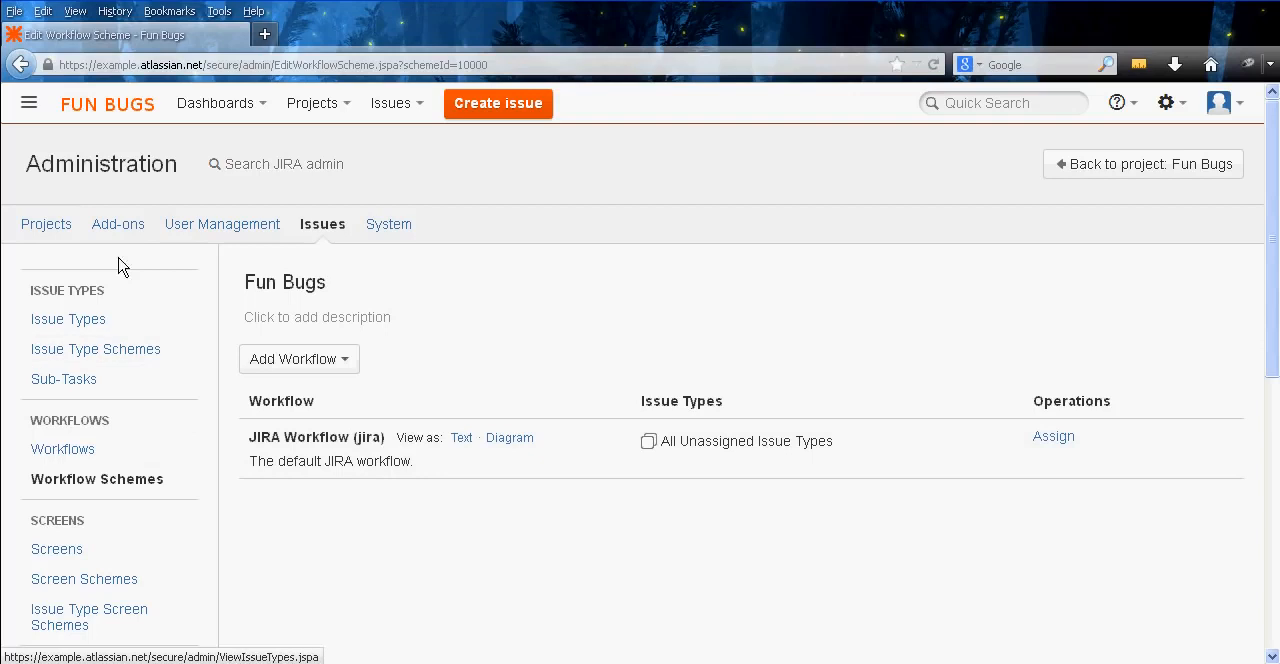
Open the Fun Bugs project's administration summary in a new tab and check which workflow scheme it uses
{"action": "right_click", "coordinate": [46, 229]}
{"action": "left_click", "coordinate": [90, 238]}
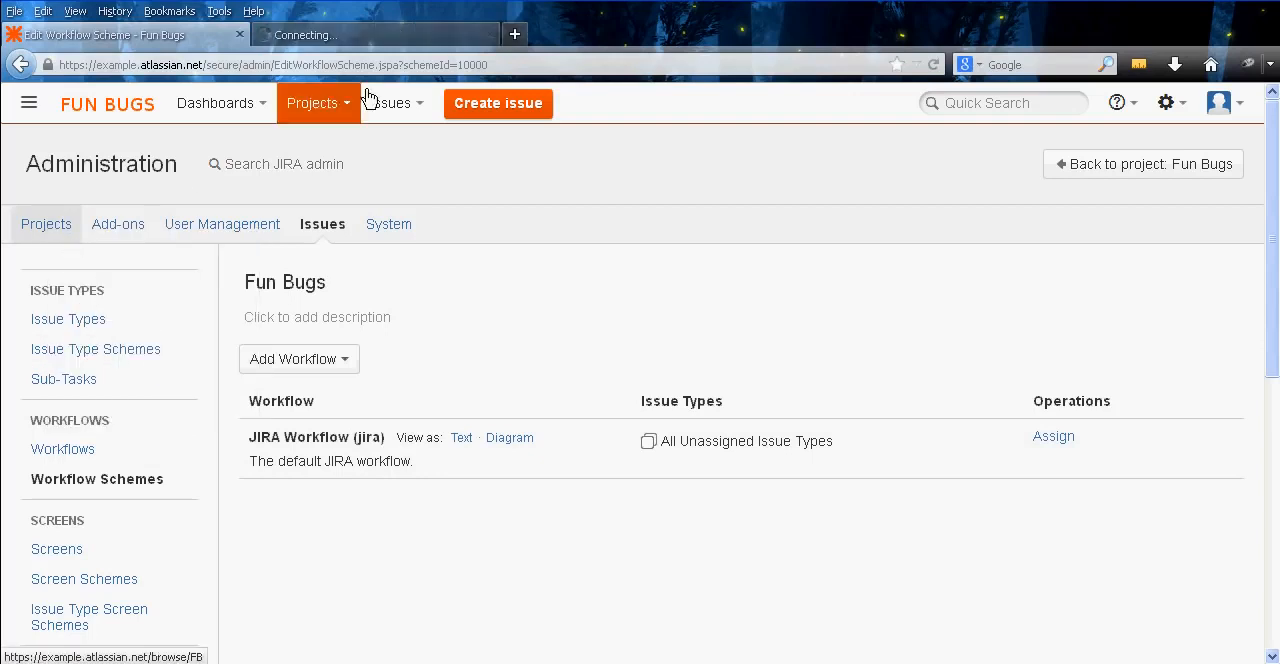
{"action": "left_click", "coordinate": [388, 38]}
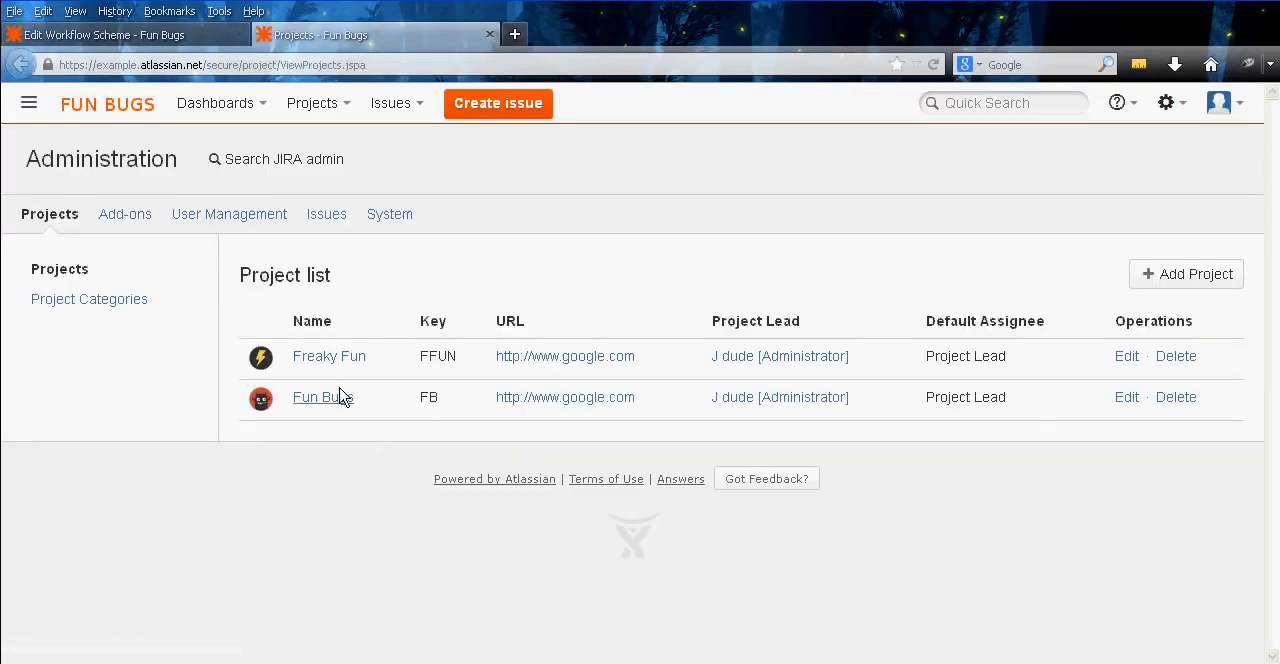
{"action": "left_click", "coordinate": [327, 398]}
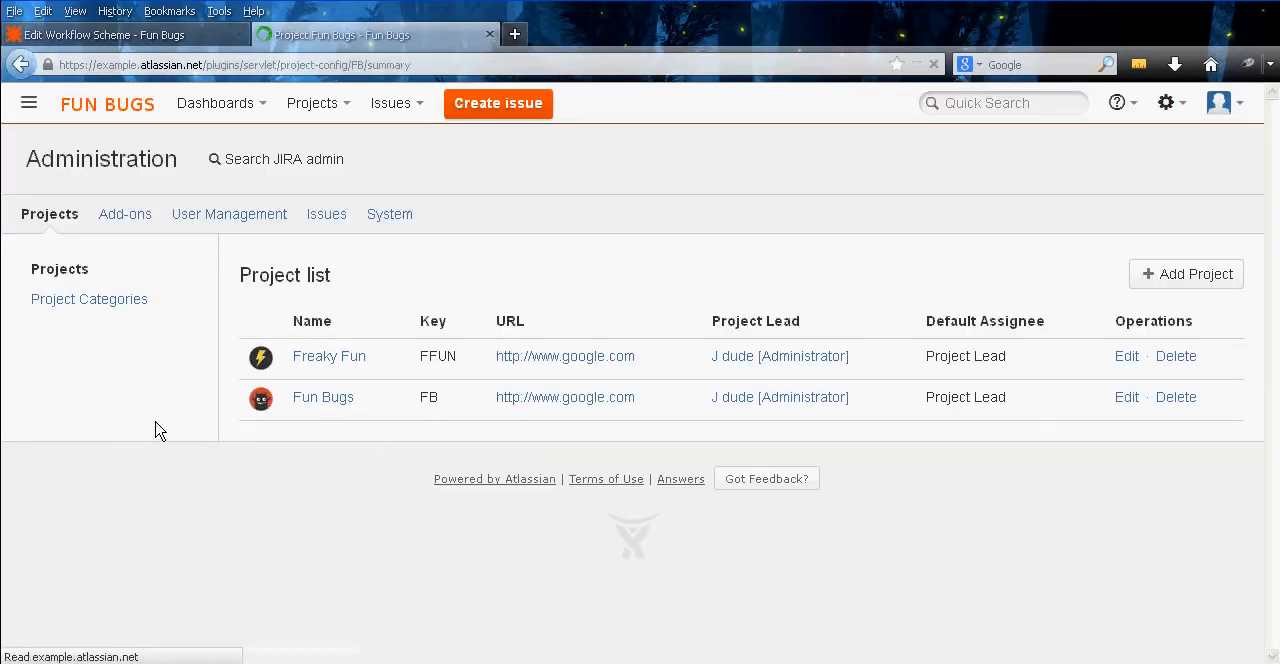
{"action": "middle_click", "coordinate": [216, 410]}
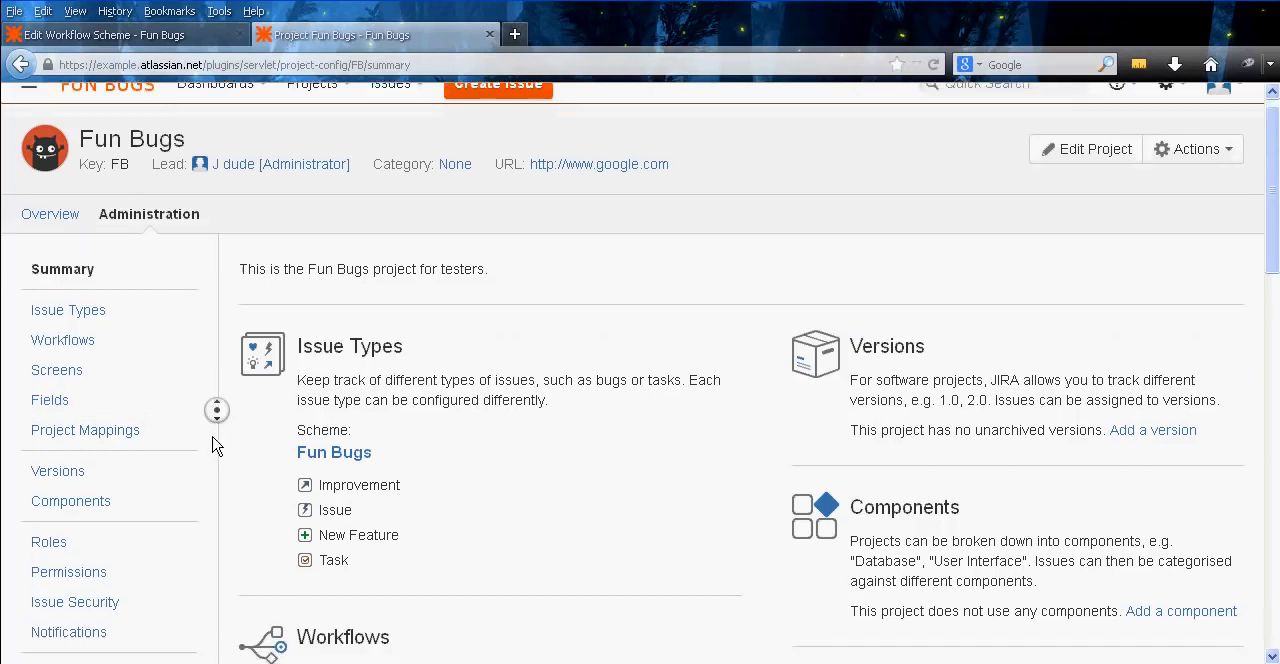
{"action": "middle_click", "coordinate": [212, 435]}
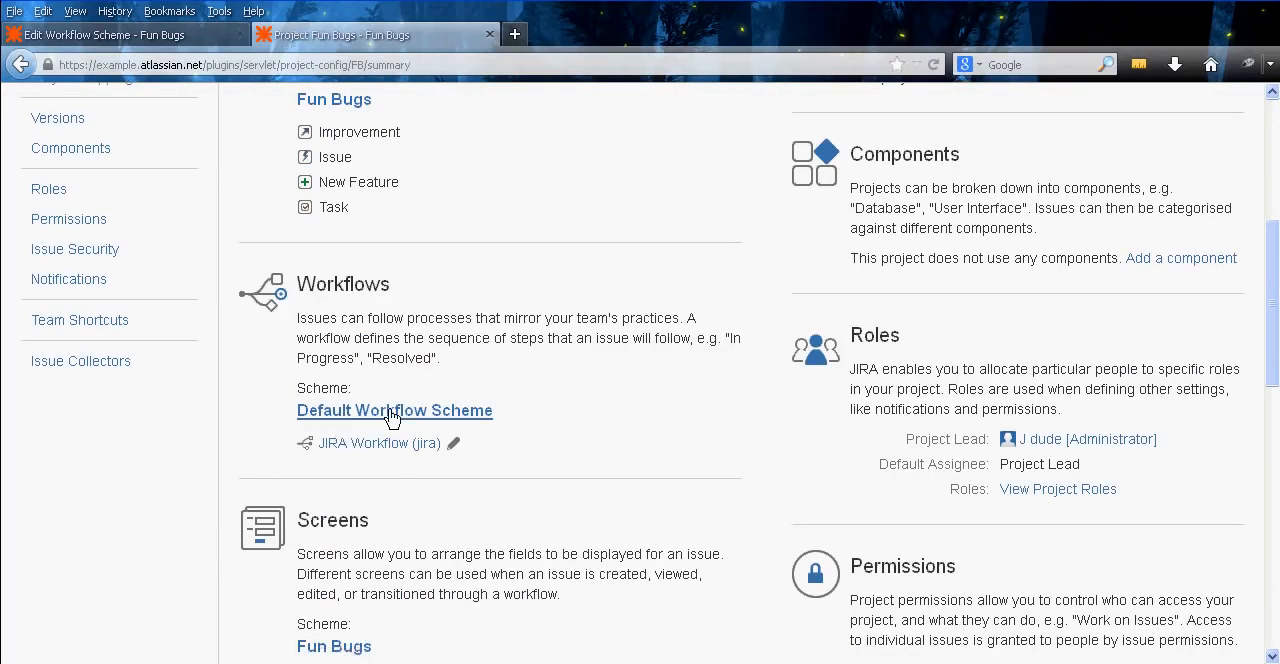
Add the existing Fun Bugs workflow to the Fun Bugs workflow scheme and proceed to its issue type assignment
{"action": "left_click", "coordinate": [150, 36]}
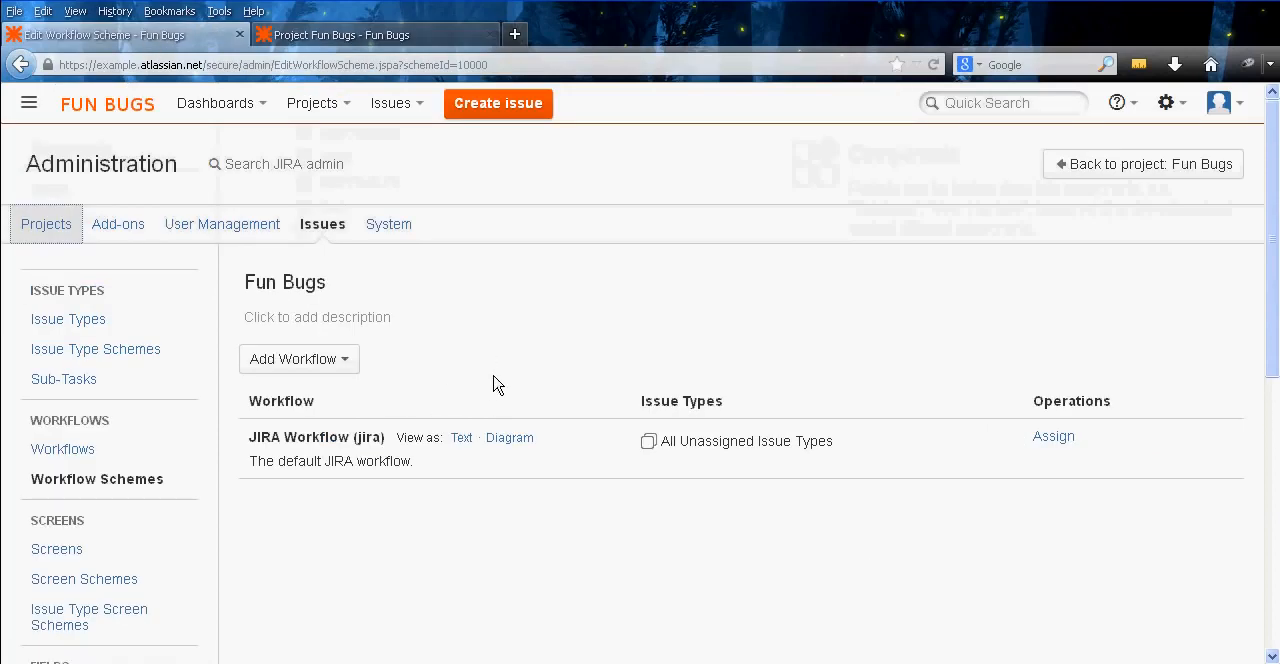
{"action": "middle_click", "coordinate": [564, 392]}
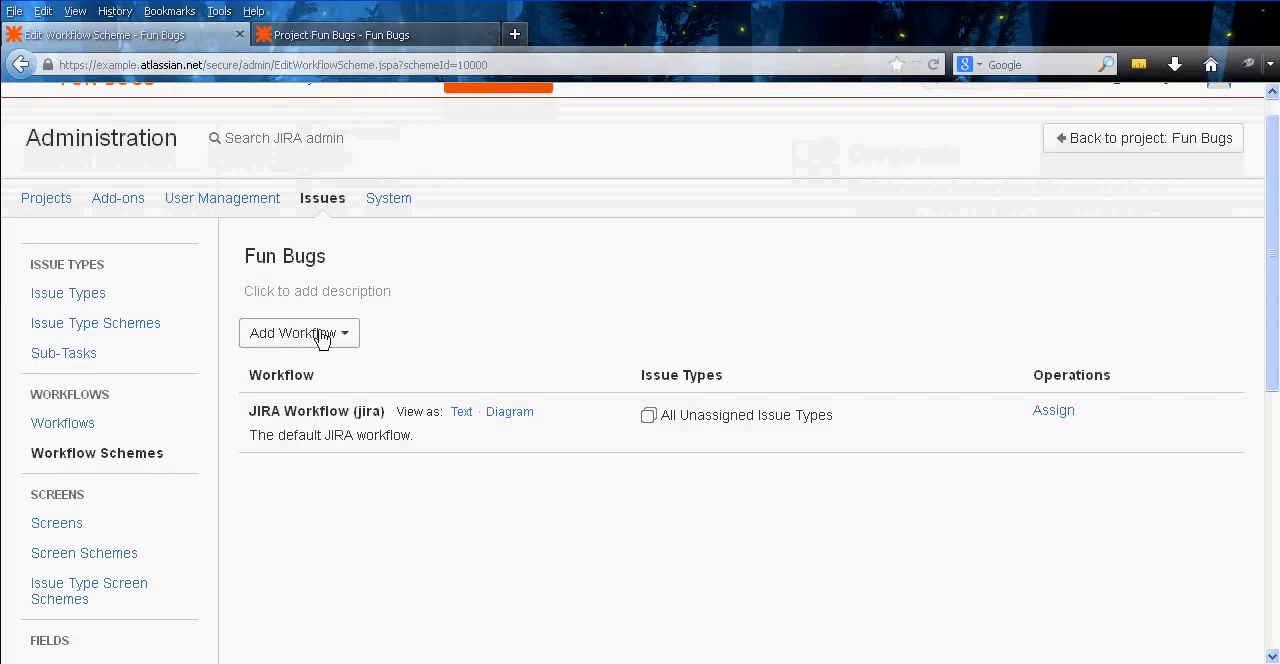
{"action": "left_click", "coordinate": [345, 336]}
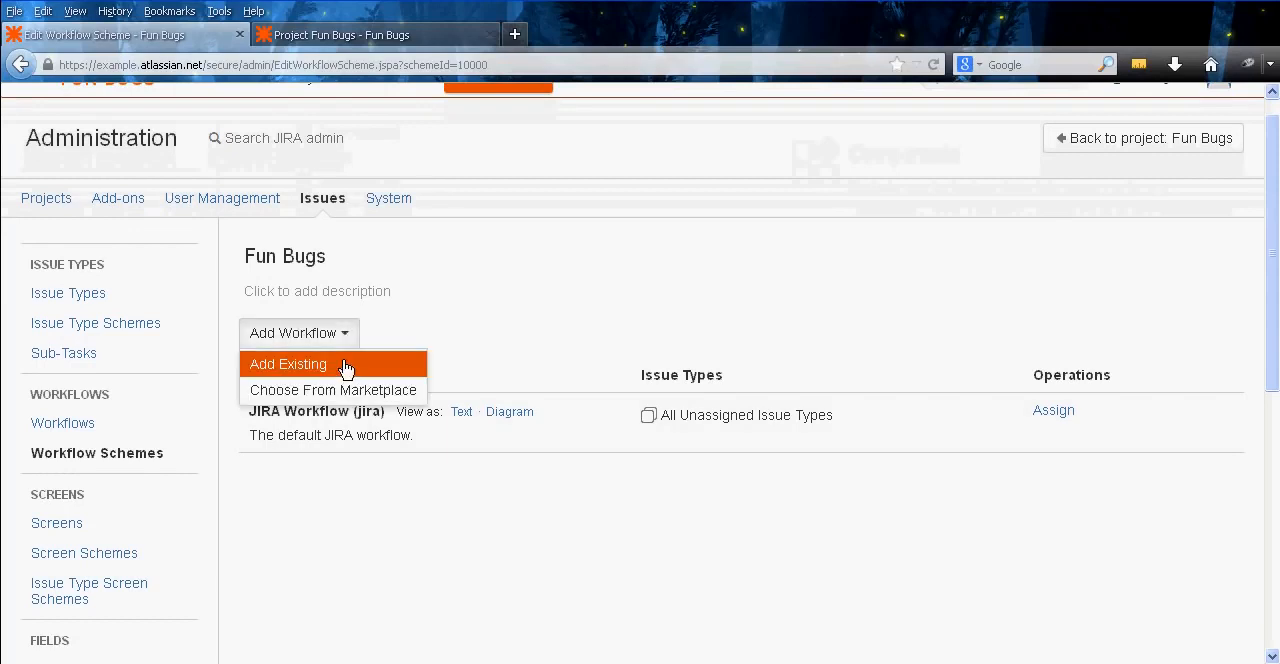
{"action": "left_click", "coordinate": [345, 370]}
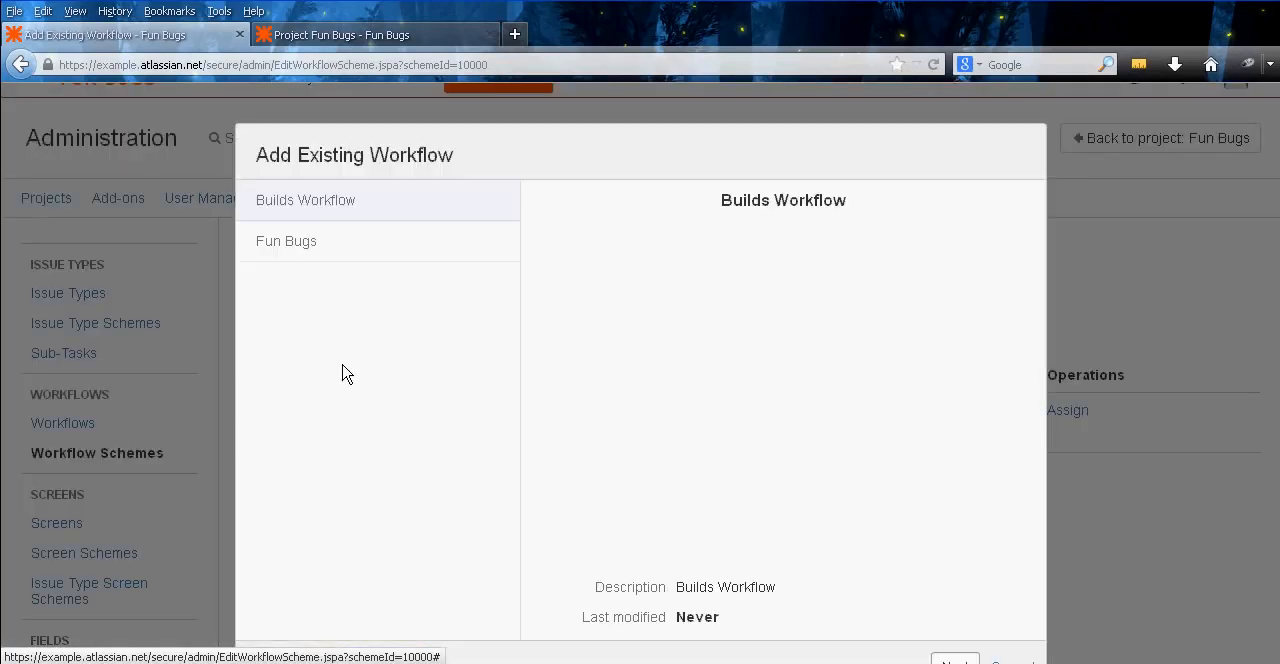
{"action": "left_click", "coordinate": [406, 243]}
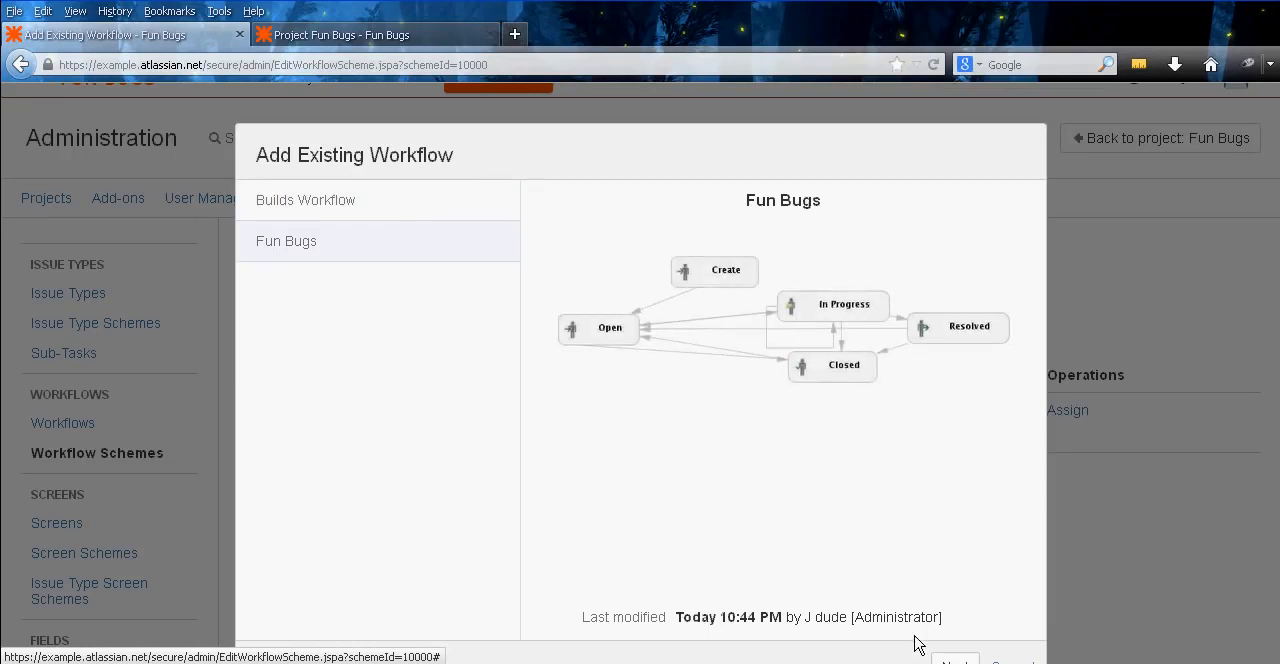
{"action": "left_click", "coordinate": [941, 660]}
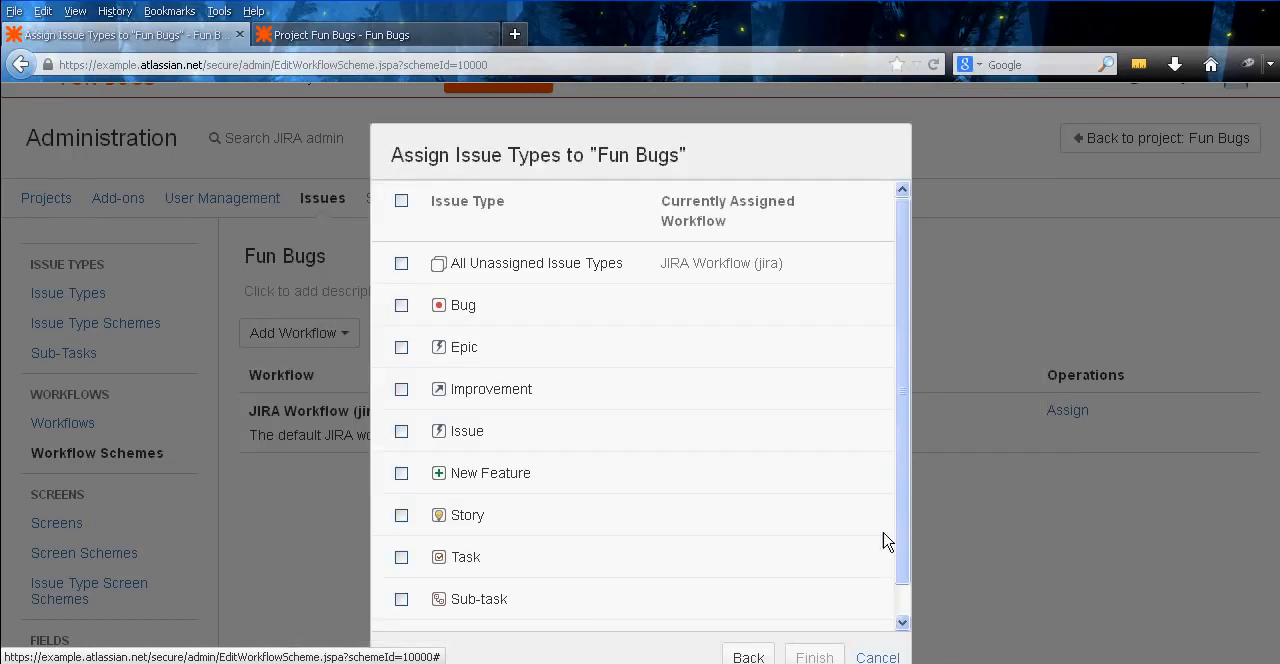
Assign all issue types except Bug, Epic and Story to the Fun Bugs workflow and finish the assignment
{"action": "left_click", "coordinate": [402, 201]}
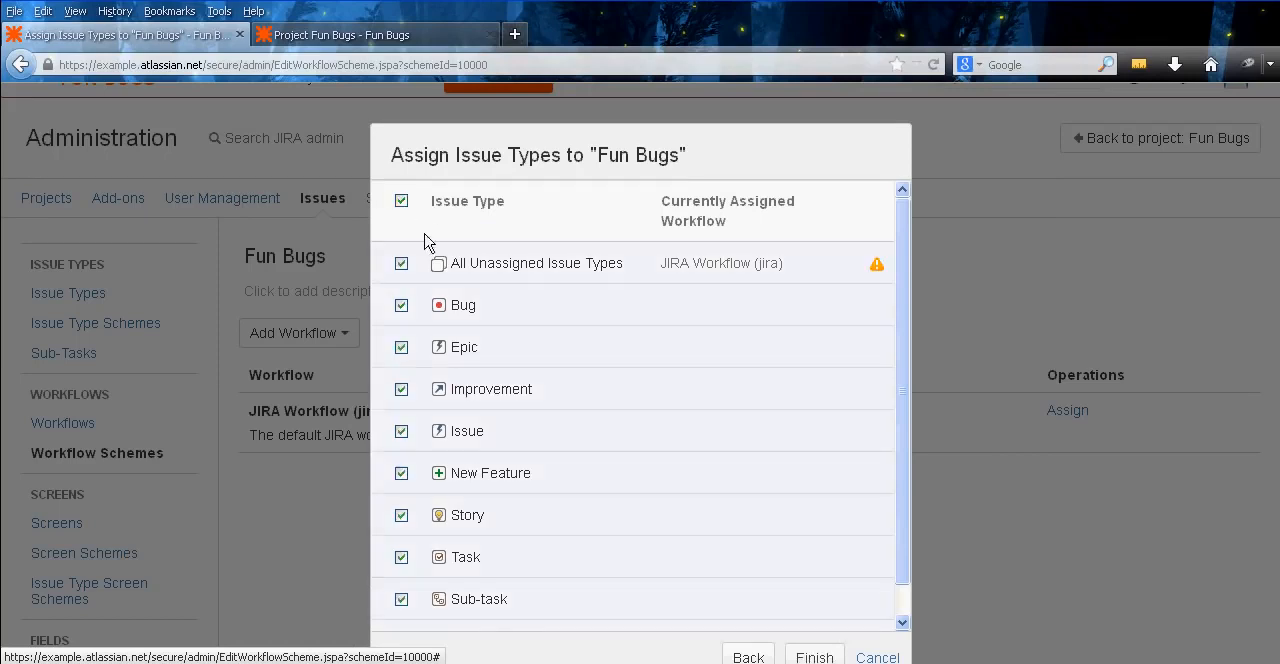
{"action": "middle_click", "coordinate": [565, 218]}
{"action": "middle_click", "coordinate": [561, 248]}
{"action": "middle_click", "coordinate": [657, 336]}
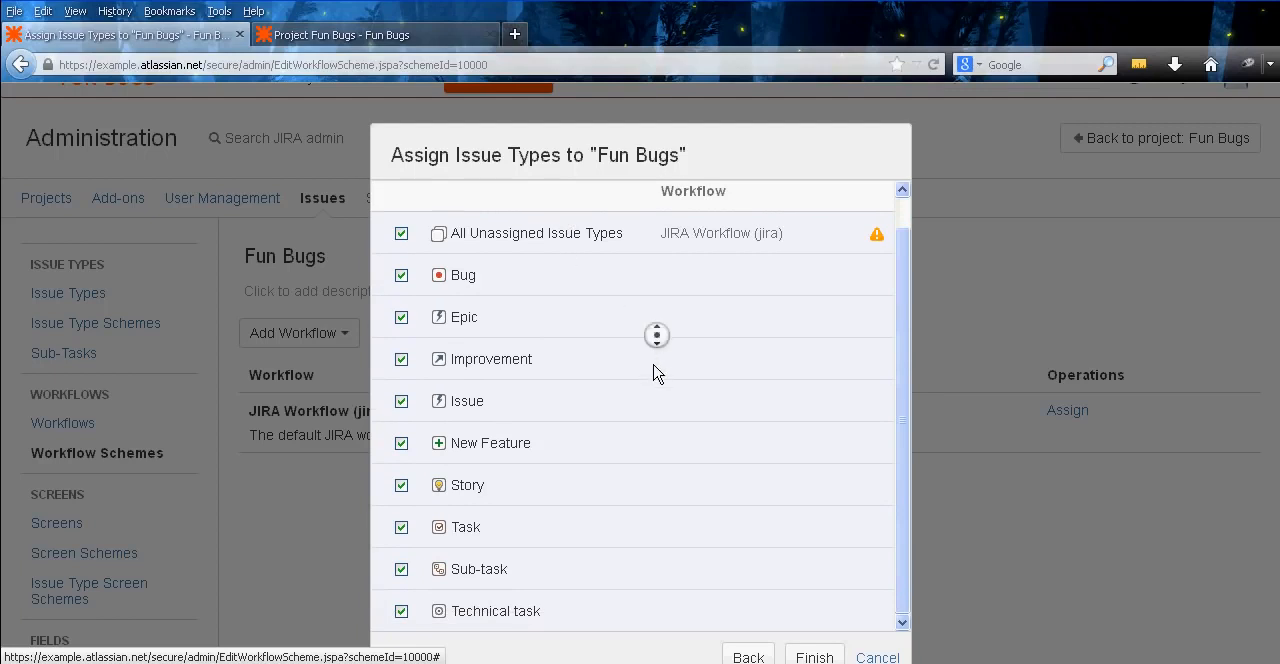
{"action": "middle_click", "coordinate": [651, 320]}
{"action": "scroll", "coordinate": [620, 328], "scroll_direction": "down", "scroll_amount": 1}
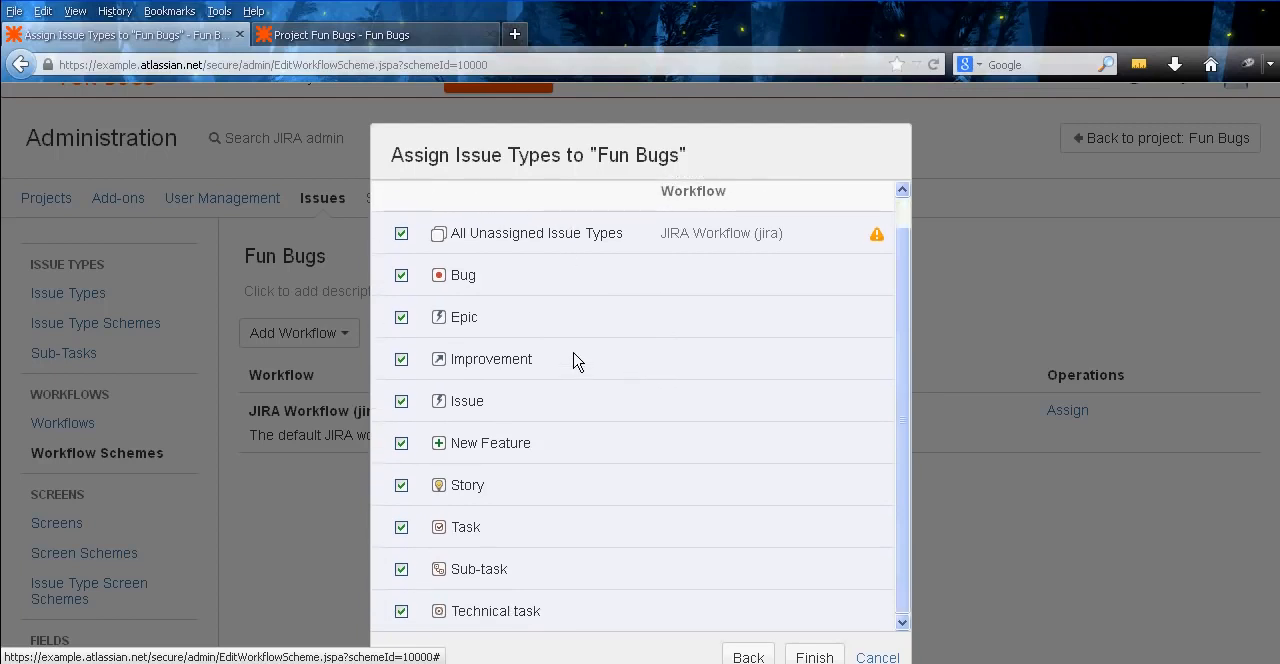
{"action": "left_click", "coordinate": [401, 275]}
{"action": "left_click", "coordinate": [401, 317]}
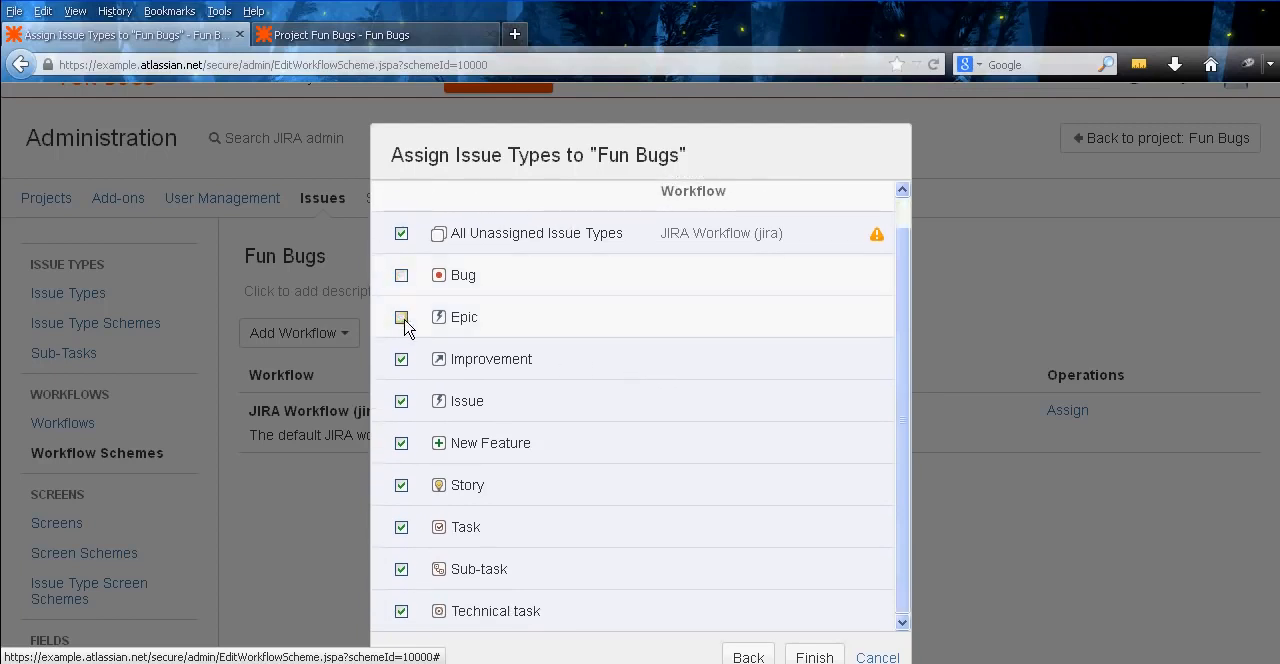
{"action": "left_click", "coordinate": [403, 486]}
{"action": "left_click", "coordinate": [403, 527]}
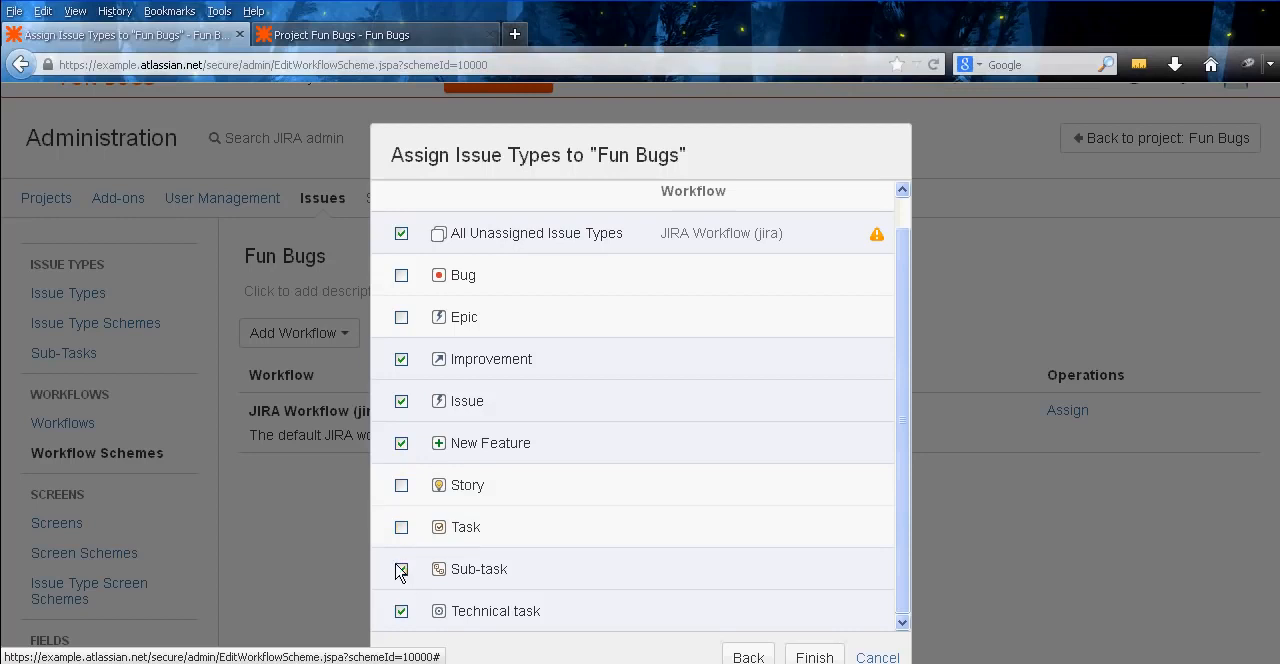
{"action": "left_click", "coordinate": [401, 527]}
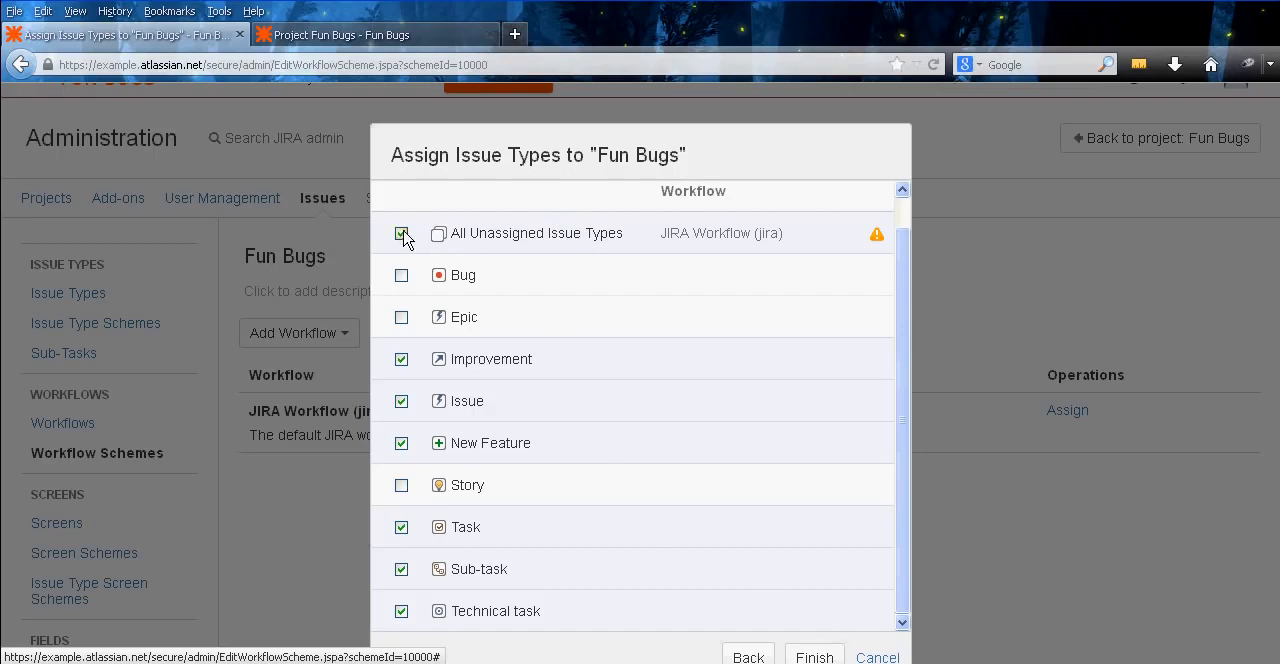
{"action": "left_click", "coordinate": [818, 657]}
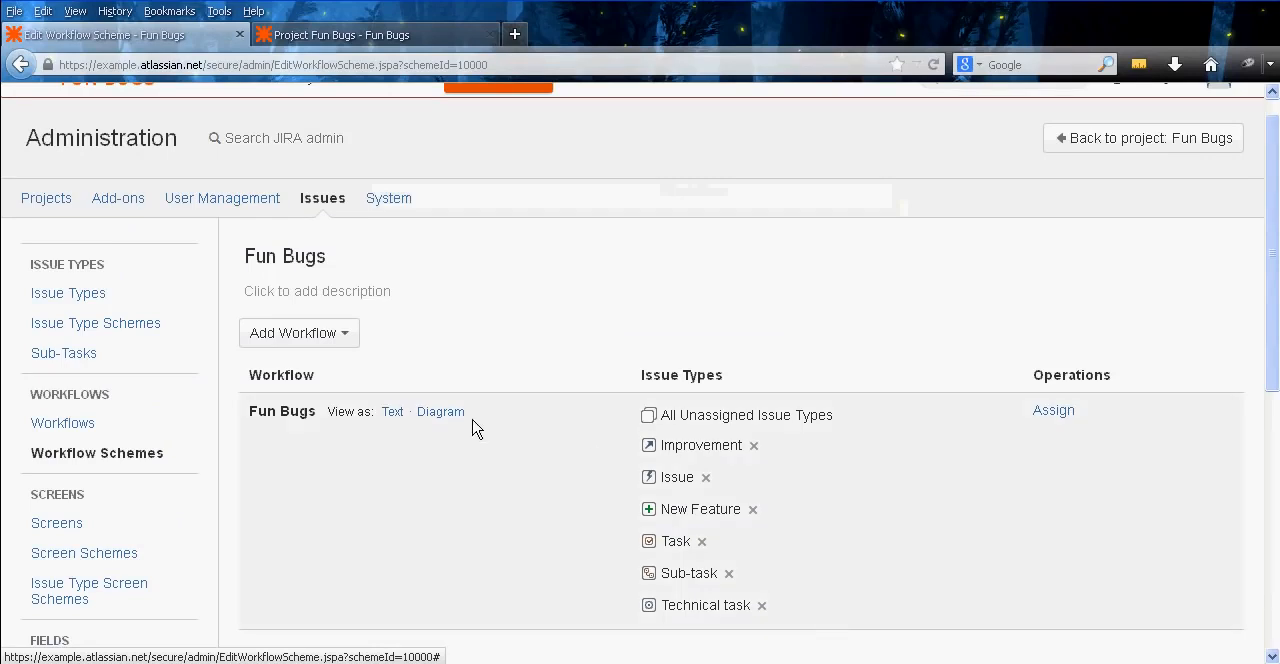
From the project's workflow settings, switch the Fun Bugs project to the Fun Bugs scheme and proceed to status mapping
{"action": "left_click", "coordinate": [322, 32]}
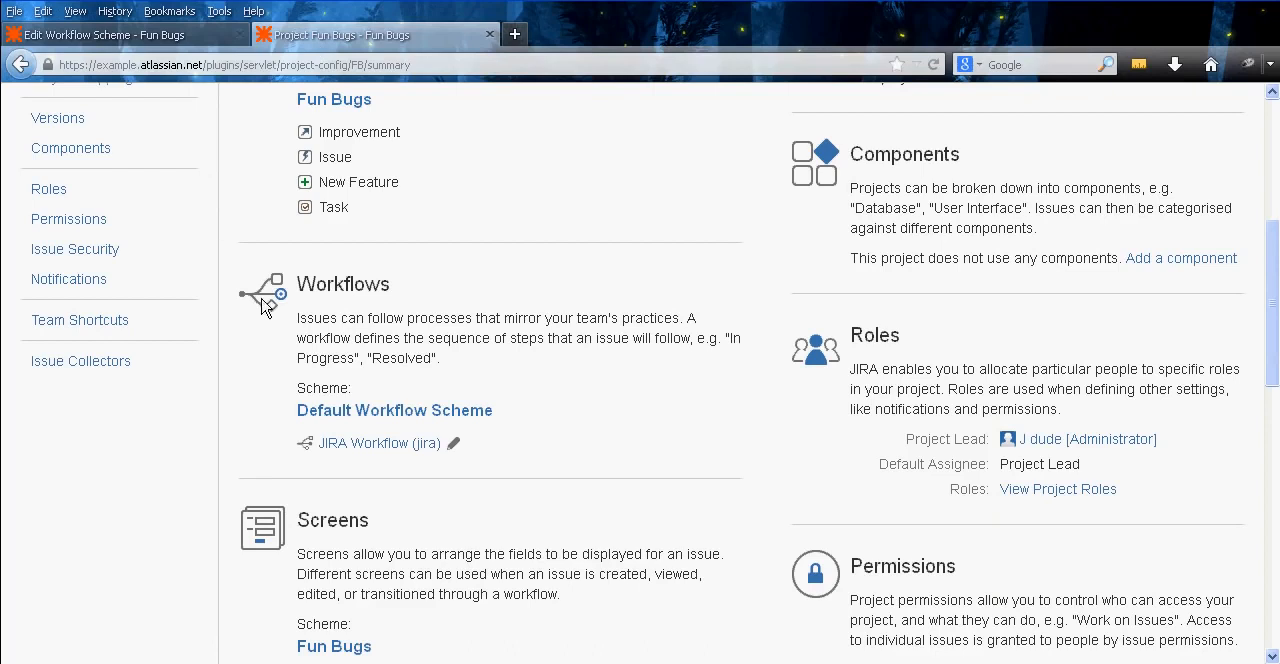
{"action": "left_click", "coordinate": [400, 412]}
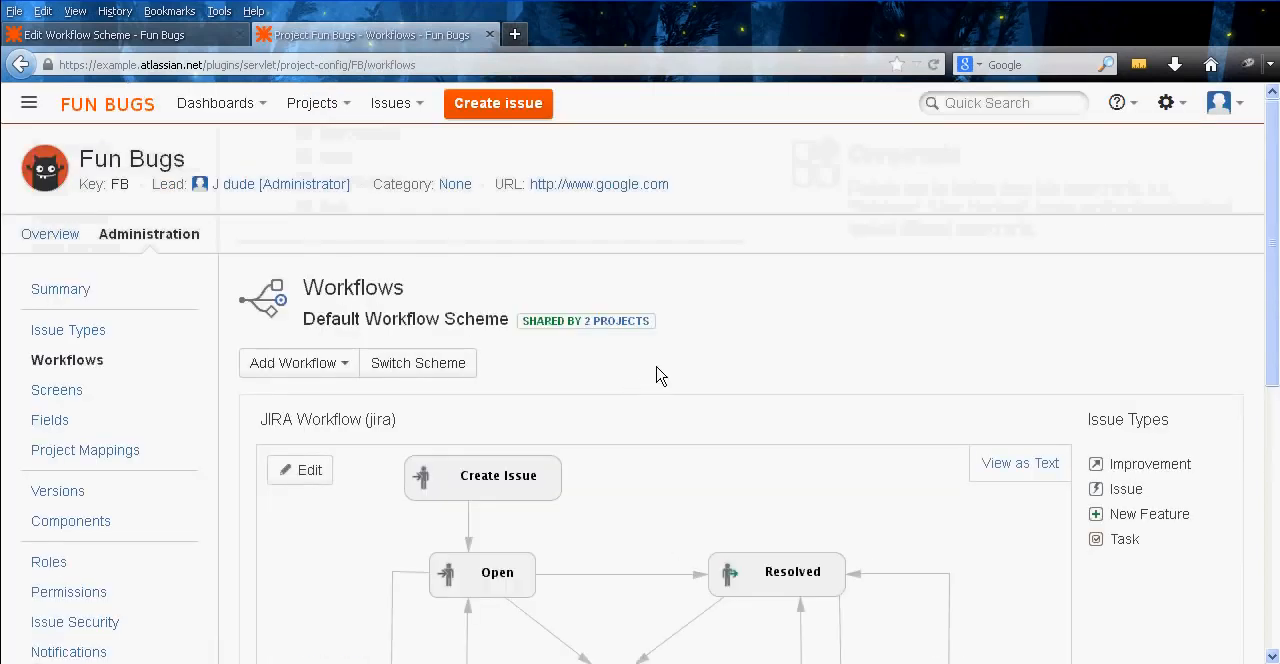
{"action": "left_click", "coordinate": [443, 367]}
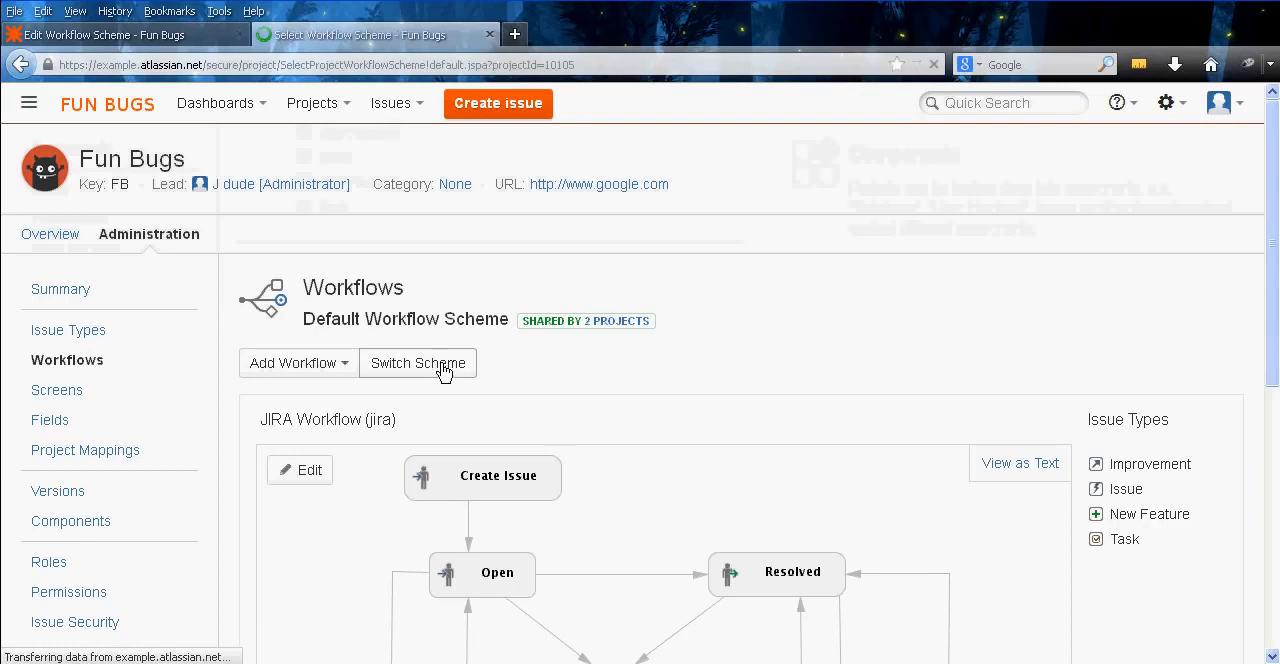
{"action": "left_click", "coordinate": [470, 378]}
{"action": "left_click", "coordinate": [470, 405]}
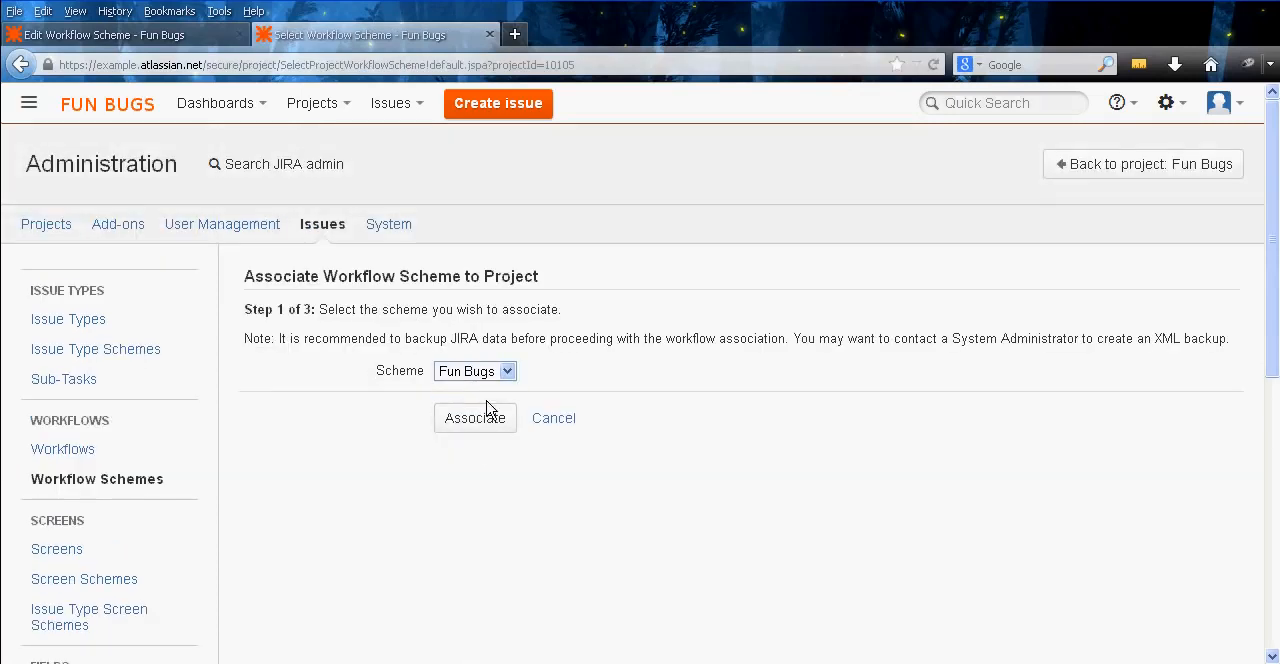
{"action": "left_click", "coordinate": [488, 428]}
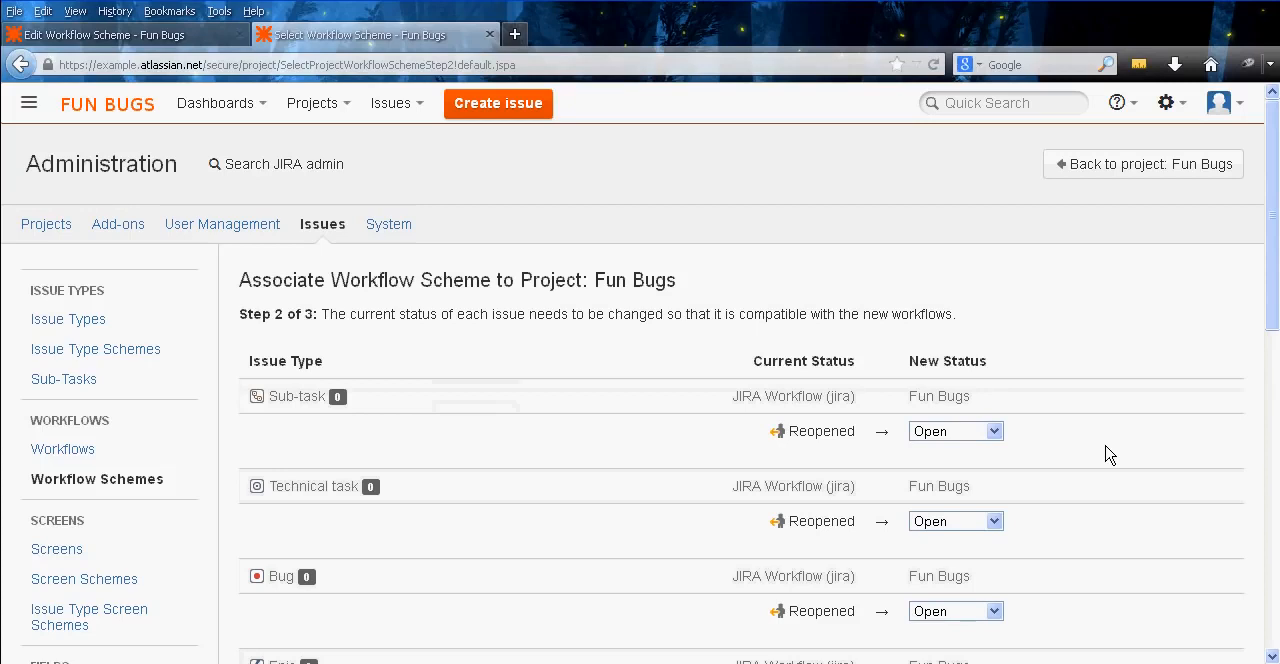
Review the status mappings, keep Reopened mapped to Open for all issue types, complete the association and acknowledge the migration
{"action": "middle_click", "coordinate": [1110, 376]}
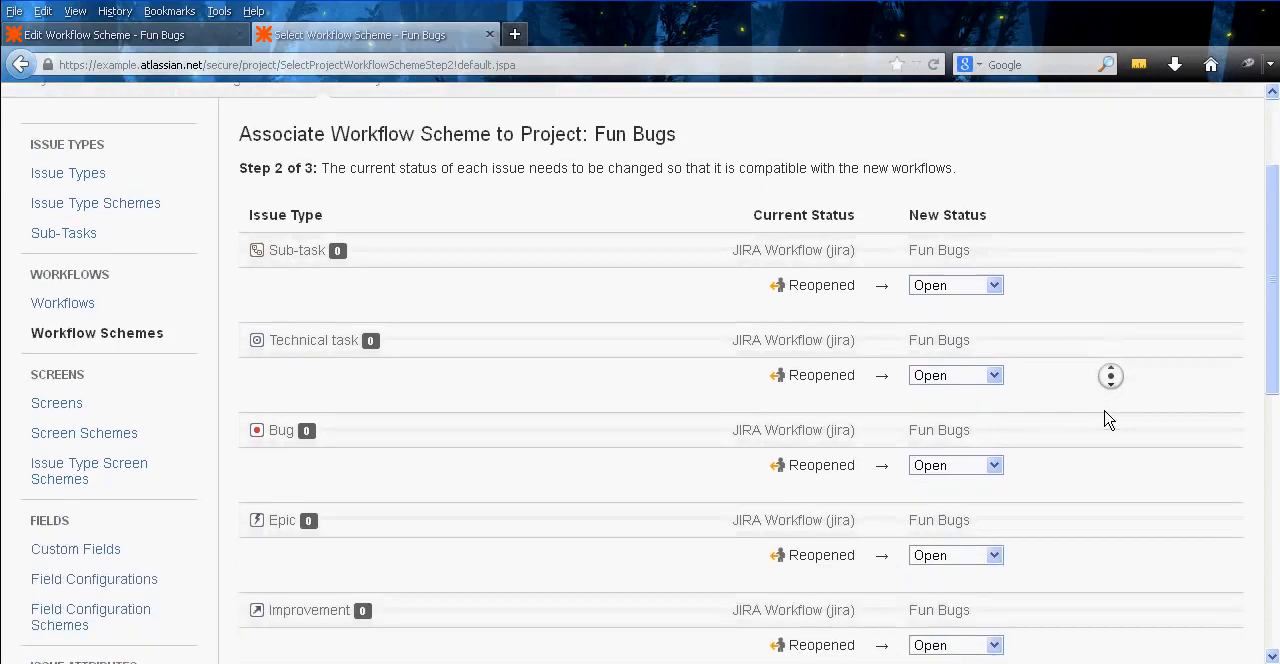
{"action": "middle_click", "coordinate": [1104, 451]}
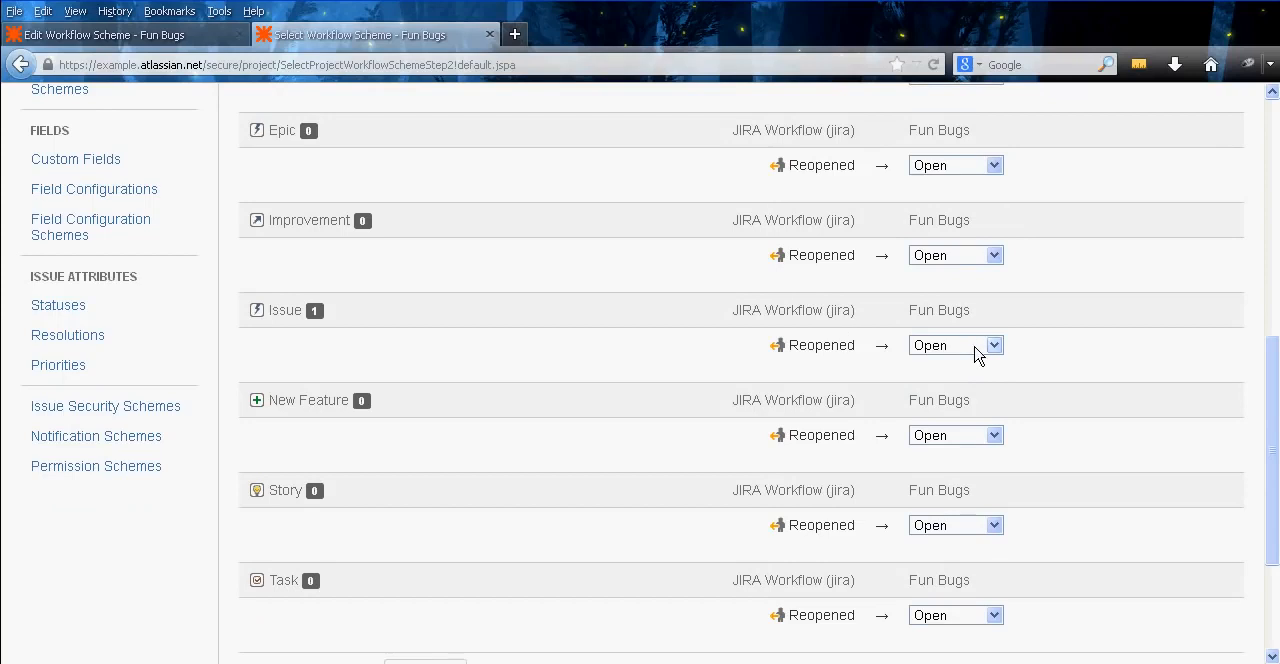
{"action": "middle_click", "coordinate": [1086, 346]}
{"action": "middle_click", "coordinate": [1075, 415]}
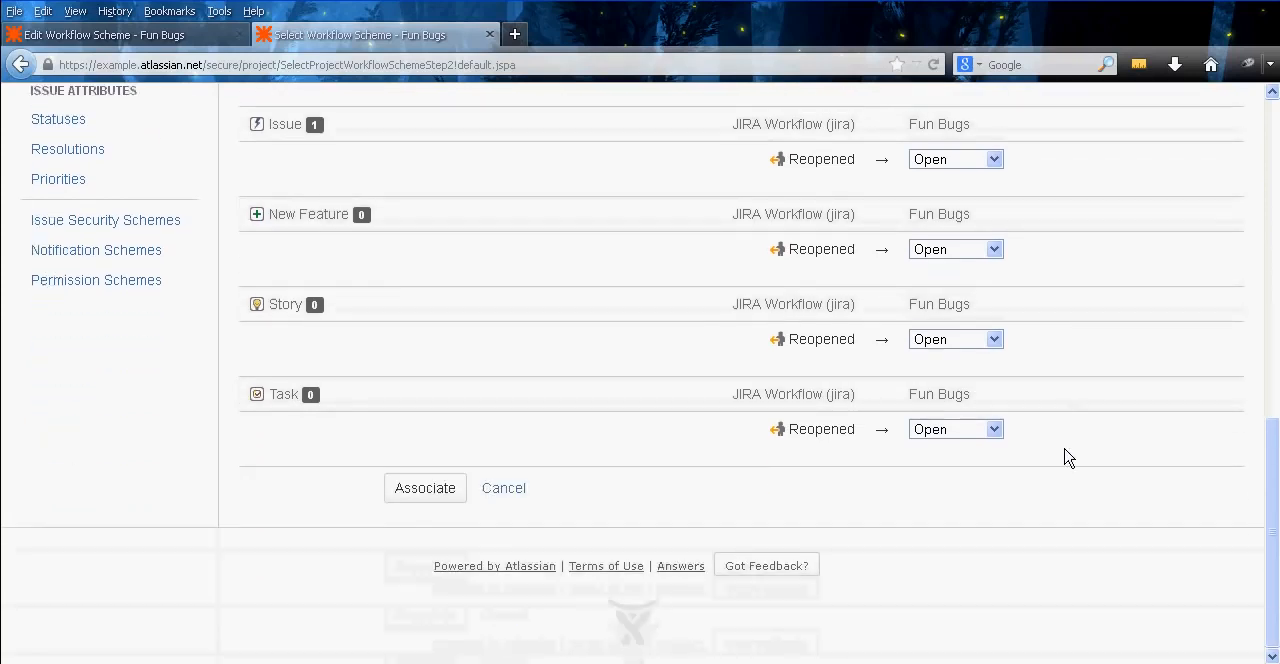
{"action": "middle_click", "coordinate": [1074, 466]}
{"action": "middle_click", "coordinate": [1078, 402]}
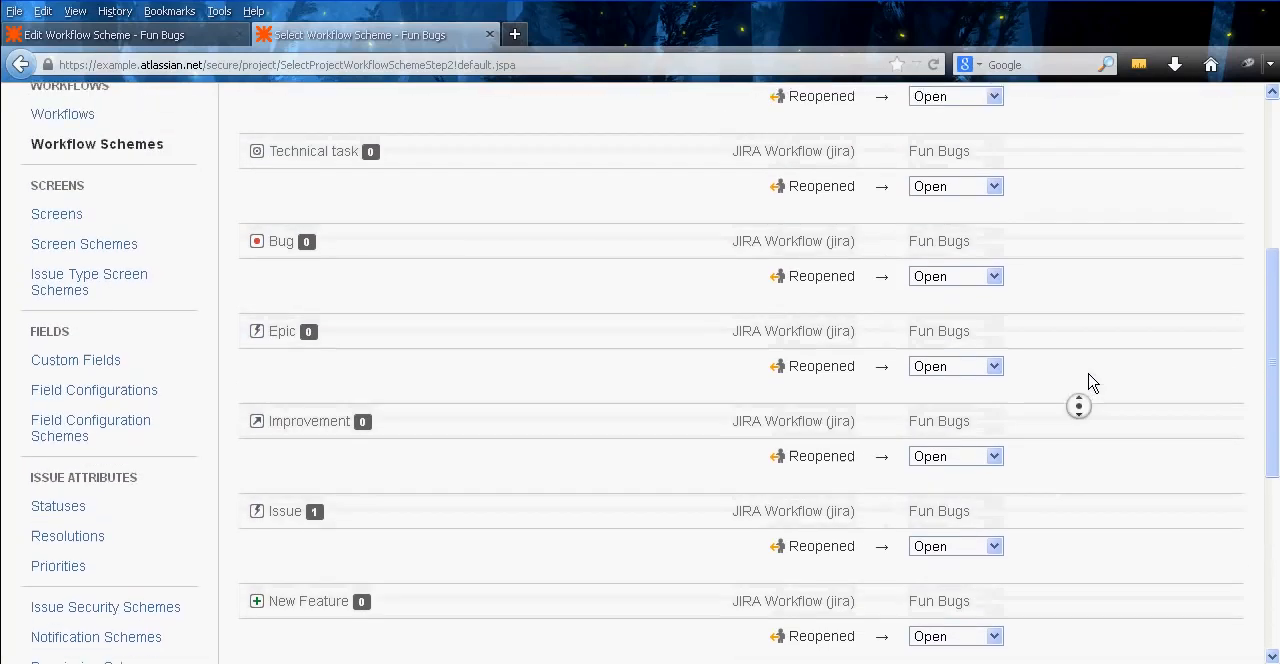
{"action": "middle_click", "coordinate": [1110, 303]}
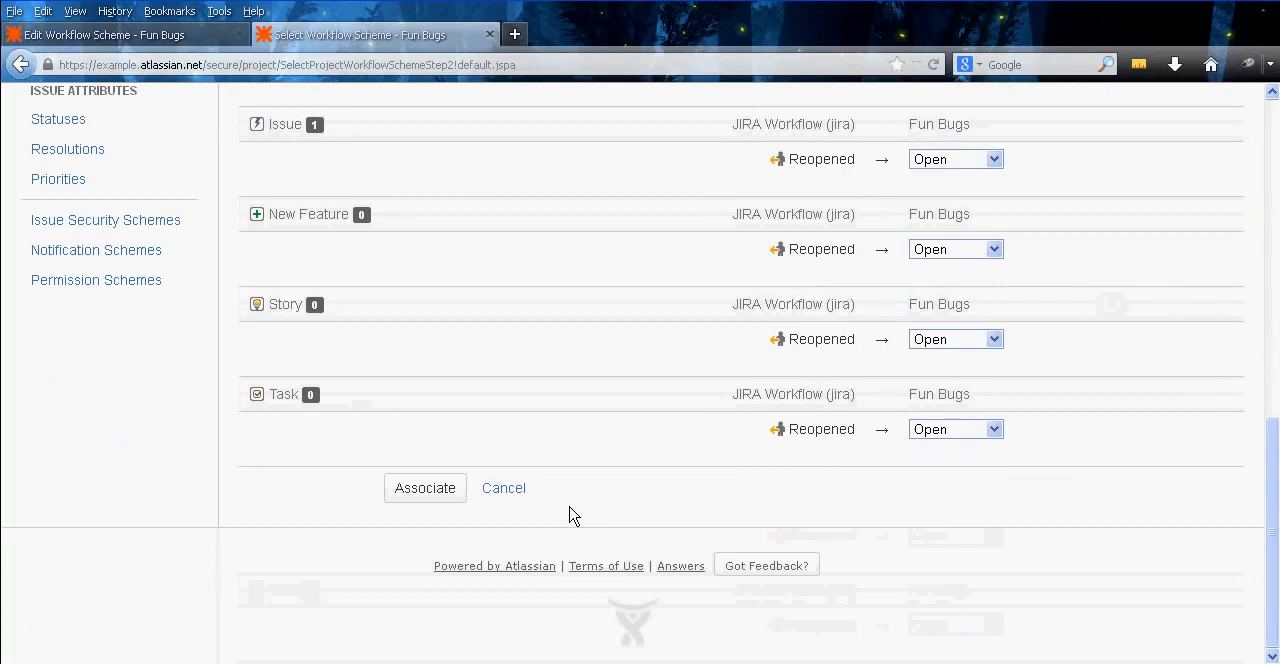
{"action": "left_click", "coordinate": [430, 488]}
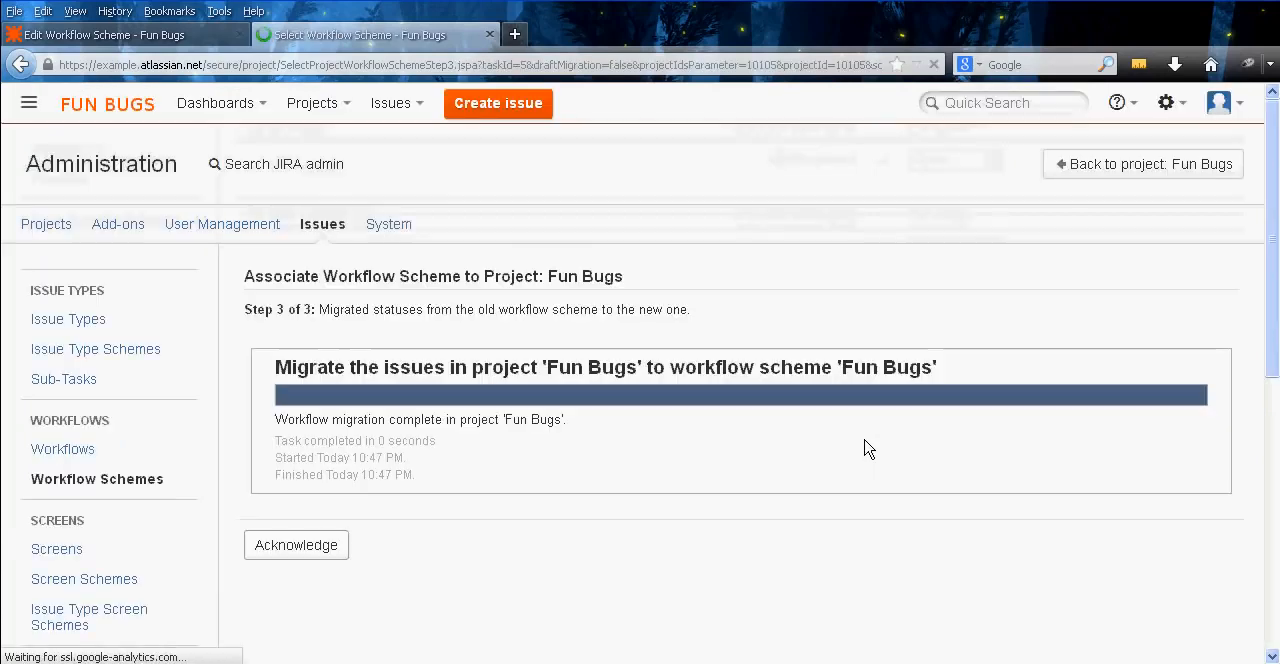
{"action": "left_click", "coordinate": [296, 545]}
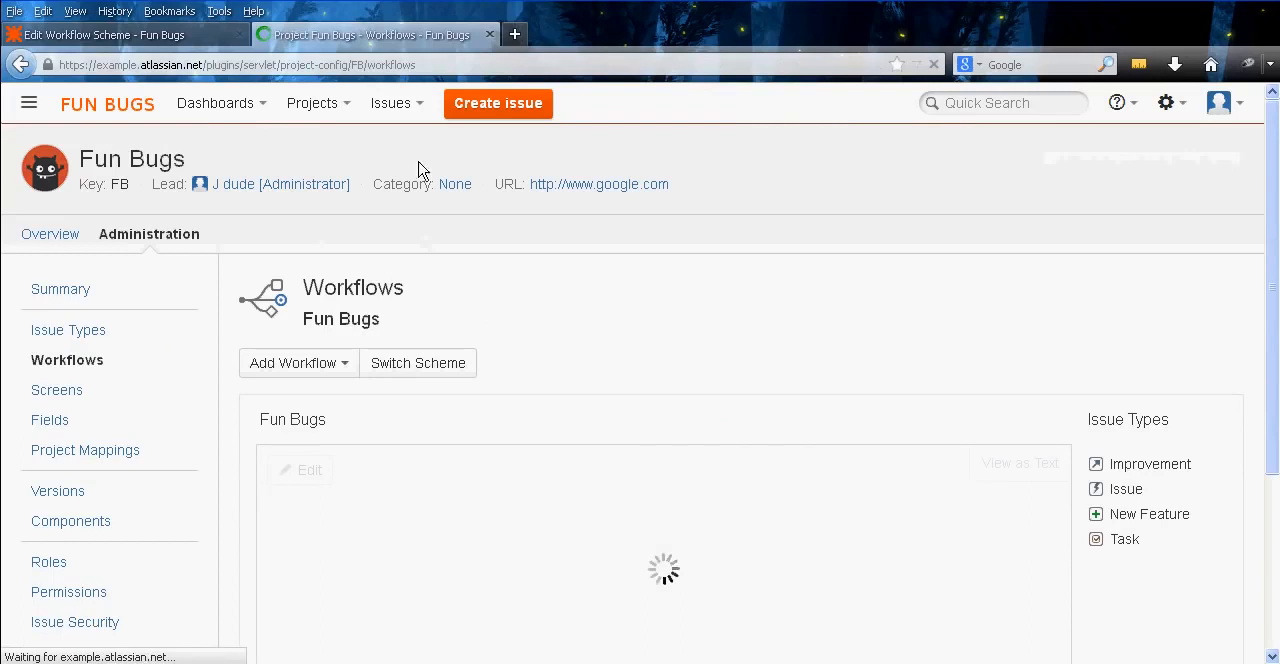
Open the recent issue FB-1 Test in a new tab and switch to it
{"action": "left_click", "coordinate": [405, 110]}
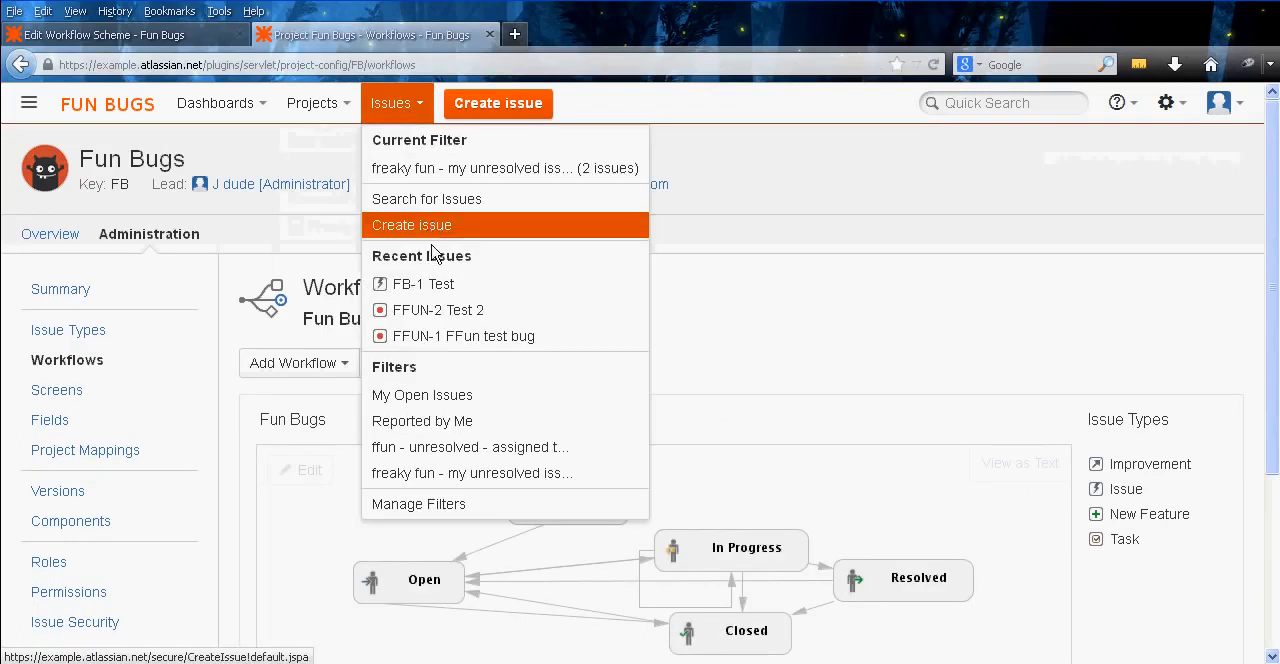
{"action": "right_click", "coordinate": [440, 288]}
{"action": "left_click", "coordinate": [452, 300]}
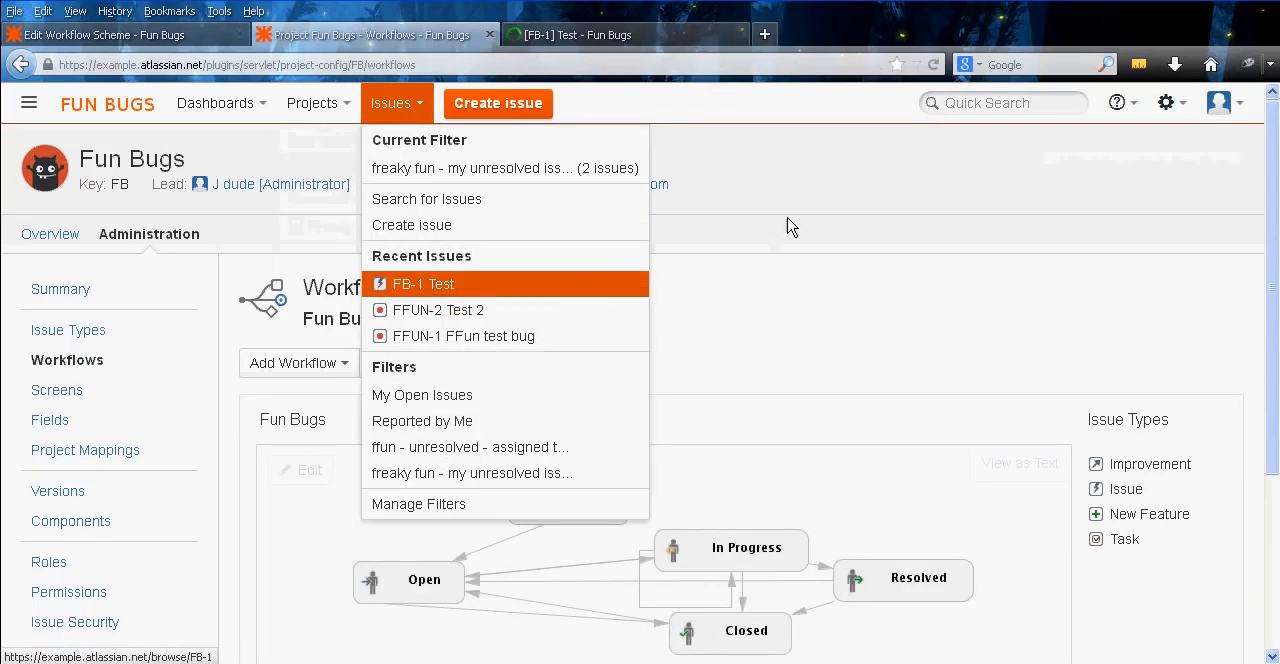
{"action": "left_click", "coordinate": [594, 34]}
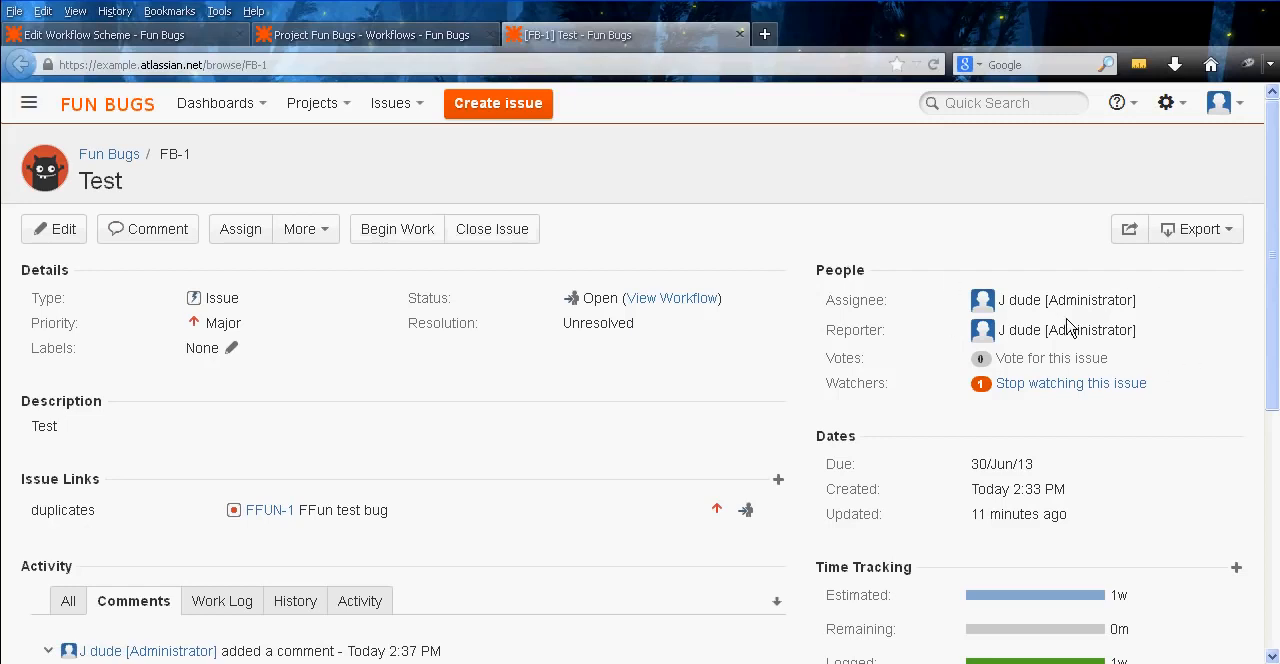
Test the new workflow on FB-1 by running the Begin Work transition and then Unassign, both without comments
{"action": "left_click", "coordinate": [408, 249]}
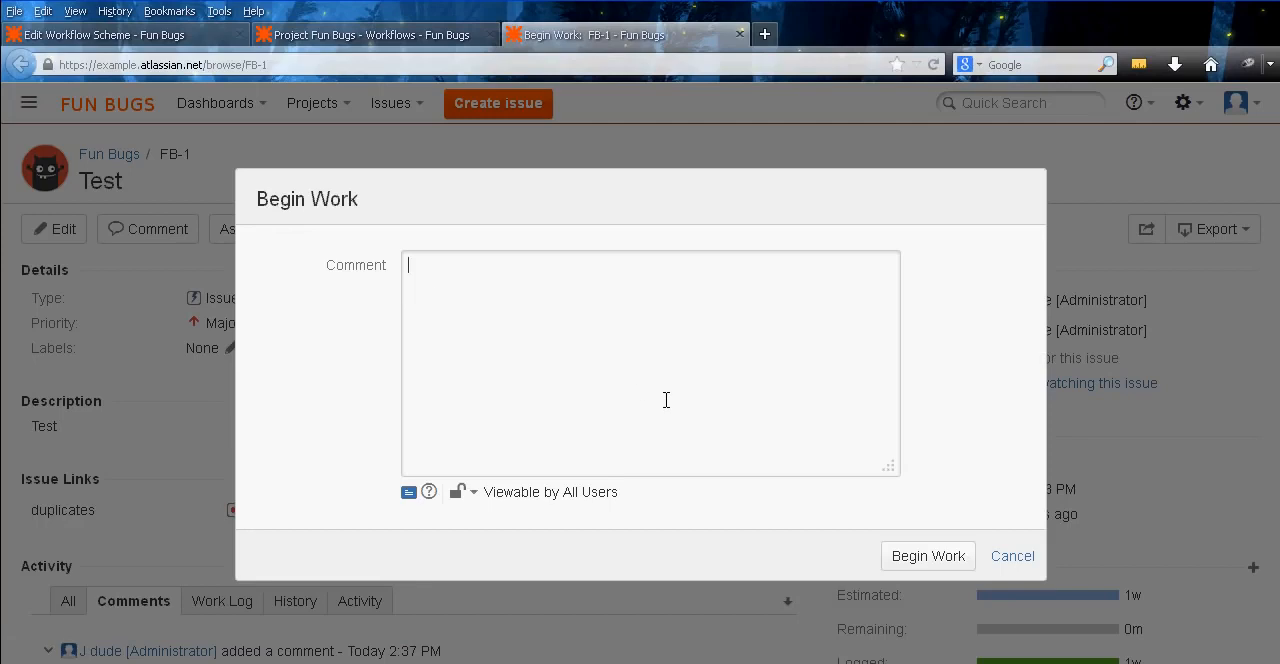
{"action": "left_click", "coordinate": [952, 558]}
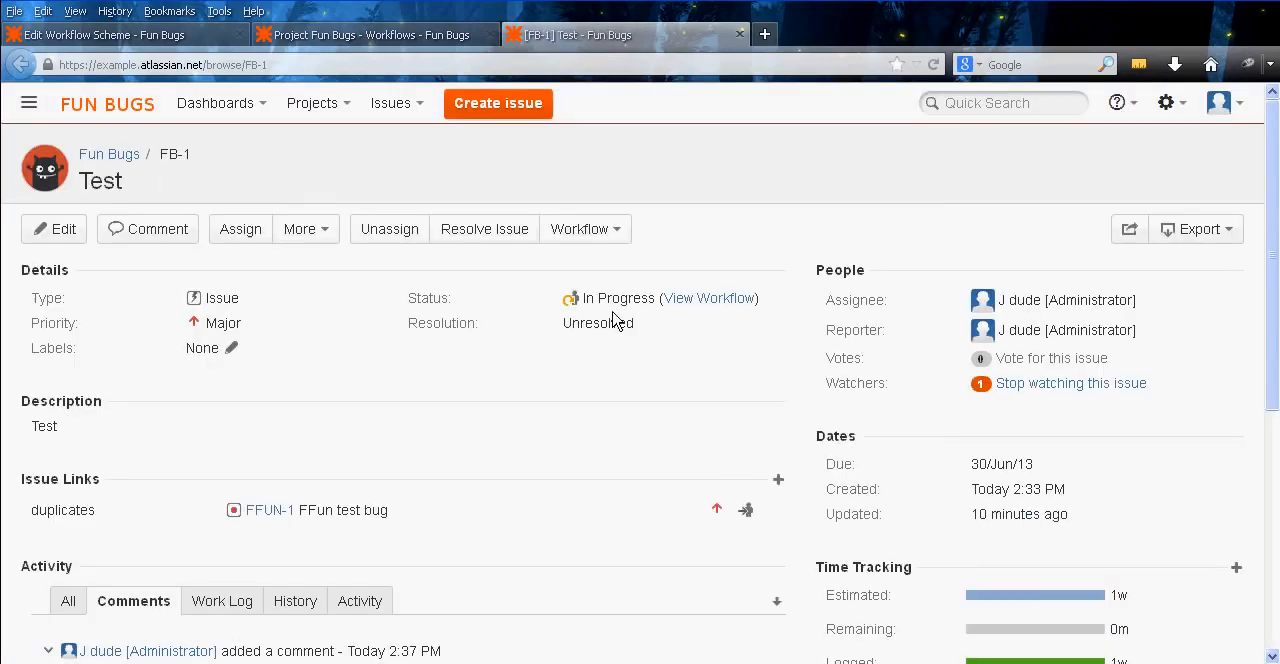
{"action": "left_click", "coordinate": [380, 229]}
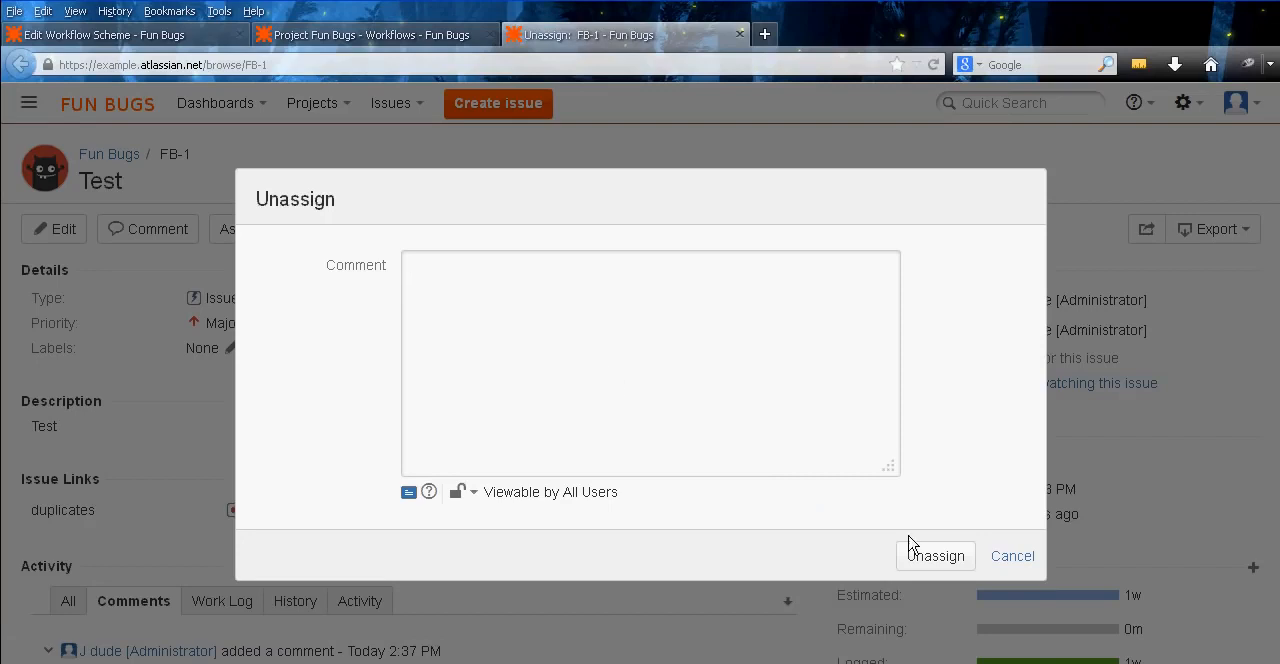
{"action": "left_click", "coordinate": [915, 557]}
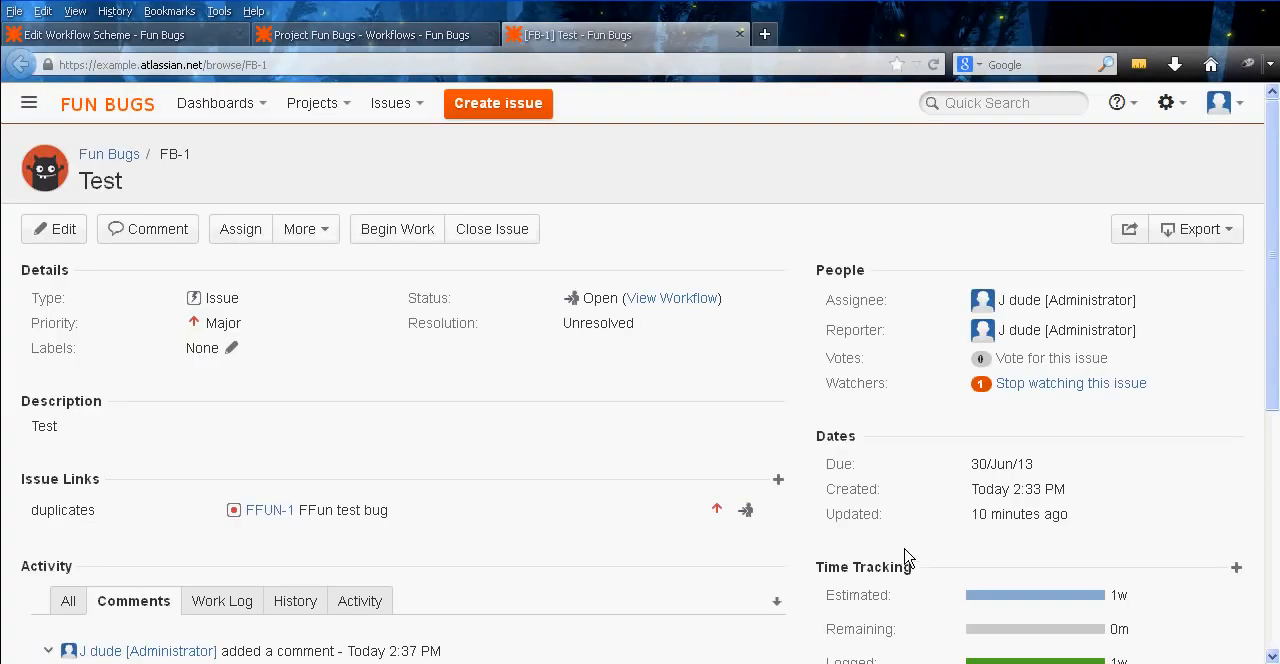
Run Begin Work on FB-1 without a comment, then resolve the issue with the resolution Fixed
{"action": "left_click", "coordinate": [397, 229]}
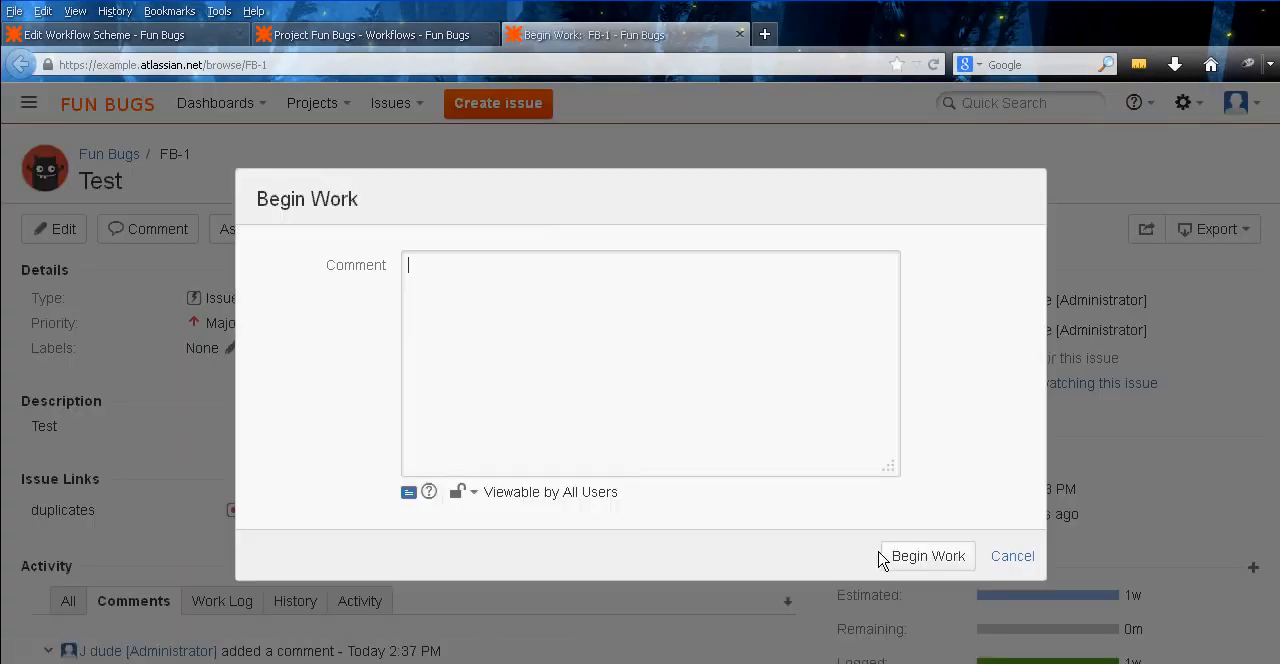
{"action": "left_click", "coordinate": [905, 556]}
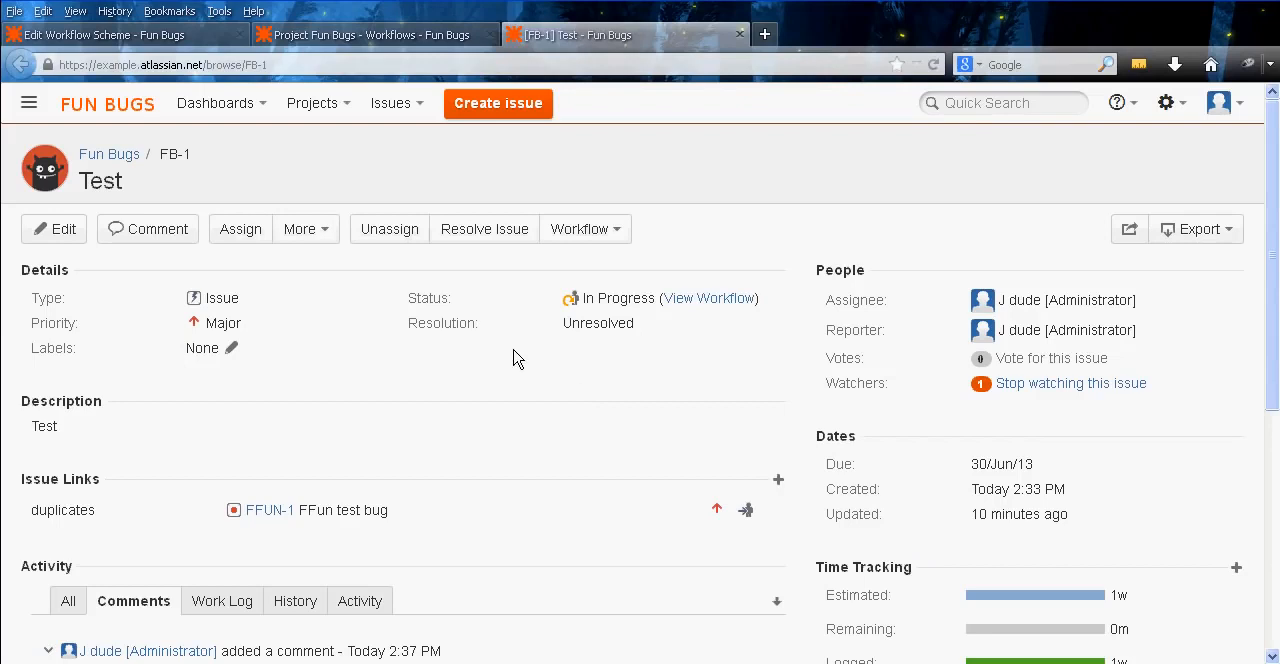
{"action": "left_click", "coordinate": [478, 229]}
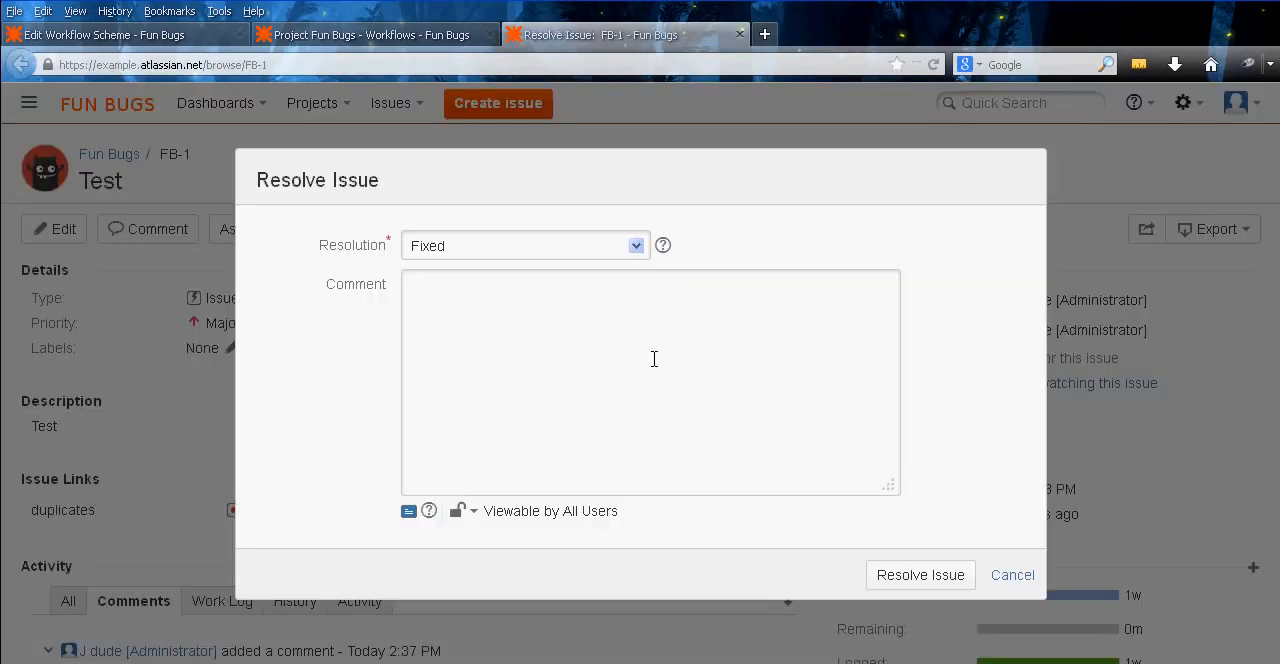
{"action": "left_click", "coordinate": [500, 246]}
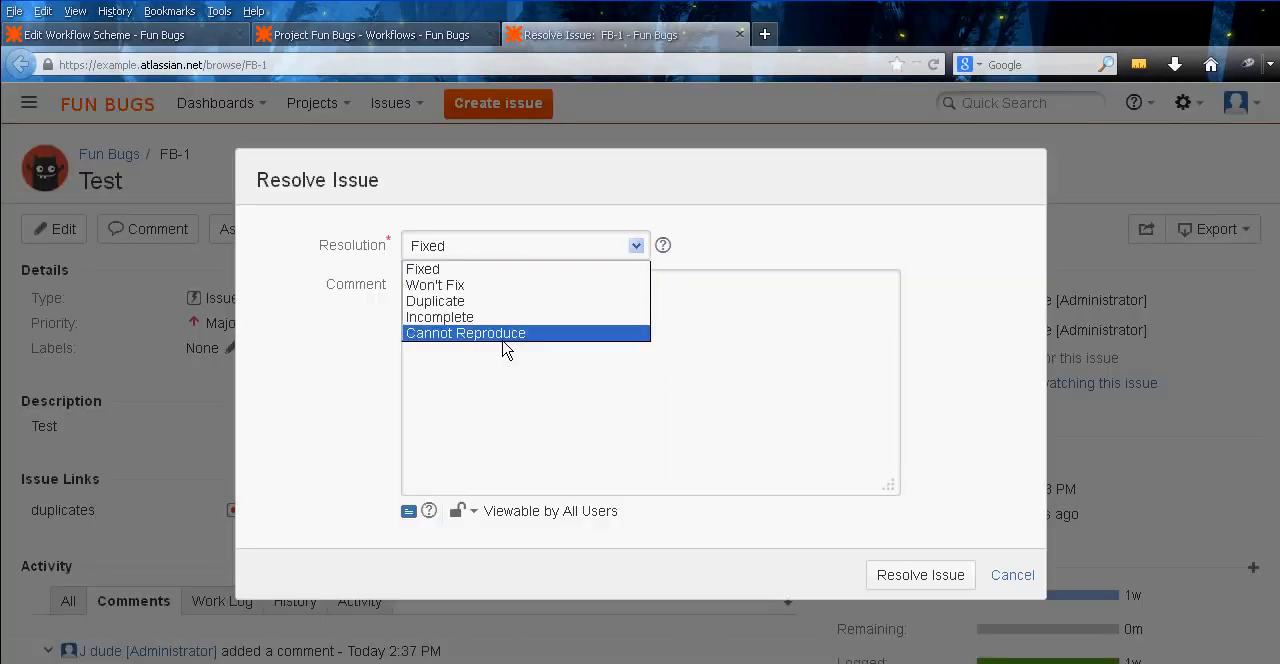
{"action": "left_click", "coordinate": [514, 270]}
{"action": "left_click", "coordinate": [589, 399]}
{"action": "left_click", "coordinate": [940, 582]}
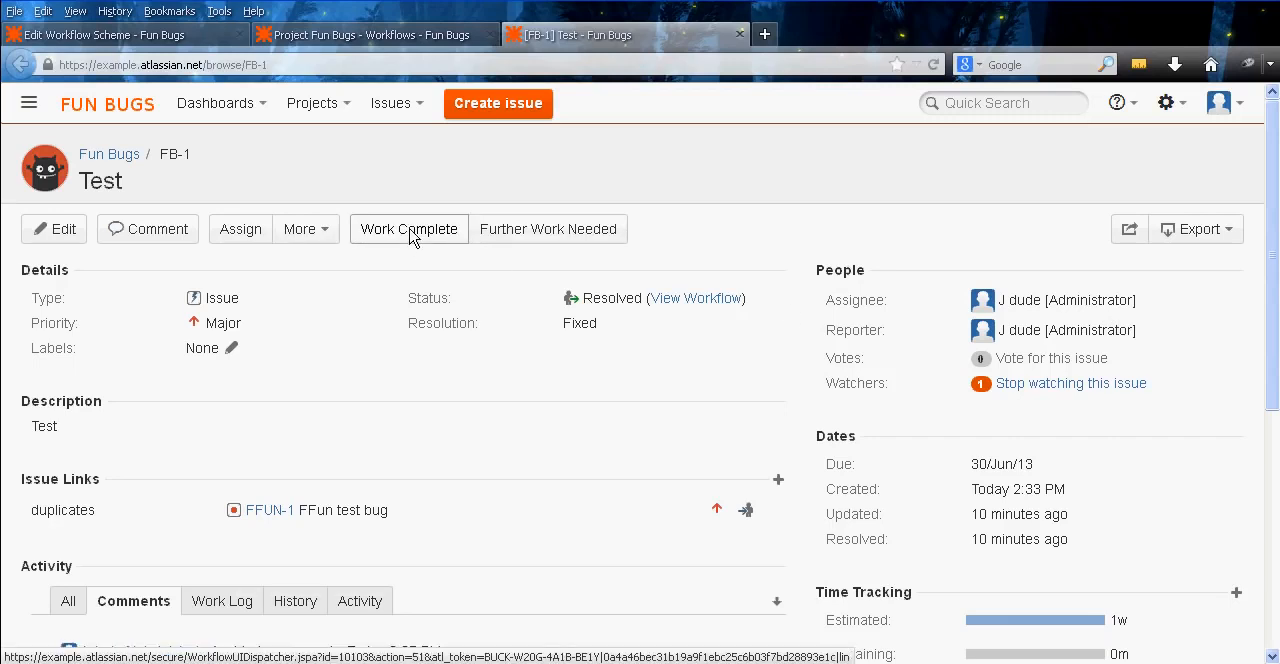
Run the Further Work Needed transition on FB-1, then close the issue and check its Resolution field
{"action": "left_click", "coordinate": [548, 232]}
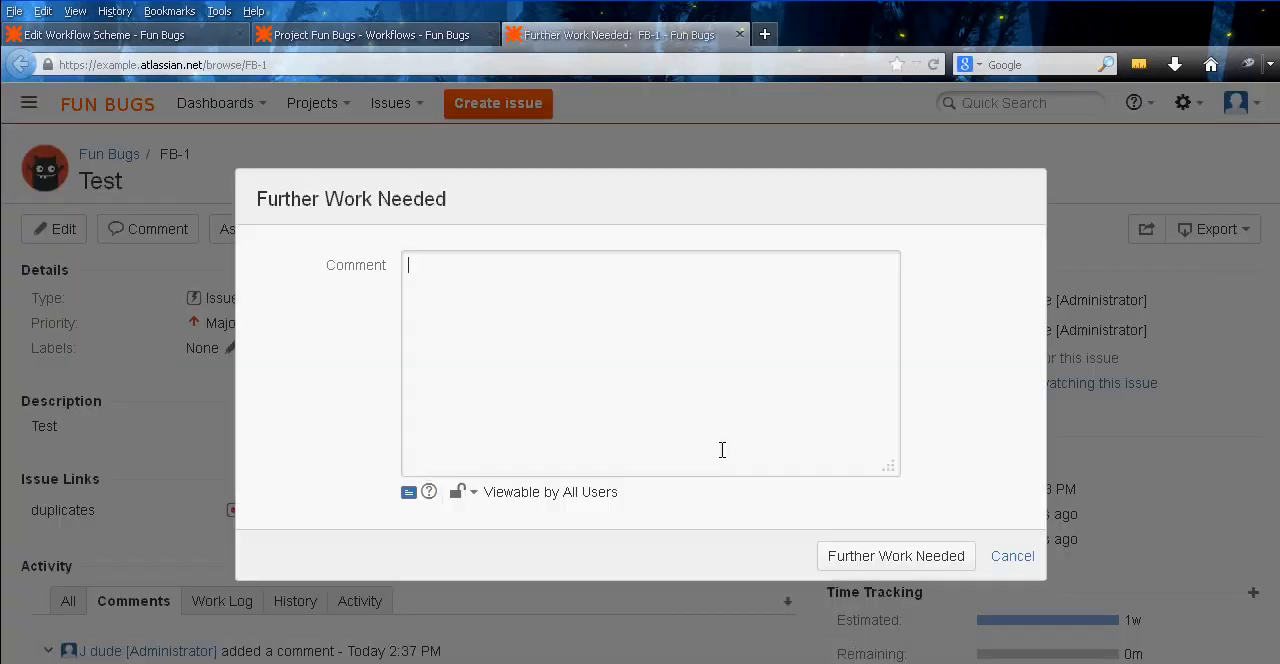
{"action": "left_click", "coordinate": [866, 558]}
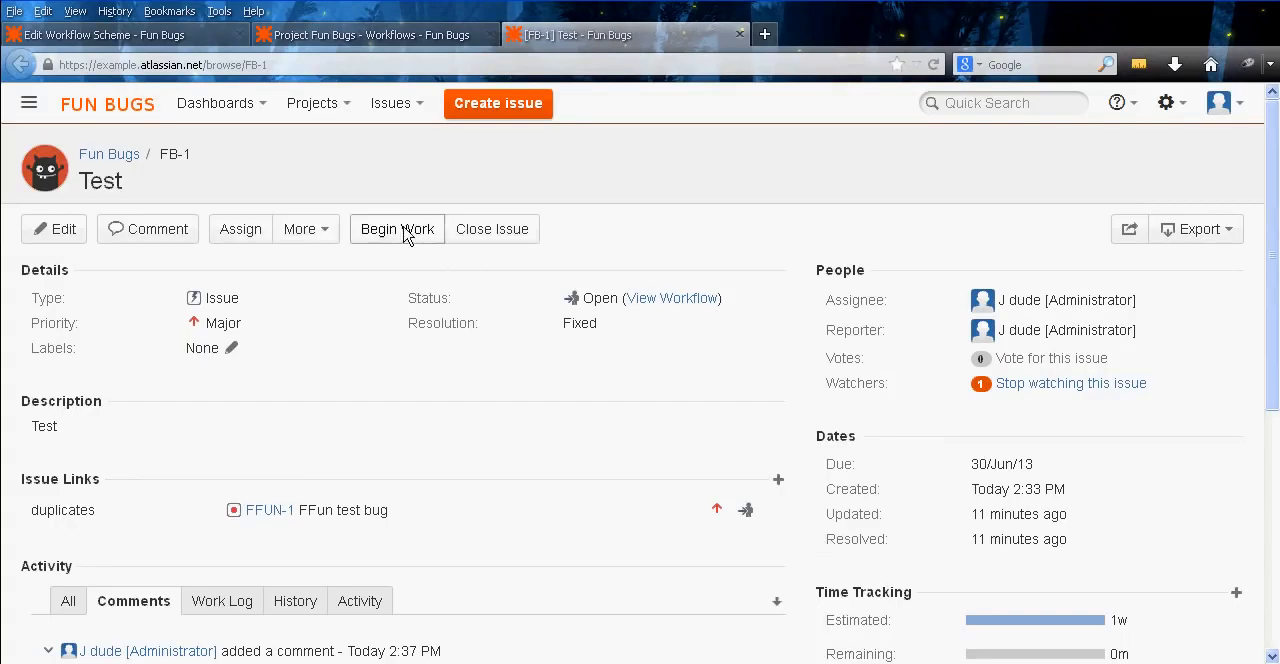
{"action": "left_click", "coordinate": [490, 230]}
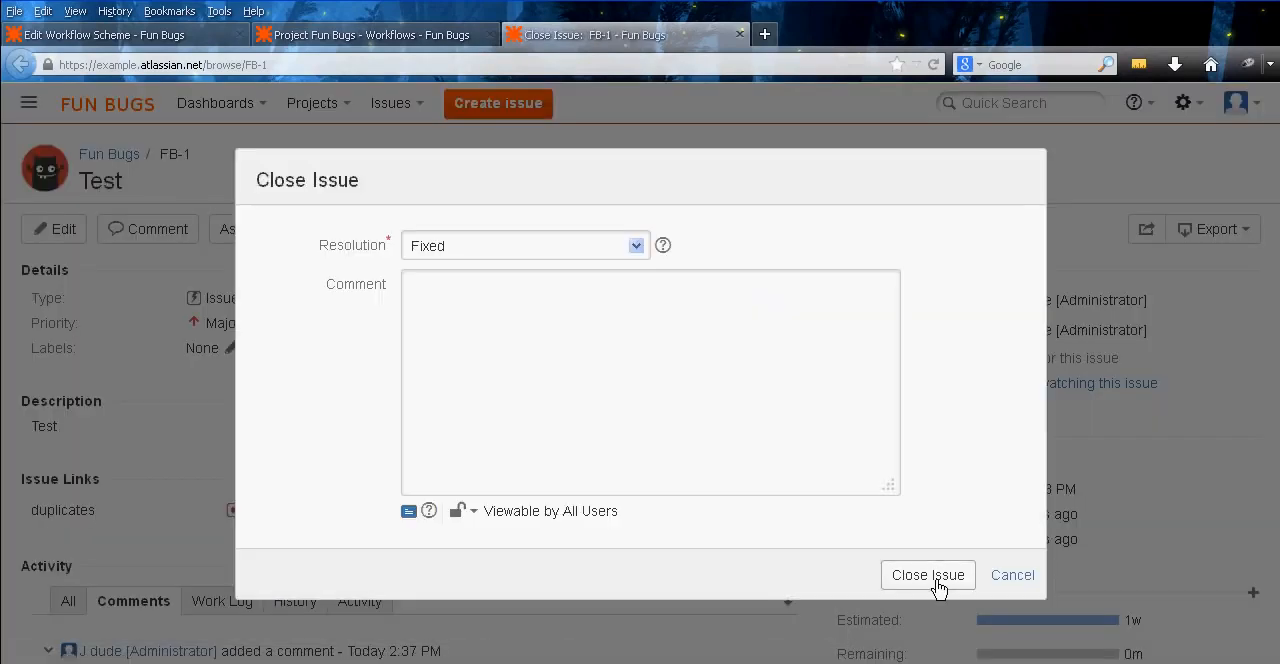
{"action": "left_click", "coordinate": [936, 582]}
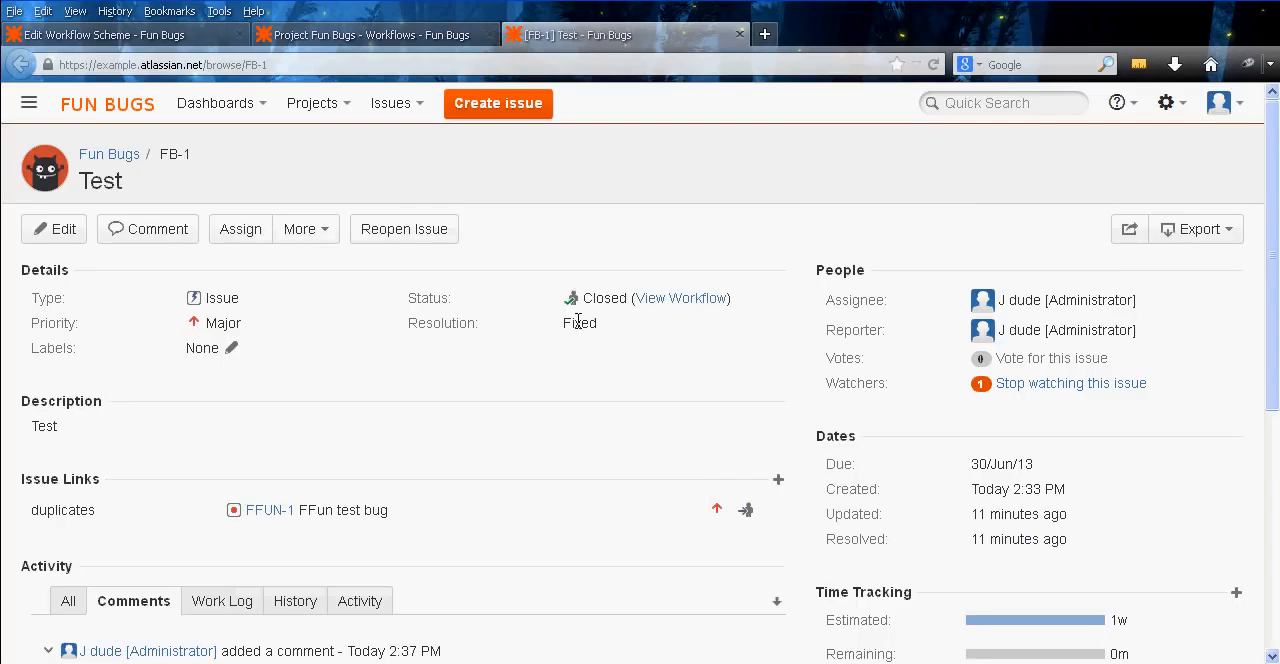
{"action": "double_click", "coordinate": [567, 323]}
{"action": "left_click", "coordinate": [535, 328]}
{"action": "left_click_drag", "start_coordinate": [563, 328], "coordinate": [652, 332]}
{"action": "left_click", "coordinate": [612, 332]}
Close the project workflows page, return to the workflow administration list and open the Fun Bugs workflow for editing
{"action": "left_click", "coordinate": [377, 36]}
{"action": "middle_click", "coordinate": [337, 34]}
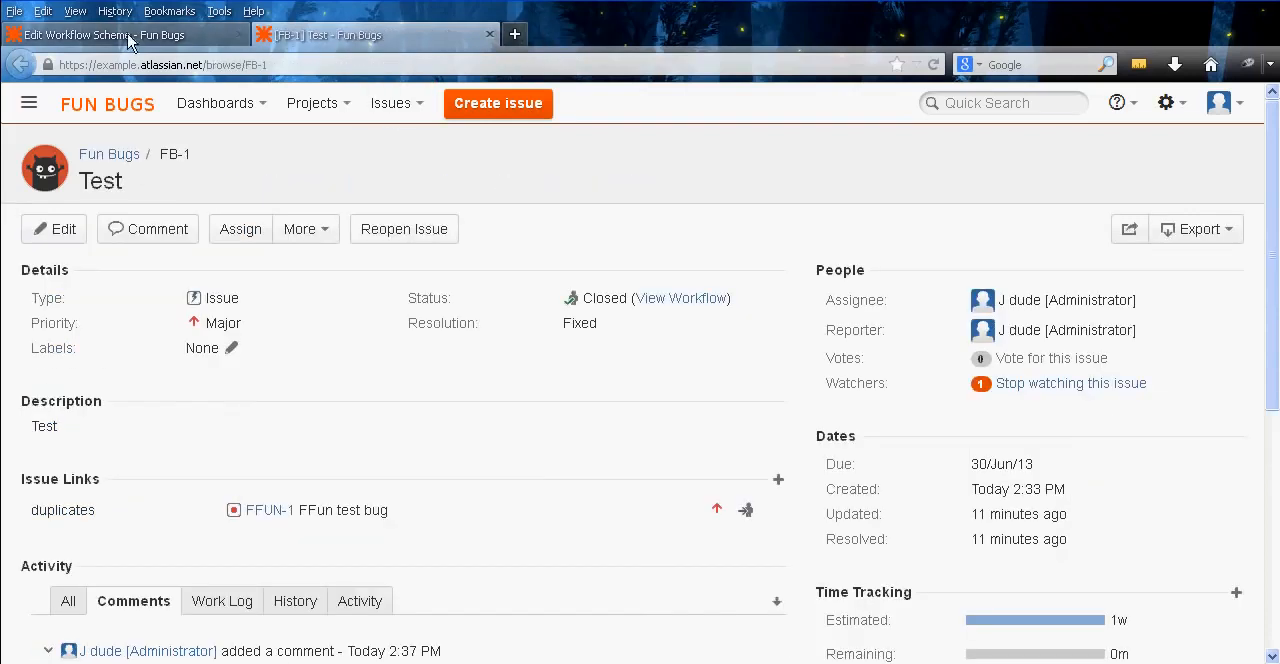
{"action": "left_click", "coordinate": [128, 36]}
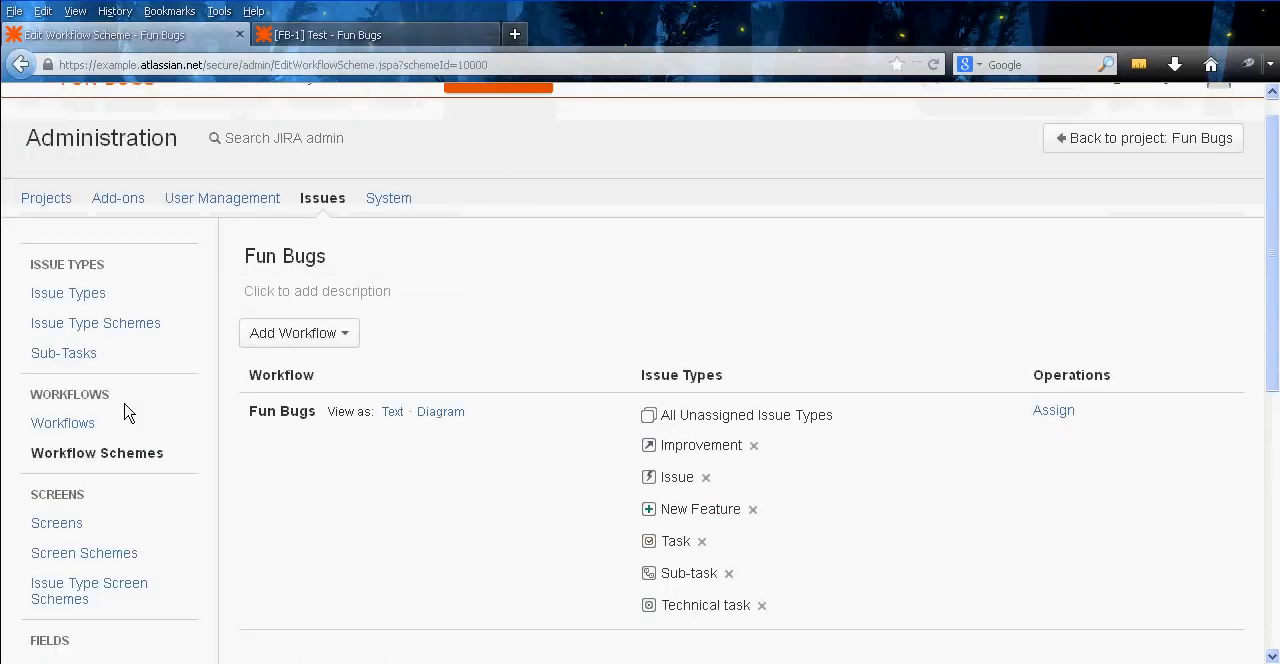
{"action": "left_click", "coordinate": [88, 427]}
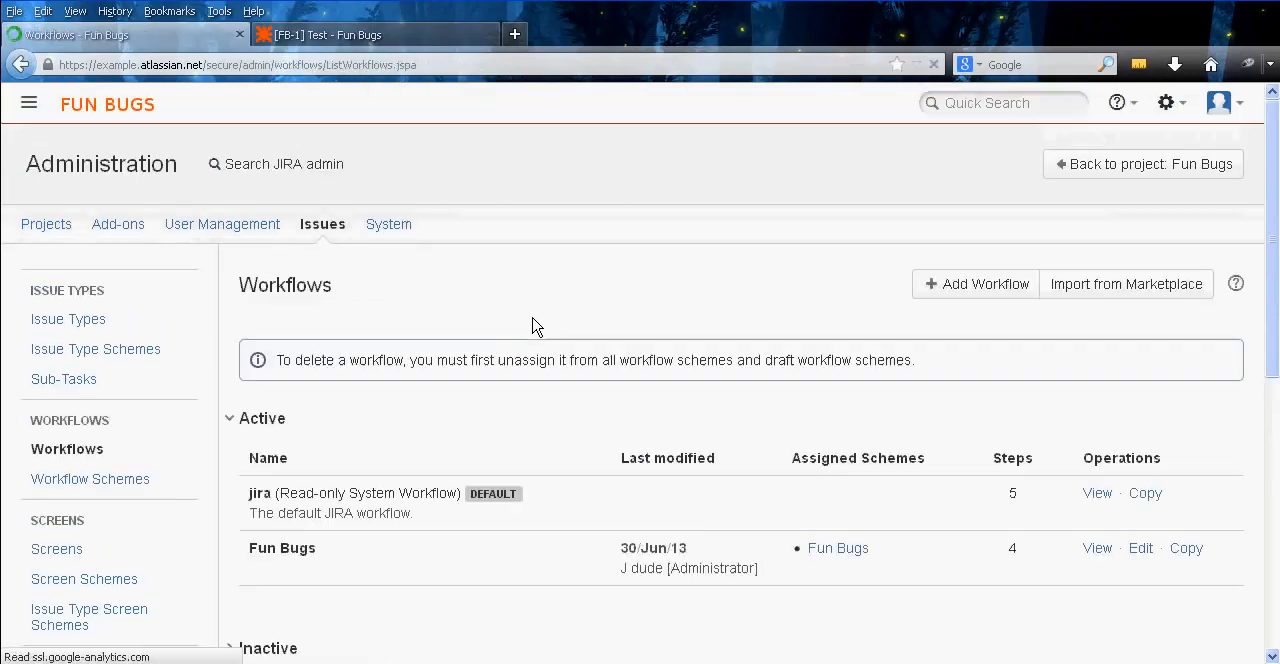
{"action": "scroll", "coordinate": [706, 294], "scroll_direction": "down", "scroll_amount": 2}
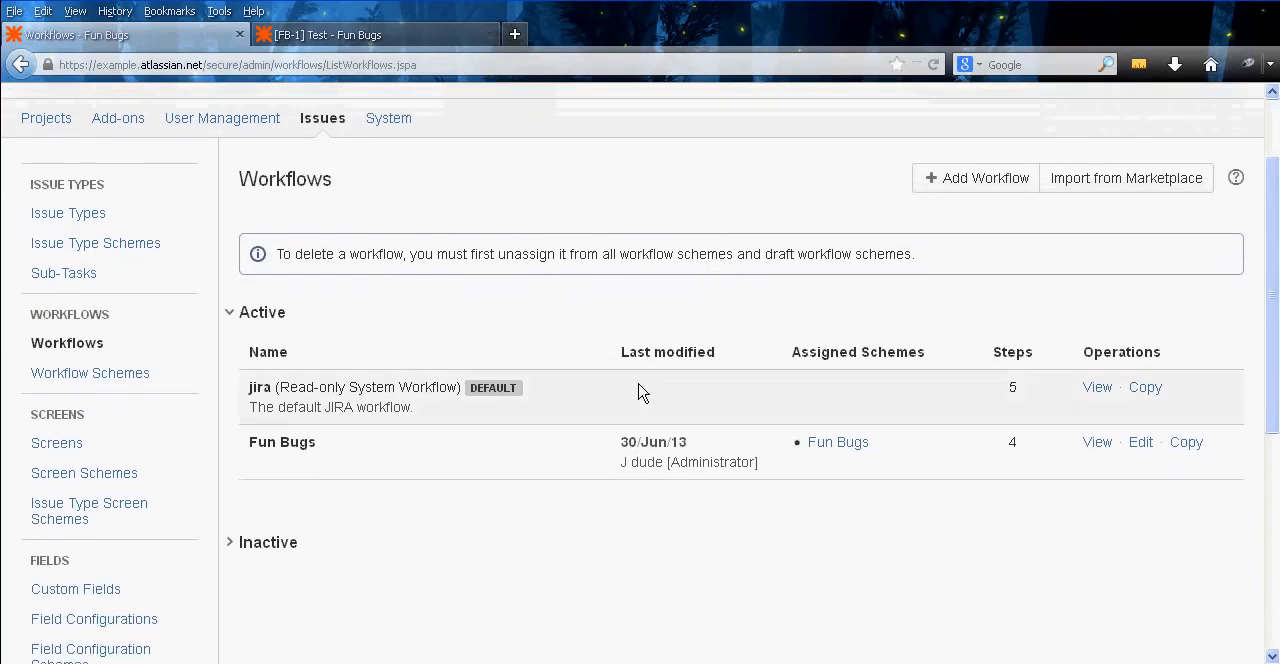
{"action": "left_click", "coordinate": [1138, 450]}
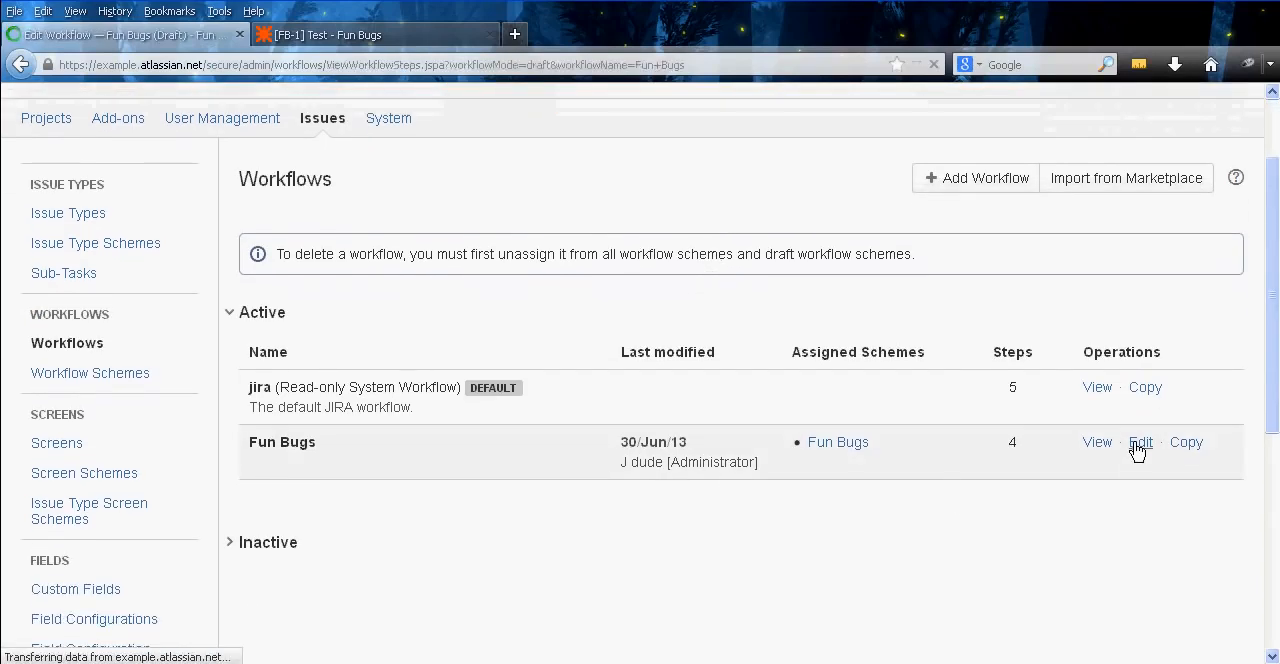
{"action": "scroll", "coordinate": [791, 386], "scroll_direction": "up", "scroll_amount": 5}
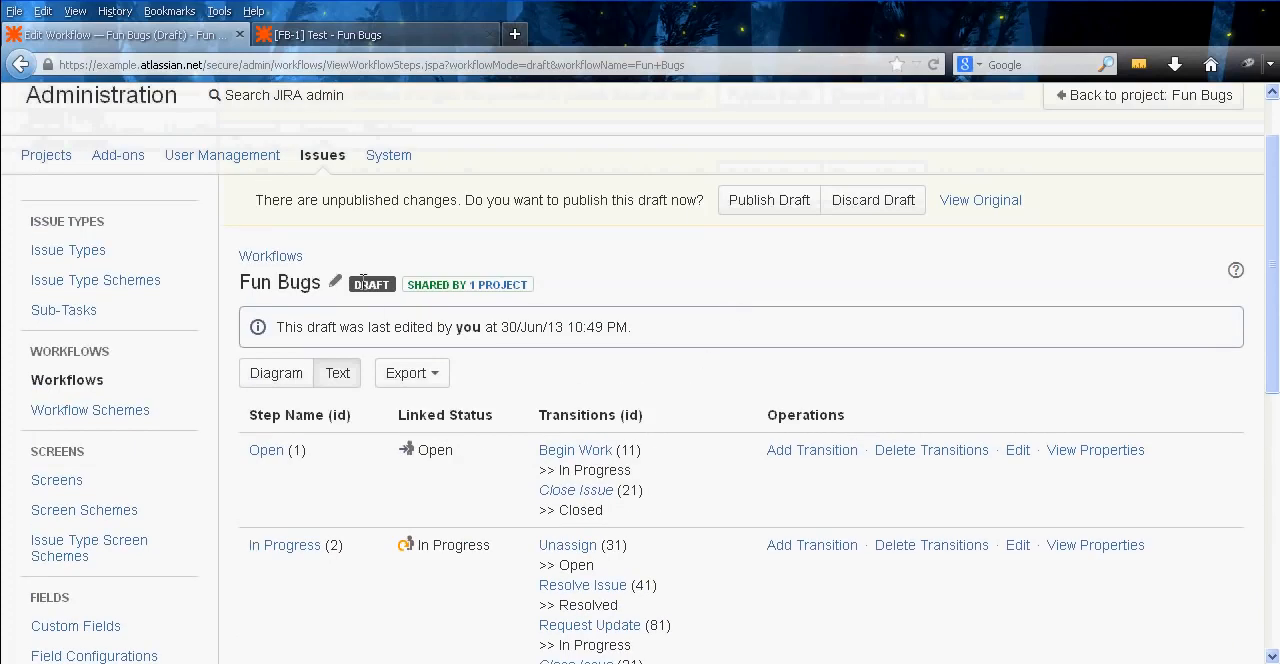
{"action": "scroll", "coordinate": [737, 327], "scroll_direction": "up", "scroll_amount": 1}
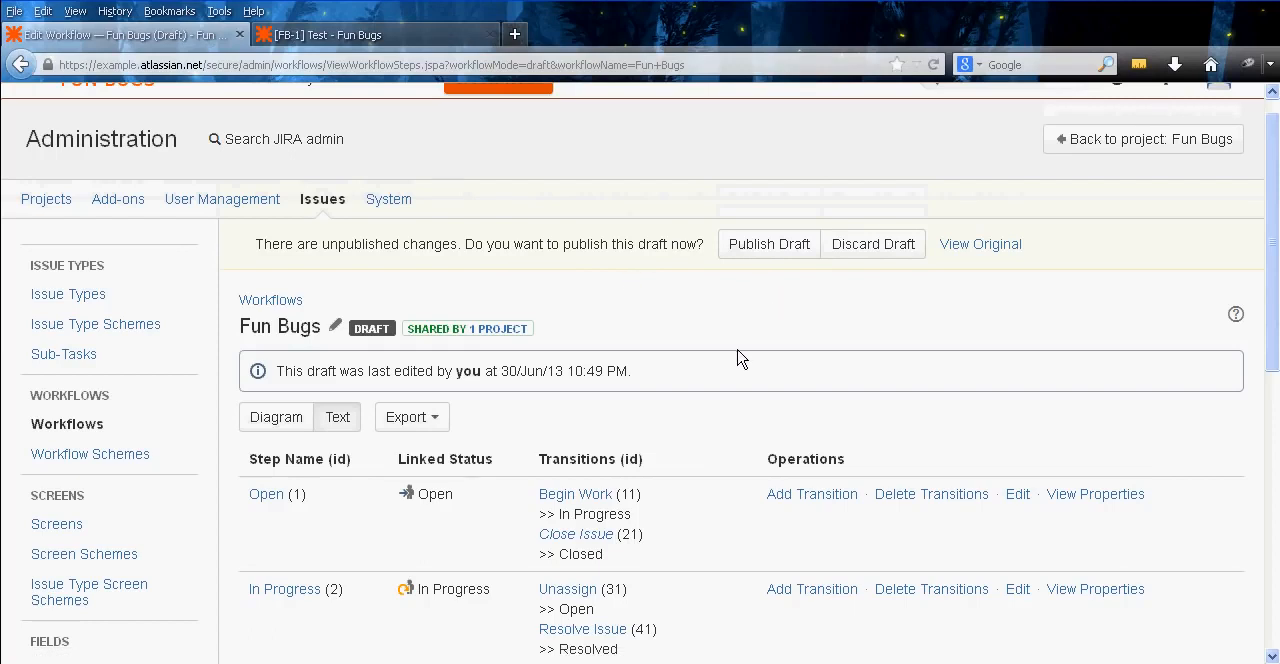
Open the Further Work Needed and Reopen Issue transitions of the Fun Bugs draft in separate new tabs
{"action": "middle_click", "coordinate": [727, 318]}
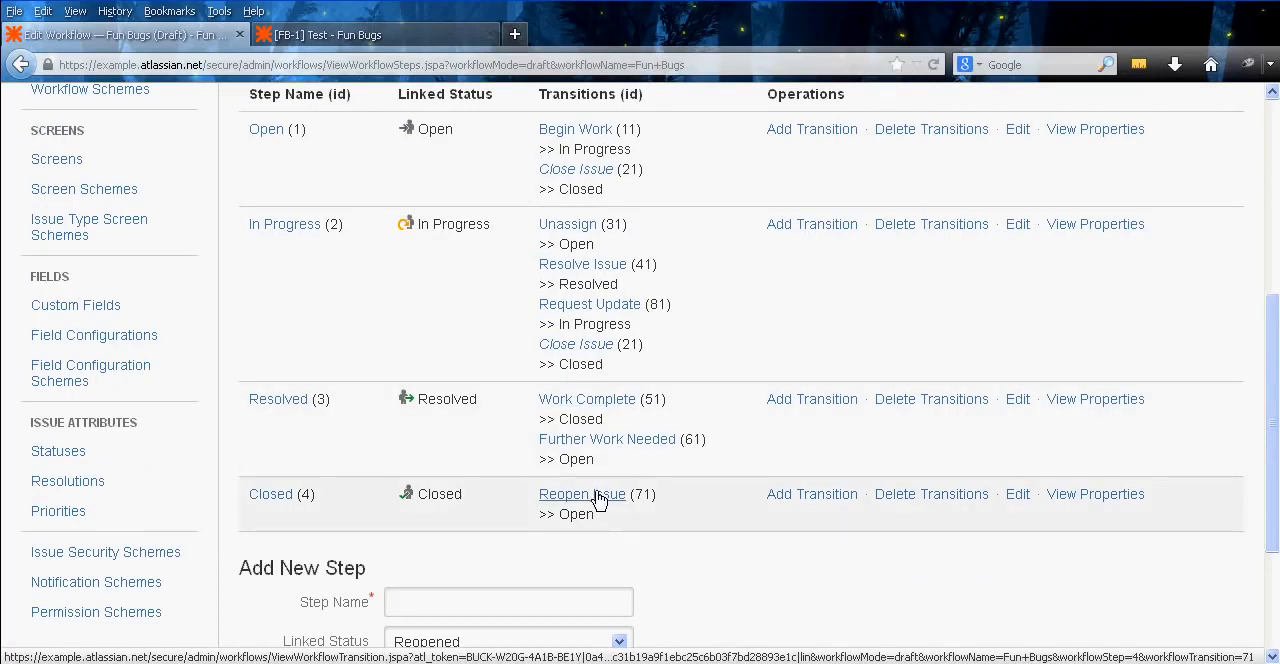
{"action": "right_click", "coordinate": [630, 446]}
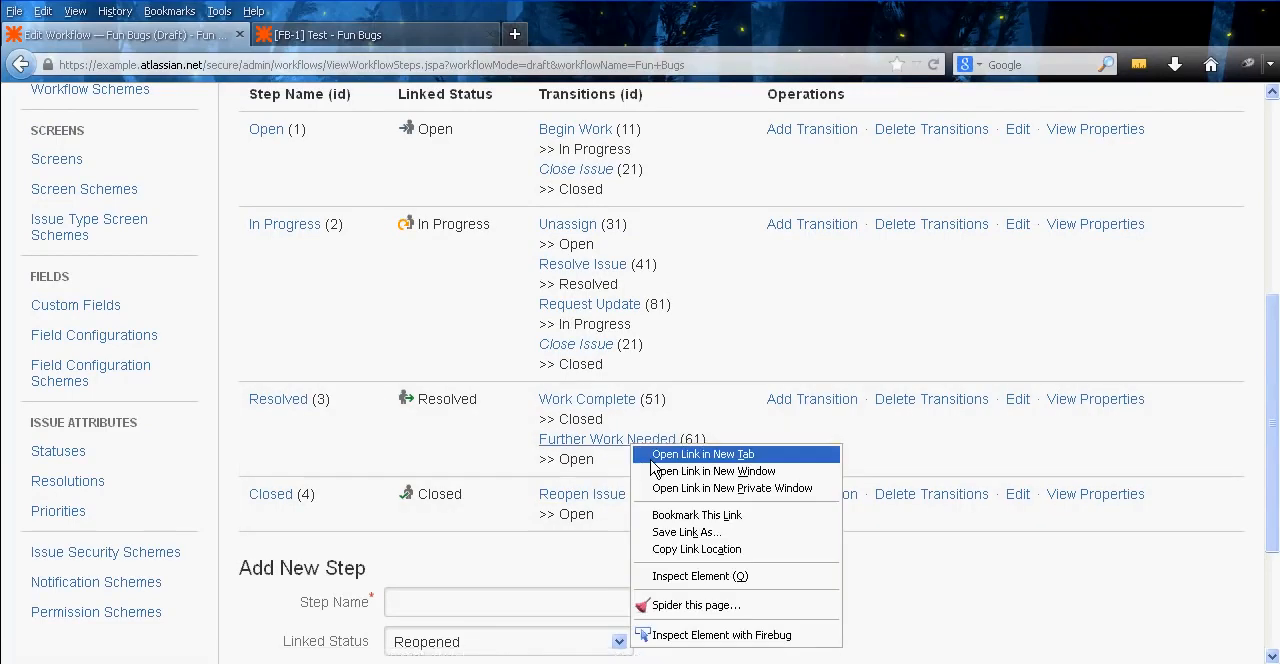
{"action": "left_click", "coordinate": [651, 457]}
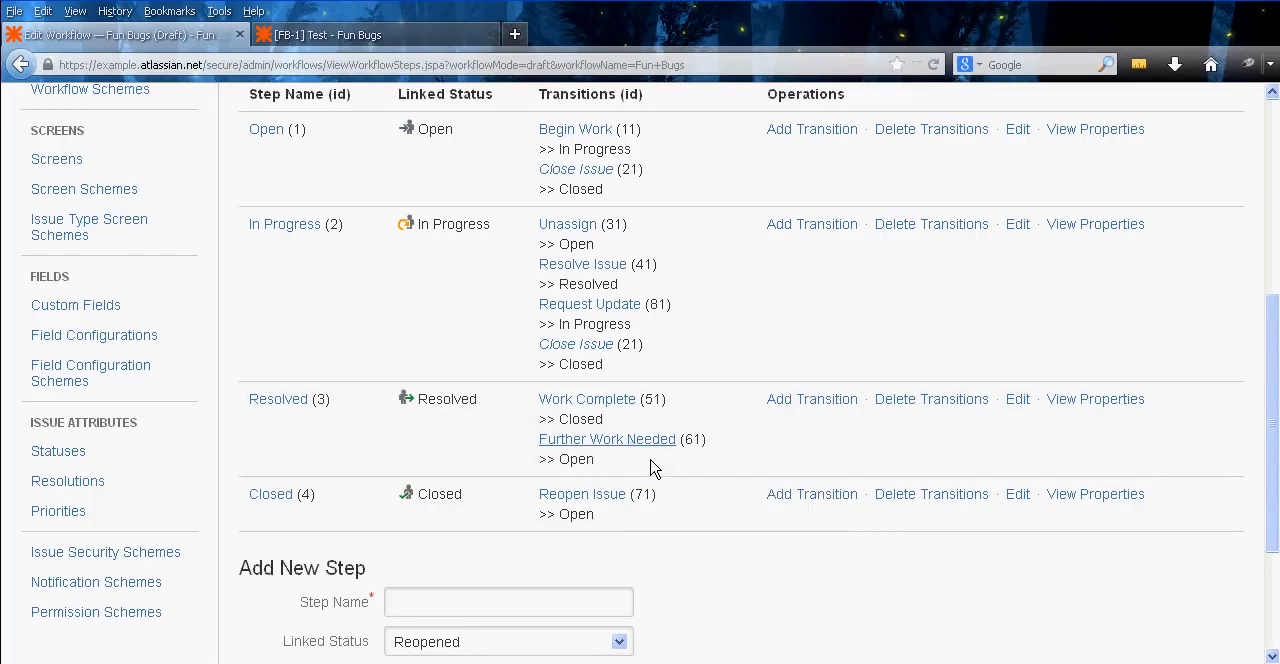
{"action": "right_click", "coordinate": [575, 505]}
{"action": "left_click", "coordinate": [634, 298]}
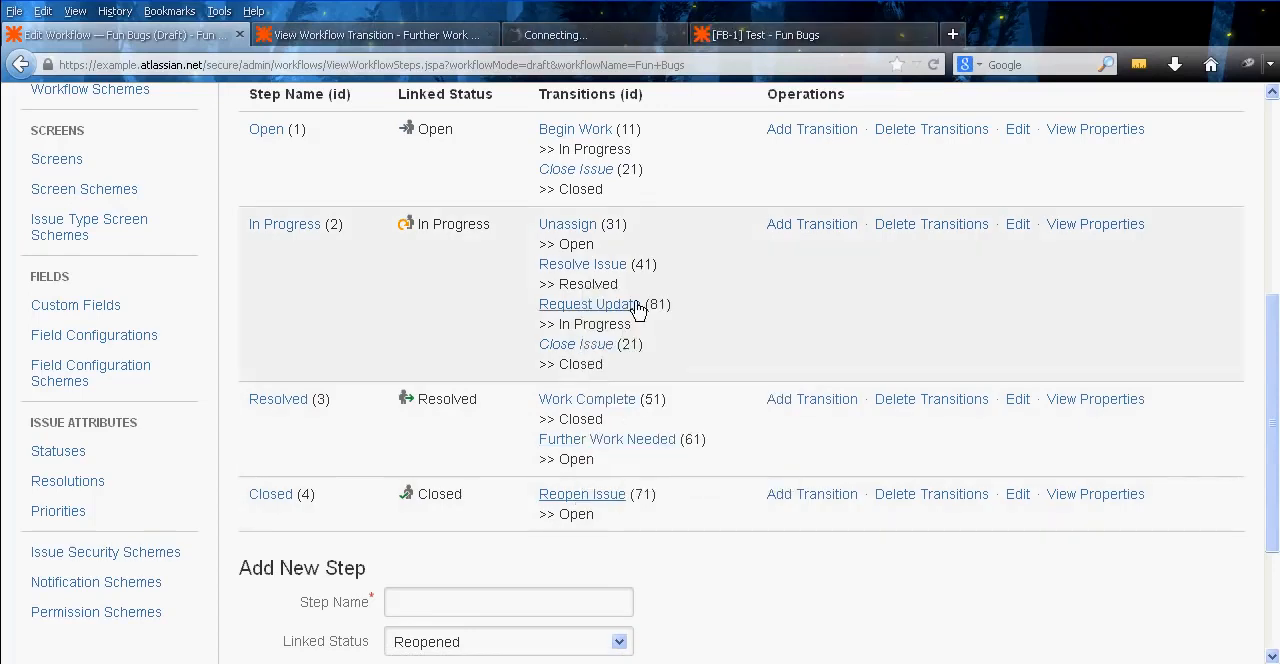
Add an Update Issue Field post function to the Further Work Needed transition that sets Resolution to None
{"action": "left_click", "coordinate": [395, 35]}
{"action": "scroll", "coordinate": [680, 421], "scroll_direction": "down", "scroll_amount": 5}
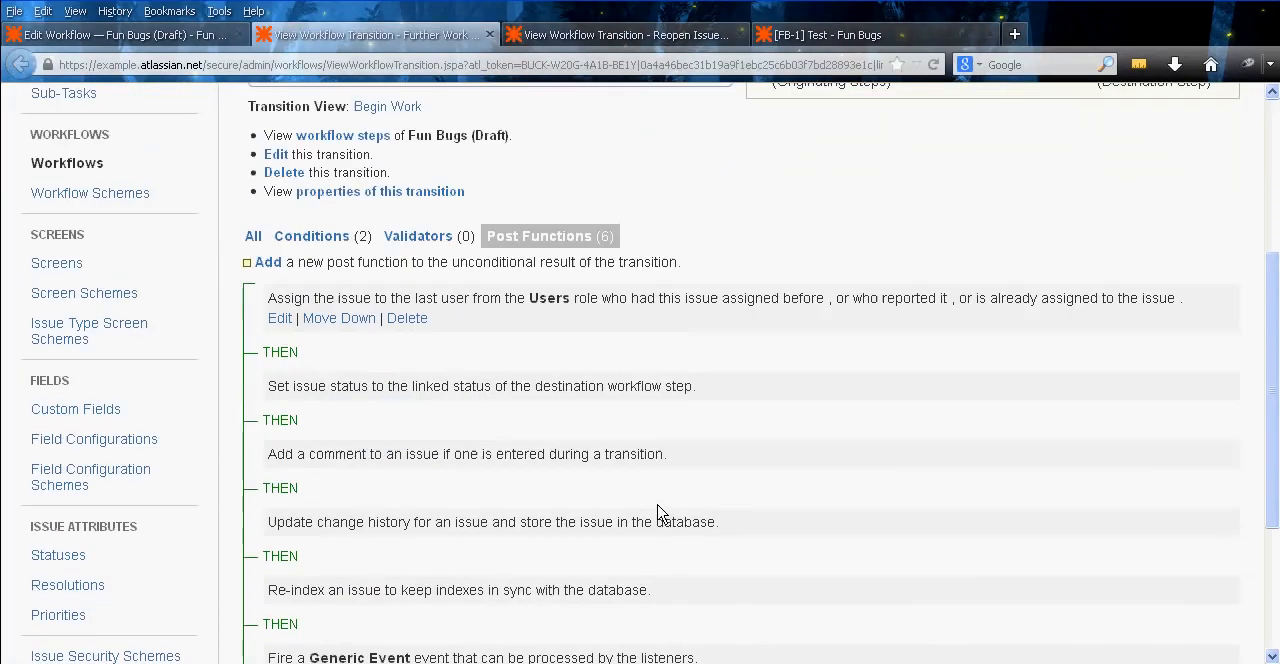
{"action": "left_click", "coordinate": [268, 264]}
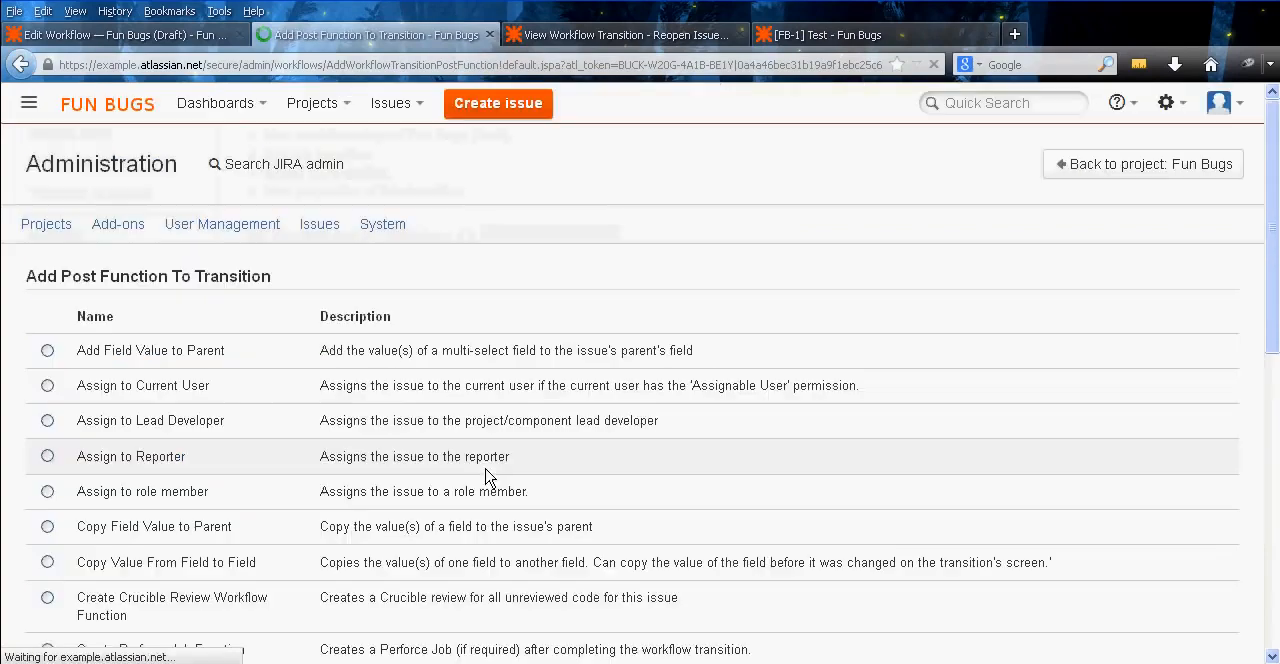
{"action": "middle_click", "coordinate": [290, 449]}
{"action": "middle_click", "coordinate": [245, 506]}
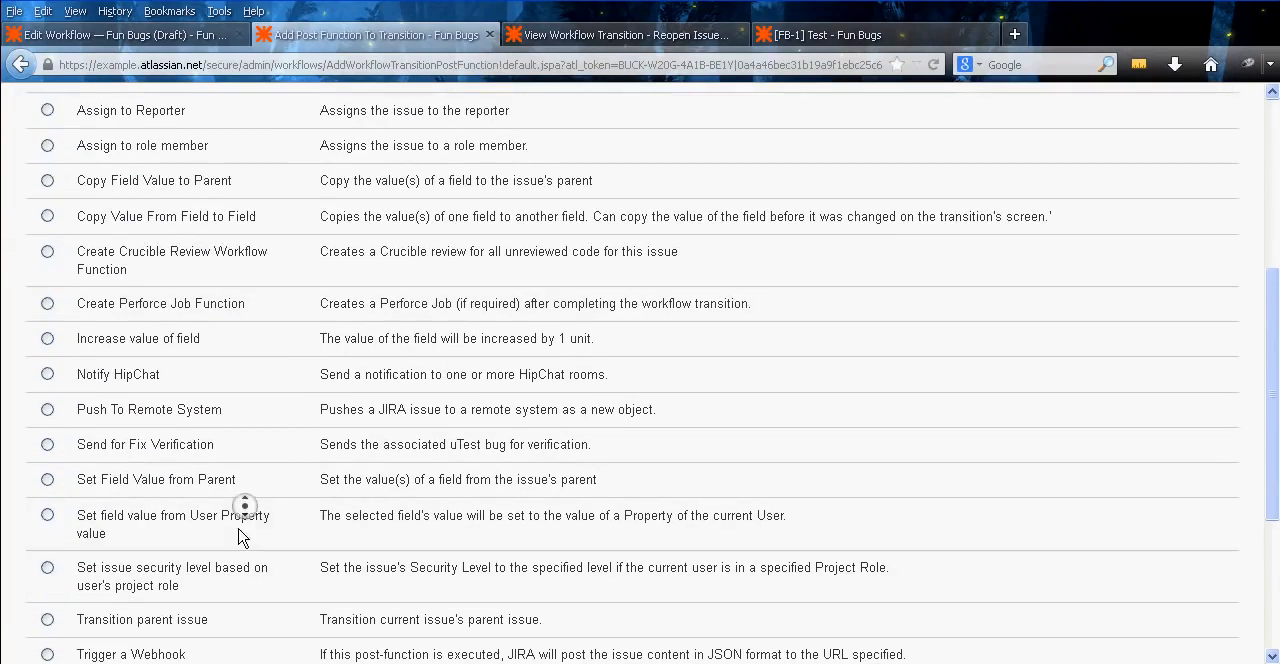
{"action": "left_click", "coordinate": [47, 468]}
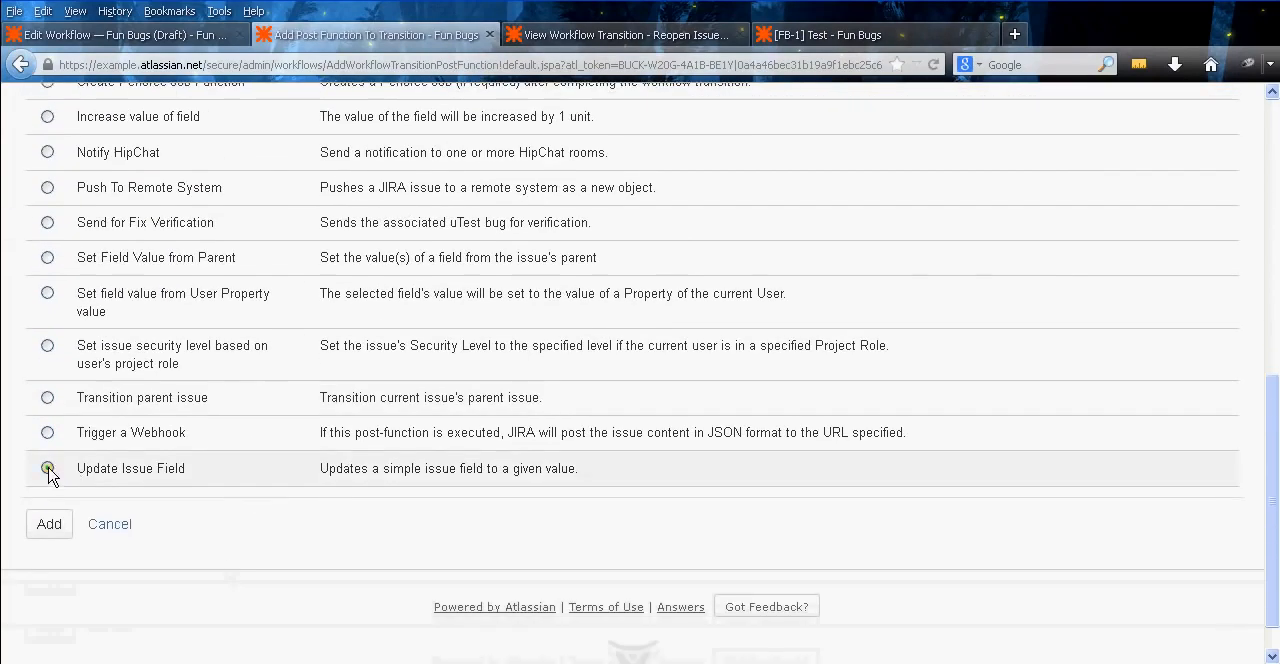
{"action": "left_click", "coordinate": [49, 524]}
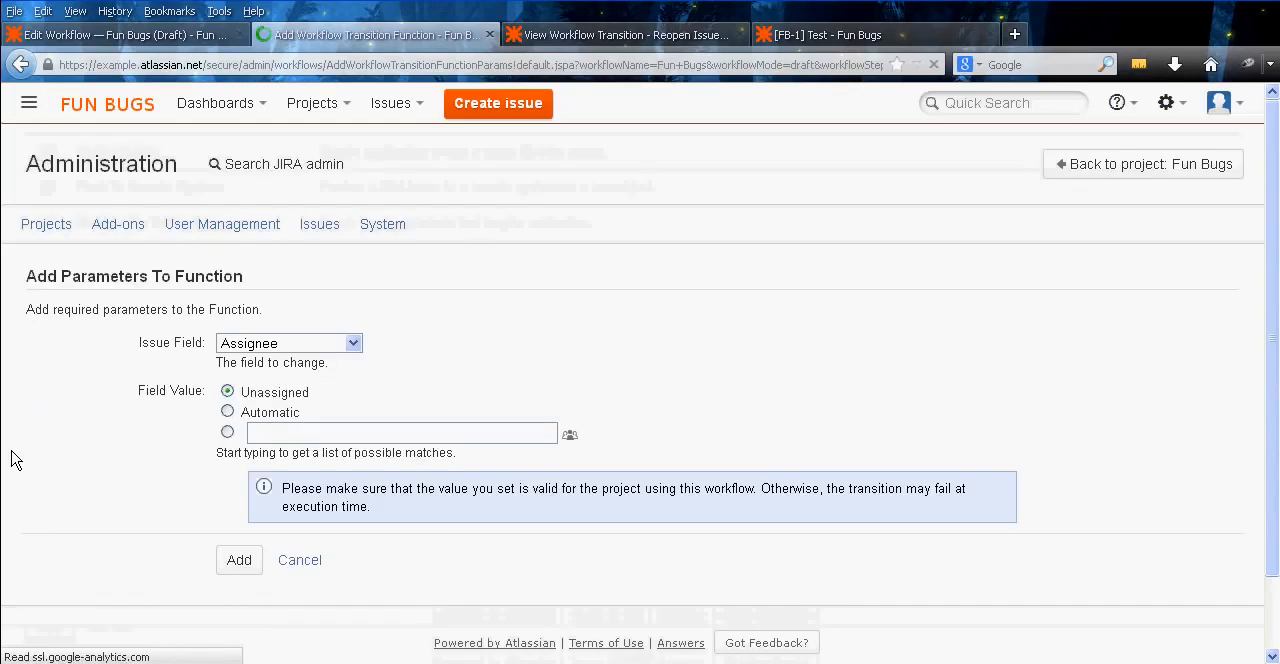
{"action": "left_click", "coordinate": [285, 345]}
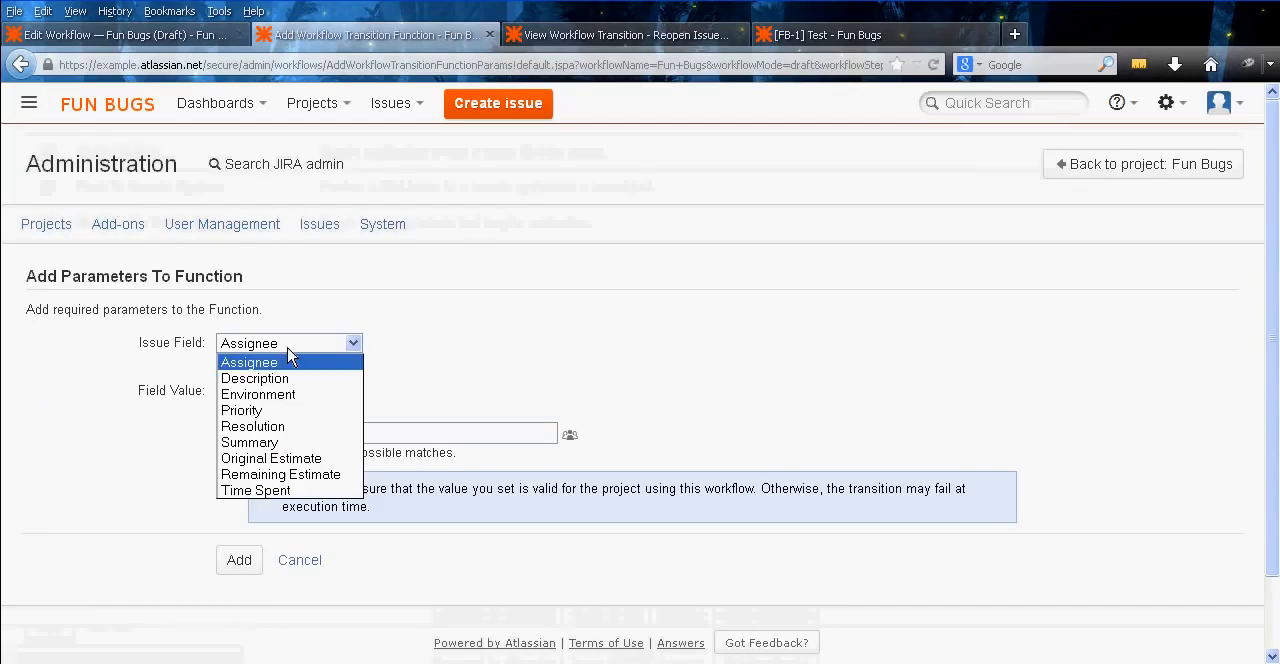
{"action": "left_click", "coordinate": [290, 422]}
{"action": "left_click", "coordinate": [332, 391]}
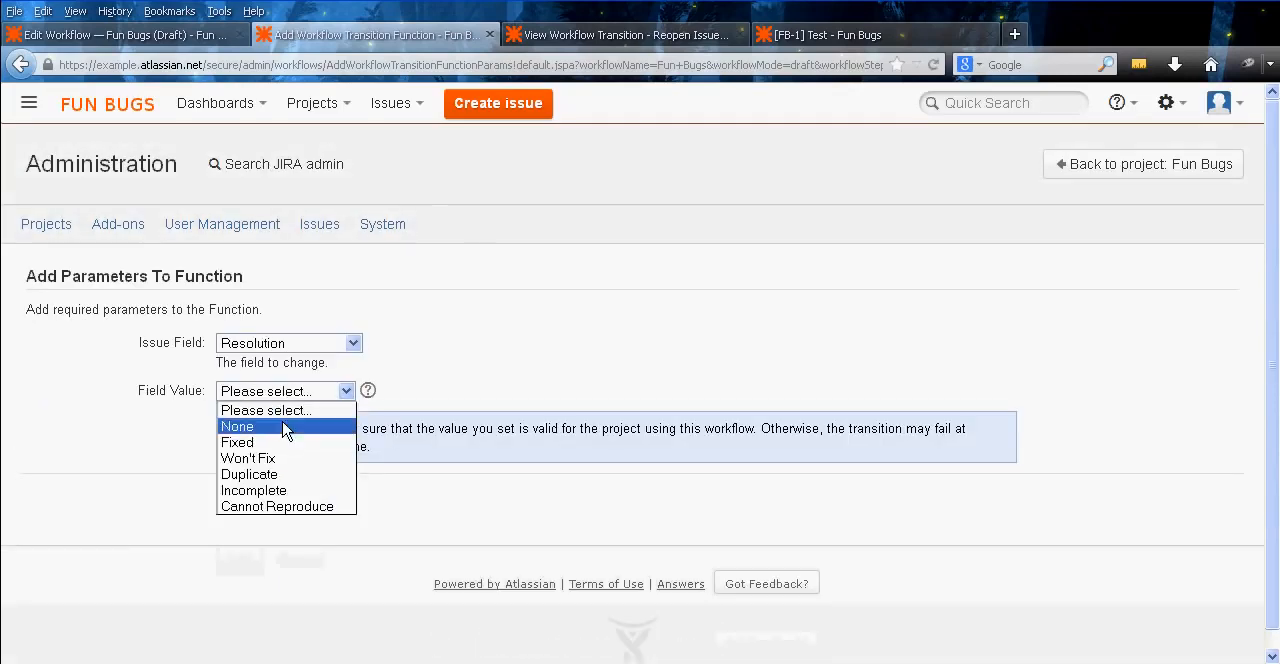
{"action": "left_click", "coordinate": [336, 424]}
{"action": "left_click", "coordinate": [239, 500]}
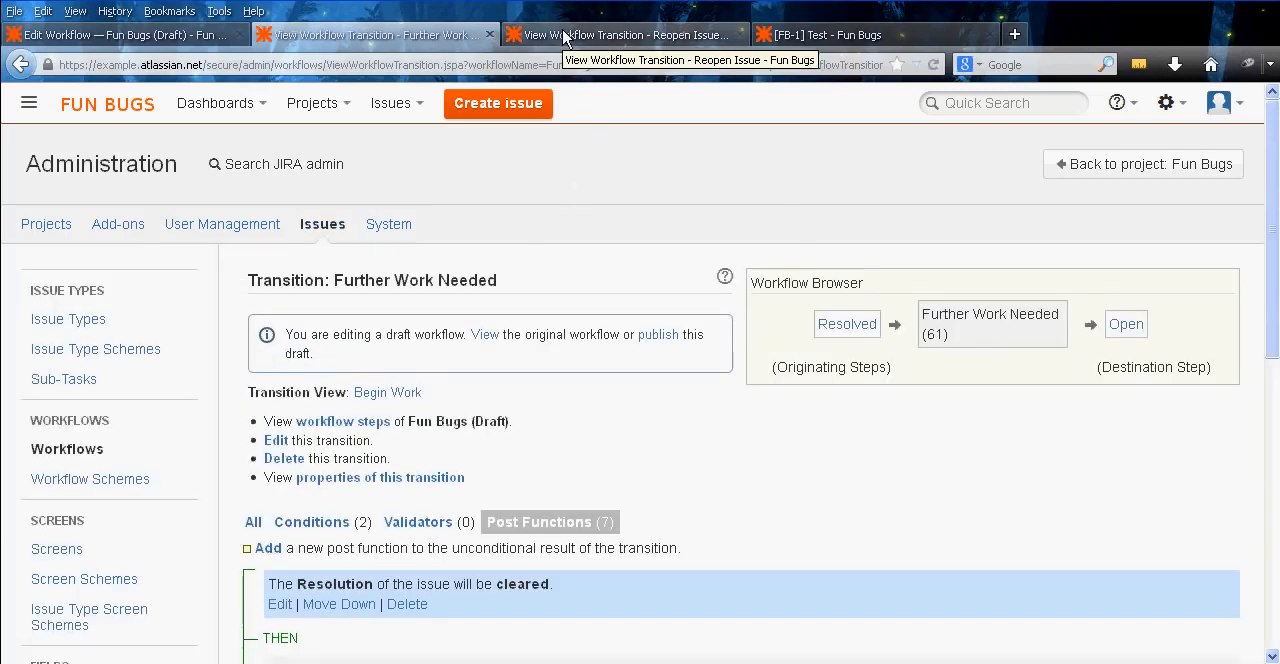
Add an Update Issue Field post function to the Reopen Issue transition that sets Resolution to None
{"action": "left_click", "coordinate": [565, 38]}
{"action": "scroll", "coordinate": [637, 430], "scroll_direction": "down", "scroll_amount": 4}
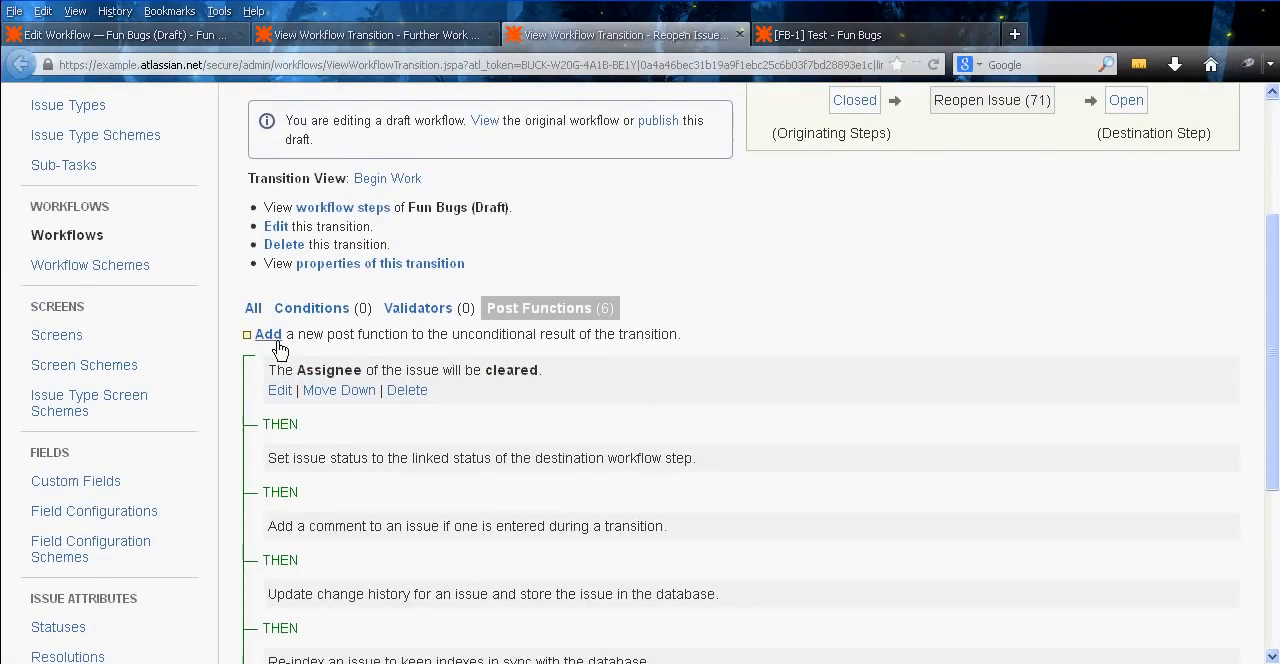
{"action": "left_click", "coordinate": [274, 338]}
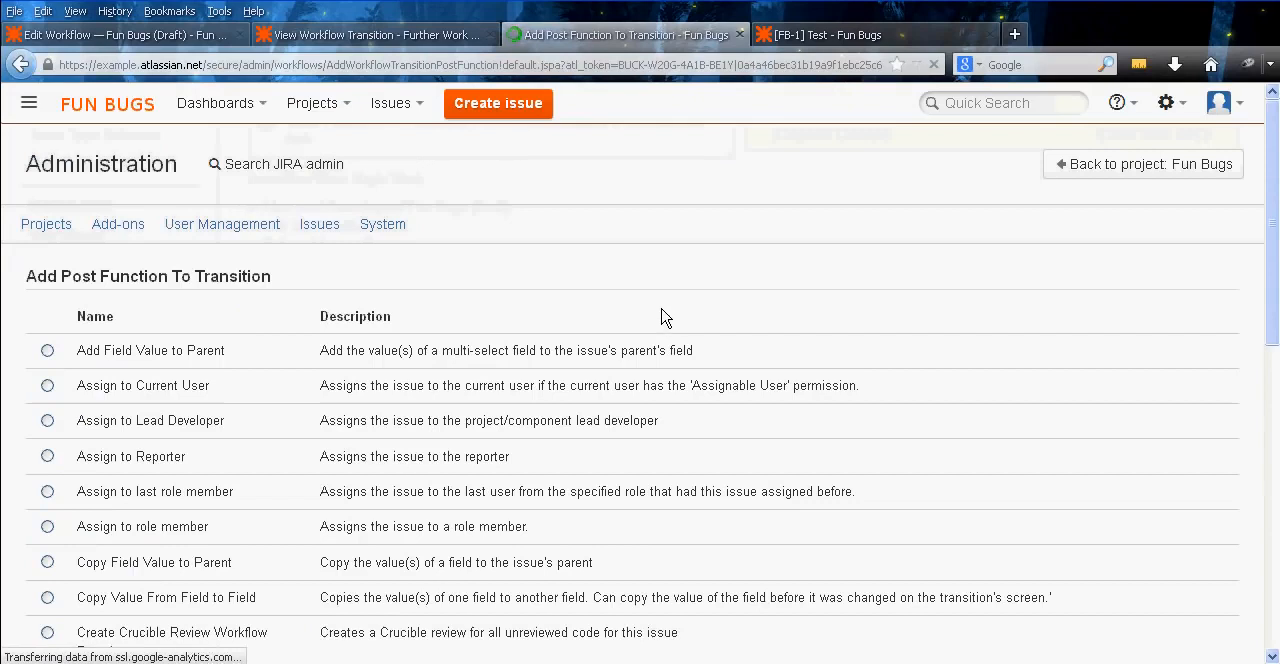
{"action": "scroll", "coordinate": [383, 295], "scroll_direction": "down", "scroll_amount": 6}
{"action": "scroll", "coordinate": [177, 507], "scroll_direction": "down", "scroll_amount": 4}
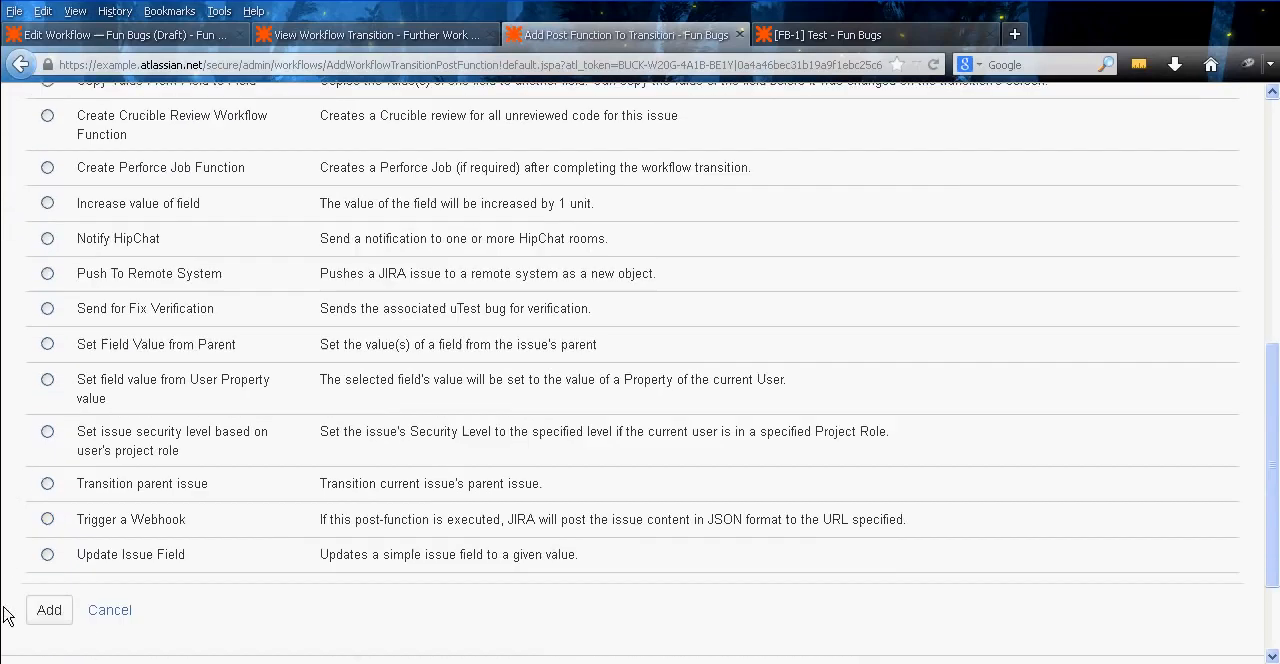
{"action": "left_click", "coordinate": [47, 554]}
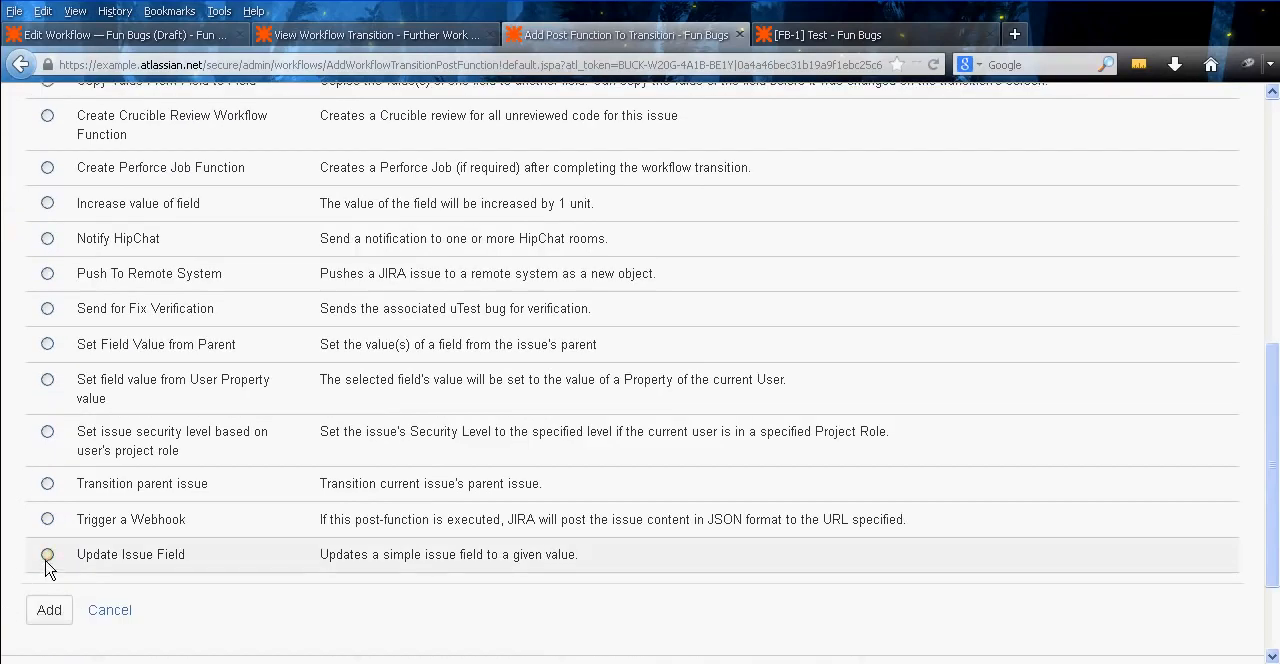
{"action": "left_click", "coordinate": [58, 613]}
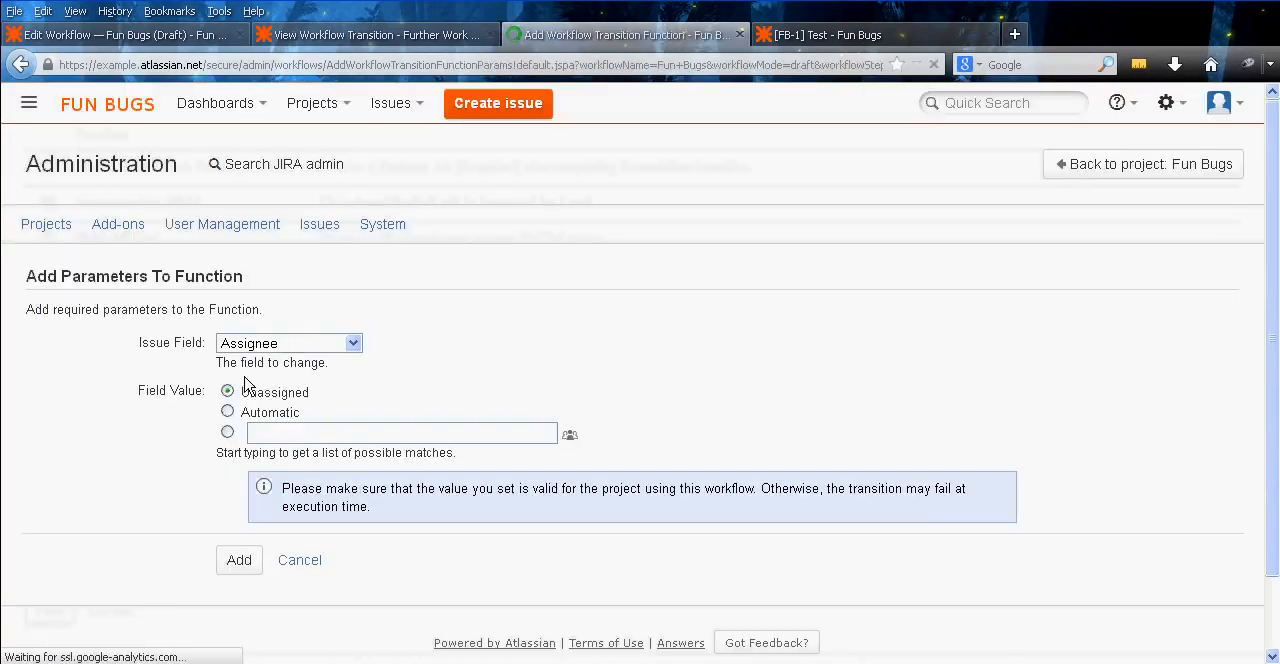
{"action": "left_click", "coordinate": [277, 343]}
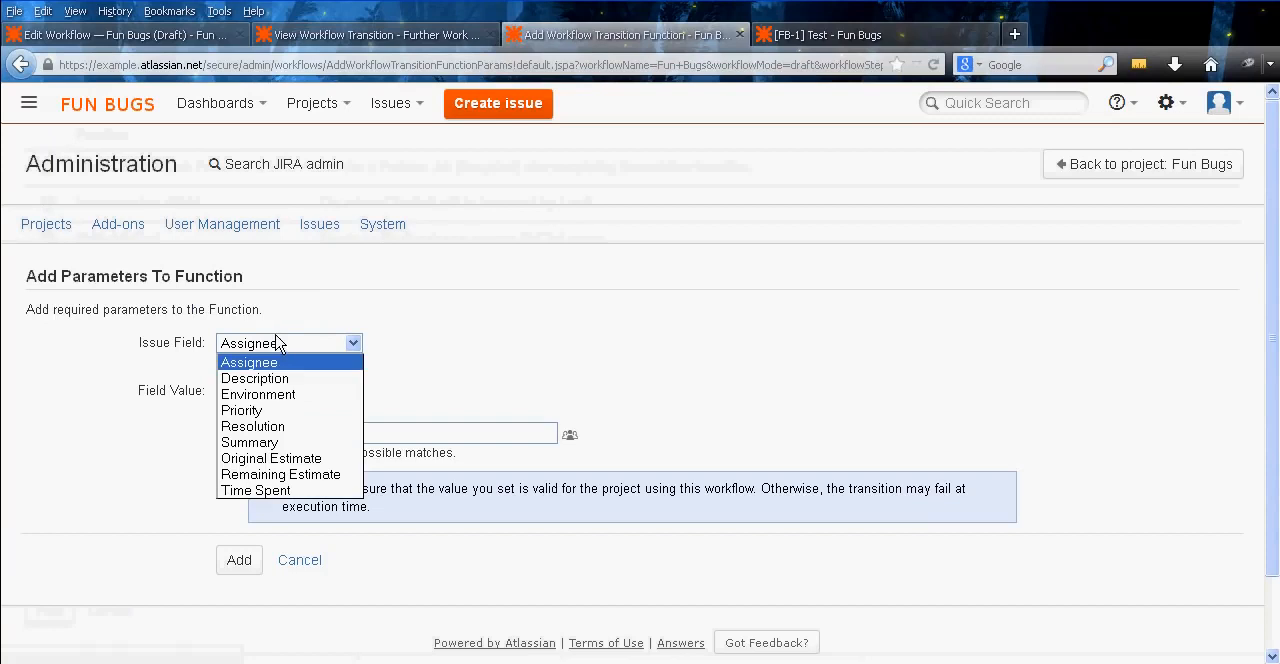
{"action": "left_click", "coordinate": [295, 428]}
{"action": "left_click", "coordinate": [266, 392]}
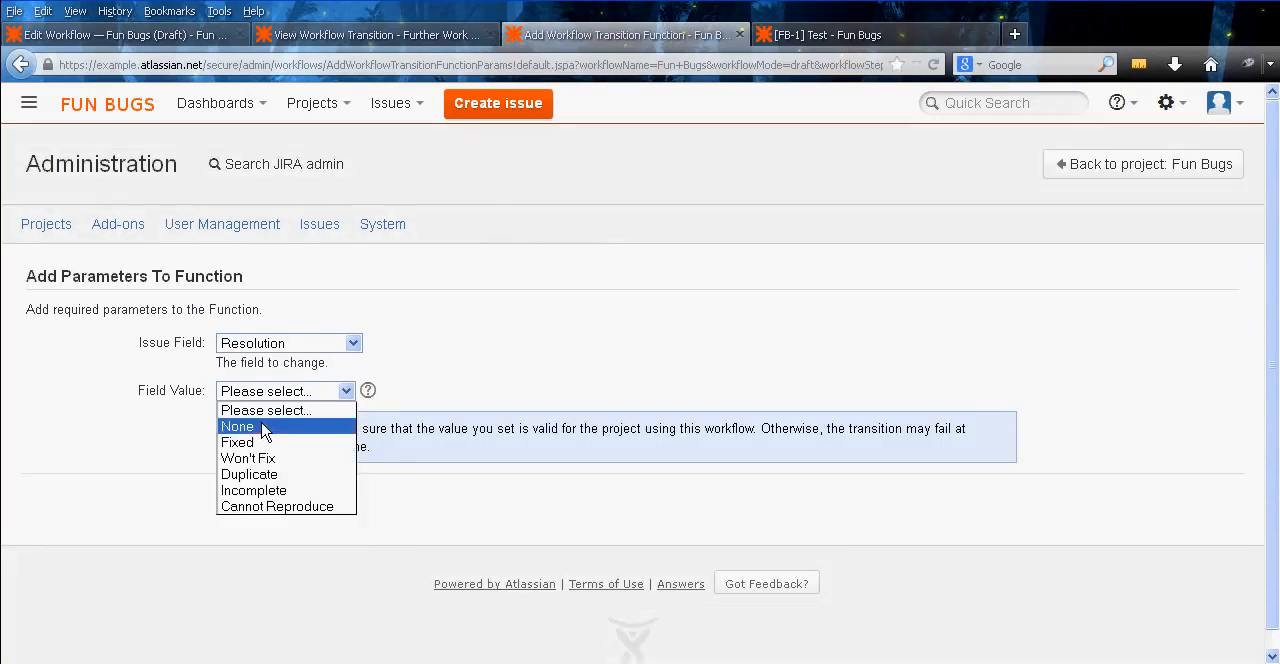
{"action": "left_click", "coordinate": [265, 428]}
{"action": "left_click", "coordinate": [241, 503]}
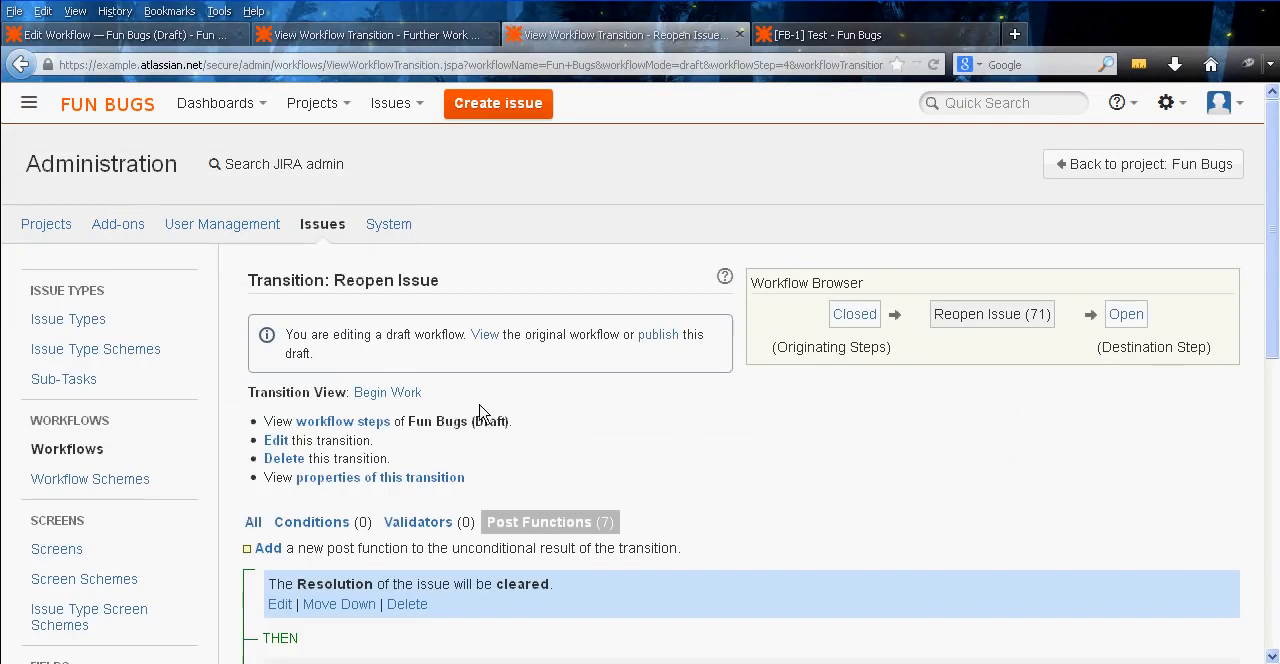
Publish the Fun Bugs draft workflow without saving a backup copy
{"action": "left_click", "coordinate": [652, 337]}
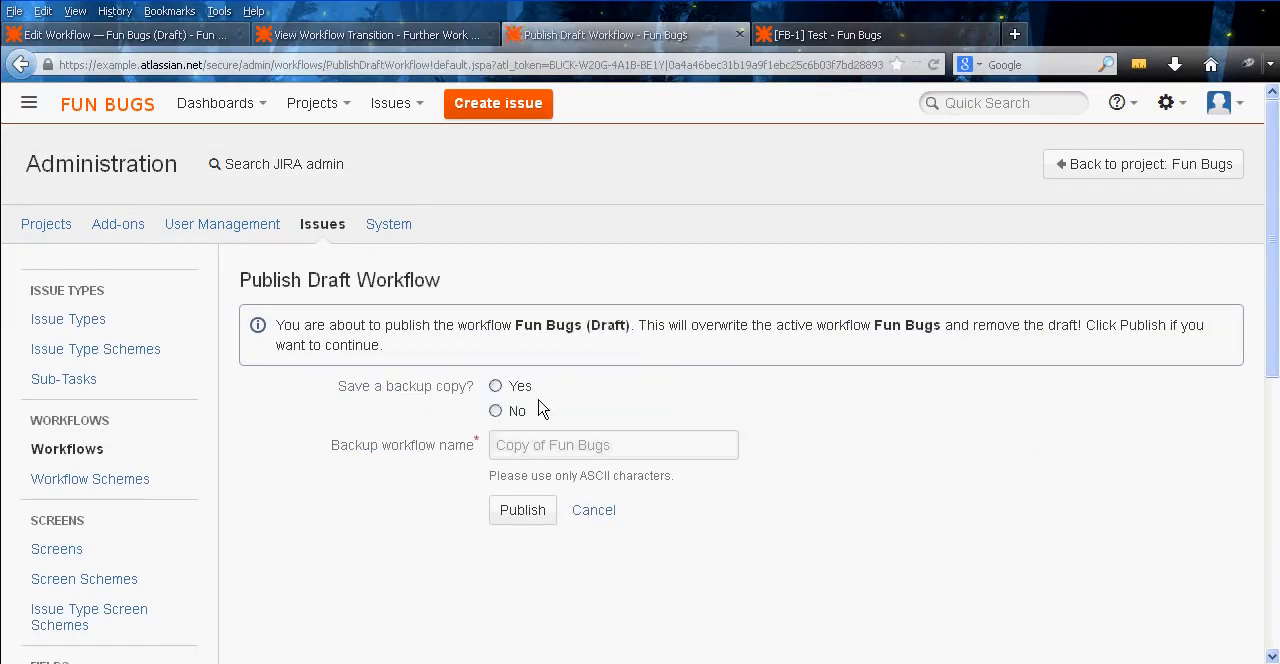
{"action": "left_click", "coordinate": [495, 411]}
{"action": "left_click", "coordinate": [518, 510]}
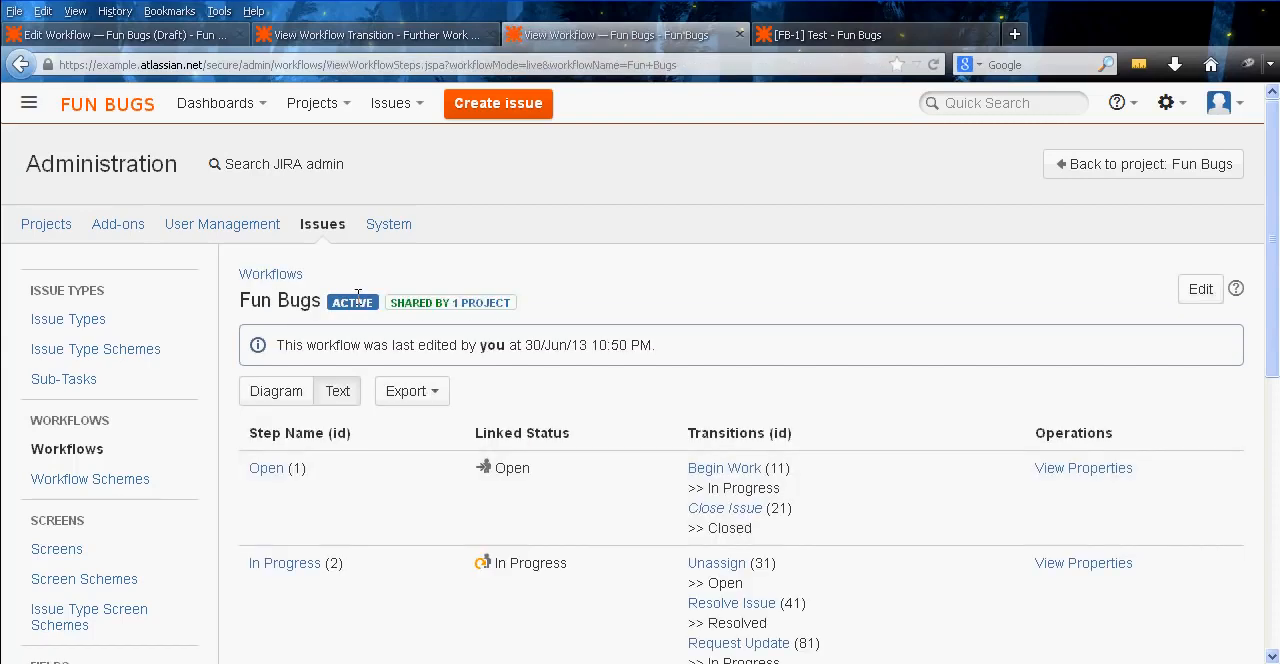
Close the published workflow and Further Work Needed transition pages and return to issue FB-1
{"action": "middle_click", "coordinate": [525, 30]}
{"action": "left_click", "coordinate": [371, 38]}
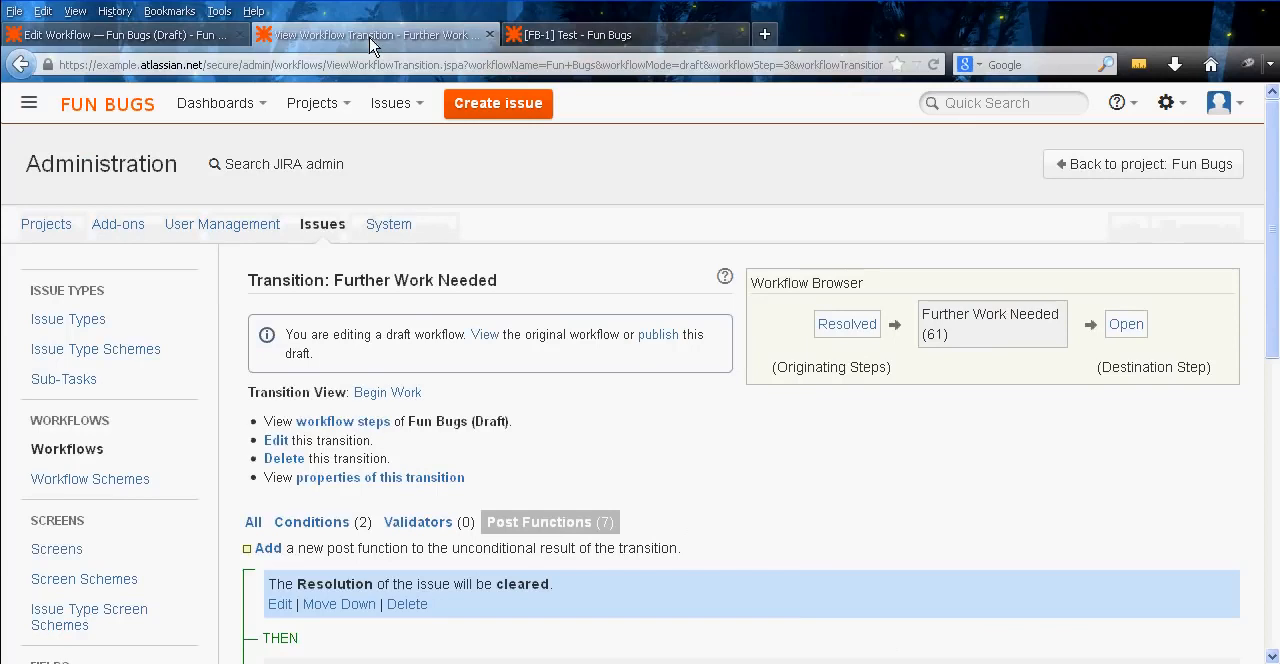
{"action": "middle_click", "coordinate": [370, 38]}
Run the Reopen Issue transition on the closed issue FB-1 to test the published workflow
{"action": "left_click", "coordinate": [452, 229]}
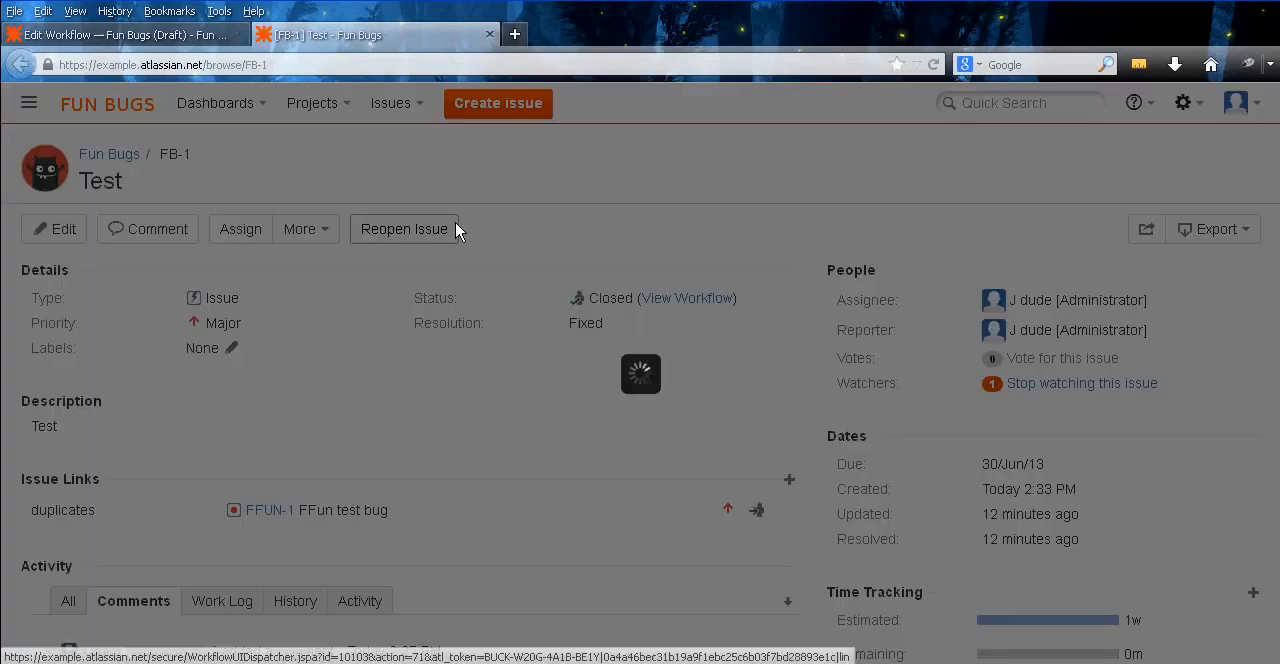
{"action": "left_click", "coordinate": [1011, 551]}
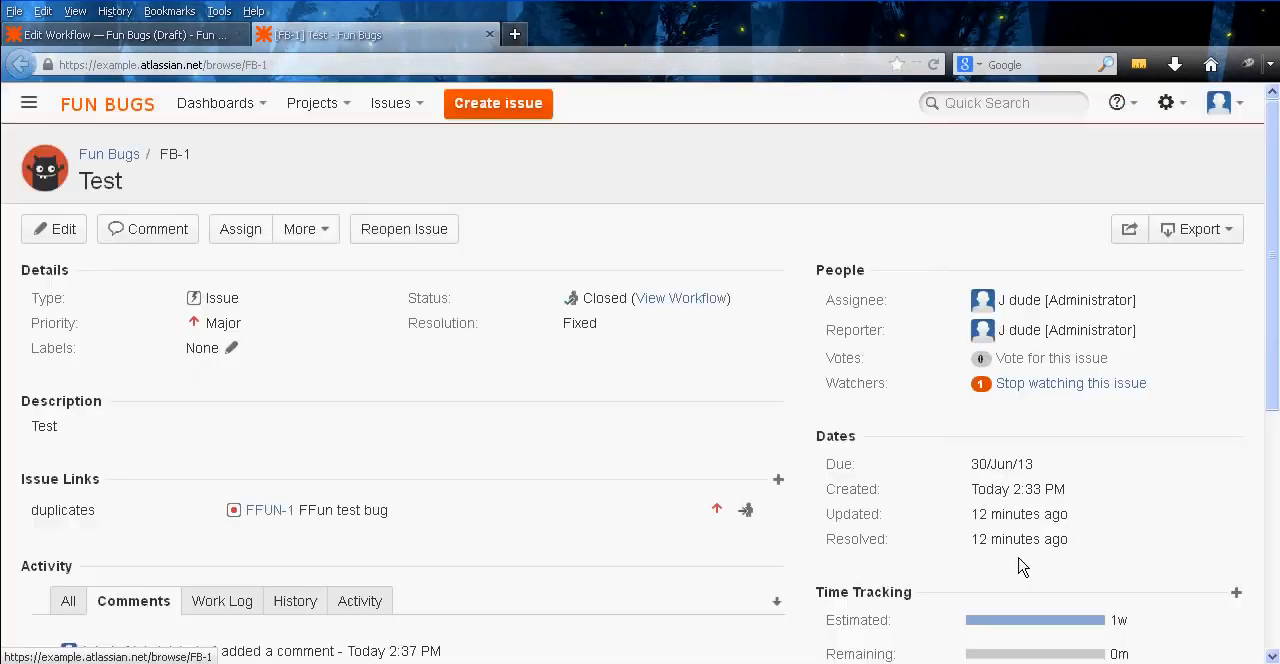
{"action": "left_click", "coordinate": [418, 236]}
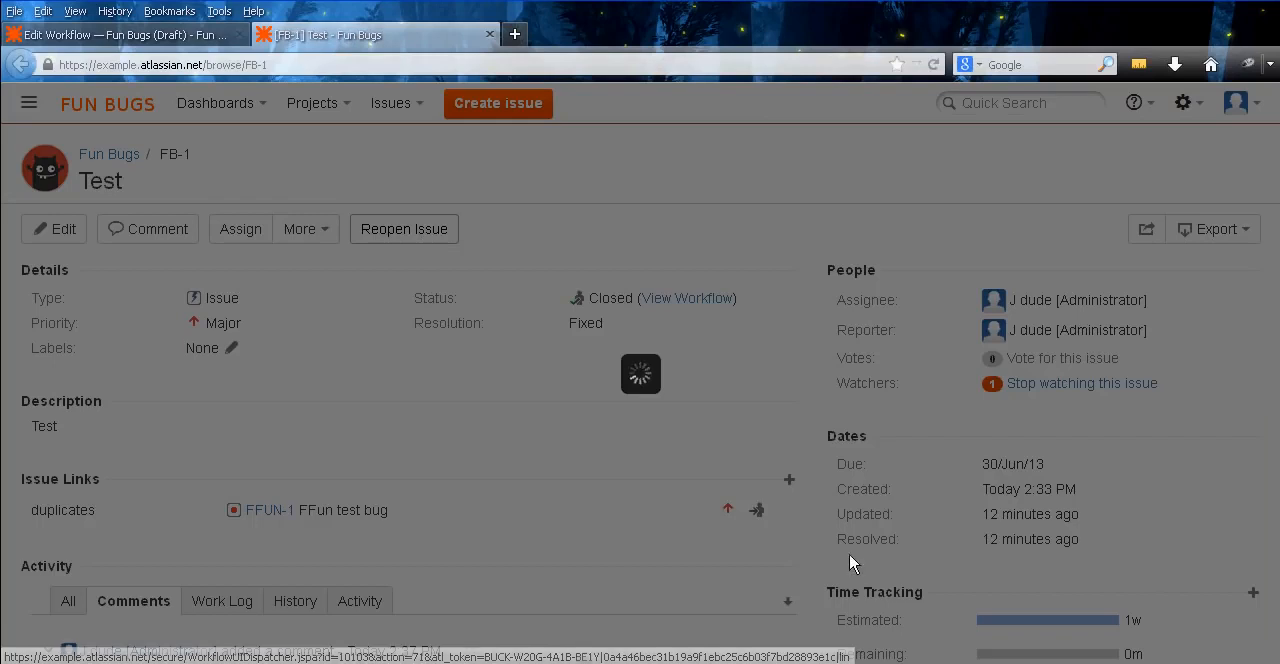
{"action": "left_click", "coordinate": [885, 560]}
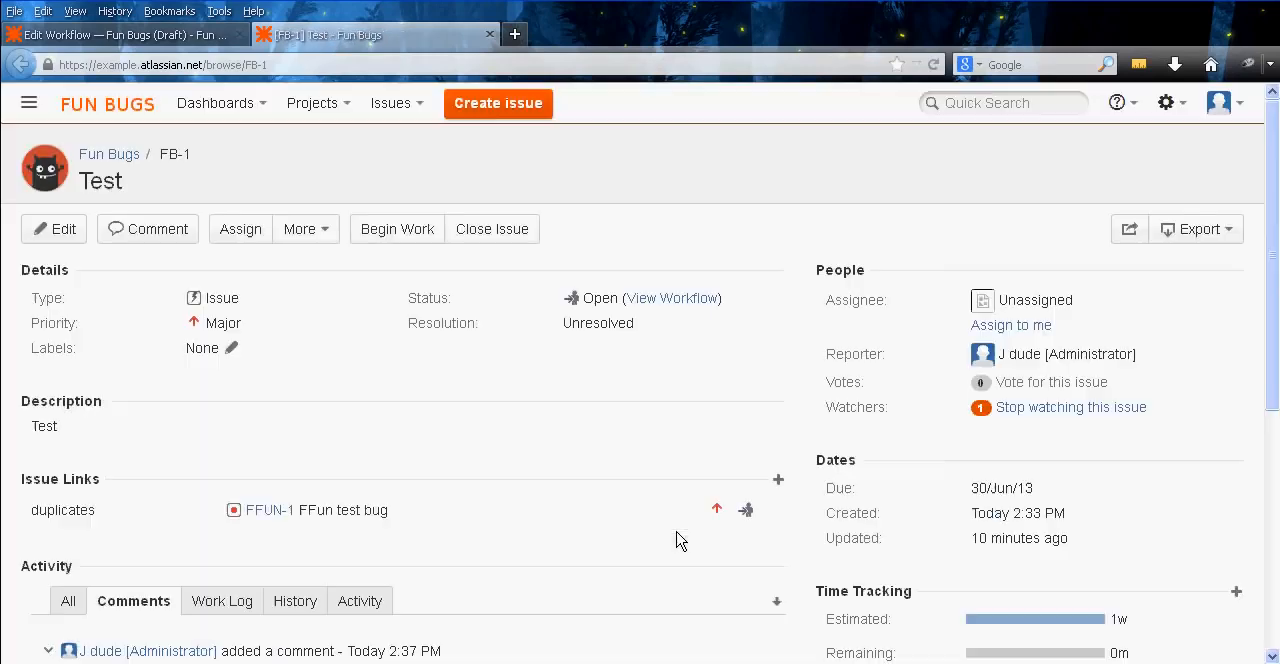